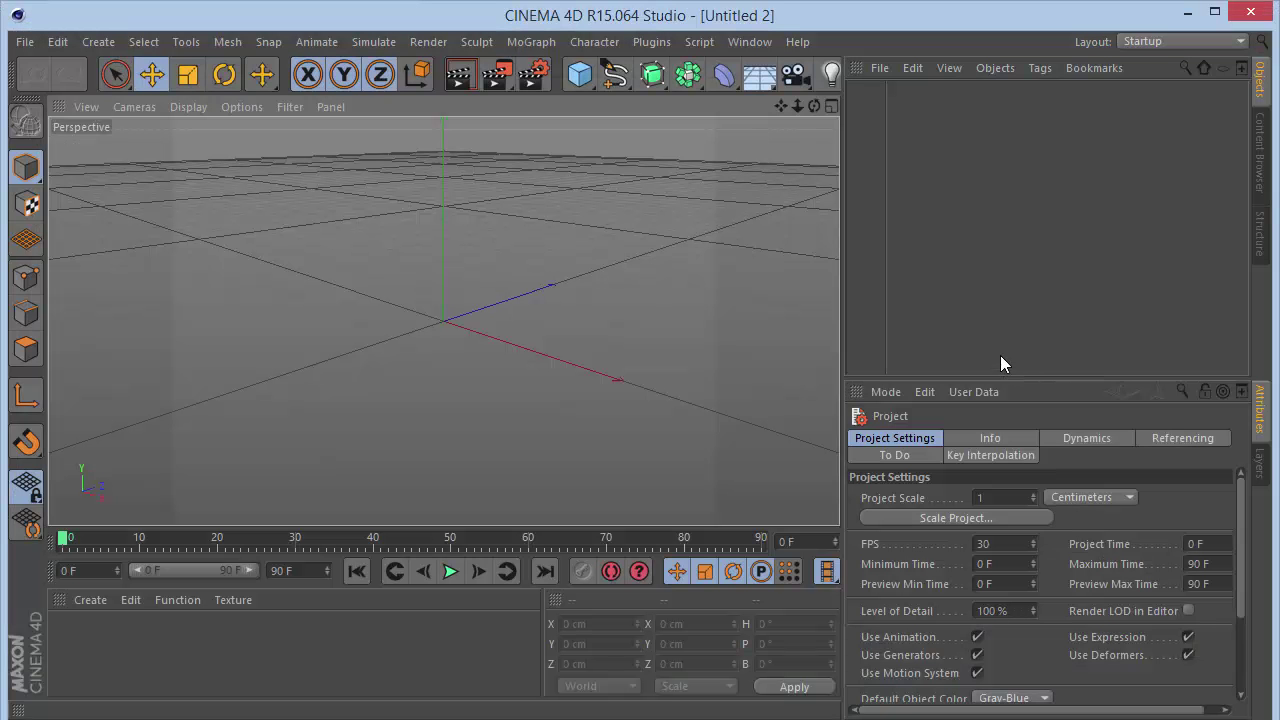
Open the render output settings
click(546, 76)
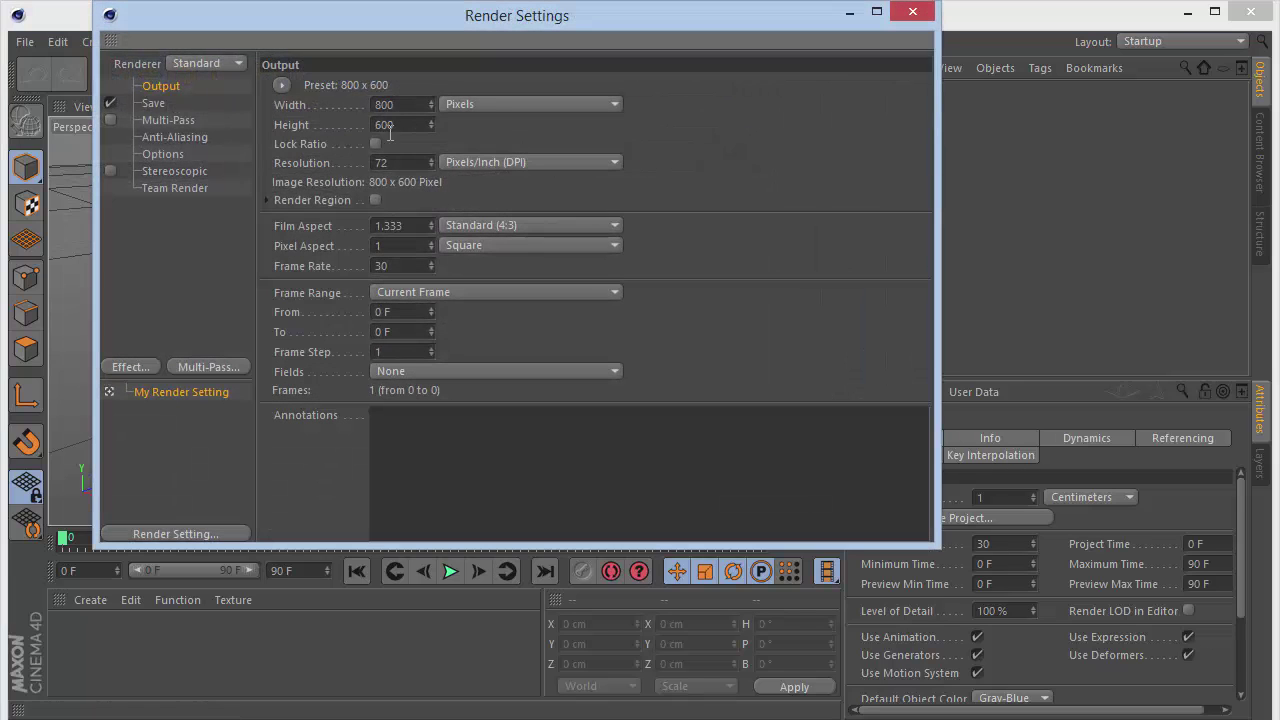
double_click(405, 105)
text(1280)
key(BackSpace)
key(BackSpace)
key(BackSpace)
key(BackSpace)
Set the render output size to 18 inches wide by 24 inches high, and close the render settings
click(540, 100)
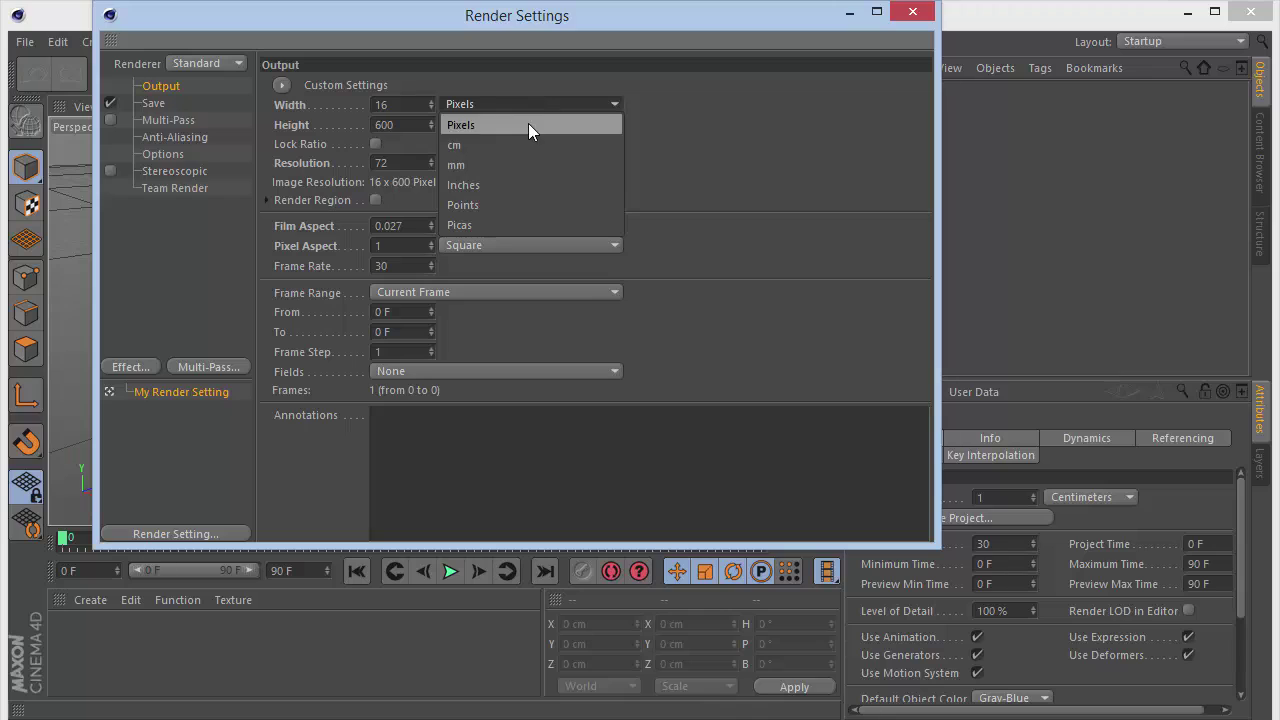
click(501, 190)
double_click(390, 104)
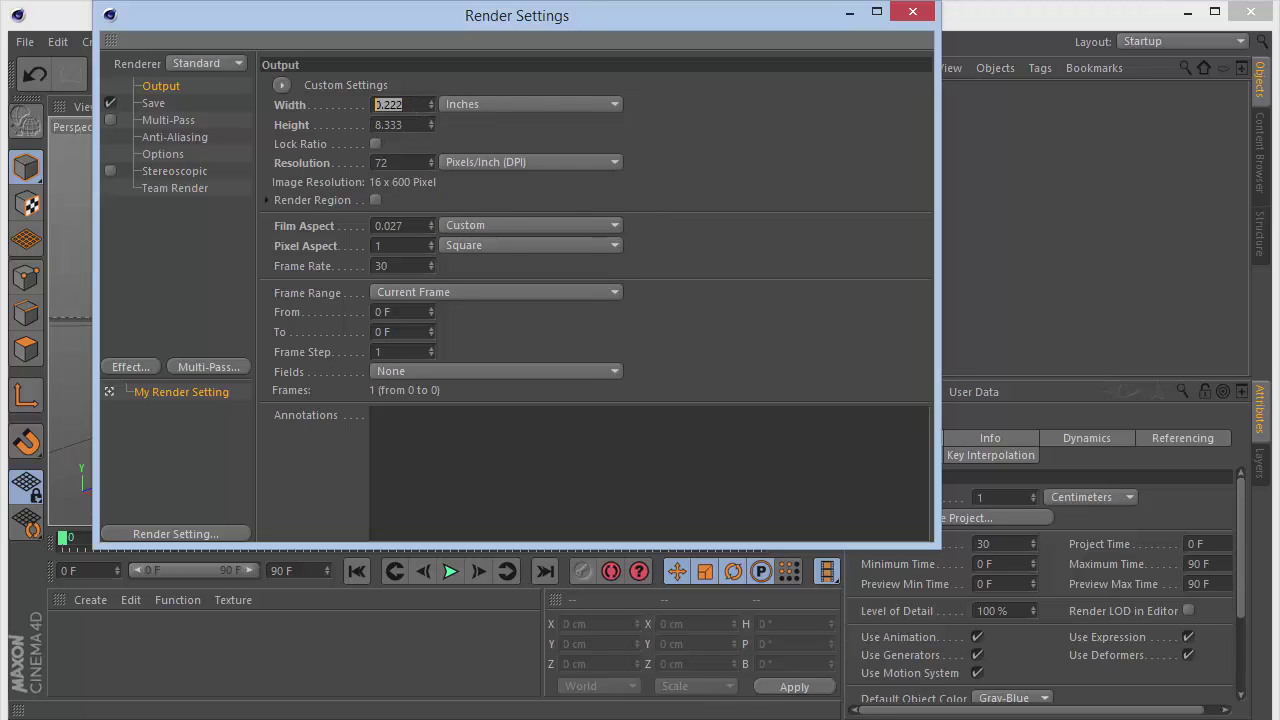
text(18)
key(Return)
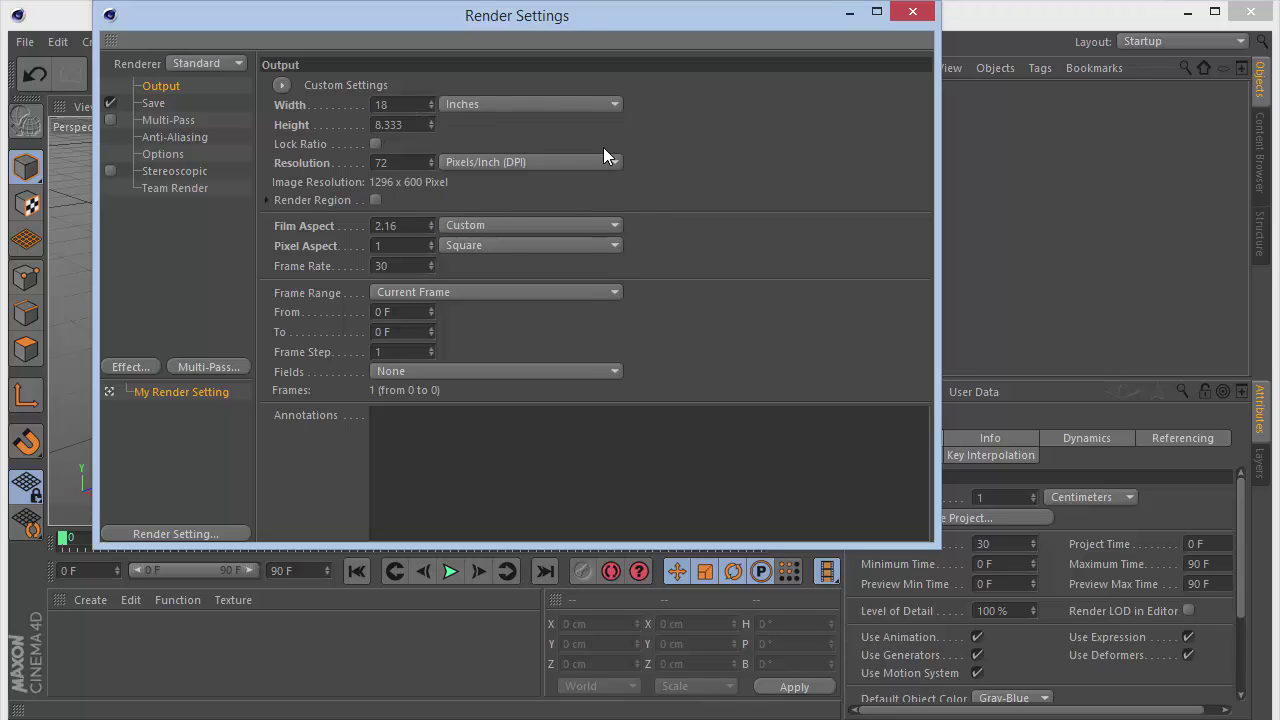
double_click(390, 124)
text(24)
key(Return)
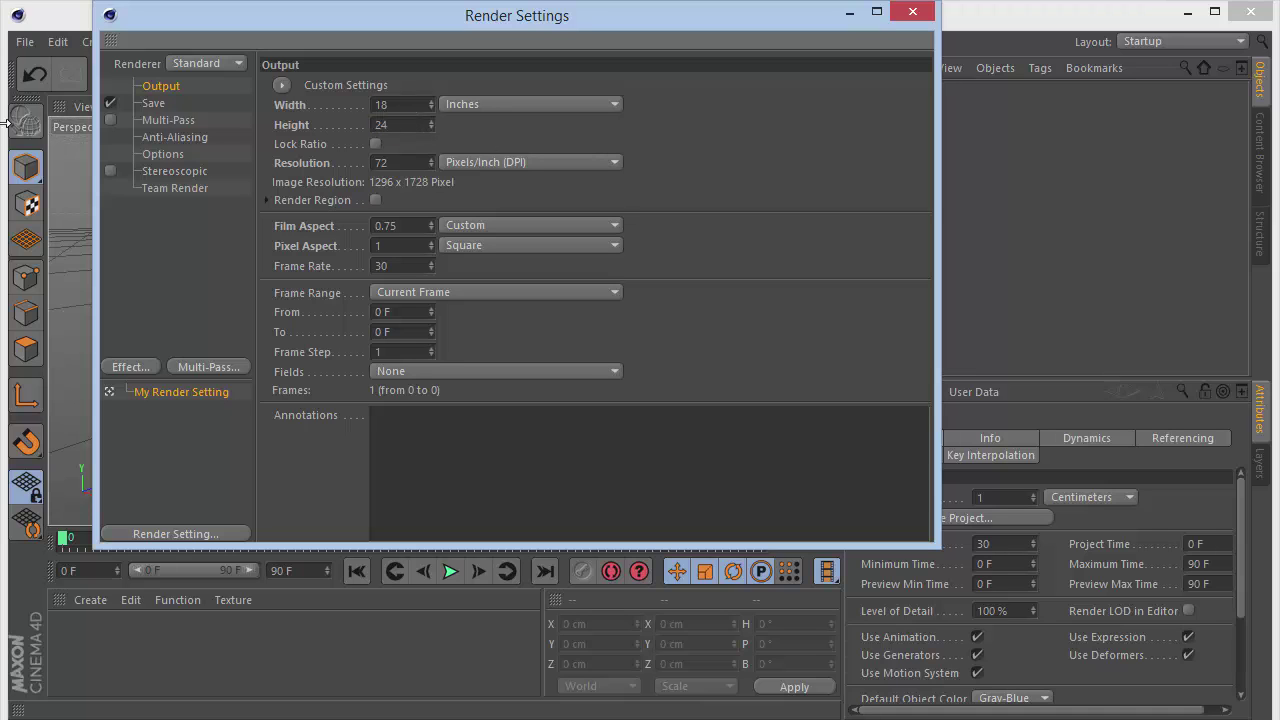
click(913, 12)
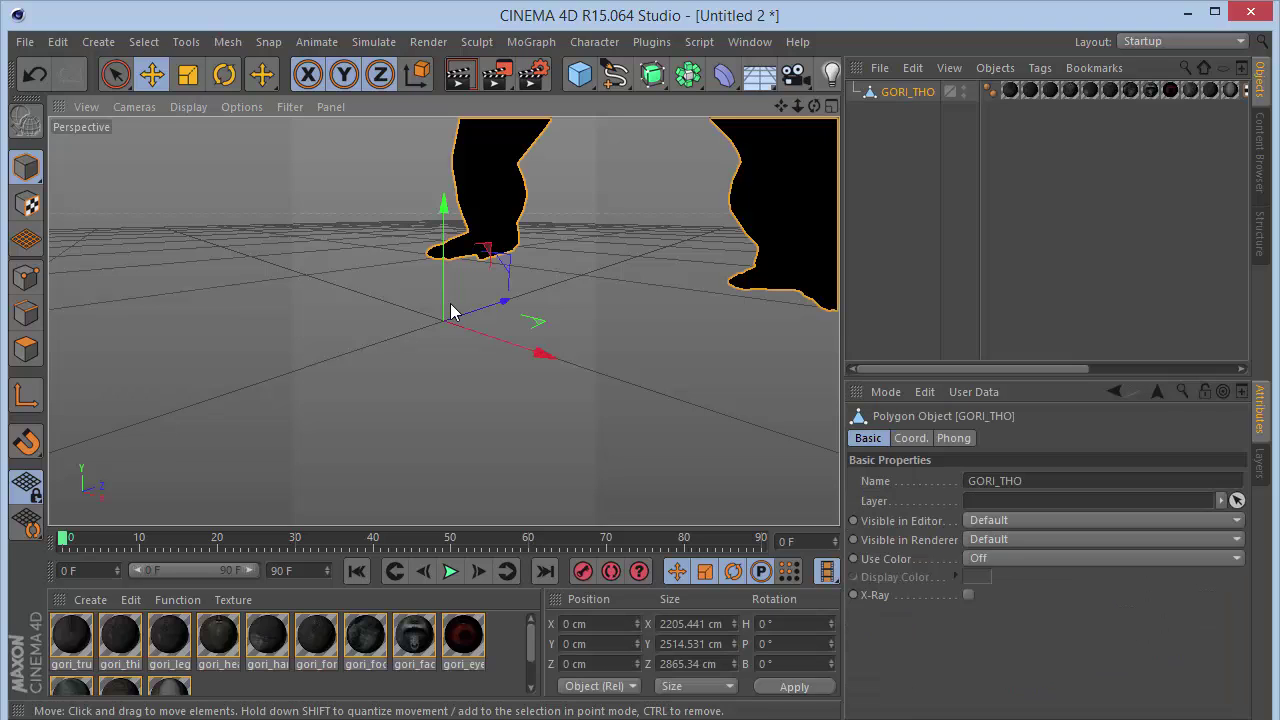
Delete all the texture, UVW and selection tags from the GORI_THO object
mouse_move(798, 107)
mouse_down()
mouse_move(720, 117)
mouse_move(800, 108)
mouse_up()
click(1010, 92)
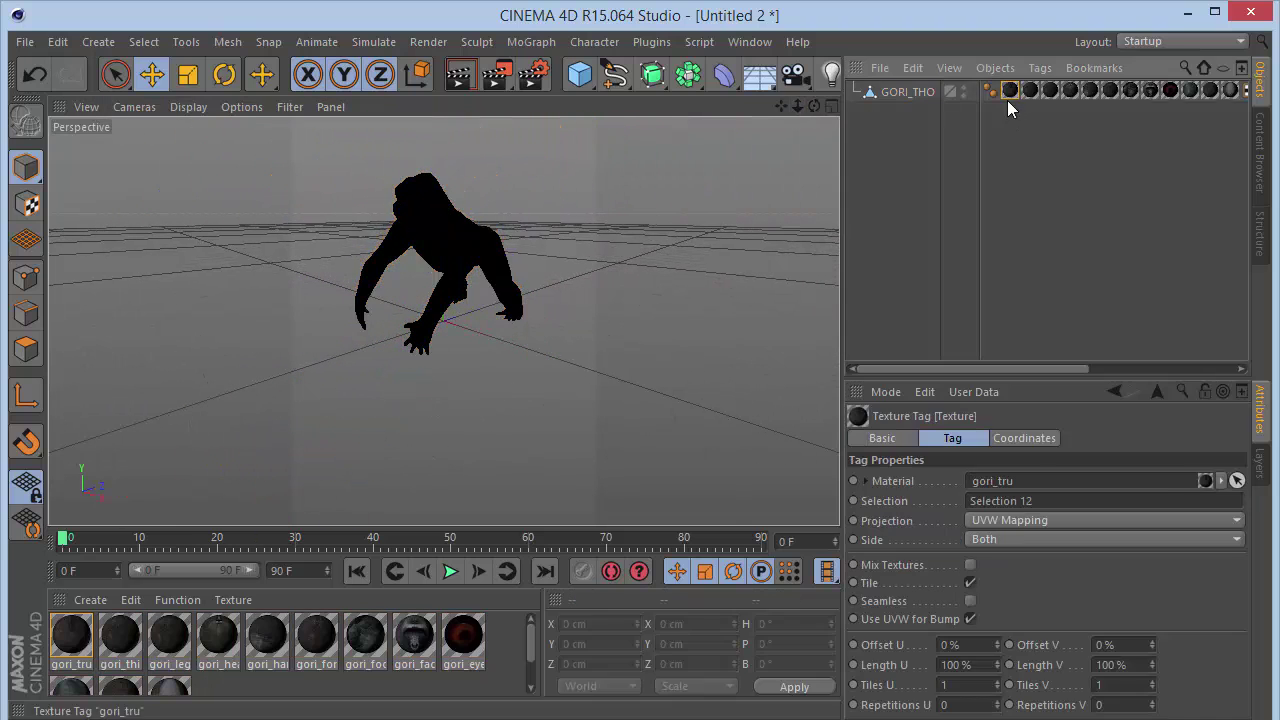
scroll(1045, 230, right, 5)
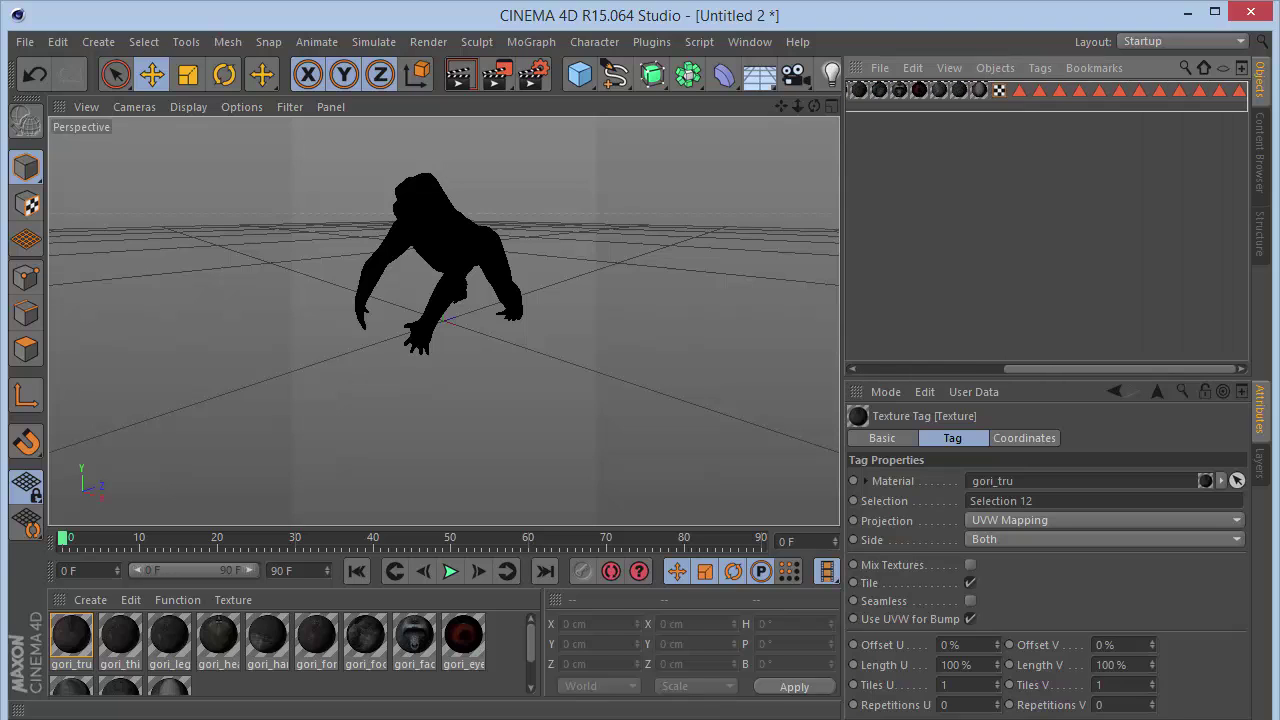
key(ctrl+z)
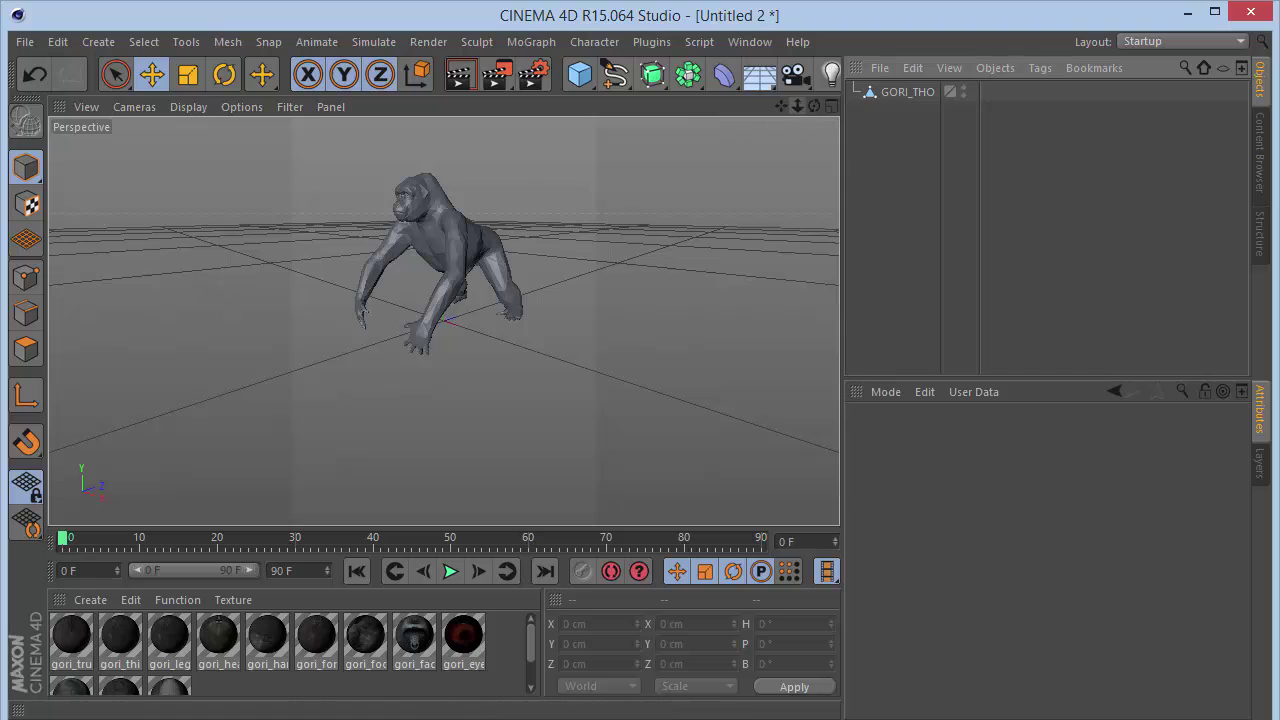
Add a Polygon Reduction deformer and make it a child of the GORI_THO object
mouse_move(797, 105)
mouse_down()
mouse_move(777, 109)
mouse_move(814, 105)
mouse_up()
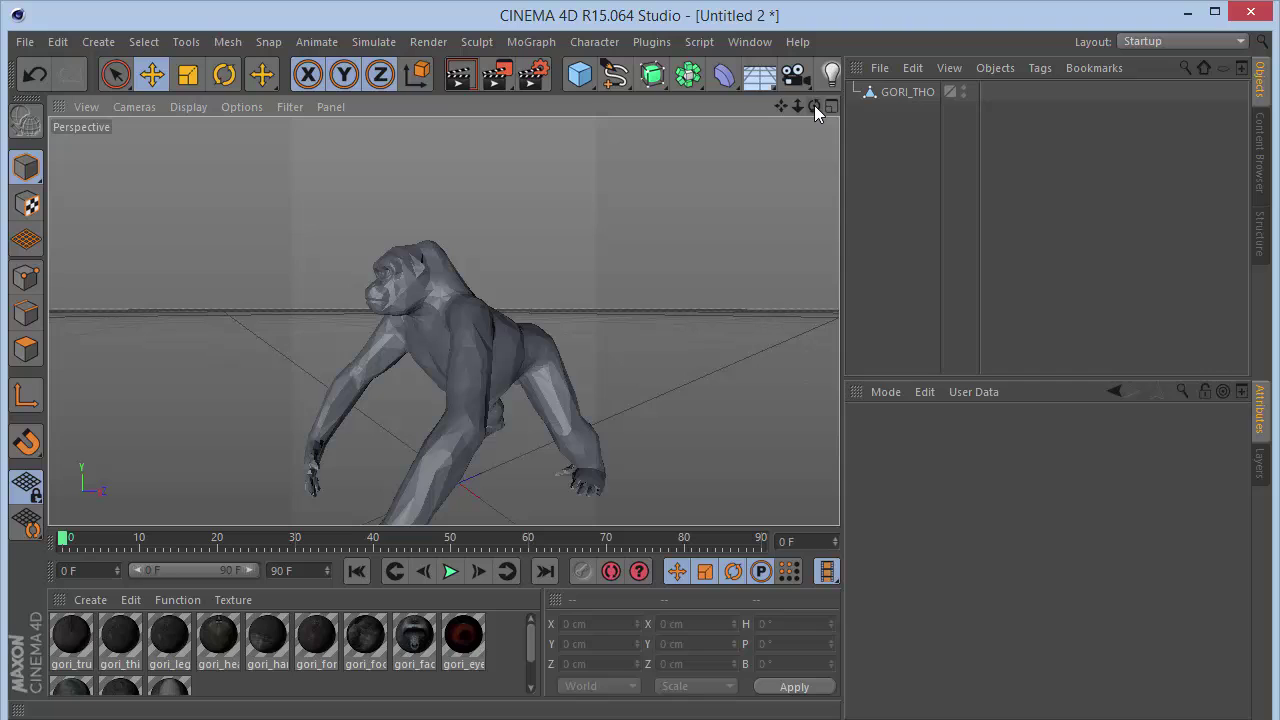
click(724, 74)
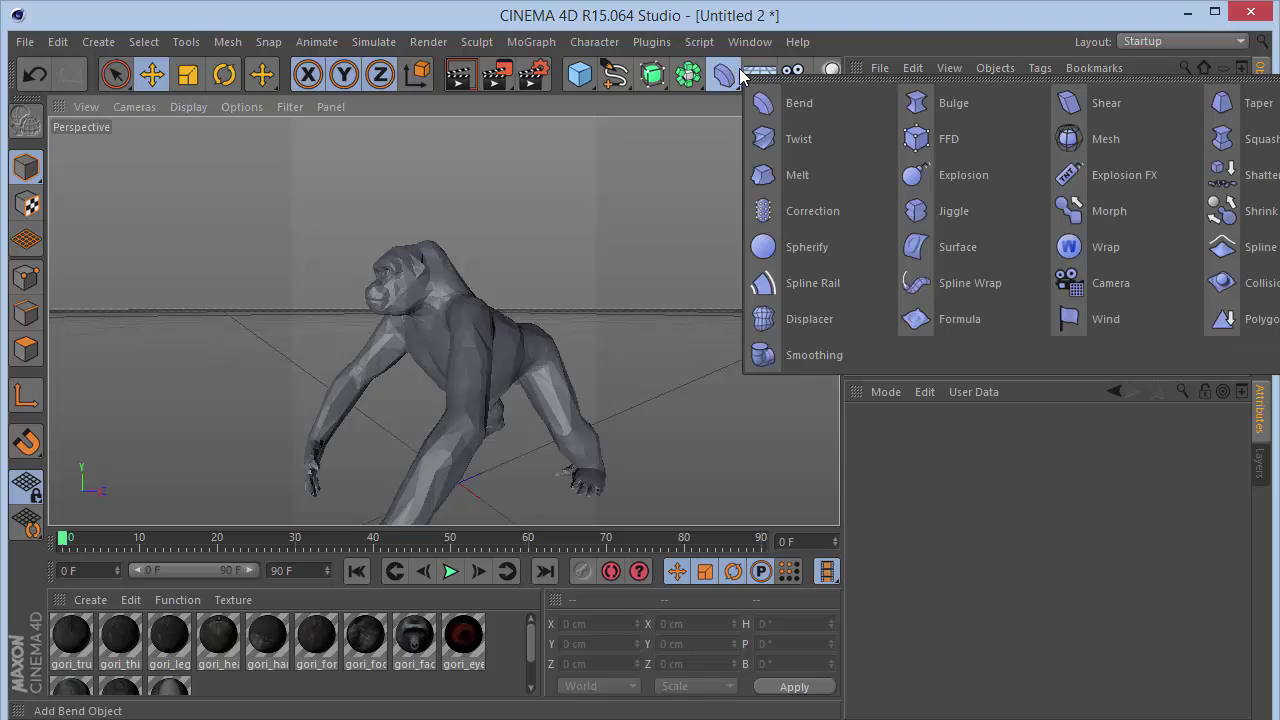
click(1258, 330)
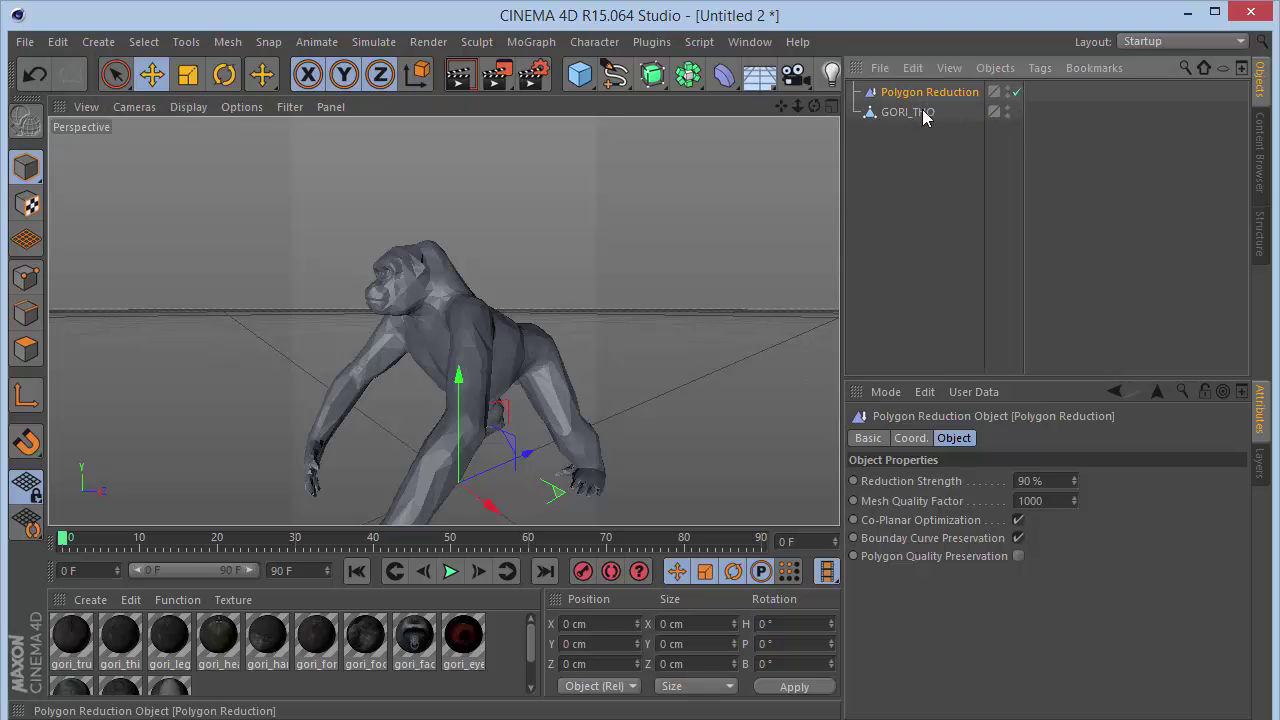
drag(924, 117, 912, 114)
drag(814, 106, 442, 320)
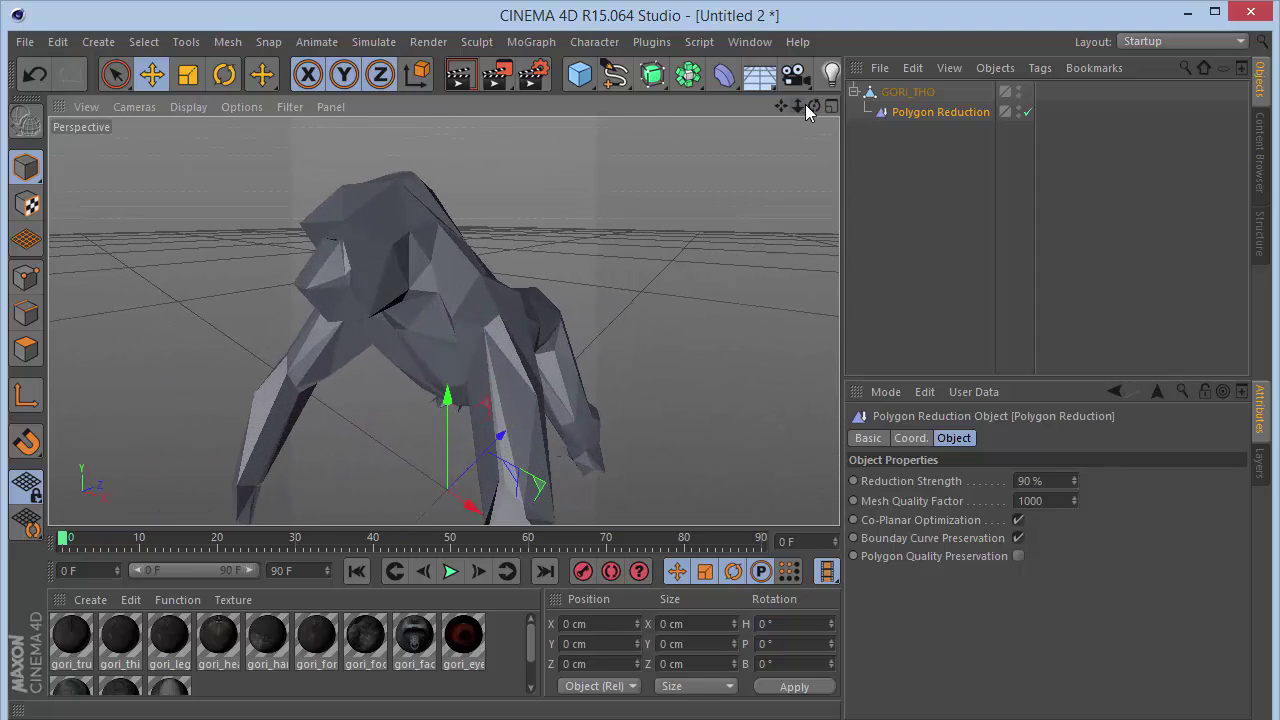
mouse_move(813, 106)
mouse_down()
mouse_move(442, 320)
mouse_move(816, 112)
mouse_up()
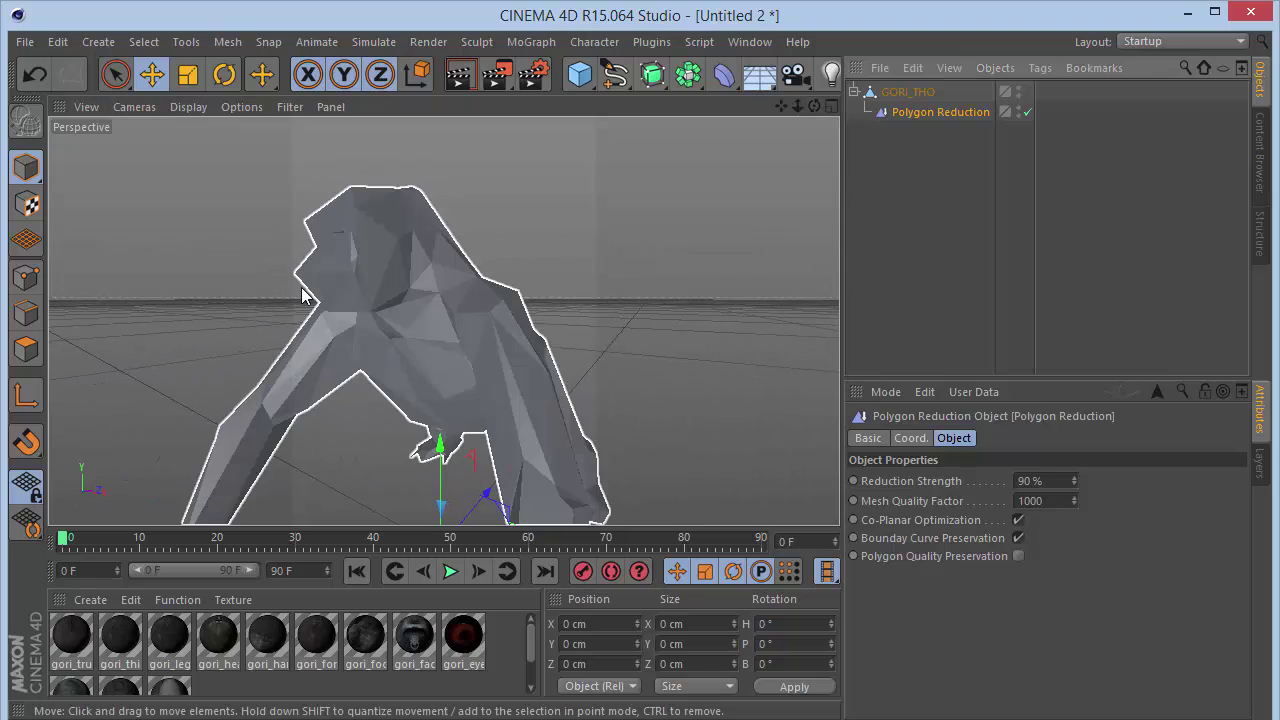
Rename the GORI_THO object as Gorilla
double_click(926, 91)
text(Gorilla)
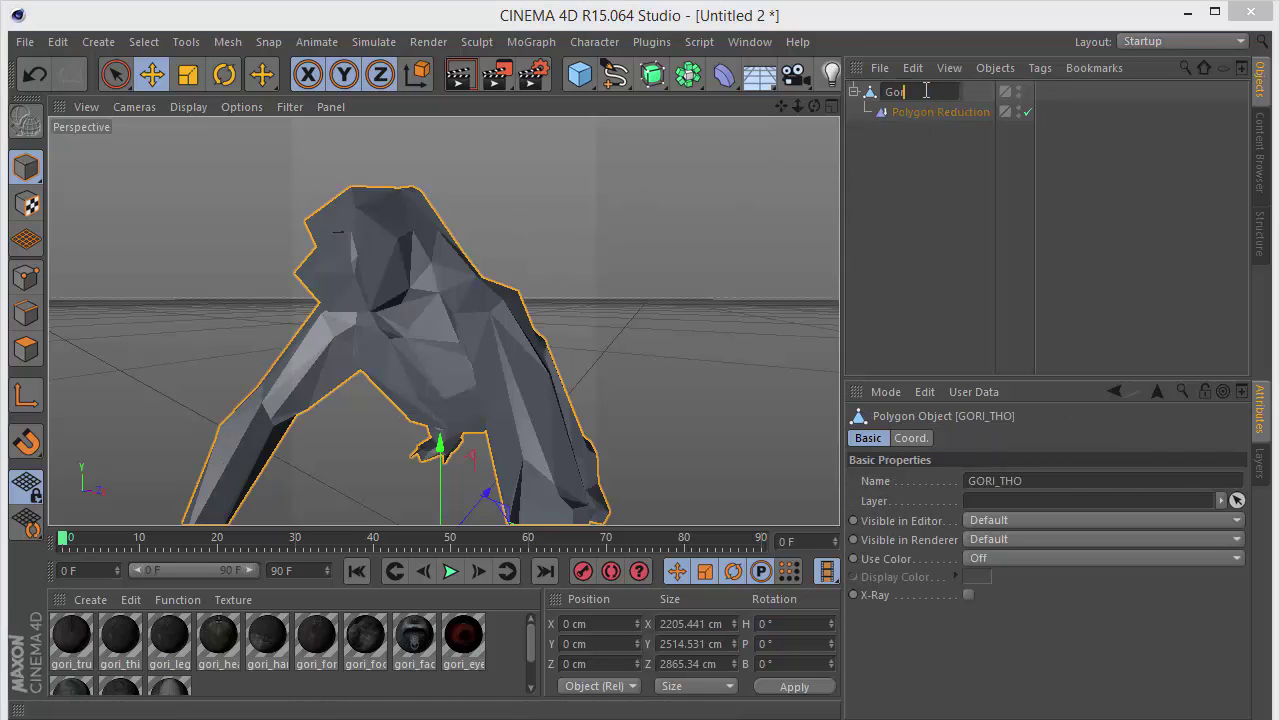
key(Return)
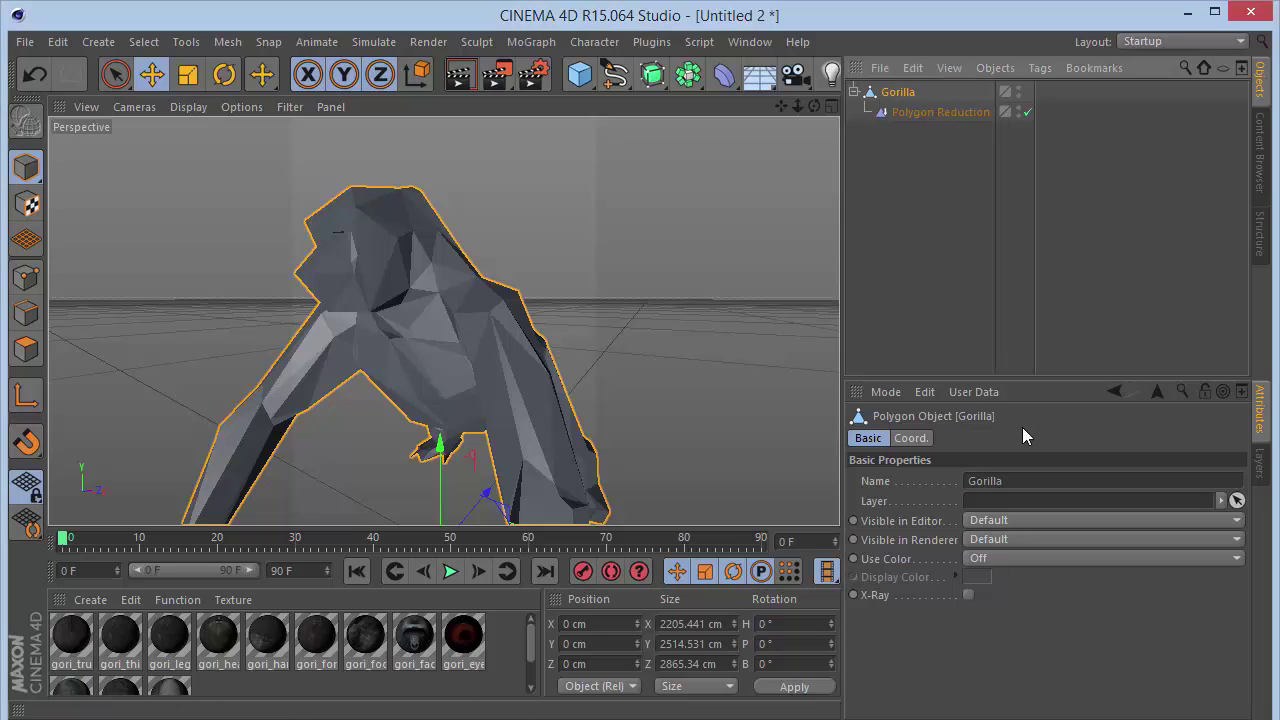
Set the Polygon Reduction deformer's reduction strength to 77%
click(912, 438)
click(936, 113)
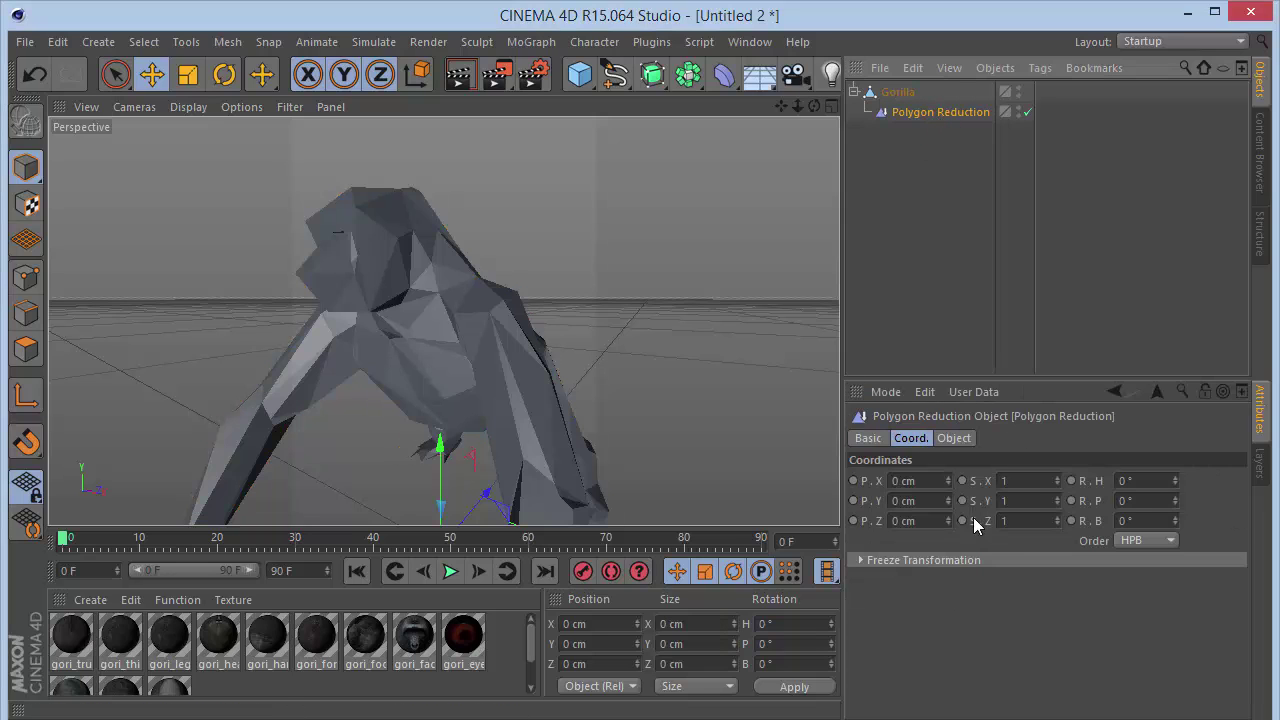
click(953, 438)
double_click(1040, 481)
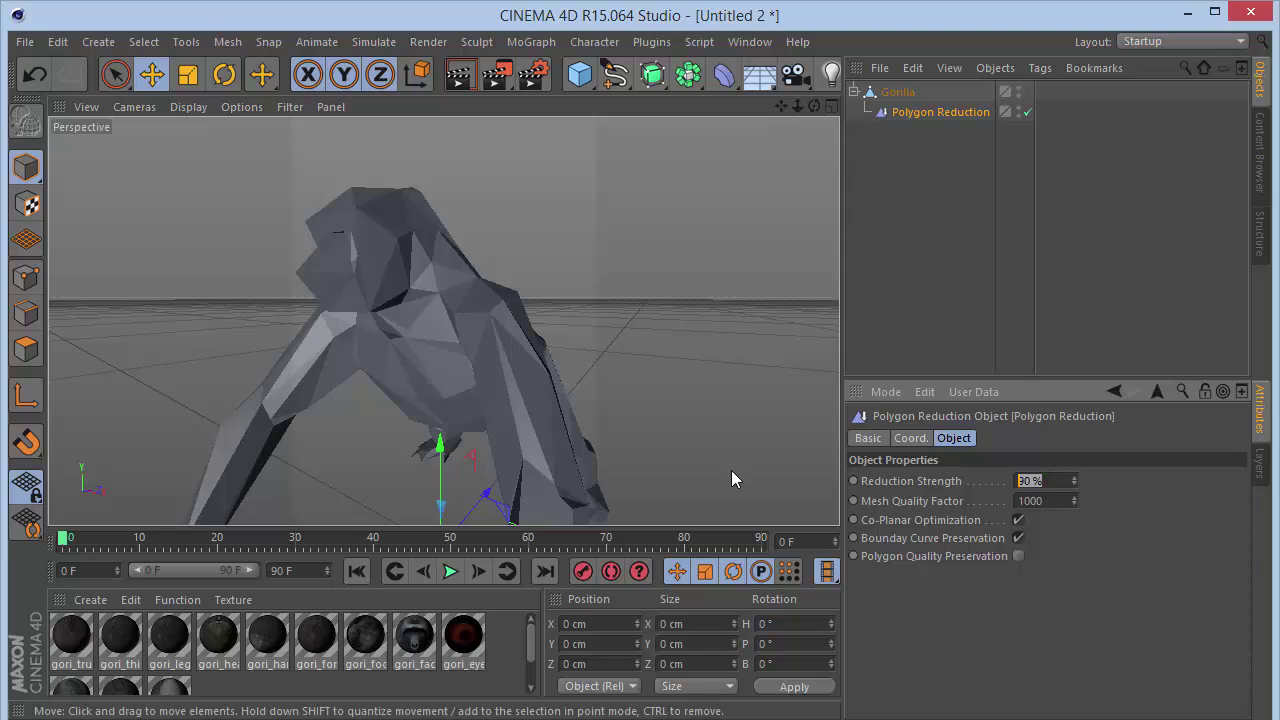
text(77)
key(Return)
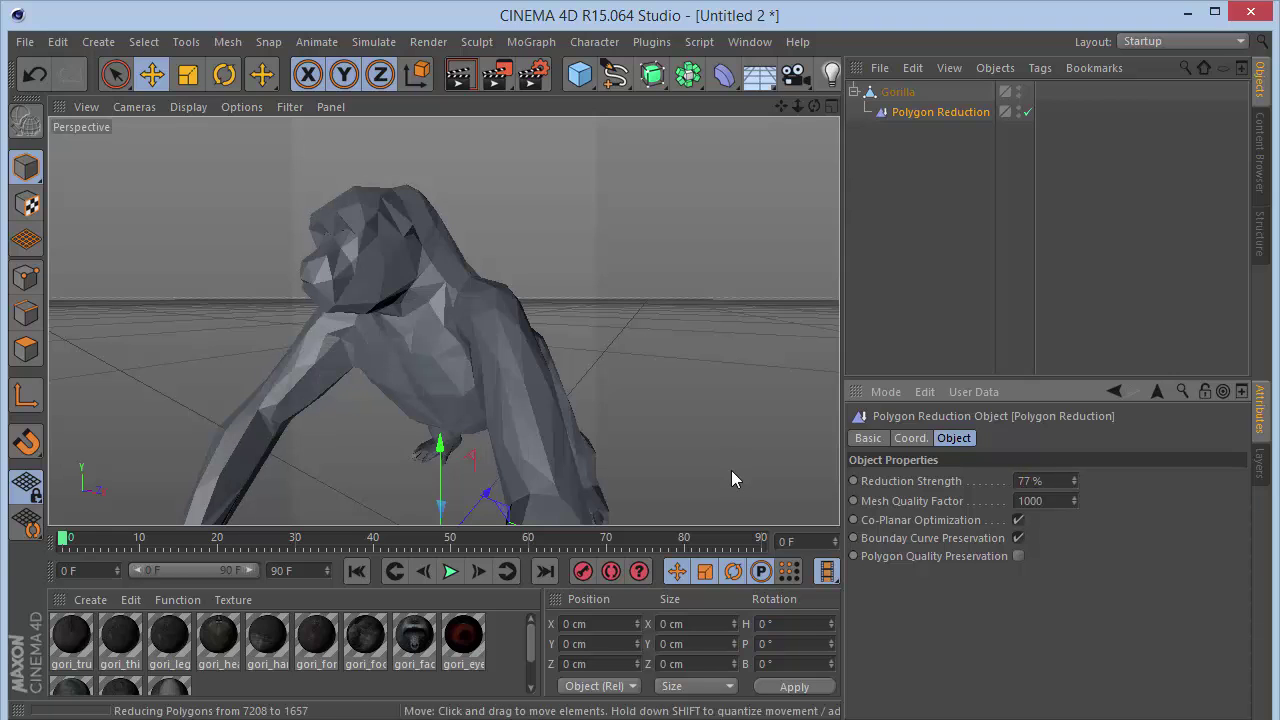
drag(814, 106, 700, 165)
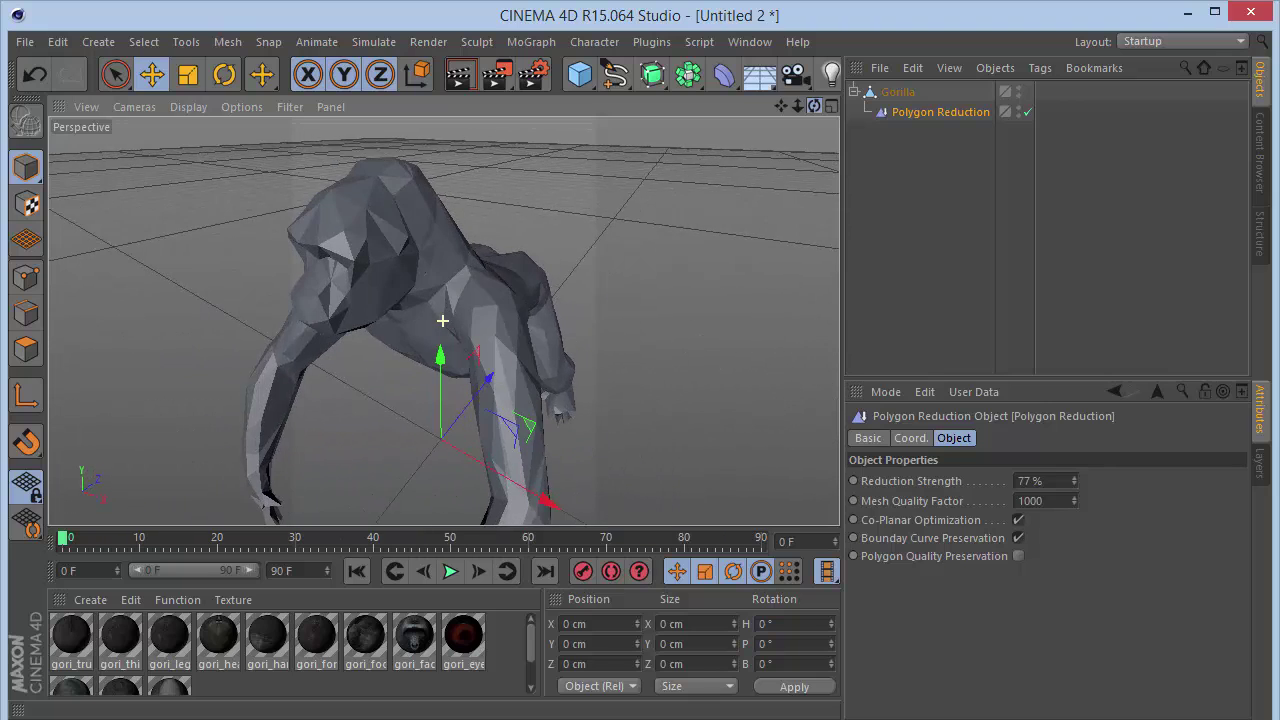
mouse_move(795, 105)
mouse_down()
mouse_move(815, 125)
mouse_move(782, 105)
mouse_up()
click(831, 106)
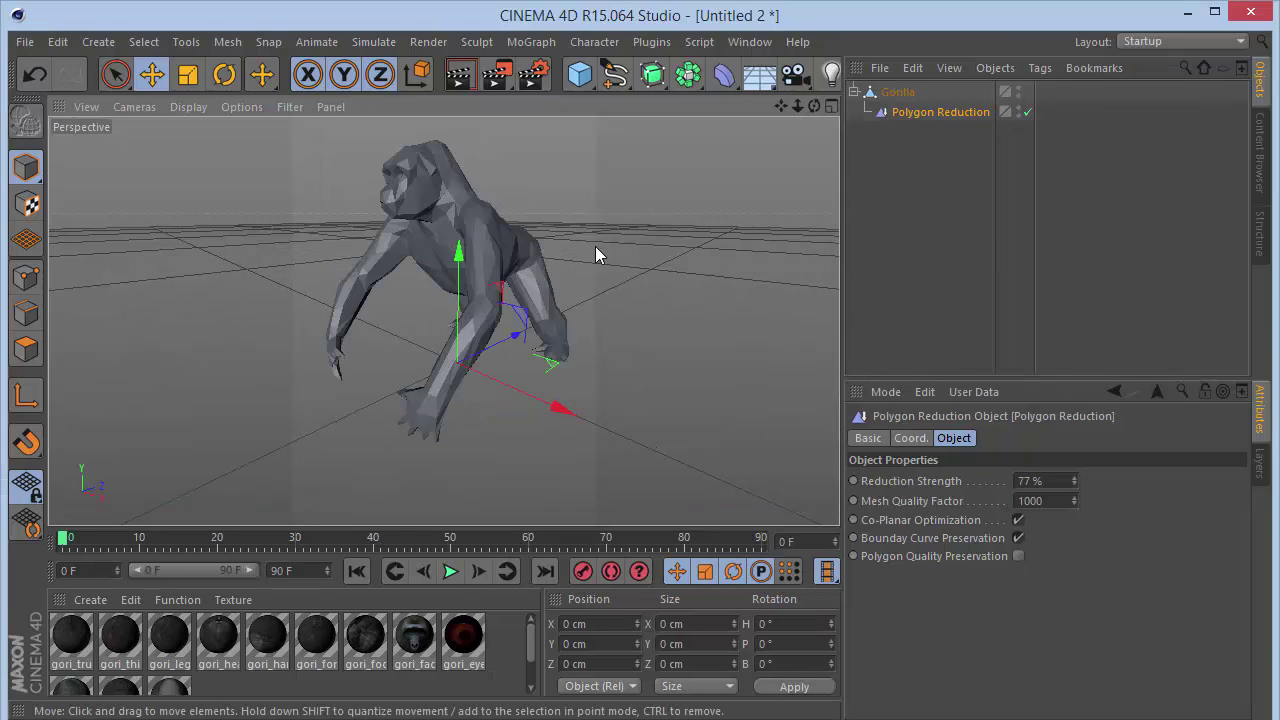
drag(814, 105, 730, 112)
drag(442, 320, 814, 112)
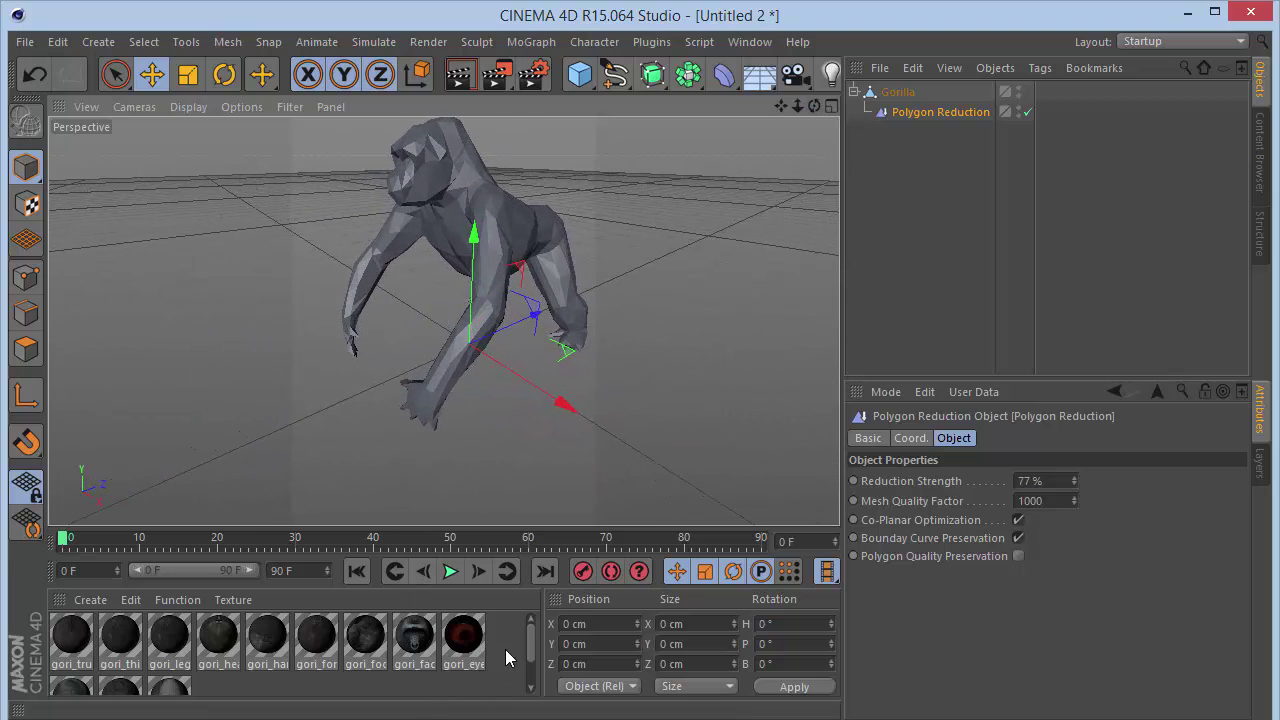
Delete all the imported gorilla materials from the project
scroll(290, 655, down, 1)
key(ctrl+a)
key(Delete)
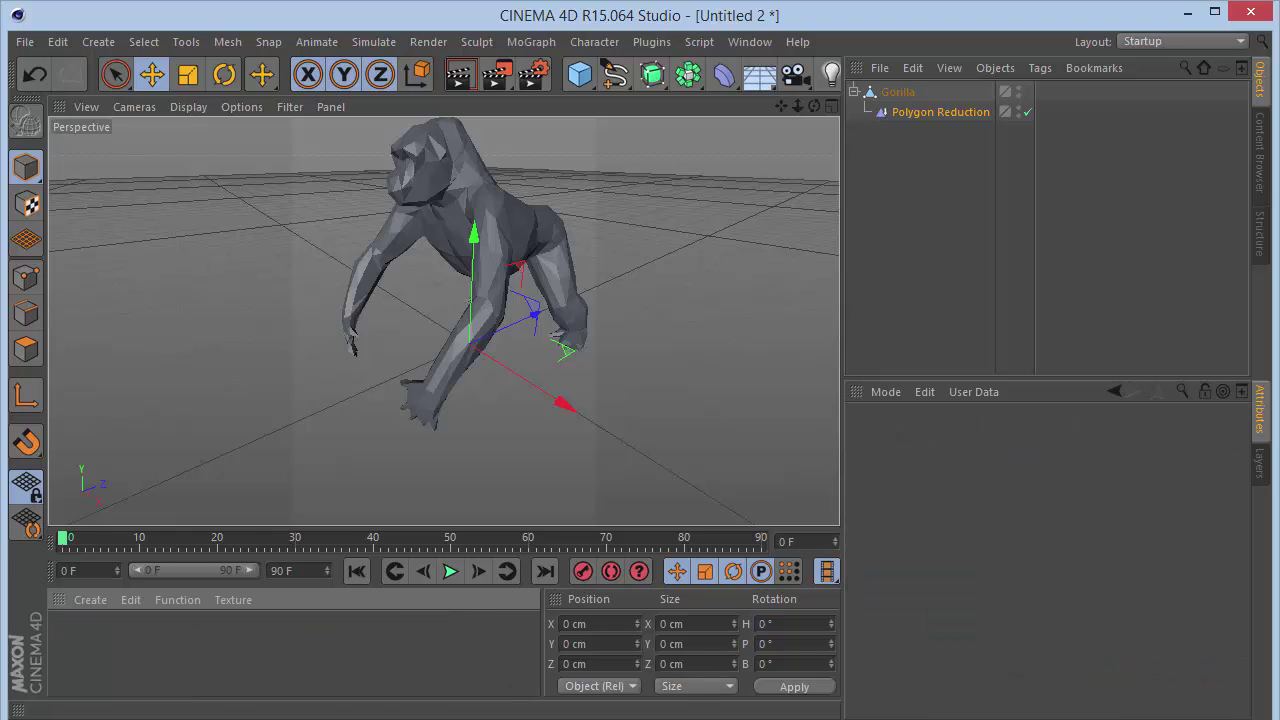
Create a new material and set its color to R 150, G 150, B 170
drag(814, 106, 780, 107)
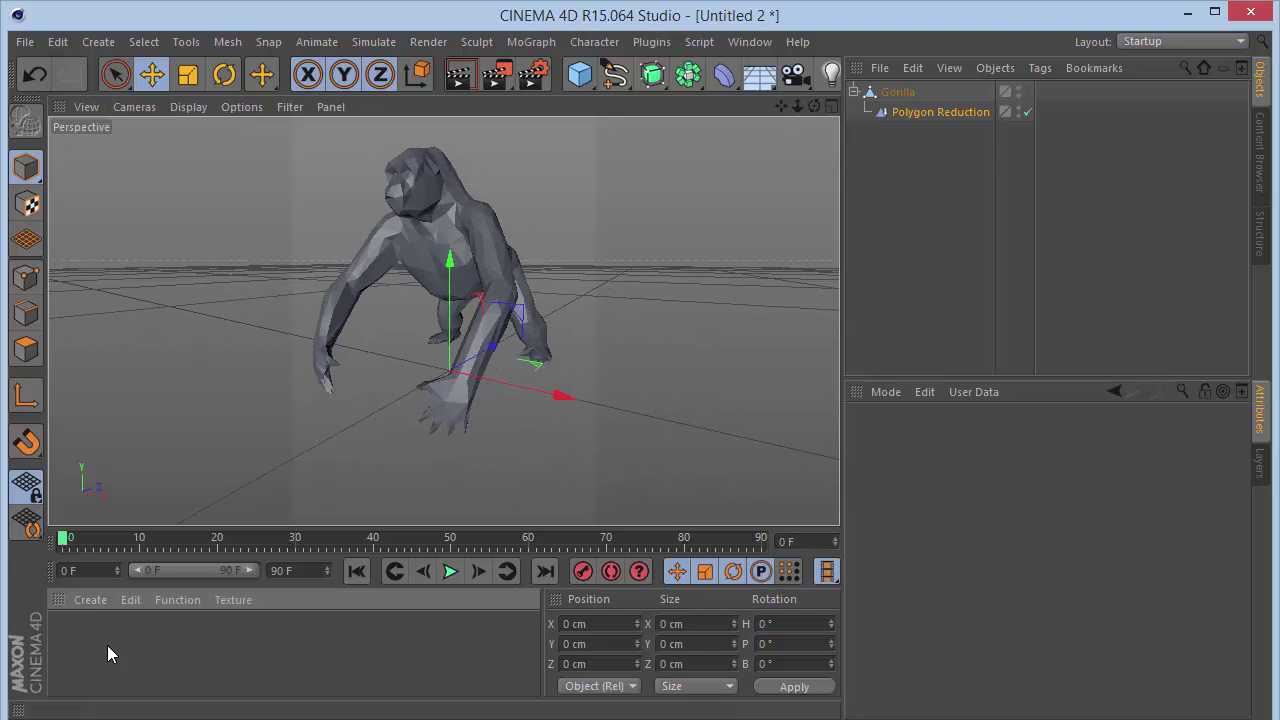
double_click(107, 645)
double_click(72, 636)
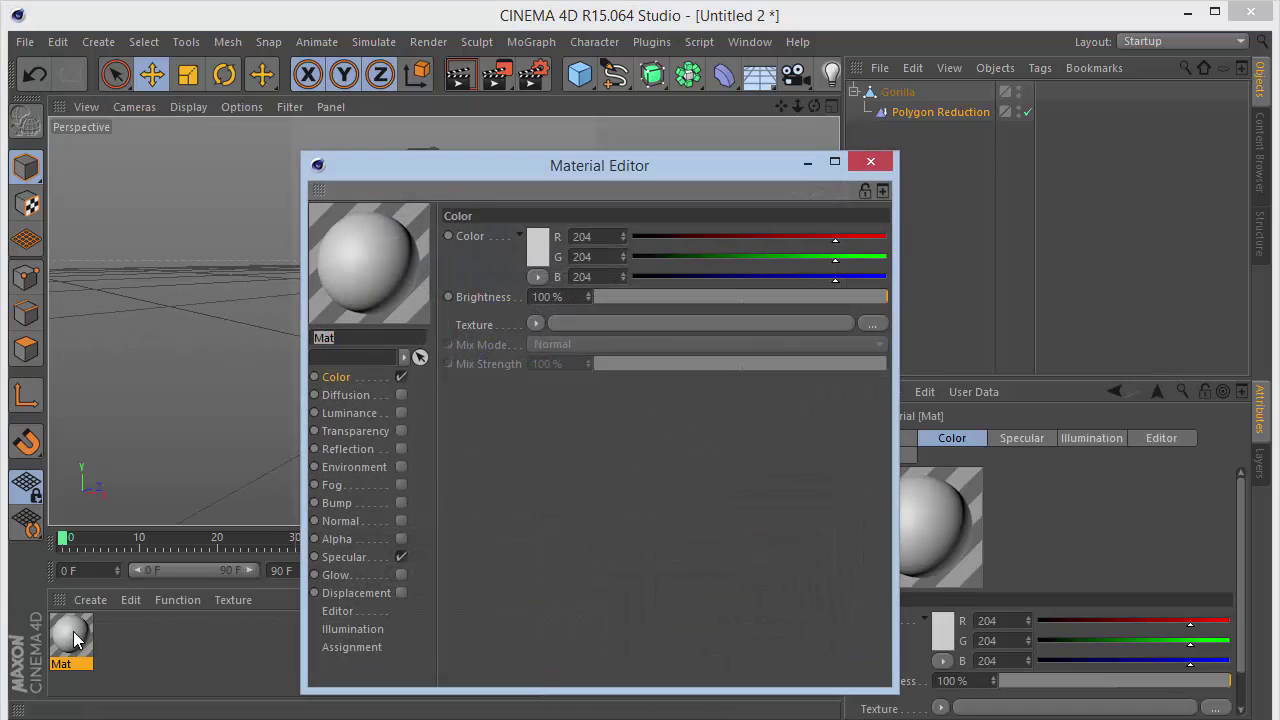
double_click(578, 236)
text(150)
key(Tab)
text(1)
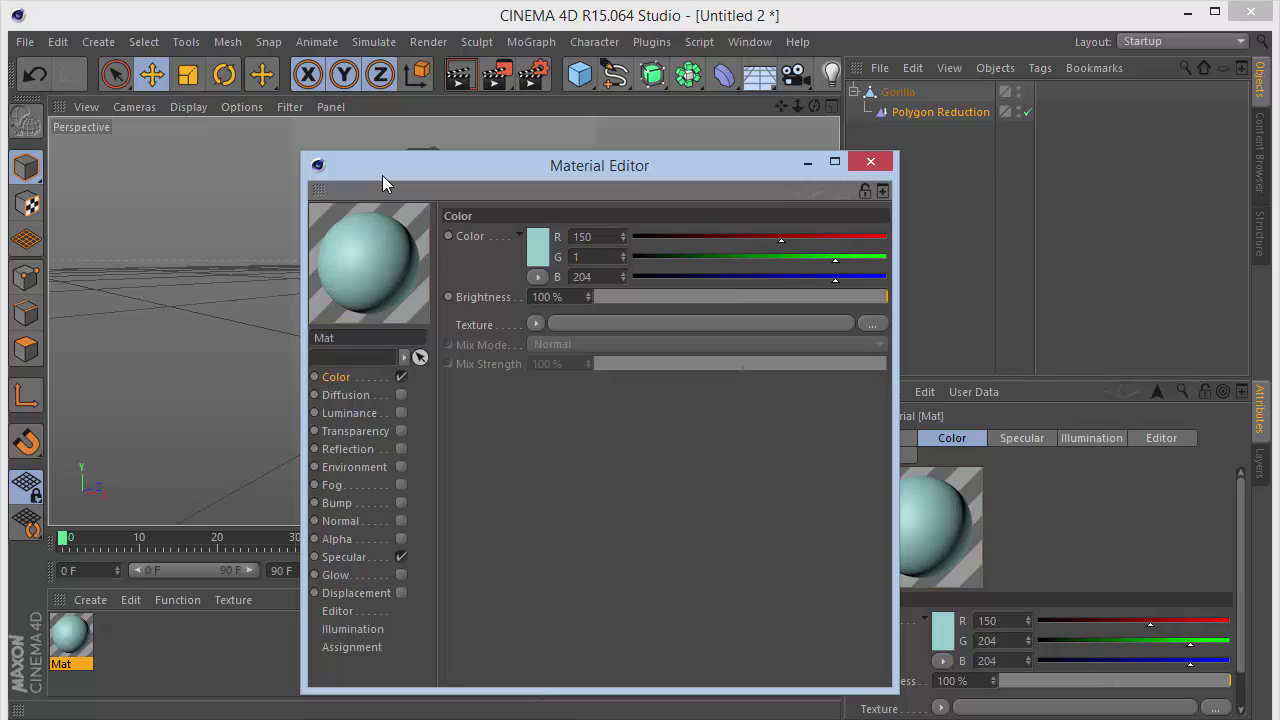
text(50)
key(Tab)
text(17)
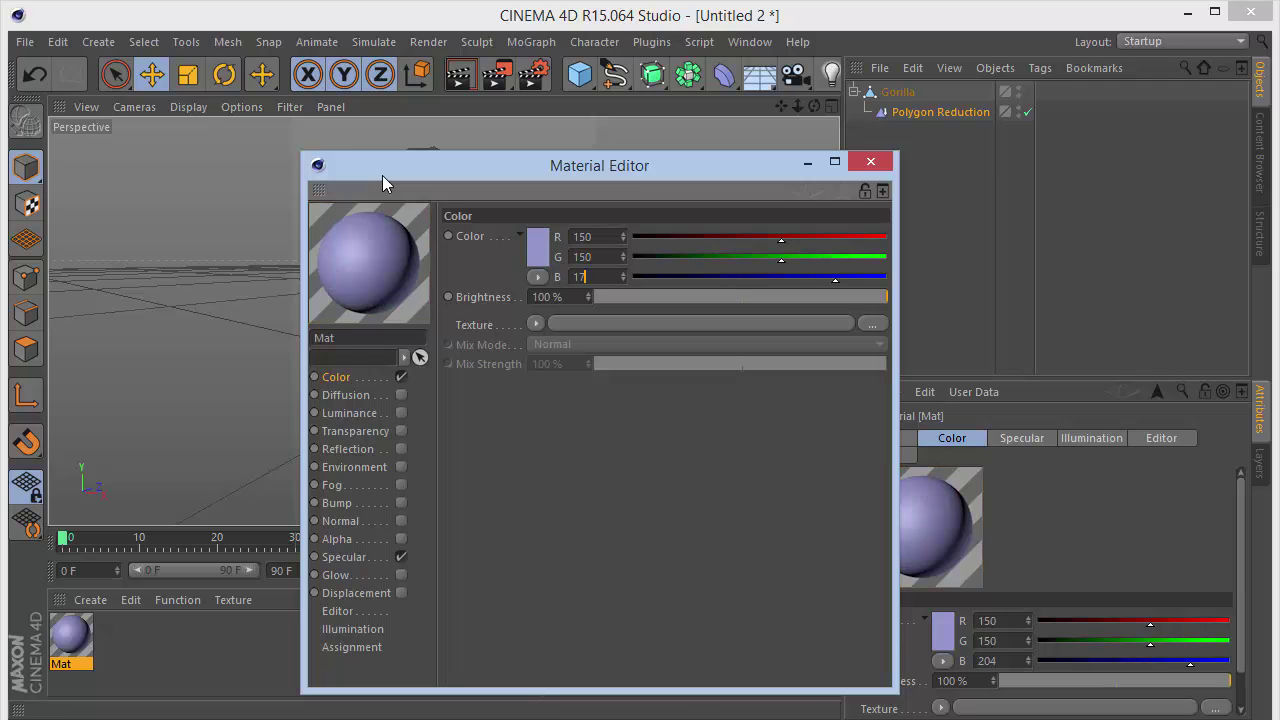
text(0)
key(Return)
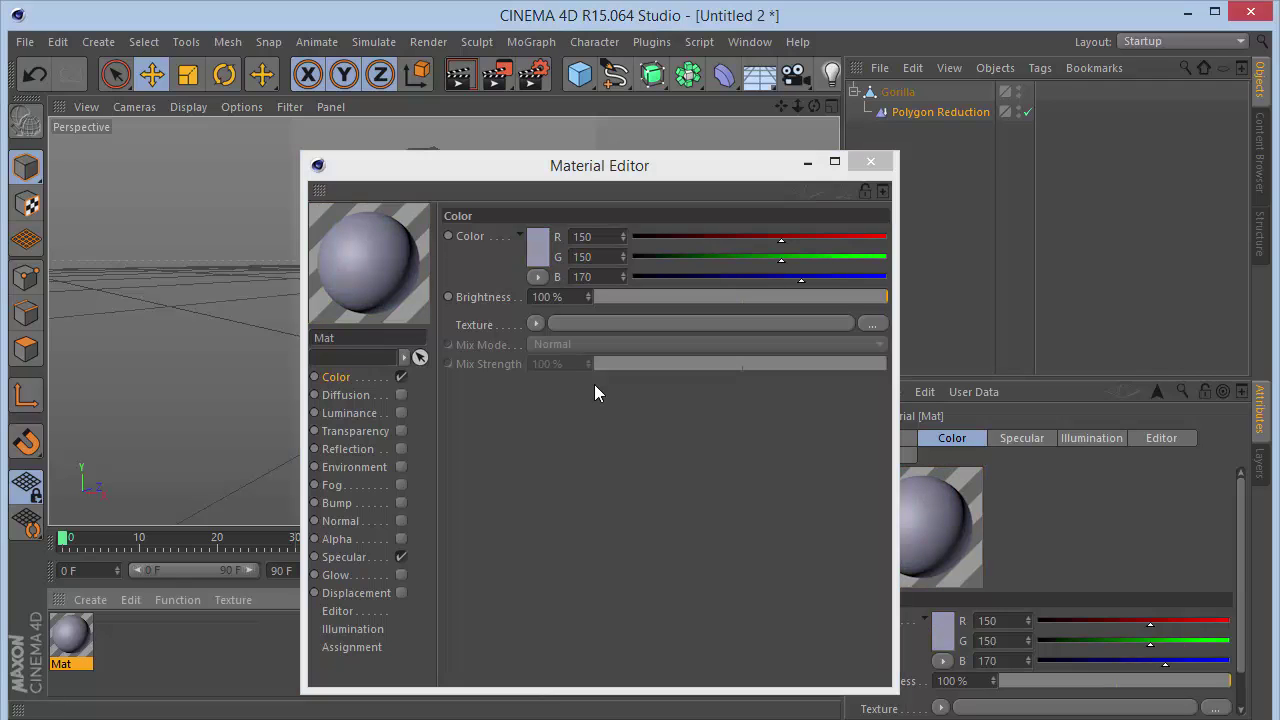
Turn off the new material's specular channel and apply the material to the gorilla
click(401, 556)
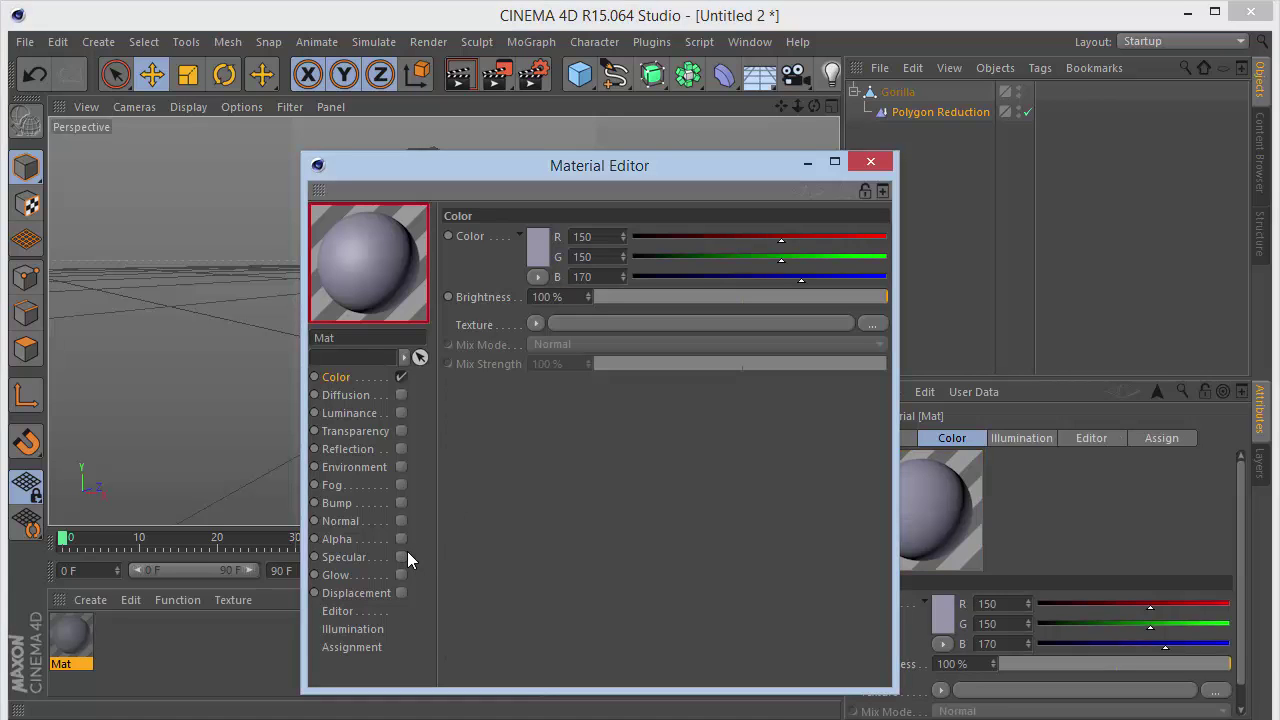
click(870, 162)
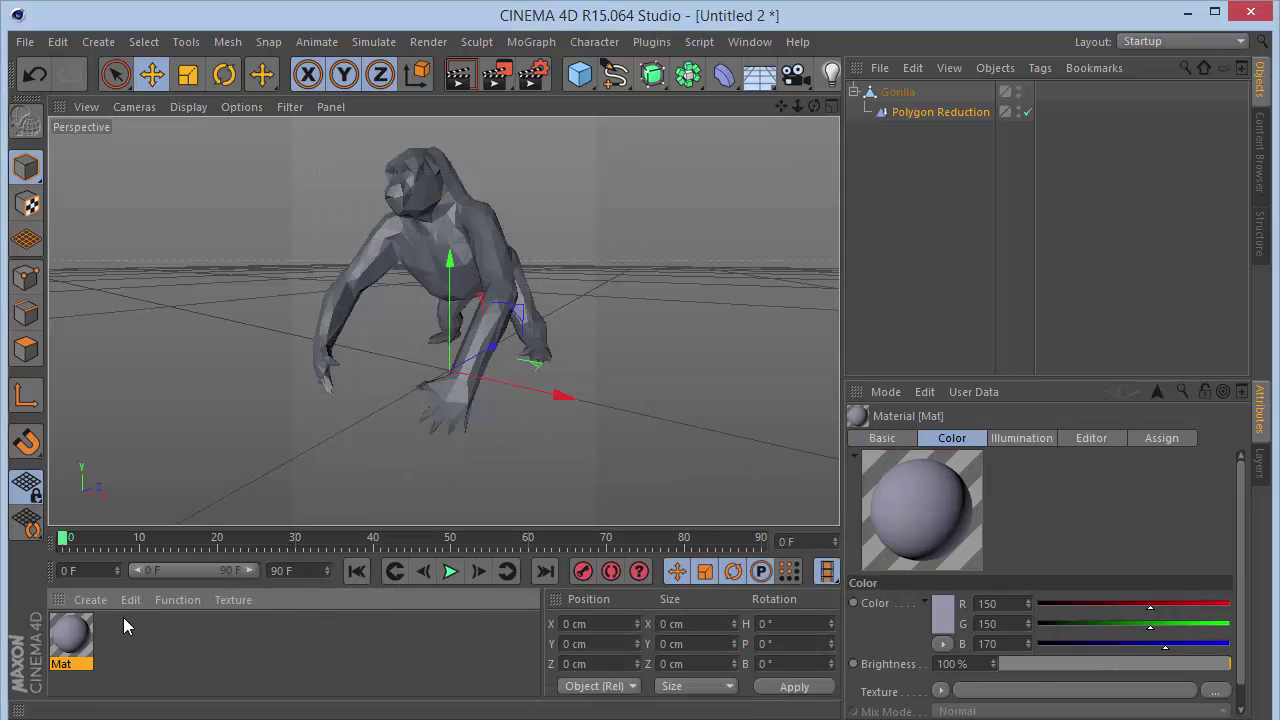
drag(90, 632, 460, 225)
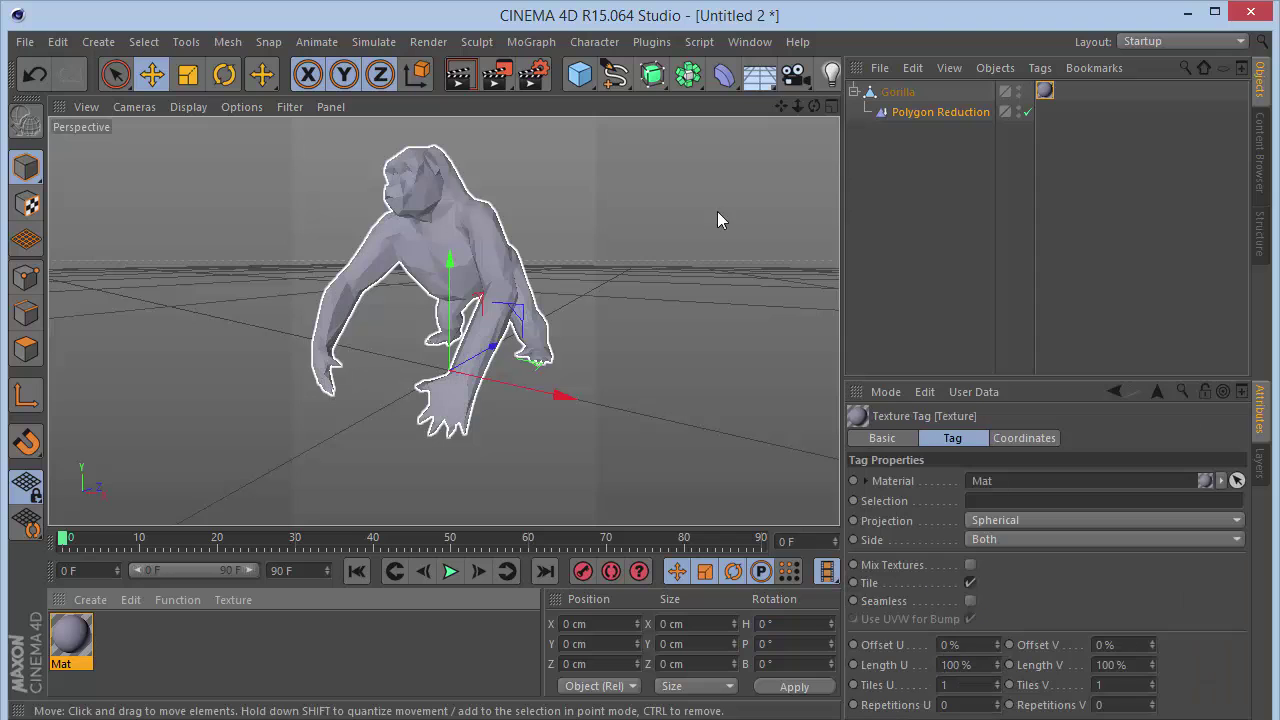
Turn the gorilla material's specular channel back on and close the material for editing
double_click(50, 625)
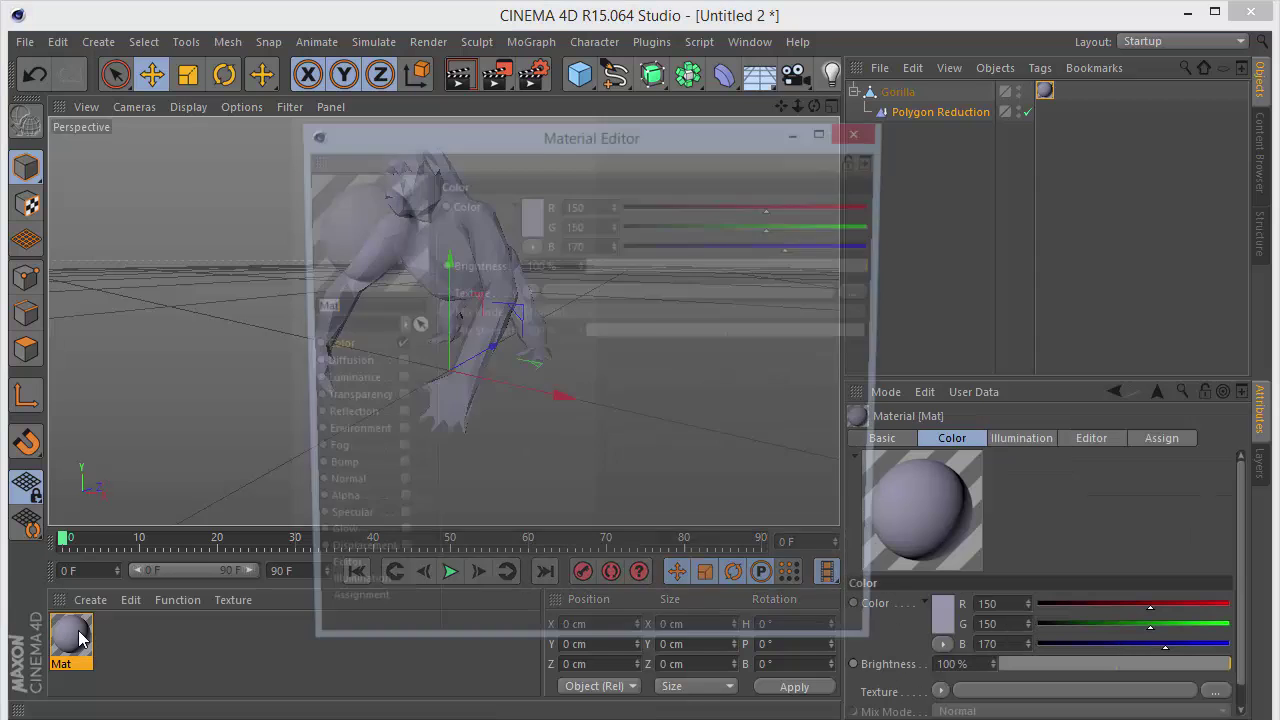
click(393, 525)
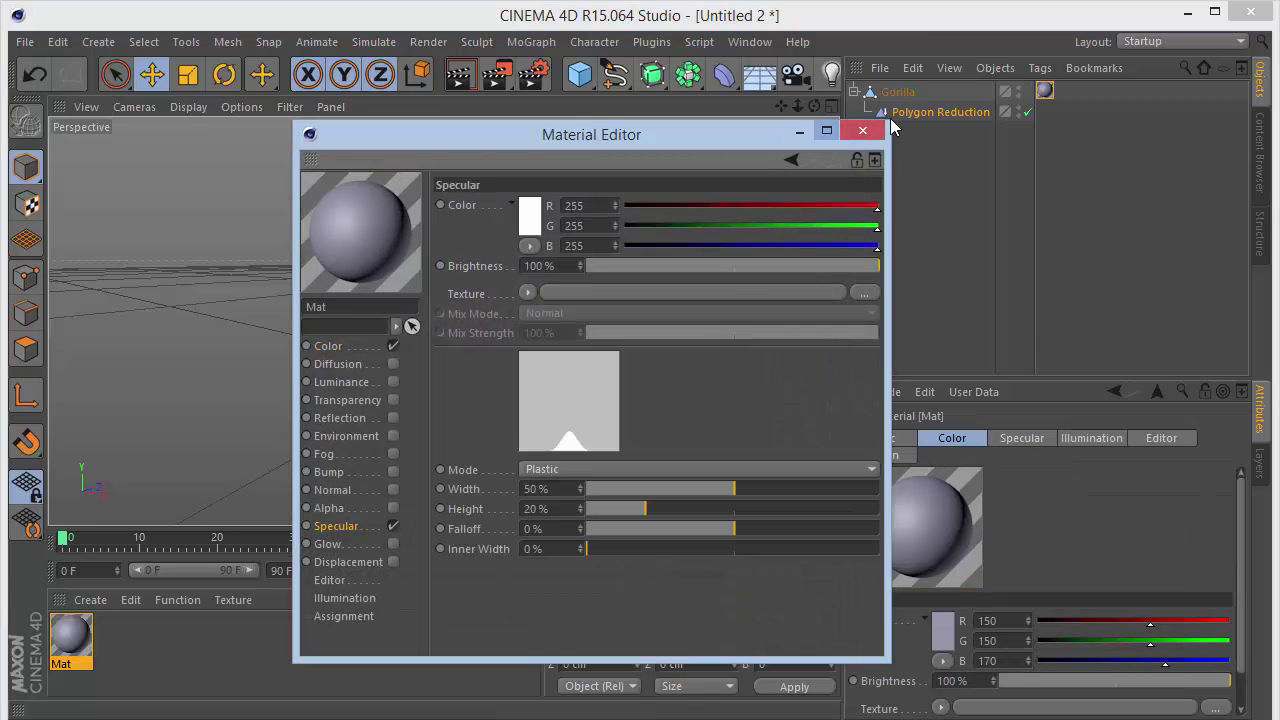
click(862, 131)
alt+drag(520, 310, 442, 321)
drag(819, 102, 819, 72)
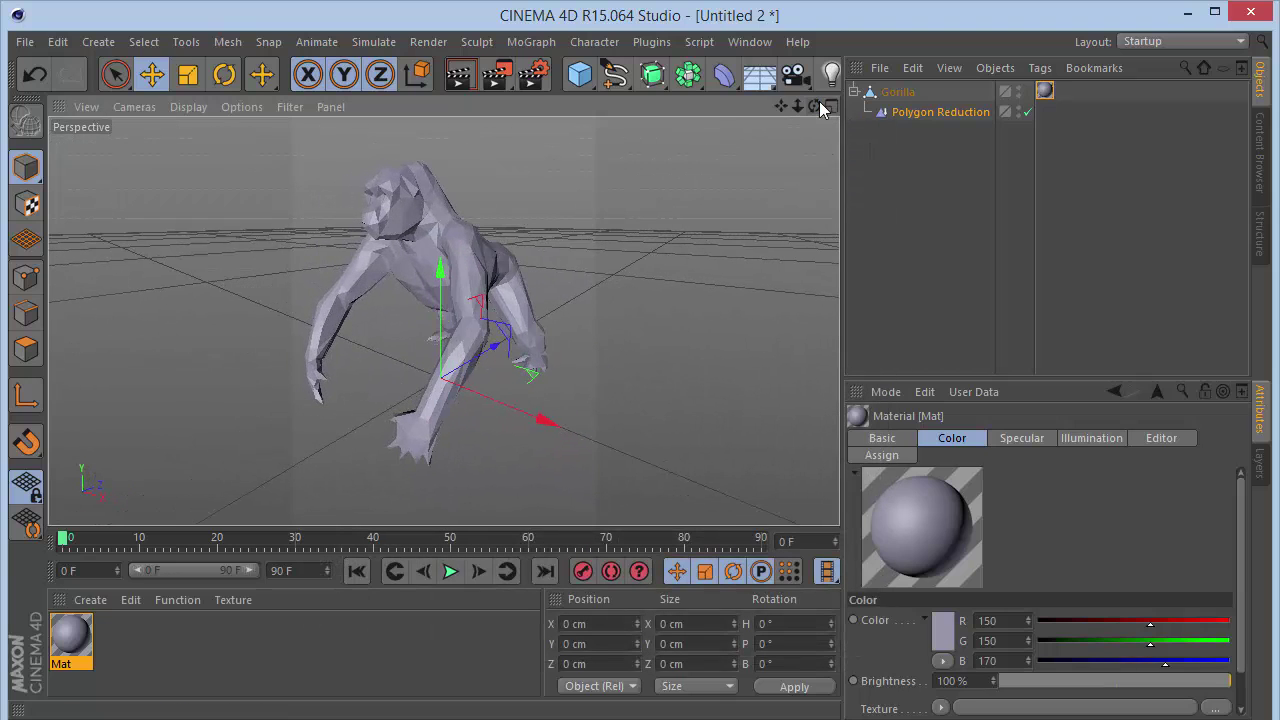
Add the StudioS.c4d backdrop to the scene from the _Cycs folder of the GSG Light Kit preset library
click(1259, 155)
double_click(893, 245)
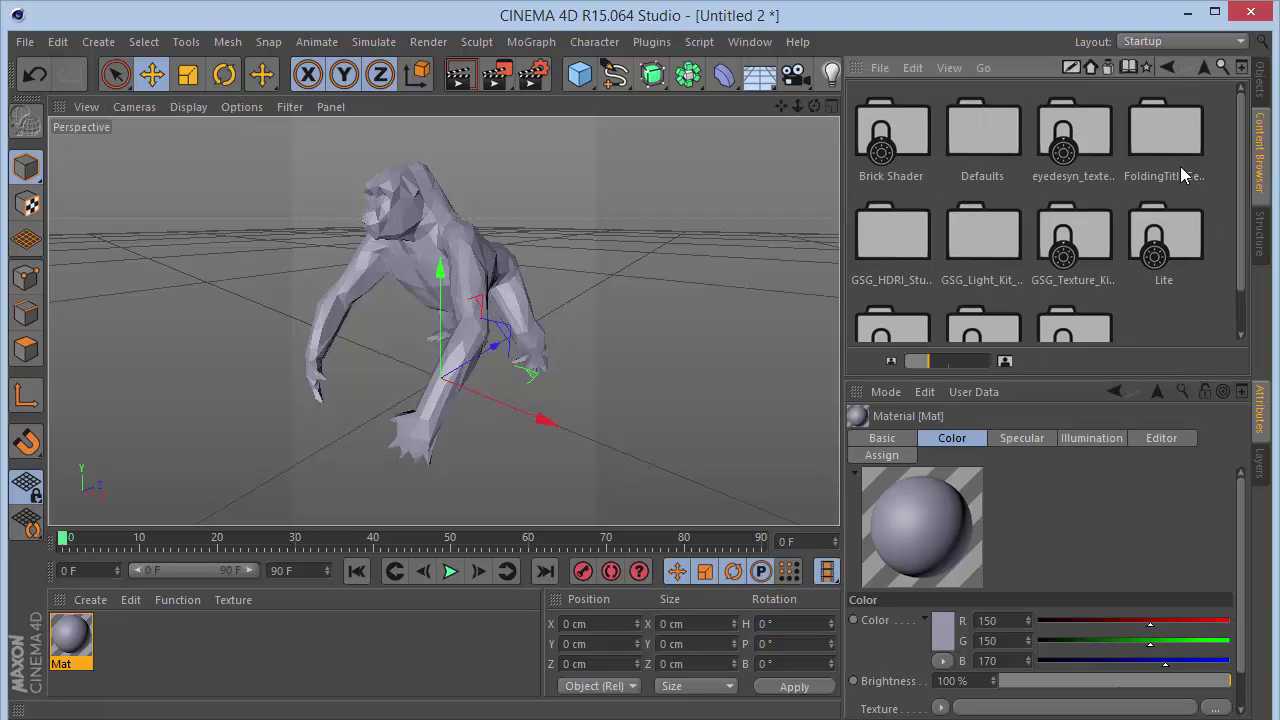
double_click(967, 250)
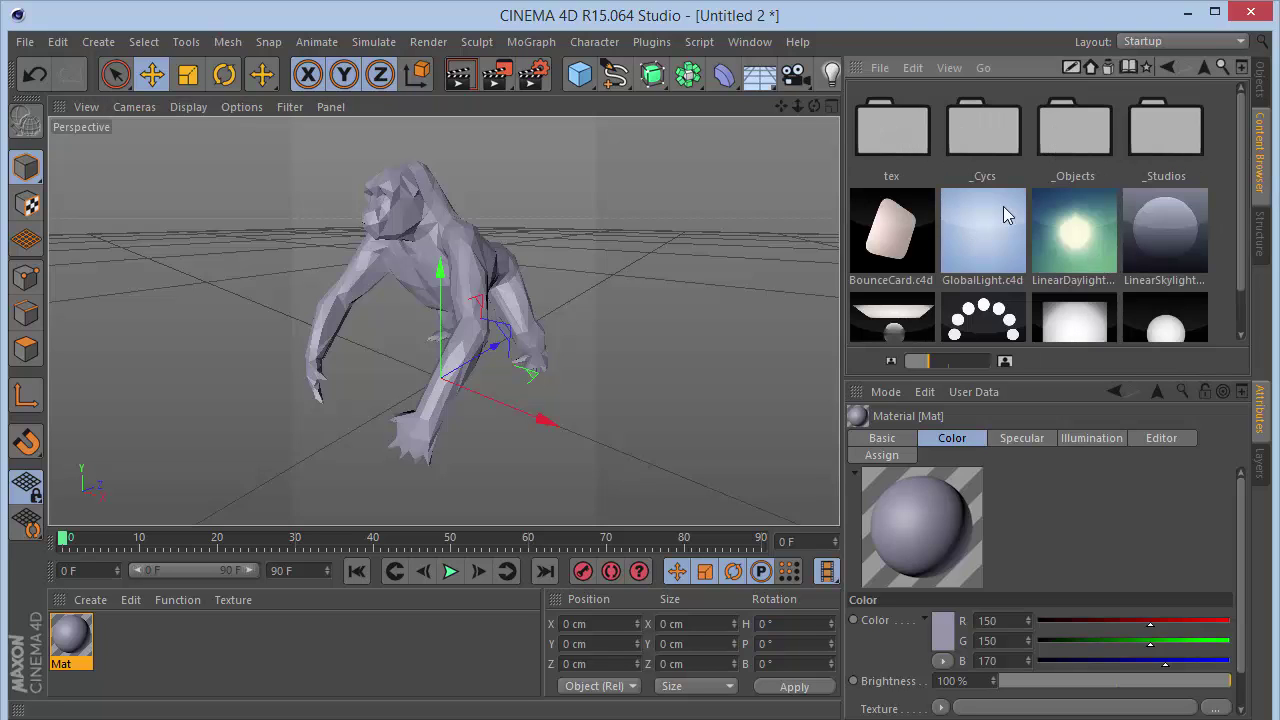
double_click(1140, 153)
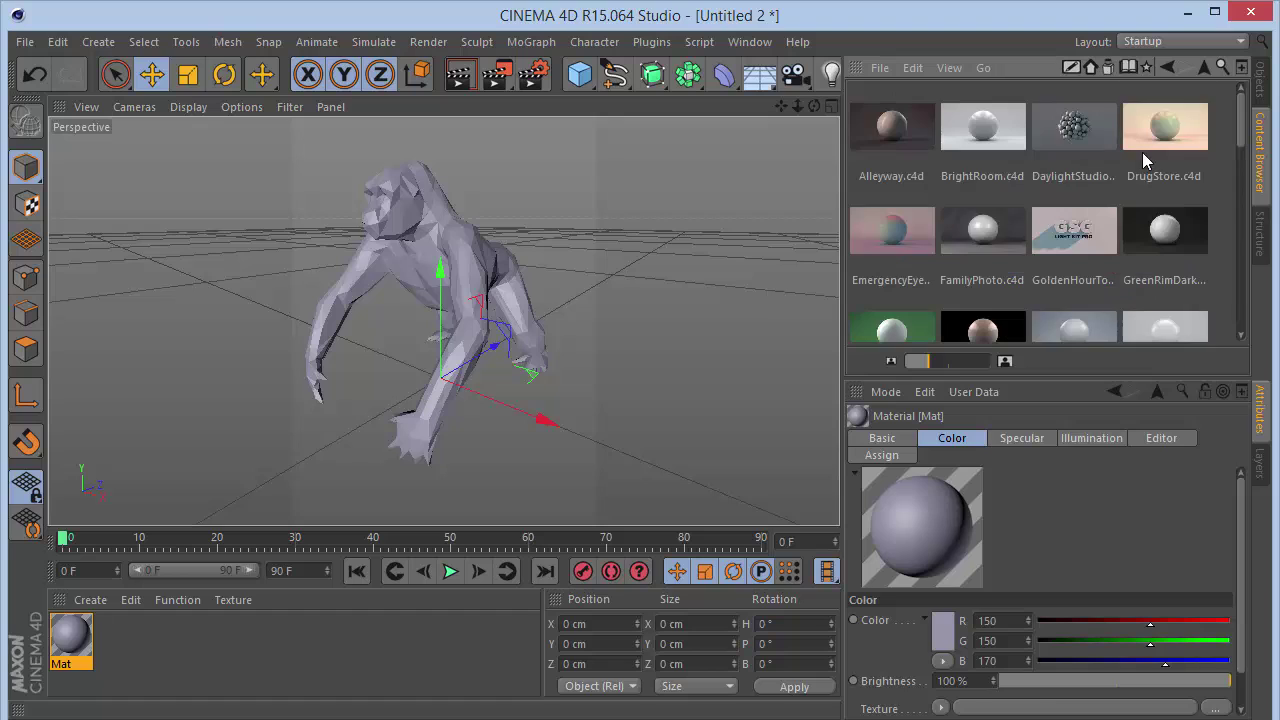
click(1203, 66)
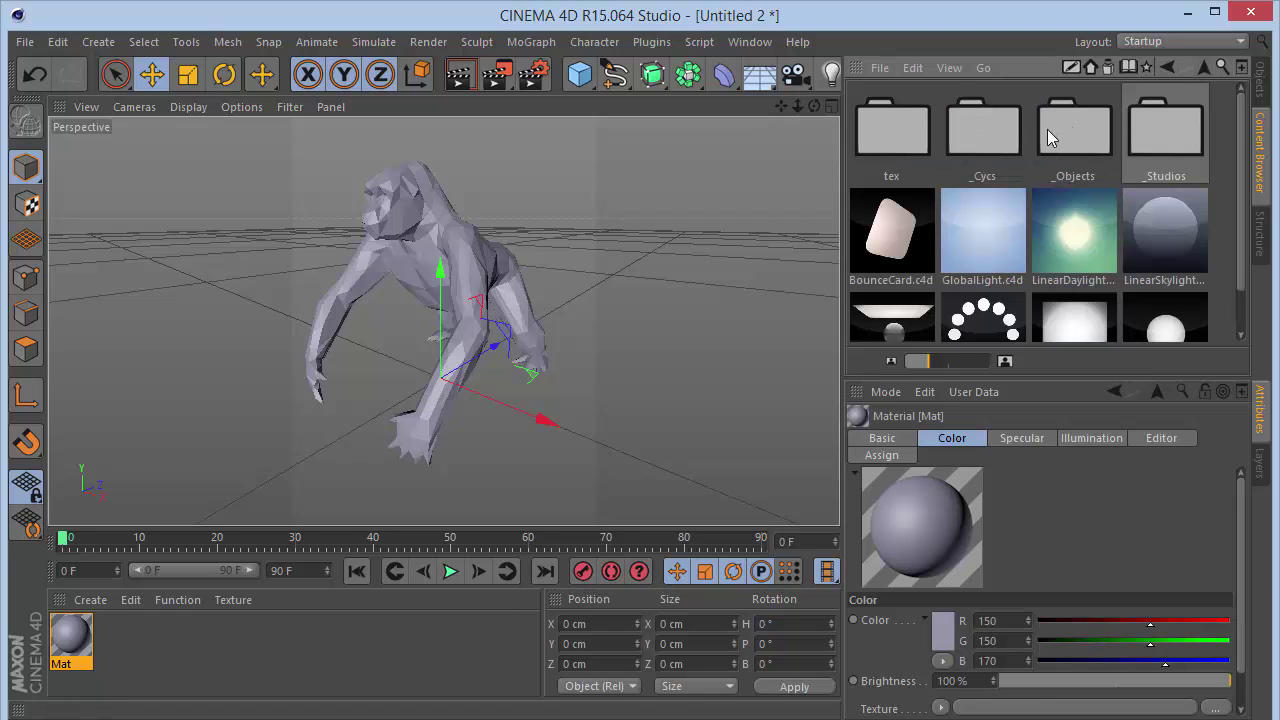
double_click(967, 126)
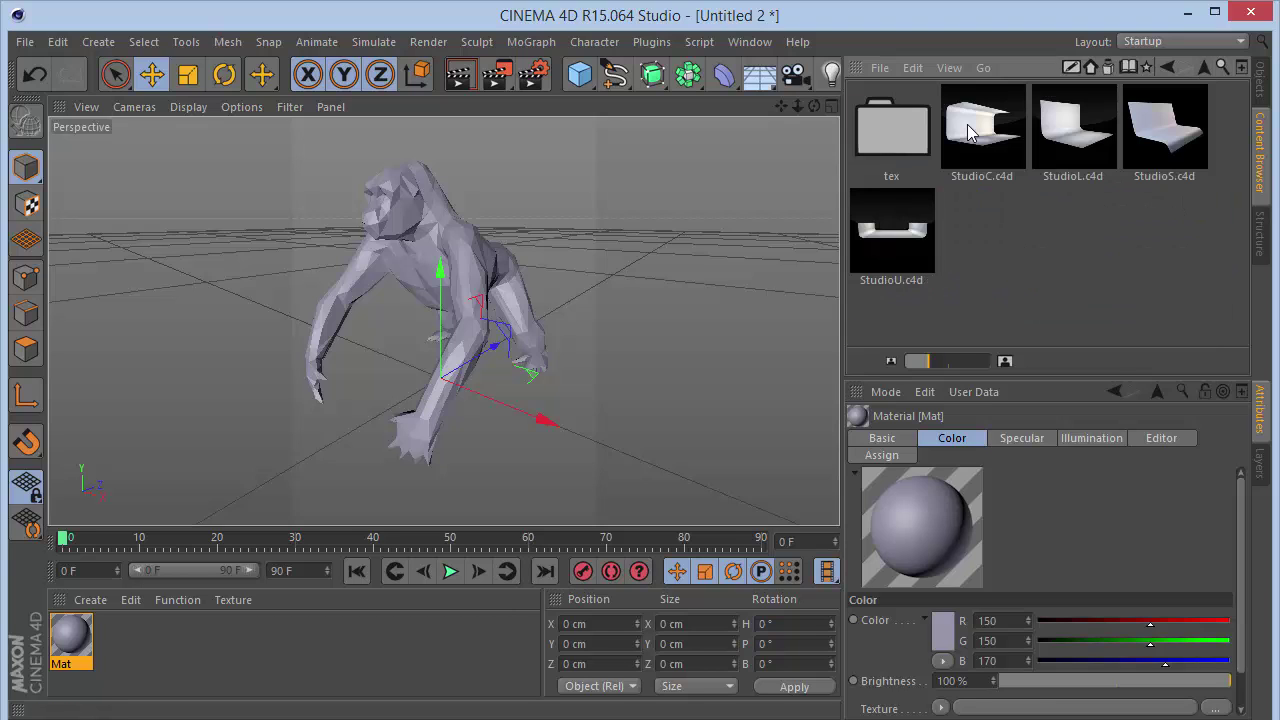
double_click(1157, 136)
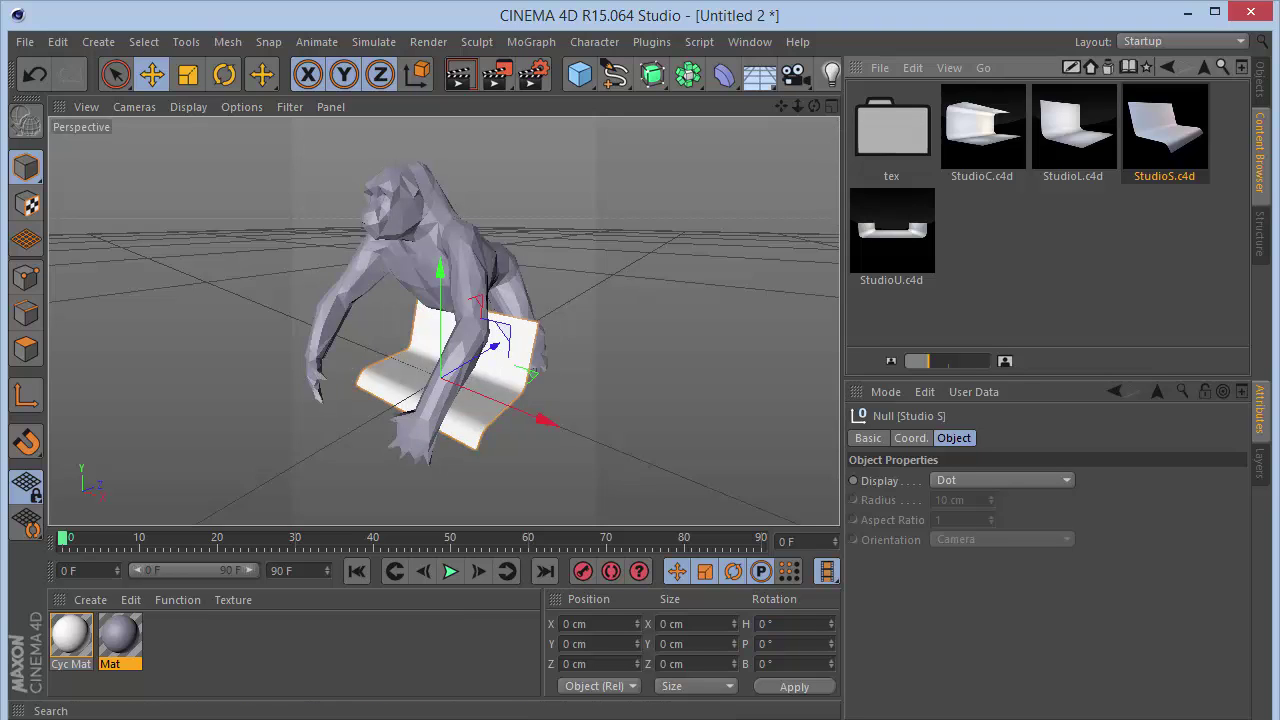
Scale the Studio S backdrop up uniformly until it is many times larger than the gorilla
click(1264, 80)
key(t)
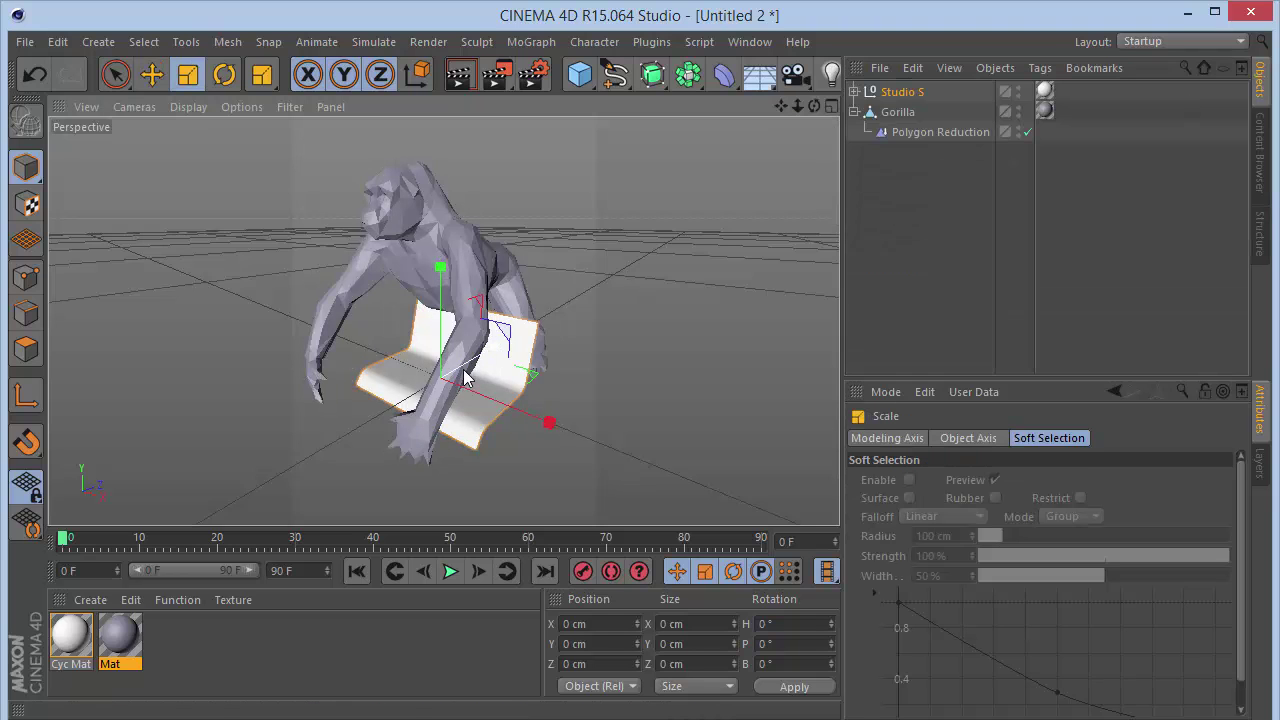
mouse_move(311, 468)
mouse_down()
mouse_move(674, 238)
mouse_move(311, 473)
mouse_up()
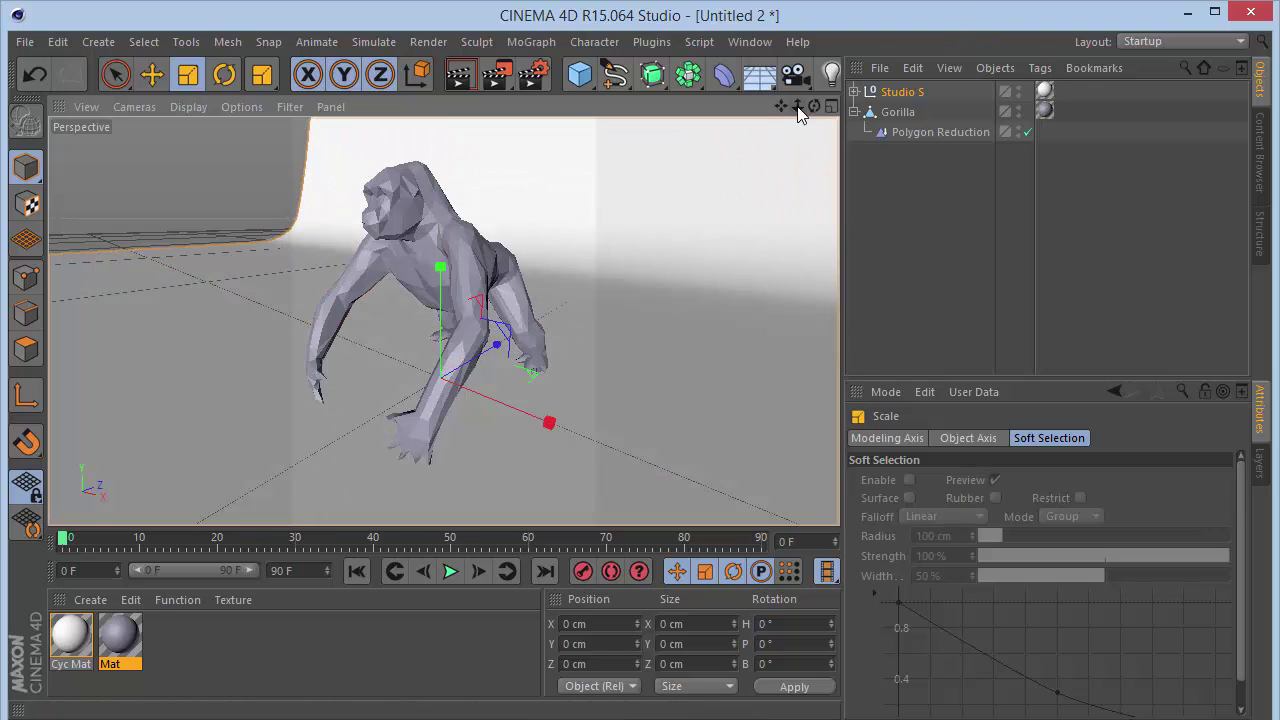
Using the Right view, shift the Studio S backdrop along Z to about 1583 cm and return to the perspective view
drag(797, 106, 808, 106)
alt+drag(600, 300, 814, 104)
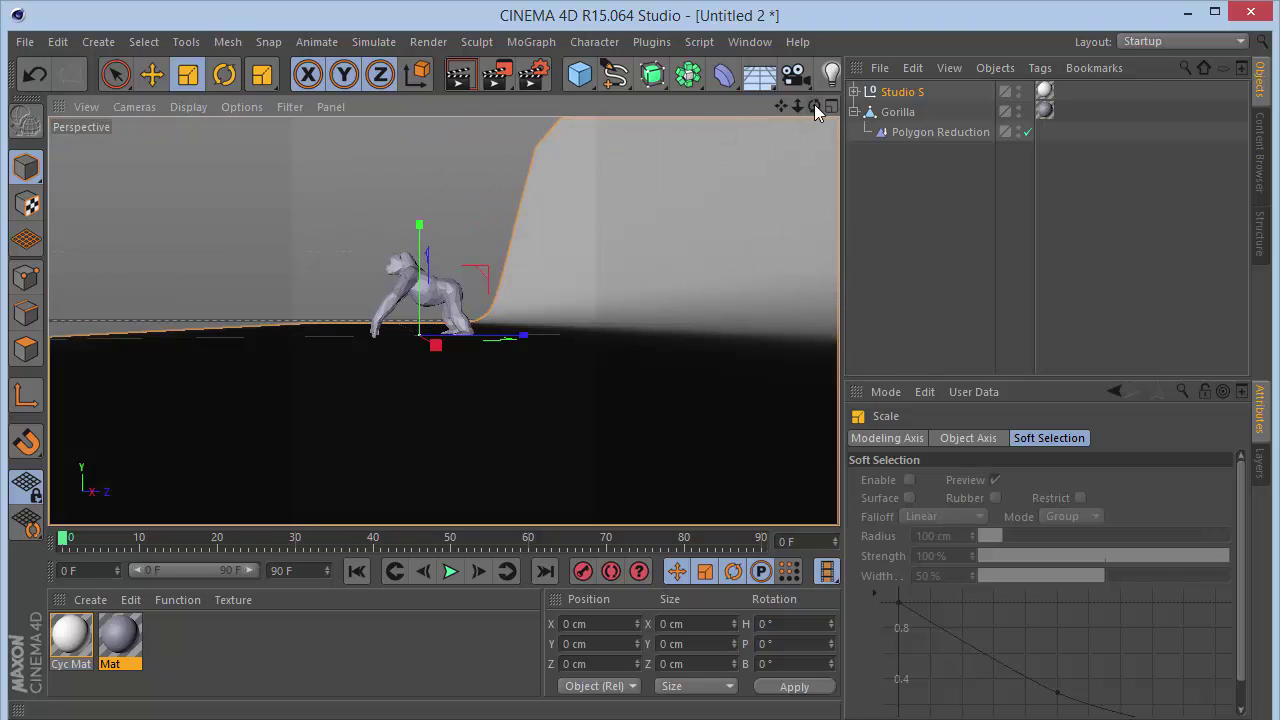
key(F3)
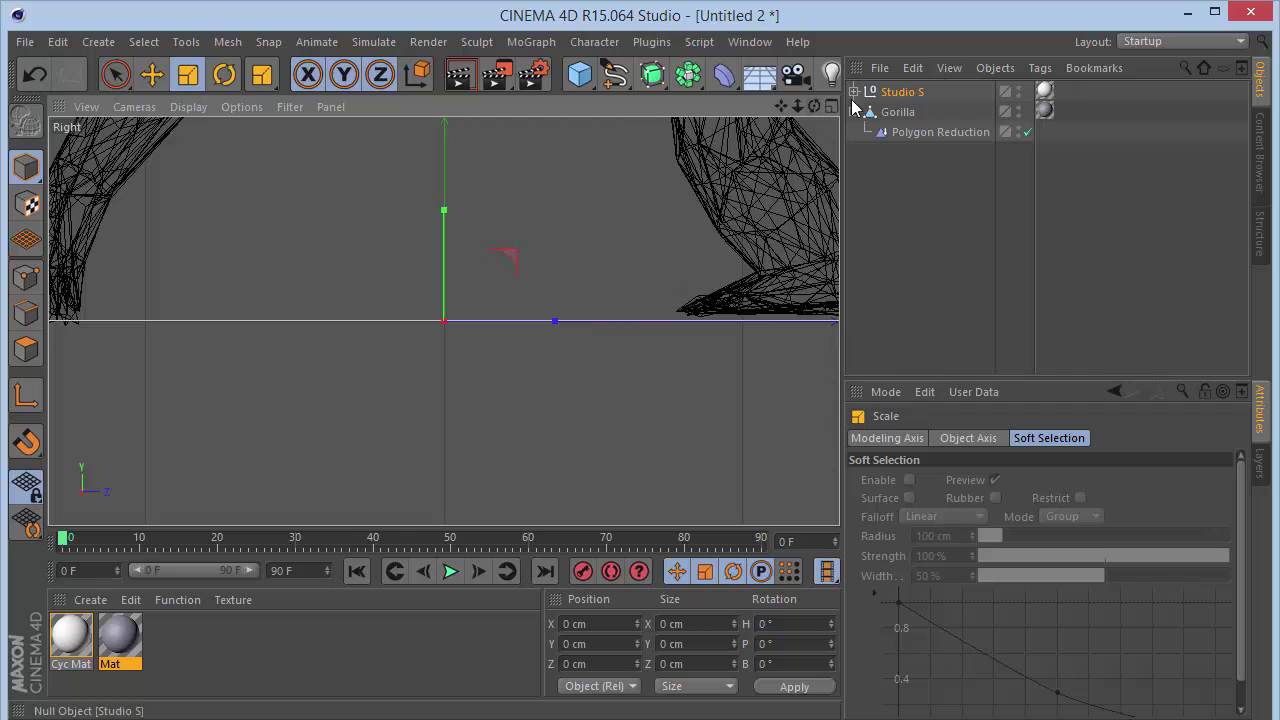
drag(797, 106, 608, 132)
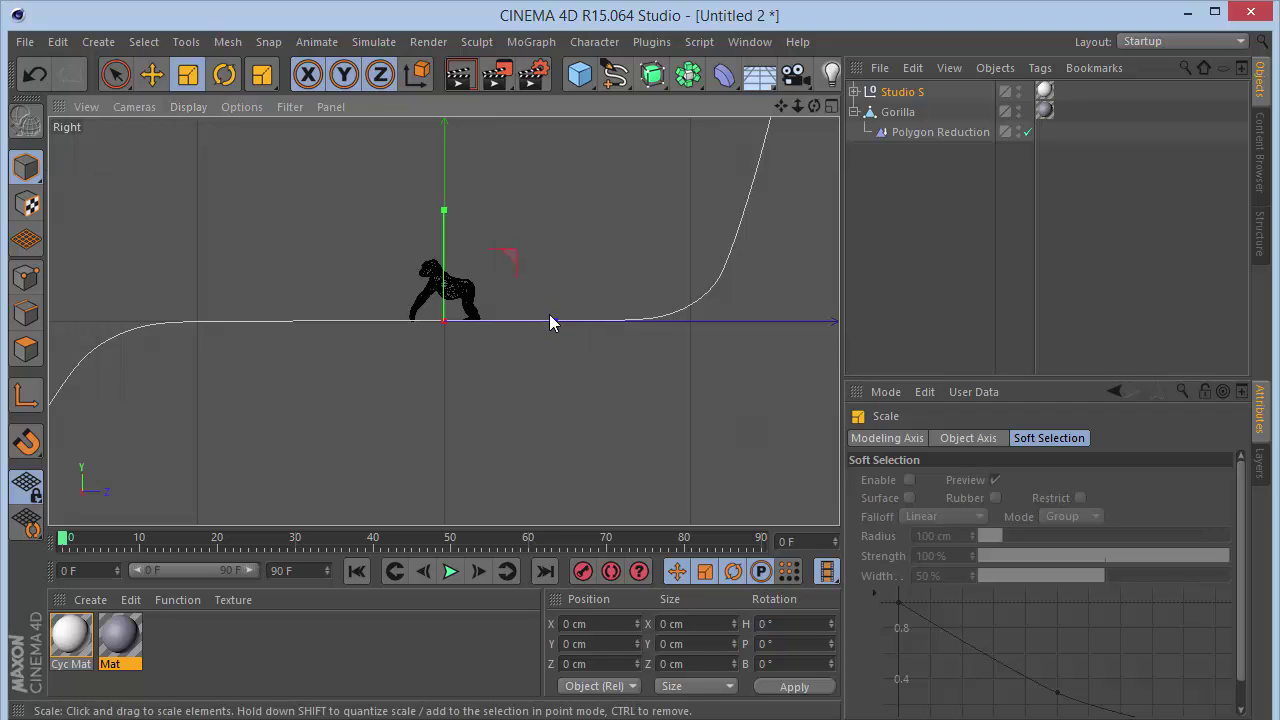
mouse_move(548, 322)
mouse_down()
mouse_move(508, 321)
mouse_move(531, 317)
mouse_up()
key(space)
key(F1)
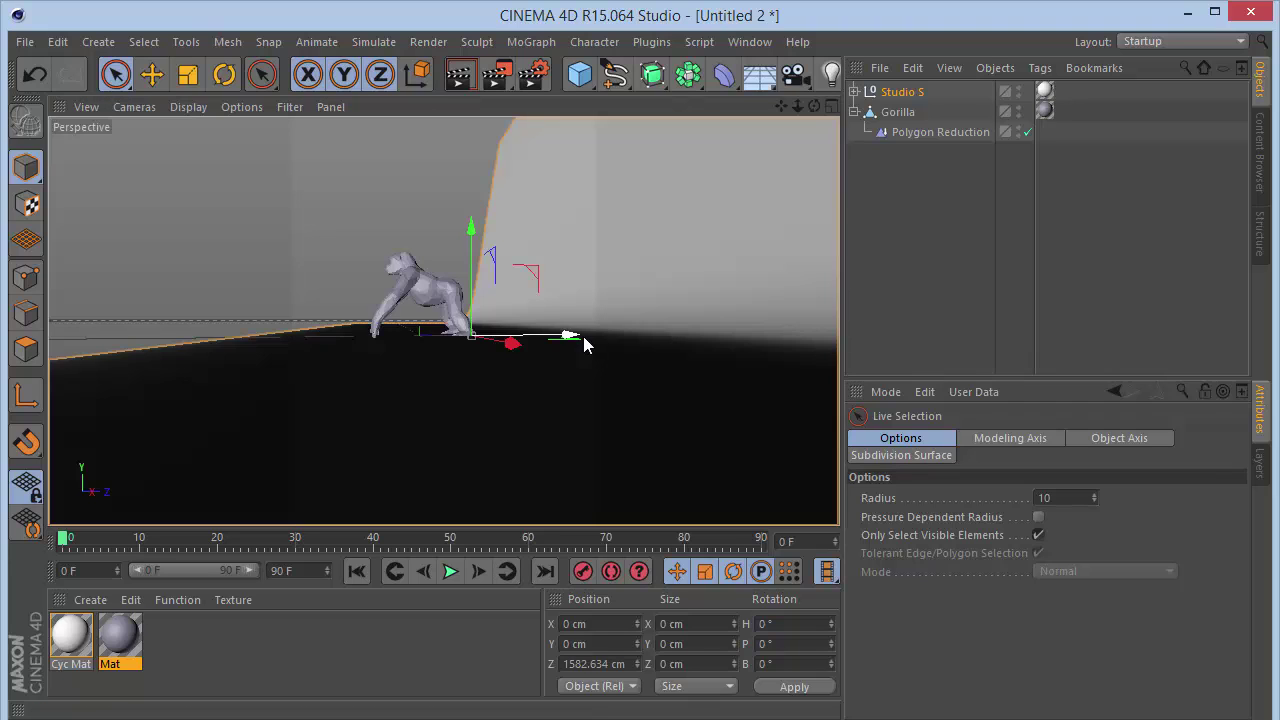
Add a camera, look through it, and reset its rotation angles and X position to 0
click(796, 80)
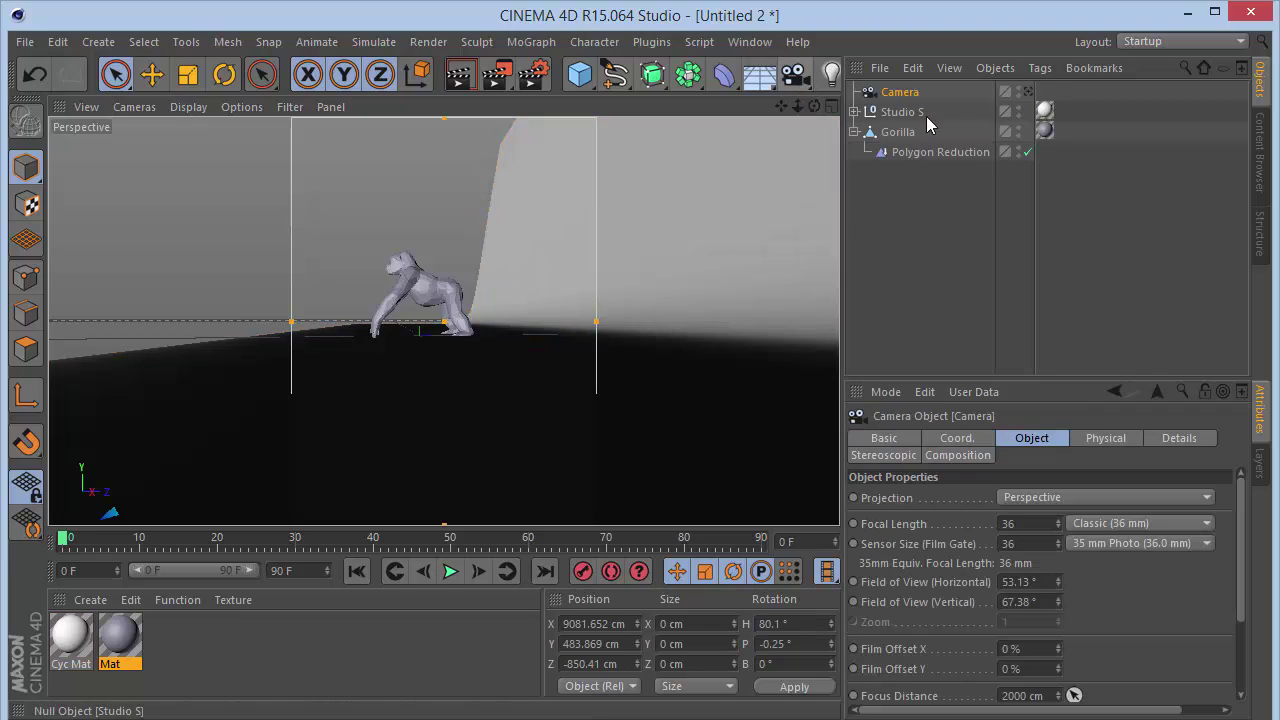
click(1027, 91)
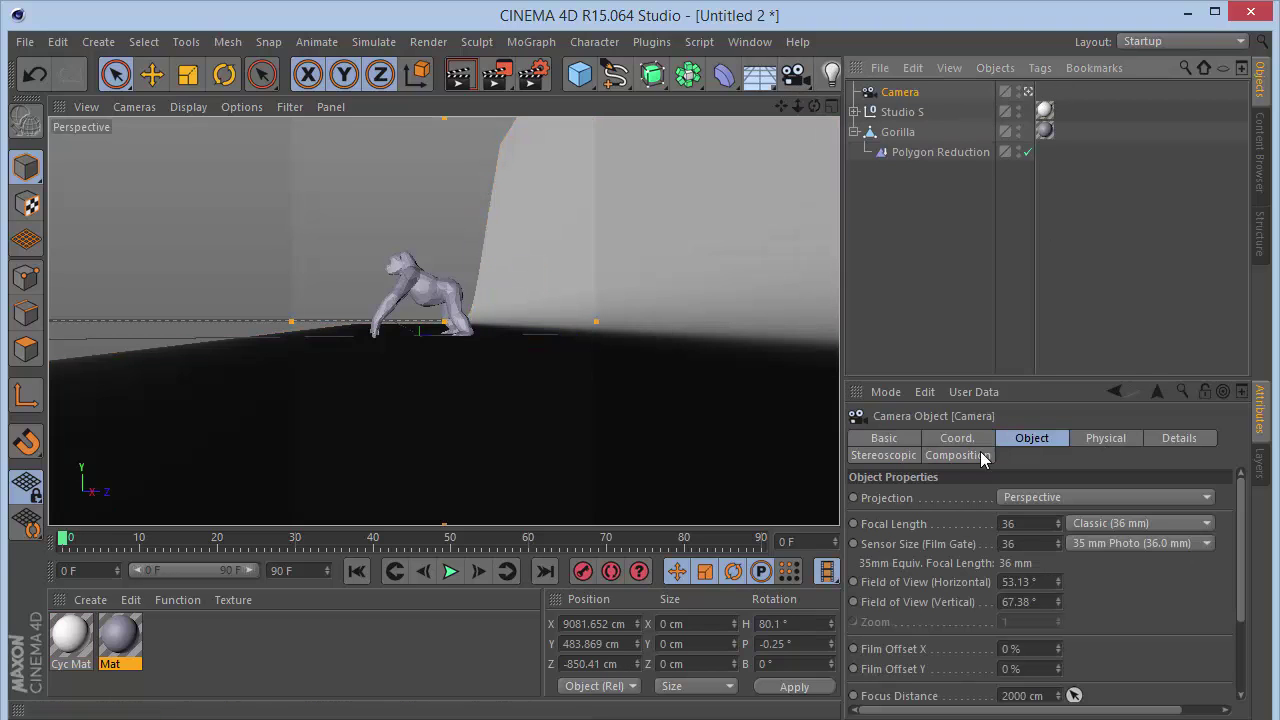
click(970, 440)
right_click(1175, 498)
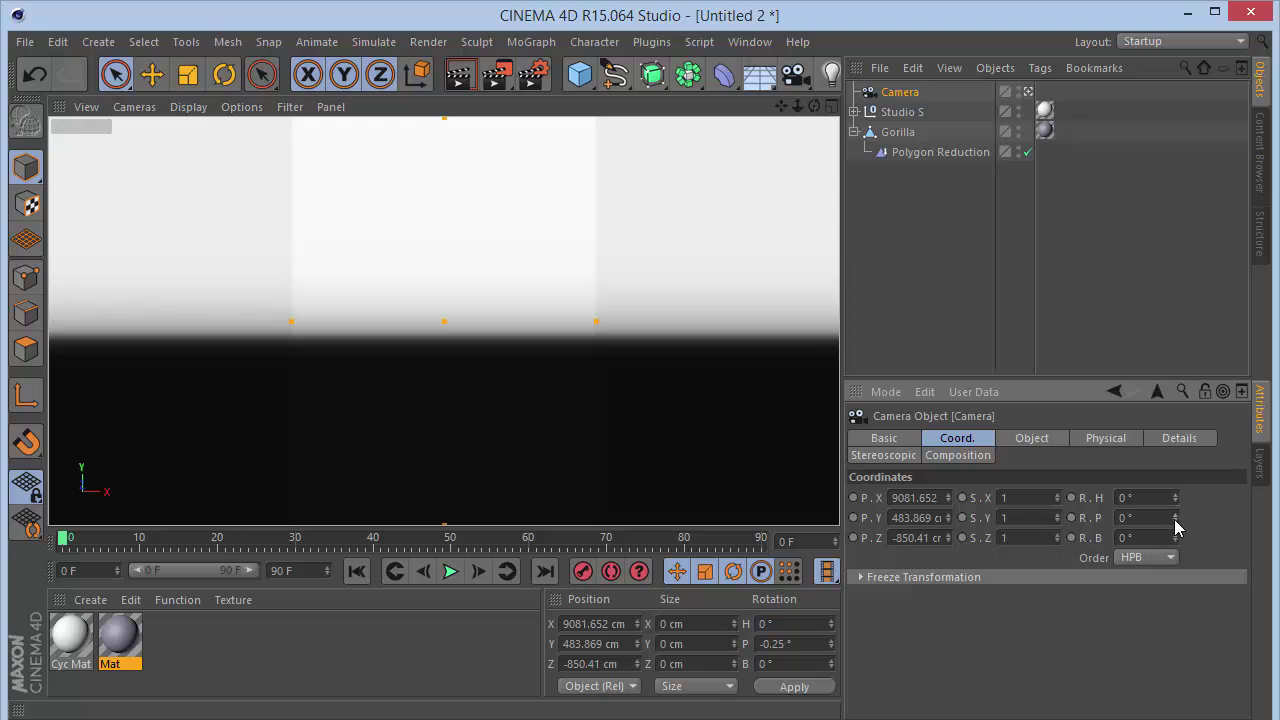
right_click(955, 503)
click(951, 501)
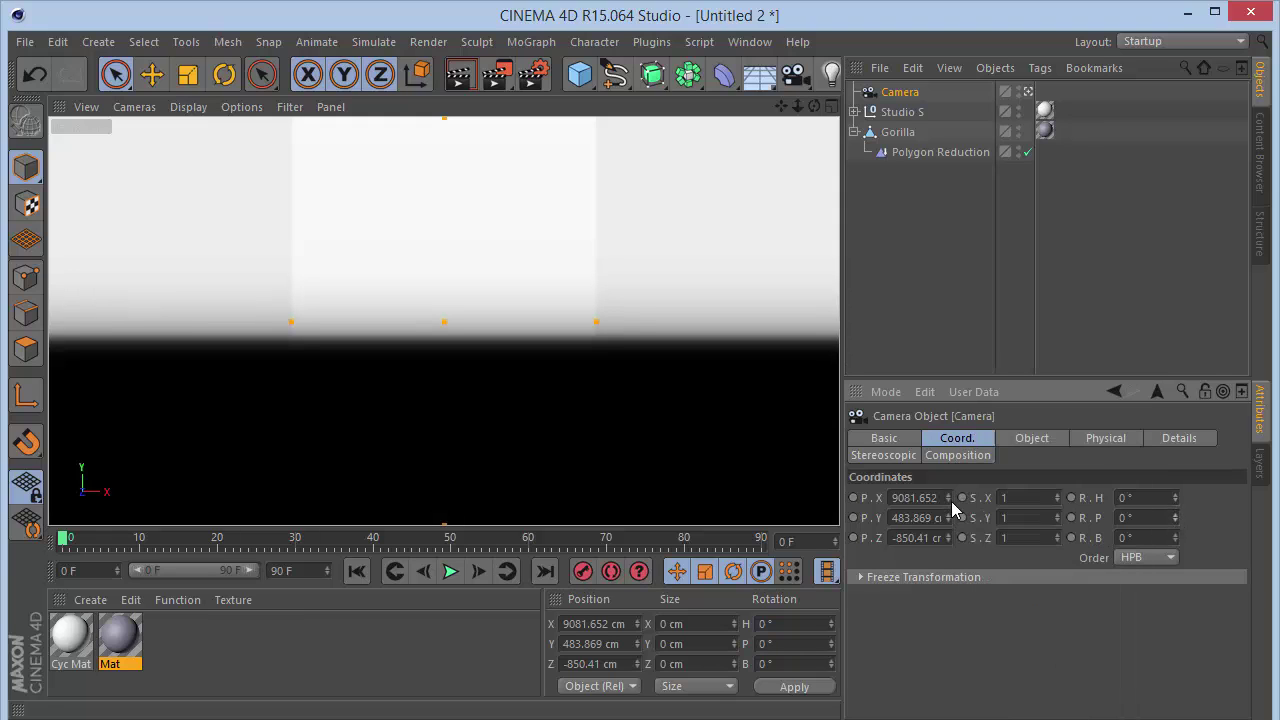
right_click(948, 498)
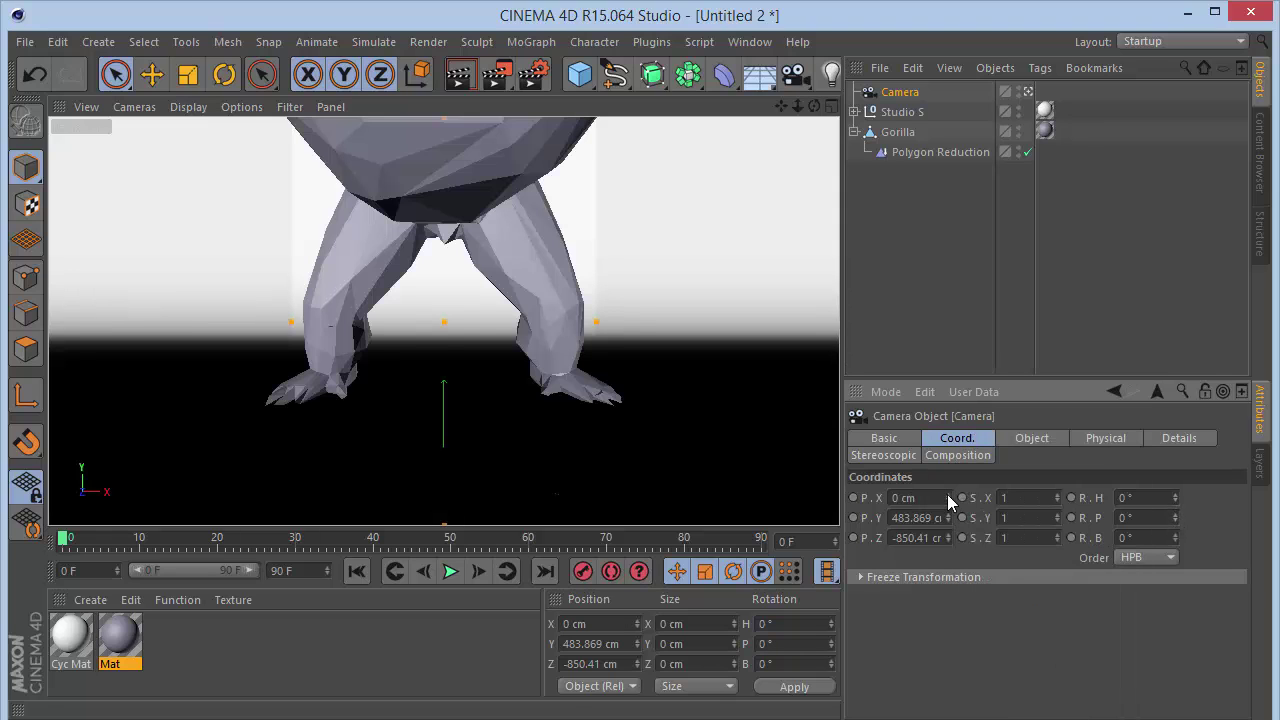
Set the camera's Y position to -50 cm and its pitch to -5°
drag(894, 517, 1041, 524)
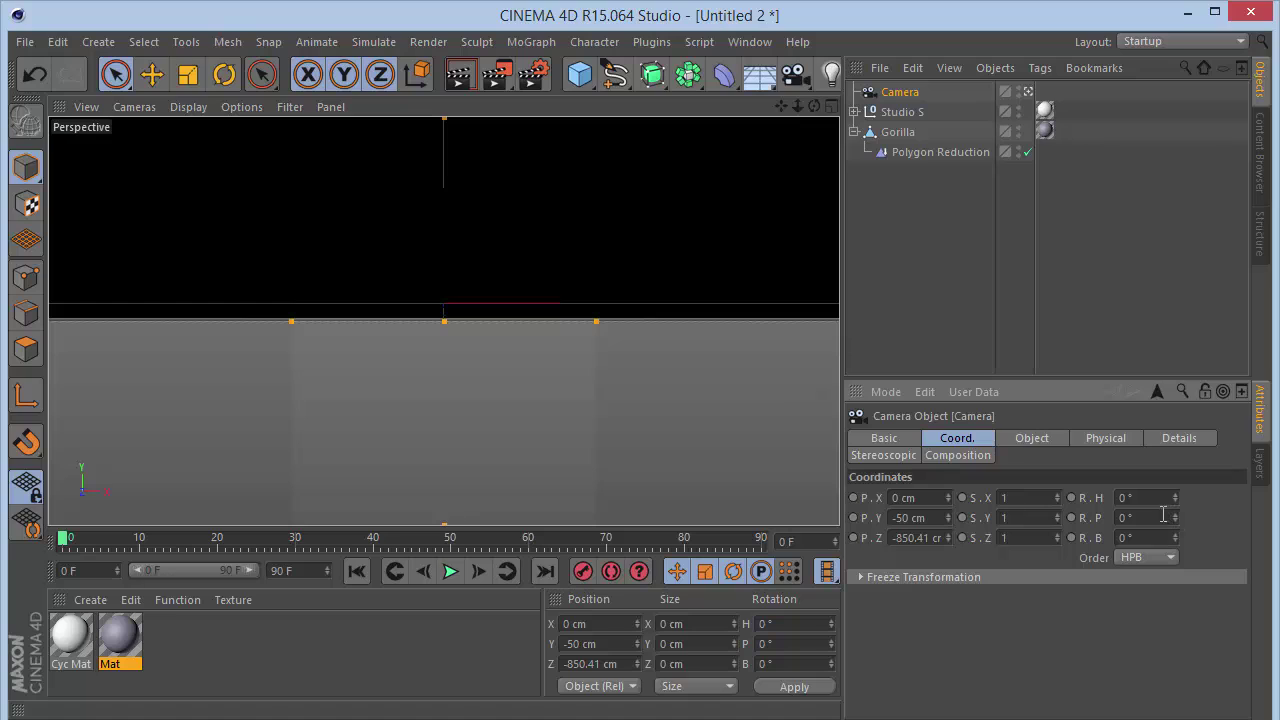
click(1163, 514)
key(BackSpace)
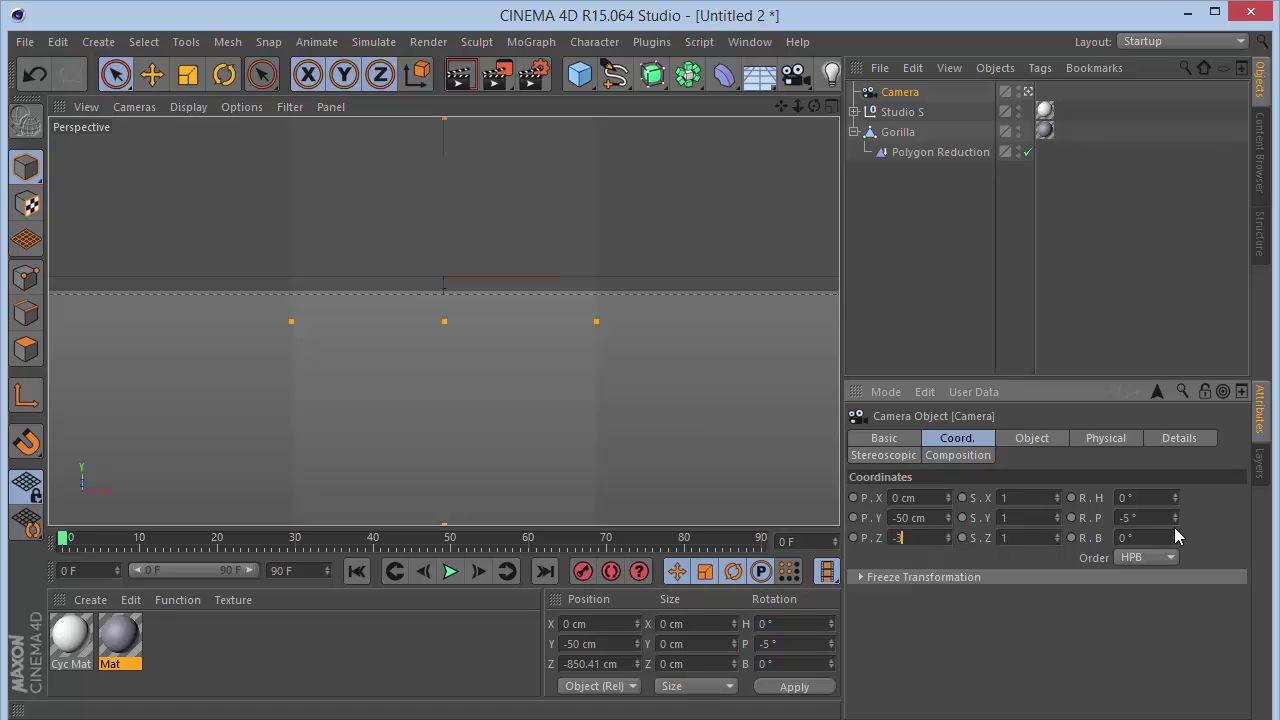
Lower the Studio S backdrop and the gorilla together to about Y -817 cm
click(897, 133)
ctrl+click(898, 113)
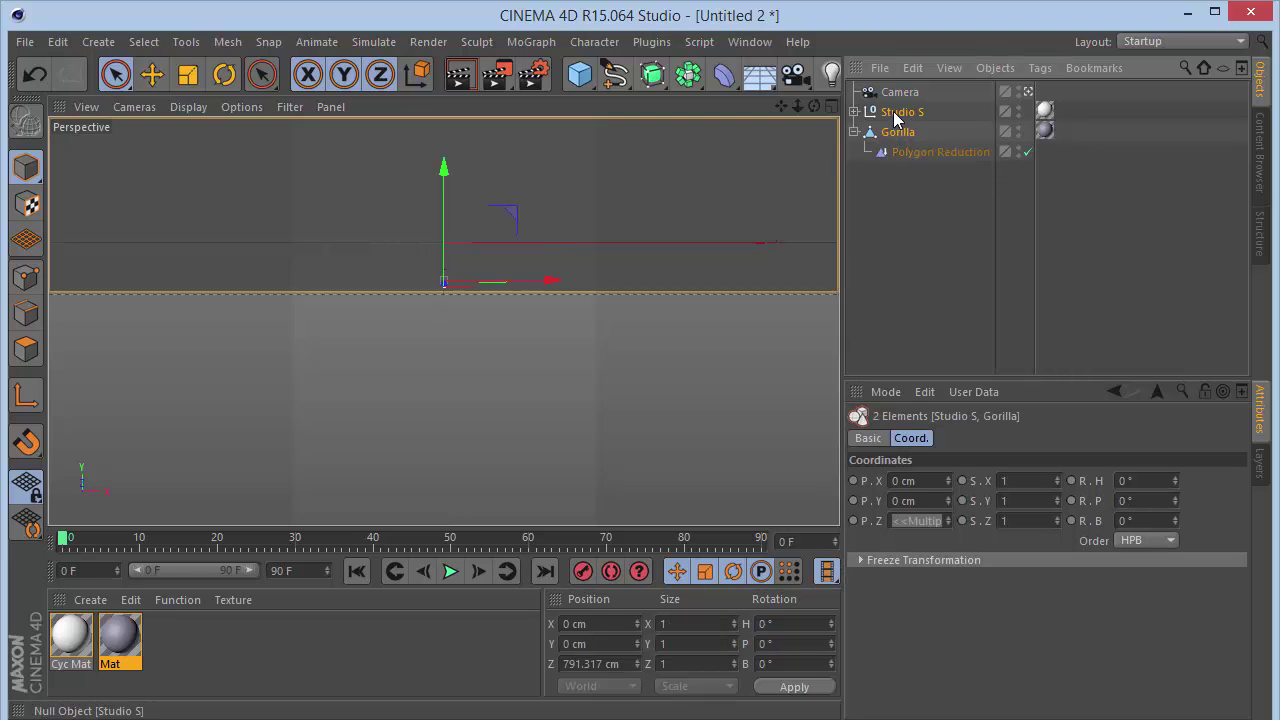
drag(444, 174, 443, 395)
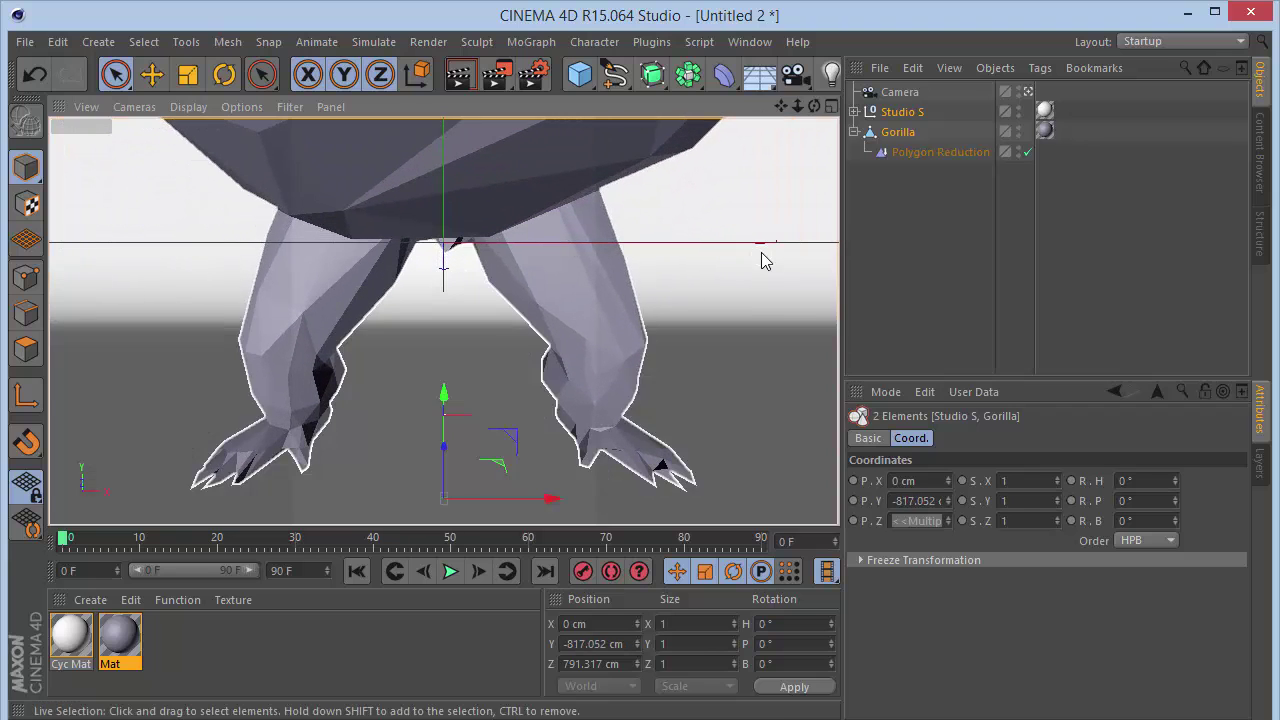
Try to scale the gorilla down uniformly to fit the camera frame
click(896, 131)
key(t)
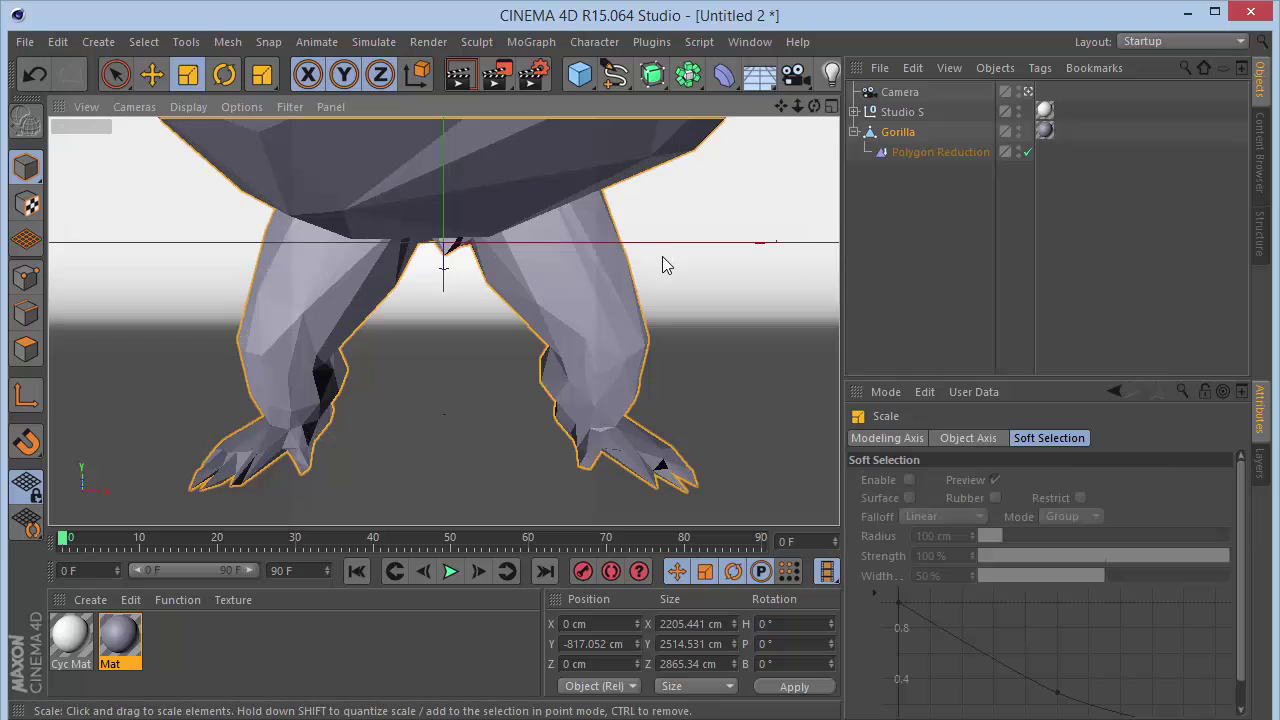
drag(588, 320, 40, 505)
drag(745, 263, 745, 263)
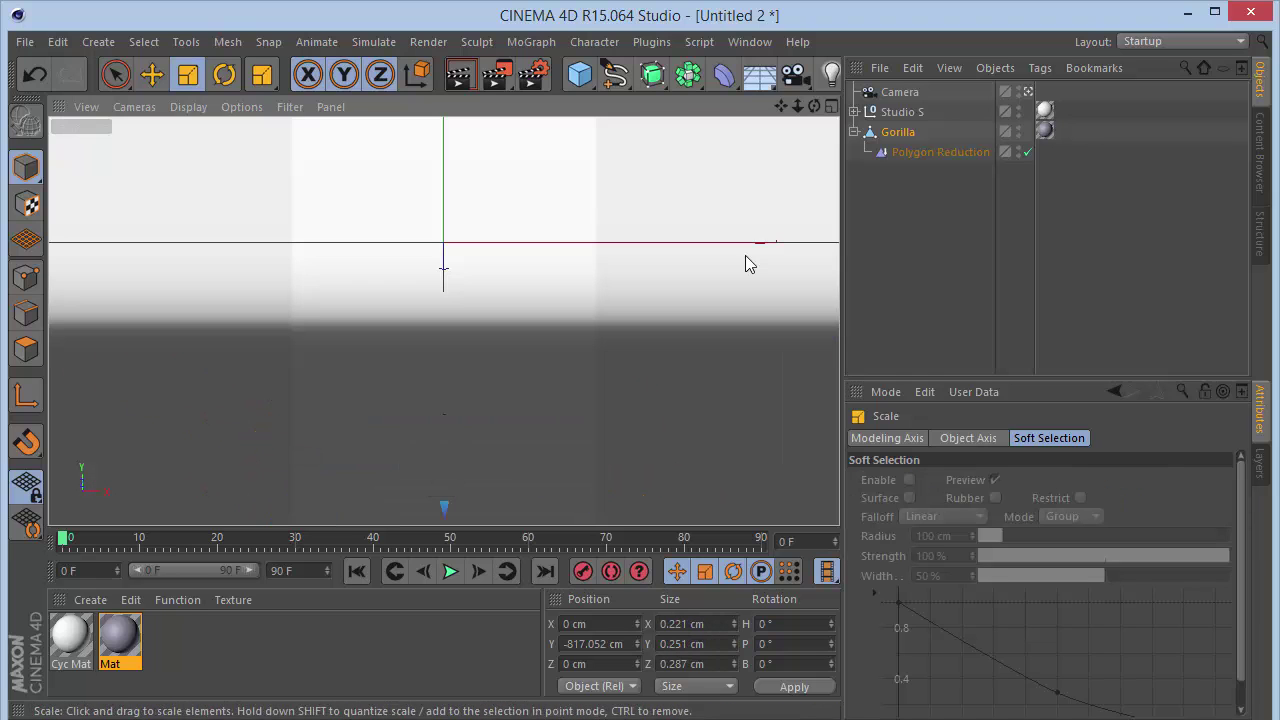
Pull the camera back to about Z -15492 cm and stop looking through it
drag(797, 106, 790, 108)
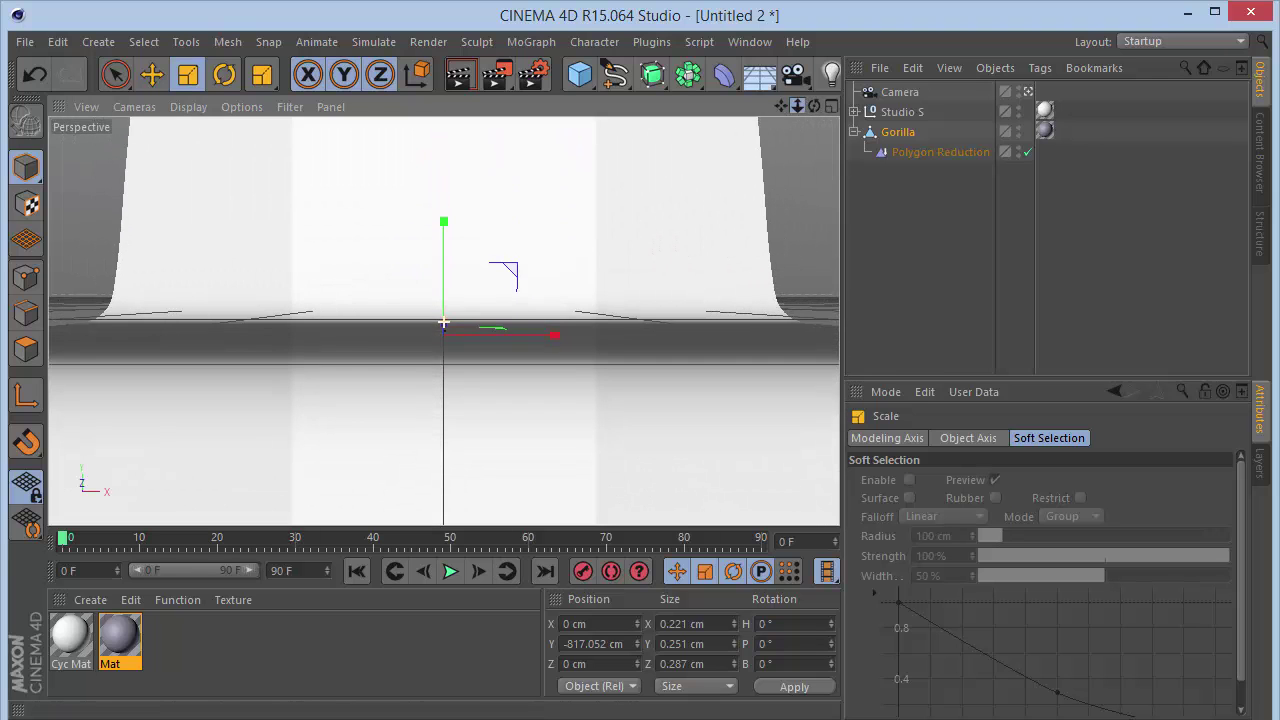
click(1027, 91)
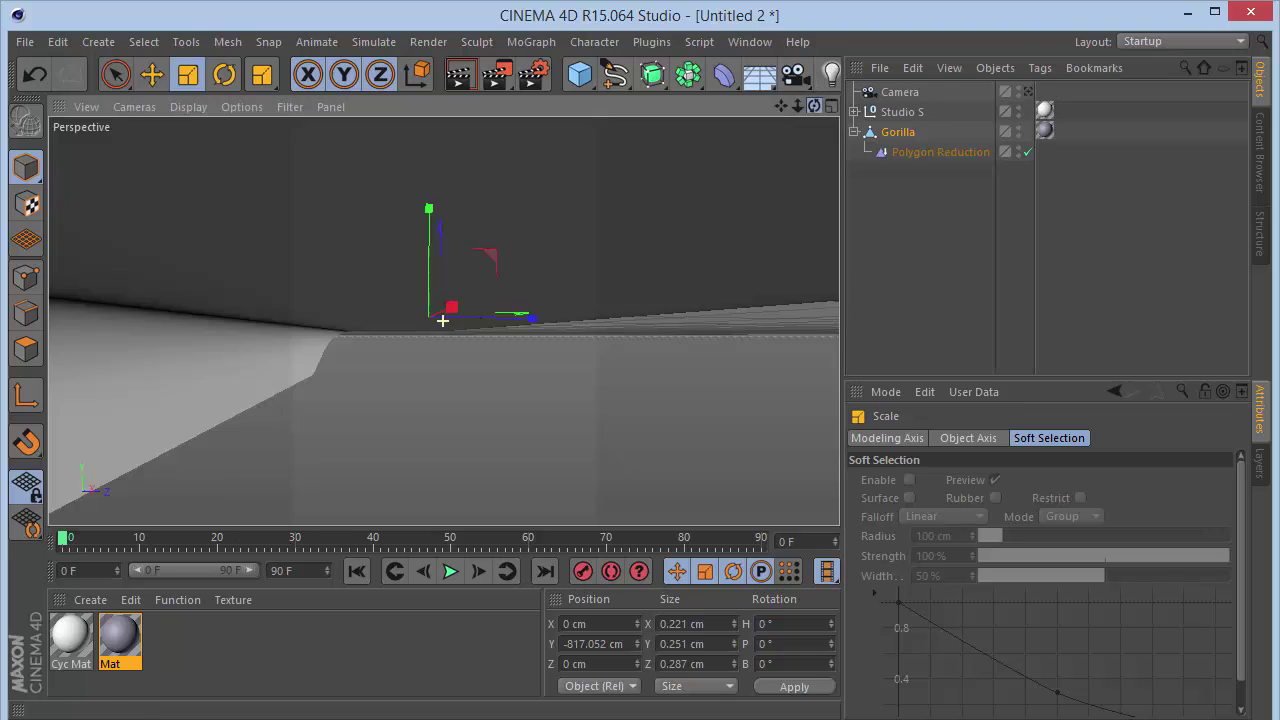
Hide the Studio S backdrop to look for the gorilla, and undo both the hiding and the gorilla's scaling
mouse_move(814, 106)
mouse_down()
mouse_move(808, 116)
mouse_move(830, 110)
mouse_up()
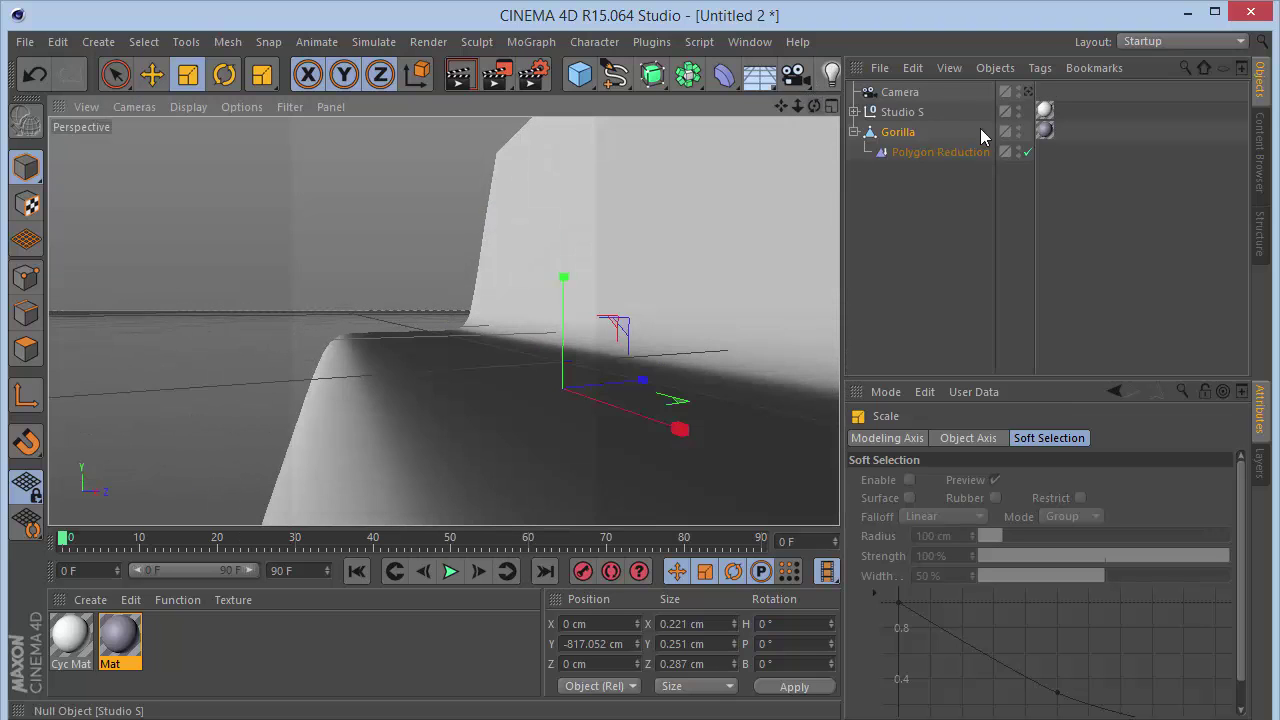
click(1018, 108)
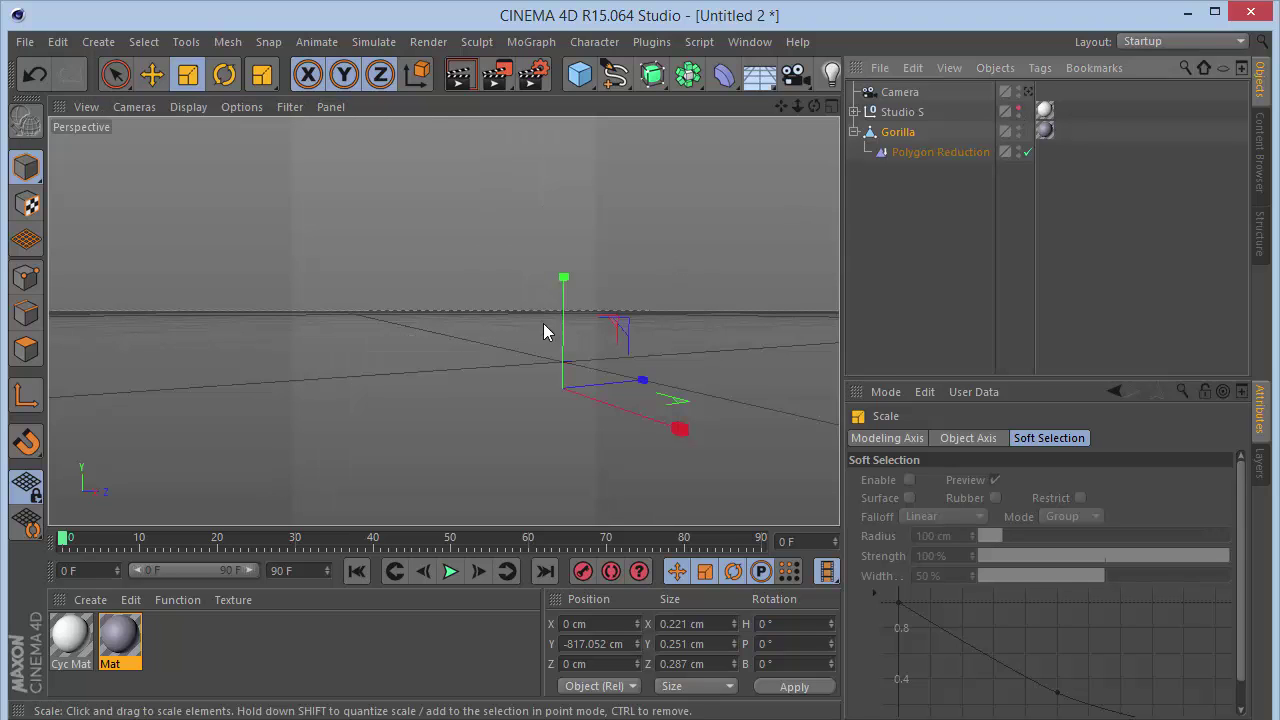
mouse_move(797, 106)
mouse_down()
mouse_move(797, 130)
mouse_move(797, 85)
mouse_move(797, 125)
mouse_move(797, 90)
mouse_move(801, 108)
mouse_up()
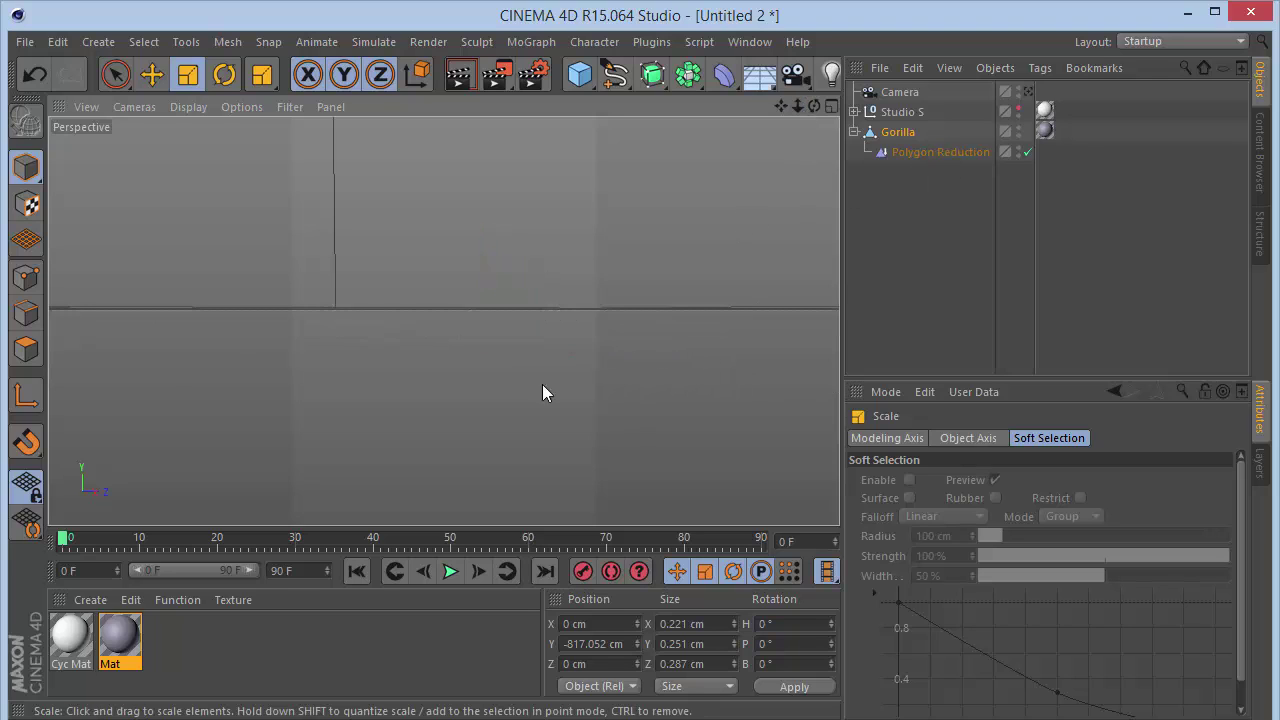
key(ctrl+z)
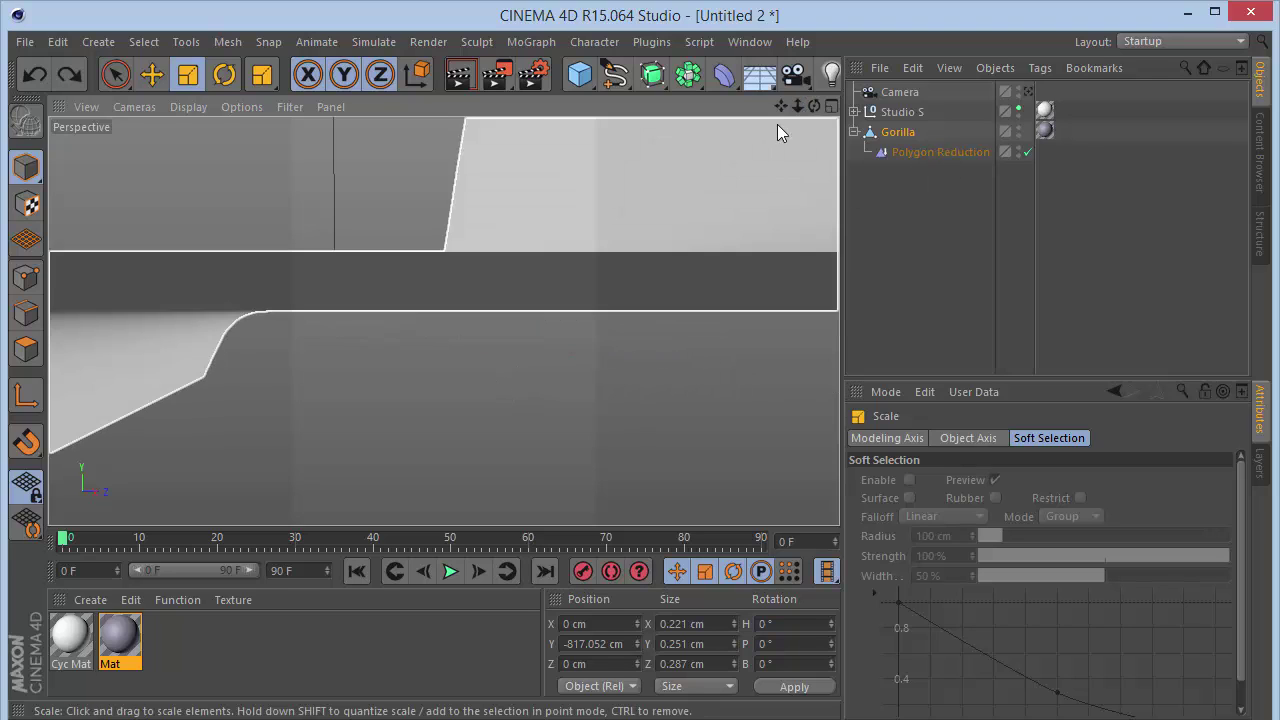
key(ctrl+z)
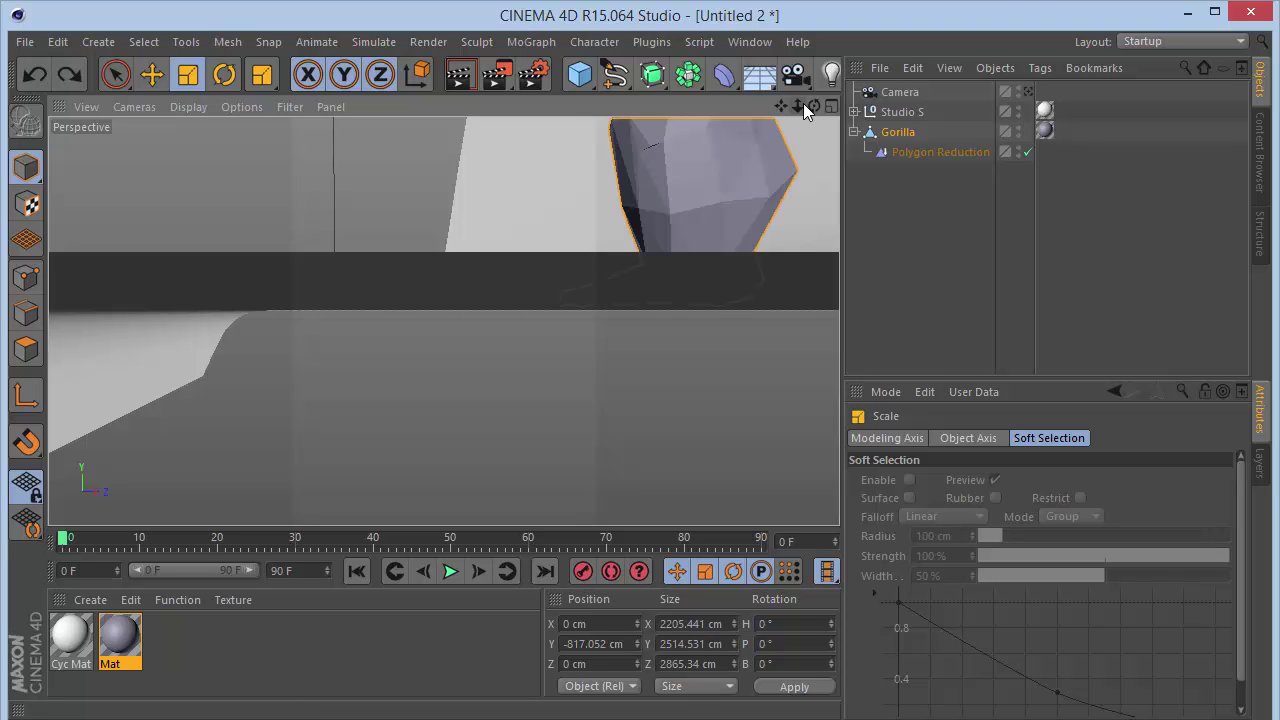
Scale the gorilla uniformly to about 1772 × 2020 × 2302 cm, judging its size through the camera
drag(803, 104, 803, 116)
drag(667, 190, 392, 360)
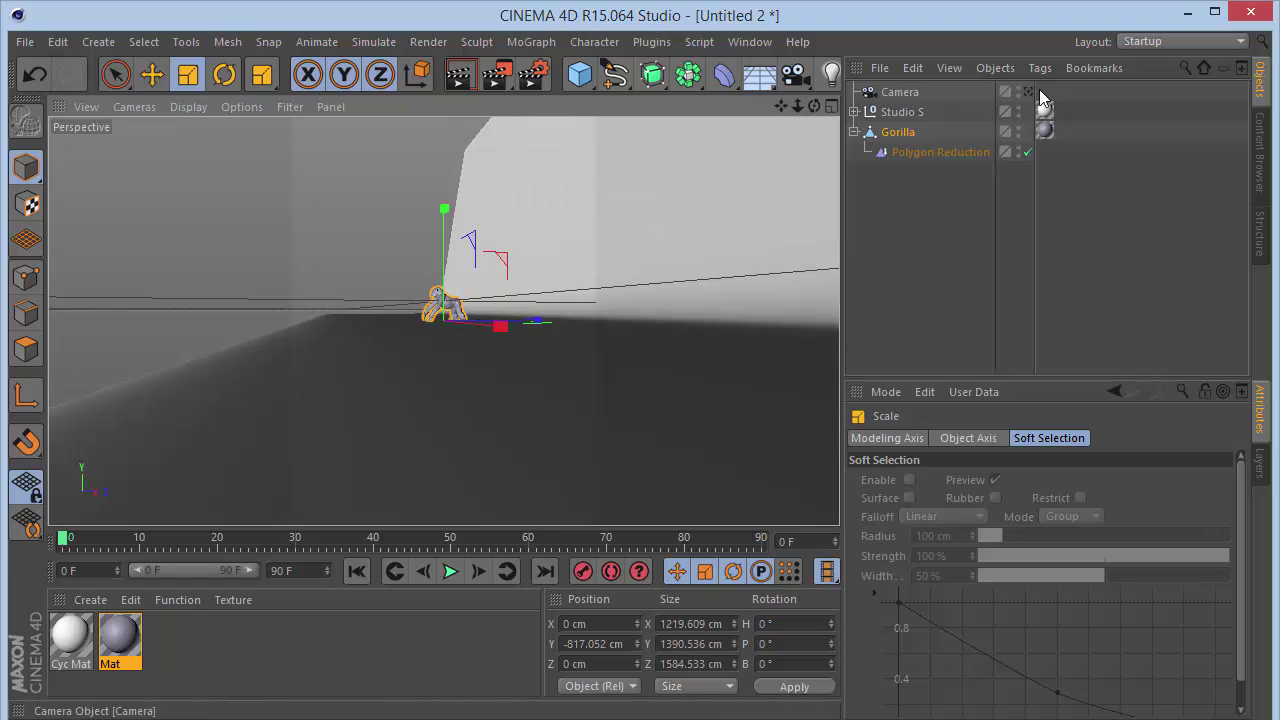
click(1029, 91)
click(1029, 91)
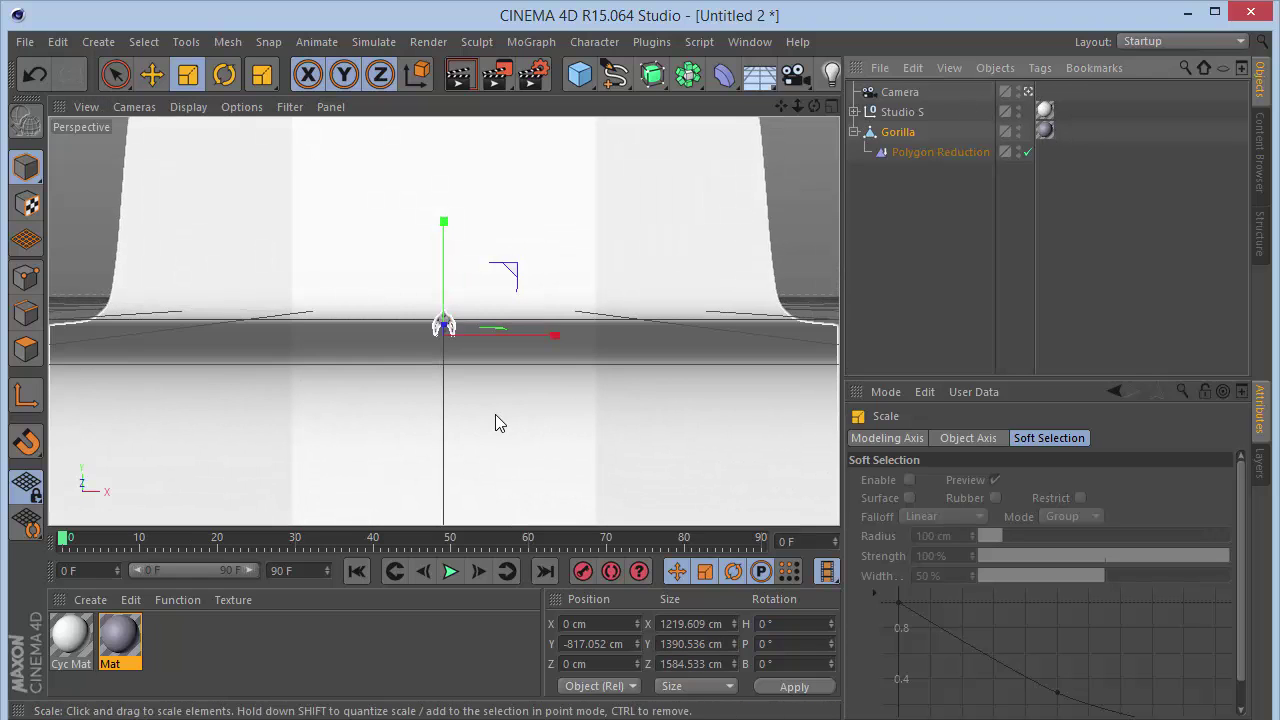
drag(497, 423, 818, 283)
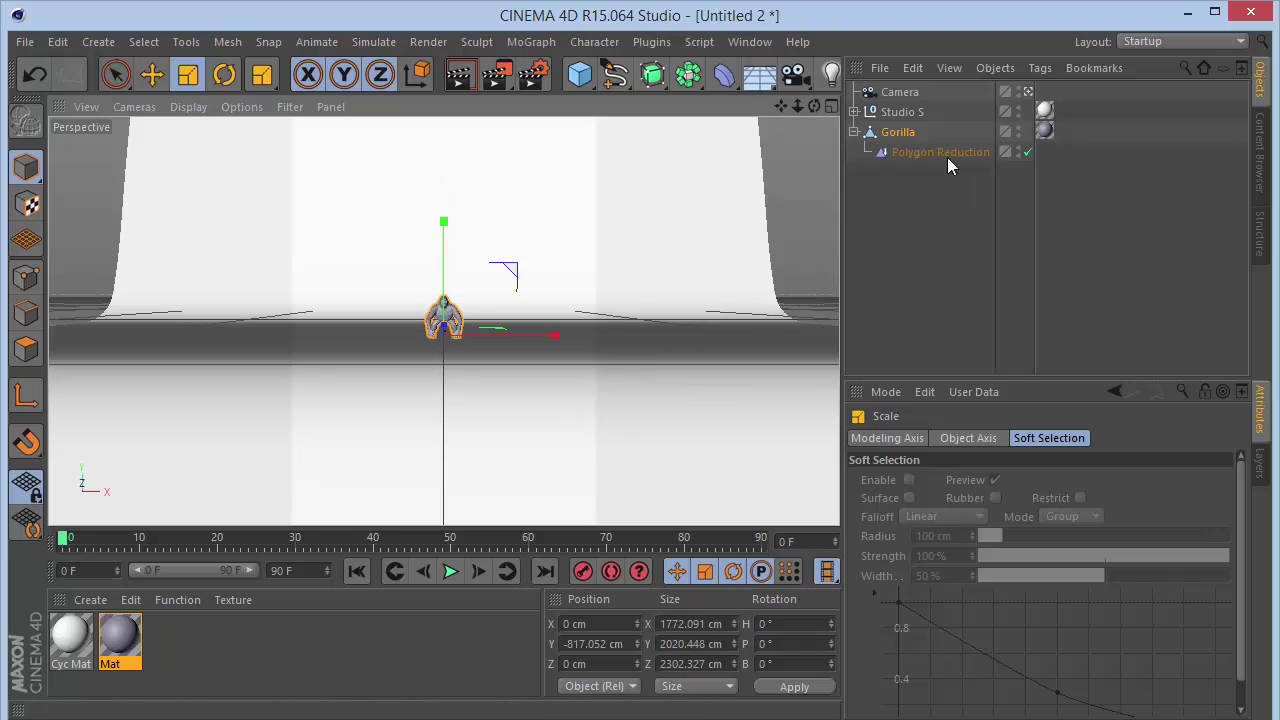
Set the camera's Y position back to -50 cm
click(903, 93)
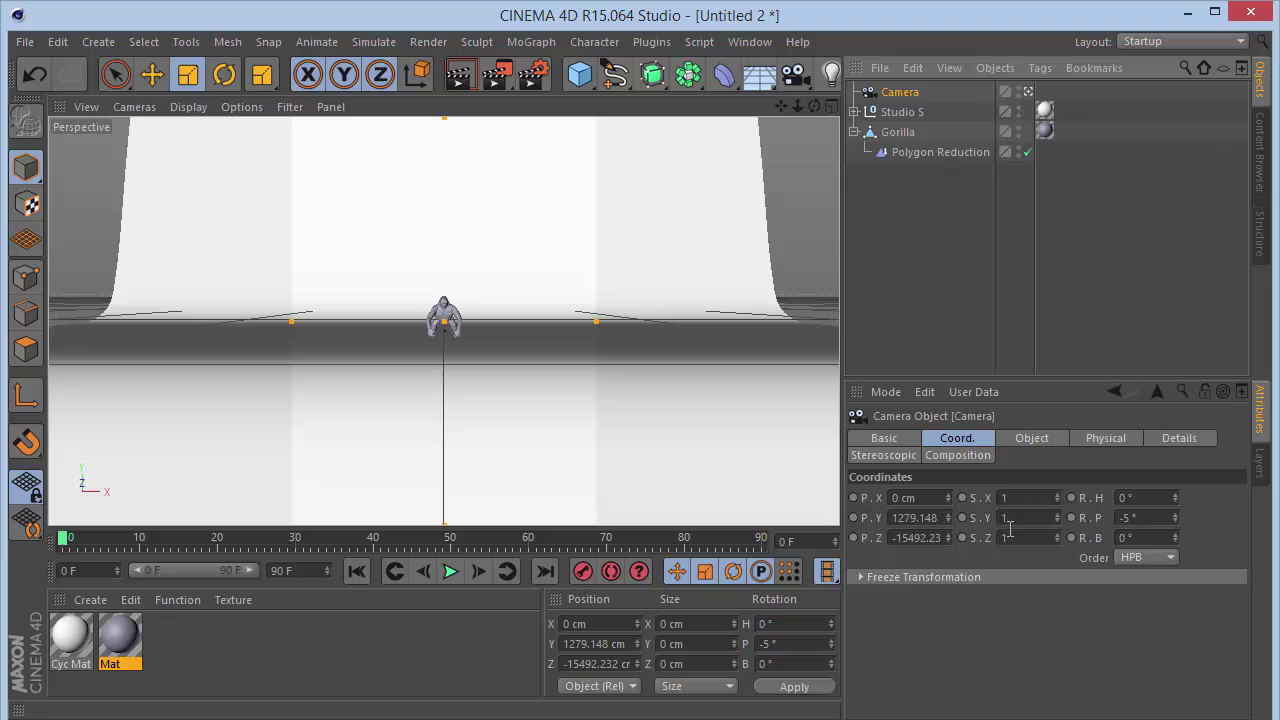
double_click(938, 518)
text(0)
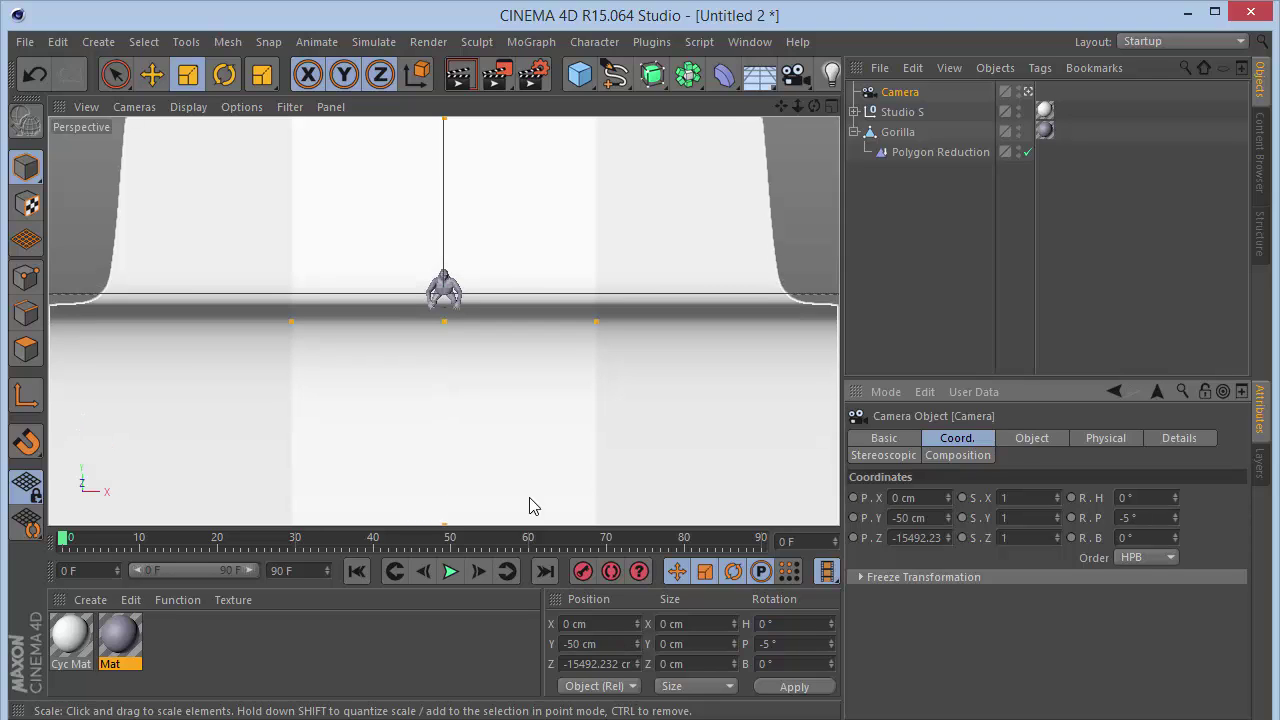
Reset the camera's Z position to -300 cm and stop looking through it
drag(953, 540, 953, 565)
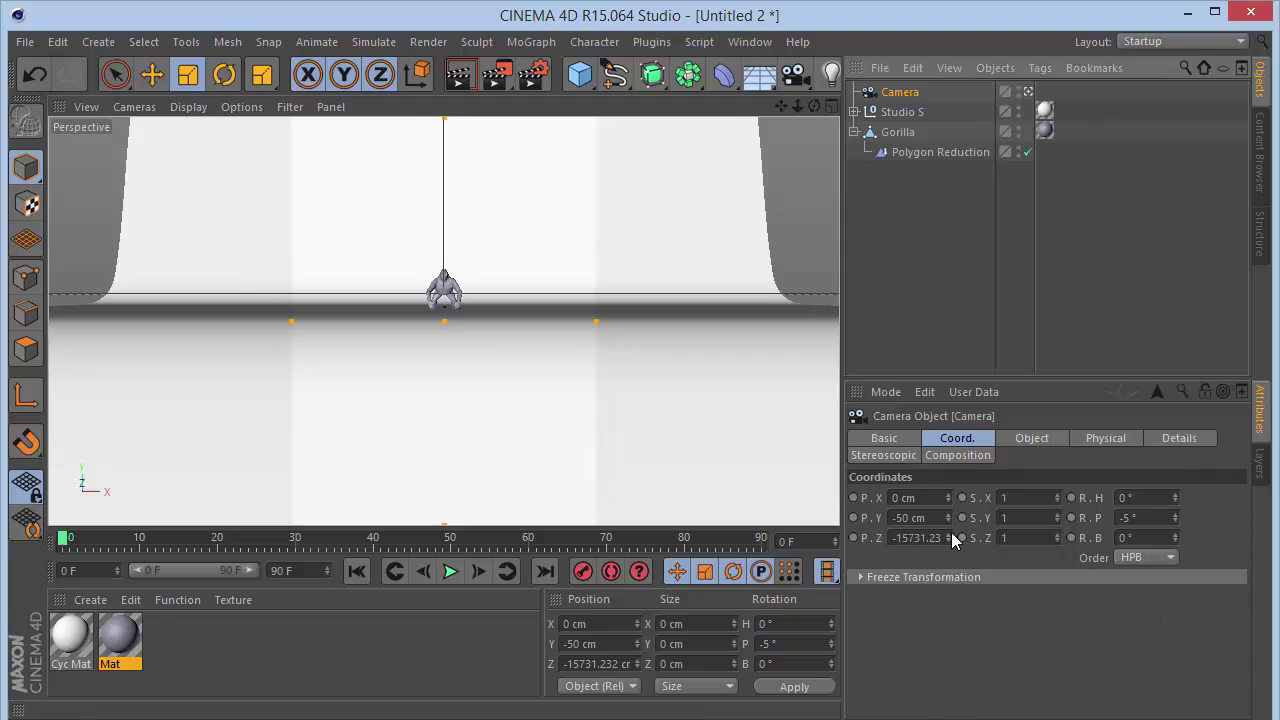
click(889, 540)
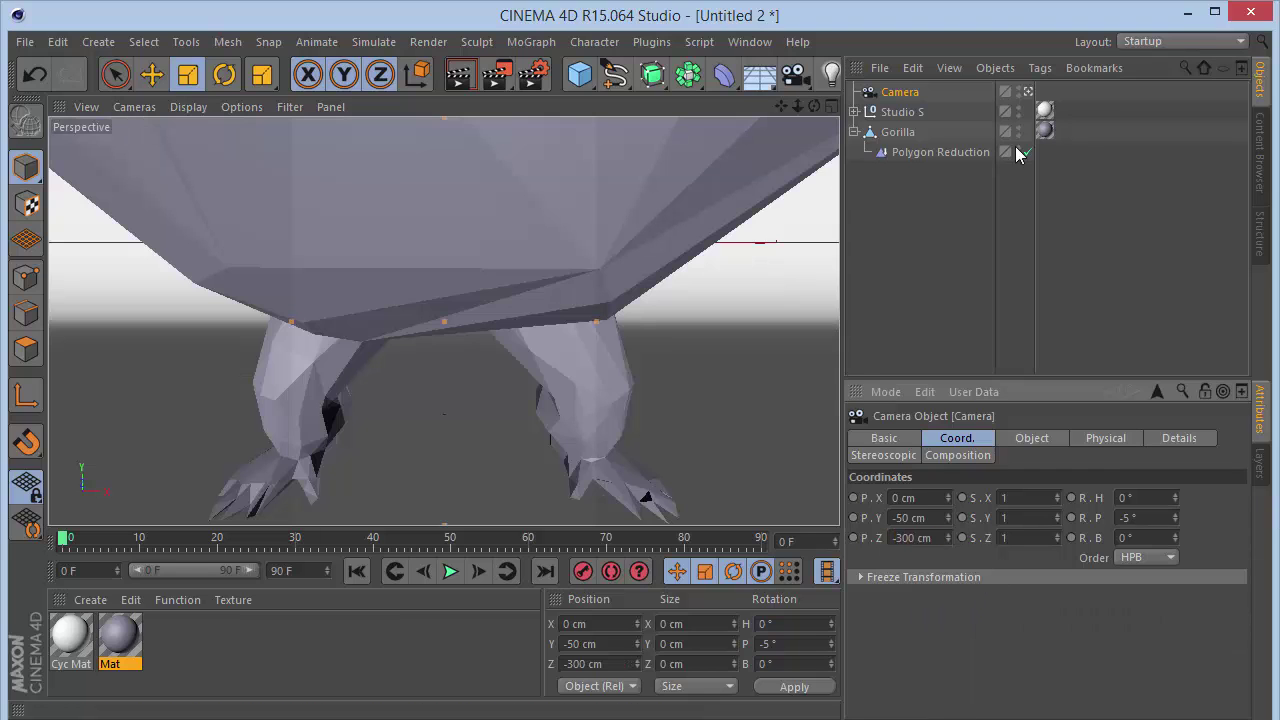
click(1027, 92)
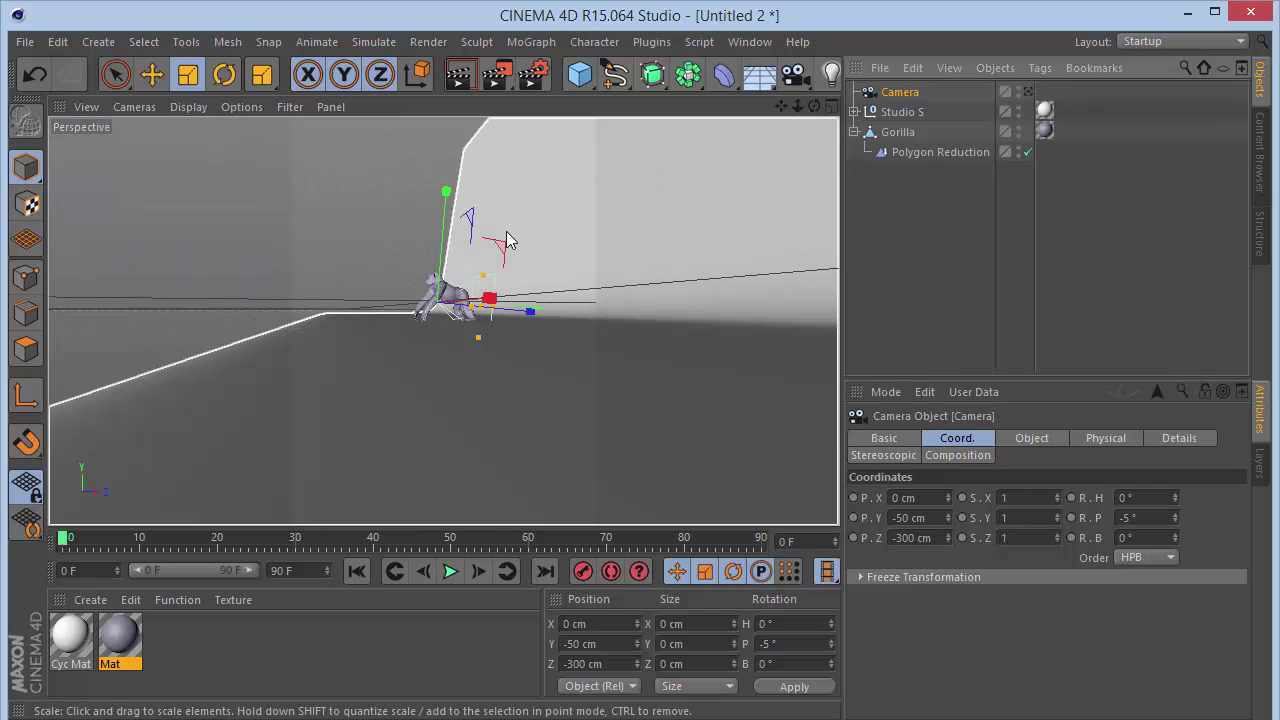
In the Right view, move the camera back along the world Z axis to about -6468 cm, and check its framing
scroll(441, 331, up, 3)
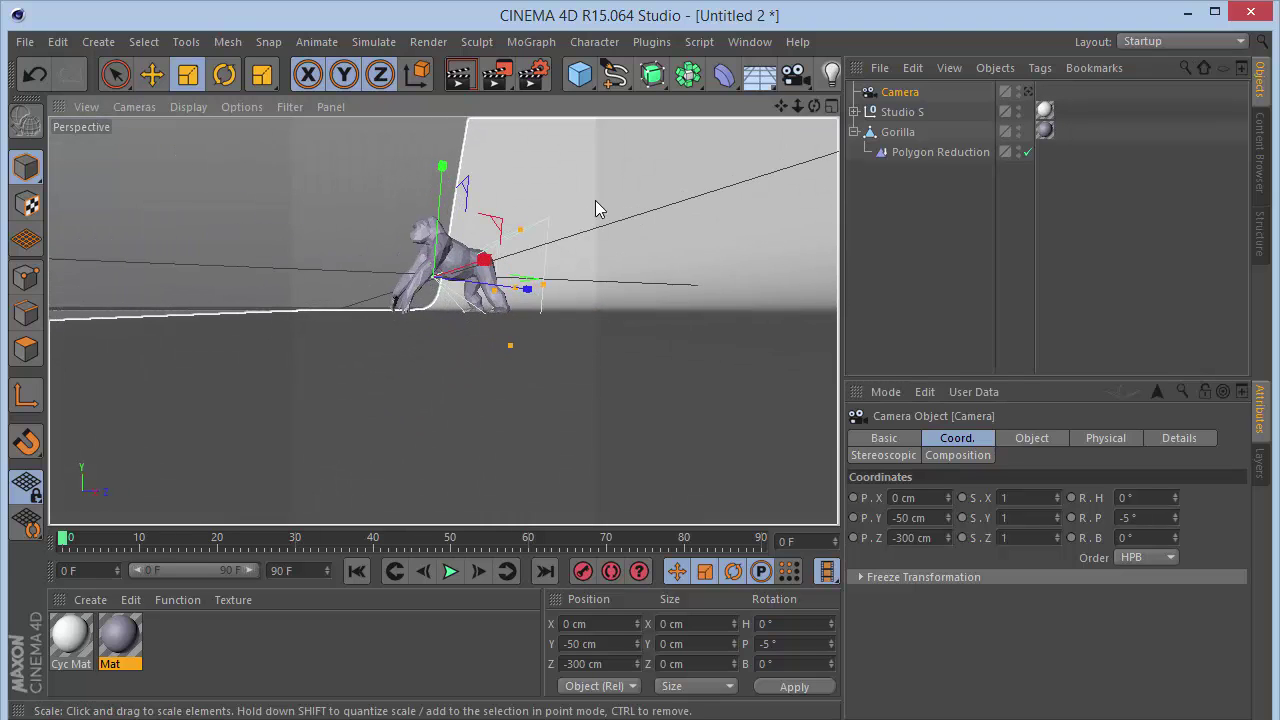
drag(799, 105, 443, 171)
key(F4)
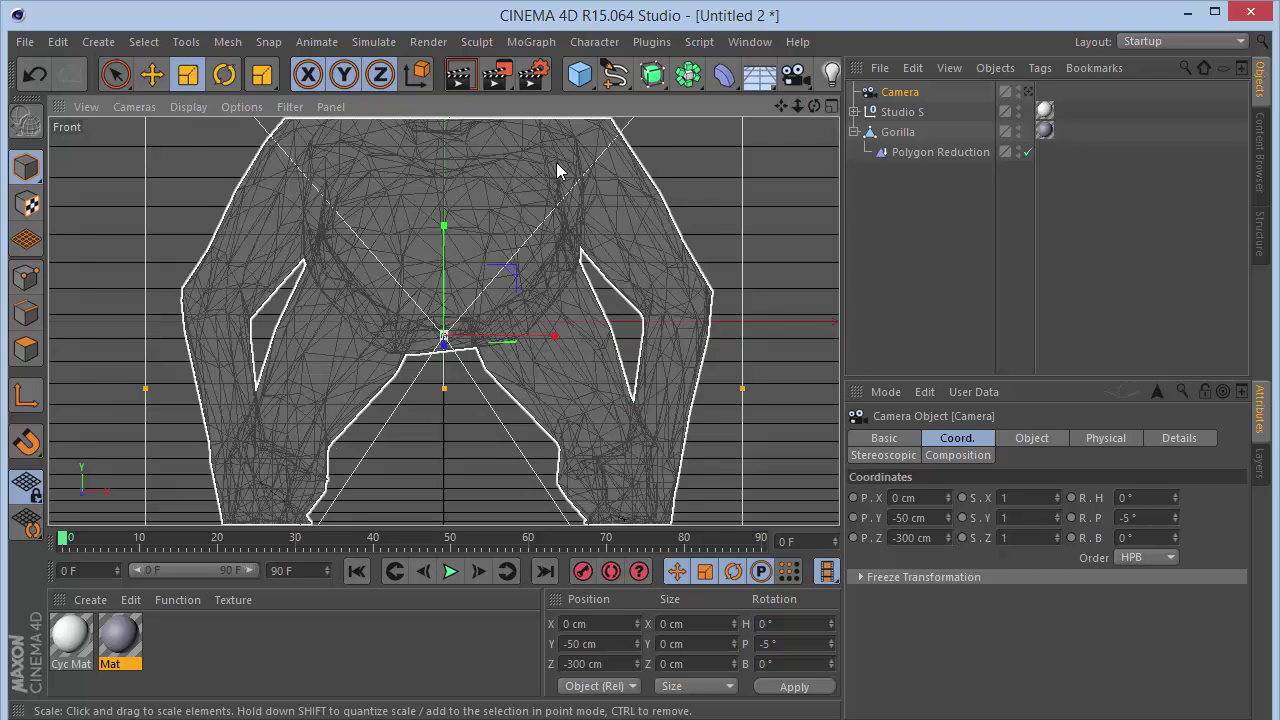
key(F3)
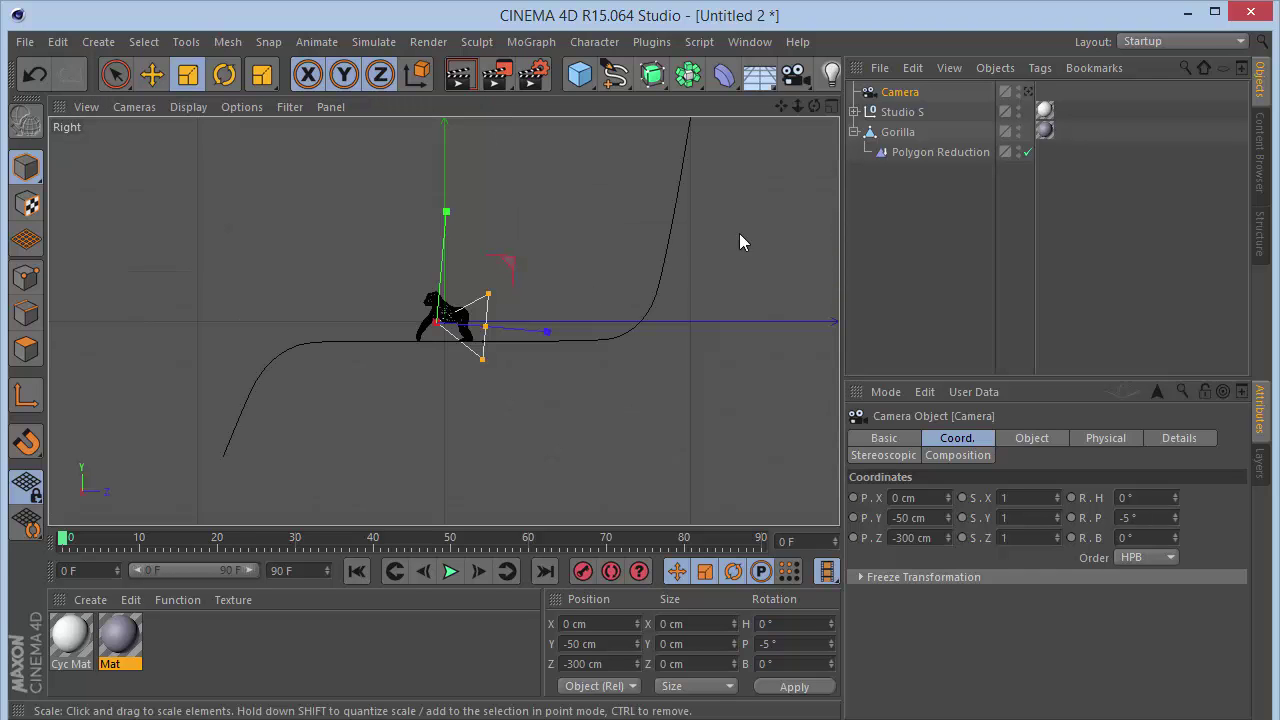
click(902, 112)
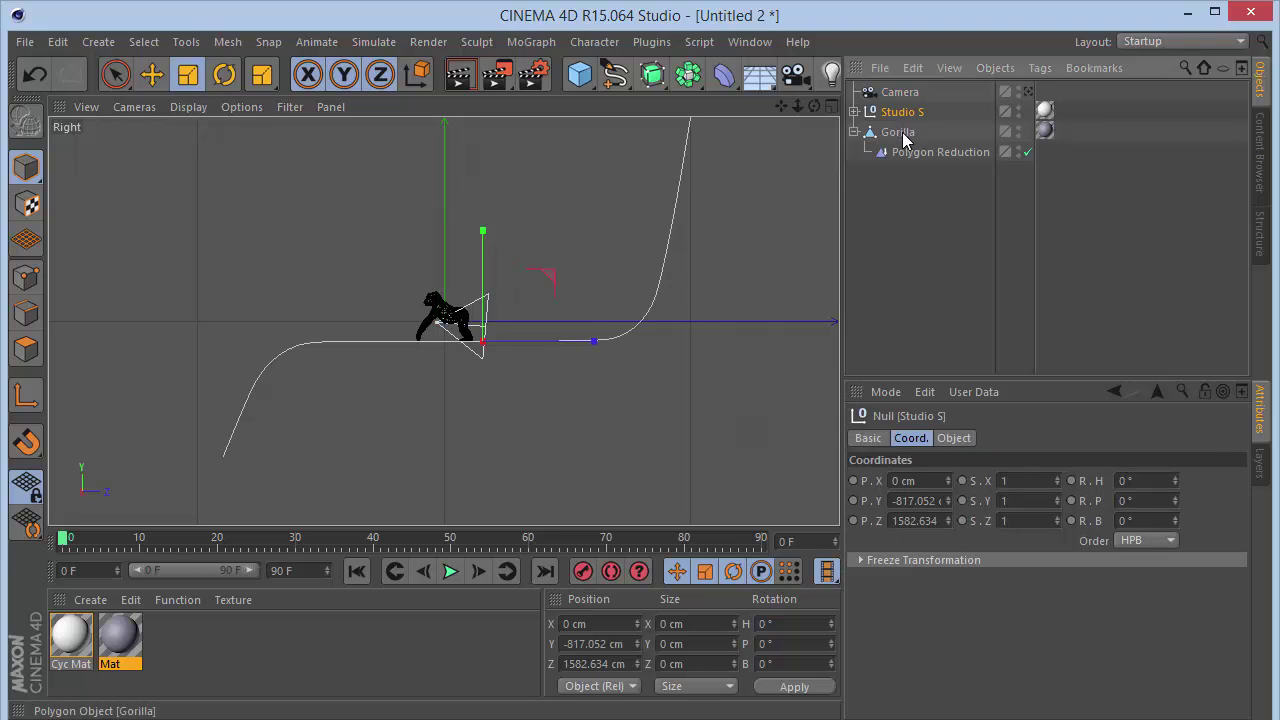
click(900, 92)
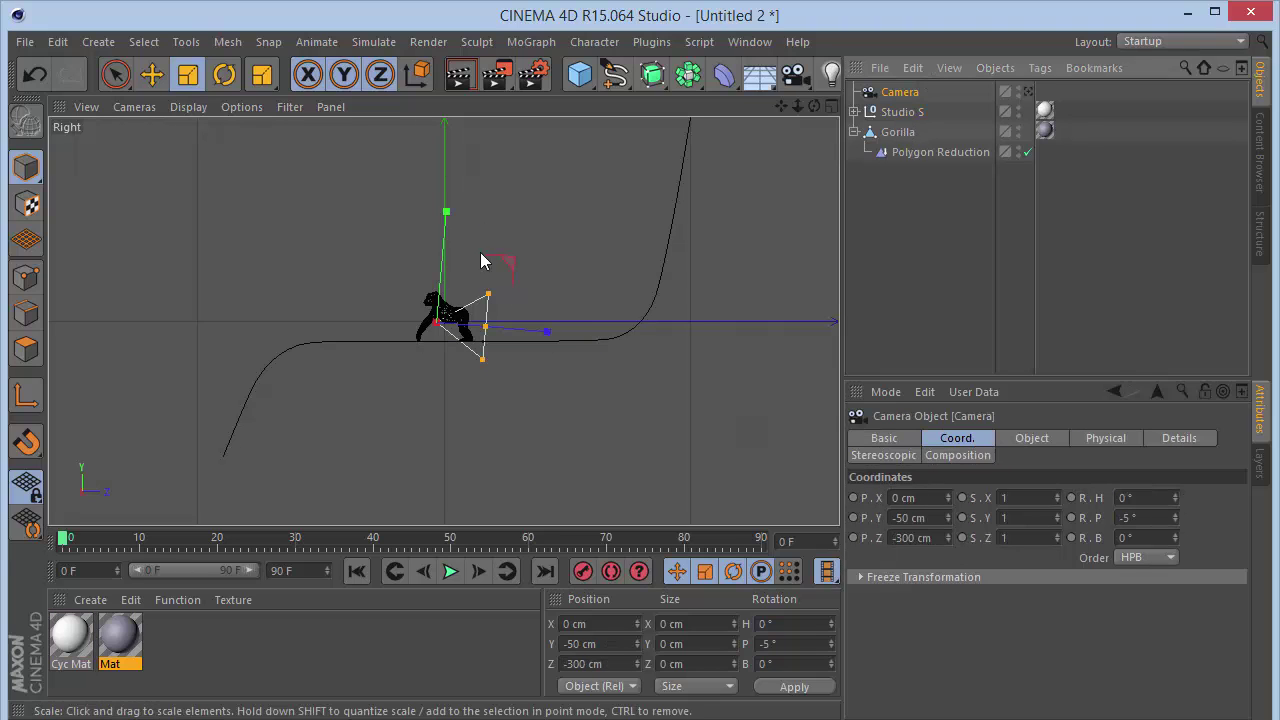
key(space)
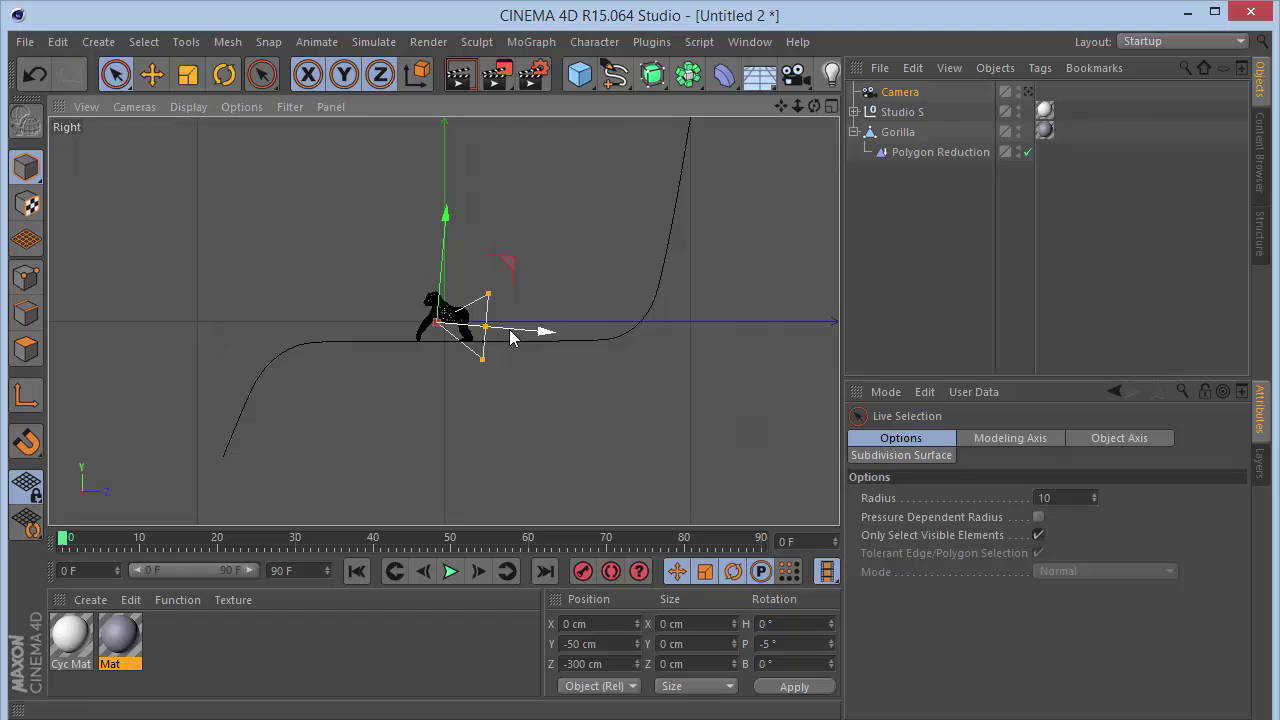
click(427, 42)
click(411, 17)
drag(541, 322, 384, 340)
key(F1)
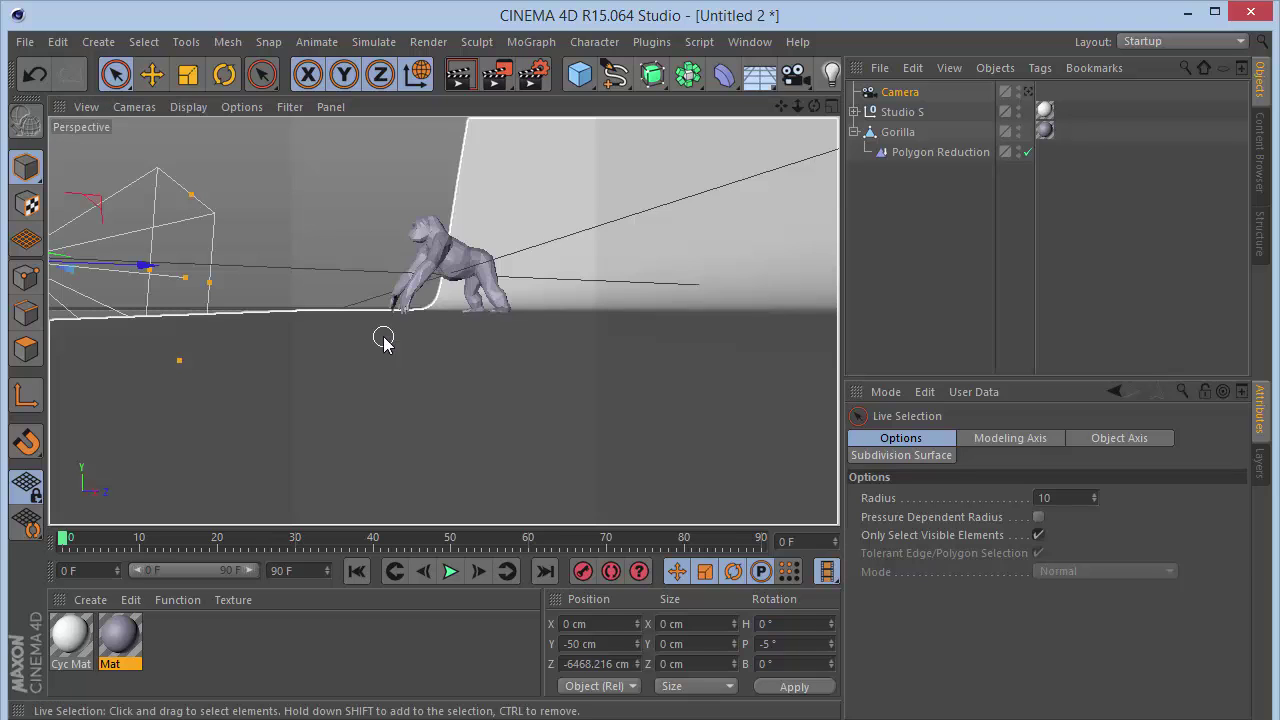
click(1027, 92)
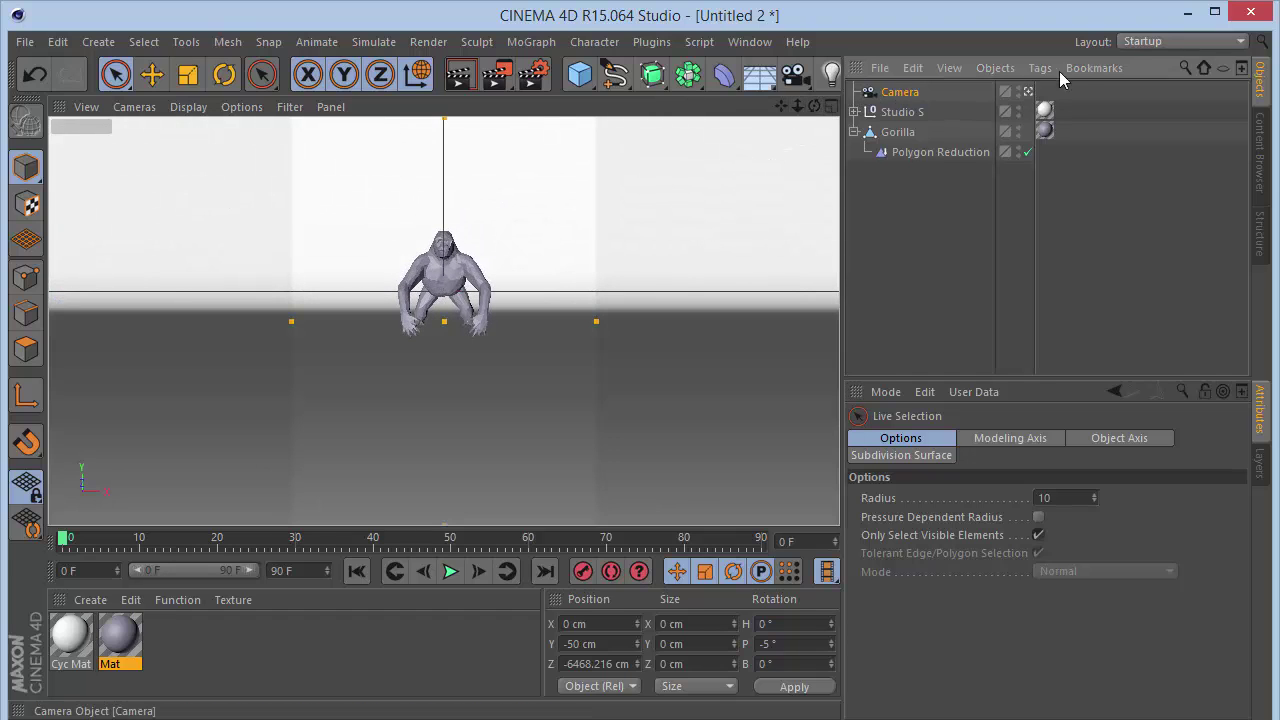
click(1027, 92)
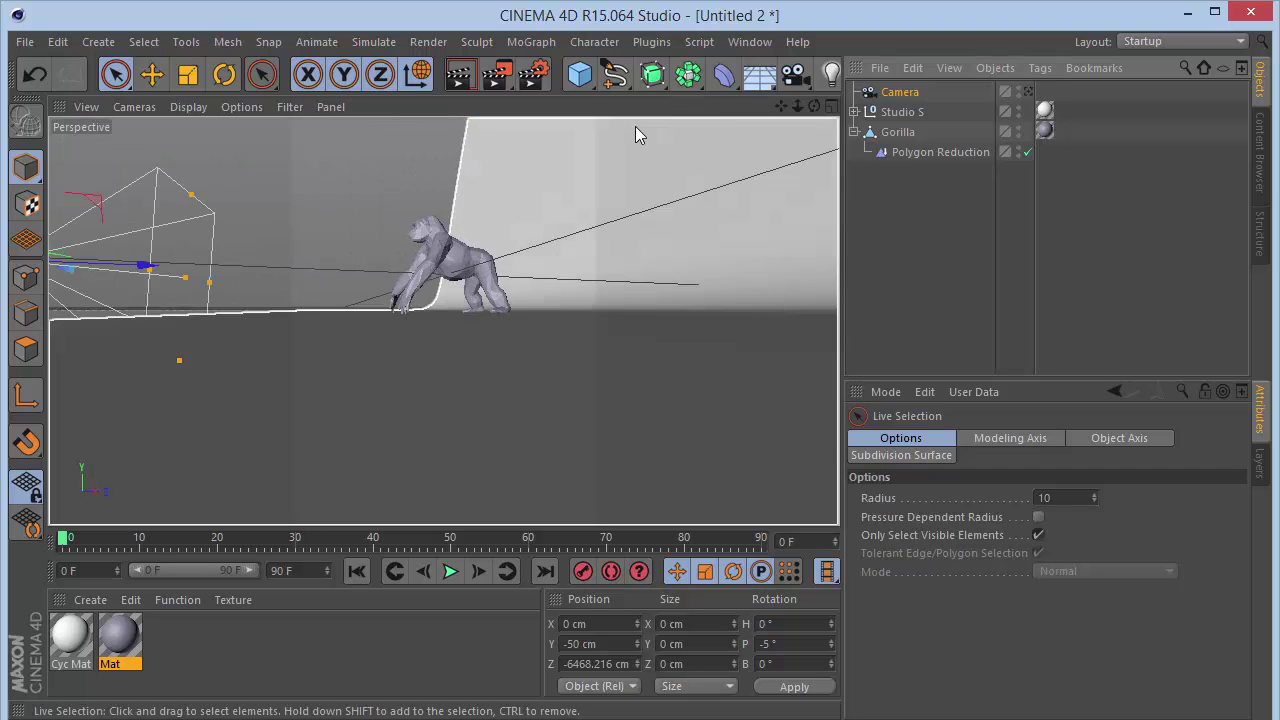
Review the render output settings, move the camera forward to about Z -5429 cm, and look through it
drag(780, 106, 915, 150)
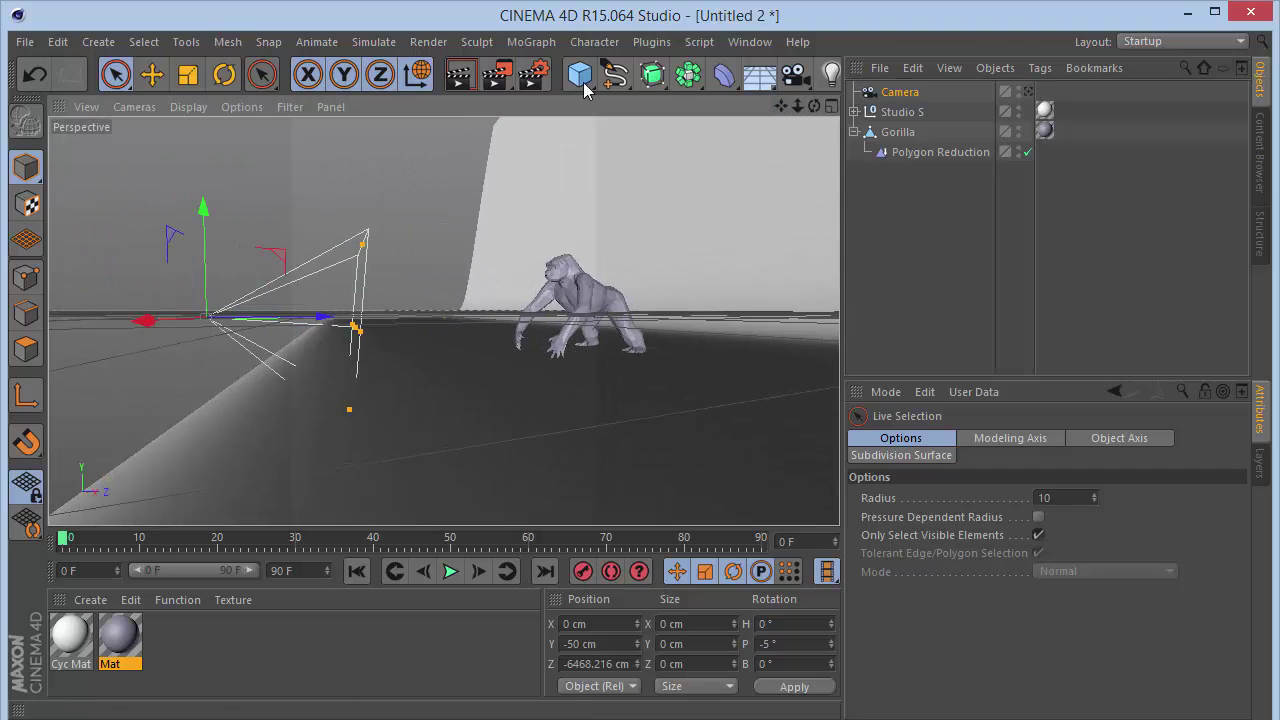
click(533, 74)
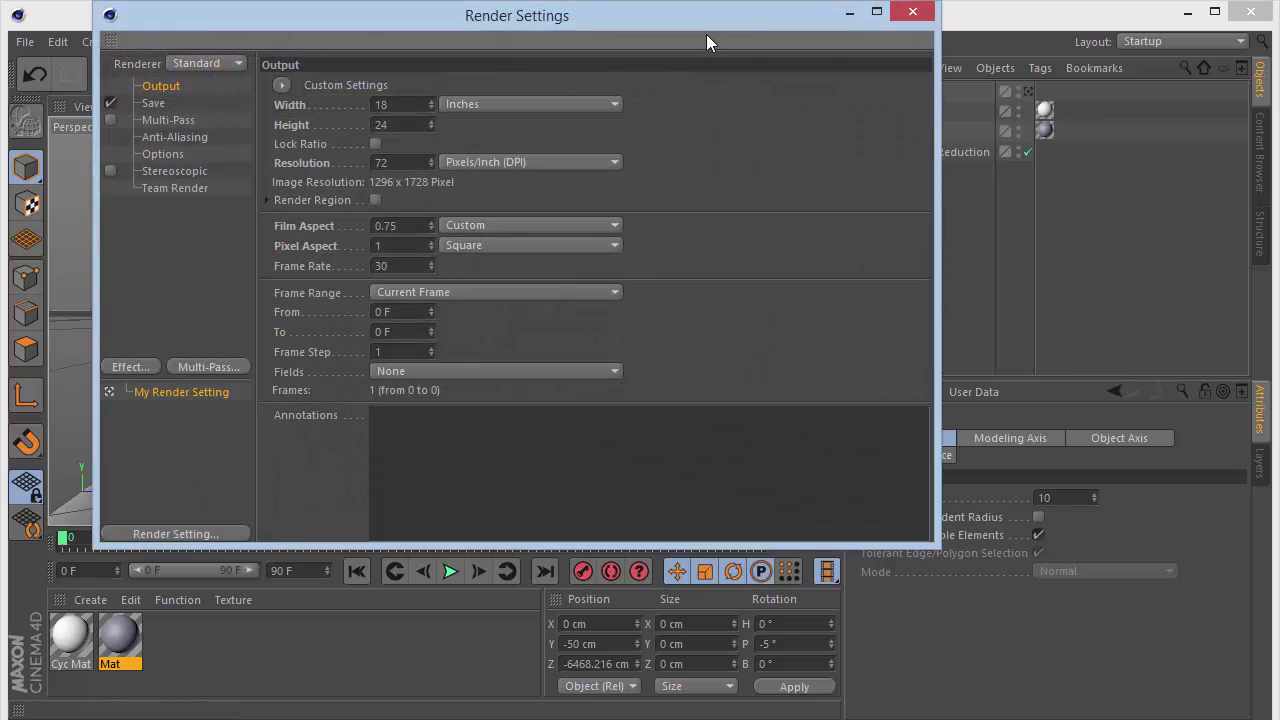
click(913, 12)
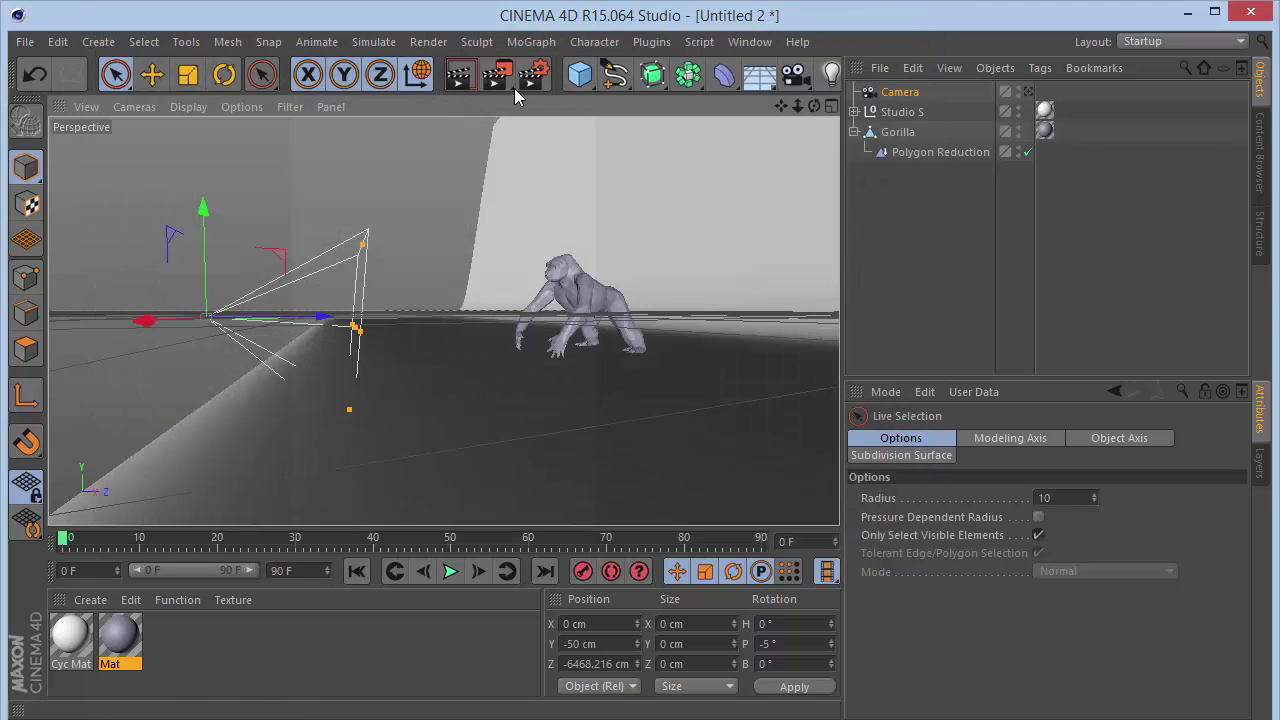
drag(288, 316, 372, 316)
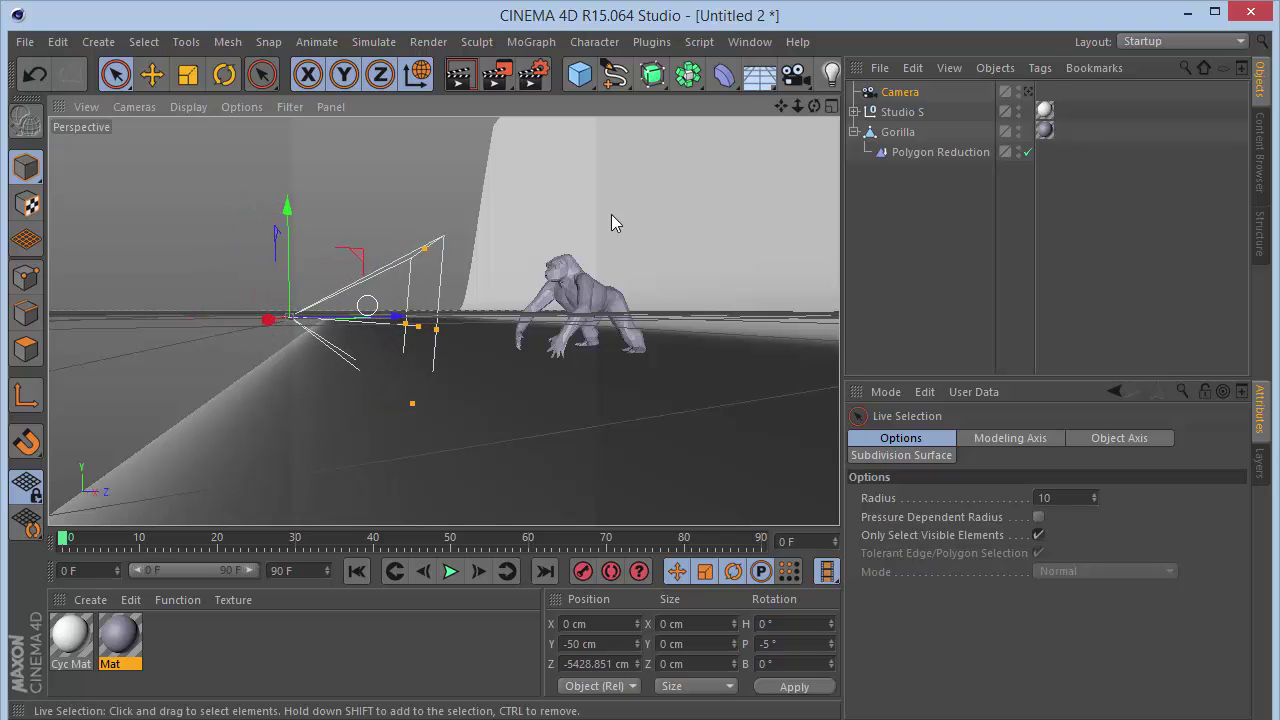
click(1029, 91)
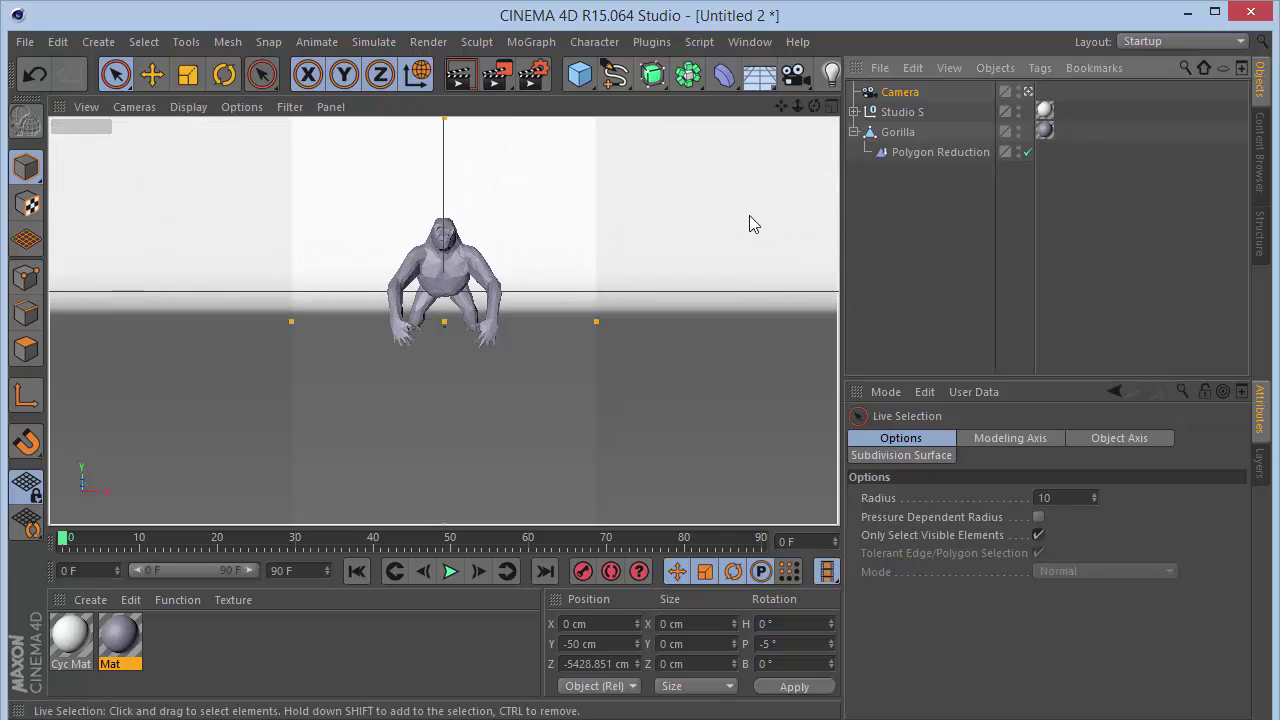
Rotate the gorilla's heading to about -36.4° so it stands at an angle to the camera
click(900, 132)
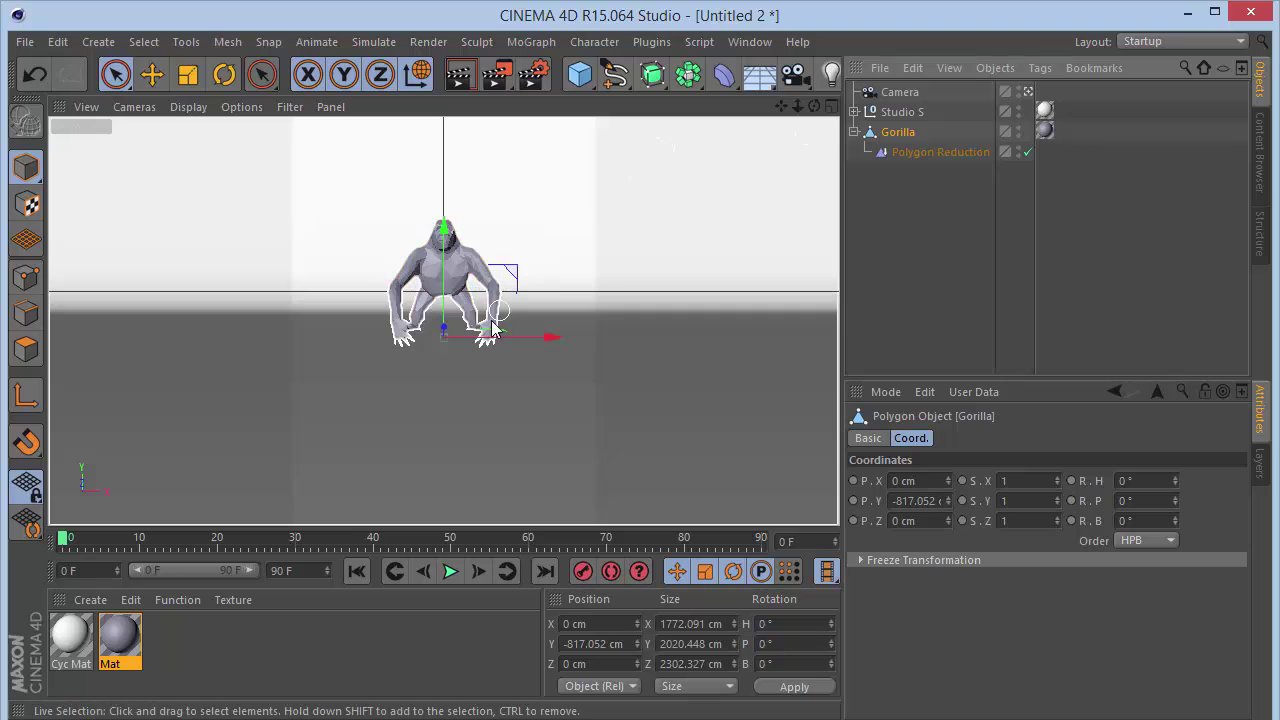
key(r)
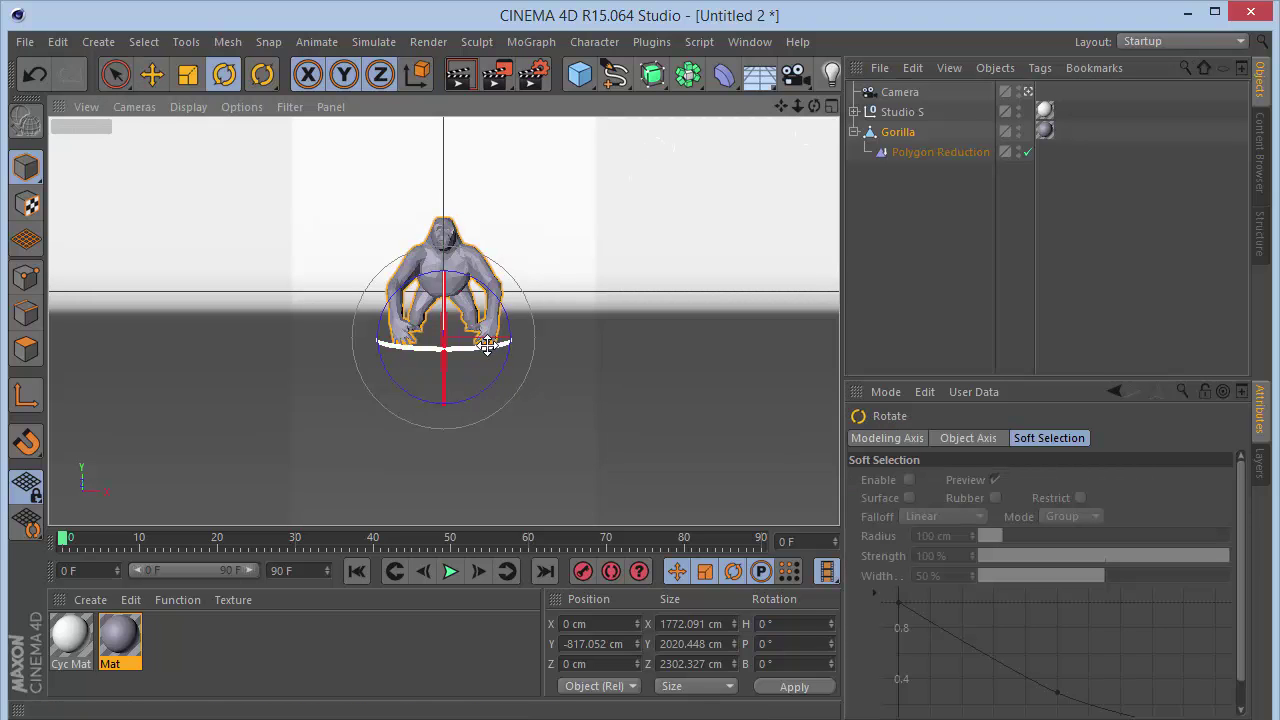
drag(486, 342, 398, 357)
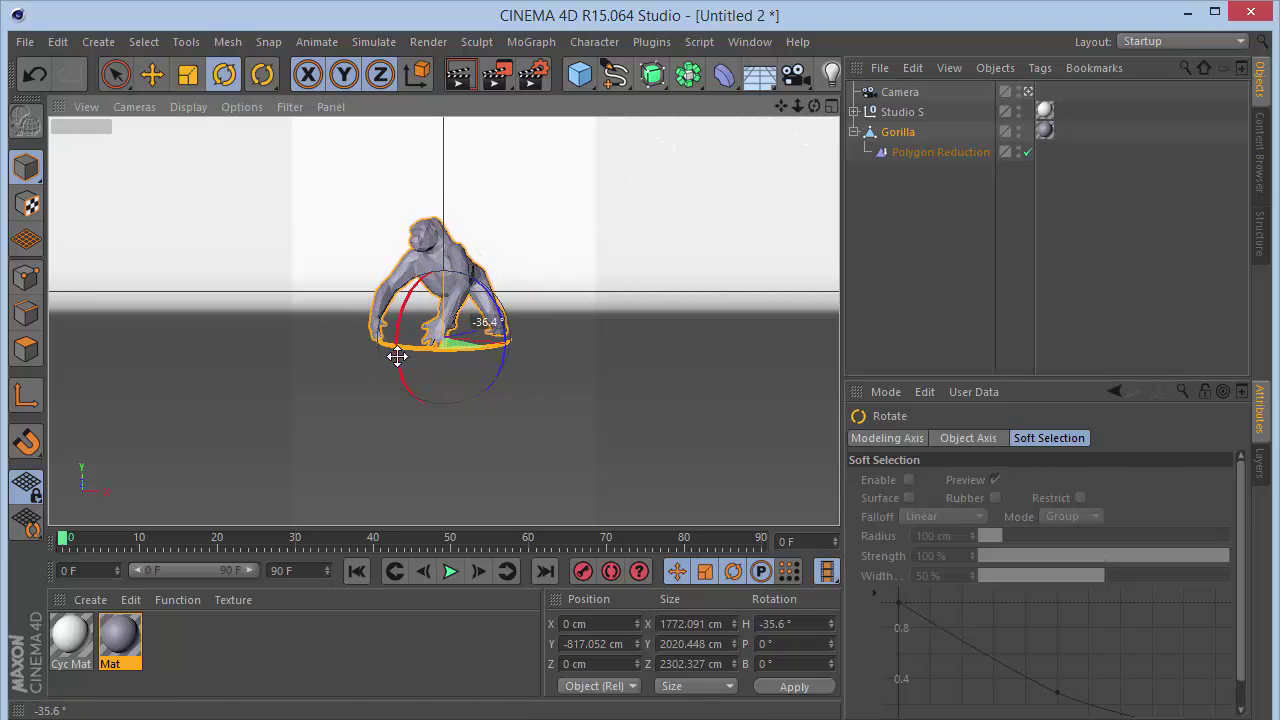
click(872, 264)
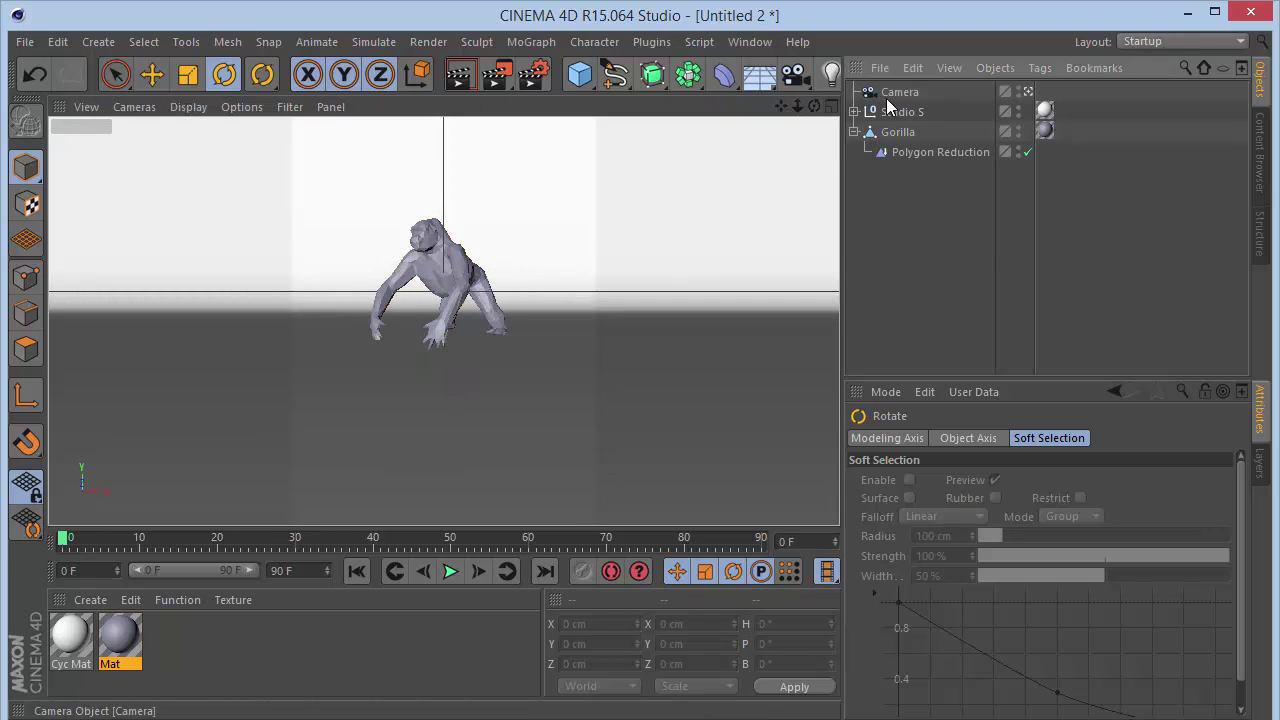
click(897, 132)
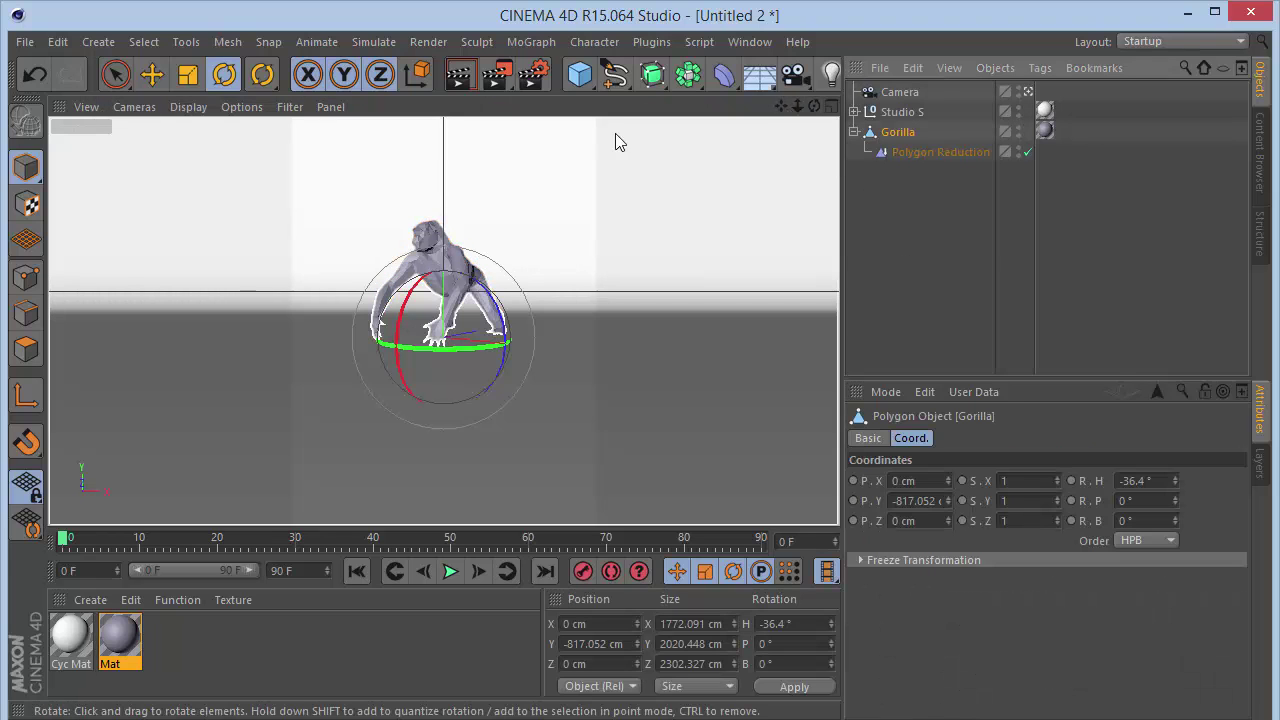
Scale the gorilla down uniformly to about 151 × 172 × 196 cm
click(674, 226)
click(916, 132)
key(t)
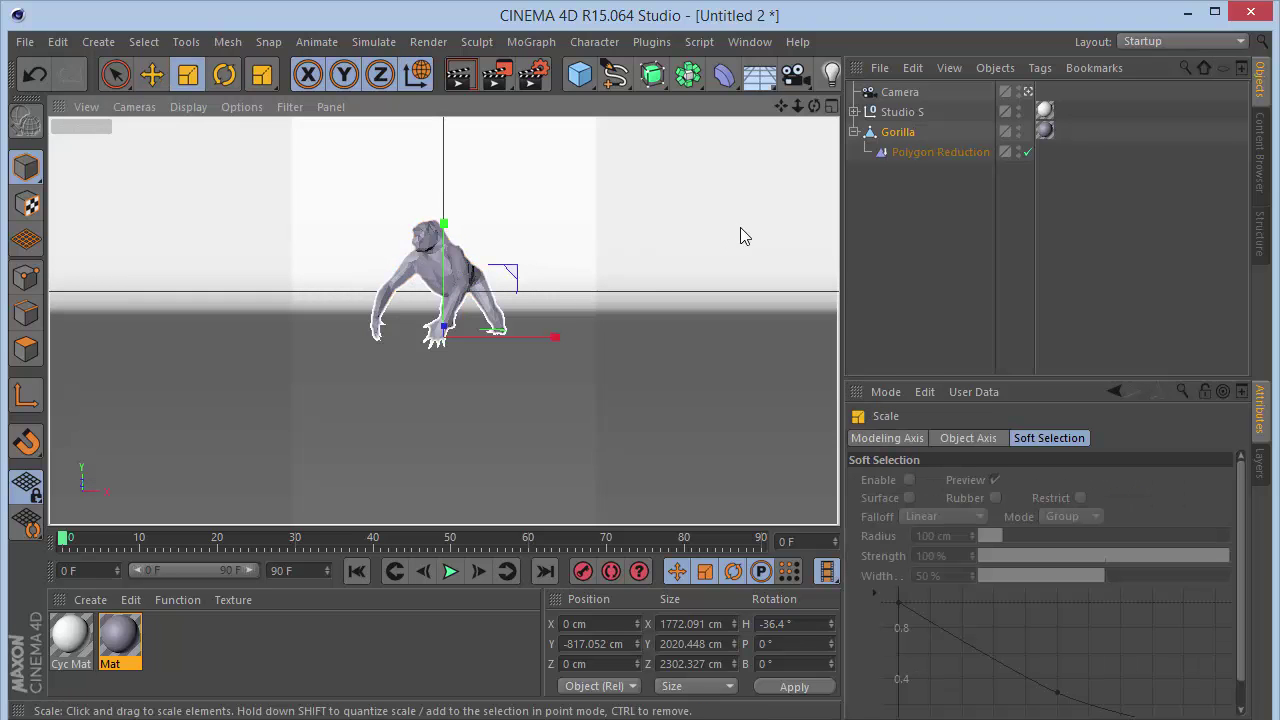
drag(557, 304, 131, 522)
Set the camera's Z position to -300 cm
click(899, 92)
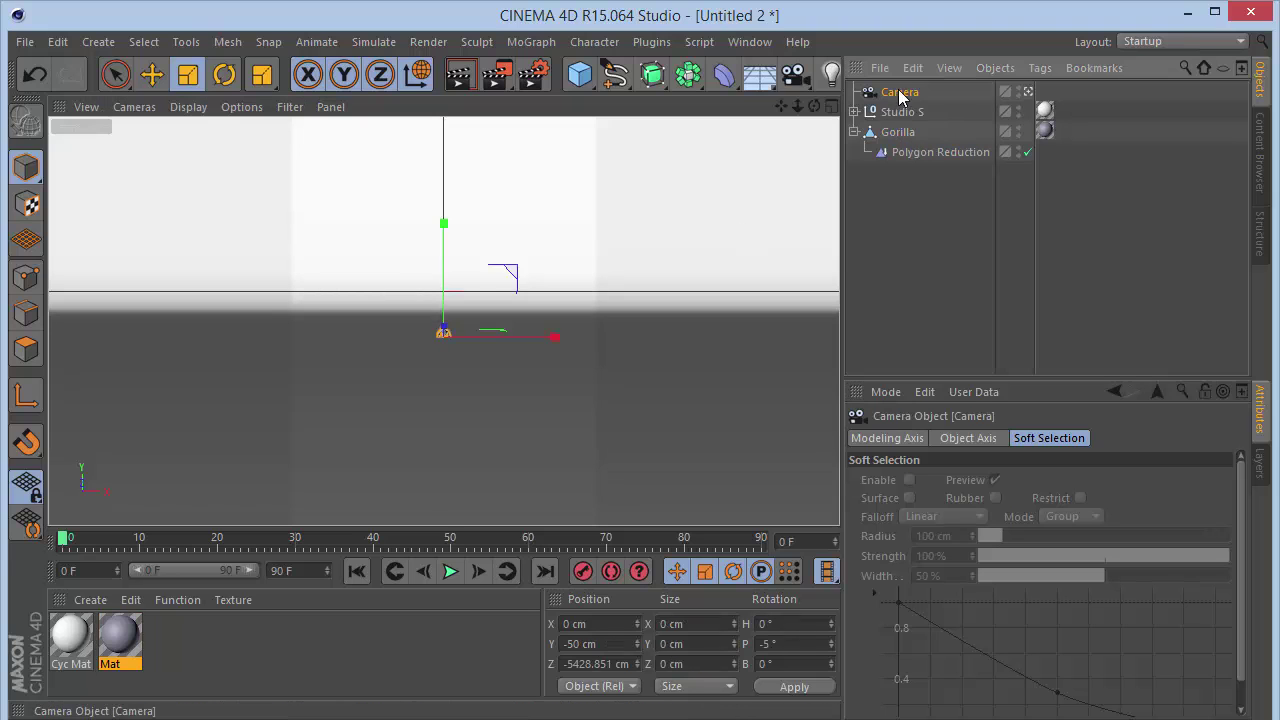
click(892, 540)
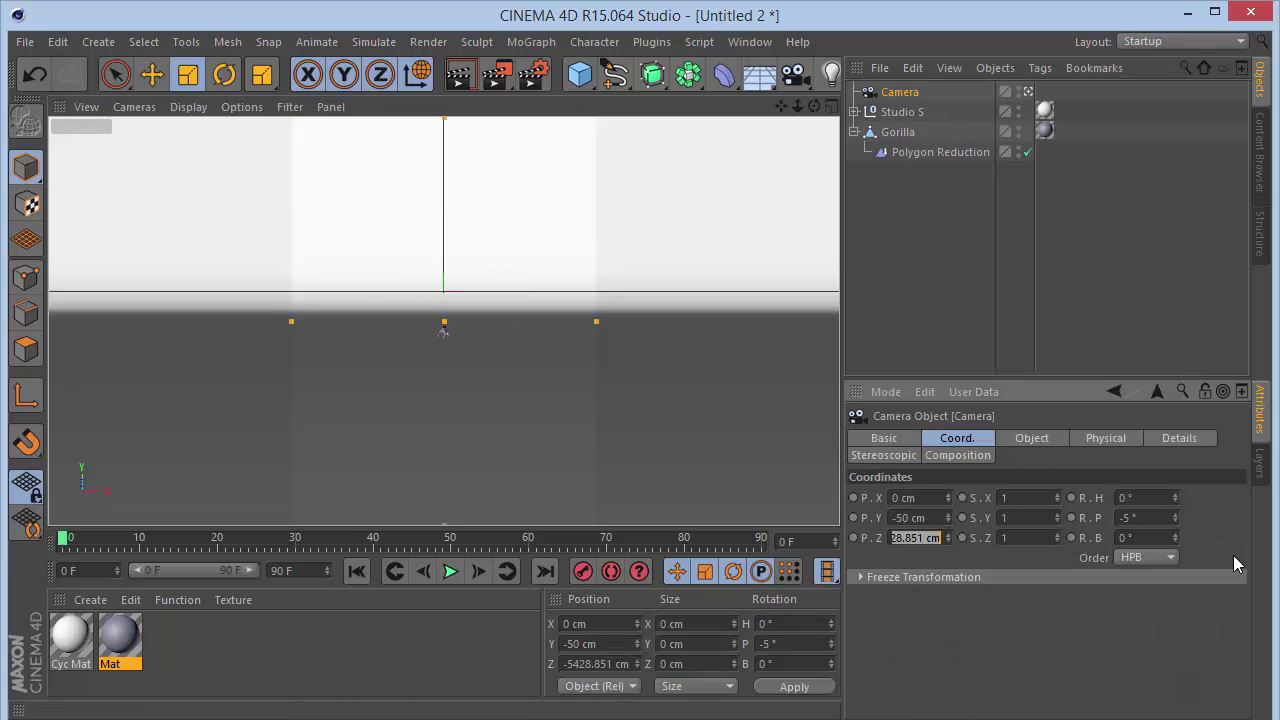
text(-300)
key(Return)
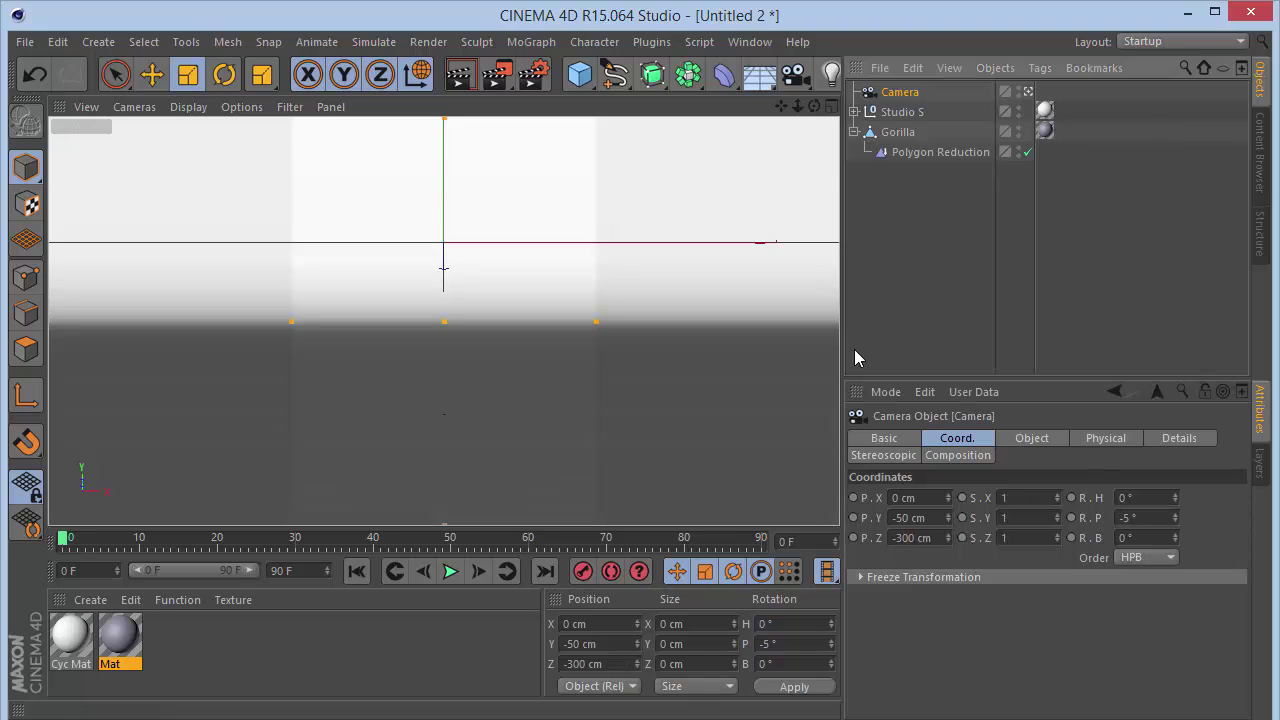
Move the gorilla and the Studio S backdrop together away from the camera along Z, placing the gorilla at about 2070 cm
key(F4)
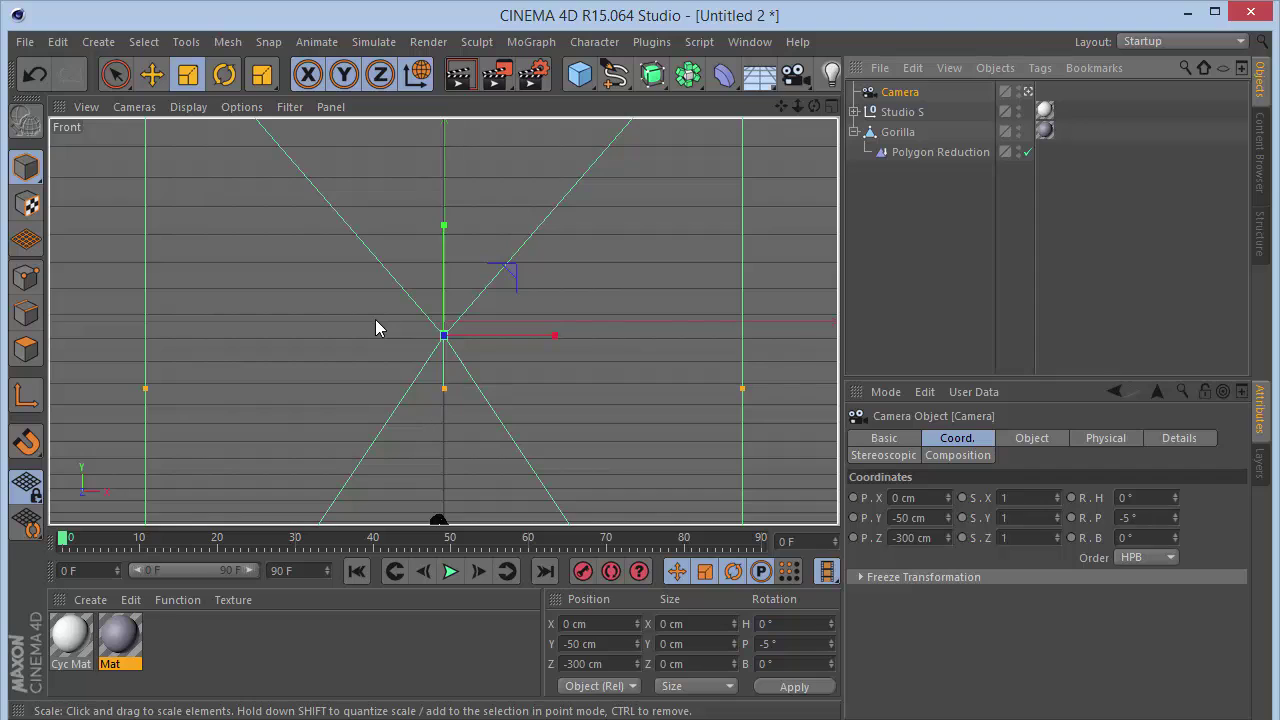
key(F3)
key(9)
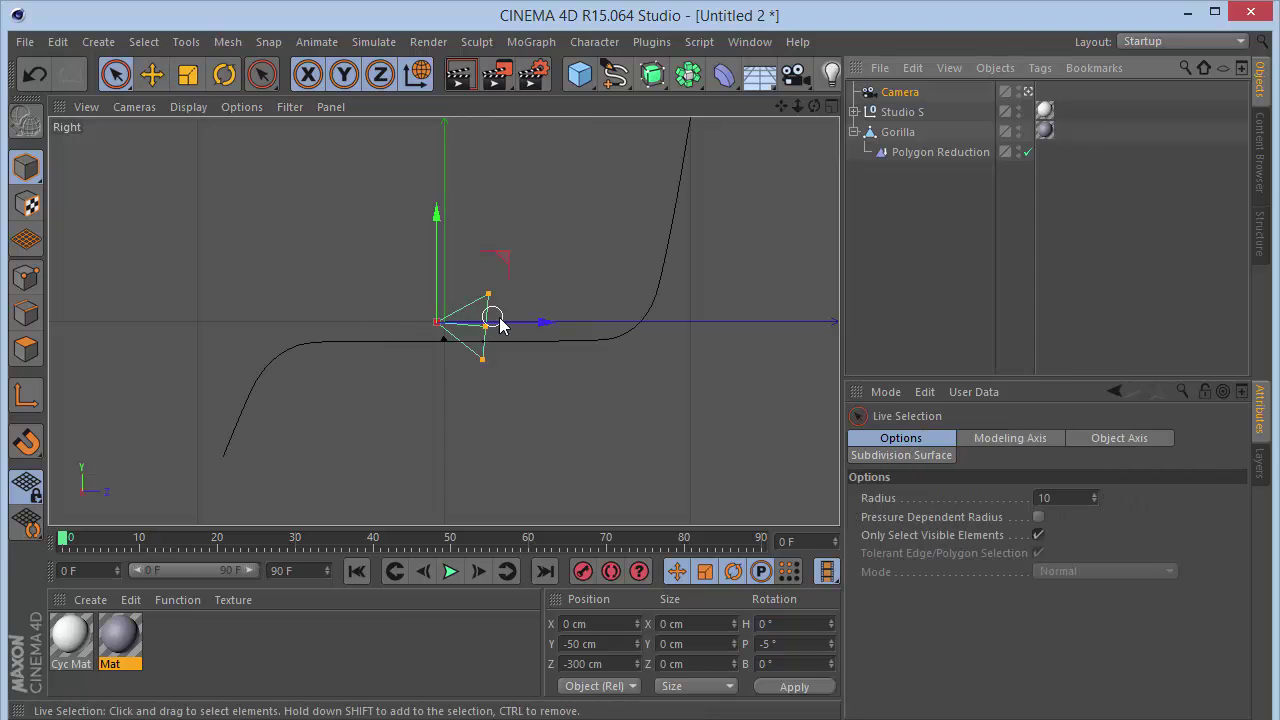
click(905, 136)
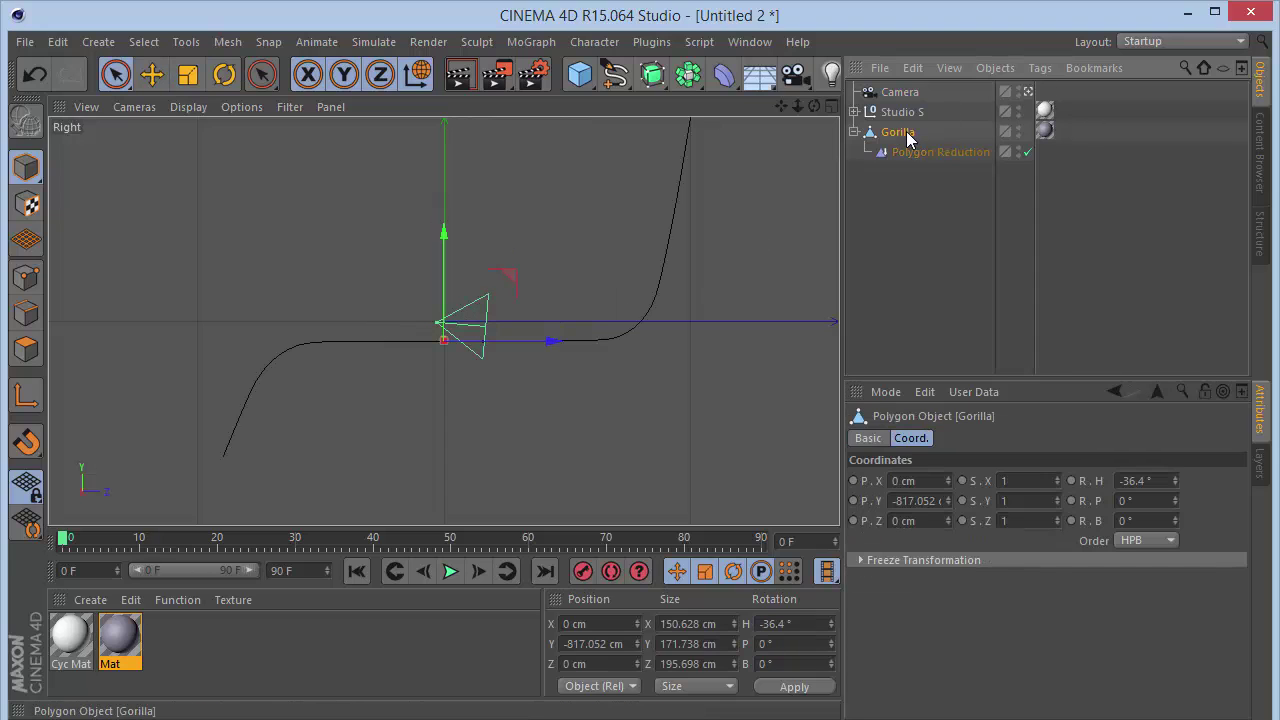
ctrl+click(908, 113)
drag(576, 341, 621, 341)
key(F1)
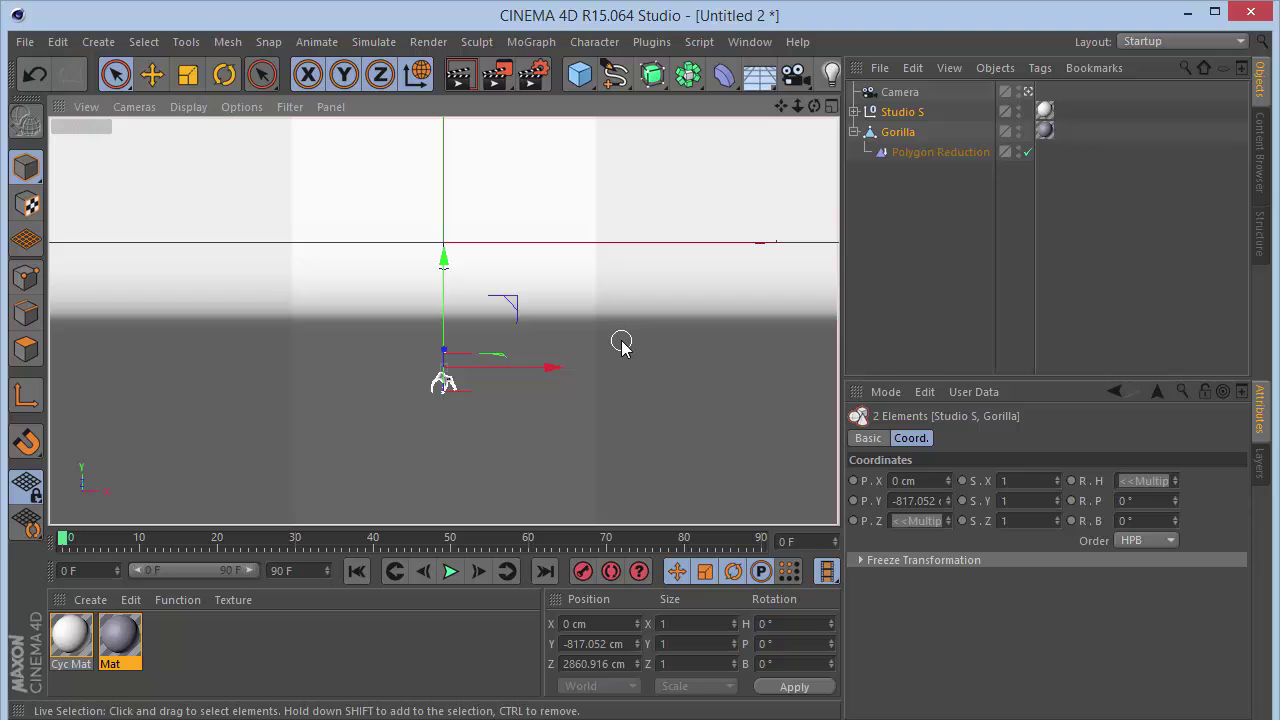
Scale the gorilla up uniformly to about 1263 × 1440 × 1641 cm, judging its size through the camera
click(887, 234)
click(899, 92)
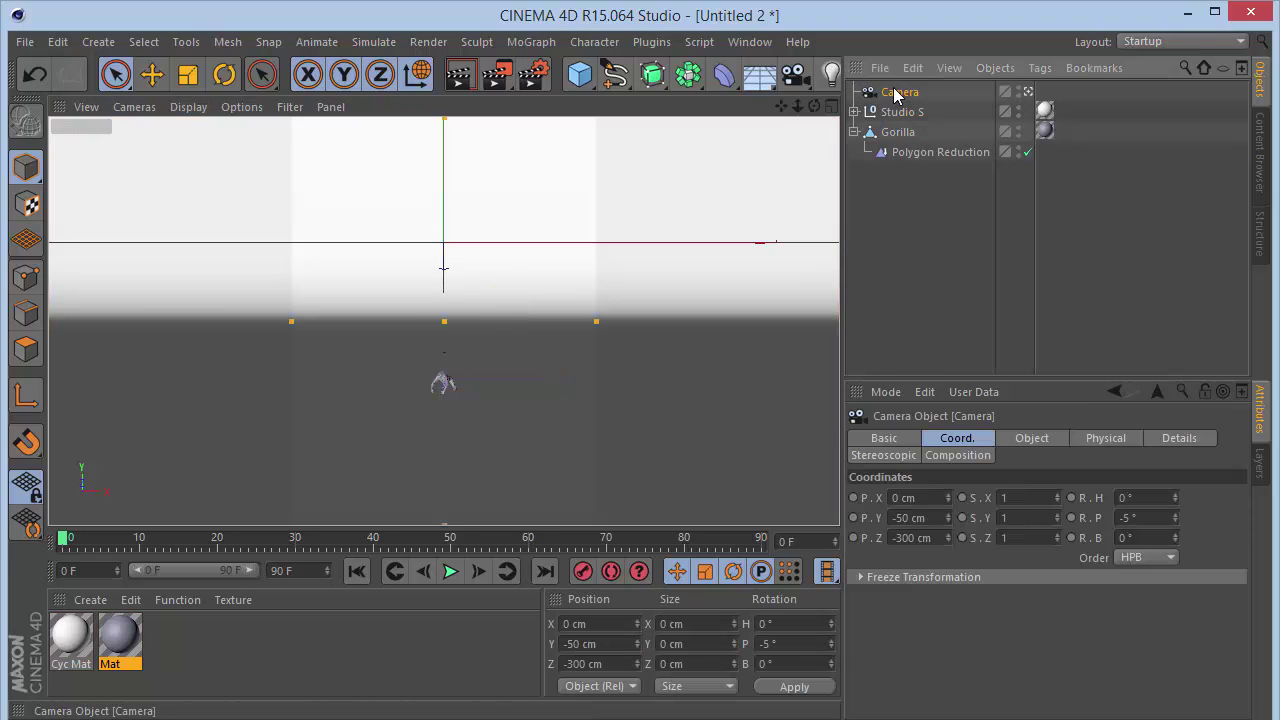
key(ctrl+z)
key(t)
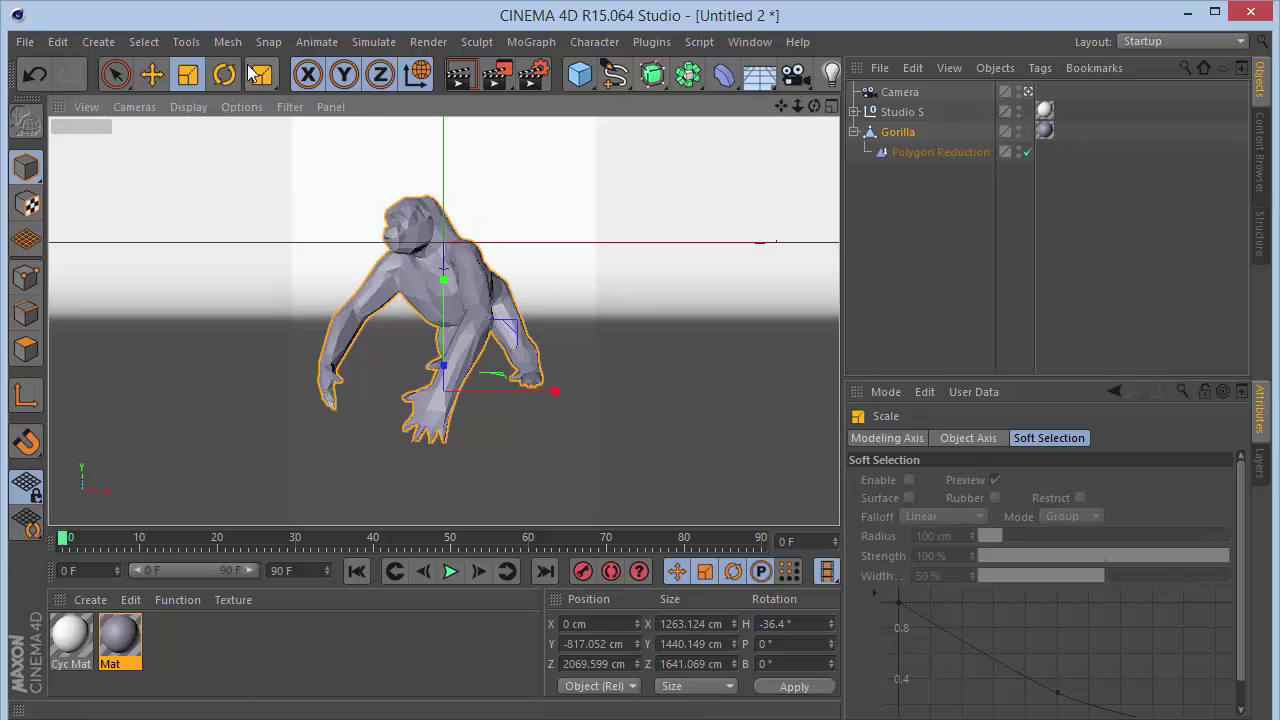
click(116, 75)
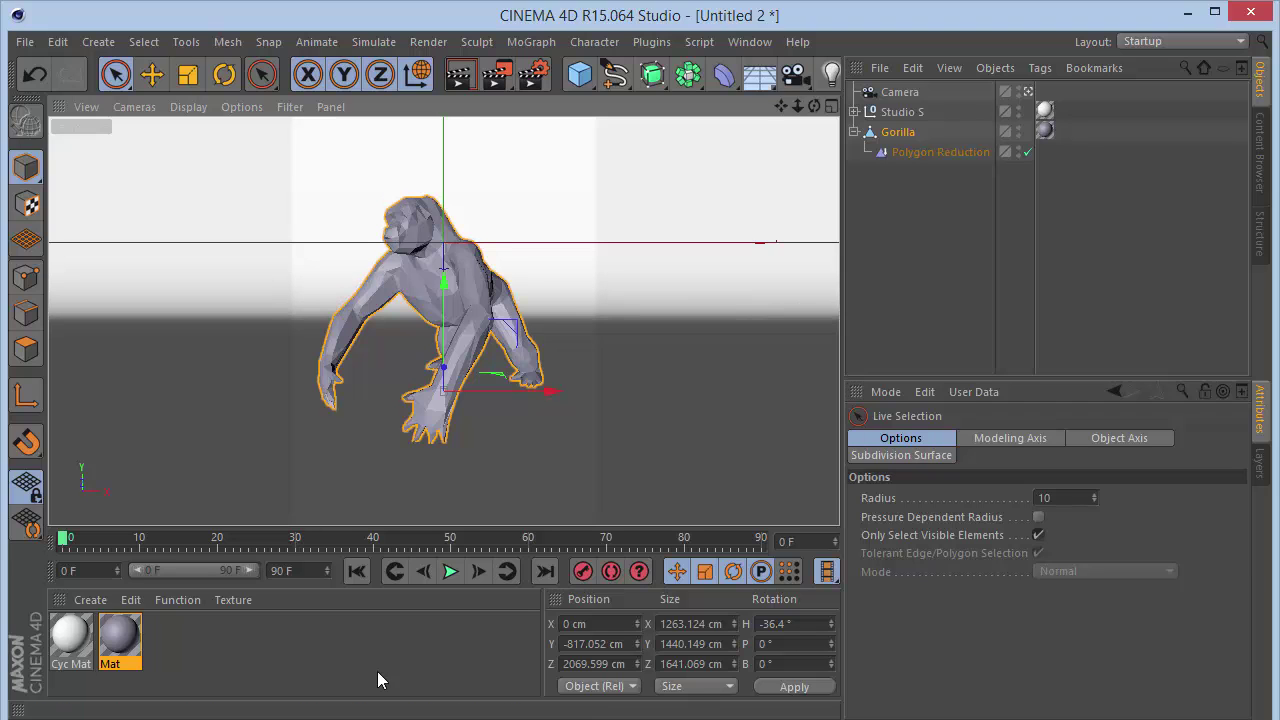
Create a new material and load a Gradient shader into its Color channel texture
double_click(262, 638)
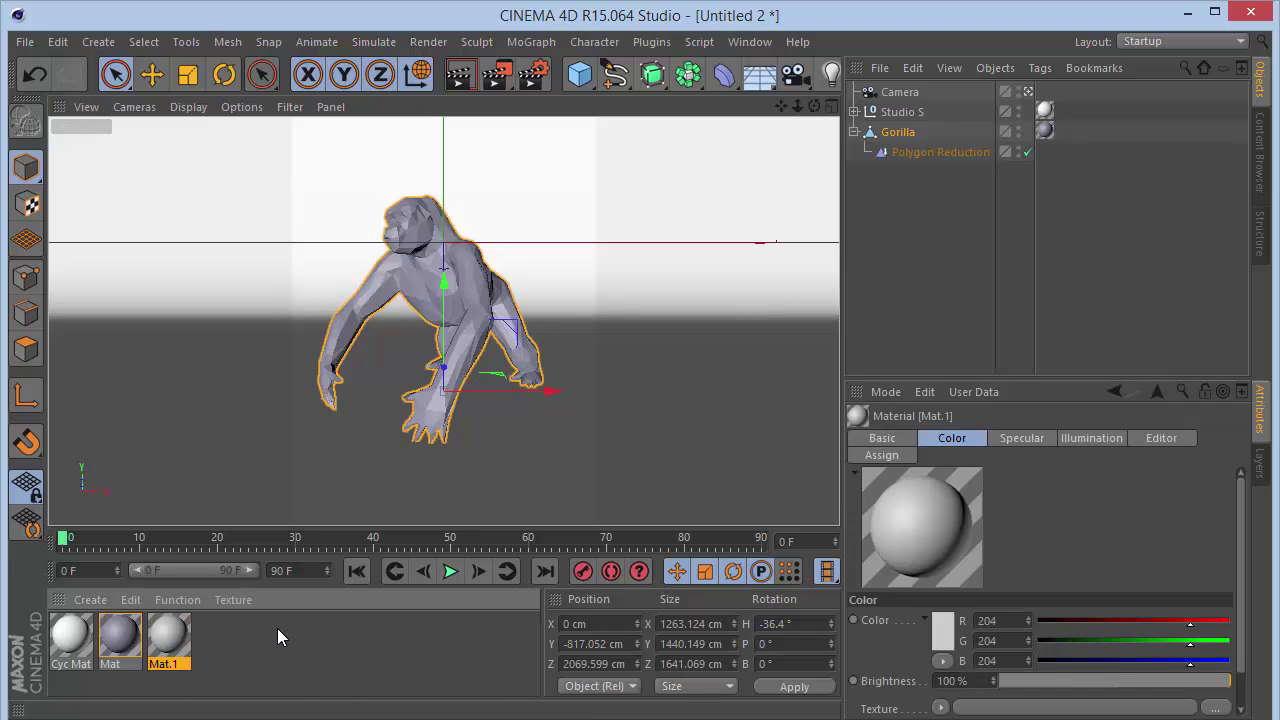
double_click(175, 640)
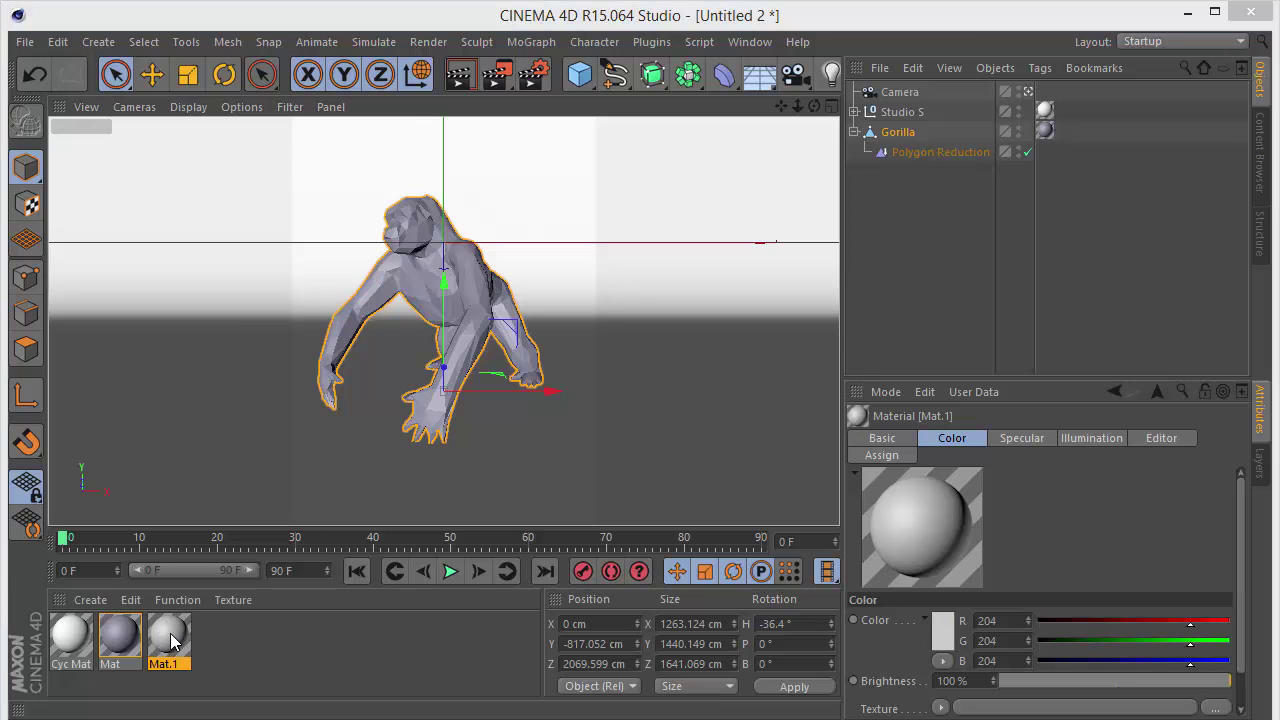
click(328, 346)
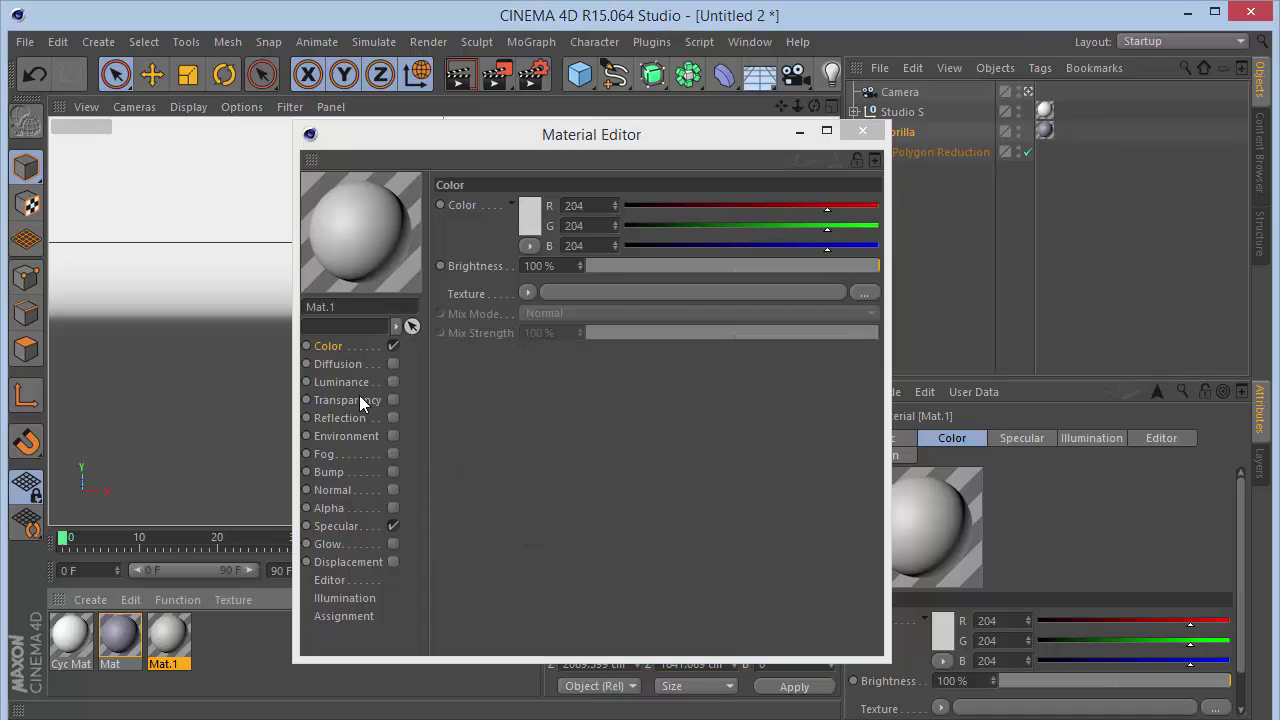
click(525, 290)
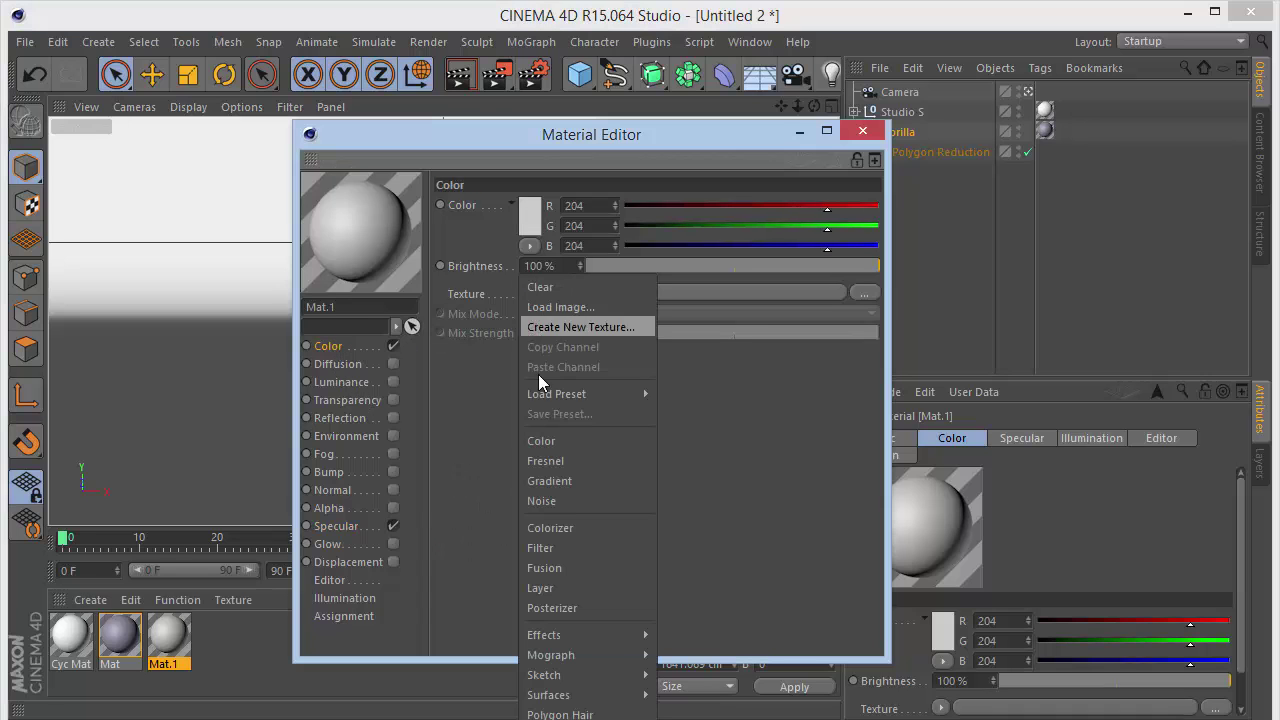
click(552, 472)
click(546, 340)
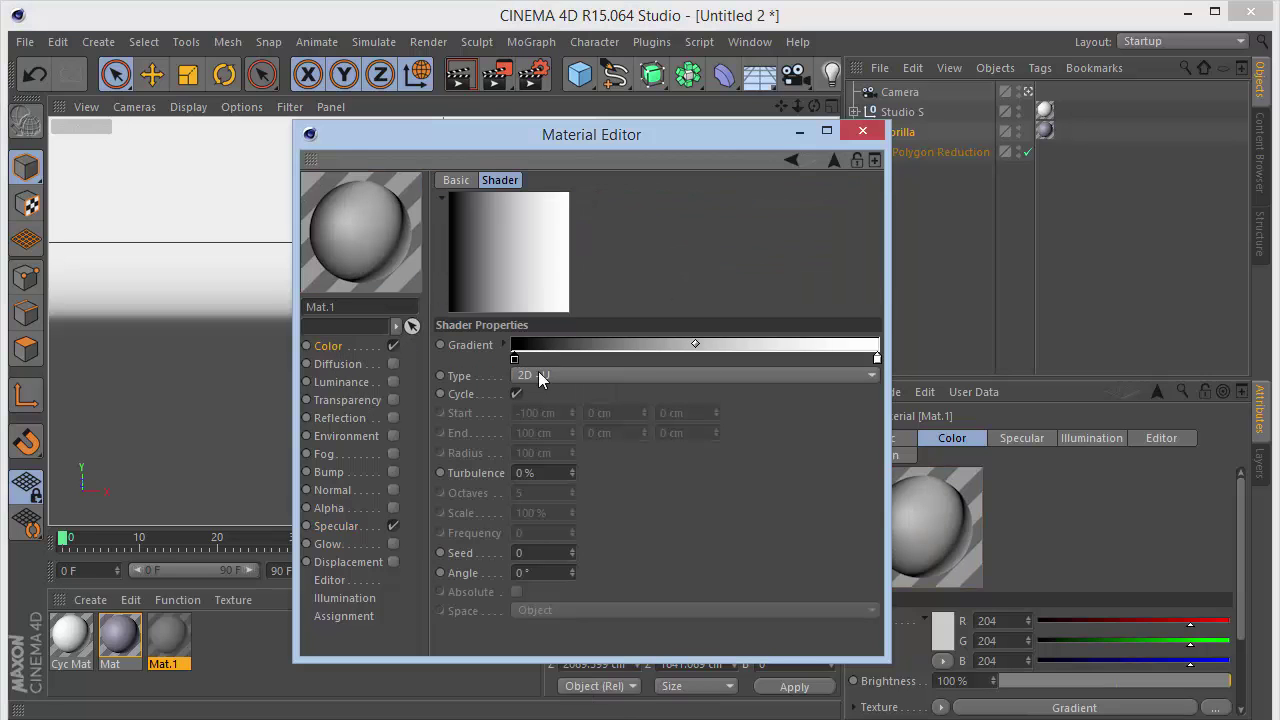
Set the gradient's black starting knot to RGB 120, 225, 200
click(521, 372)
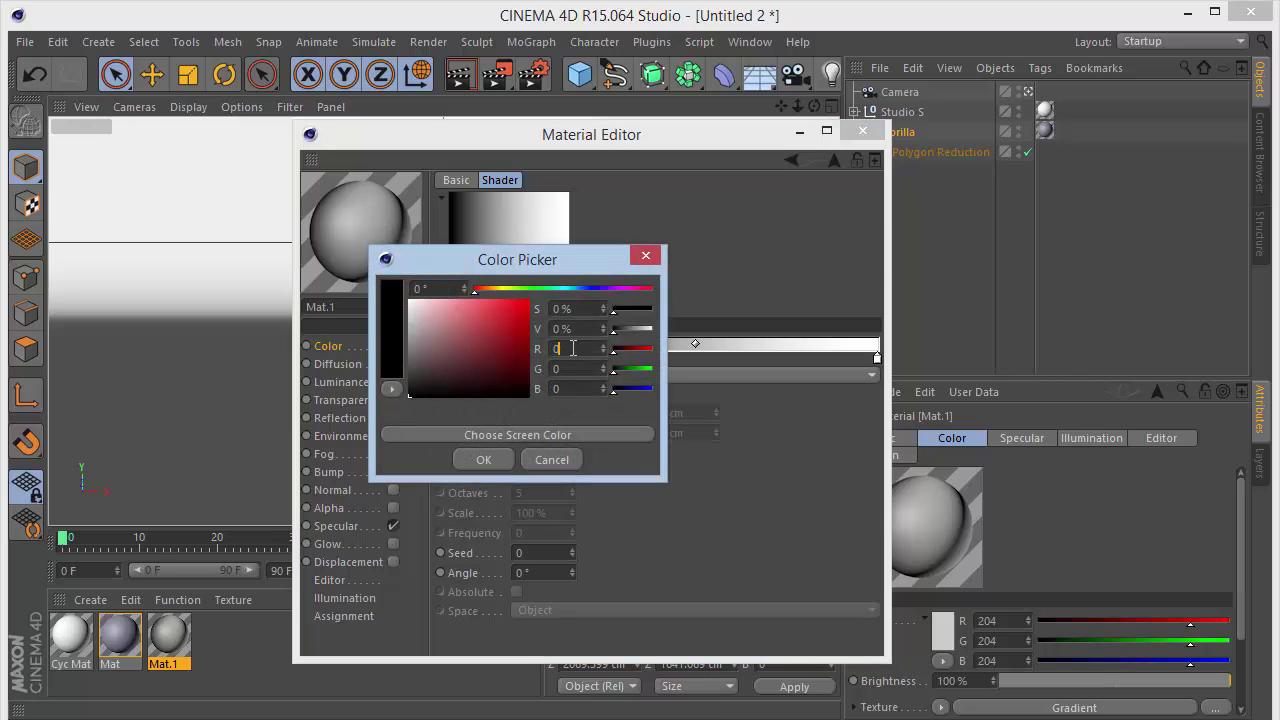
text(120)
key(Tab)
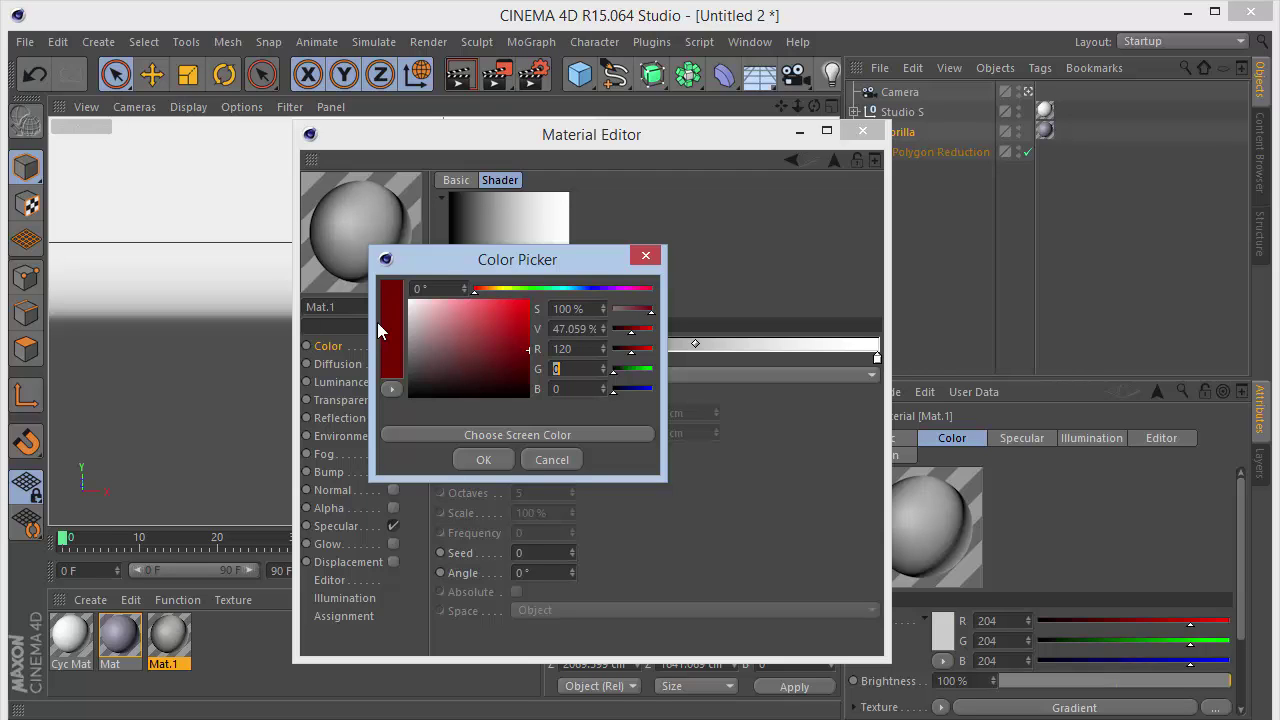
text(225)
key(Tab)
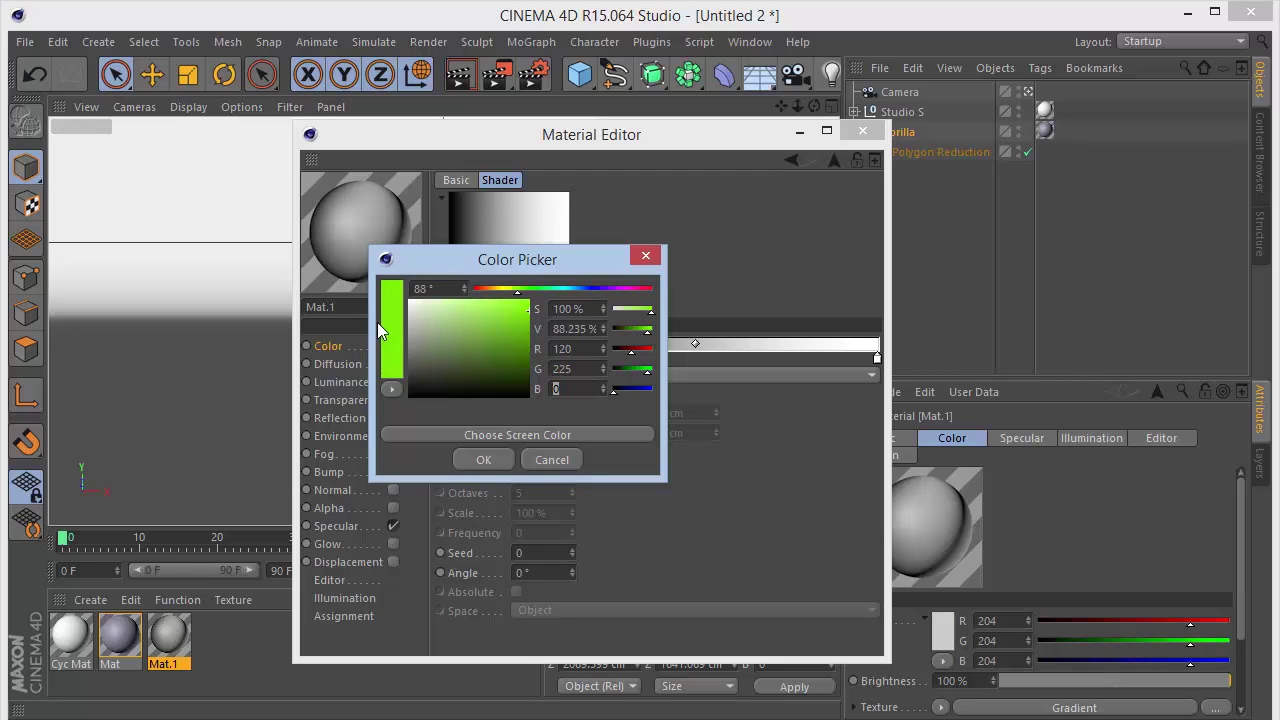
text(200)
key(Return)
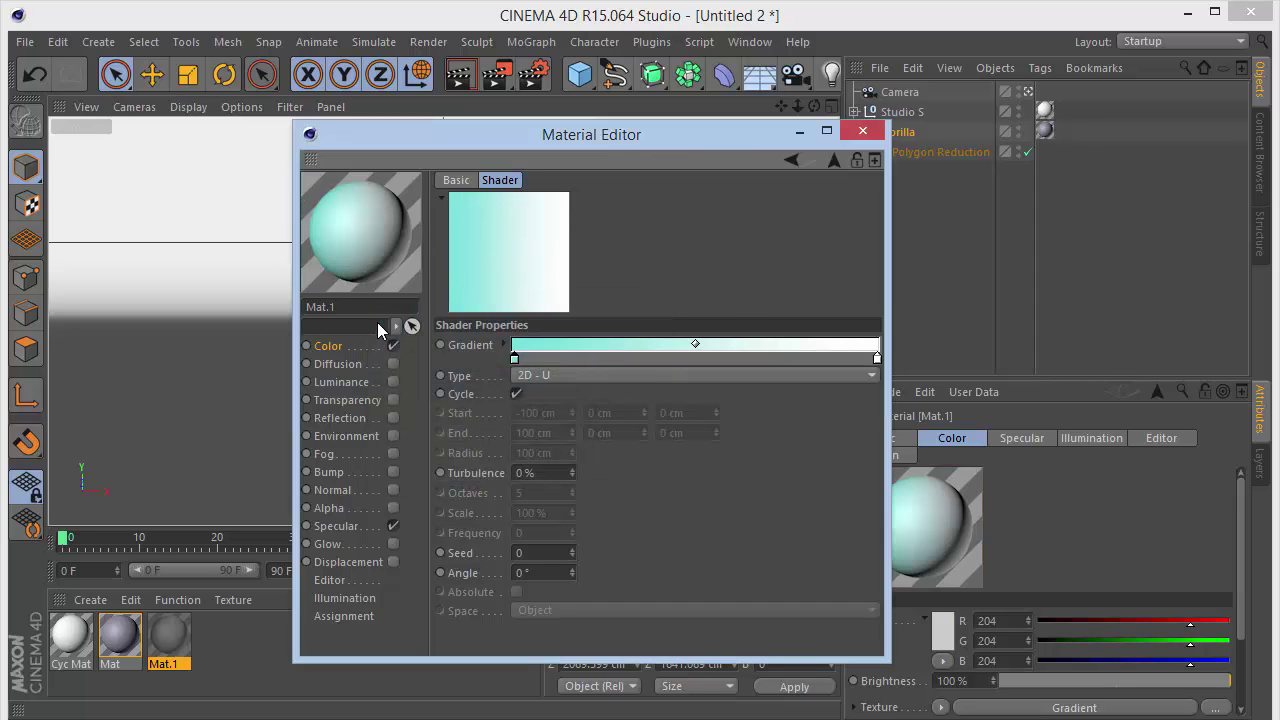
Set the gradient's white end knot to RGB 150, 150, 175 and close the Material Editor
double_click(877, 358)
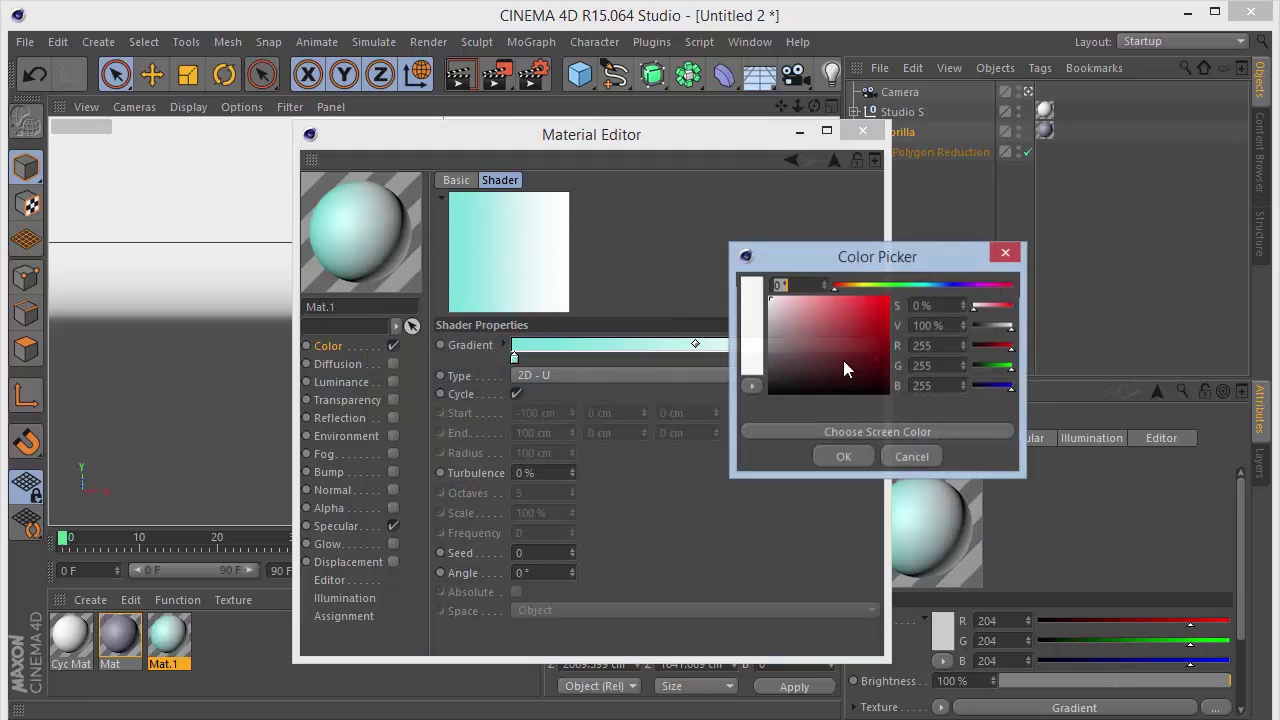
double_click(942, 345)
text(150)
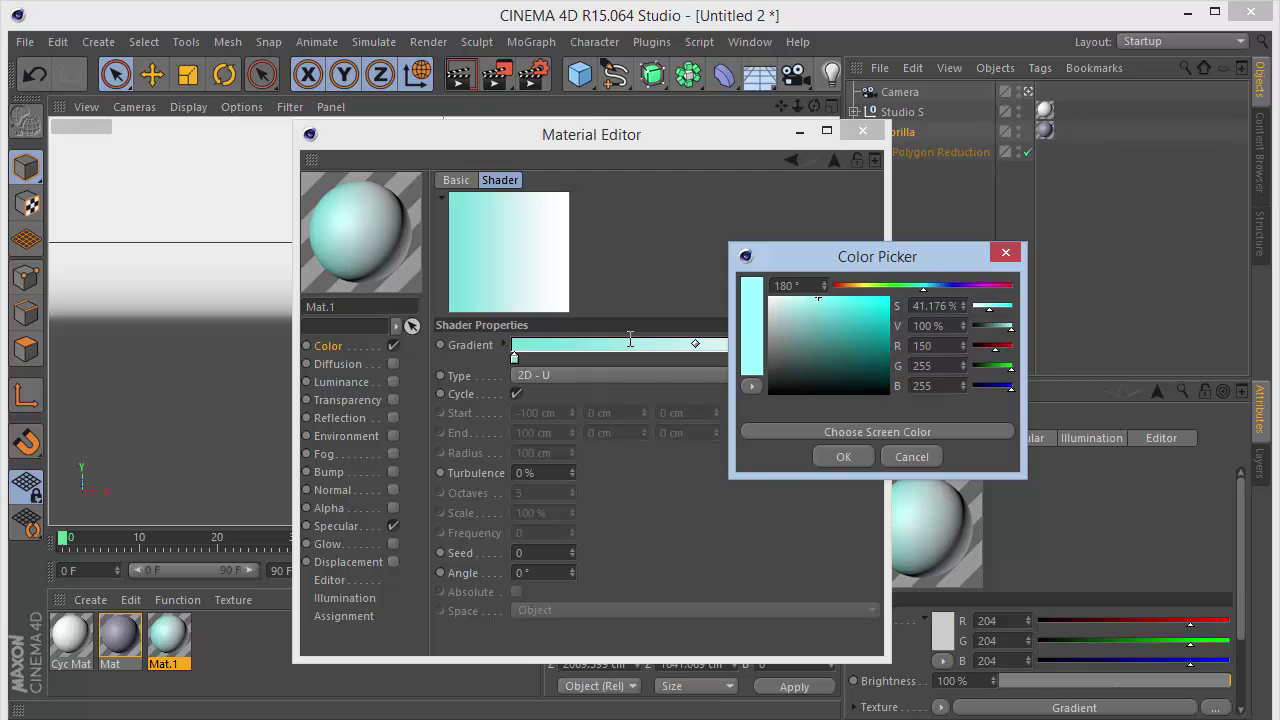
key(Tab)
text(150)
double_click(937, 366)
text(150)
key(Tab)
text(1)
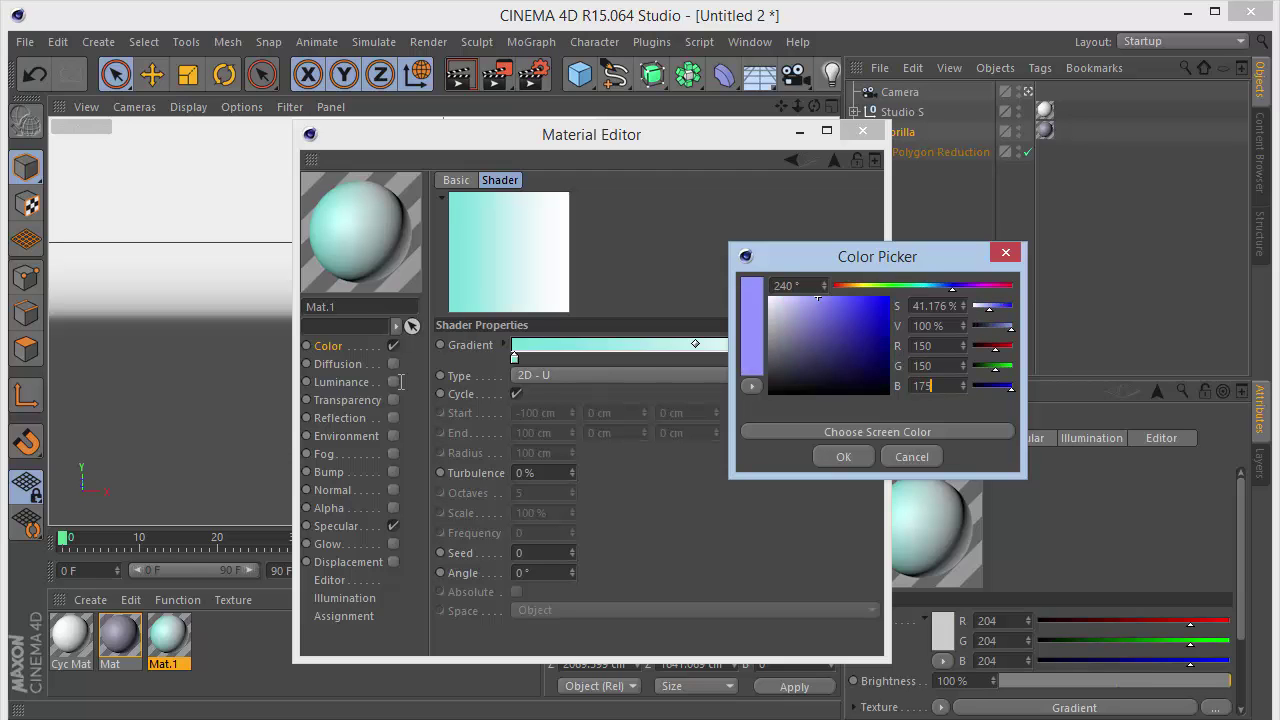
text(75)
key(Return)
click(862, 131)
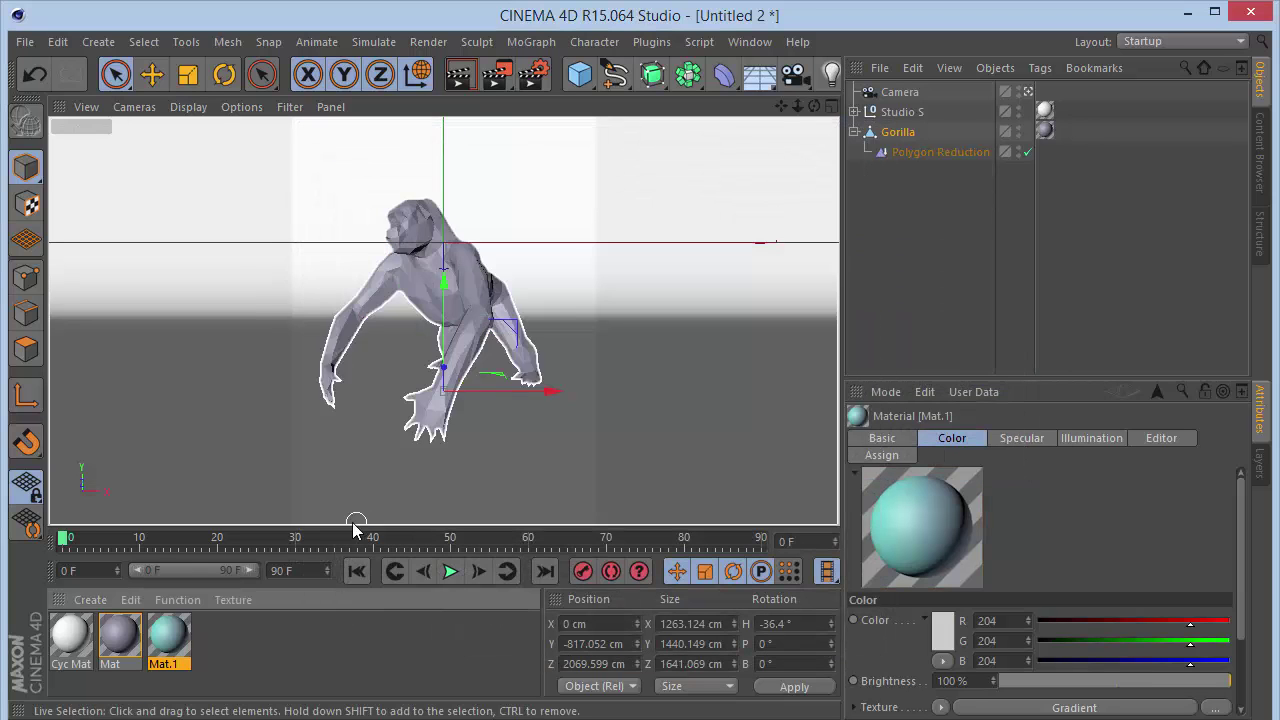
Replace the Studio S backdrop's material with Mat.1, delete the Cyc Mat material and clear the selection
drag(168, 640, 1044, 112)
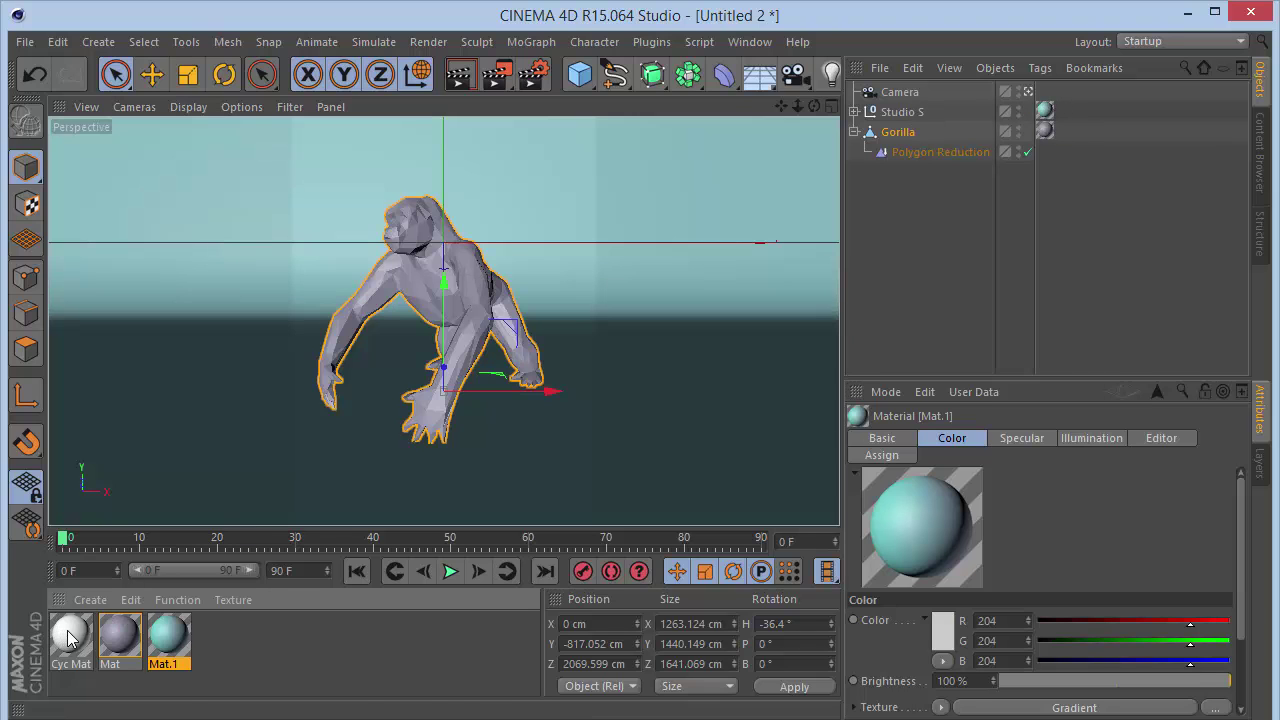
click(70, 640)
key(Delete)
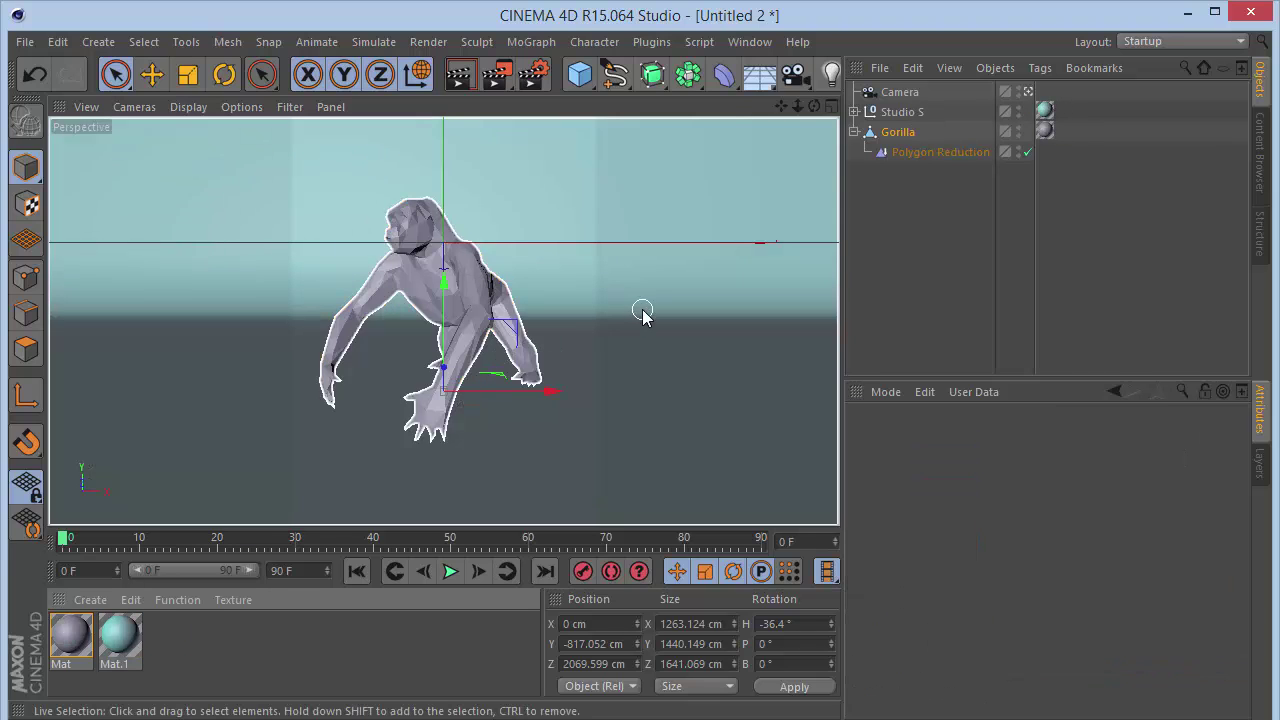
click(1068, 291)
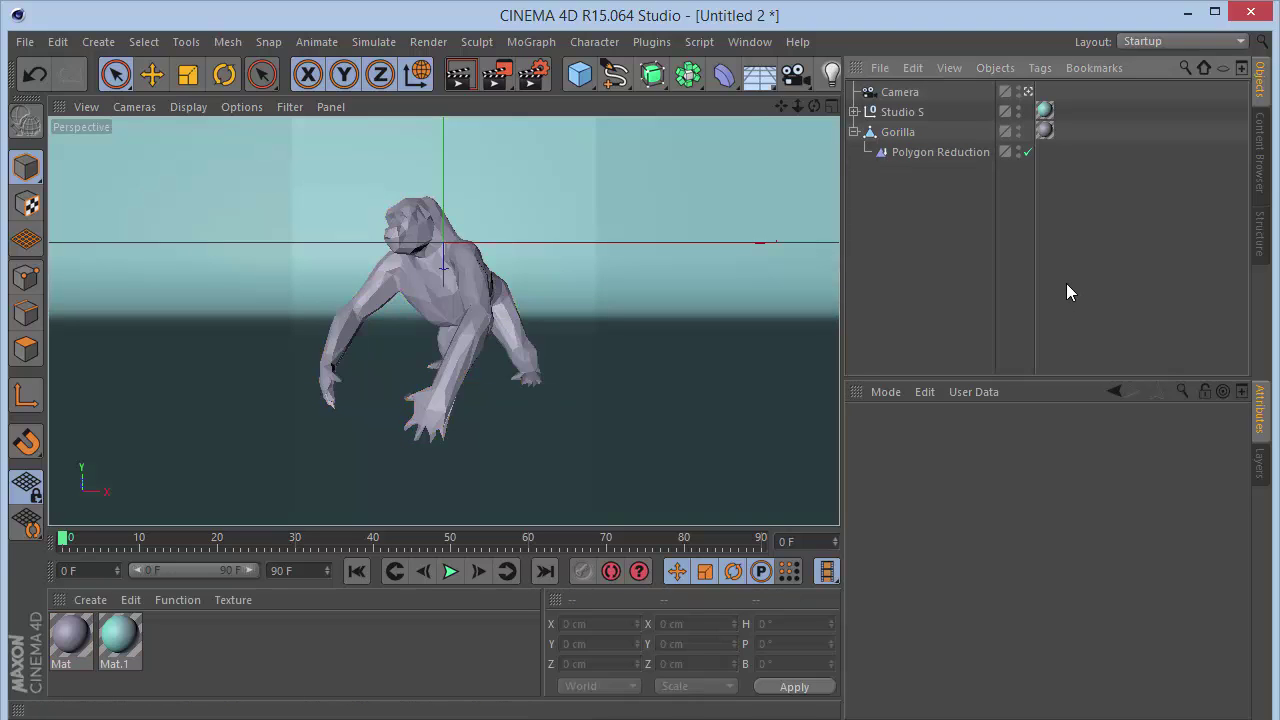
Add an area light to the scene and name it Teal
click(829, 76)
click(1029, 134)
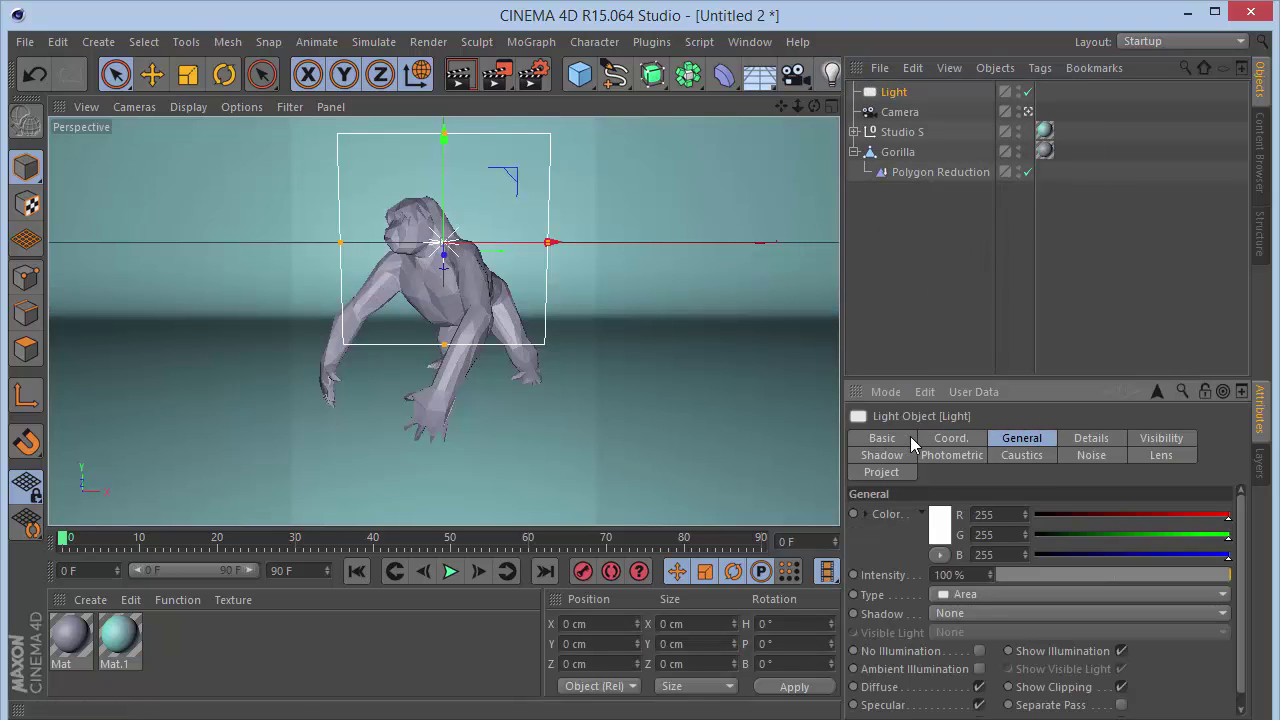
double_click(893, 92)
text(teal)
key(Return)
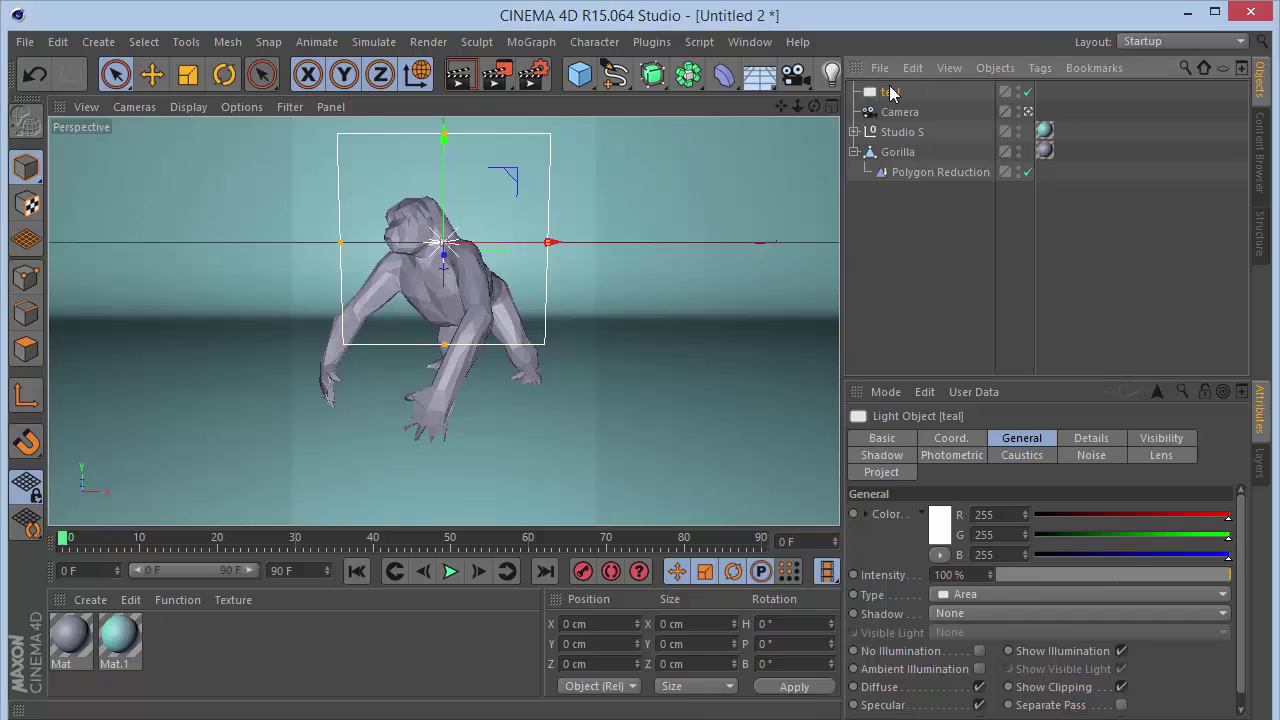
Tint the Teal light by setting the red value of its color to 150
drag(1018, 515, 962, 515)
text(150)
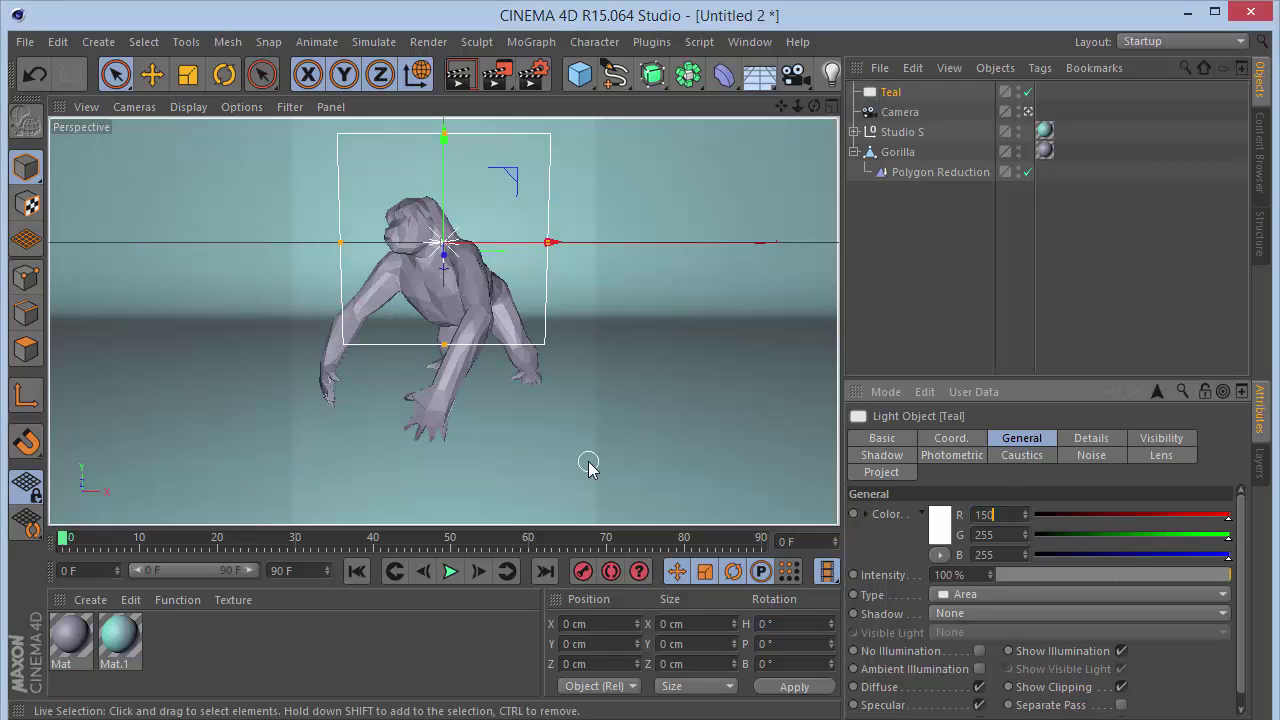
key(Return)
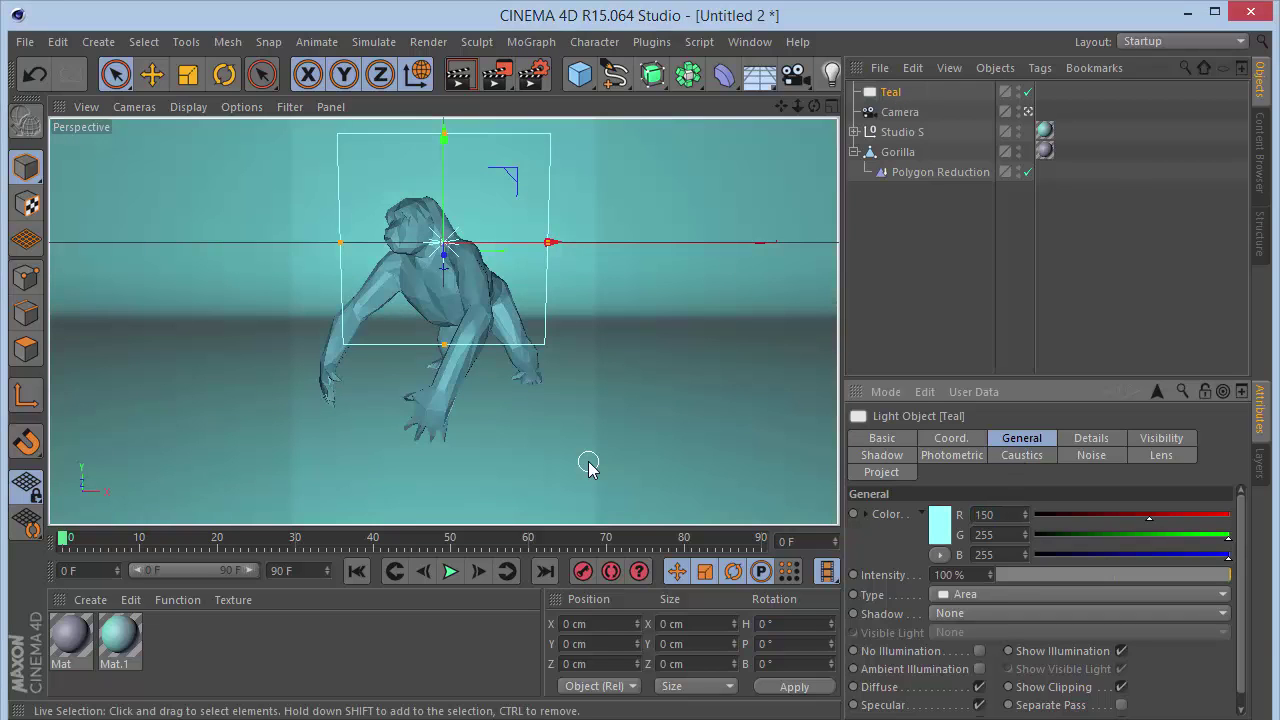
Enlarge the Teal area light's rectangle to 2000 cm in both Size X and Size Y
click(1085, 439)
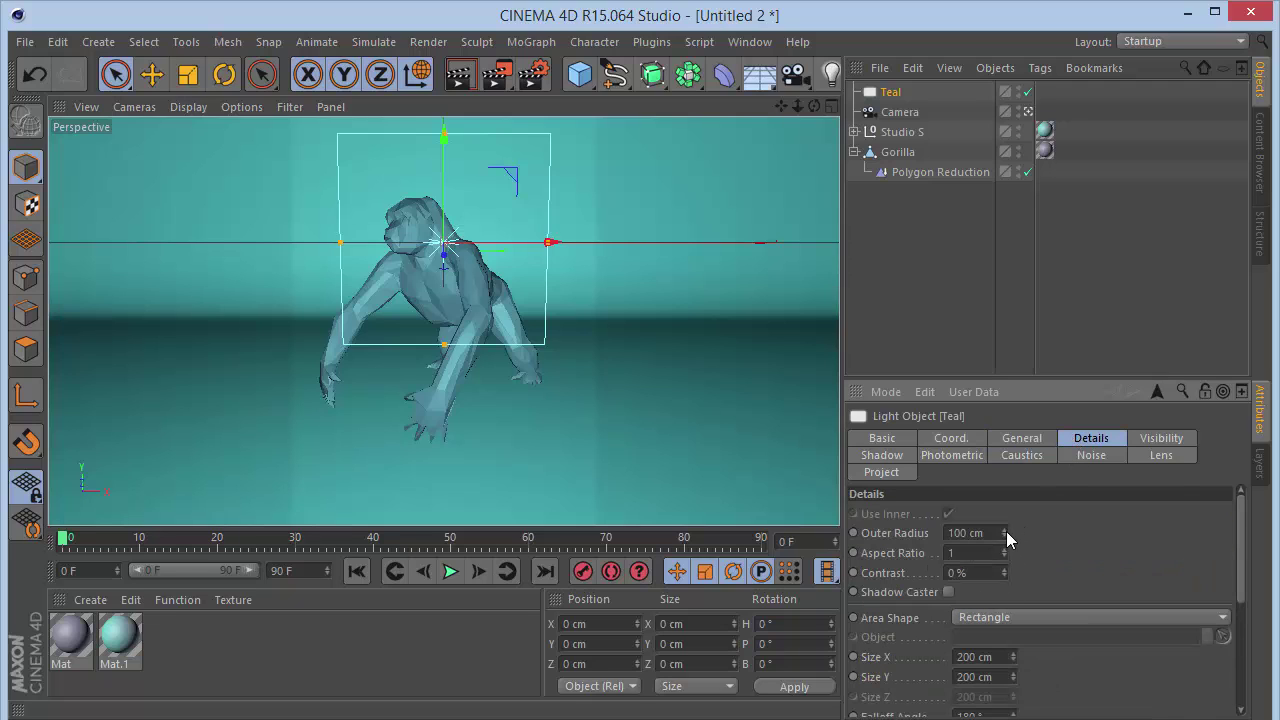
click(975, 657)
text(200)
key(Tab)
text(20)
key(Return)
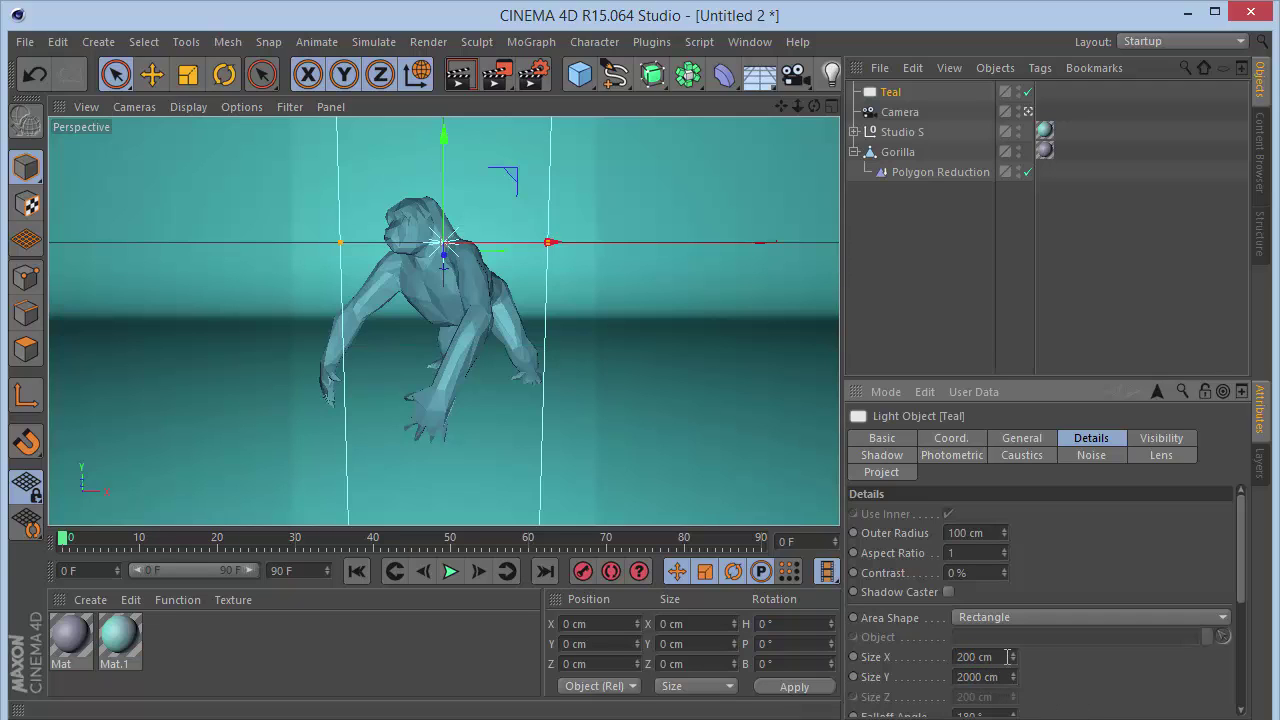
double_click(1008, 656)
text(2000)
key(Return)
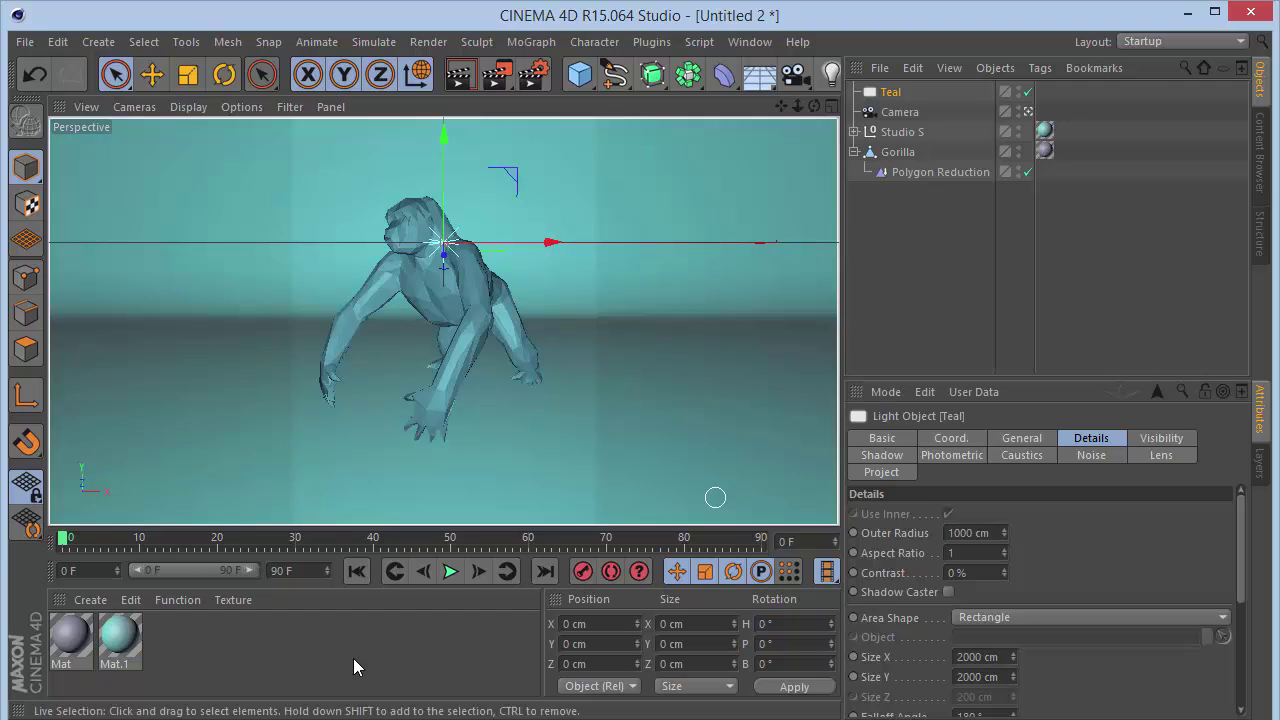
Position the Teal light at Y 830 cm and Z -1170 cm
click(951, 442)
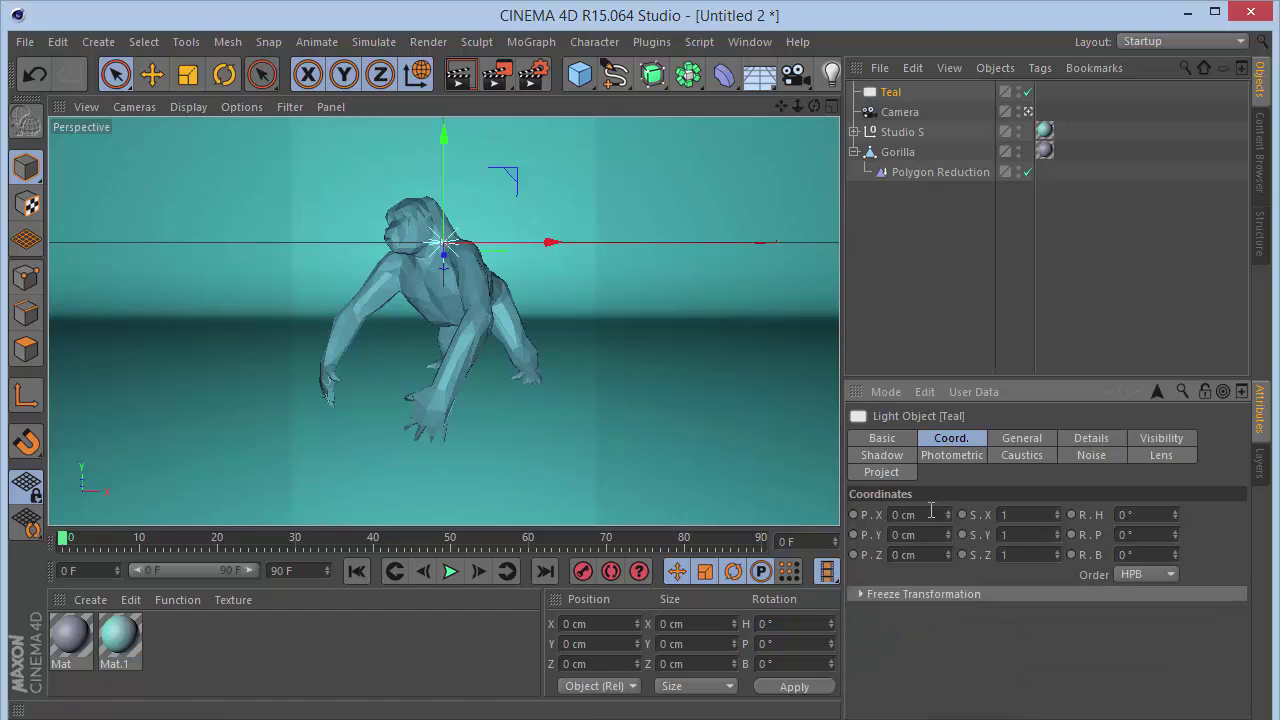
text(83)
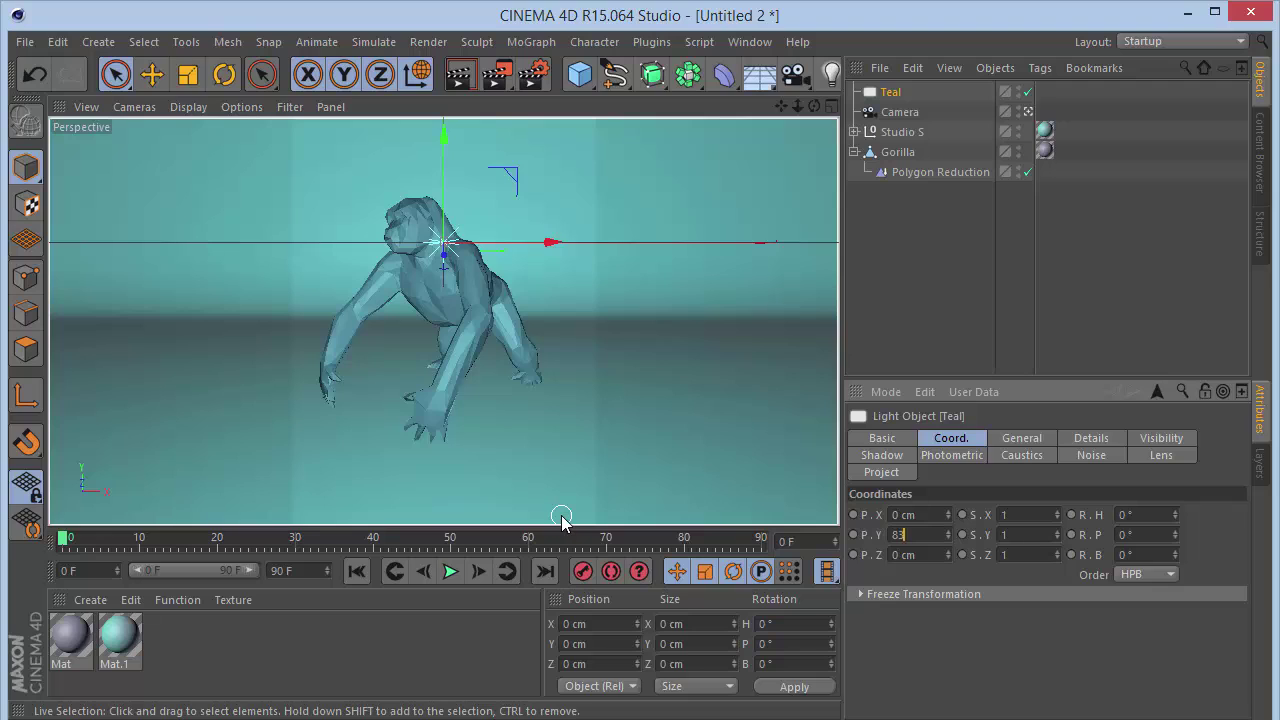
text(0)
key(Tab)
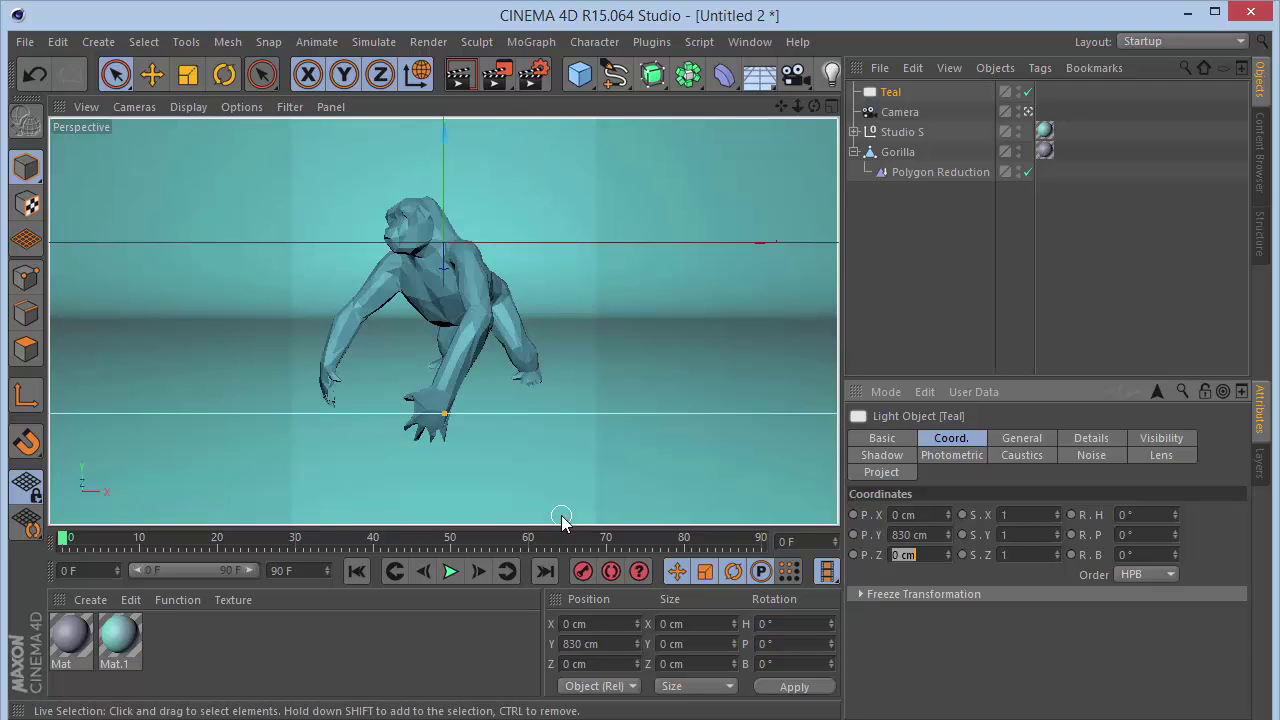
key(BackSpace)
Scale the Studio S backdrop down uniformly so it still fills the camera view, then deselect it
click(1028, 111)
mouse_move(814, 106)
mouse_down()
mouse_move(614, 142)
mouse_move(812, 110)
mouse_up()
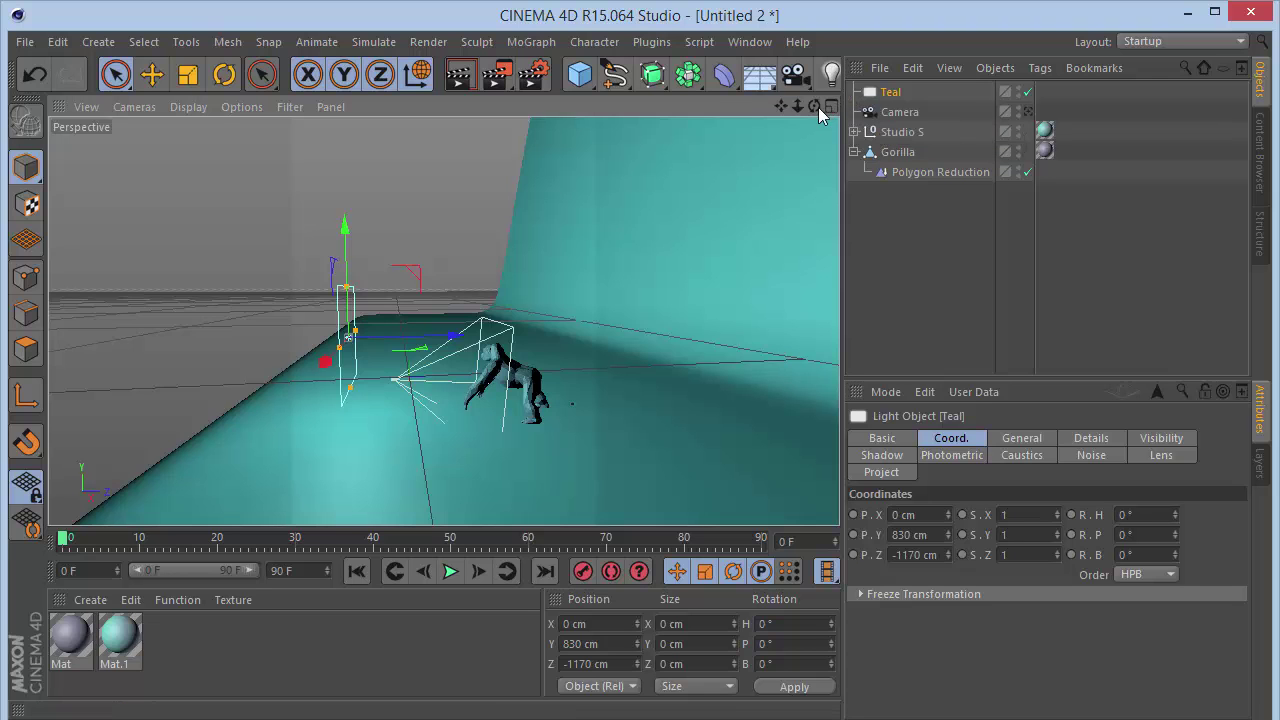
drag(817, 107, 786, 109)
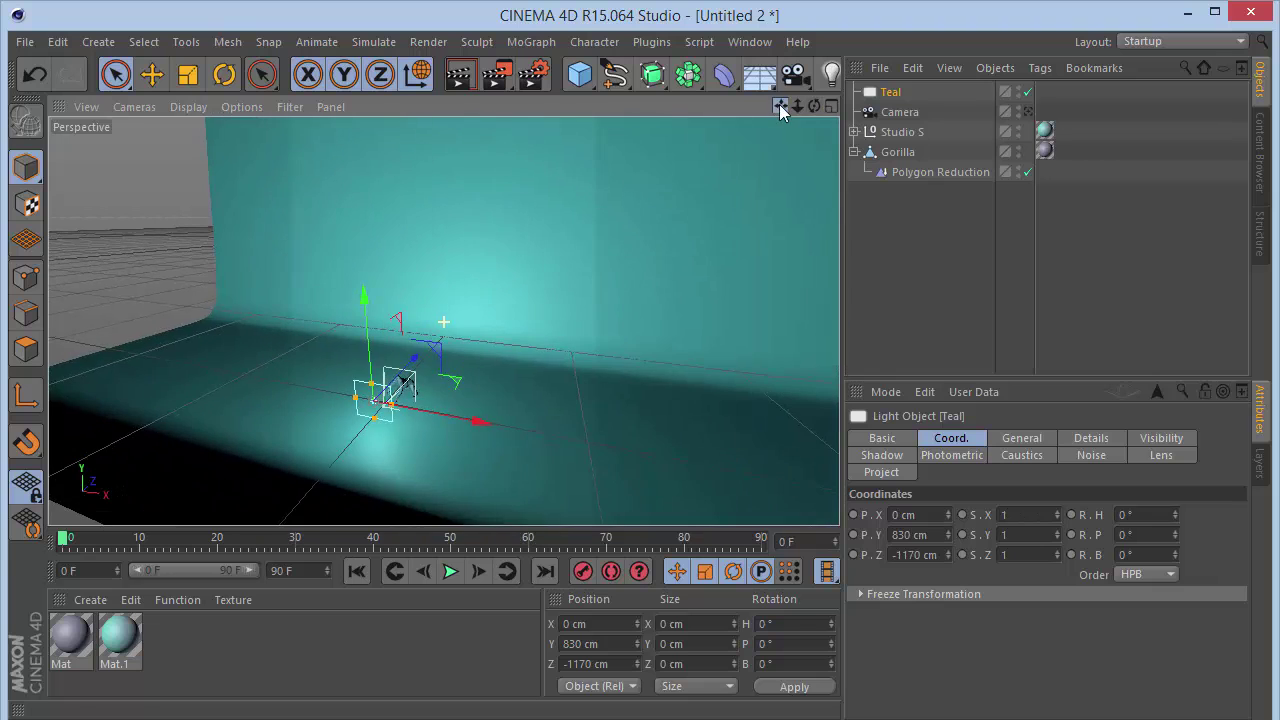
click(902, 132)
key(t)
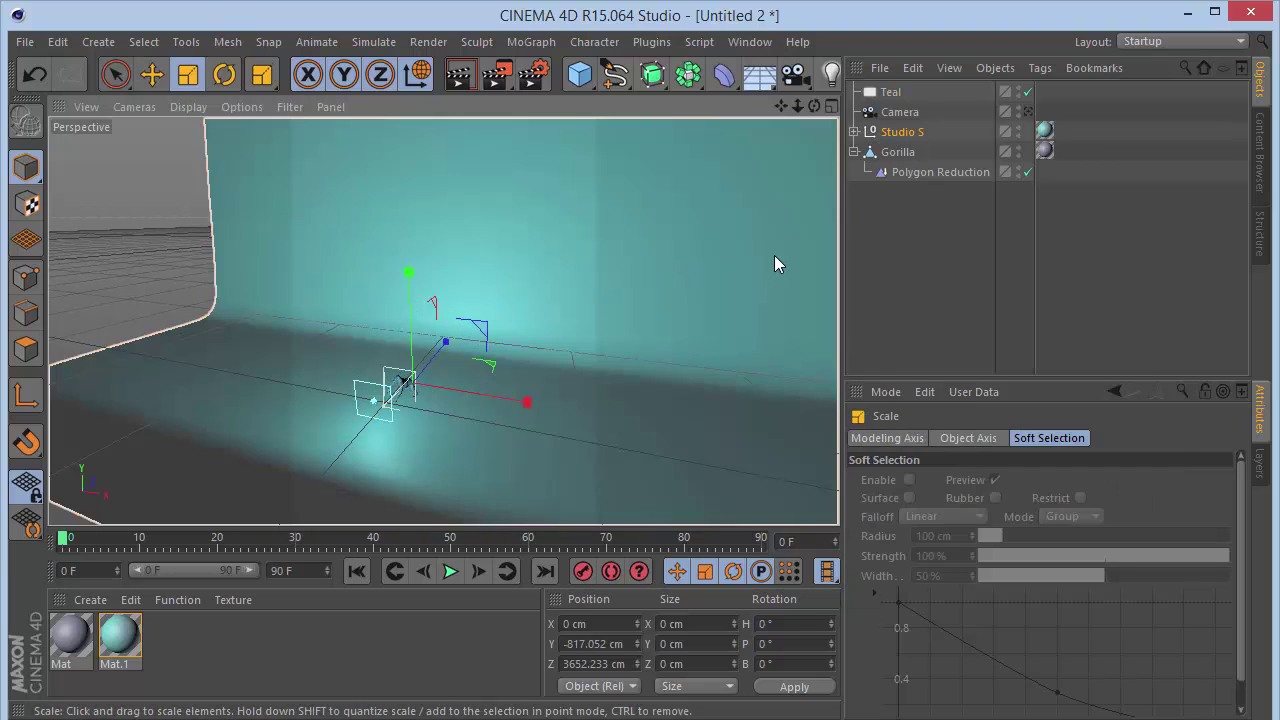
drag(777, 263, 266, 422)
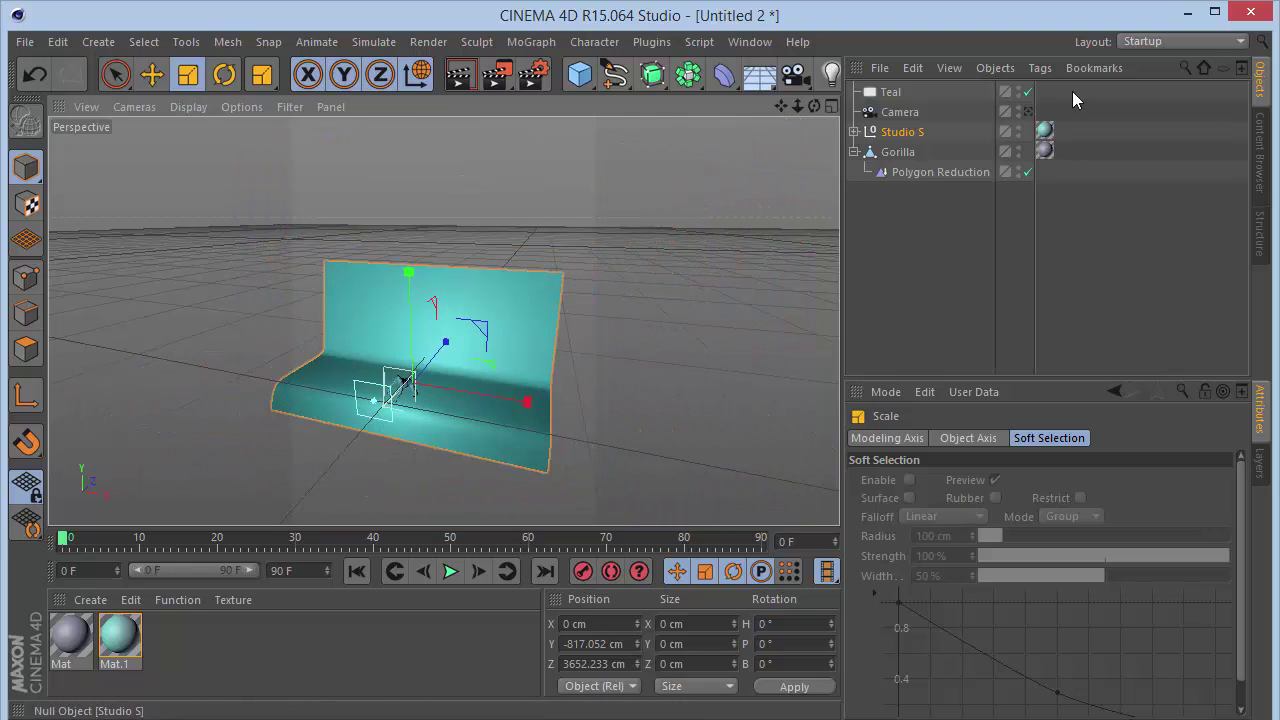
click(1024, 111)
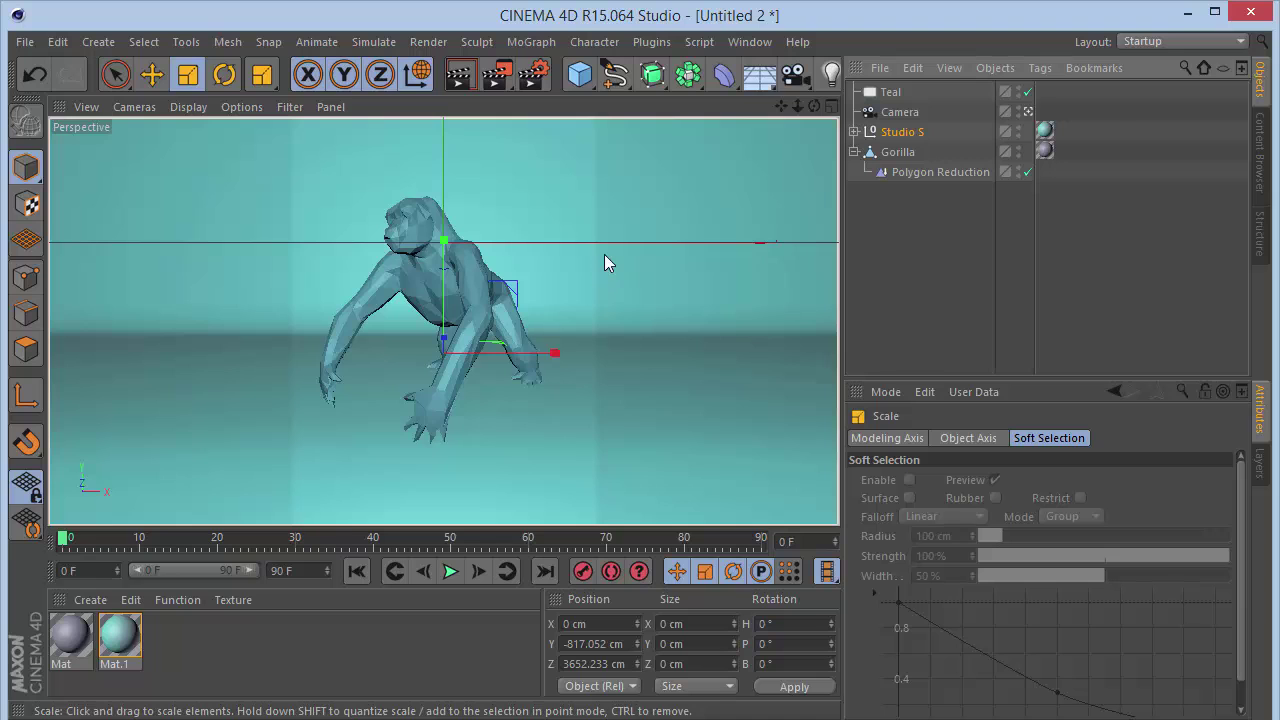
mouse_move(606, 260)
mouse_down()
mouse_move(700, 256)
mouse_move(605, 257)
mouse_up()
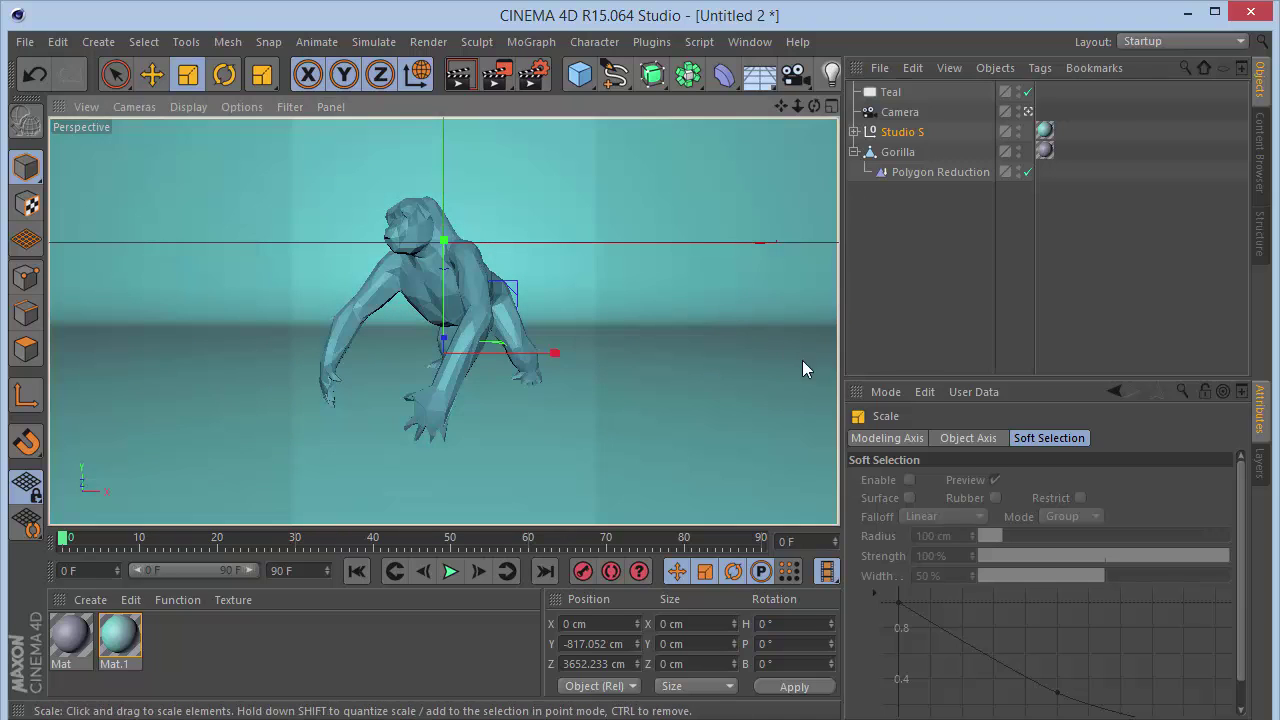
click(974, 273)
Duplicate the Teal light and rename the copy White
click(890, 92)
key(ctrl+c)
key(ctrl+v)
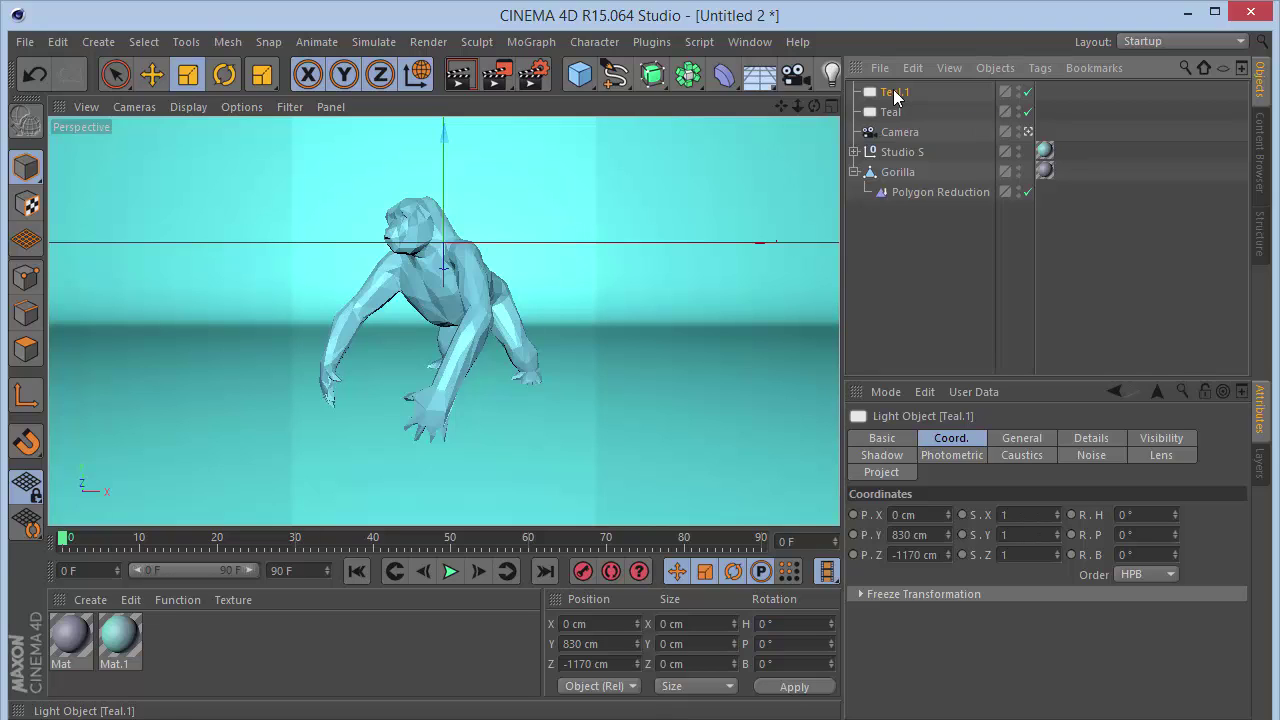
mouse_move(895, 93)
mouse_down()
mouse_move(914, 111)
mouse_move(897, 96)
mouse_up()
double_click(896, 93)
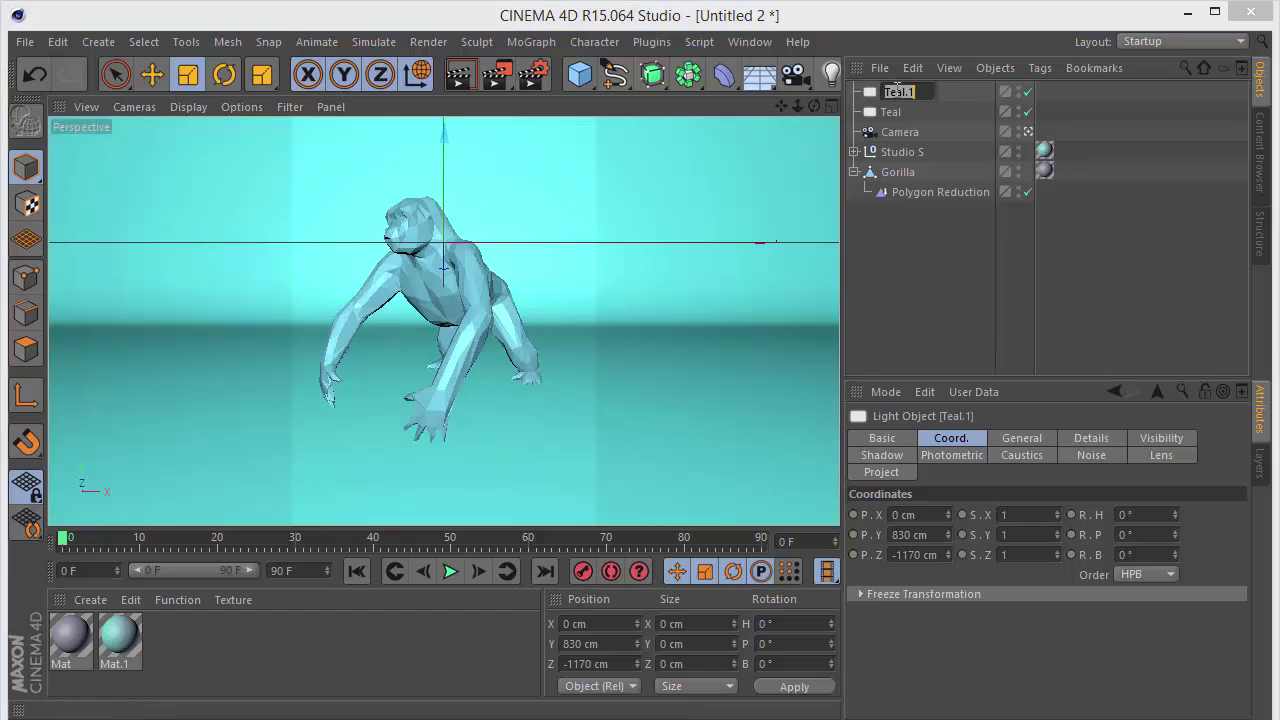
text(White)
key(Return)
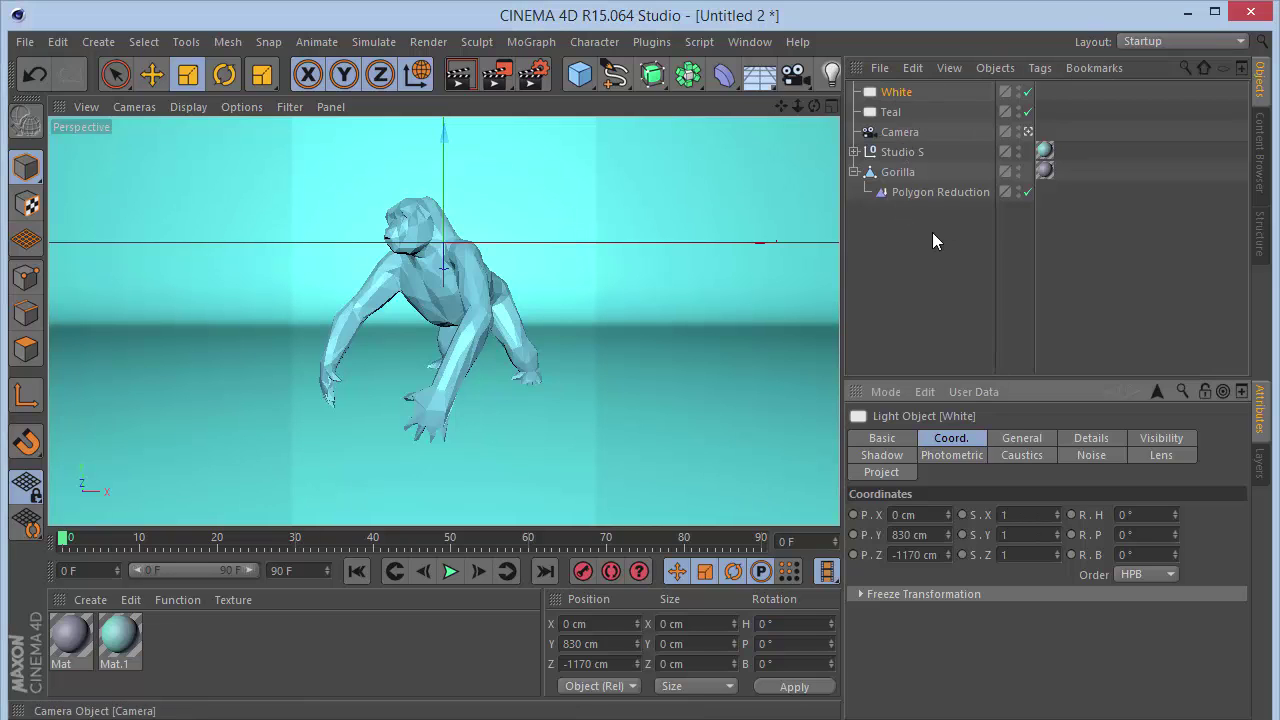
Set the White light's colour to pure white with R 255 and its intensity to 150%
click(1006, 440)
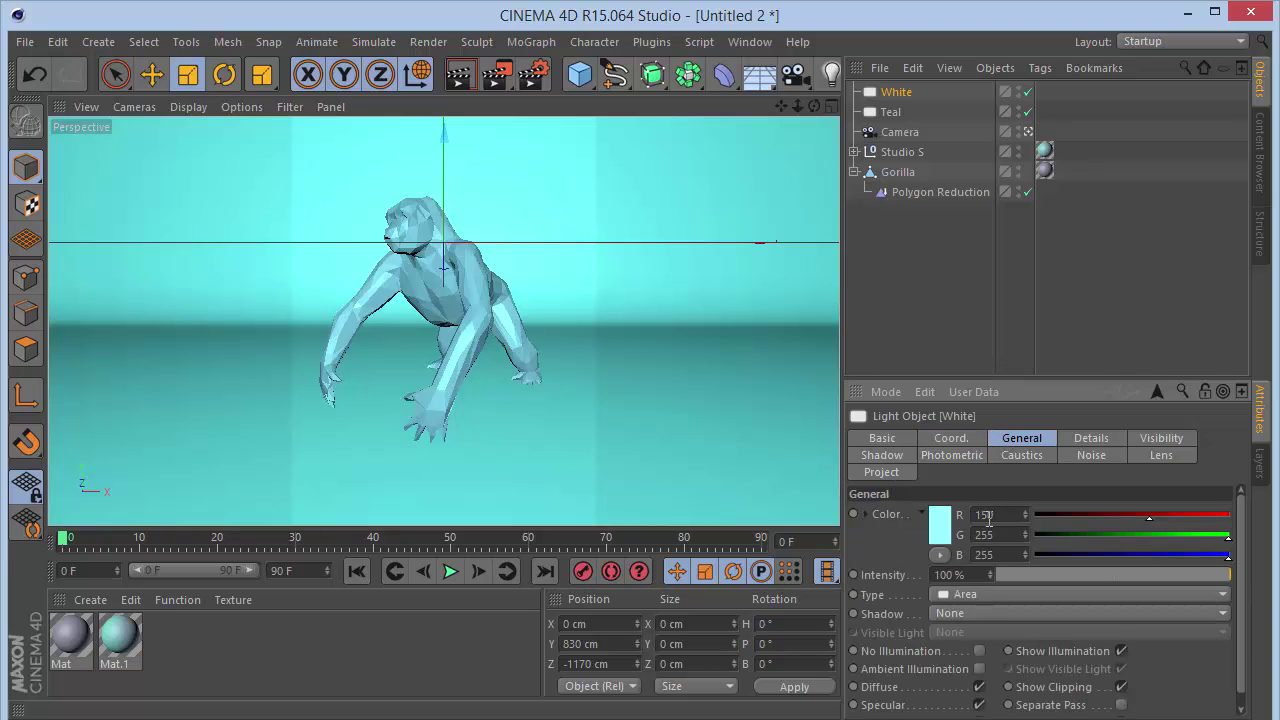
drag(1112, 518, 1272, 514)
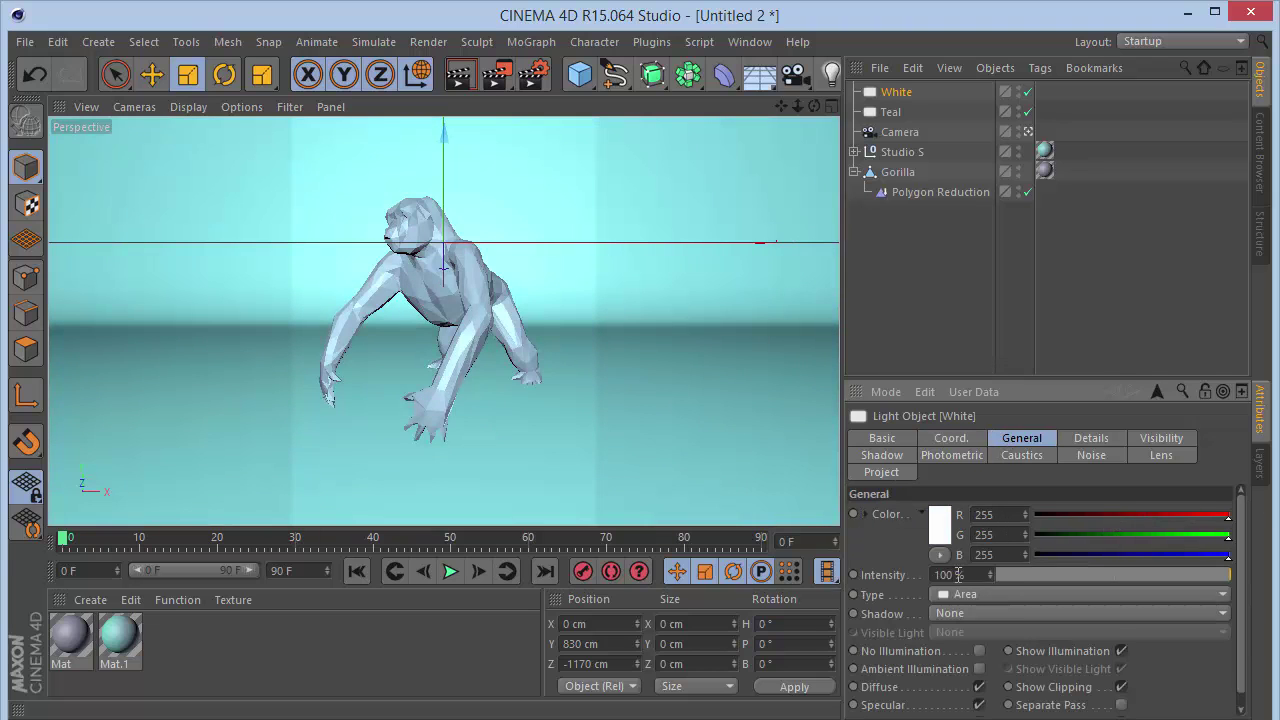
text(150)
key(Return)
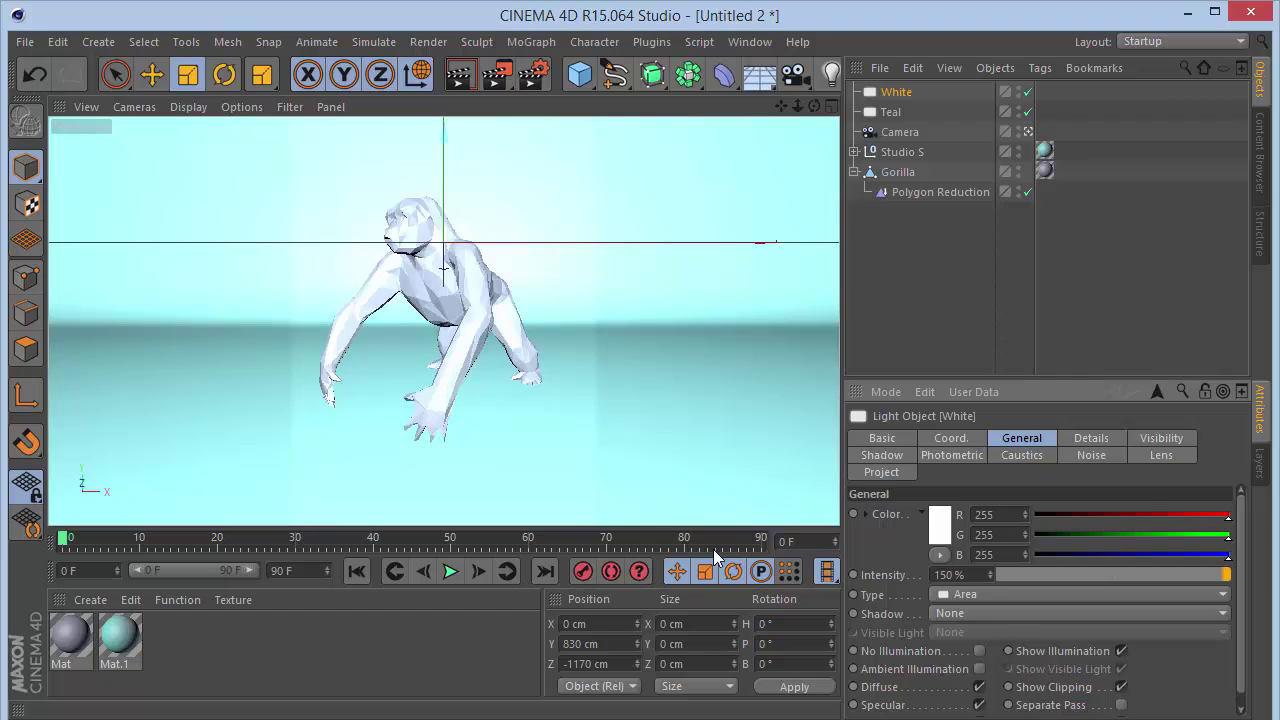
Keep the White light's type as Area and set its shadow to Area
click(979, 593)
click(971, 604)
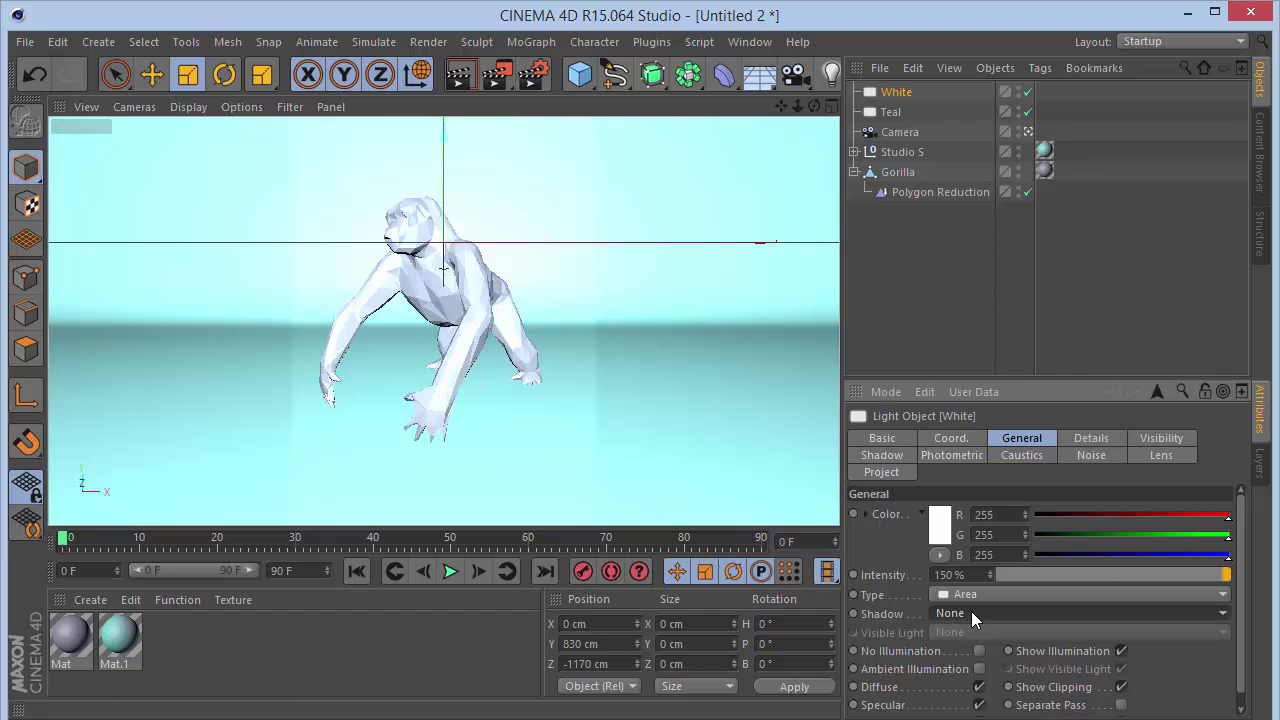
click(971, 612)
click(966, 695)
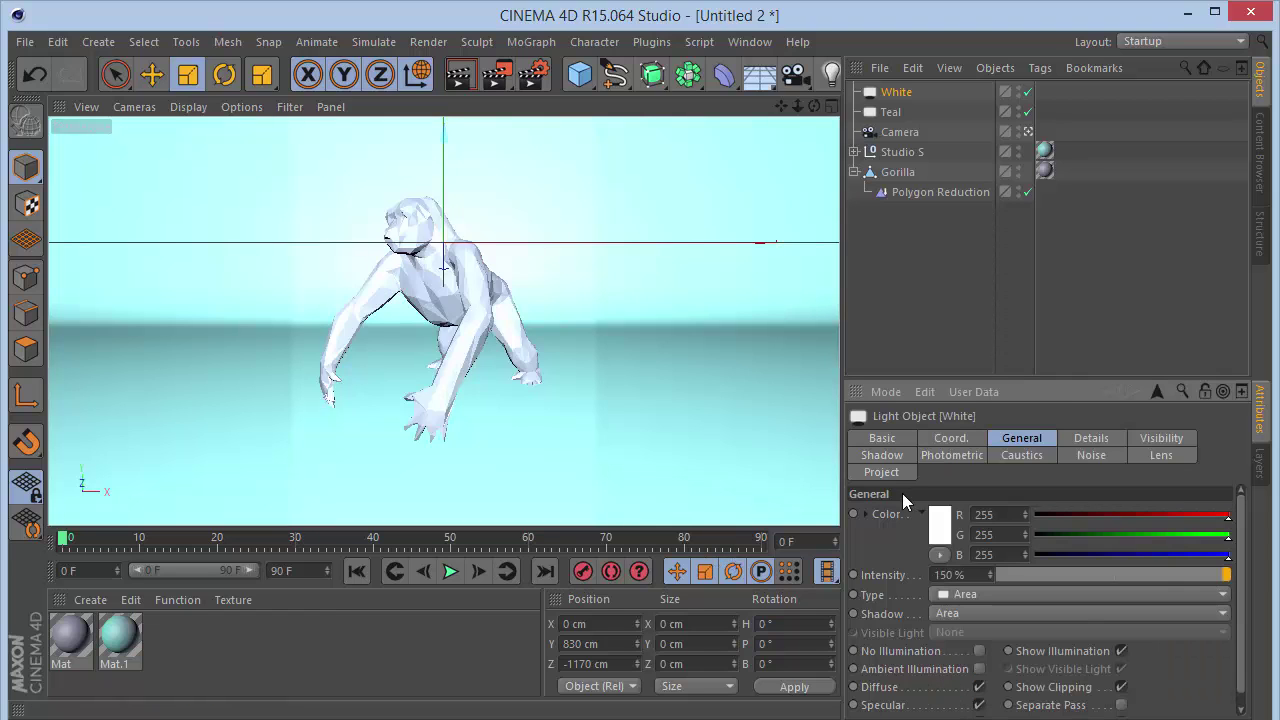
Place the White light at Y 3500 cm and Z 60 cm, rotated to pitch -60° and bank 90°
click(951, 446)
double_click(912, 534)
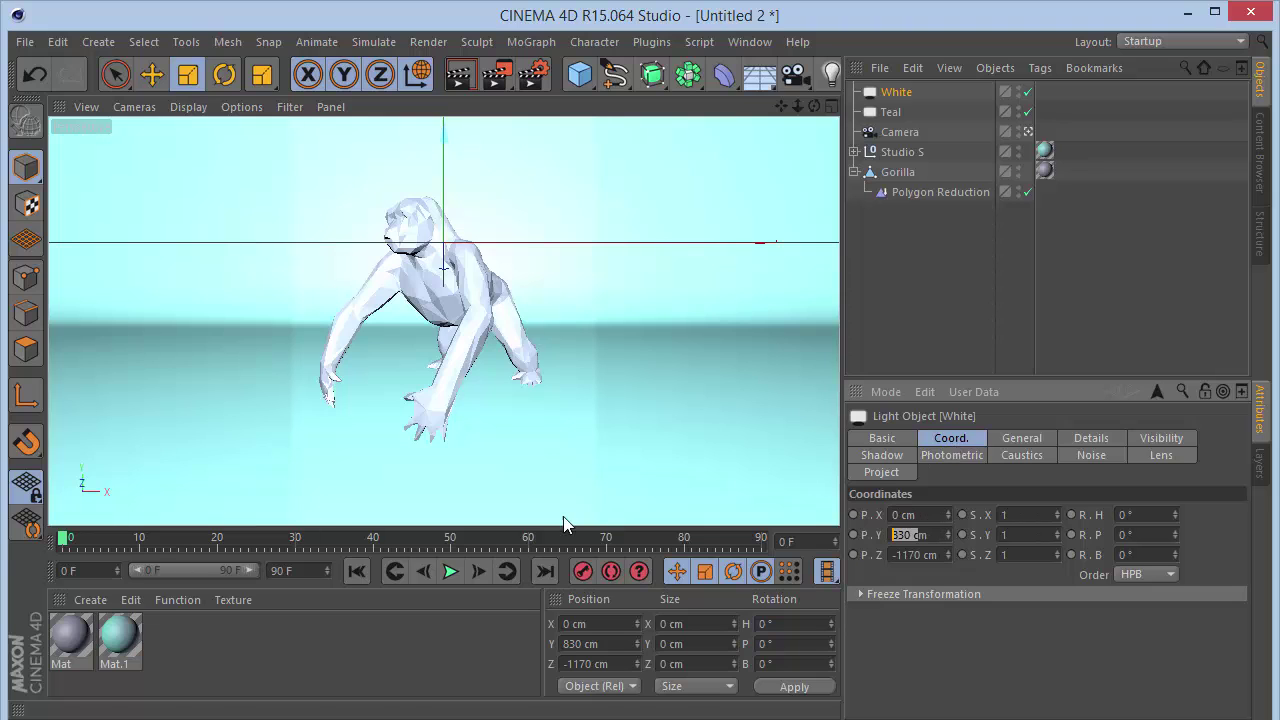
text(3500)
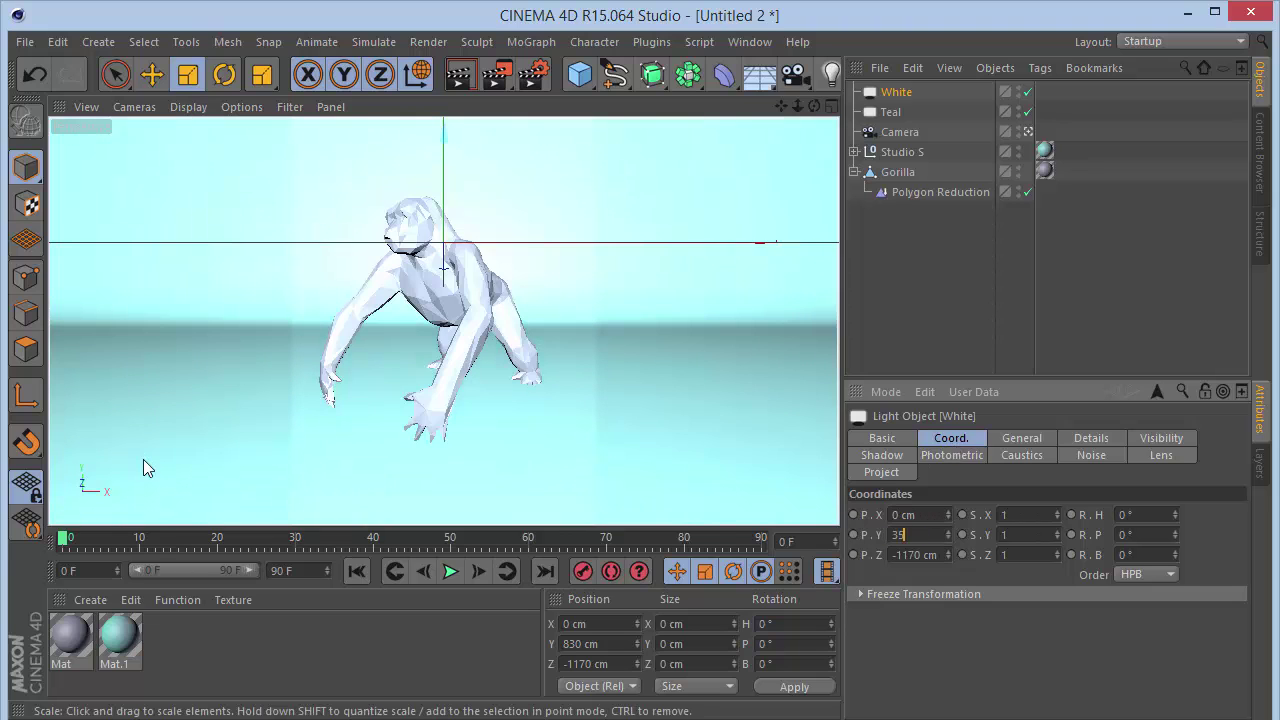
key(Return)
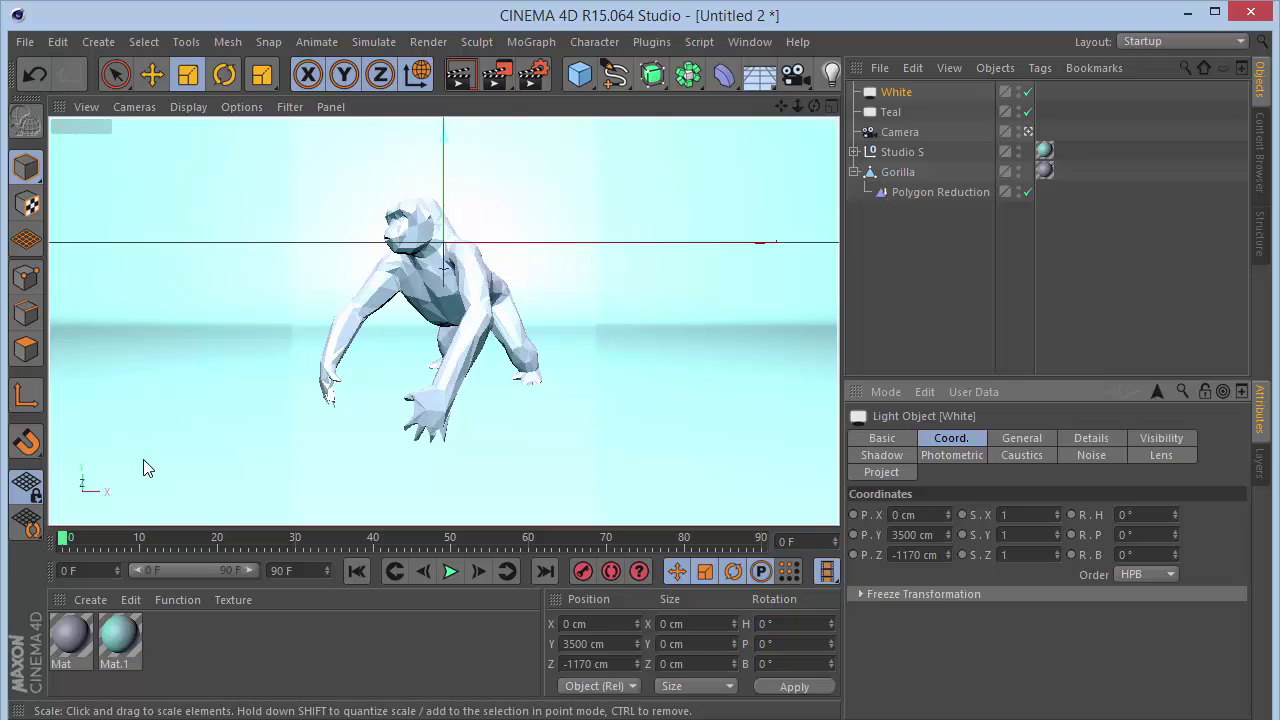
double_click(896, 556)
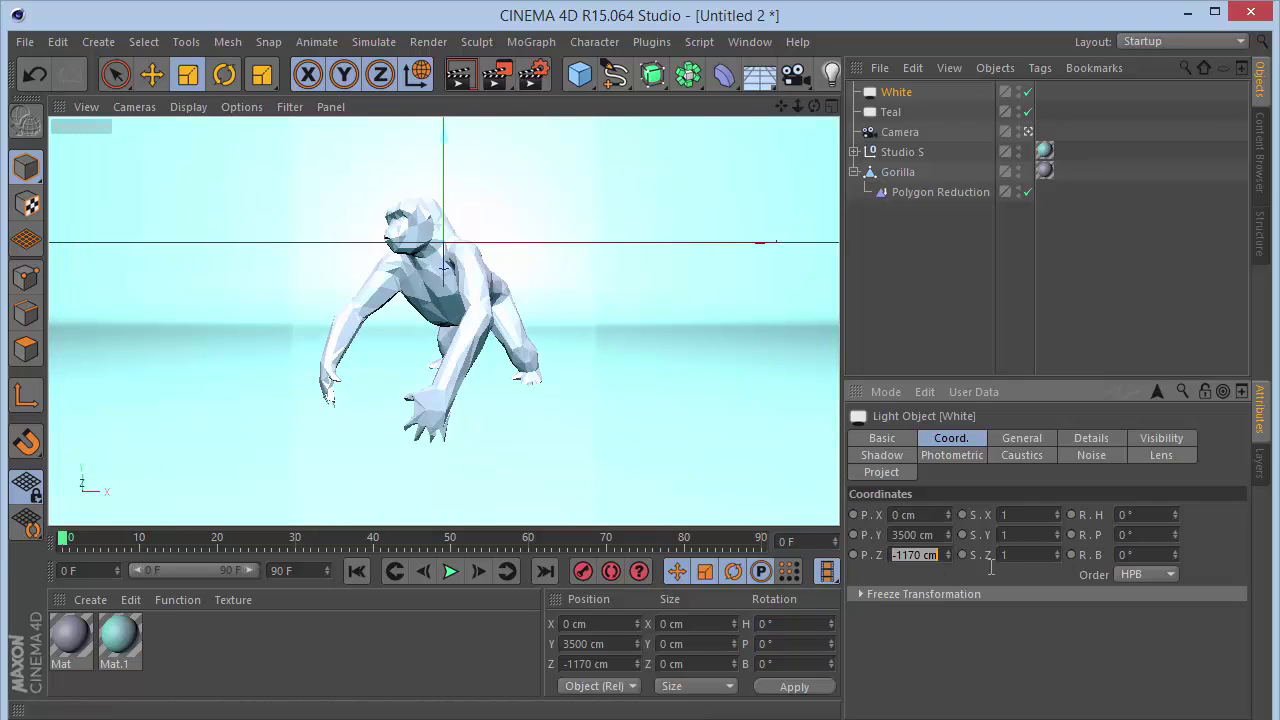
text(60)
key(Tab)
key(Tab)
key(Tab)
key(Tab)
key(Tab)
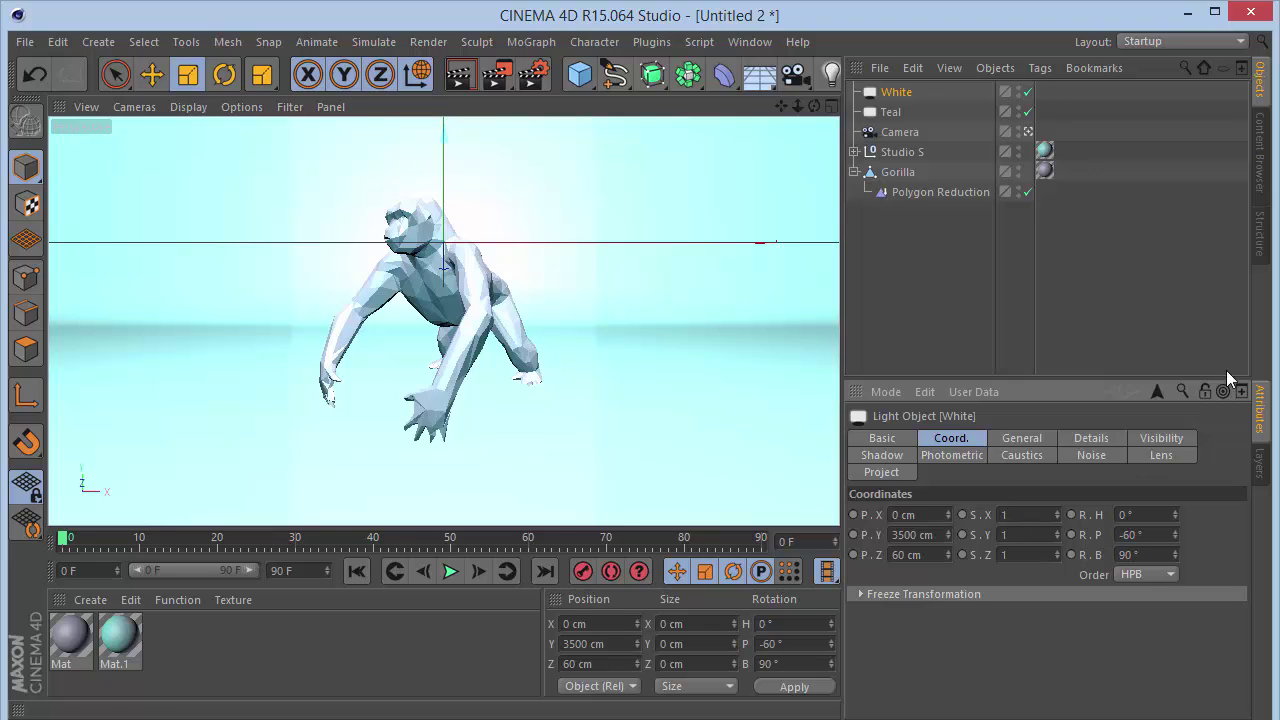
Leave the scene camera's view, then duplicate the White light and rename the copy Red
click(1028, 131)
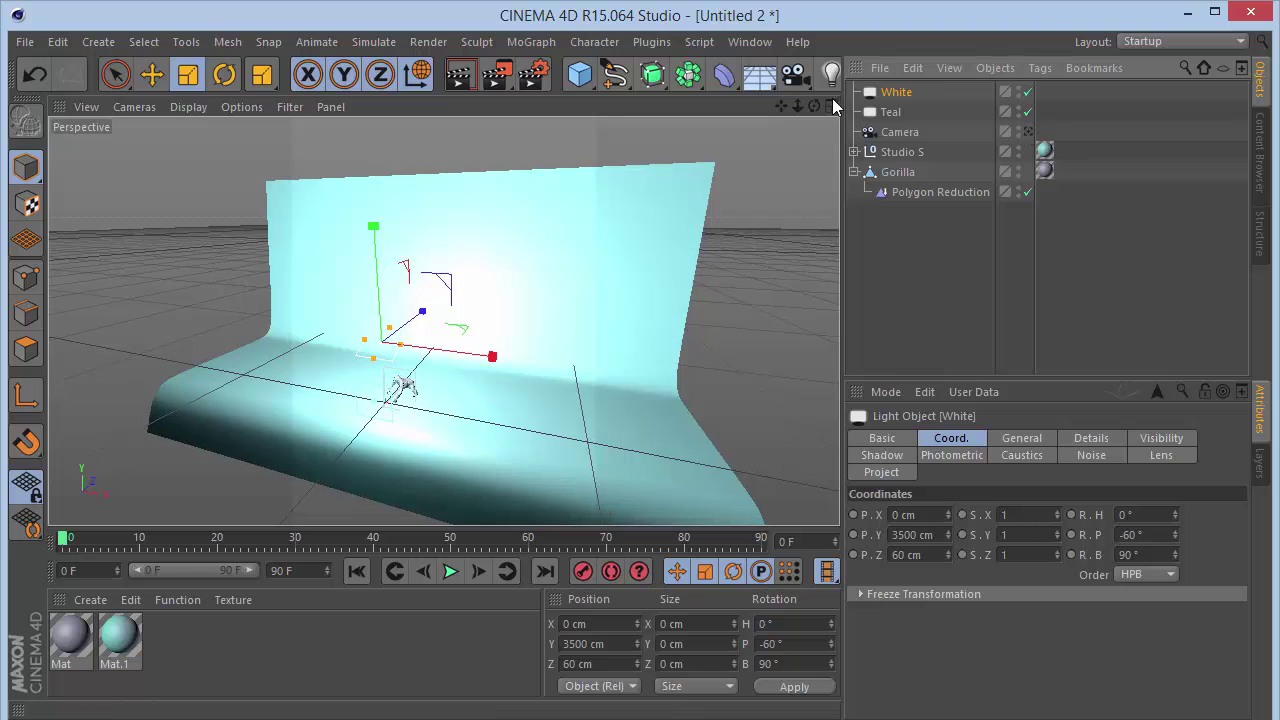
mouse_move(814, 105)
mouse_down()
mouse_move(665, 112)
mouse_move(865, 107)
mouse_move(786, 108)
mouse_move(583, 55)
mouse_move(803, 108)
mouse_move(880, 108)
mouse_move(828, 108)
mouse_up()
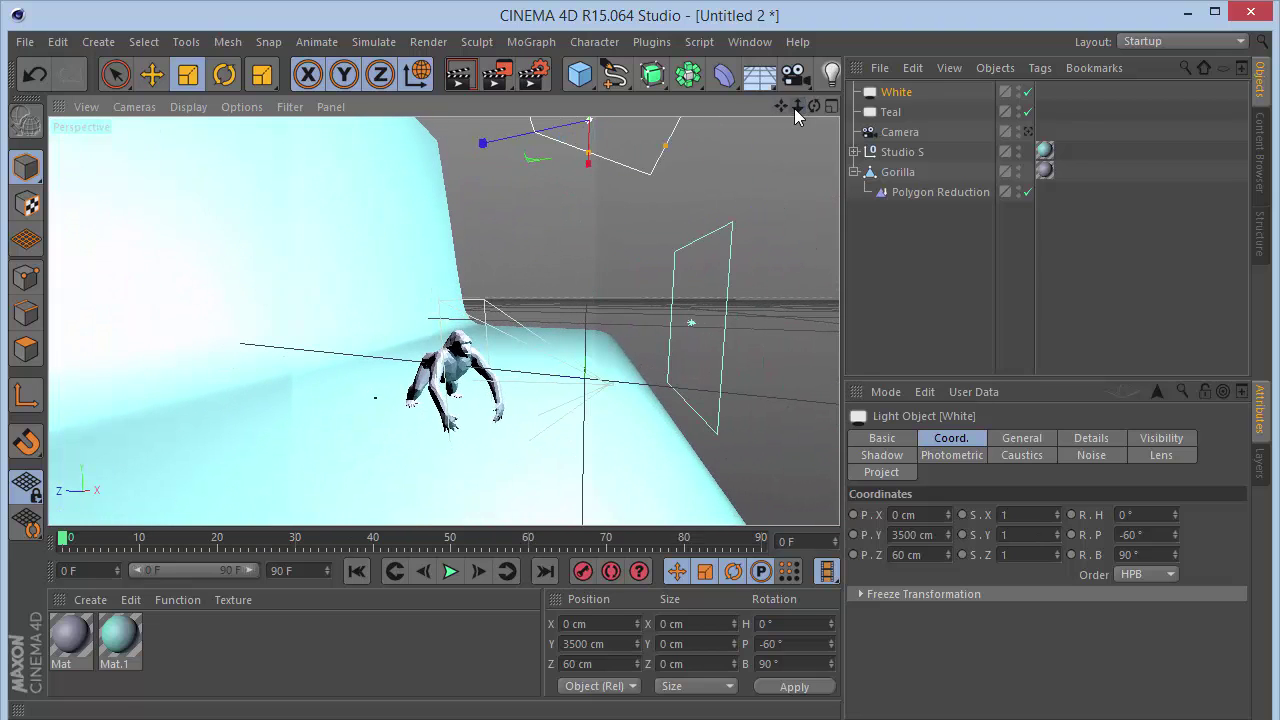
click(896, 95)
key(ctrl+c)
key(ctrl+v)
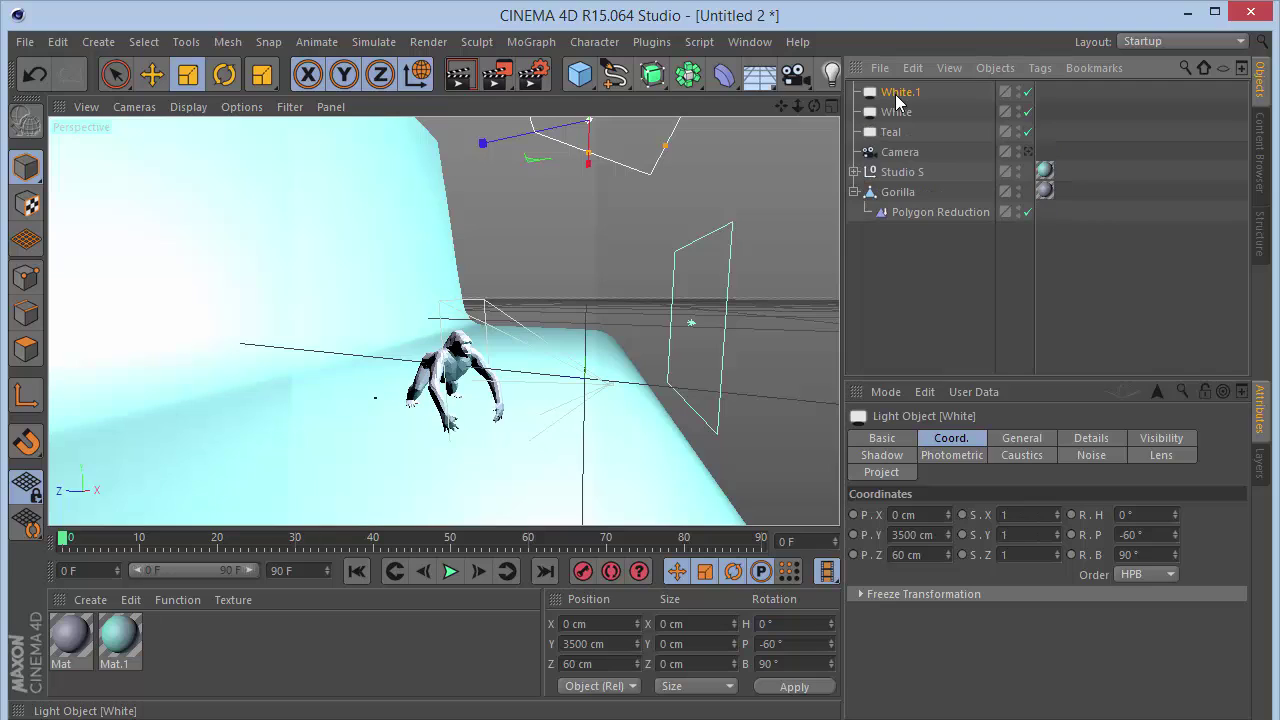
double_click(896, 93)
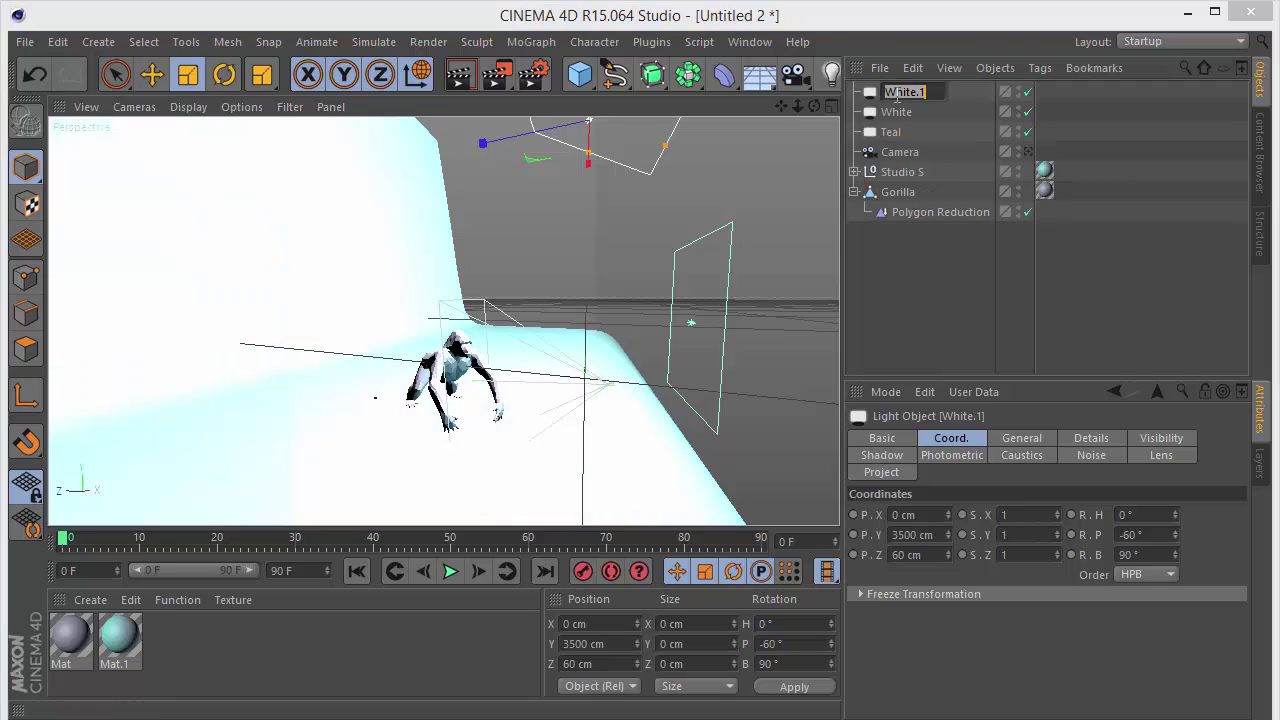
text(Red)
key(Return)
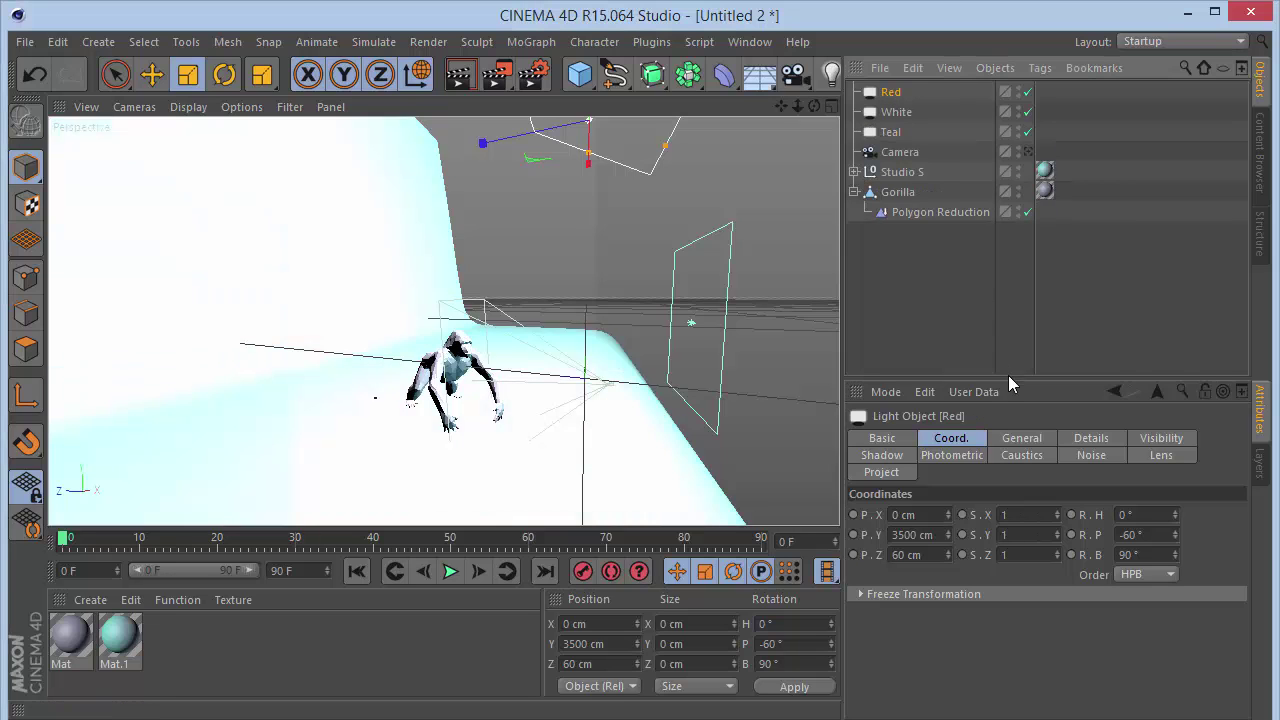
Set the Red light's intensity to 100% and its shadow to None
click(1012, 441)
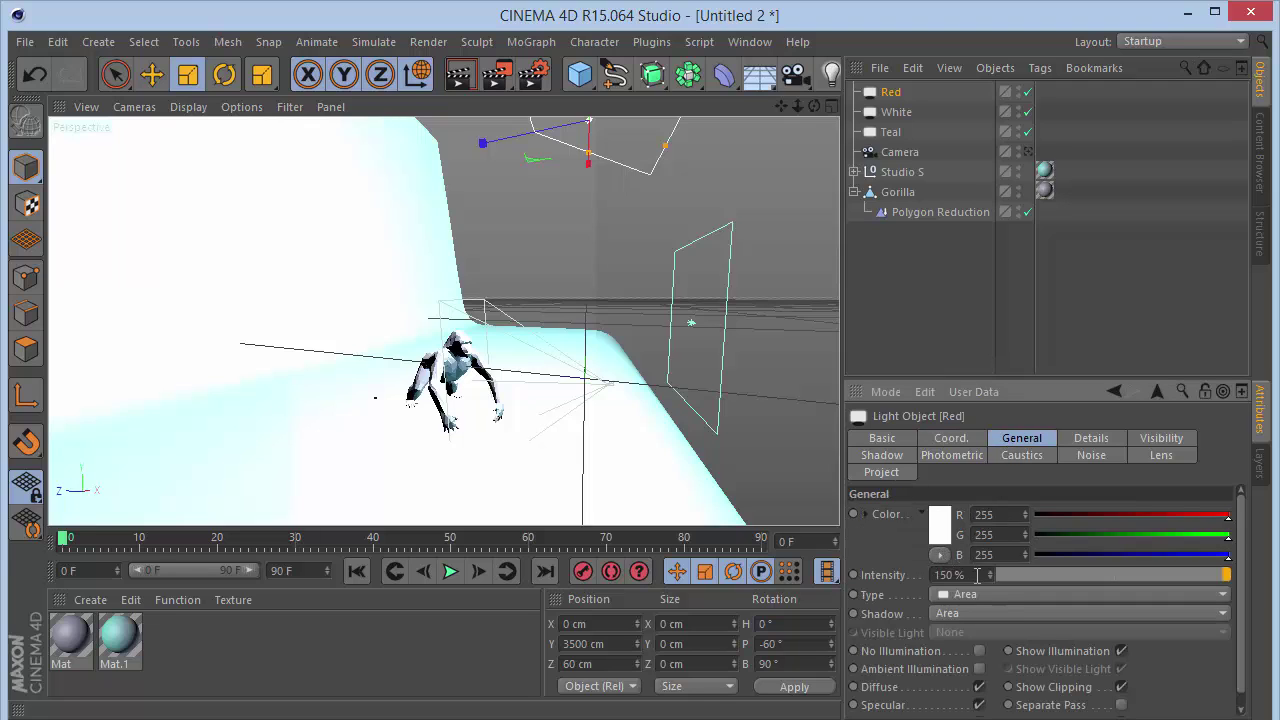
double_click(977, 575)
text(100)
key(Return)
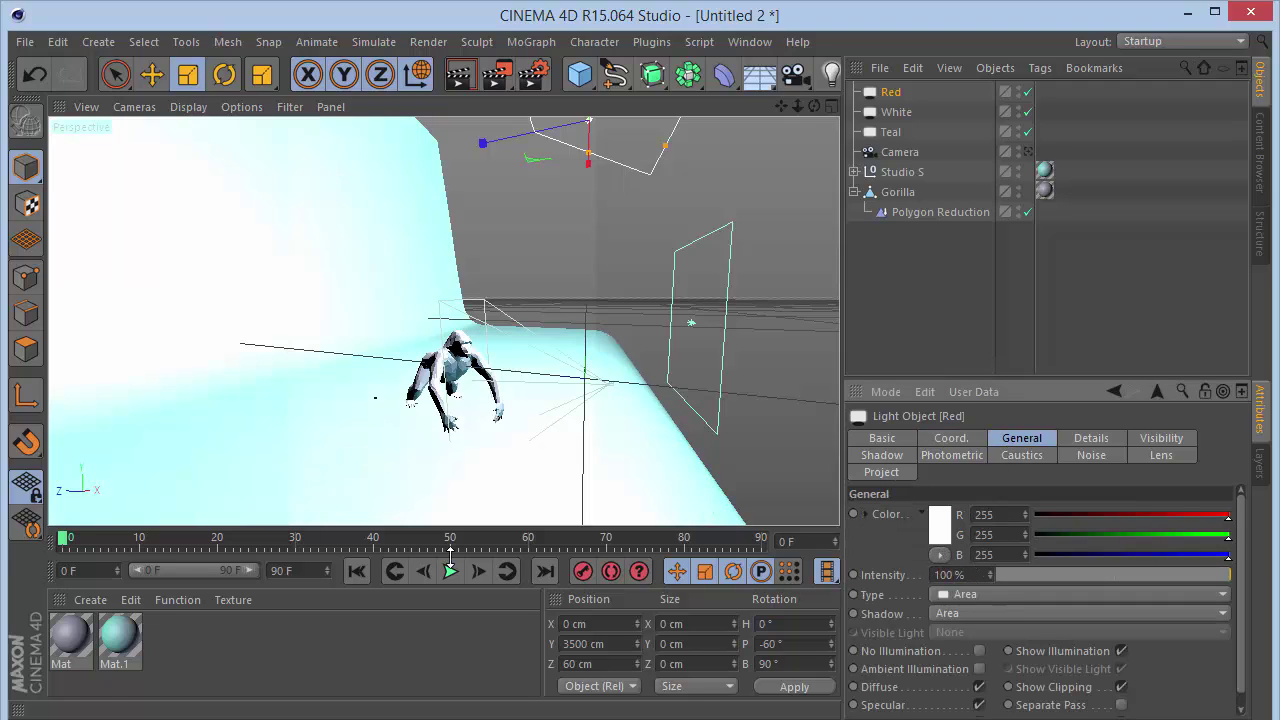
click(965, 613)
click(966, 614)
Colour the Red light pinkish red by setting G to 0 and B to 80
double_click(1011, 535)
text(0)
key(Tab)
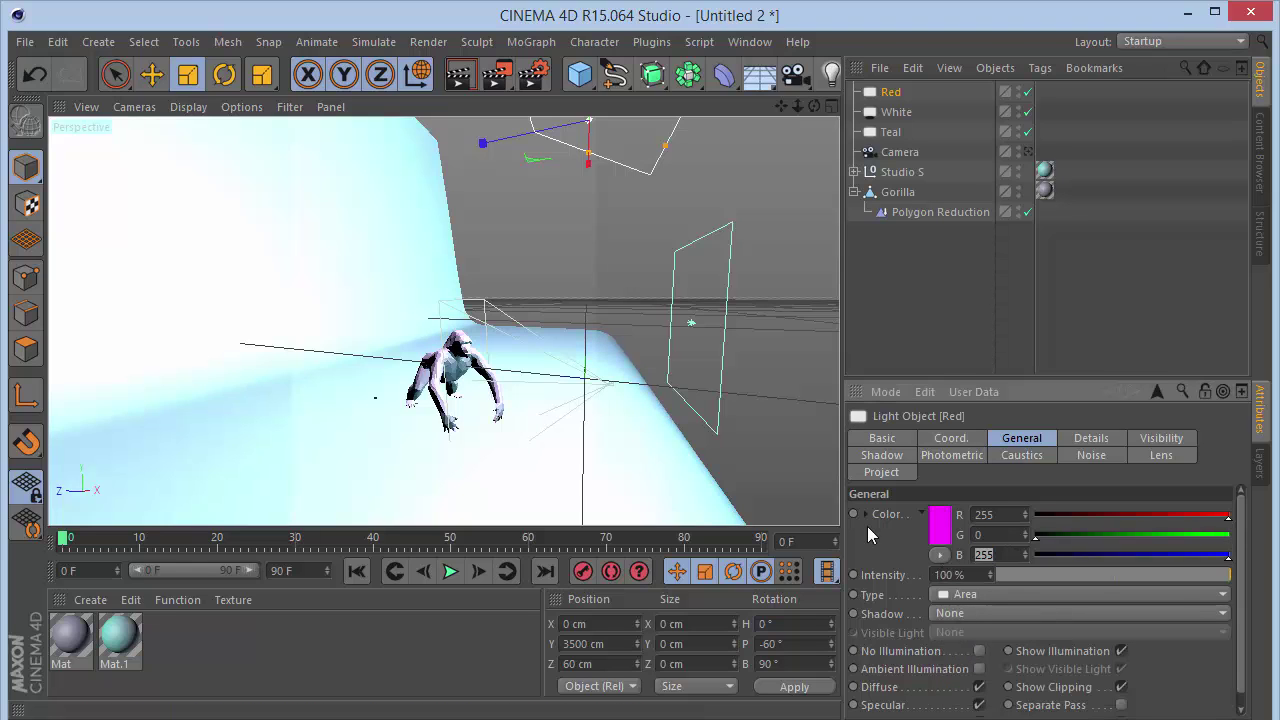
text(80)
key(Return)
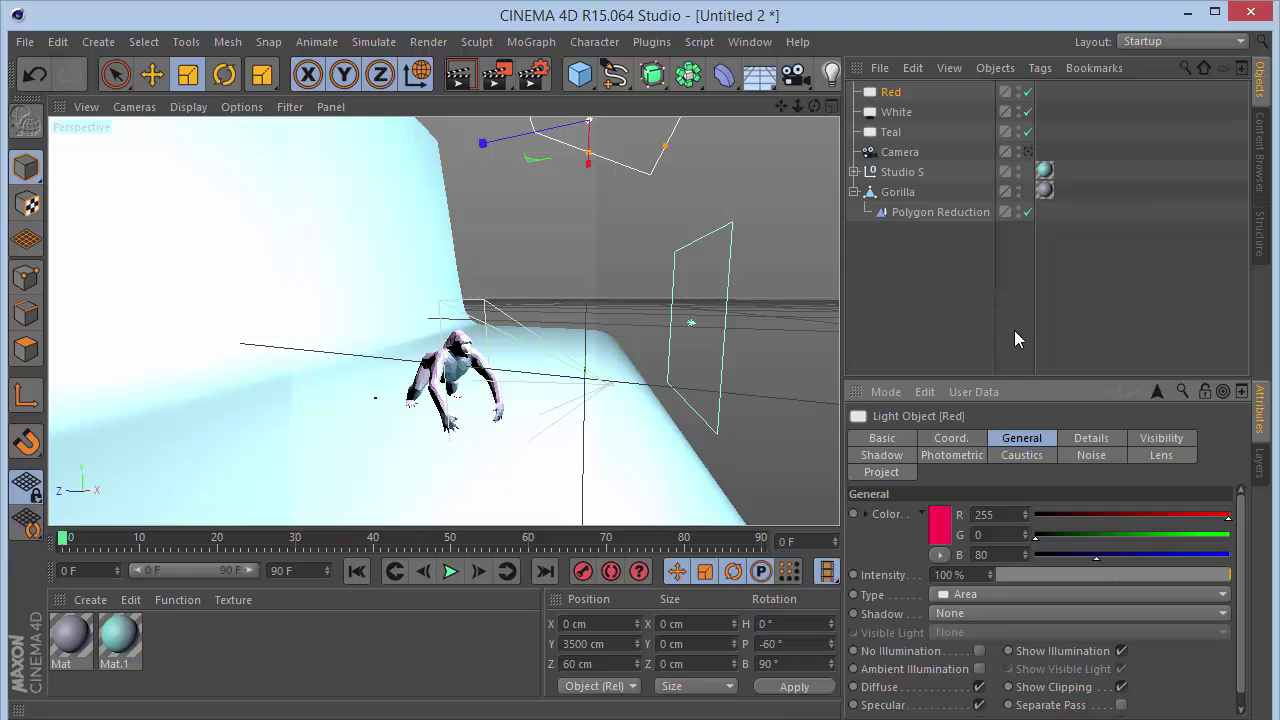
Position the Red light at X 2000 cm, Y 870 cm and Z 700 cm
click(951, 438)
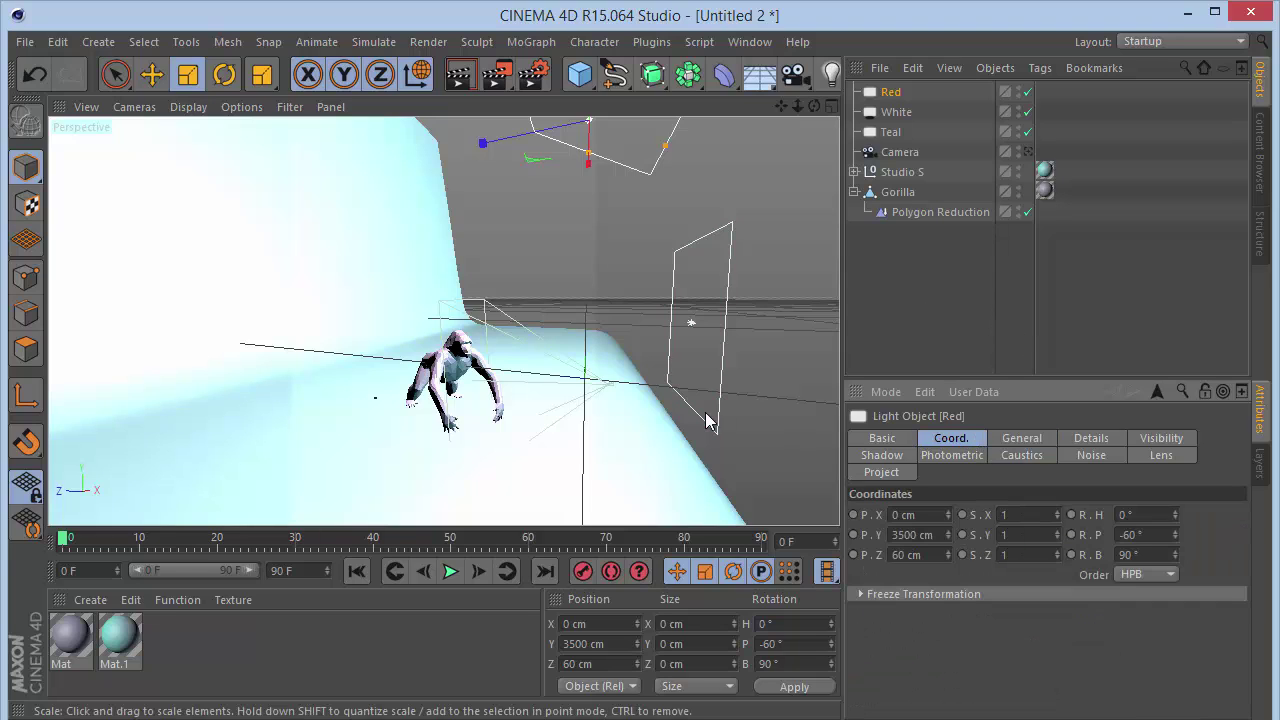
click(938, 514)
text(2)
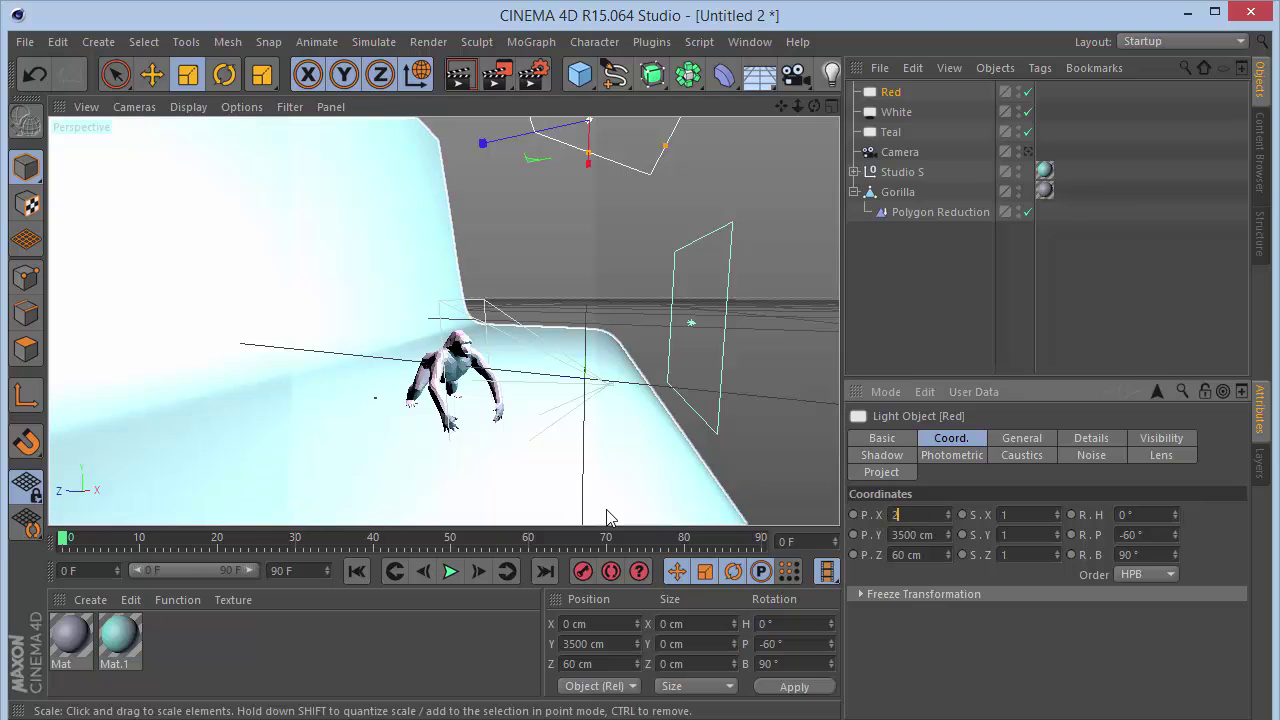
text(000)
key(Tab)
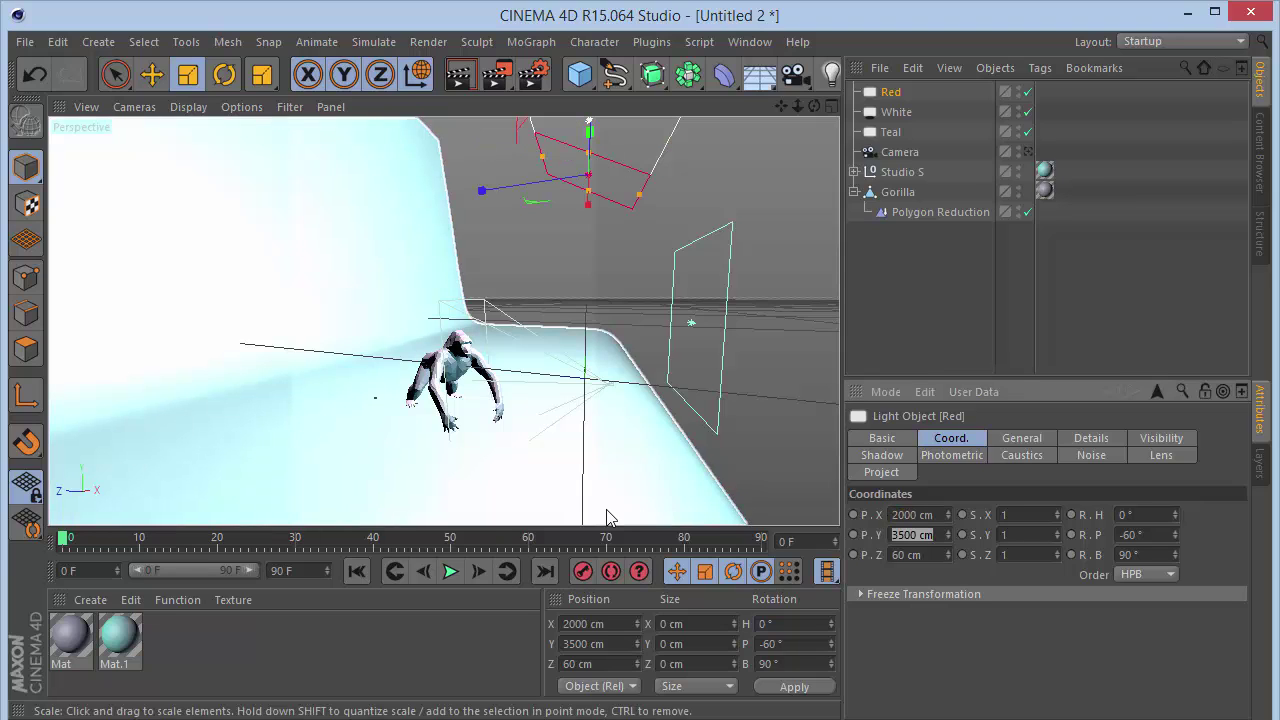
text(870)
key(Tab)
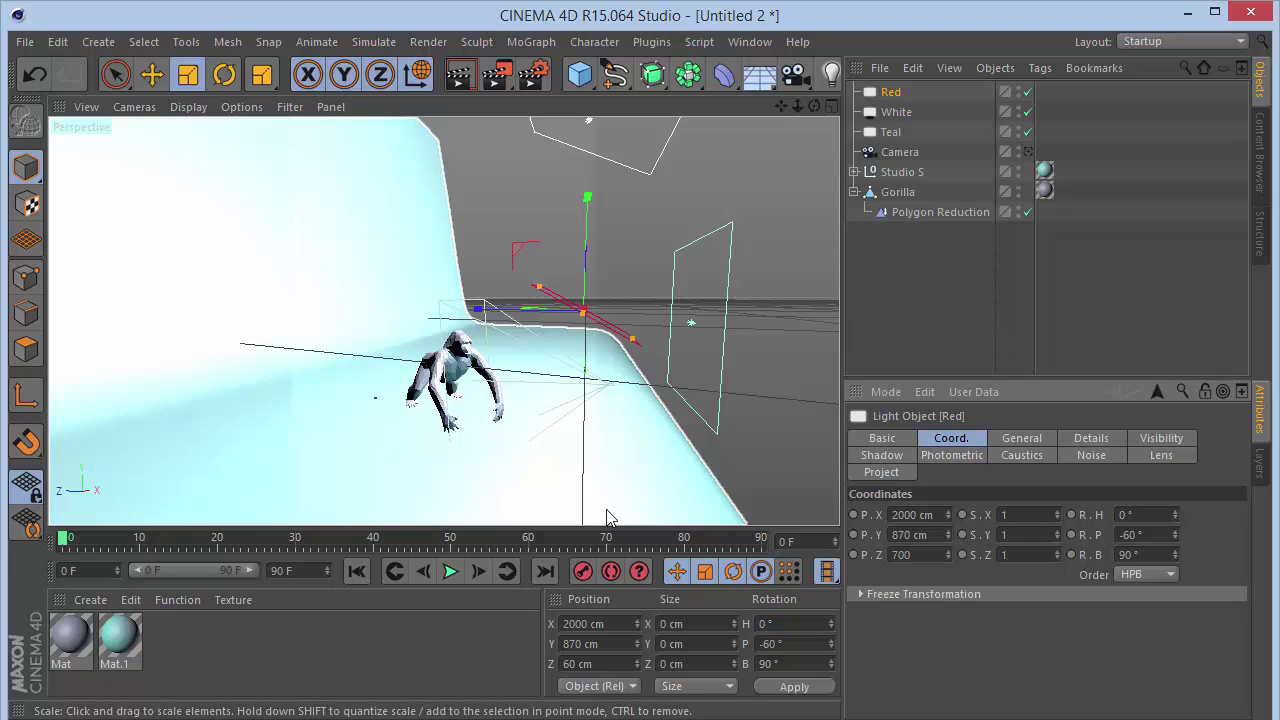
key(Tab)
Rotate the Red light to heading 90° with pitch and bank at 0°
key(Tab)
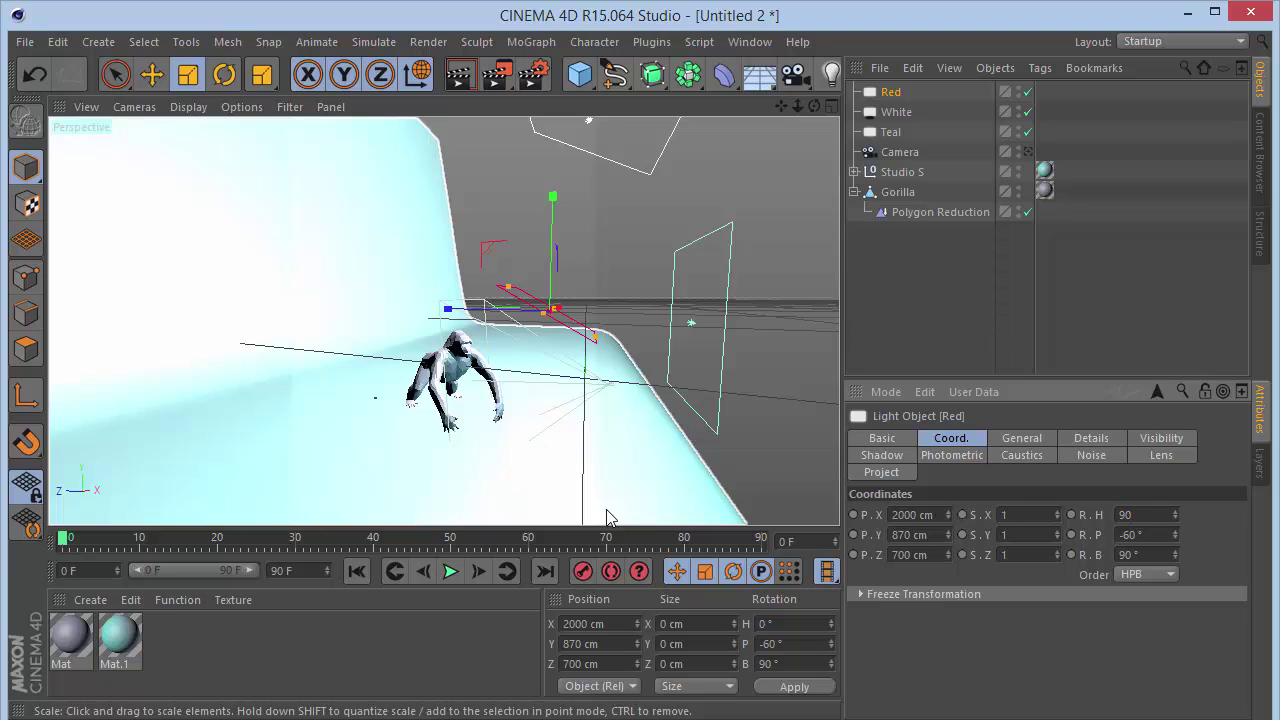
text(90)
key(Tab)
text(0)
key(Return)
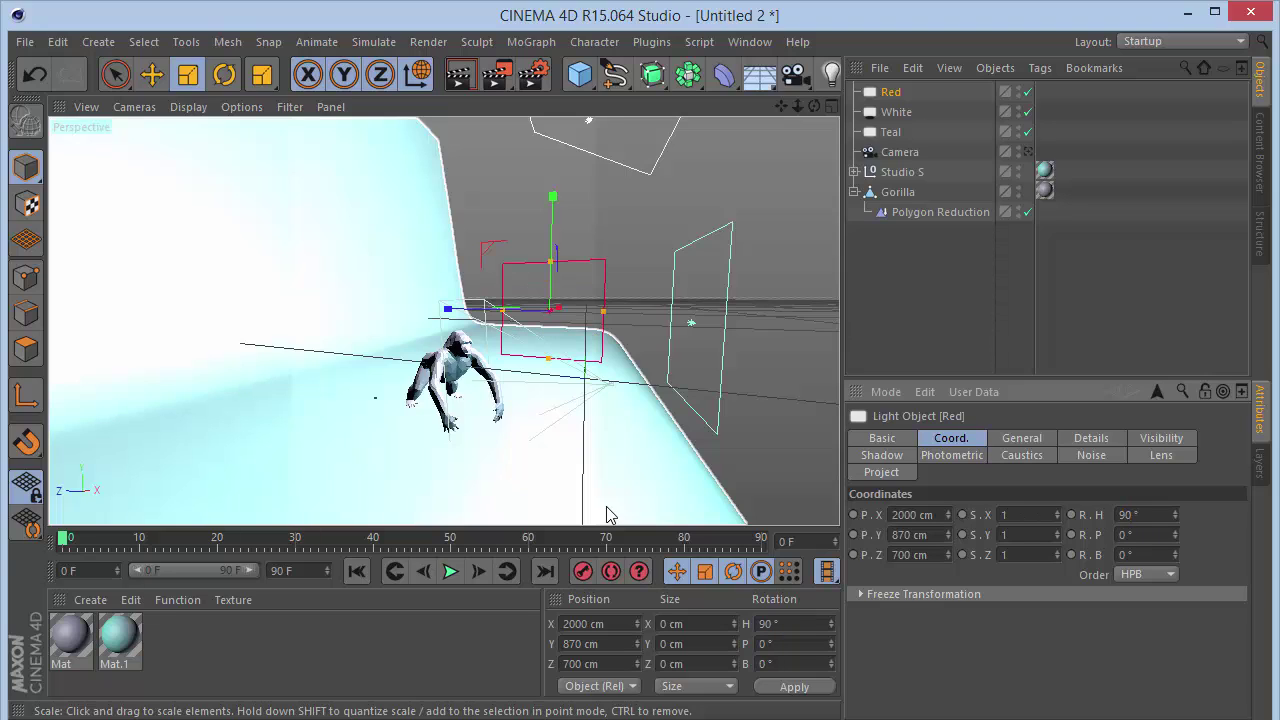
Duplicate the Red light and move the copy to the opposite side of the gorilla at X -2000 cm
drag(813, 105, 730, 110)
click(890, 92)
key(ctrl+c)
key(ctrl+v)
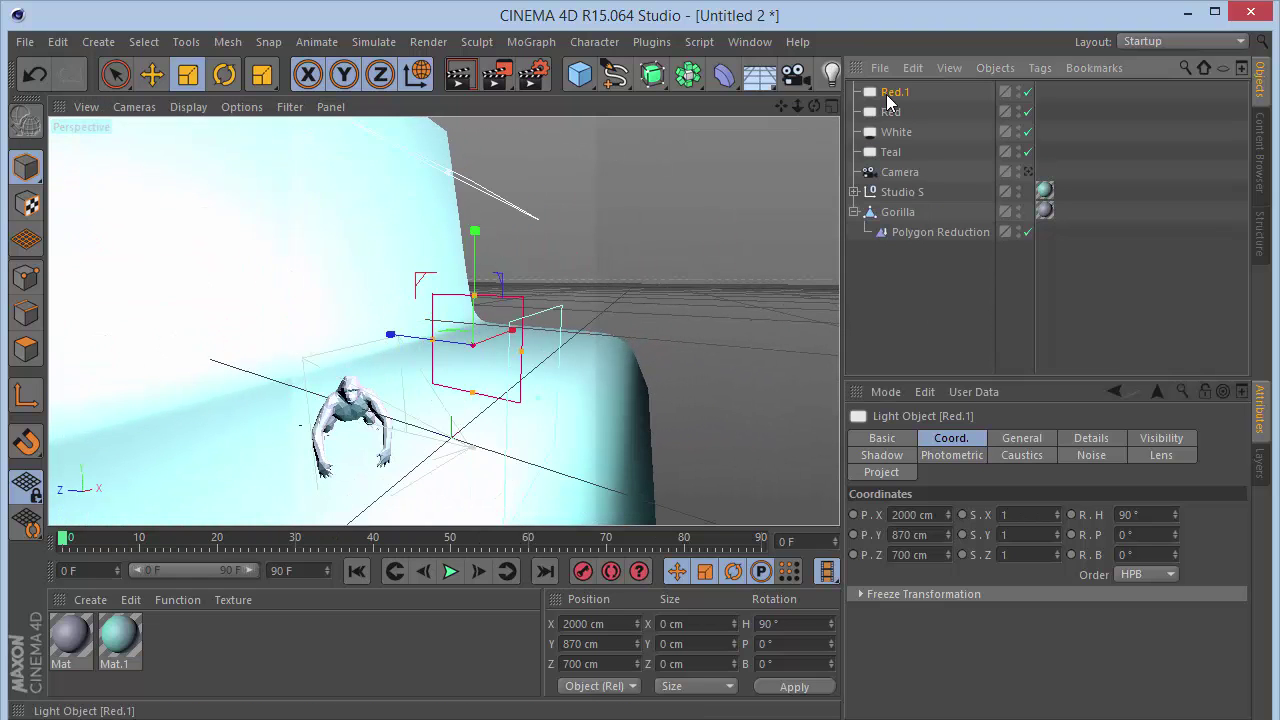
click(893, 515)
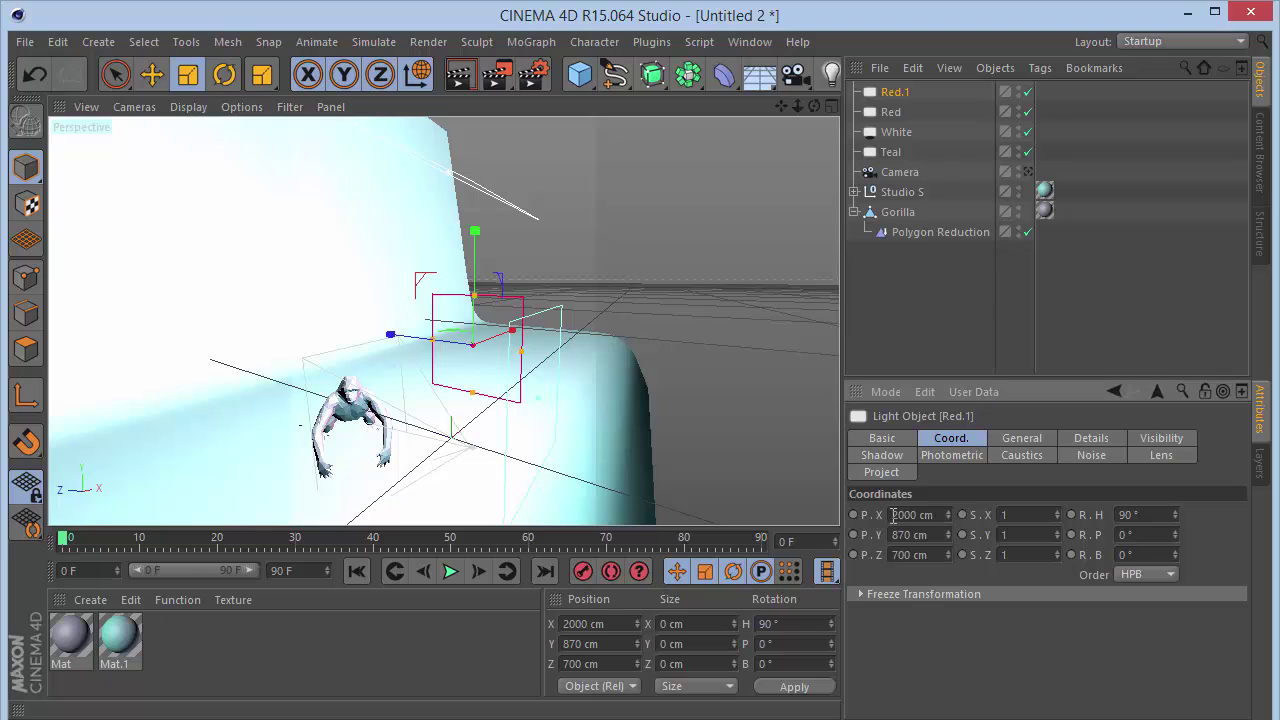
text(-)
key(Return)
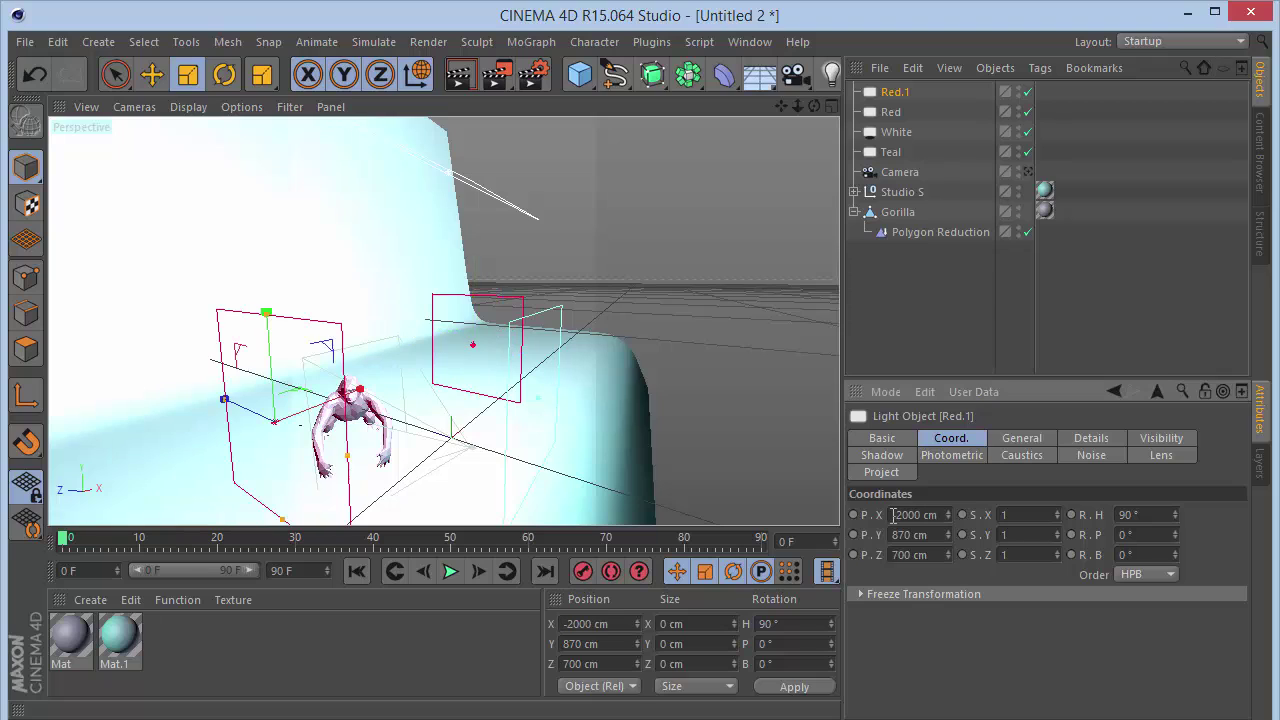
Rename the Red light's copy Yellow and set its colour to G 195 and B 0
double_click(897, 92)
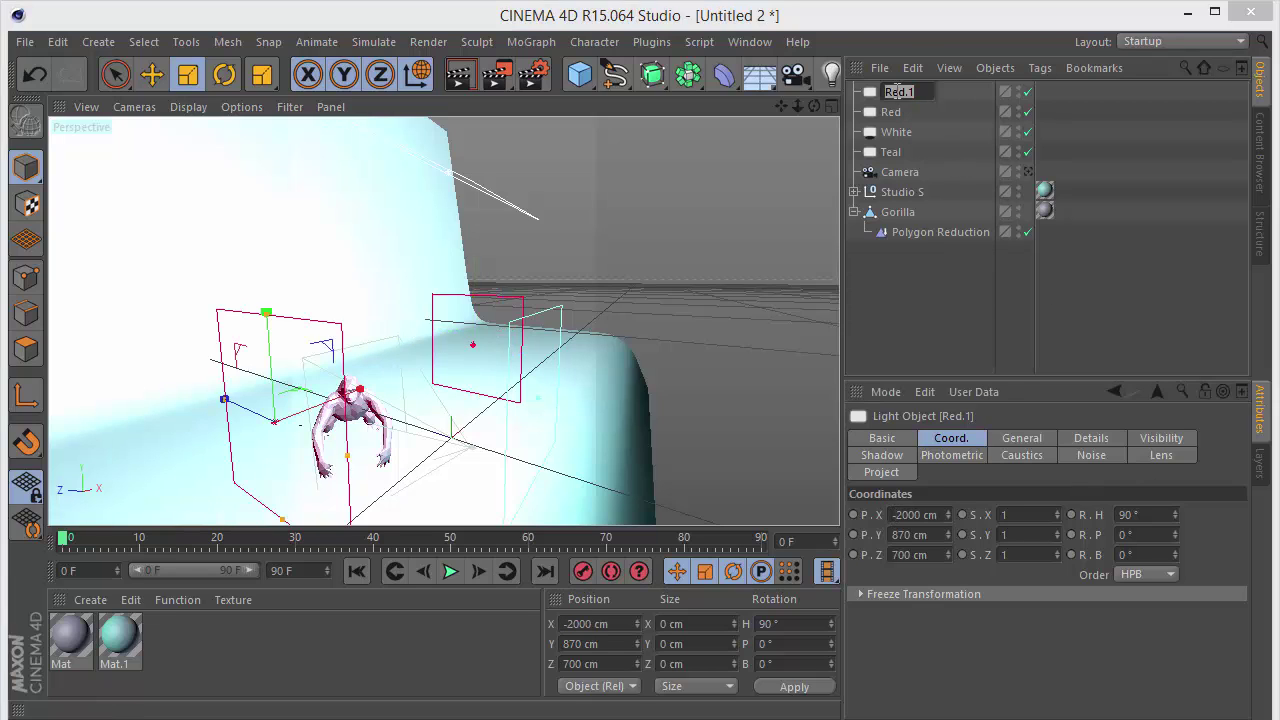
text(Yellow)
key(Return)
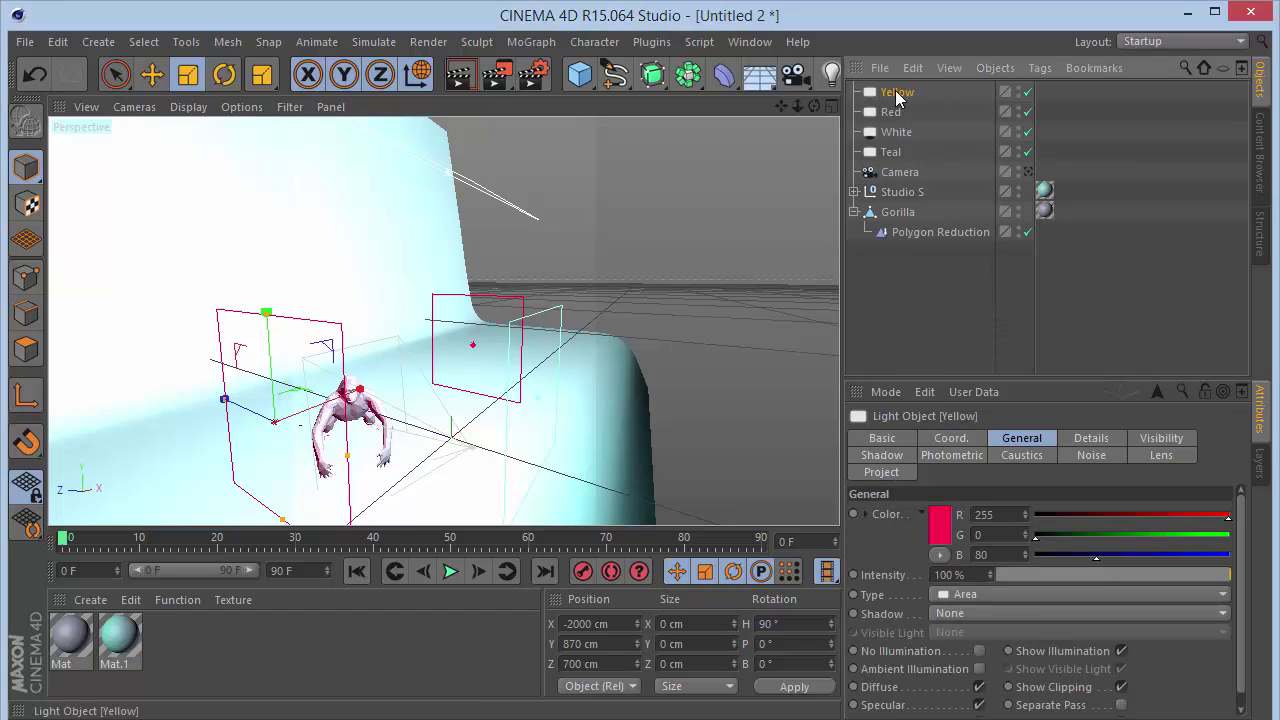
click(985, 534)
text(195)
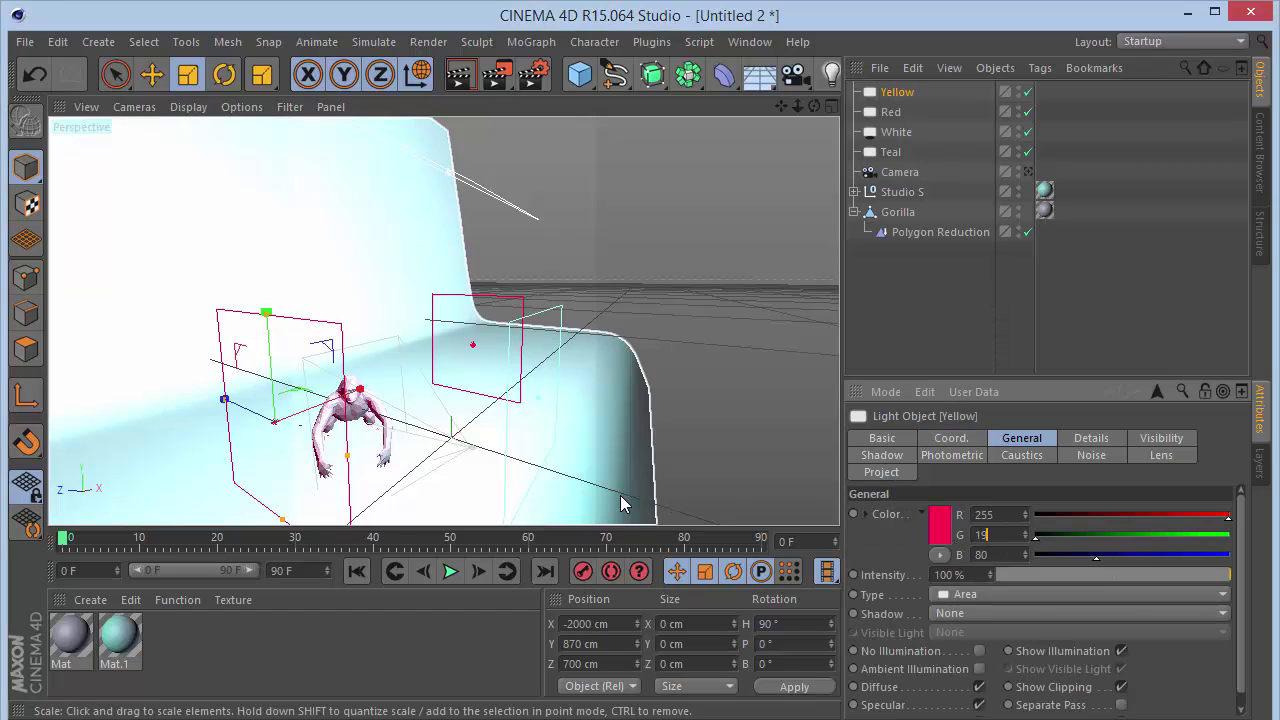
key(Return)
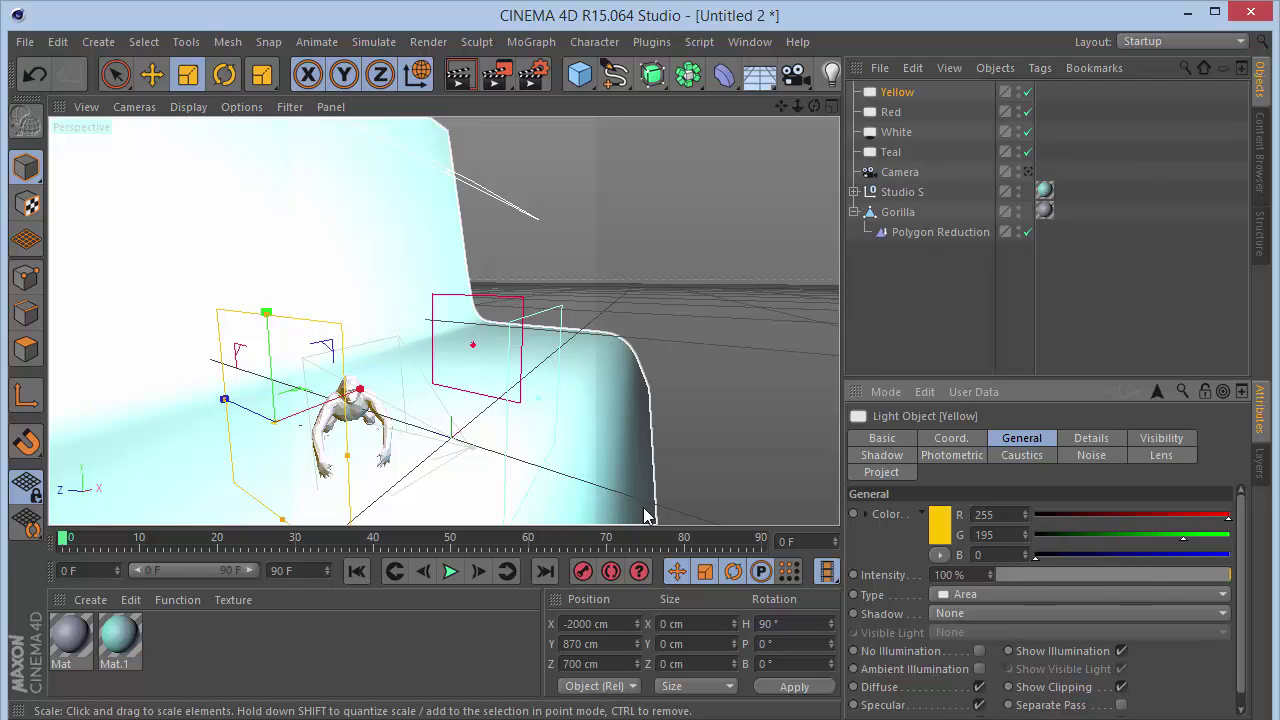
Select the Yellow and Red lights together and set their intensity to 70%
ctrl+click(893, 114)
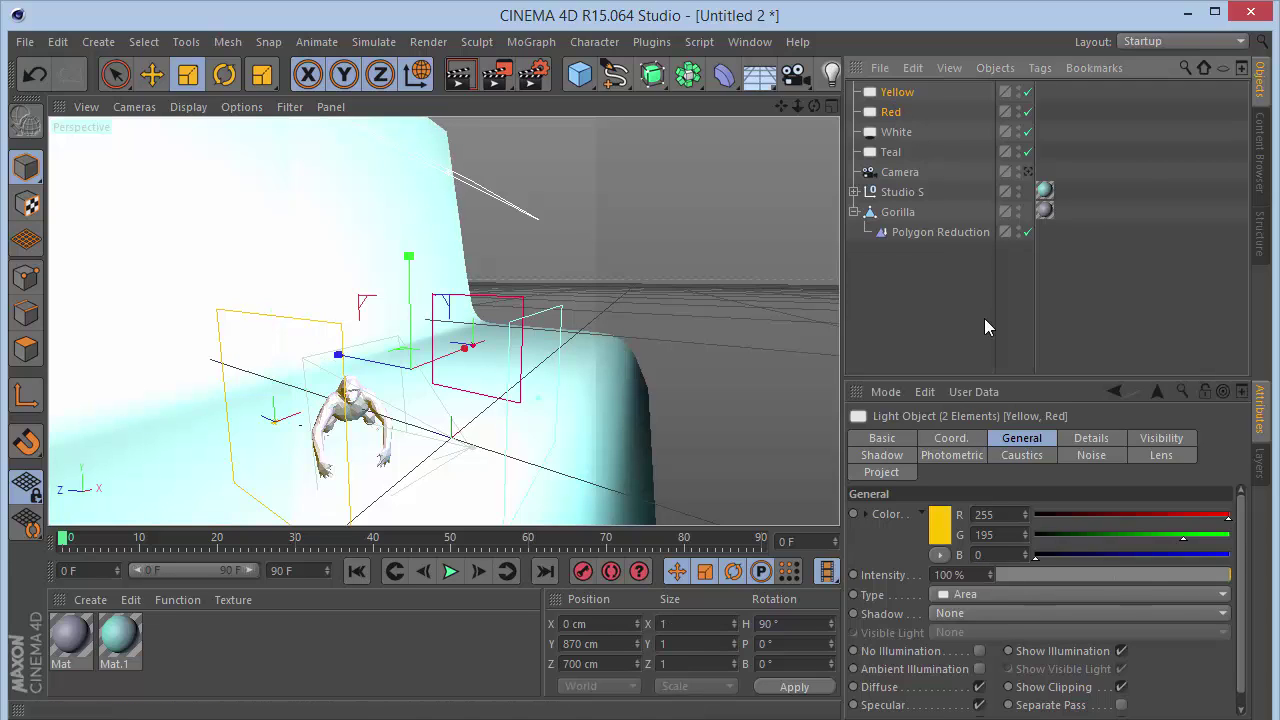
click(966, 576)
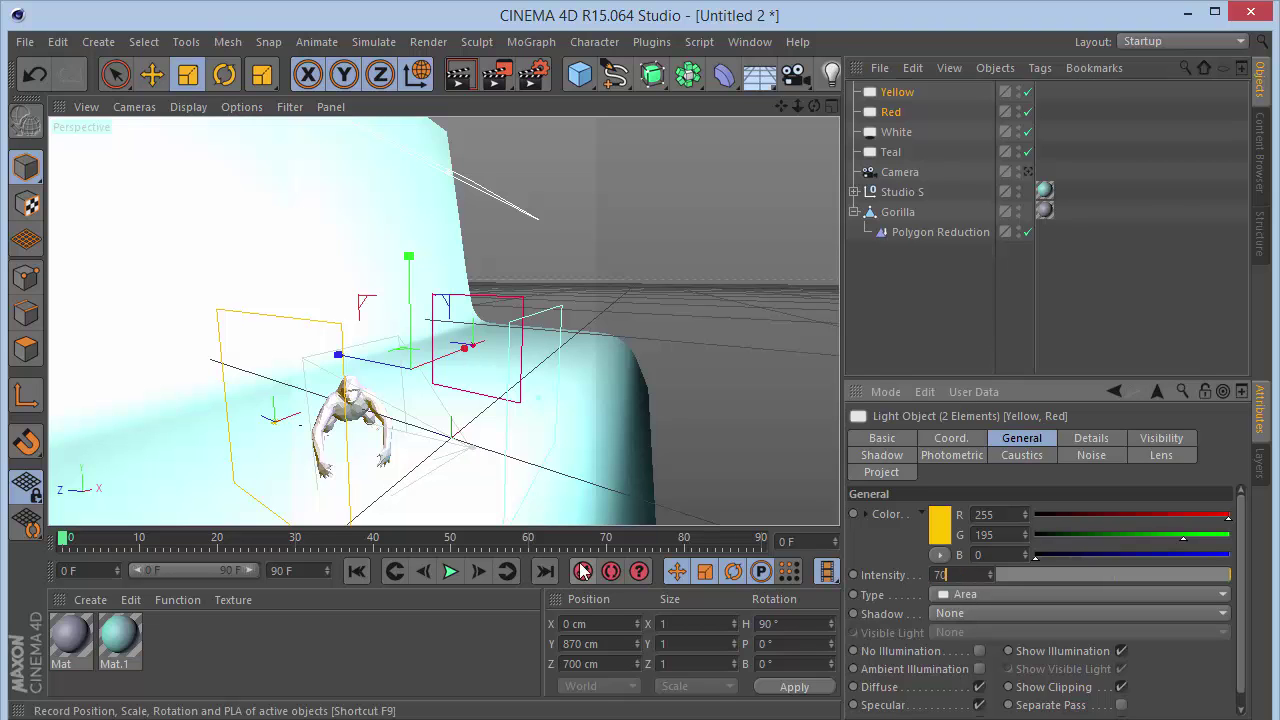
click(583, 571)
key(ctrl+s)
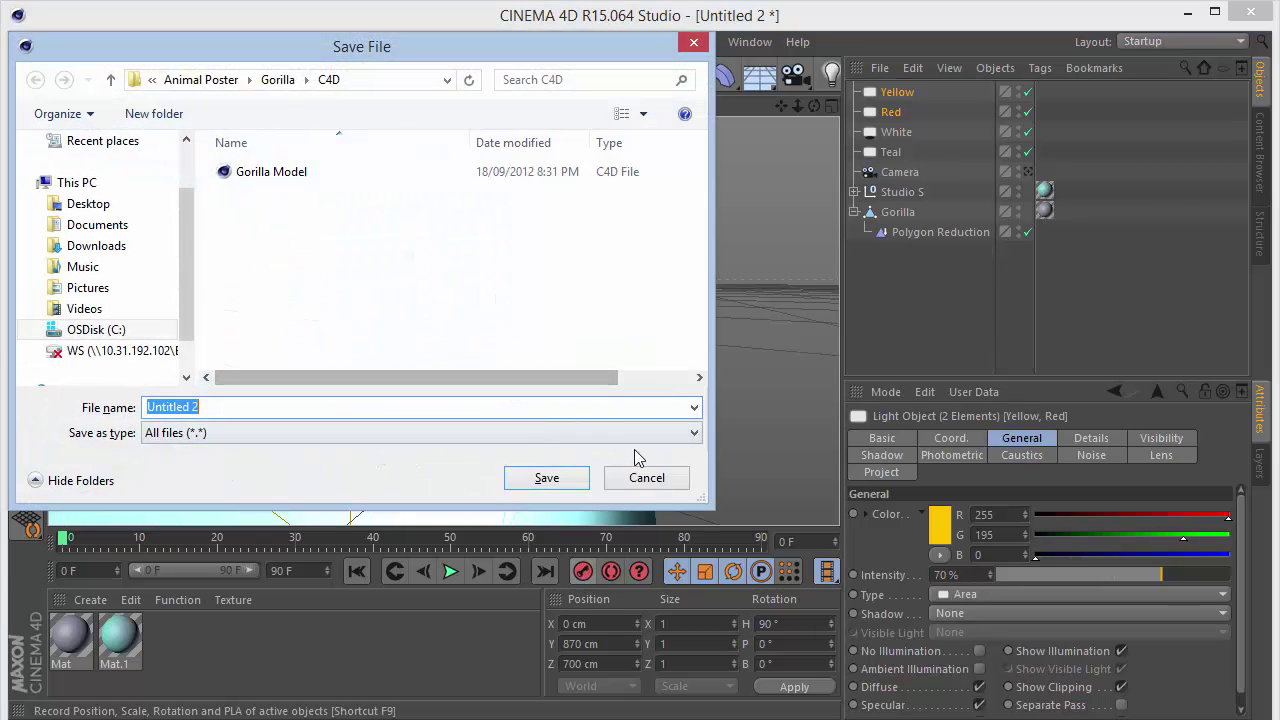
click(655, 480)
click(897, 322)
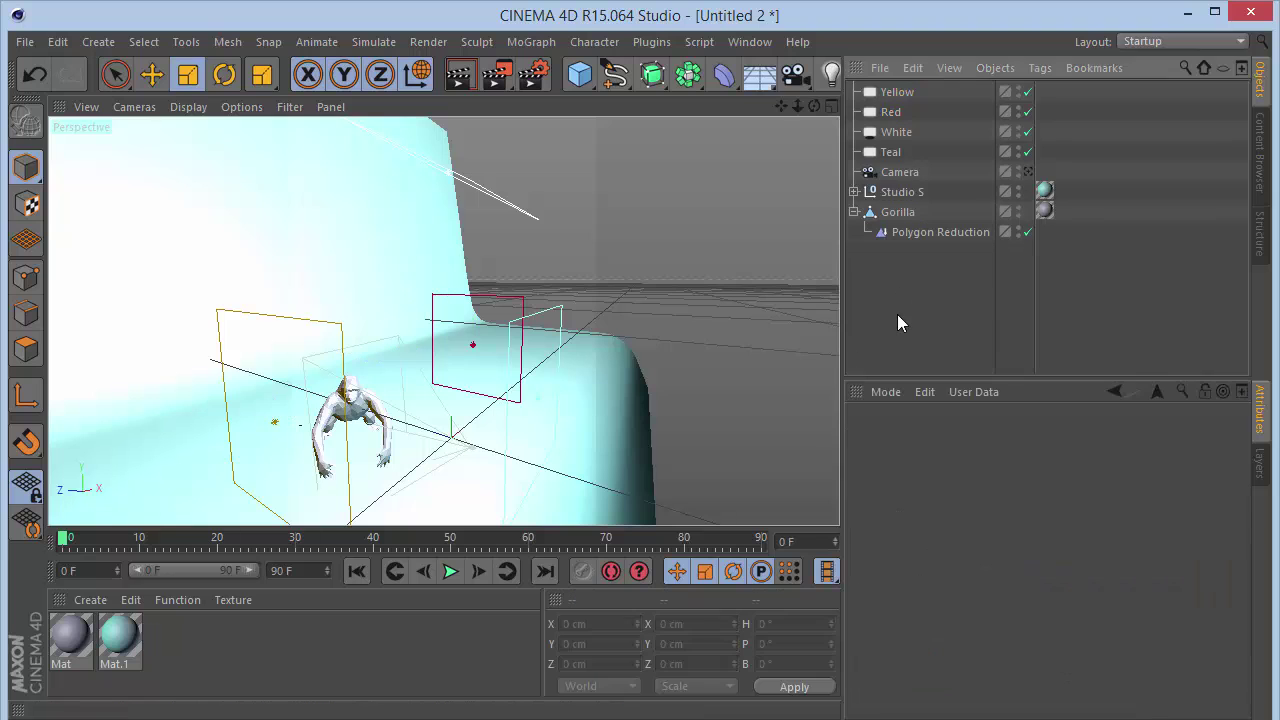
Switch the viewport to look through the scene camera
drag(814, 106, 720, 112)
click(1028, 171)
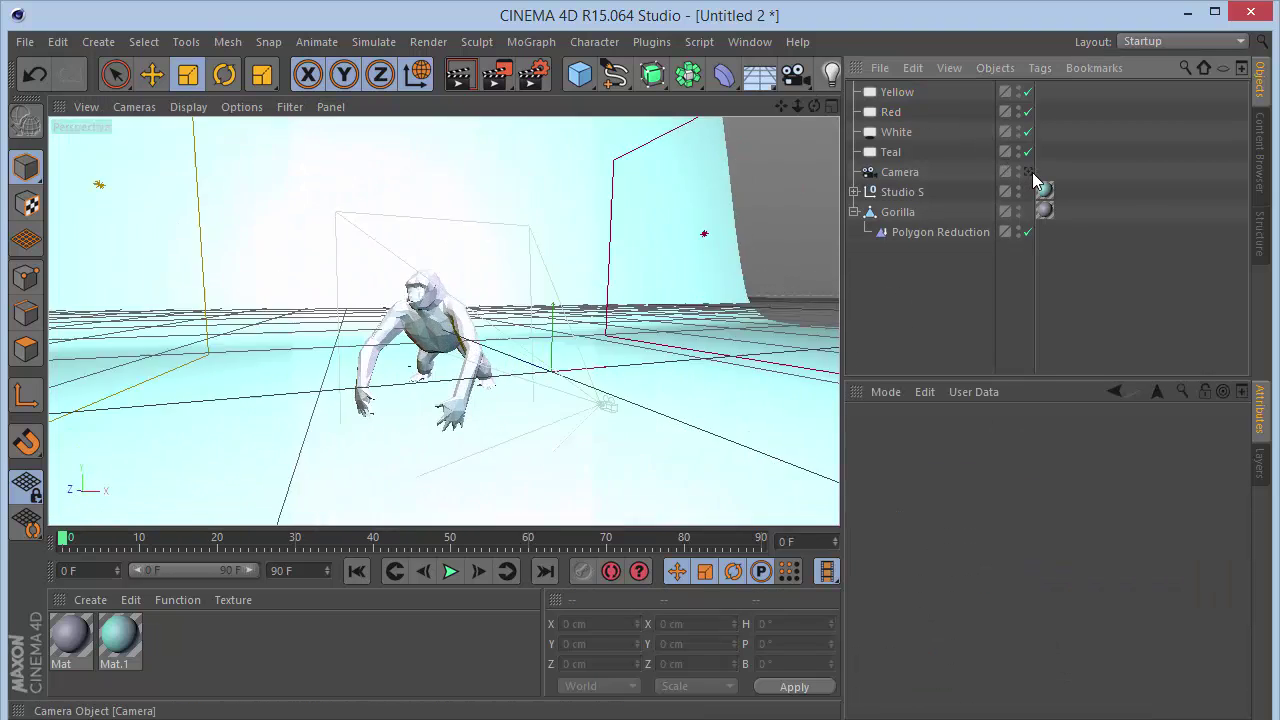
click(1030, 172)
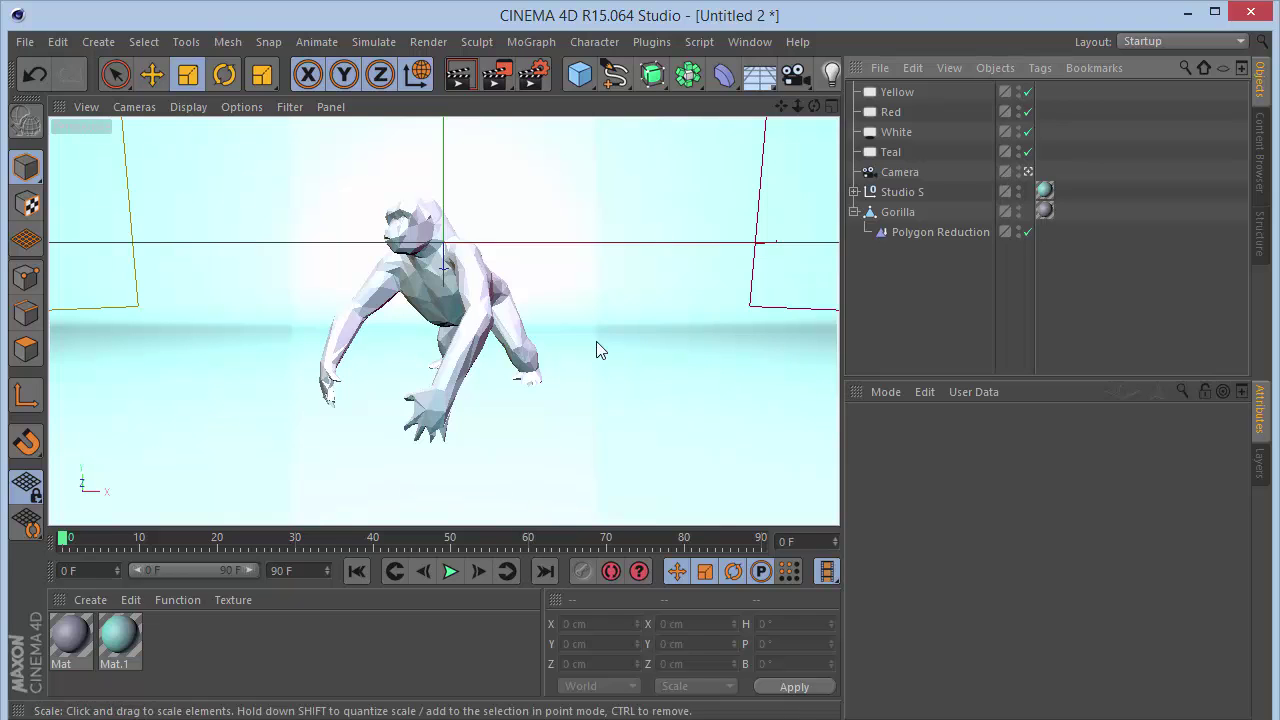
Add the Ambient Occlusion effect to the render settings and set anti-aliasing to Best
click(533, 78)
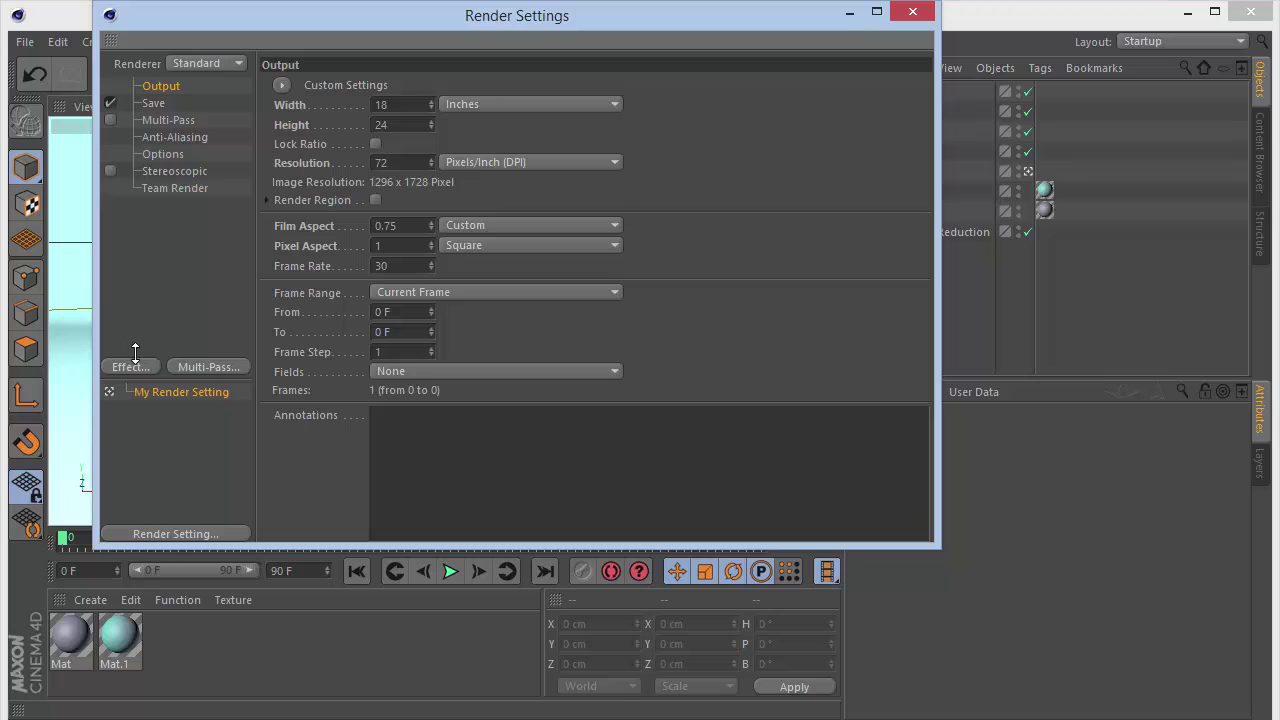
click(137, 365)
click(184, 276)
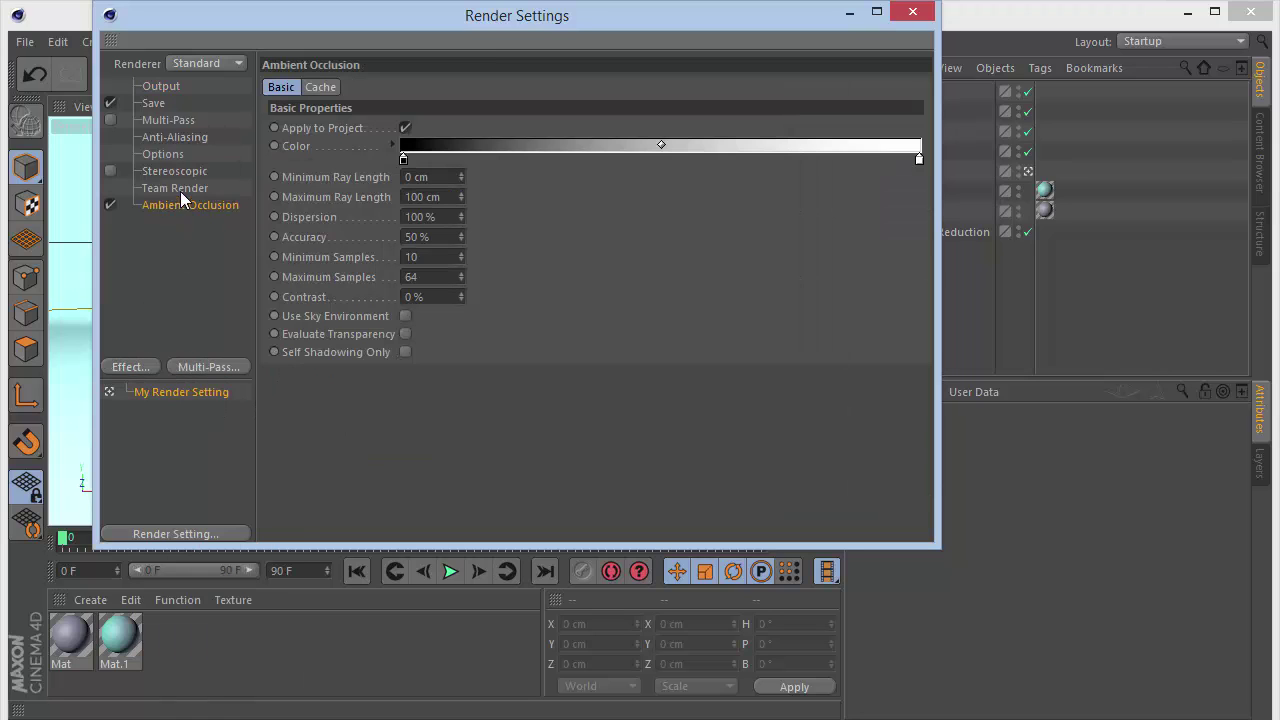
click(169, 135)
click(527, 84)
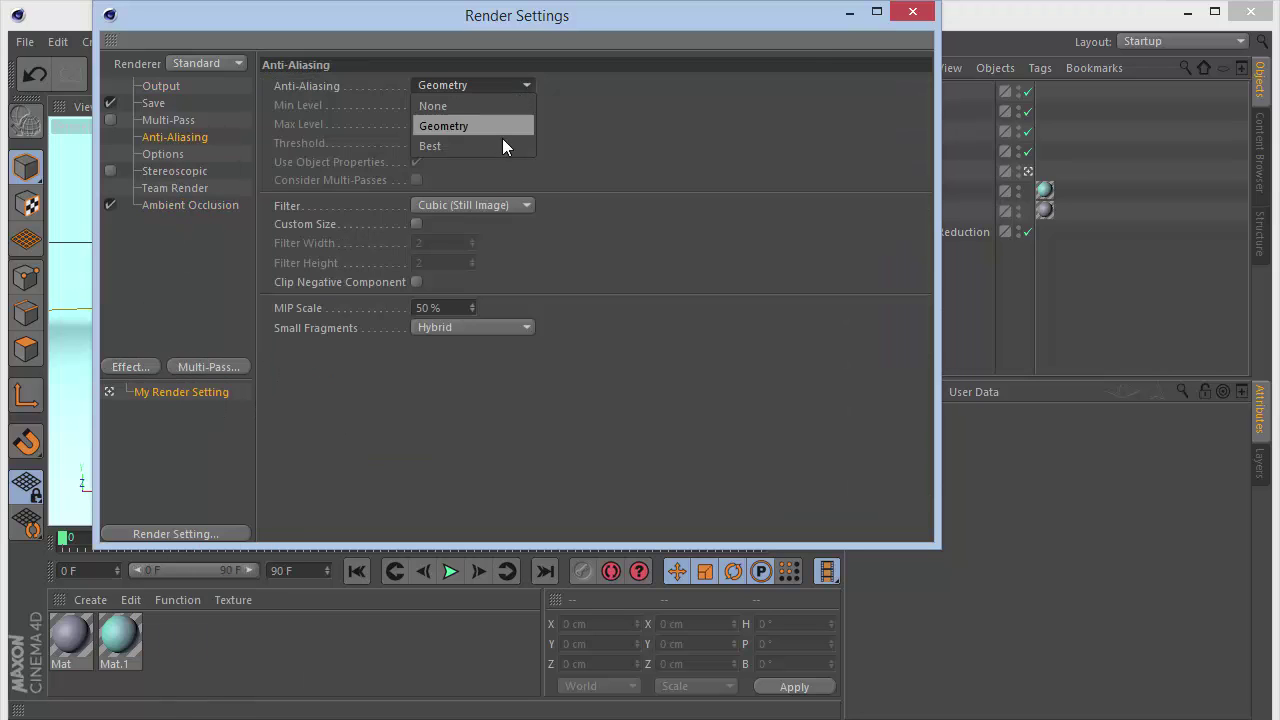
click(502, 141)
Change the renderer to Physical and set its sampling quality to High, keeping the Adaptive sampler
click(217, 58)
click(216, 107)
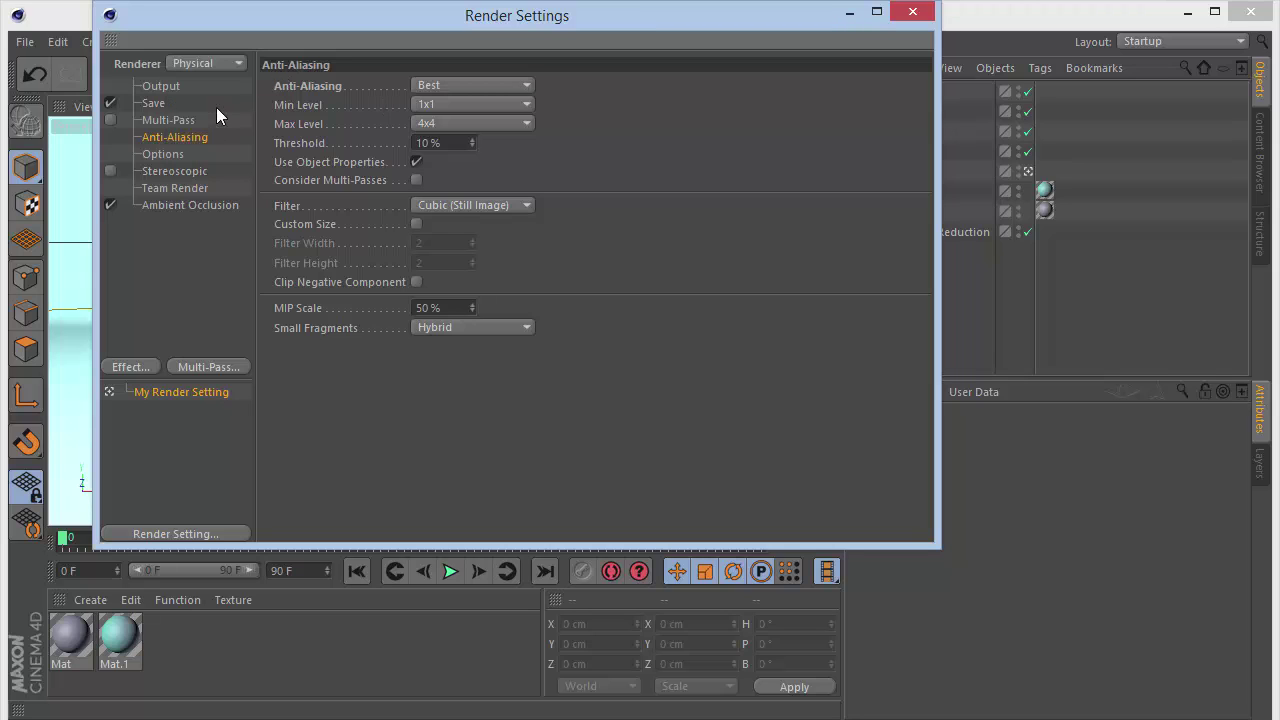
click(179, 204)
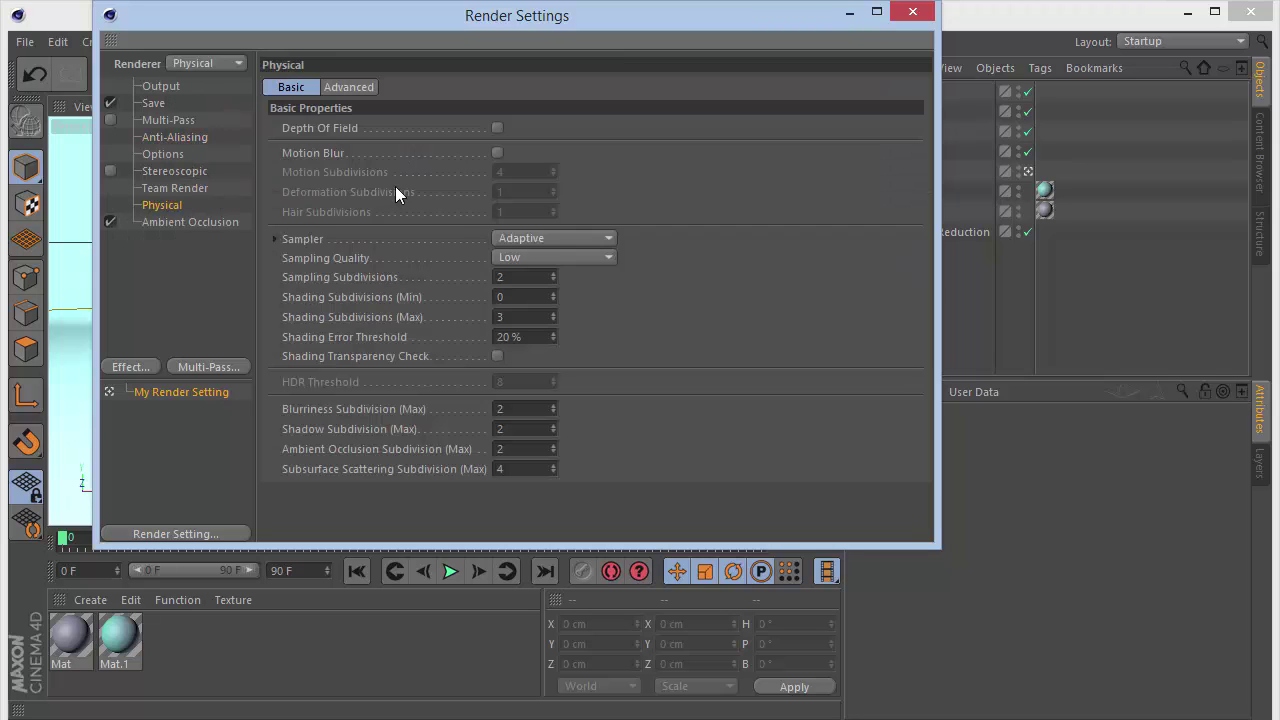
click(531, 238)
click(531, 238)
click(533, 256)
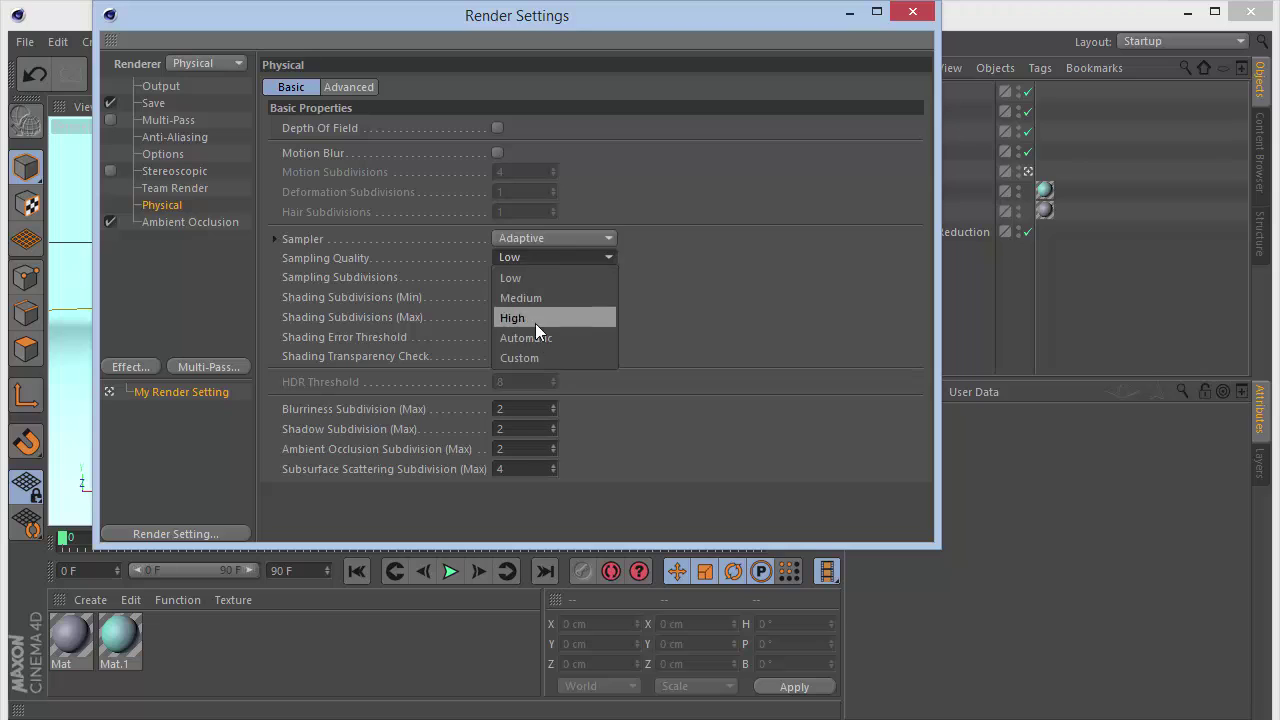
click(536, 320)
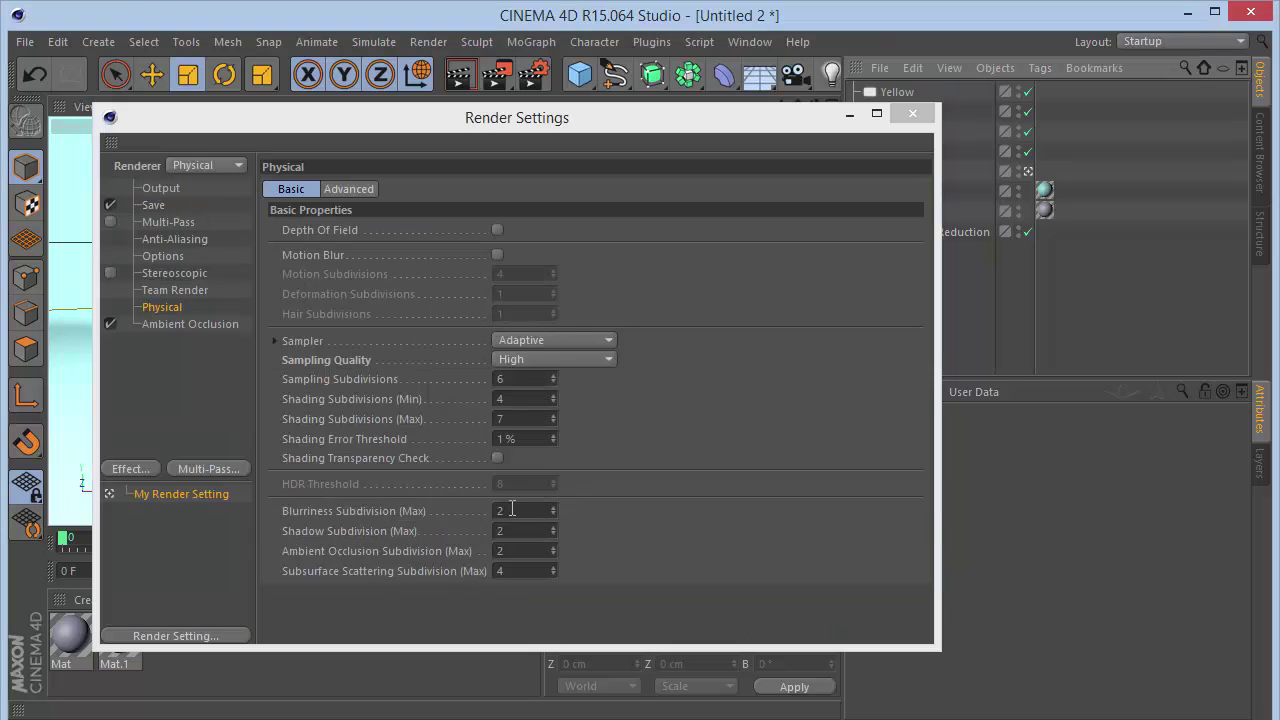
Set the Physical renderer's maximum shadow subdivision to 5 and ambient occlusion subdivision to 4, with depth of field enabled
click(531, 531)
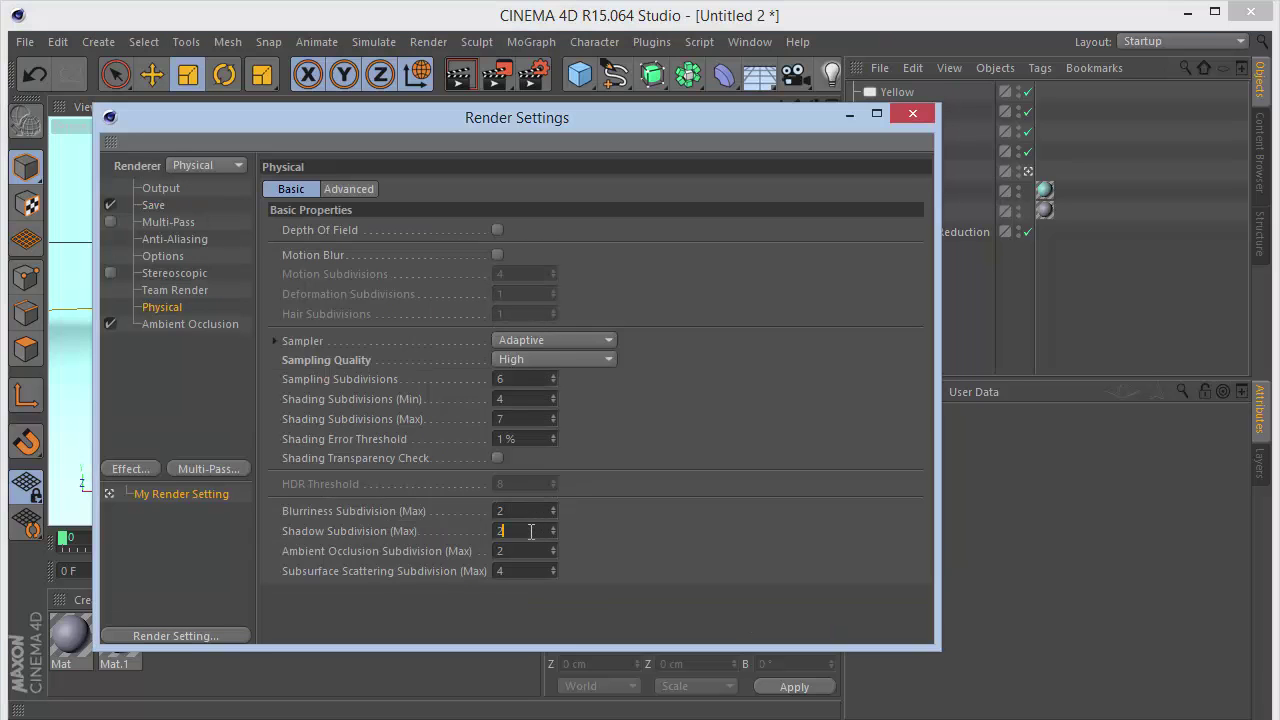
text(5)
key(Tab)
text(4)
key(Return)
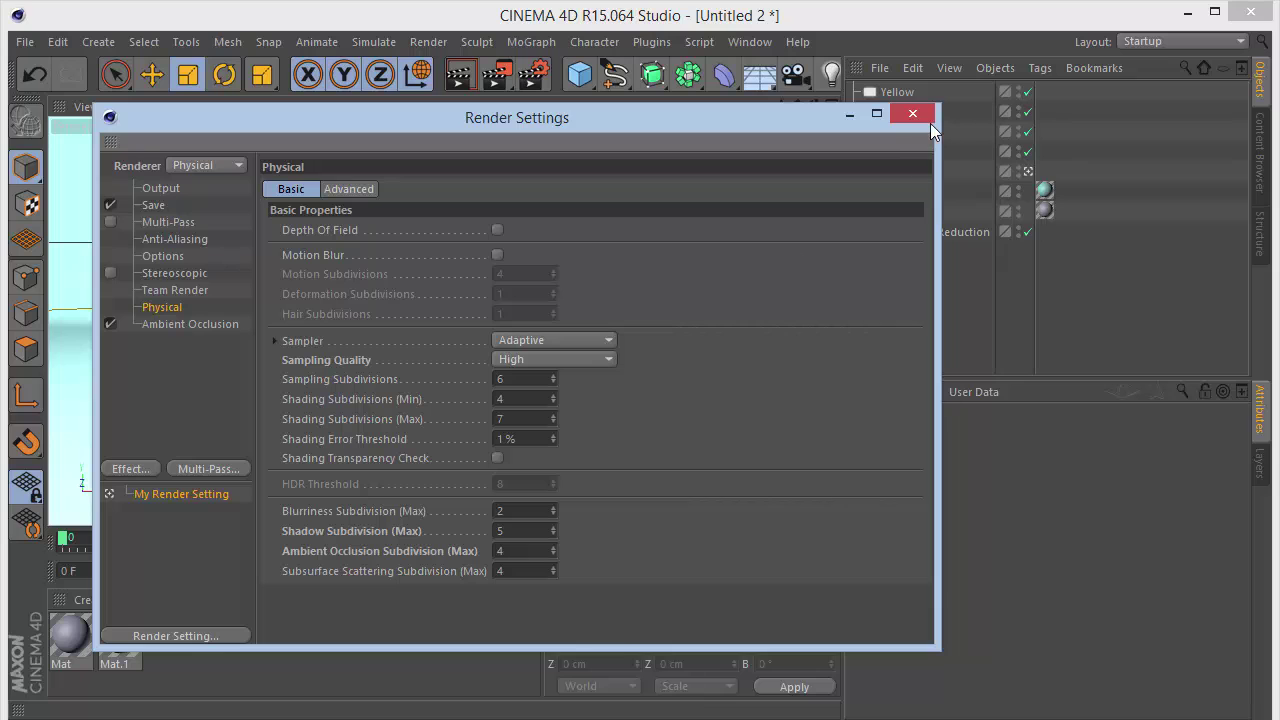
click(498, 230)
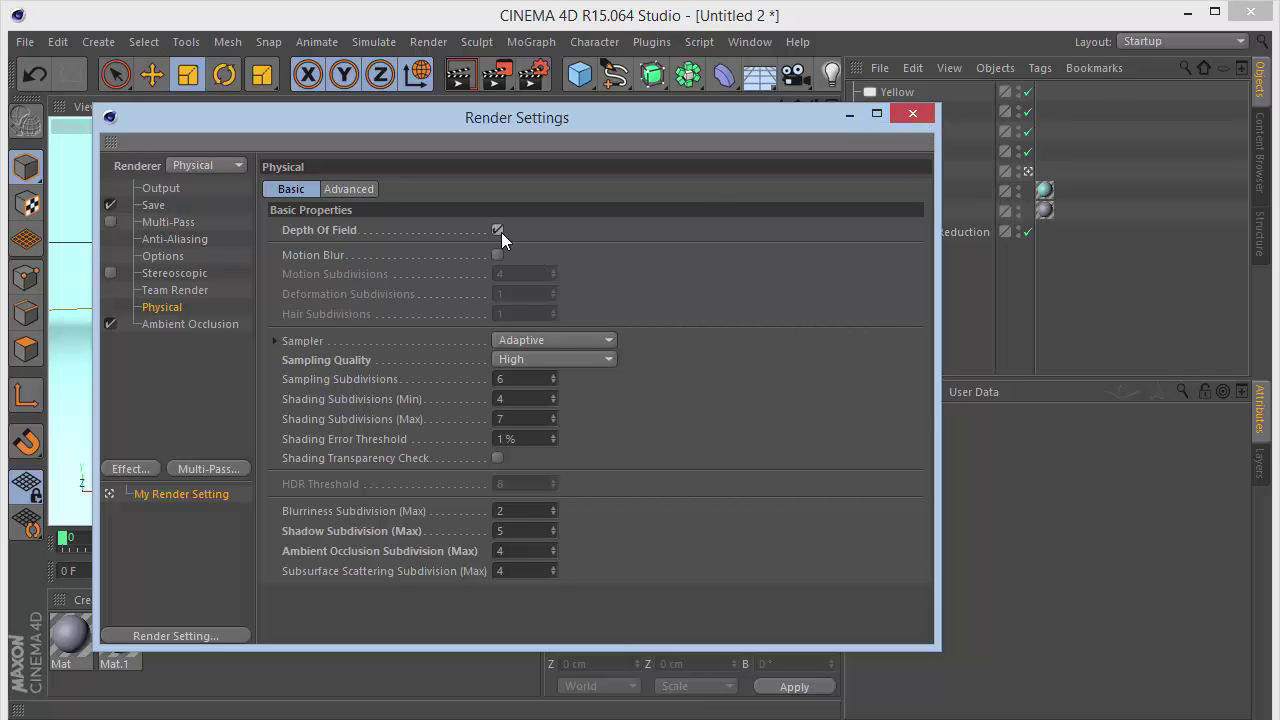
click(911, 115)
Select the Camera, leave its view, and disable the Yellow, Red, White and Teal lights
click(906, 175)
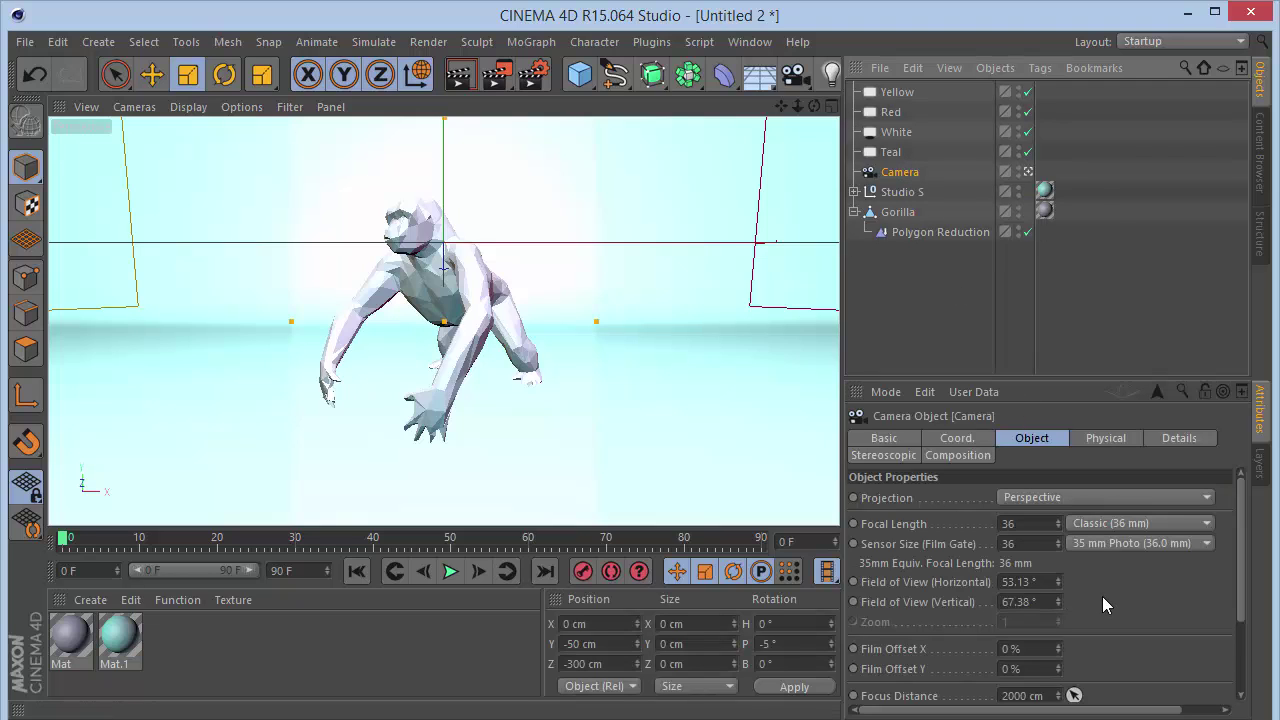
drag(1102, 597, 1110, 520)
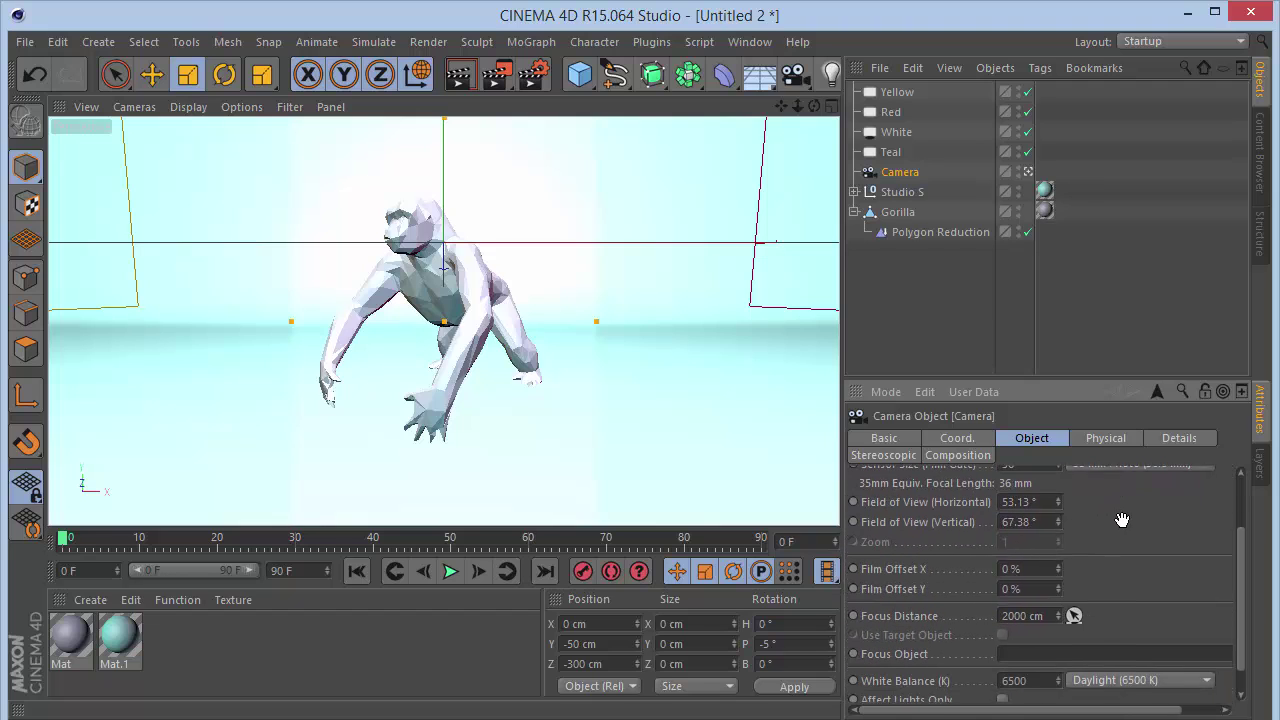
click(1027, 172)
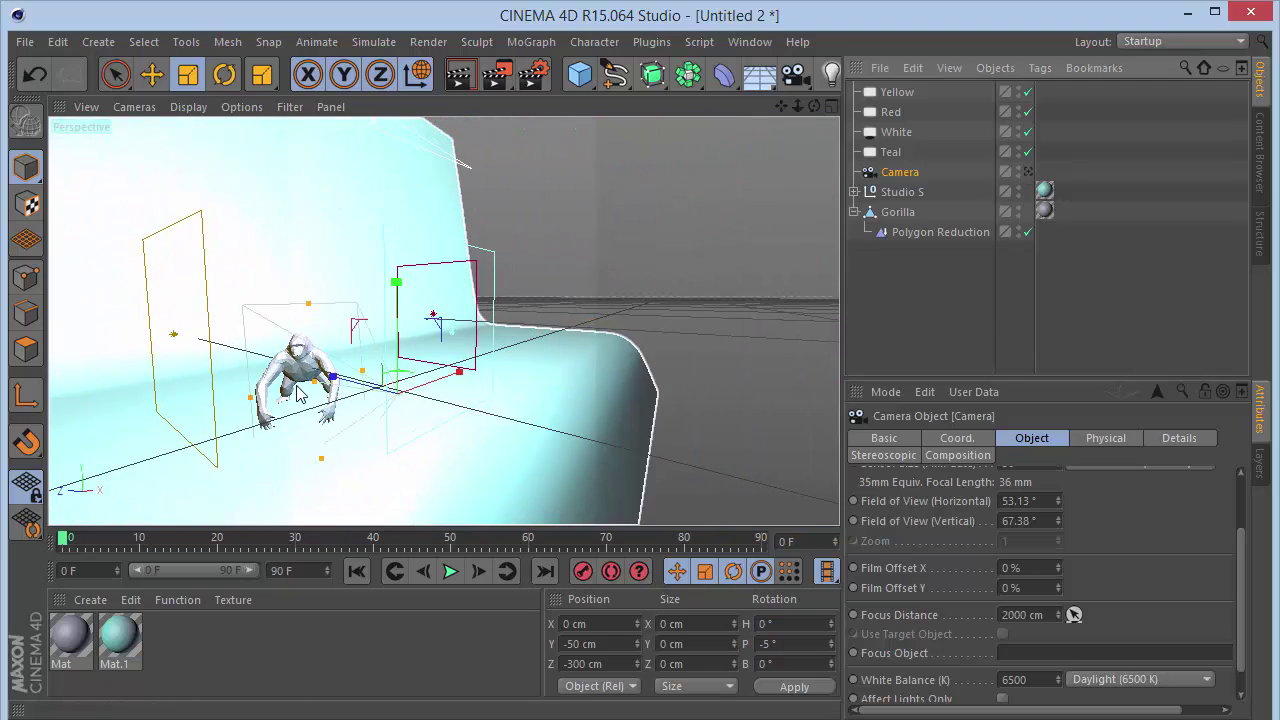
scroll(298, 385, up, 5)
scroll(298, 385, down, 8)
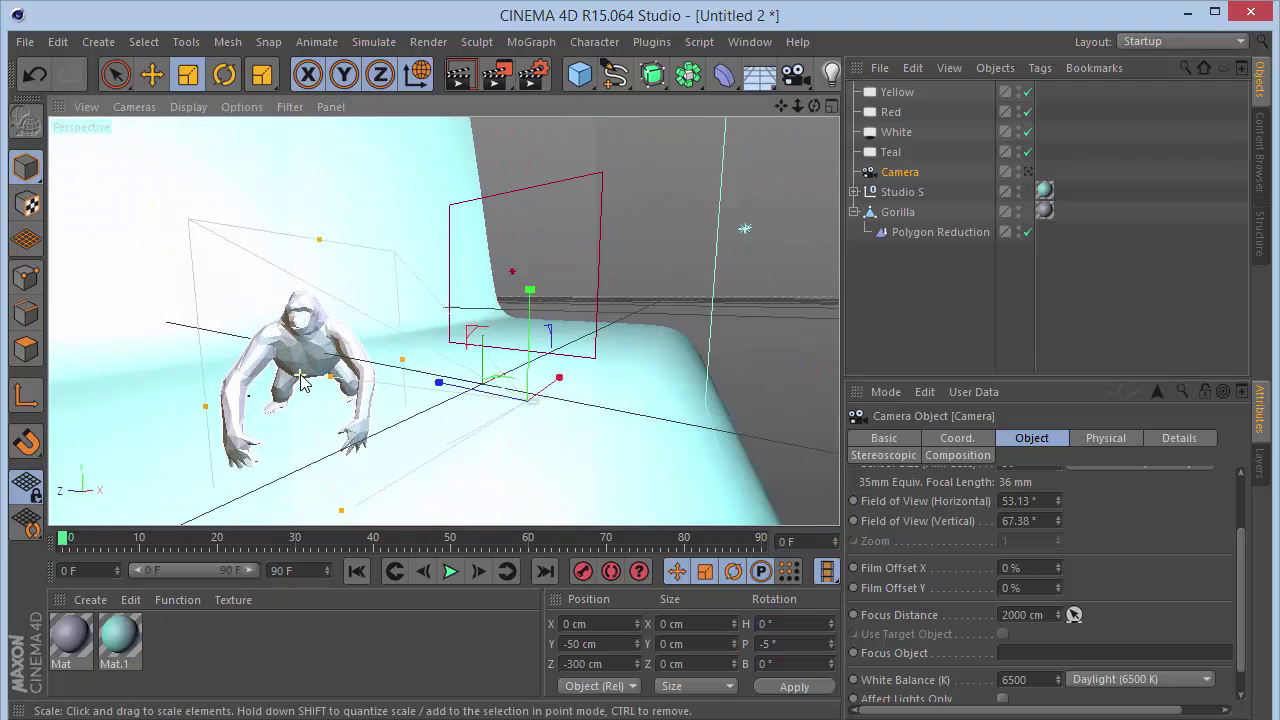
scroll(298, 385, up, 3)
drag(1027, 92, 1028, 152)
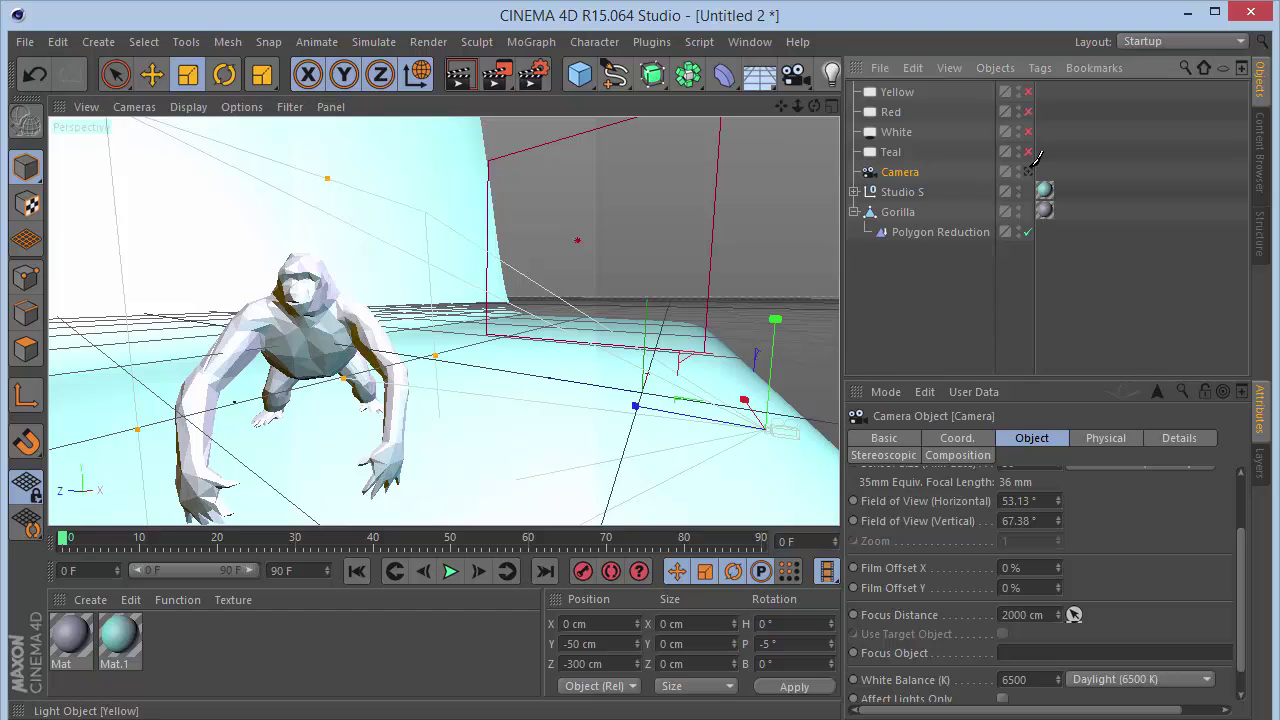
drag(814, 105, 443, 320)
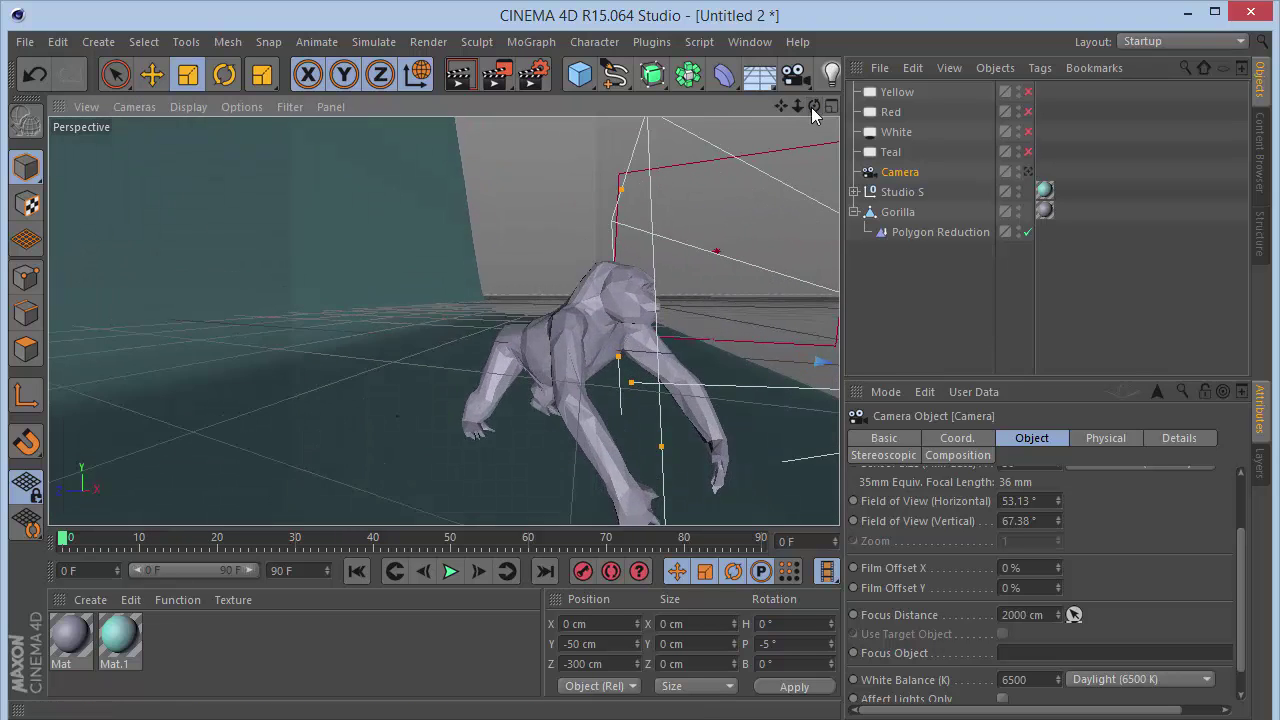
Set the Camera's F-Stop to f/1.8 in its physical renderer properties
click(1095, 441)
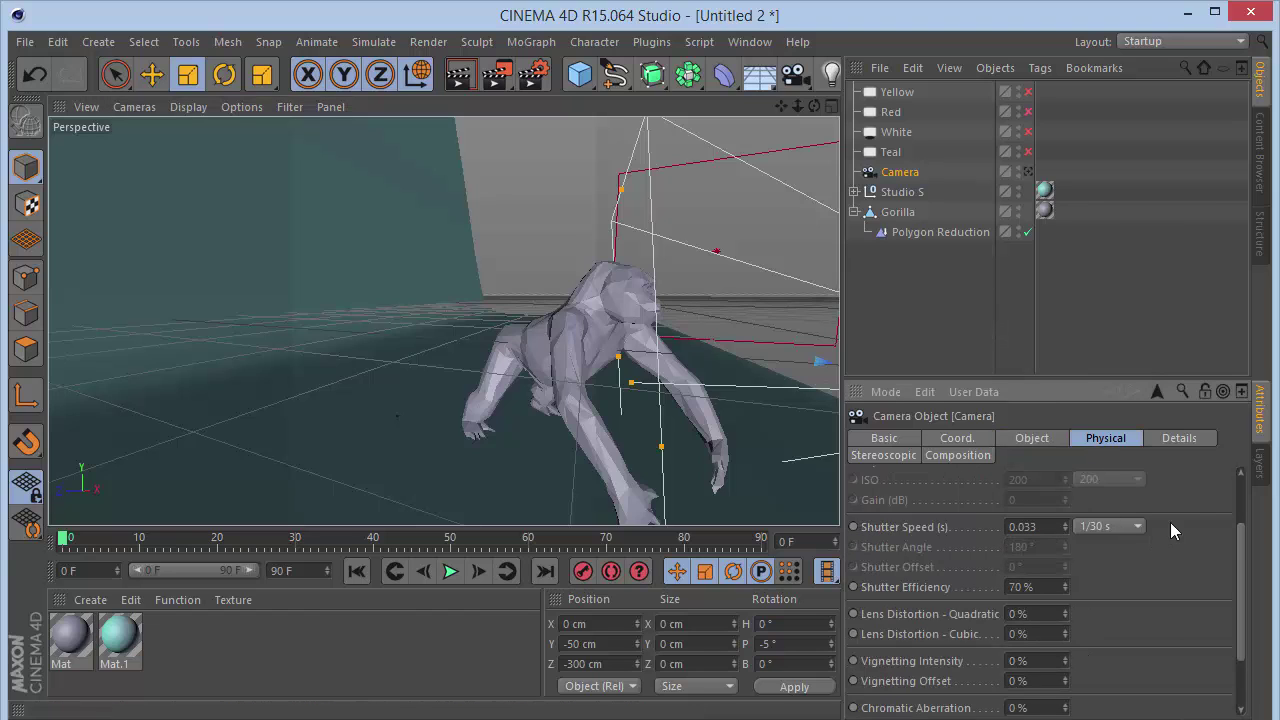
drag(1170, 522, 1166, 607)
click(1108, 515)
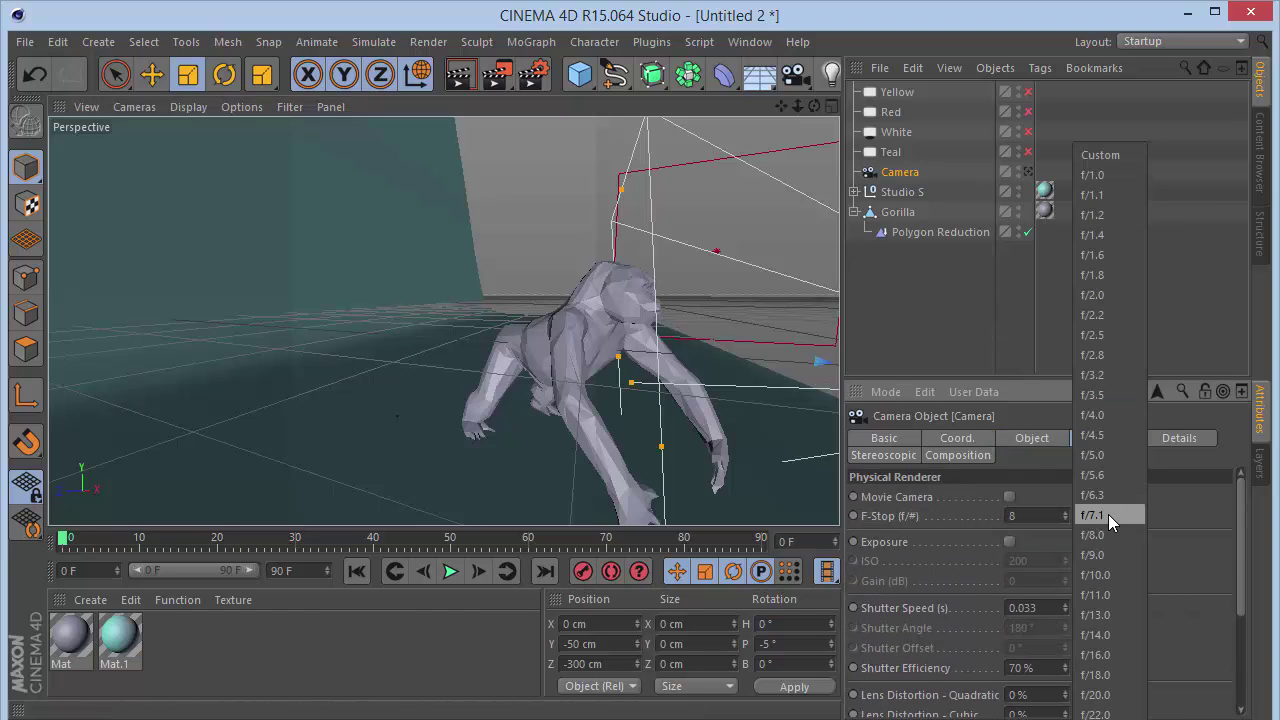
click(1101, 276)
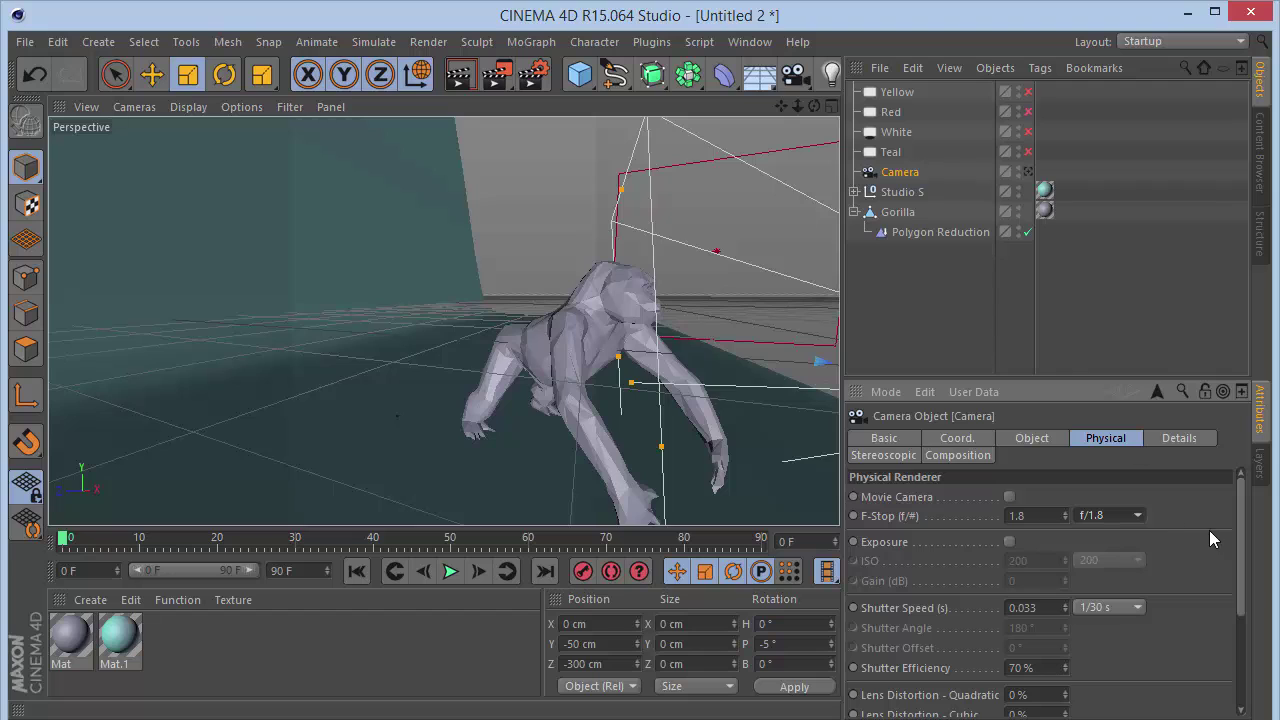
scroll(1238, 540, down, 5)
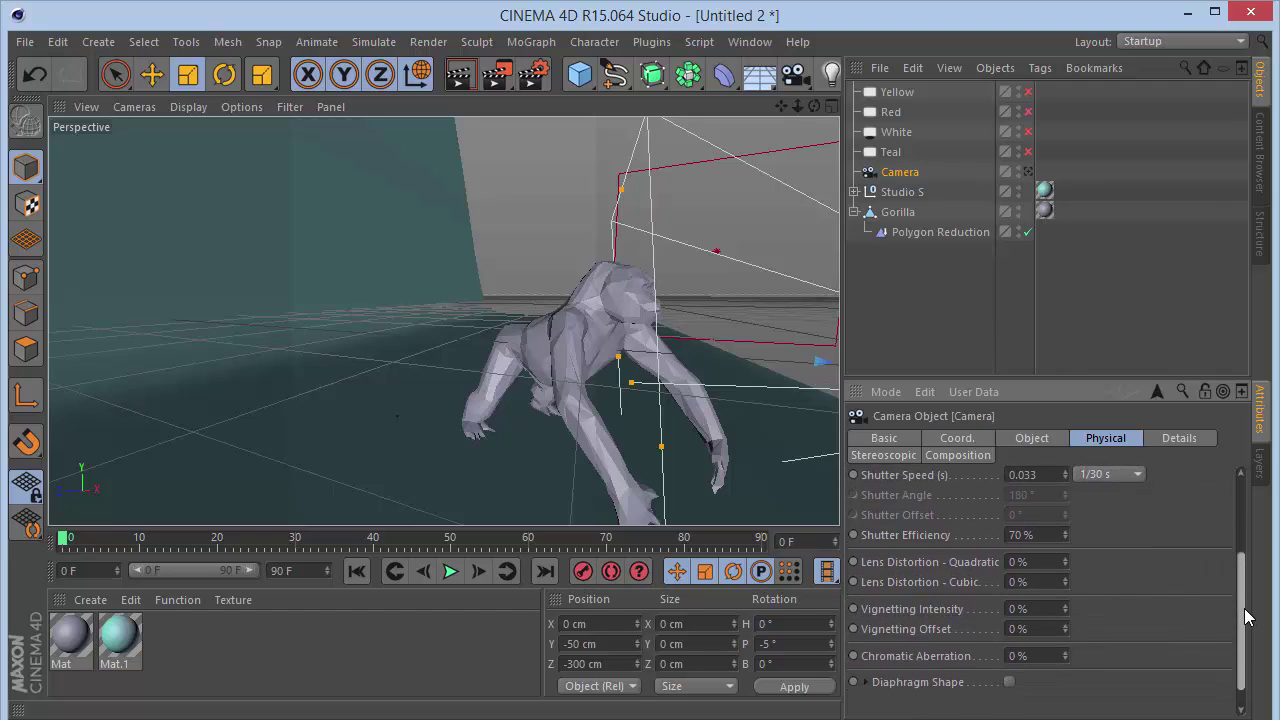
scroll(1240, 540, up, 5)
Enable both DOF Map Front Blur and DOF Map Rear Blur in the Camera's details
click(1030, 438)
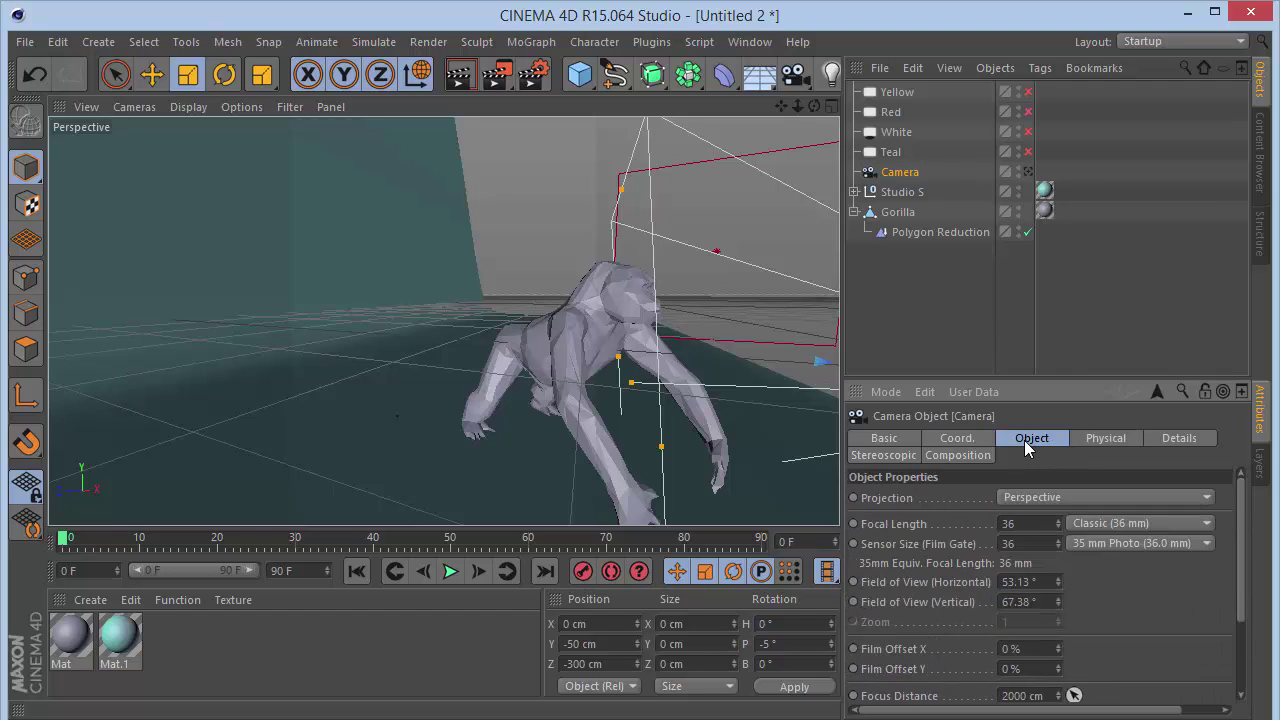
scroll(1100, 600, down, 3)
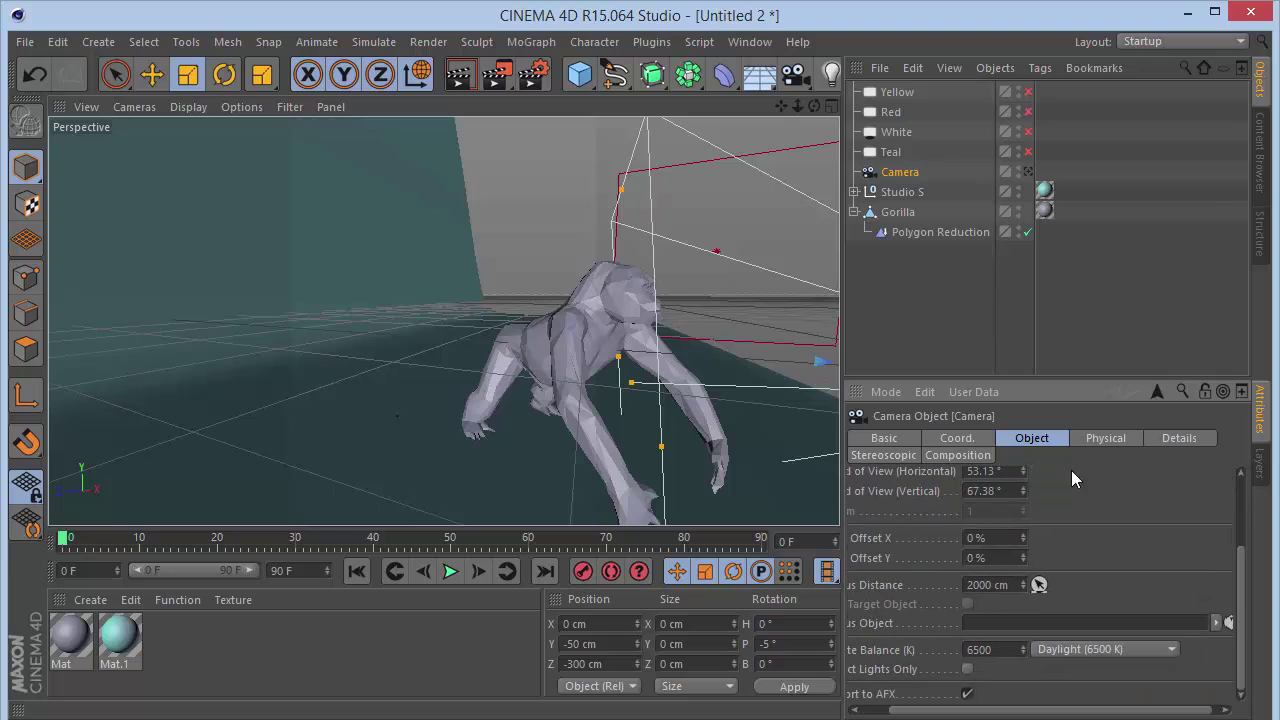
click(1164, 440)
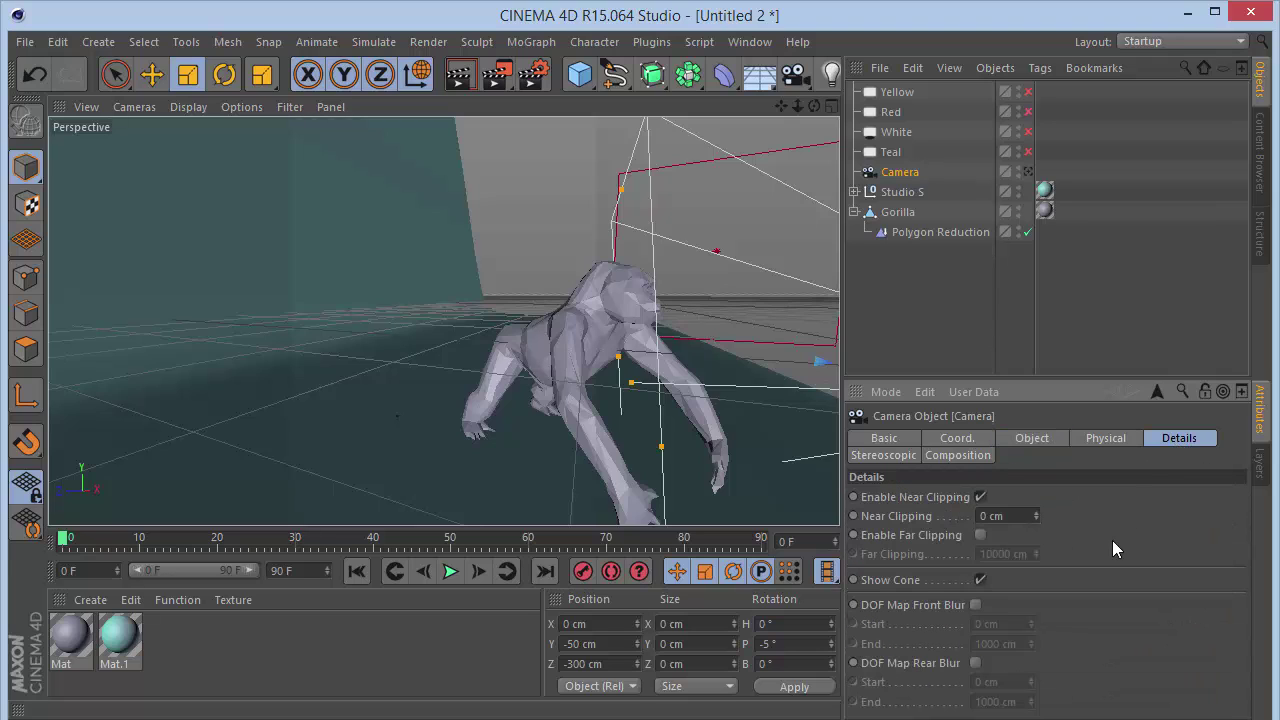
click(976, 605)
click(976, 663)
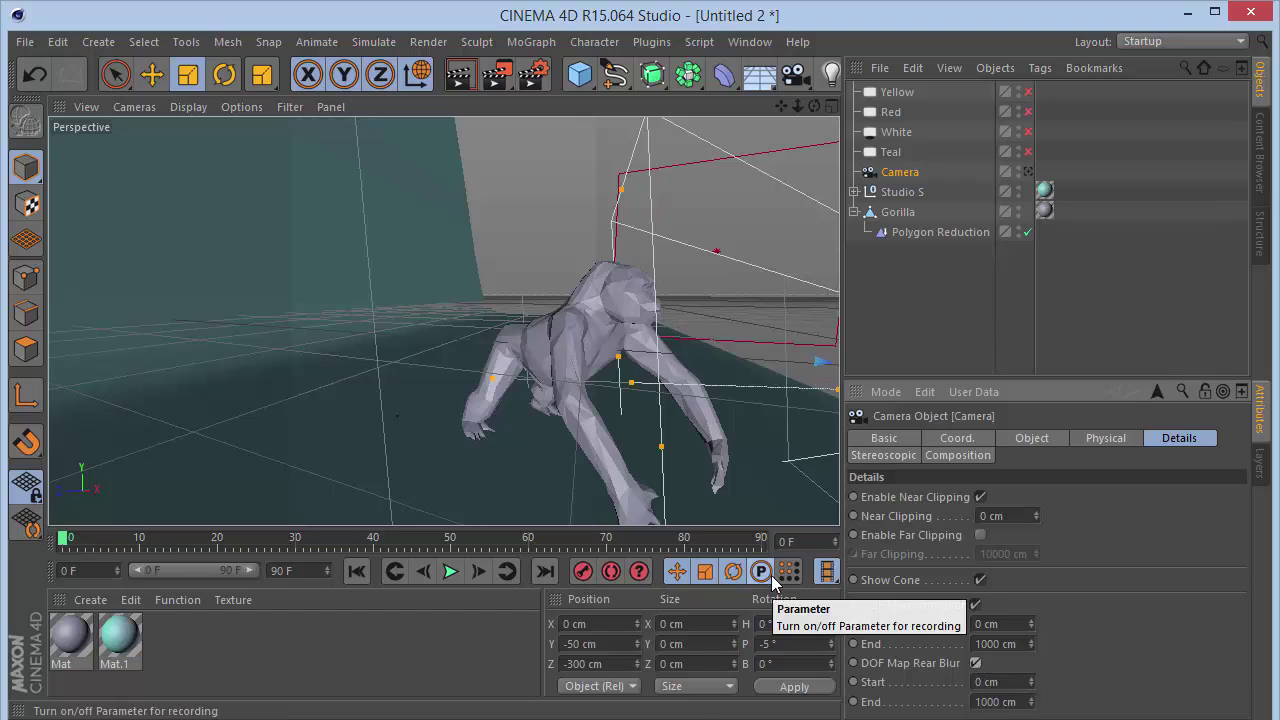
Set the Camera's front blur end distance to 17 cm and its rear blur end distance to 40 cm
drag(1028, 648, 712, 610)
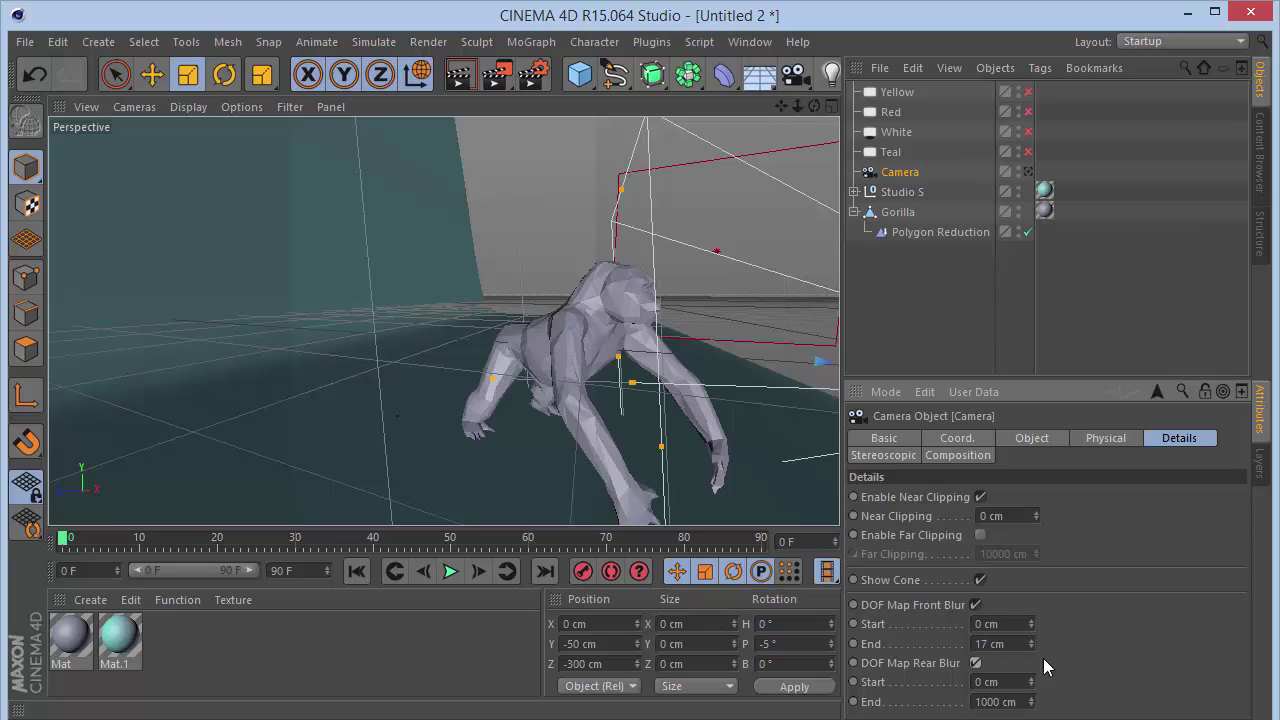
double_click(1010, 701)
text(4)
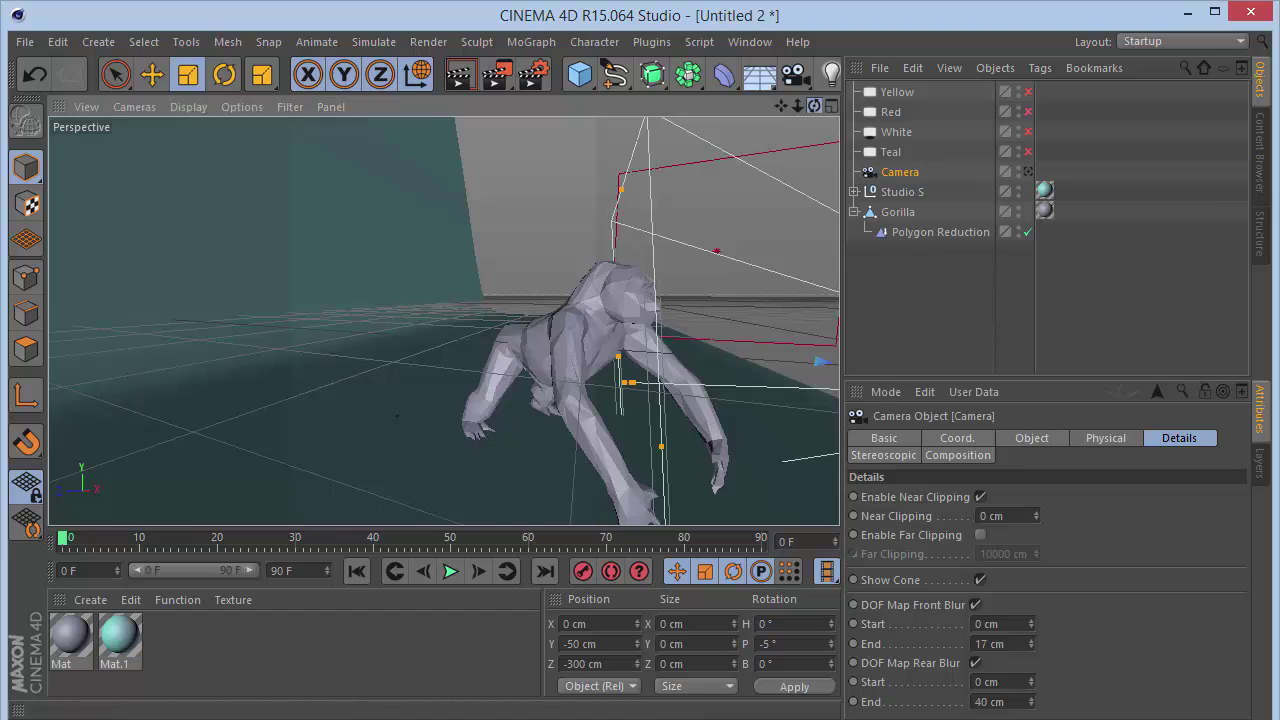
alt+drag(443, 320, 431, 320)
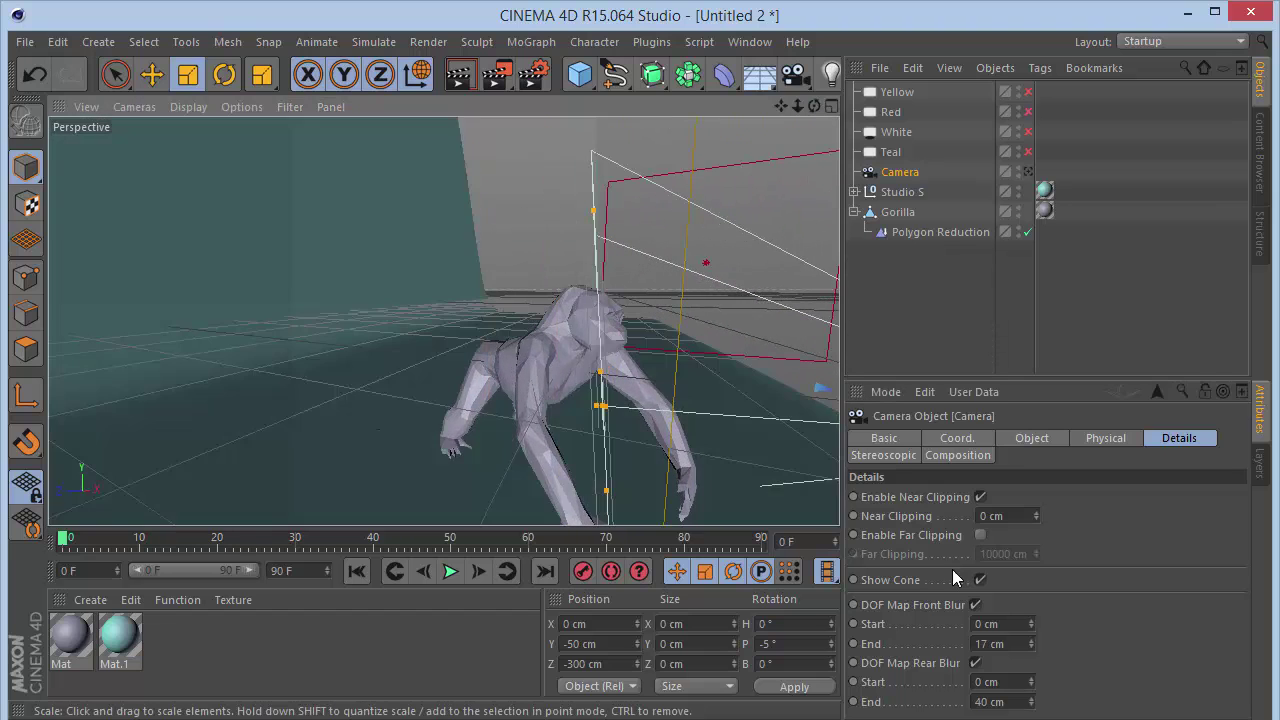
Adjust the blur ranges around the gorilla, with the front blur ending at 412 cm and the rear blur at 1064 cm
drag(1029, 639, 1029, 545)
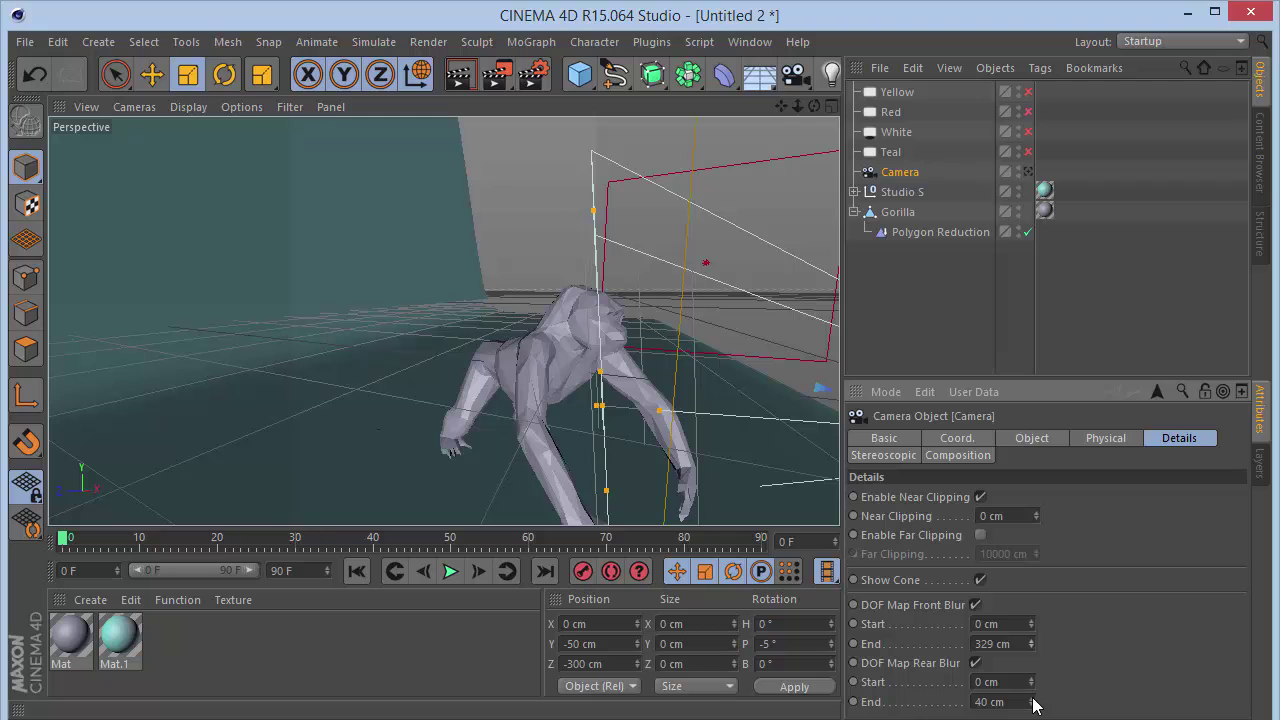
drag(1032, 701, 1032, 620)
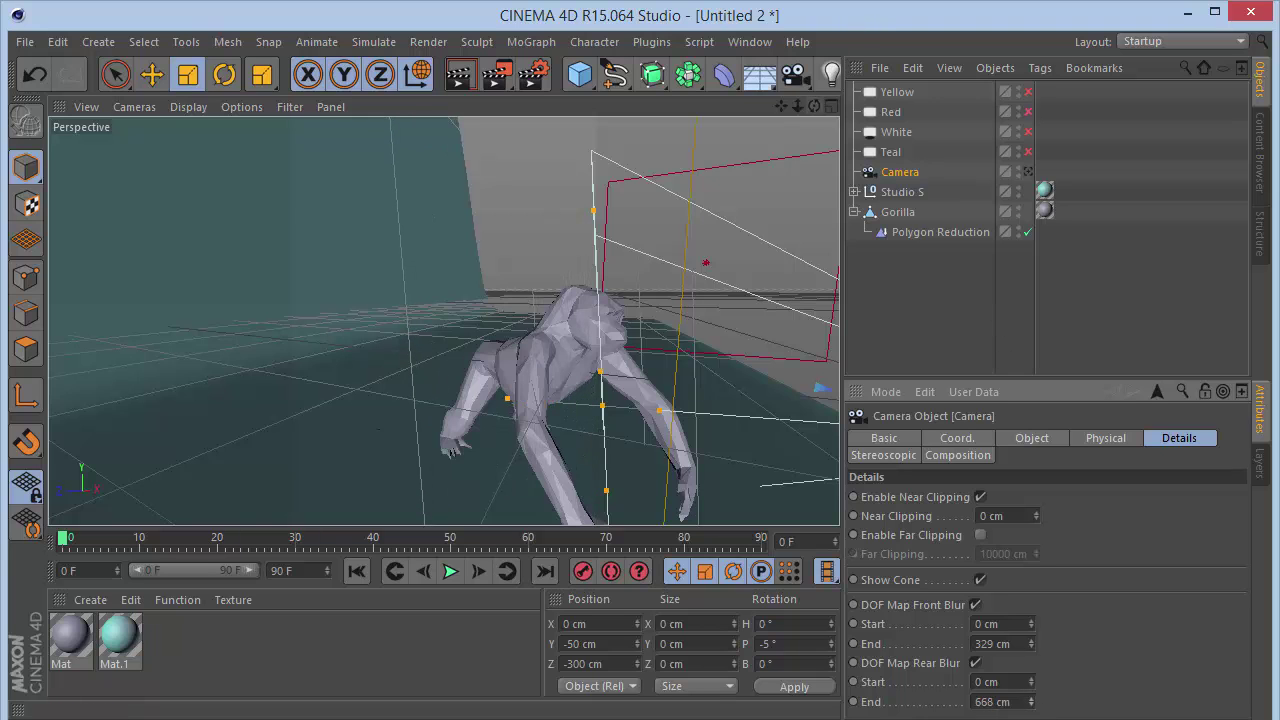
drag(814, 105, 770, 110)
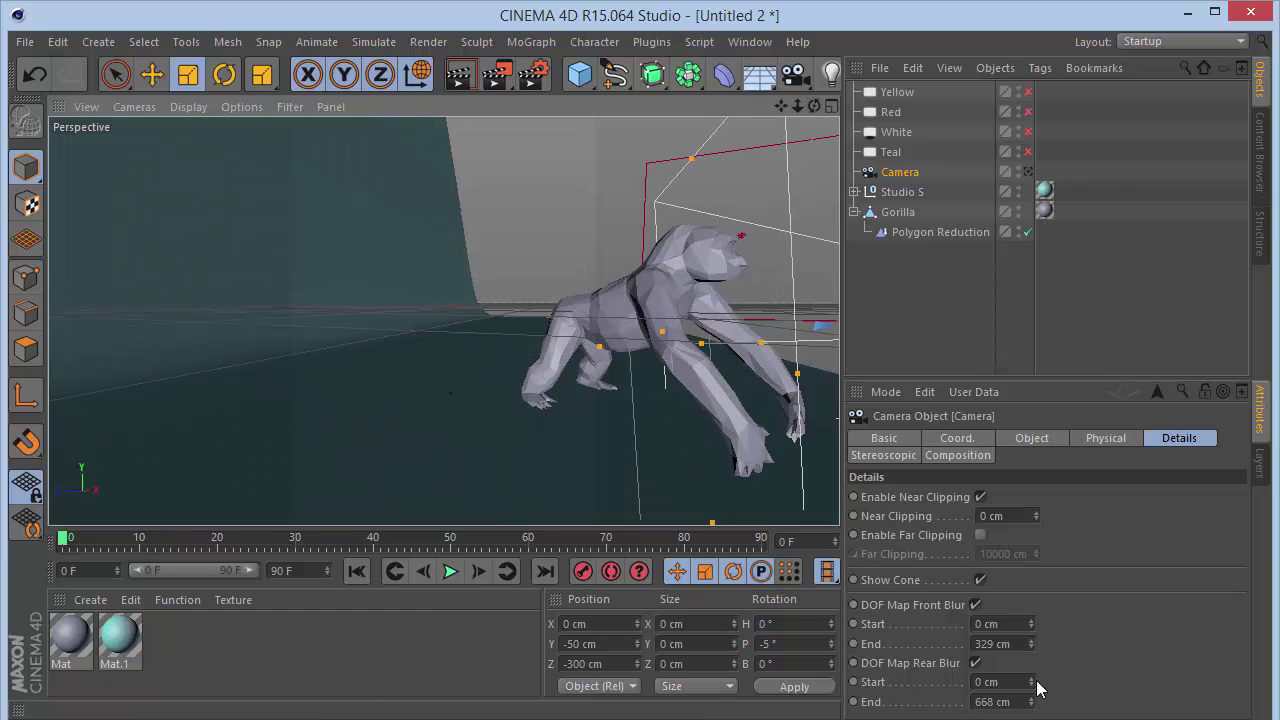
mouse_move(1032, 701)
mouse_down()
mouse_move(1032, 660)
mouse_move(1032, 705)
mouse_up()
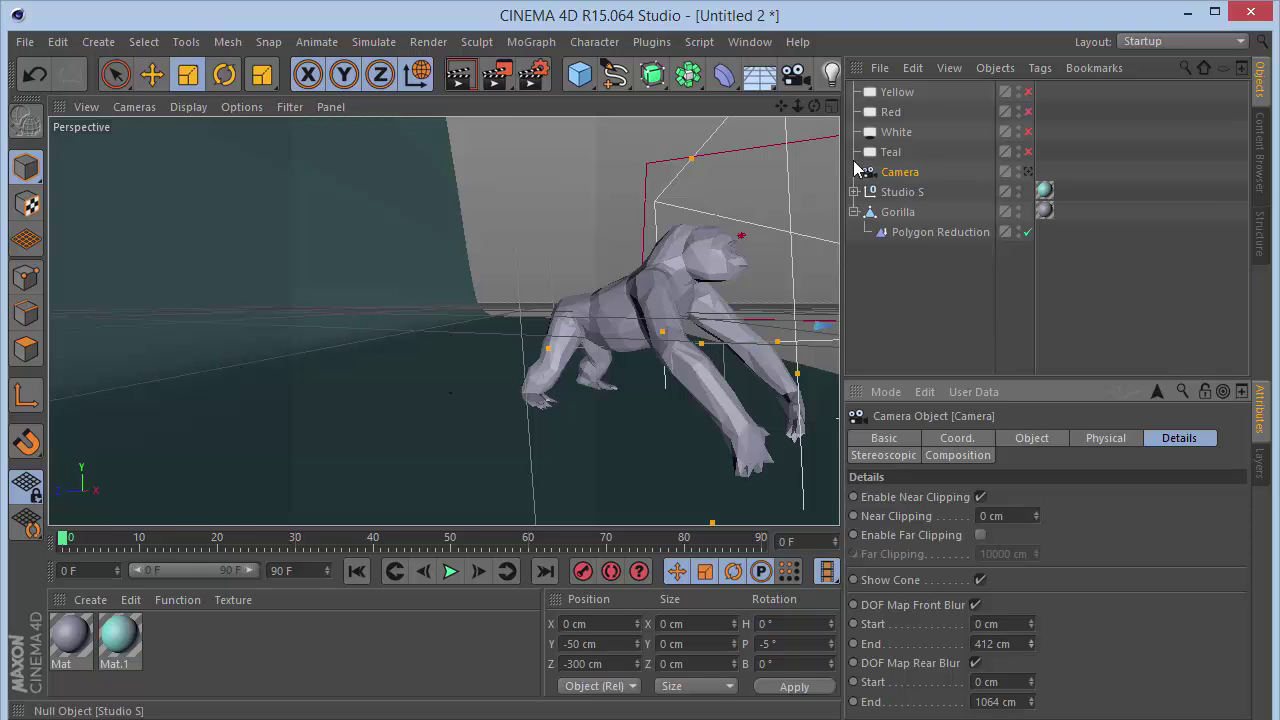
Add a cube to the scene and move it along Z to about 1846 cm, beside the gorilla
alt+drag(400, 320, 442, 320)
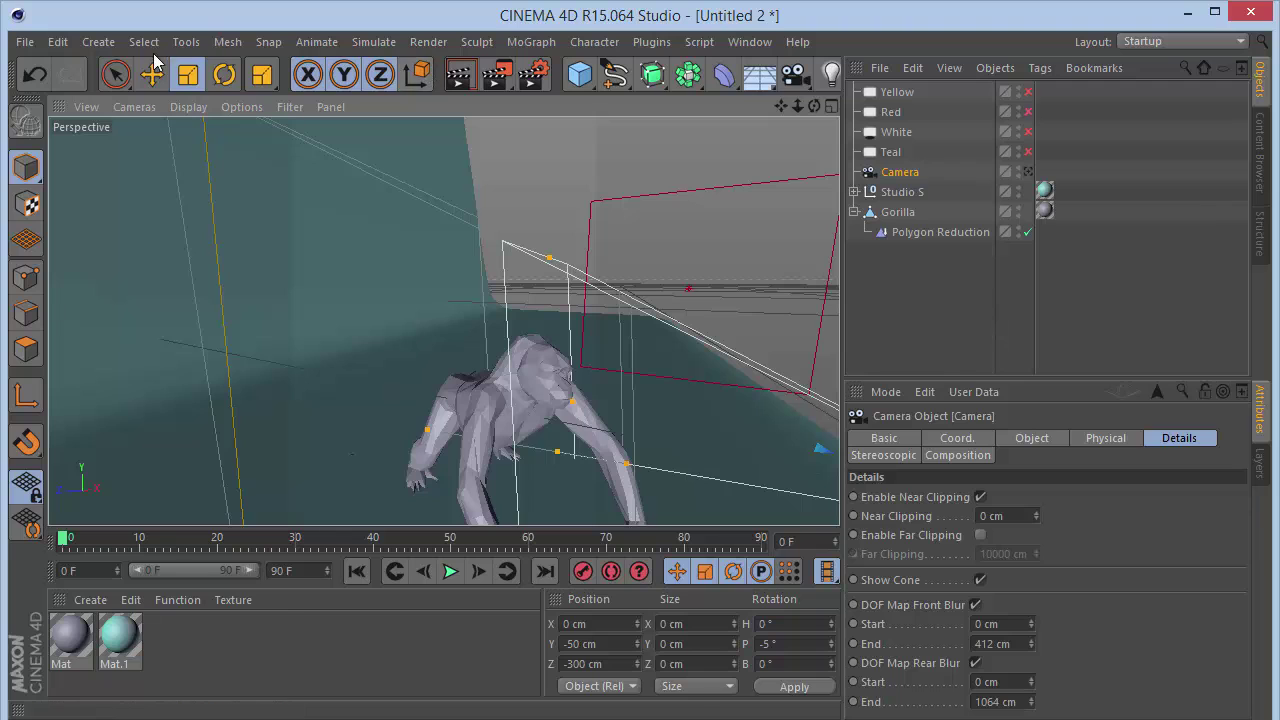
click(115, 74)
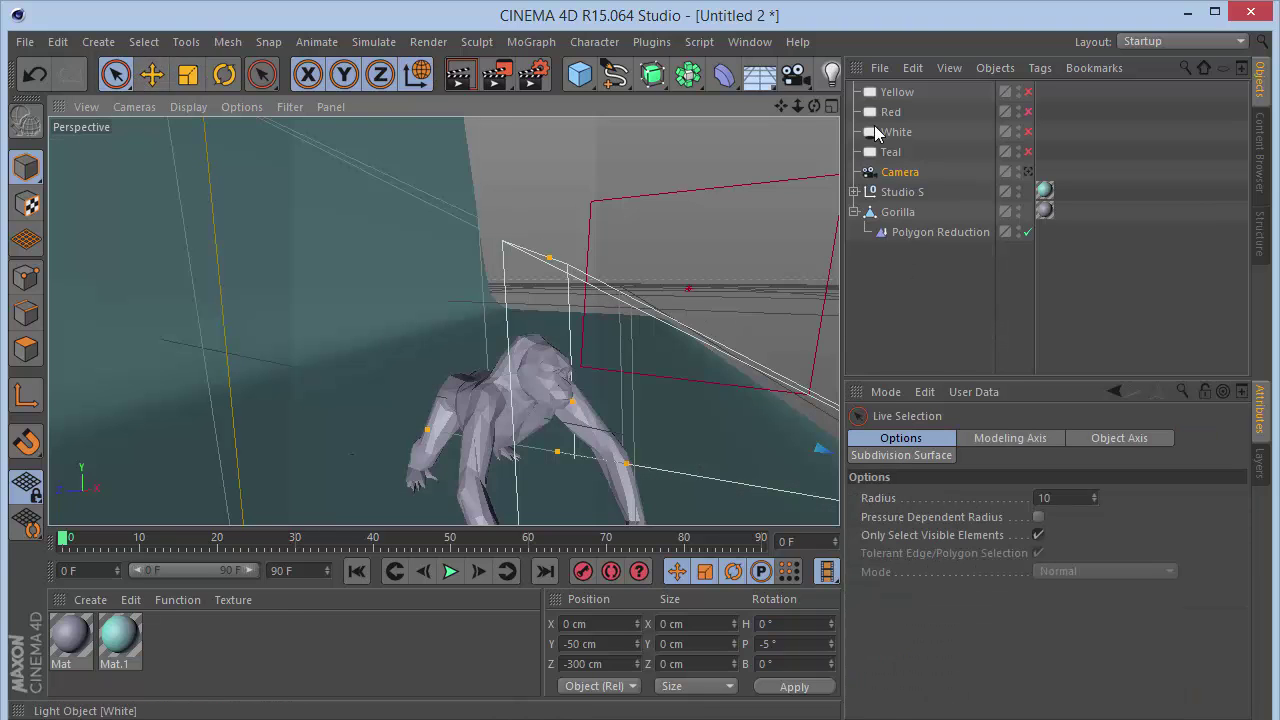
click(580, 75)
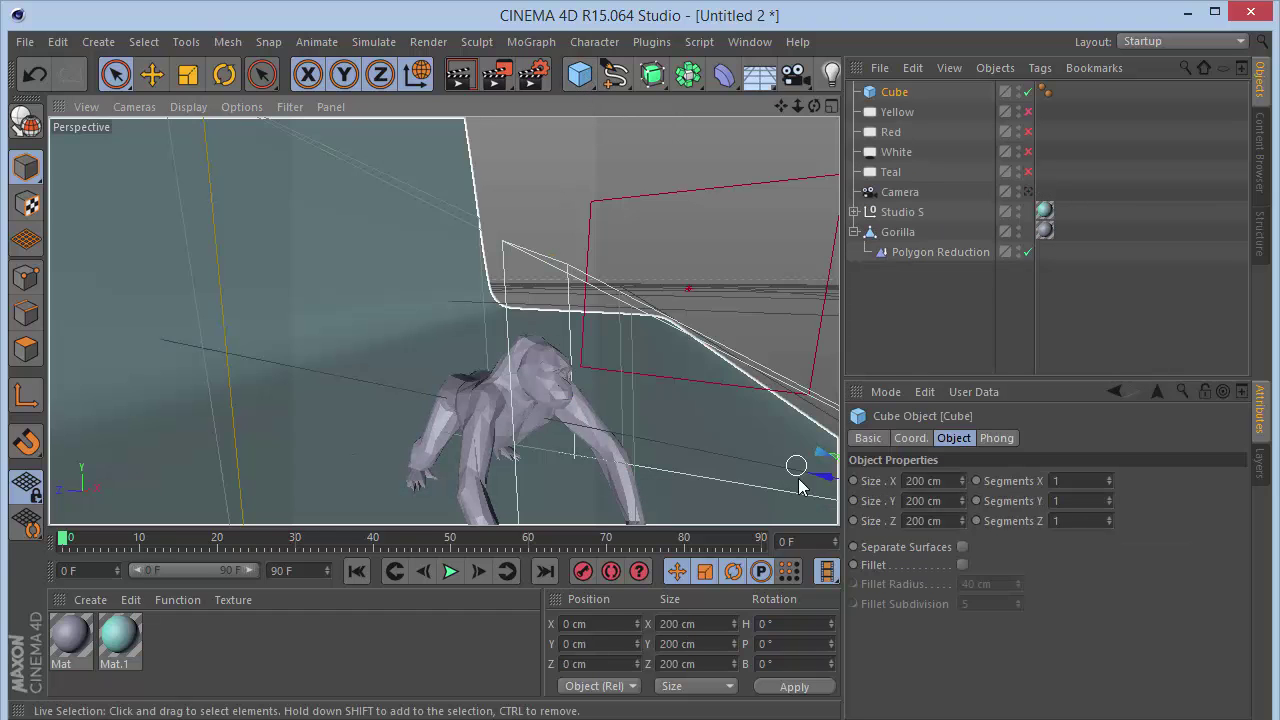
drag(818, 486, 429, 447)
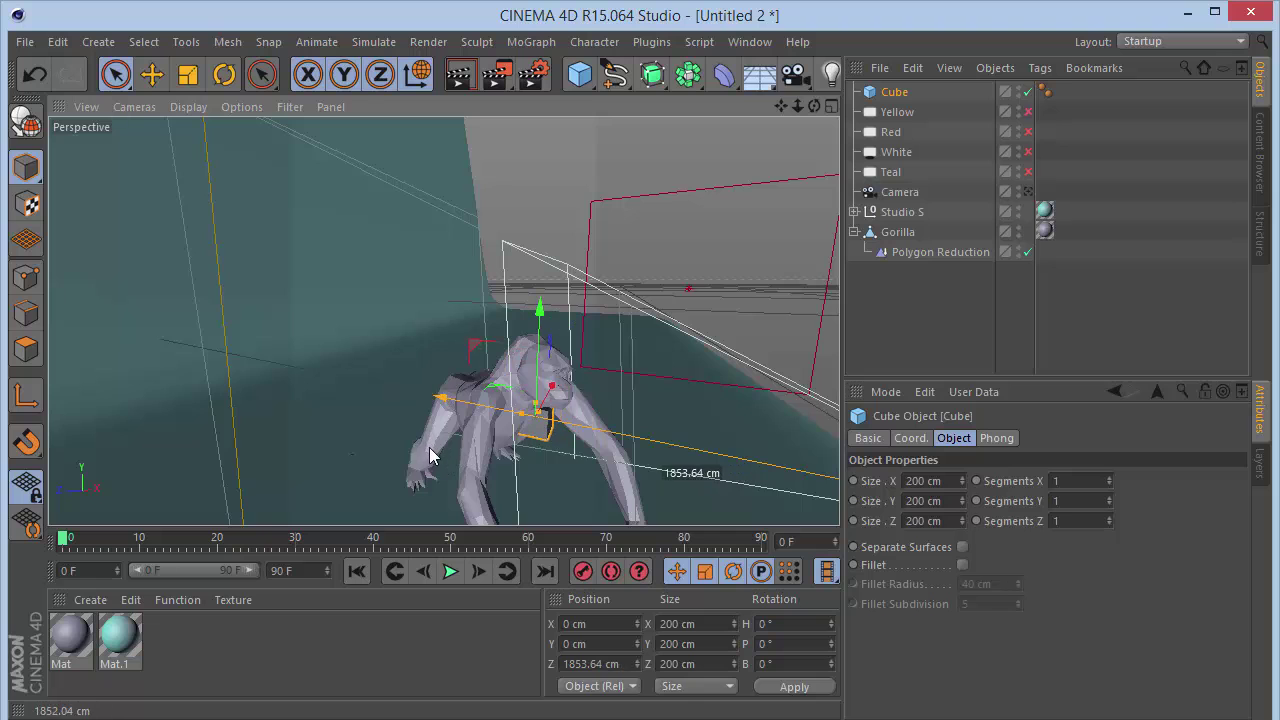
Raise the cube to about 363 cm in Y and scale it down uniformly to about 60 cm
drag(811, 110, 870, 100)
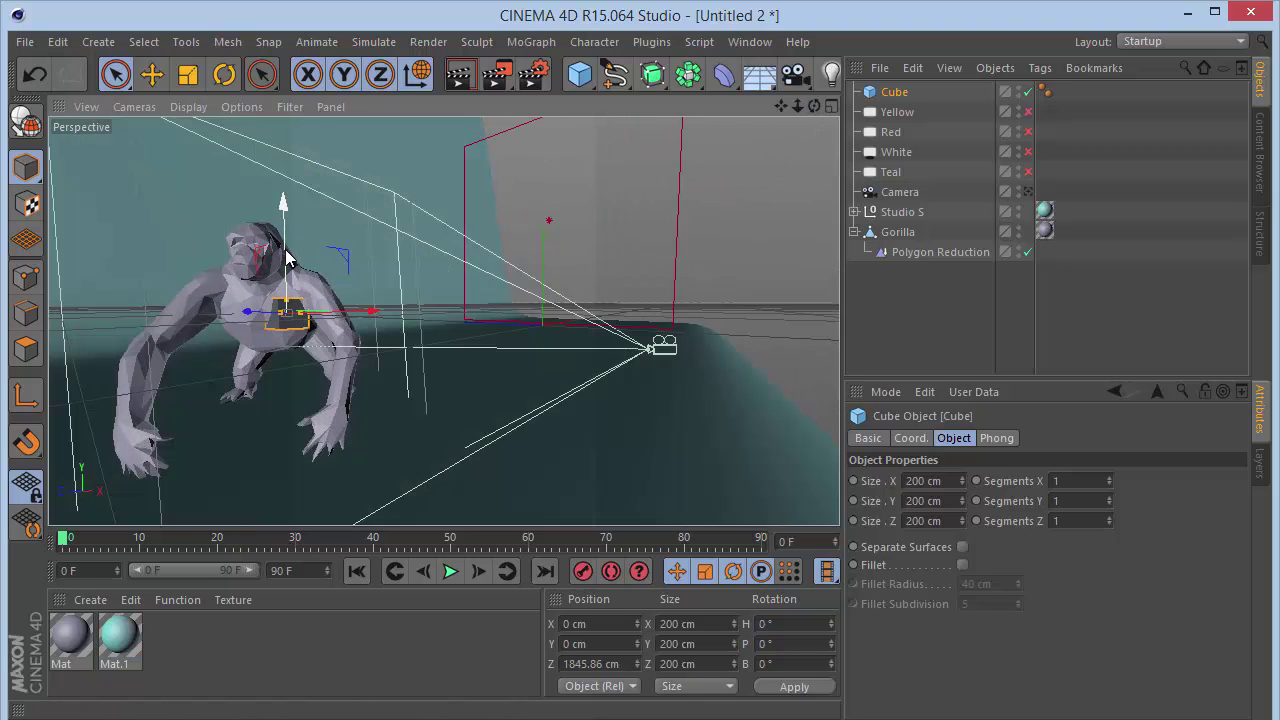
drag(289, 258, 279, 208)
key(t)
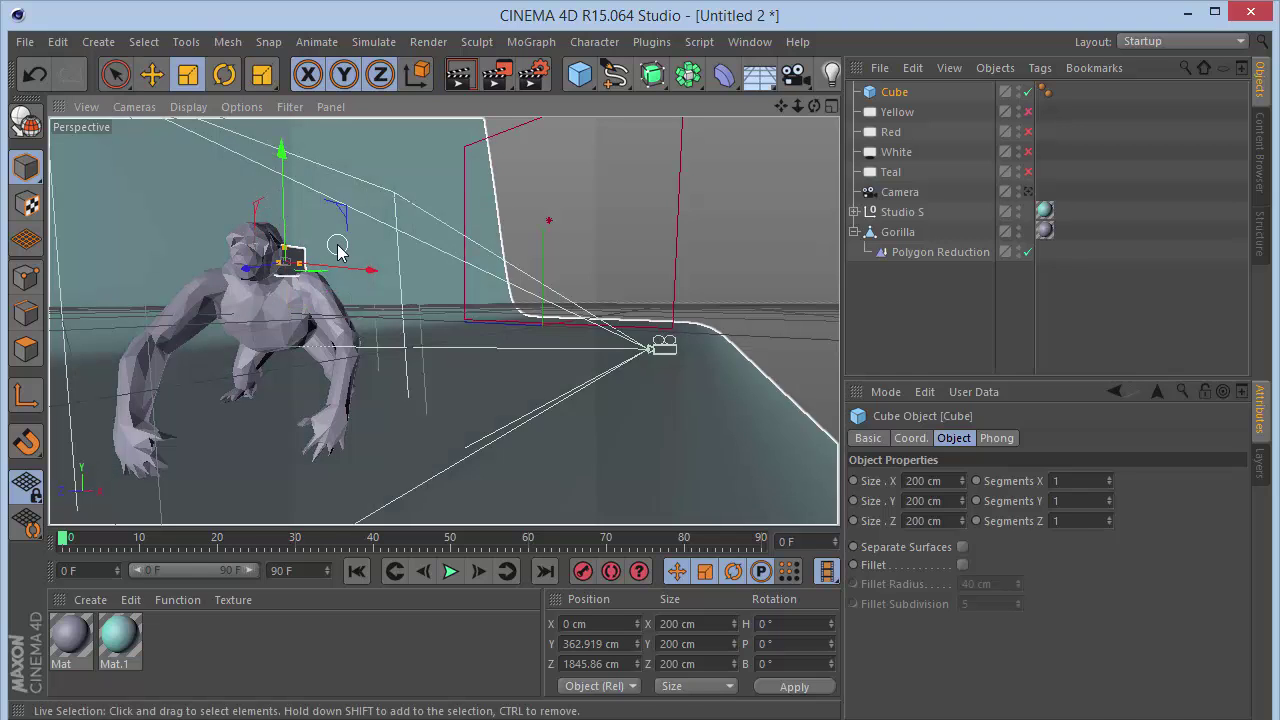
drag(500, 214, 30, 395)
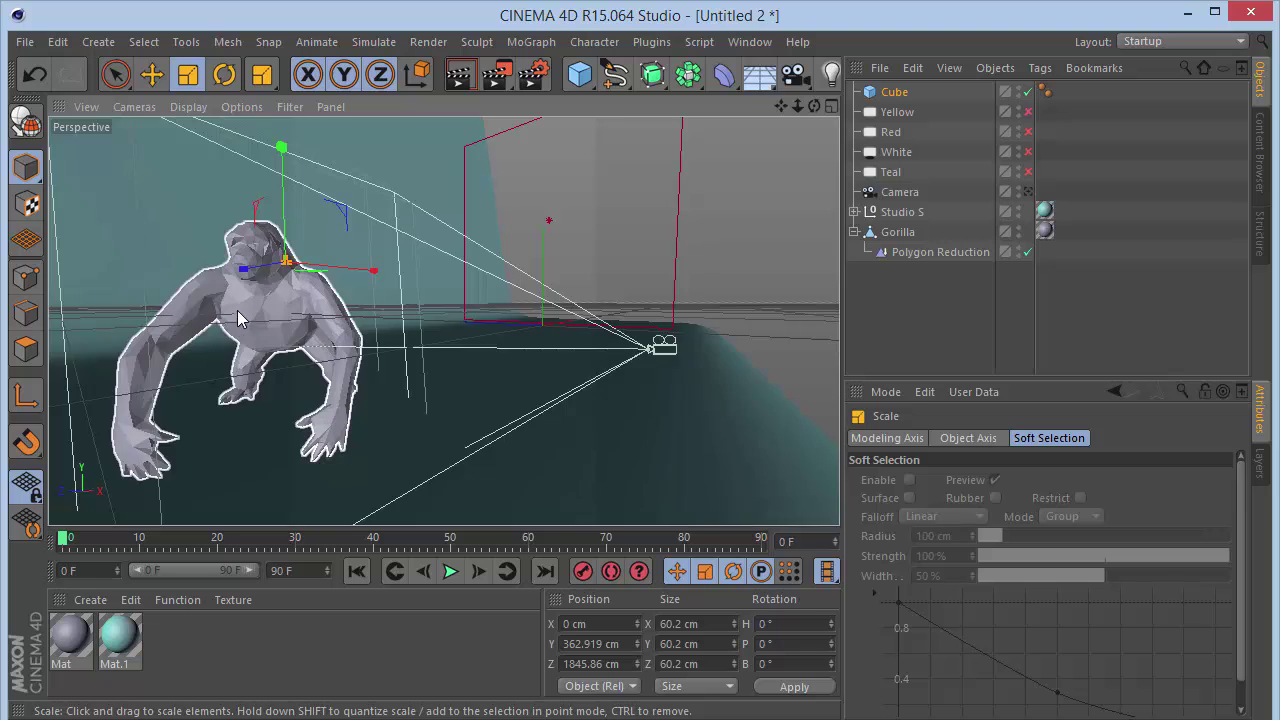
Position the cube above the gorilla's head, at about 585 cm in Y and 1711 cm in Z
click(115, 74)
drag(245, 271, 246, 213)
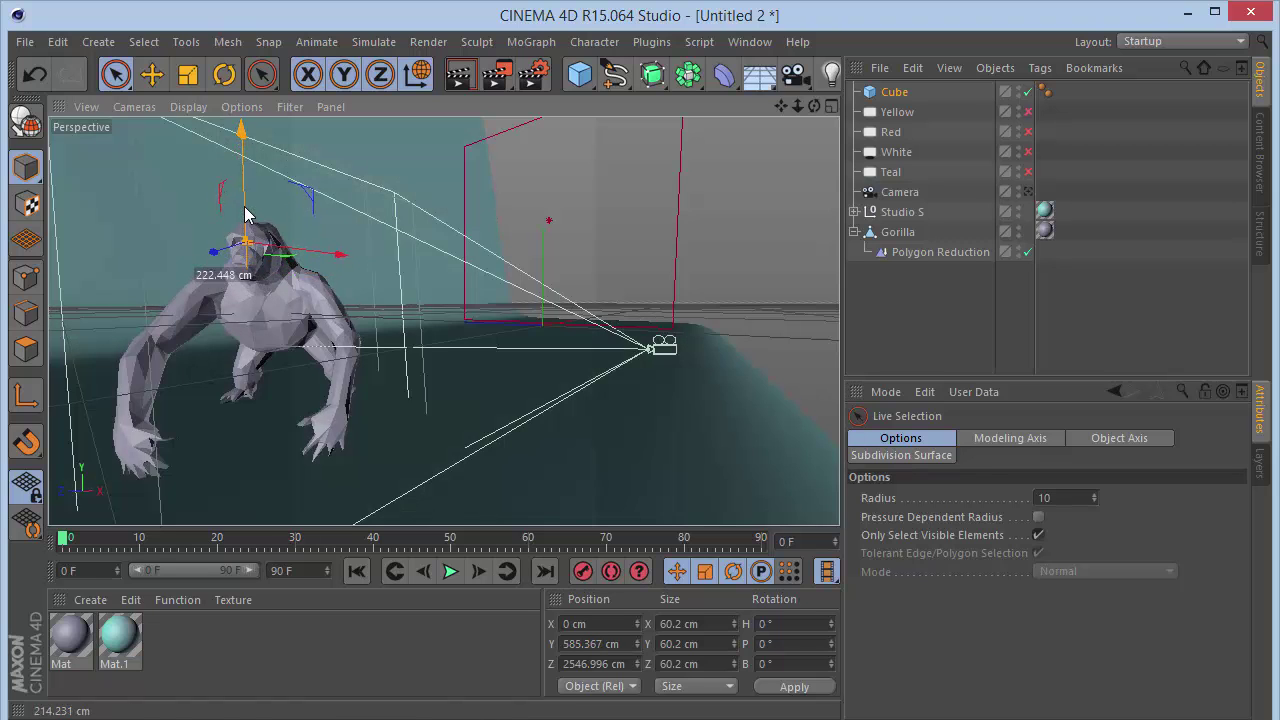
drag(814, 106, 1004, 112)
drag(528, 331, 700, 330)
click(705, 345)
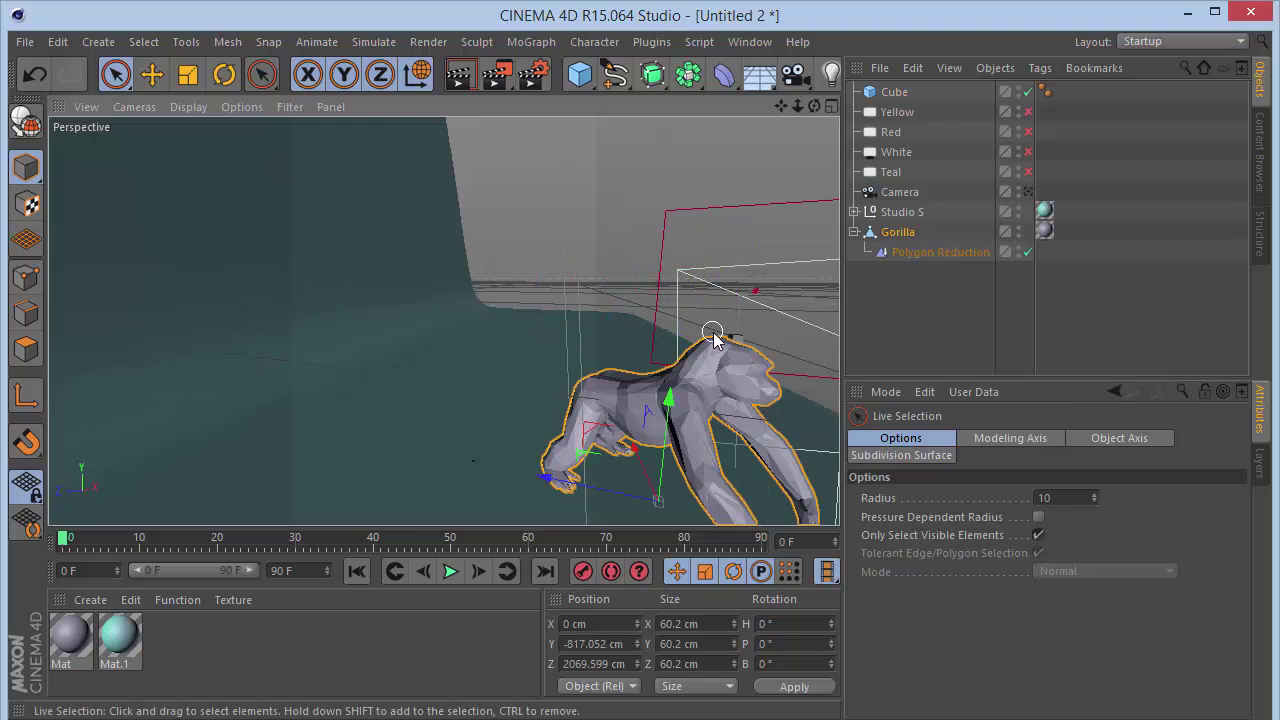
click(803, 283)
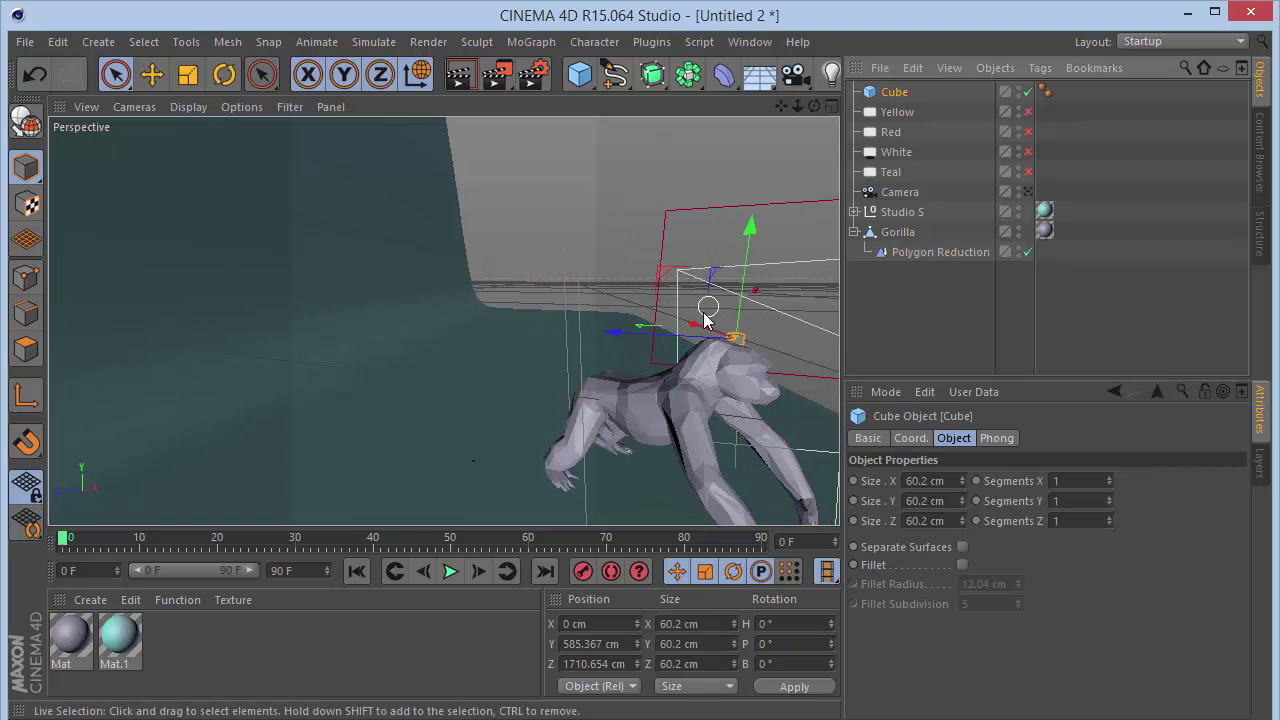
Move the cube along X to about -275 cm, in line with the gorilla's head
drag(694, 322, 764, 364)
drag(814, 106, 700, 140)
drag(442, 321, 443, 320)
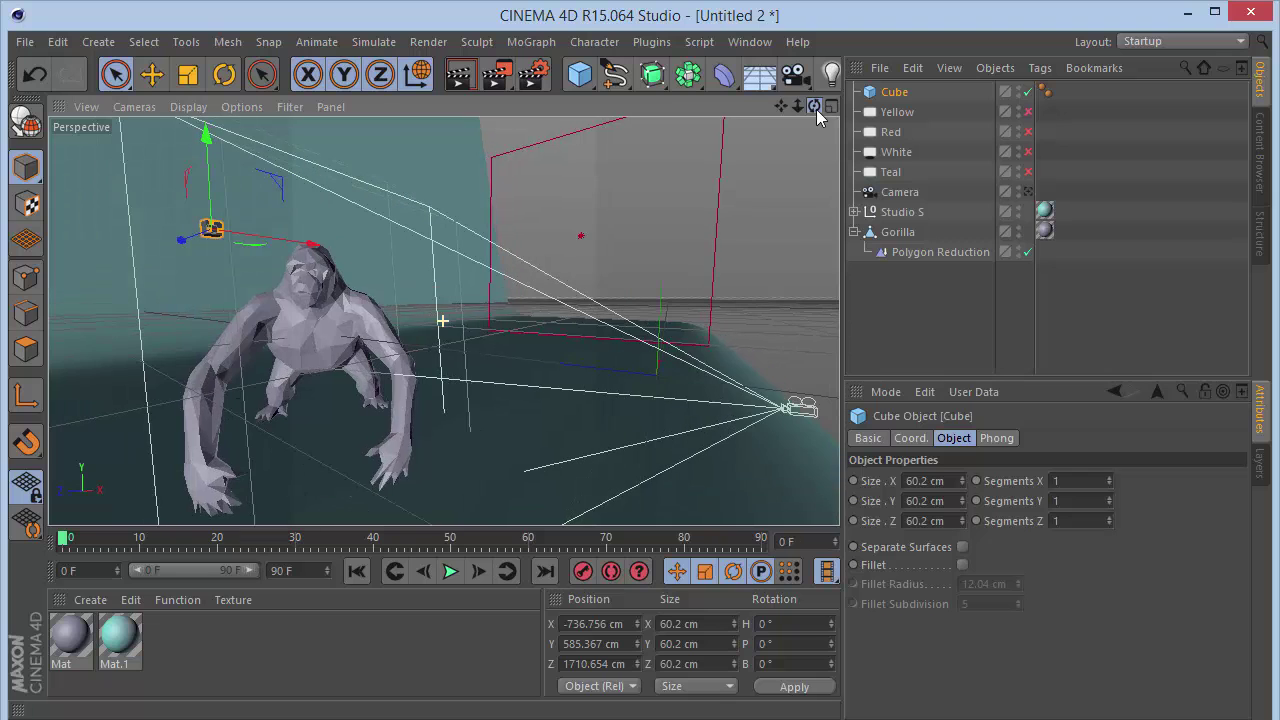
key(F2)
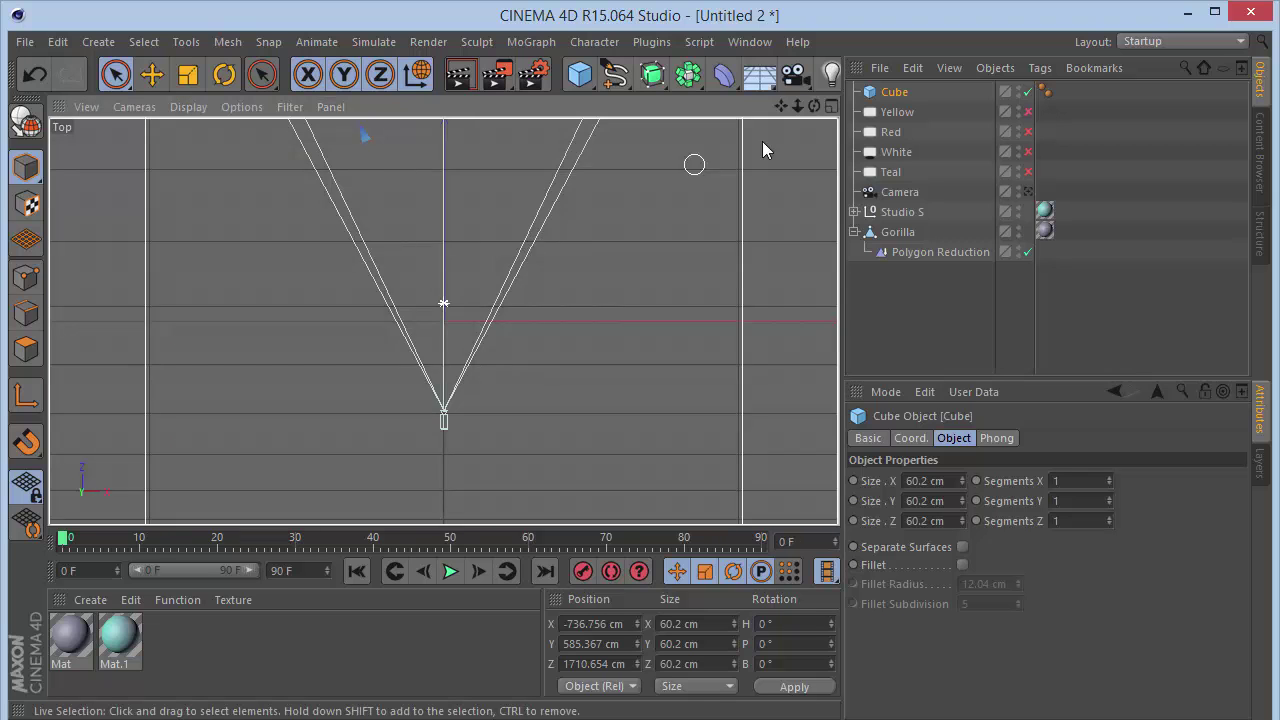
drag(781, 106, 543, 334)
Lower the cube to about 451 cm in Y so it sits at the gorilla's face
key(F3)
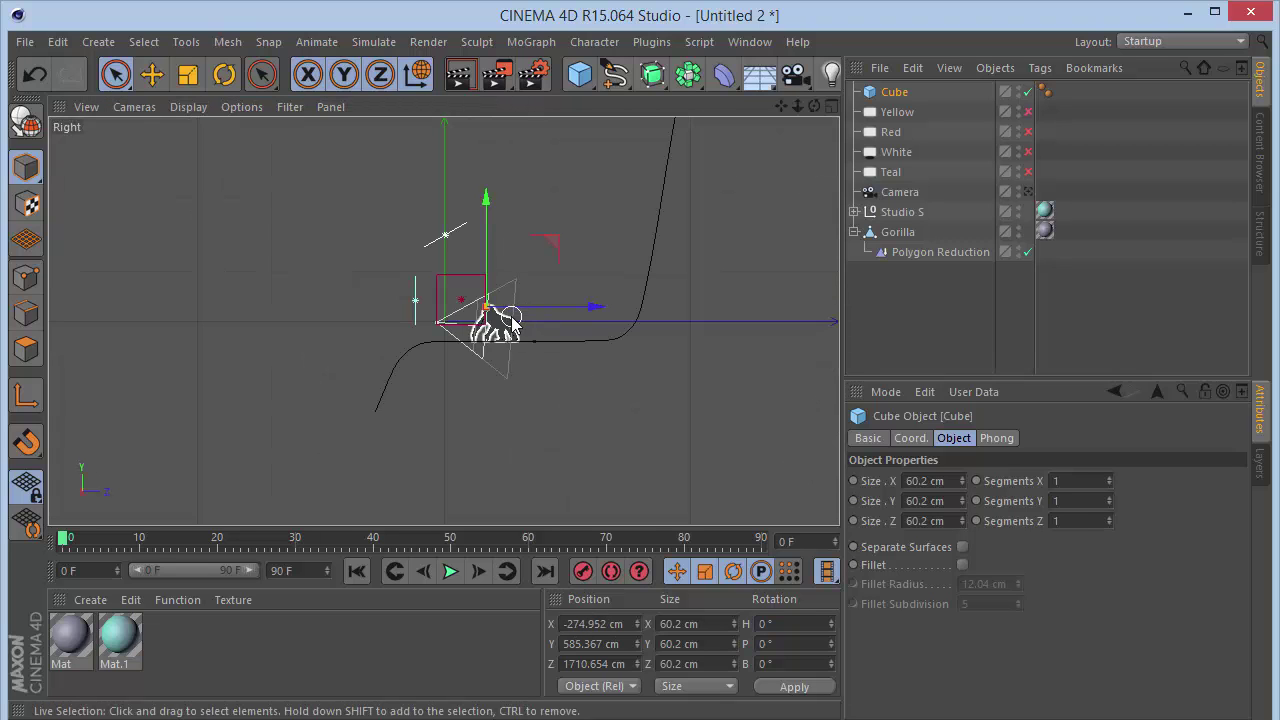
scroll(502, 316, up, 5)
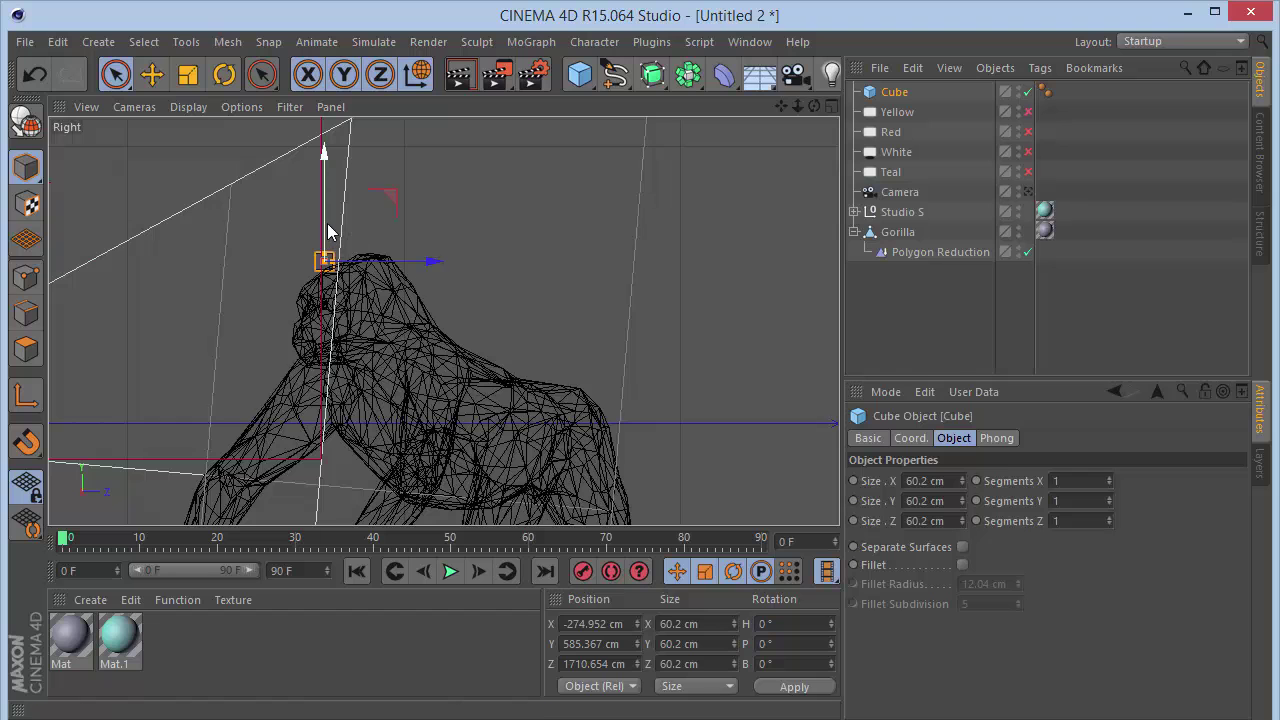
drag(323, 230, 314, 263)
key(F4)
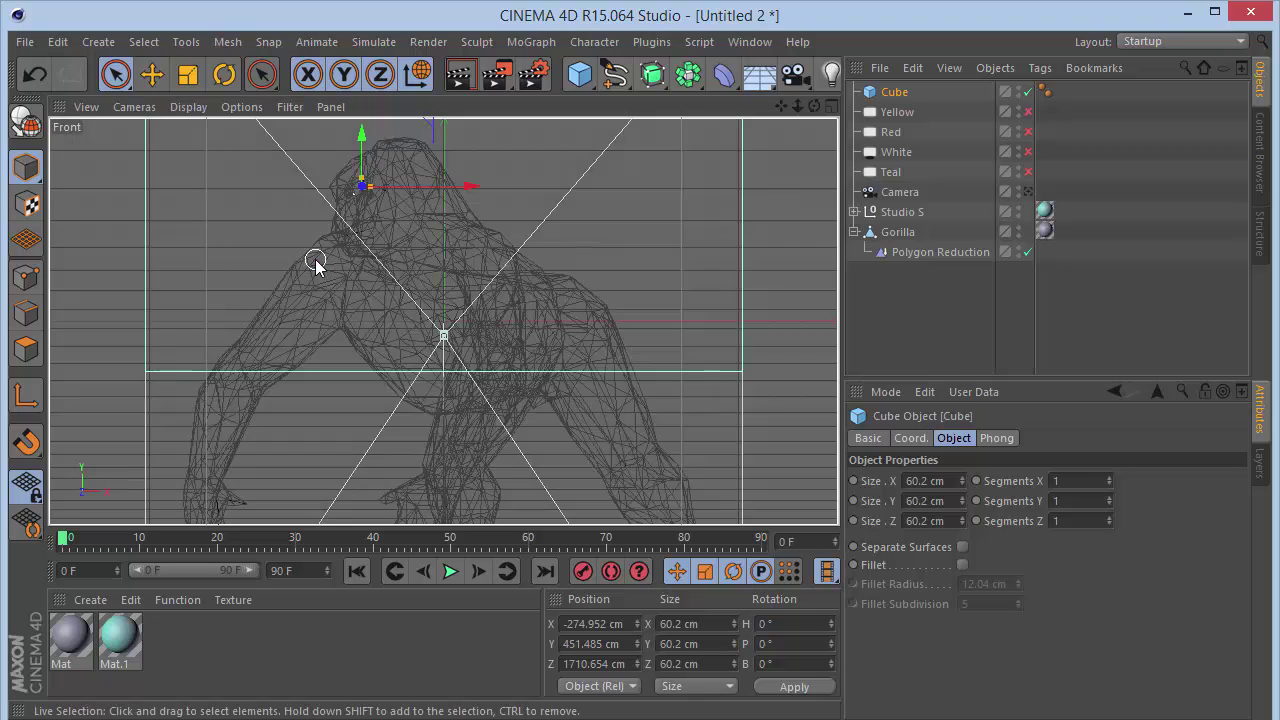
key(F1)
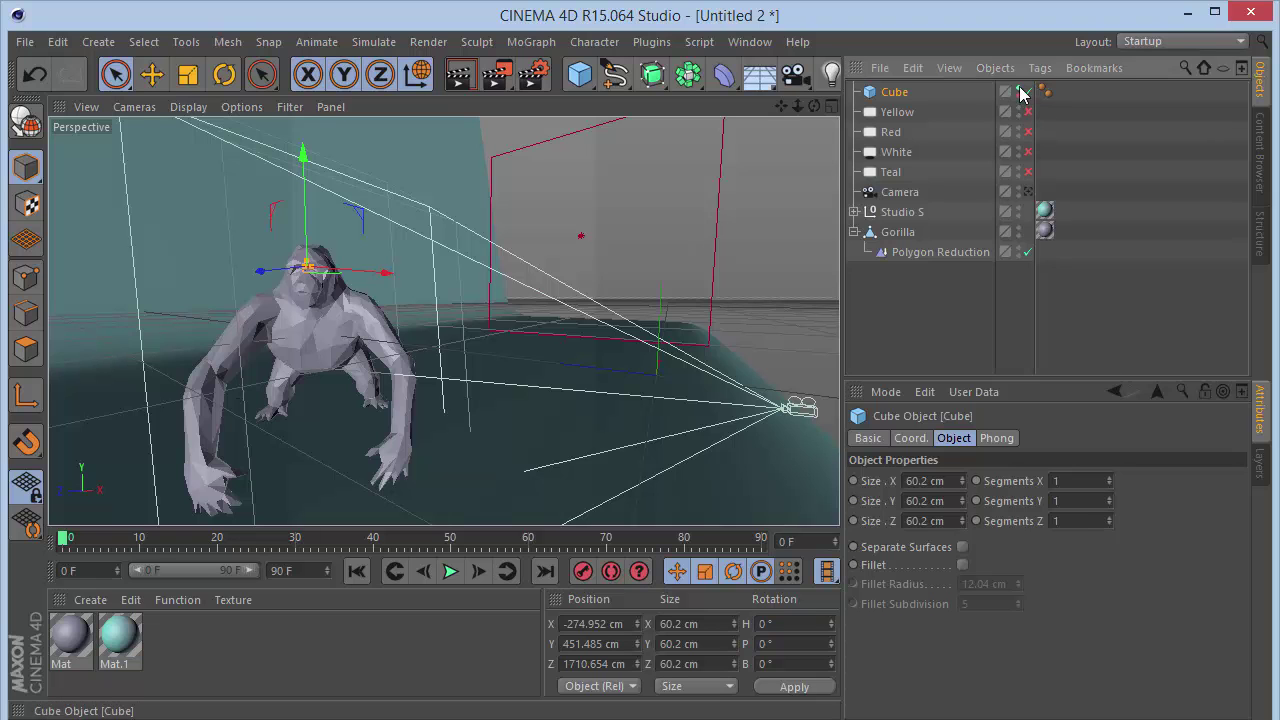
Look through the Camera and assign the Cube as its Focus Object
click(1029, 192)
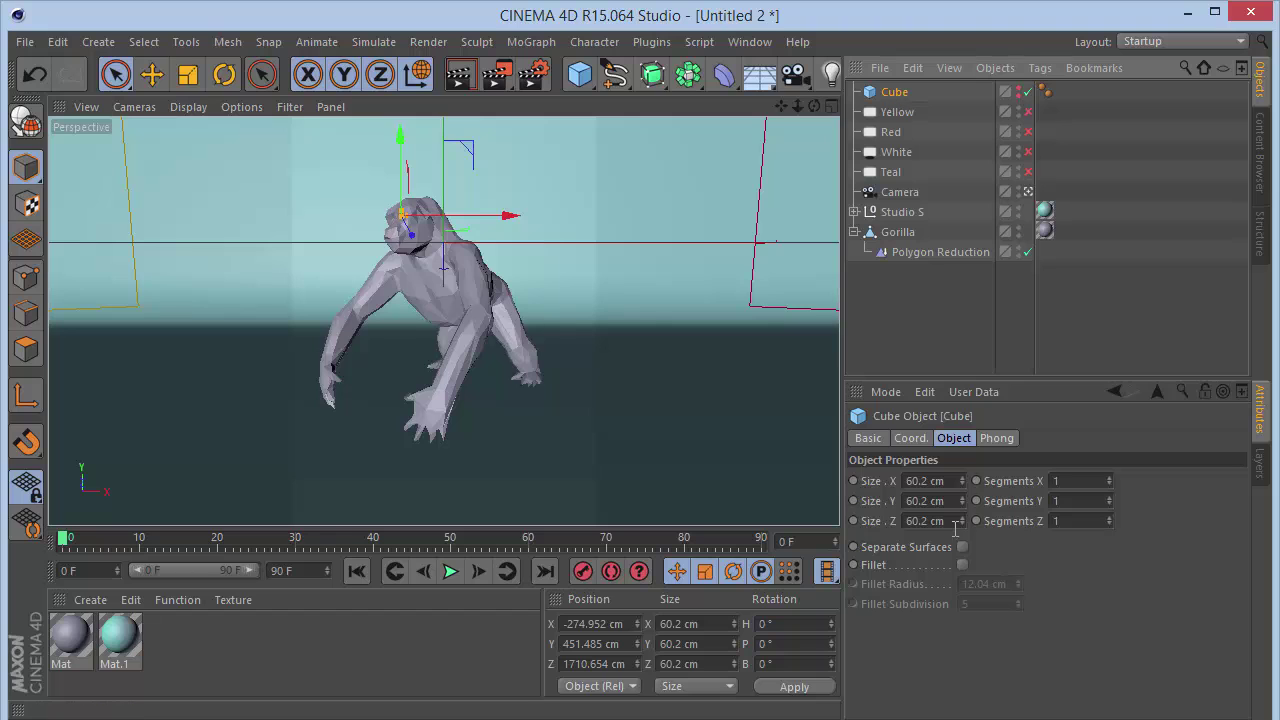
click(900, 192)
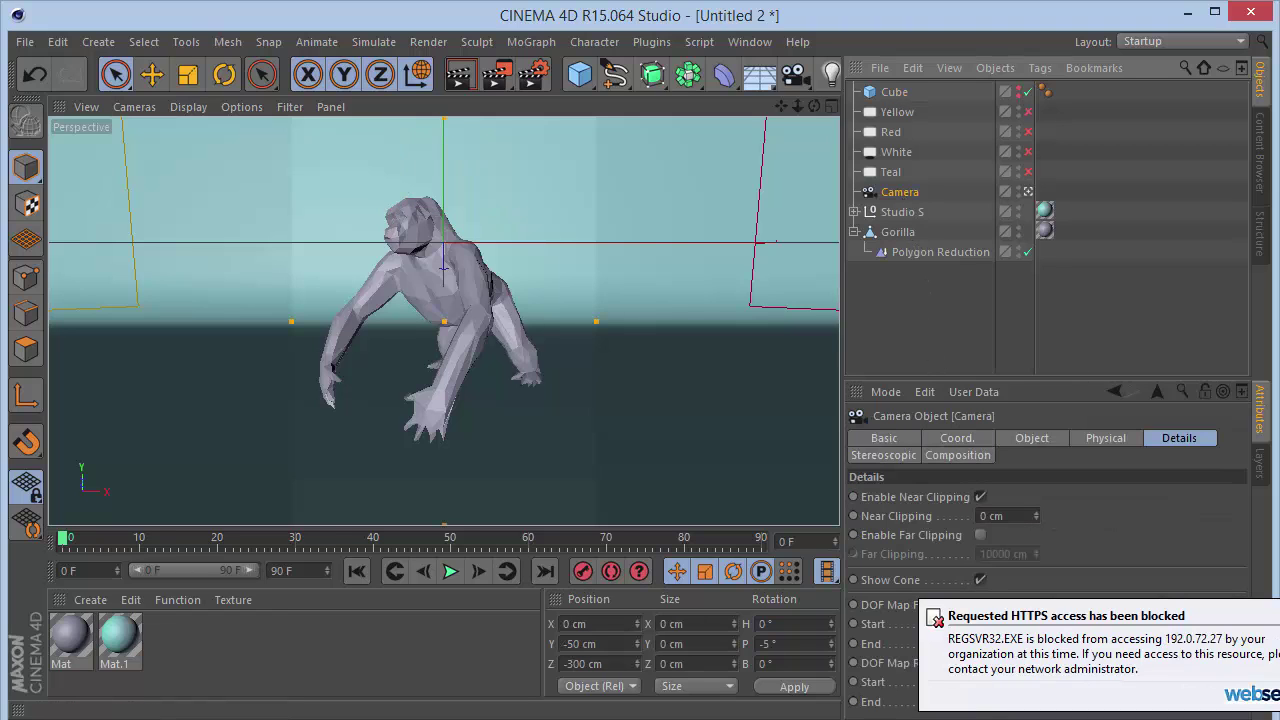
click(1032, 440)
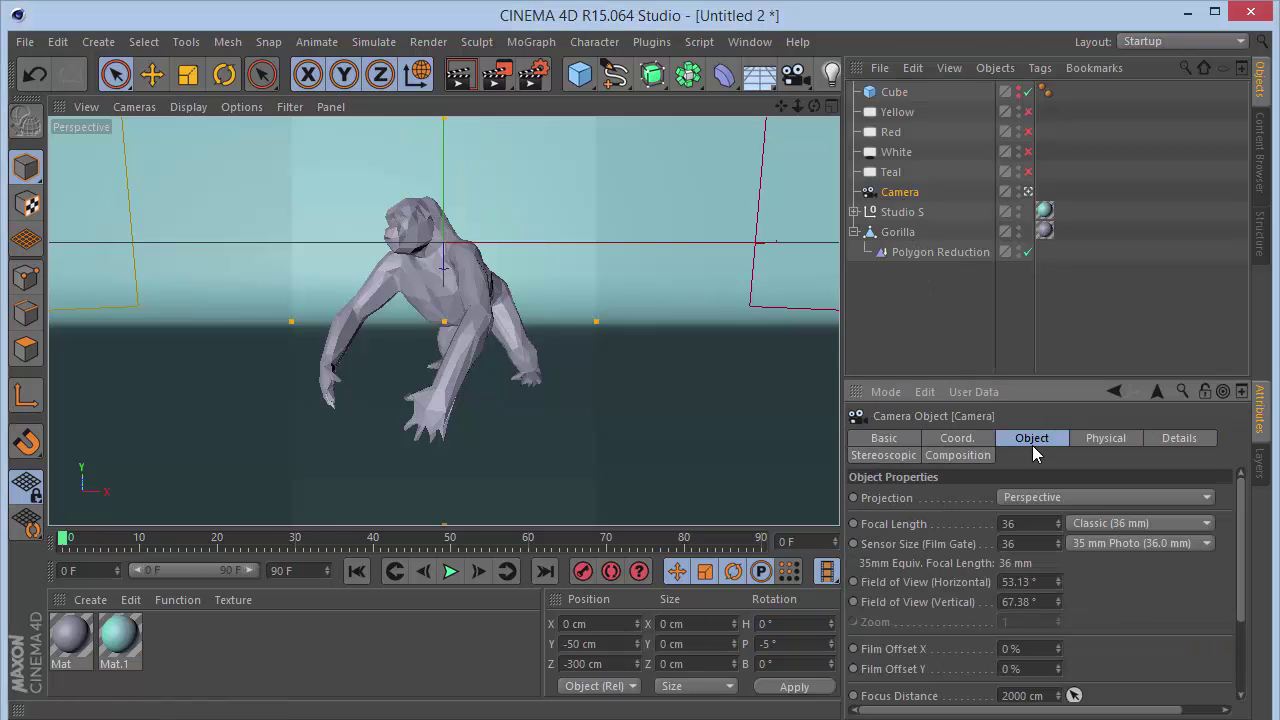
scroll(1100, 557, down, 5)
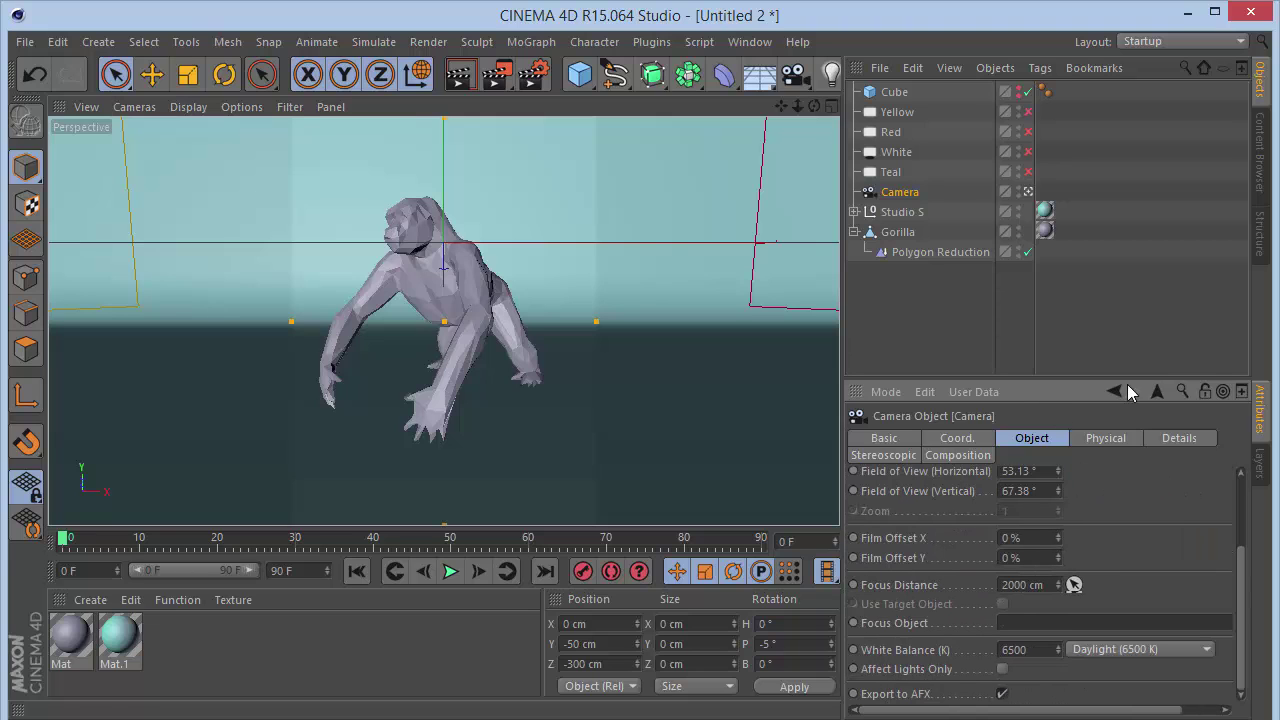
drag(894, 92, 1030, 623)
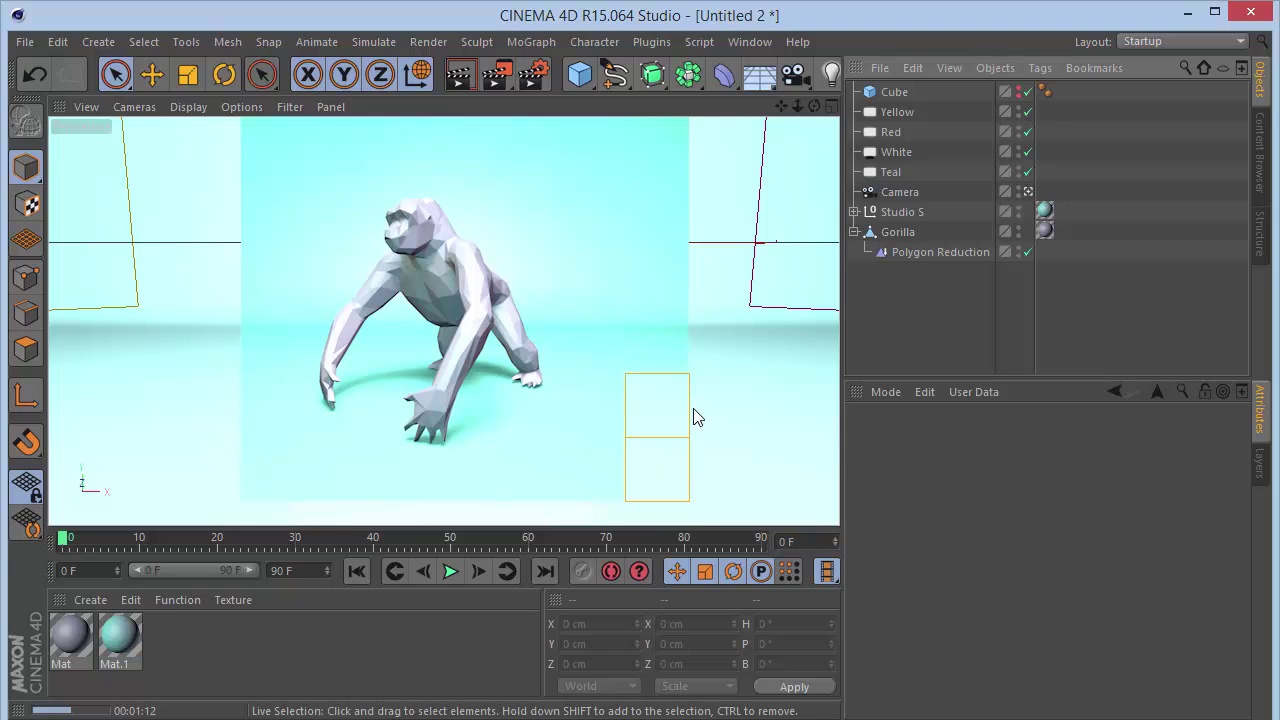
Review the available image formats in the render's Save settings
click(535, 75)
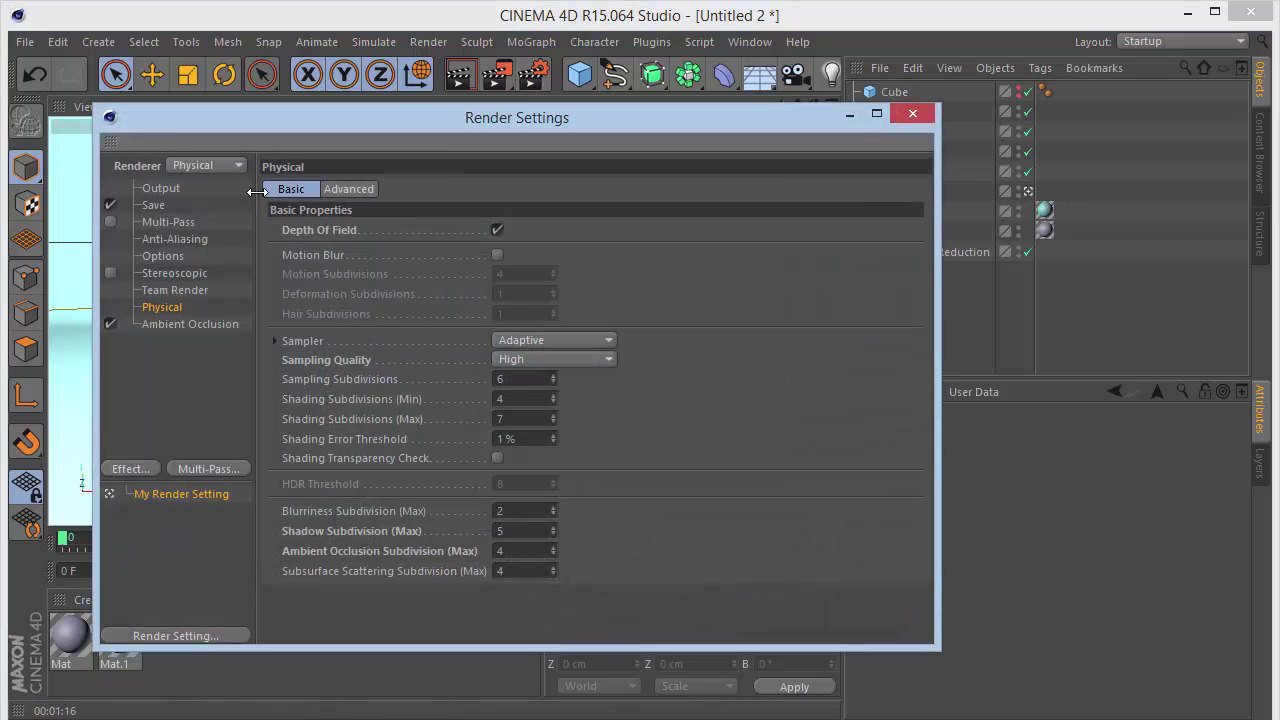
click(154, 206)
click(470, 240)
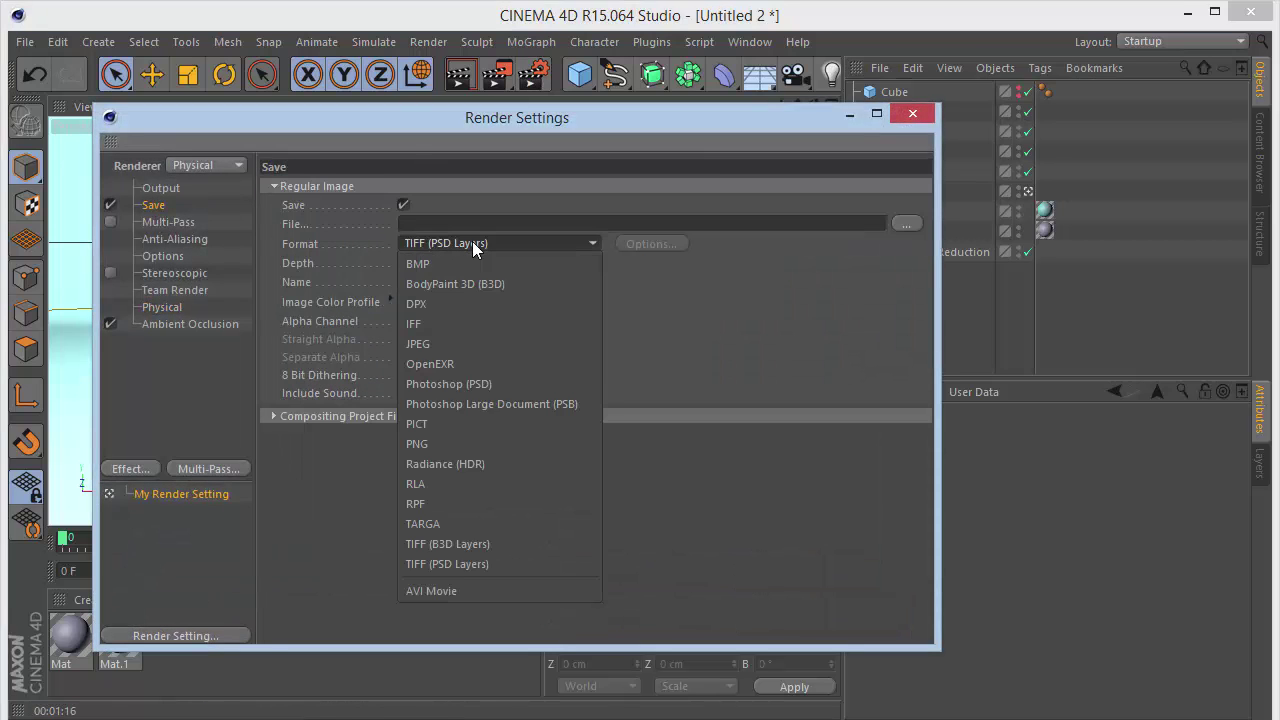
click(471, 241)
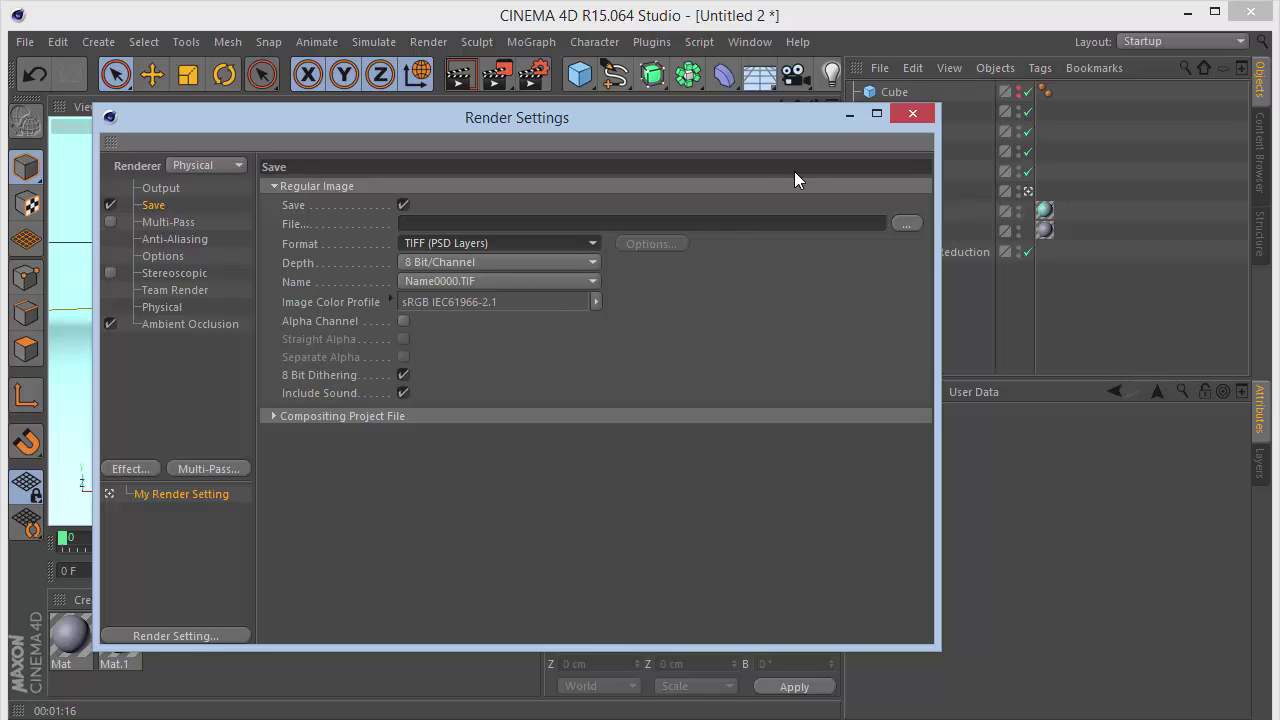
click(912, 113)
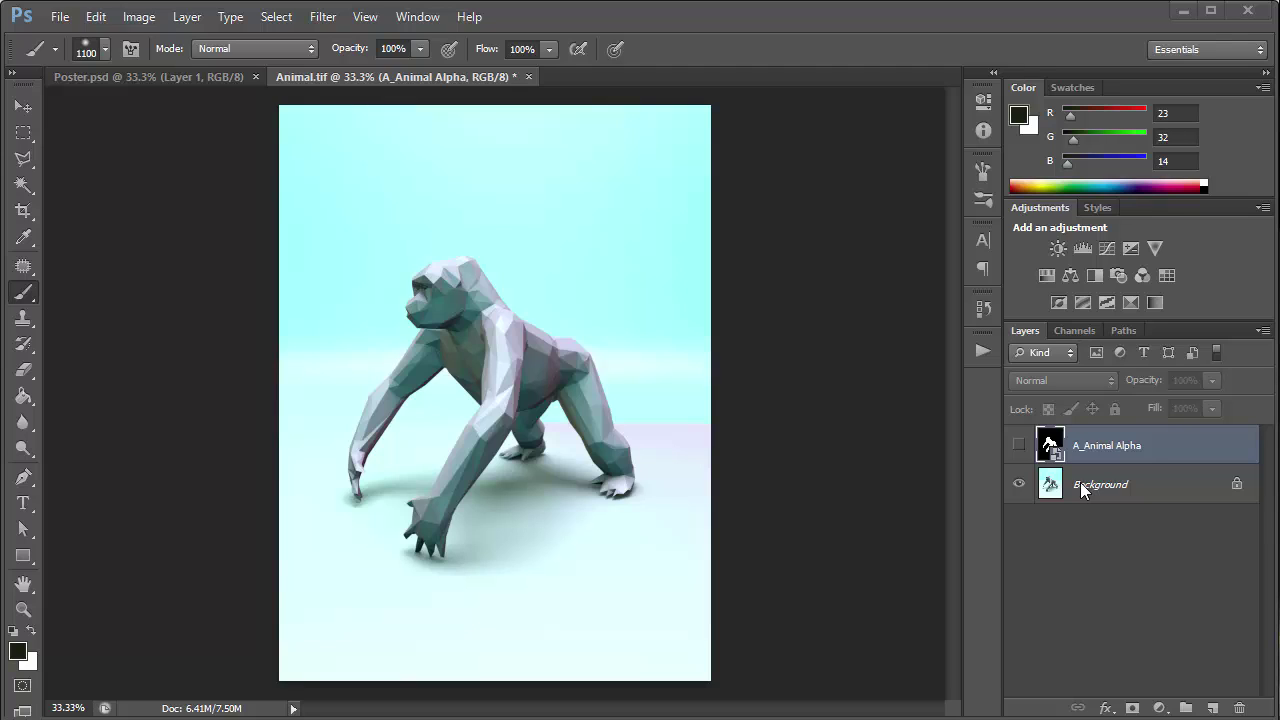
In Photoshop, compare the A_Animal Alpha layer of Animal.tif with the render beneath it by showing and hiding the layer
click(1019, 445)
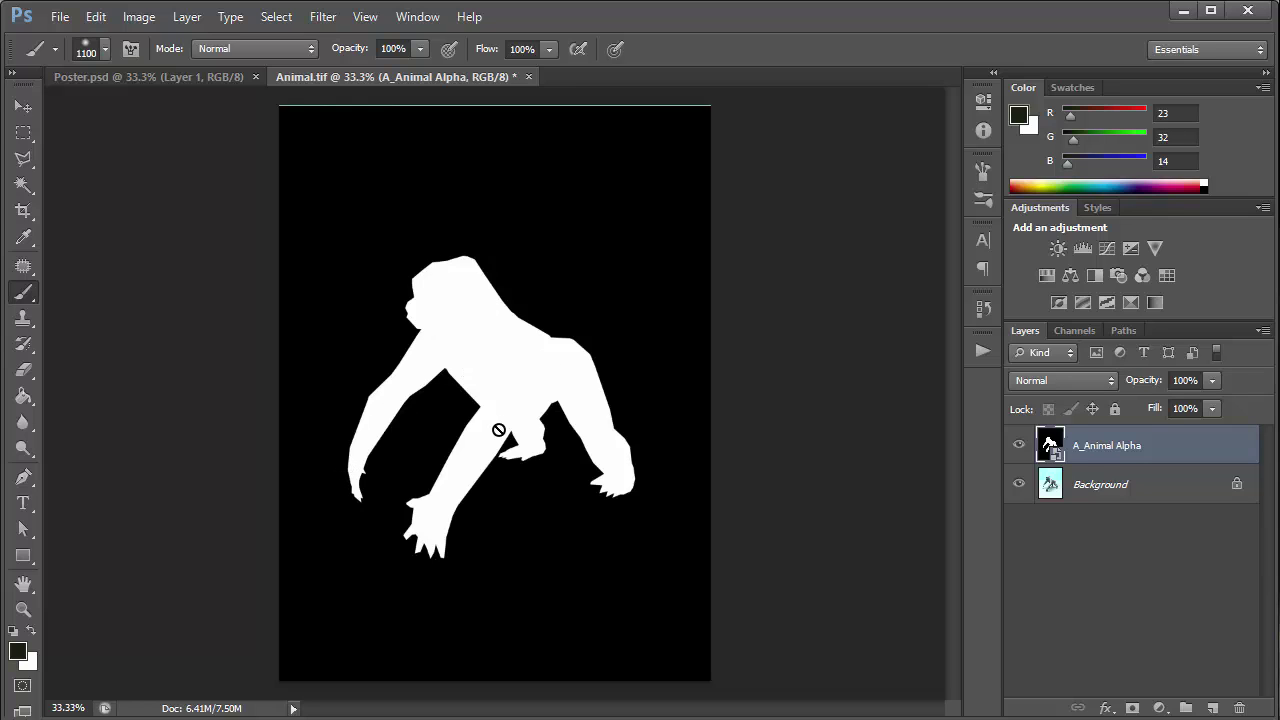
click(1019, 446)
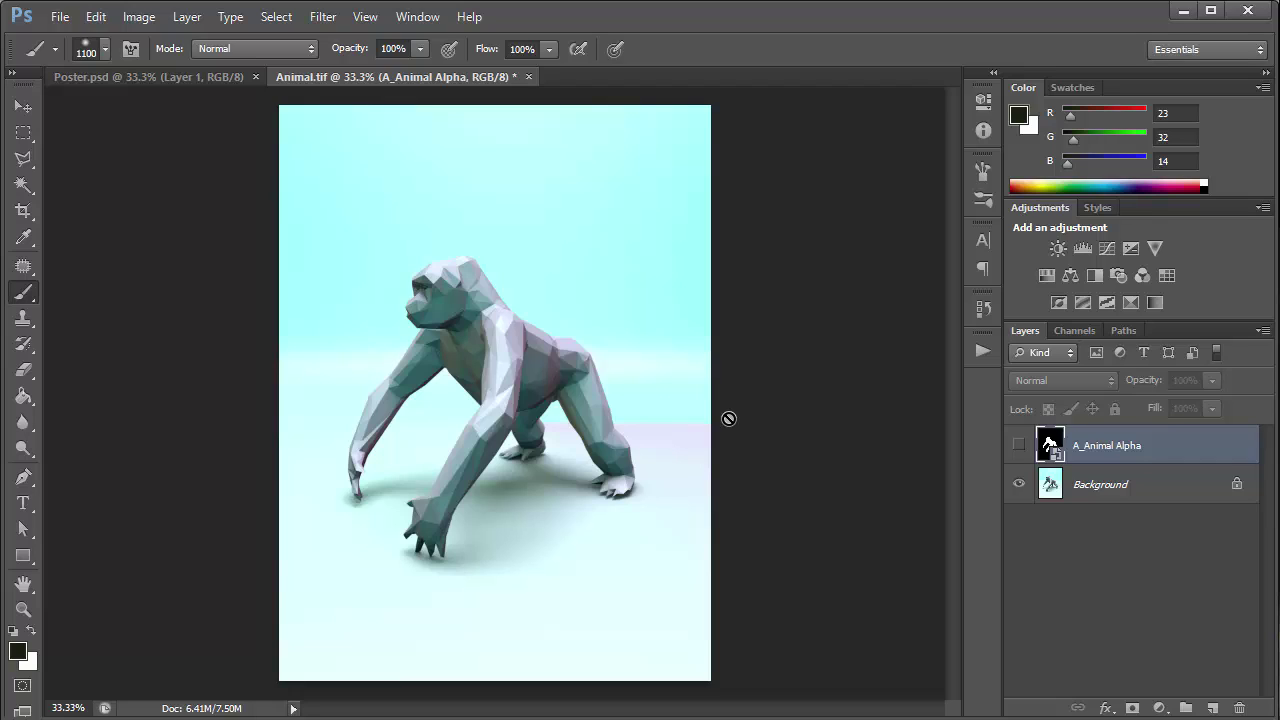
click(23, 107)
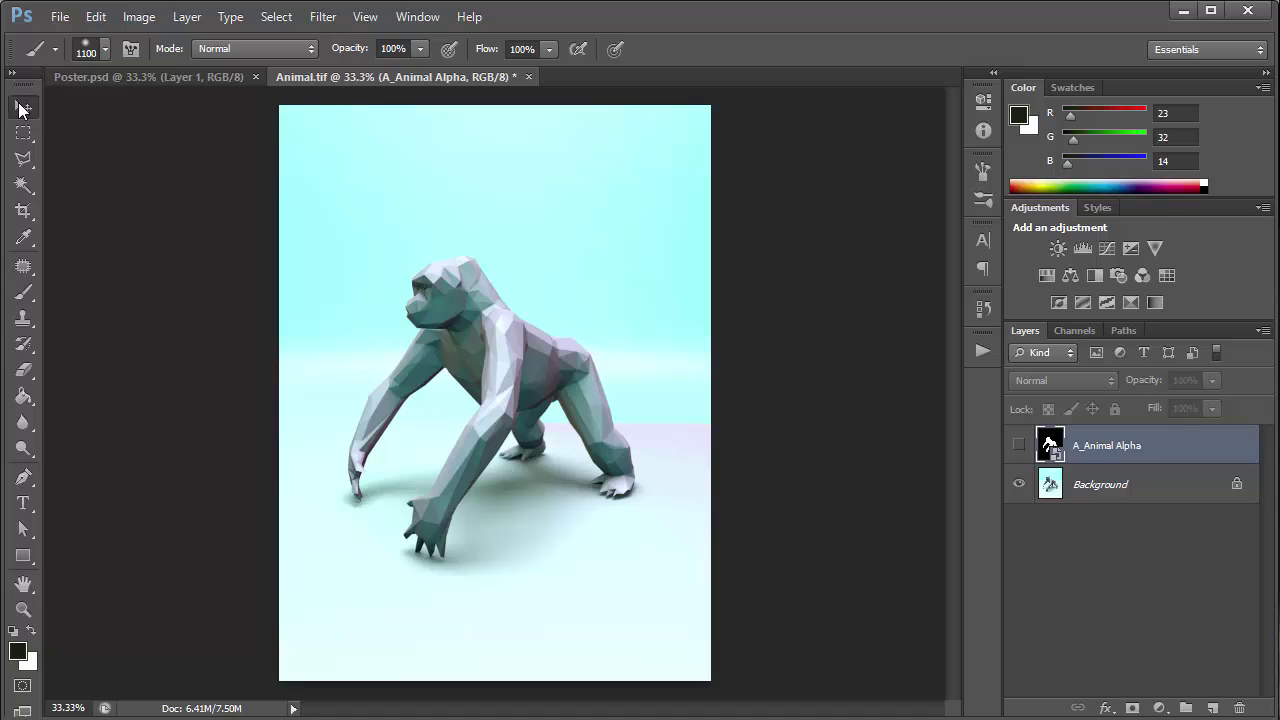
Add a lowercase letter "g" over the gorilla as a text layer in 1250 pt Open Sans light italic
click(23, 503)
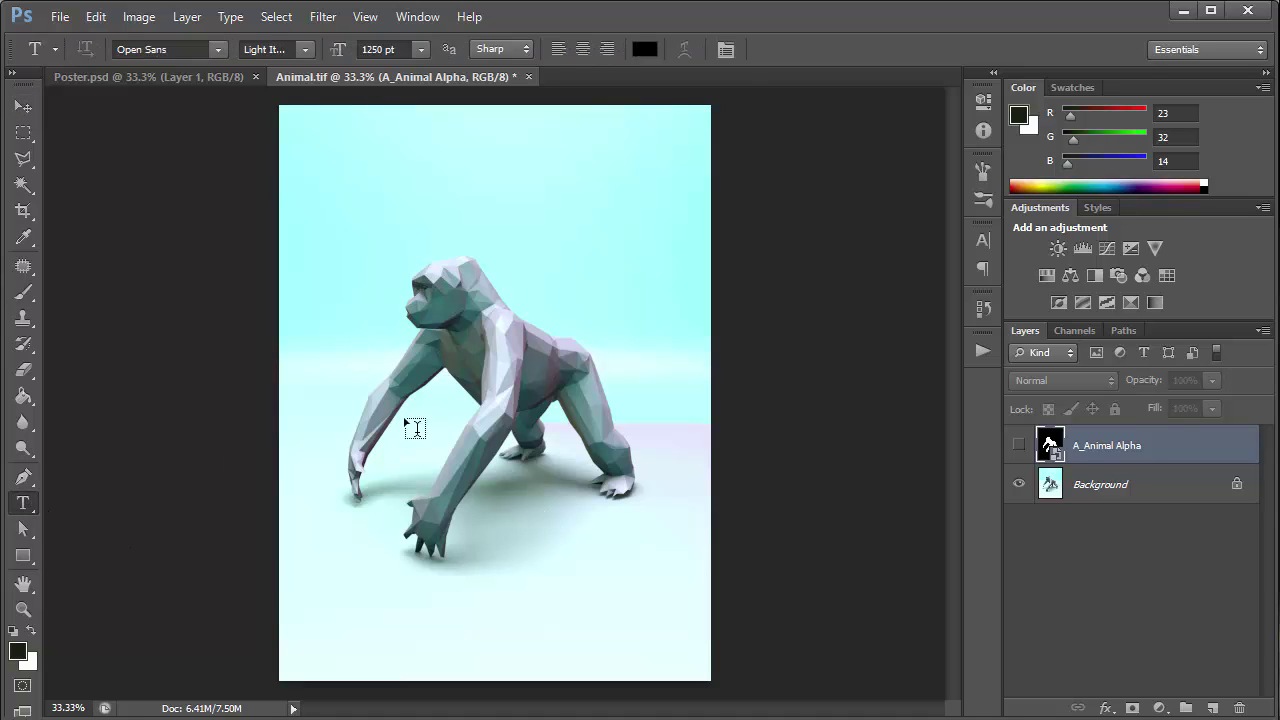
click(397, 364)
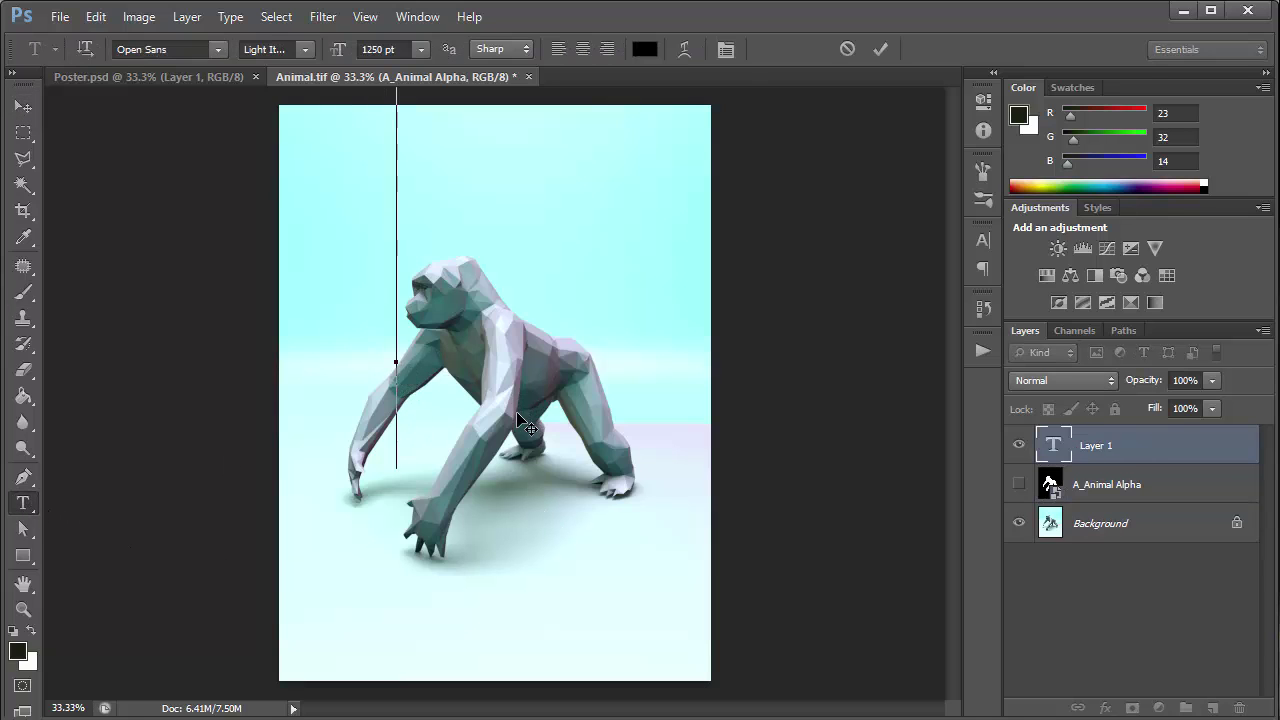
text(g)
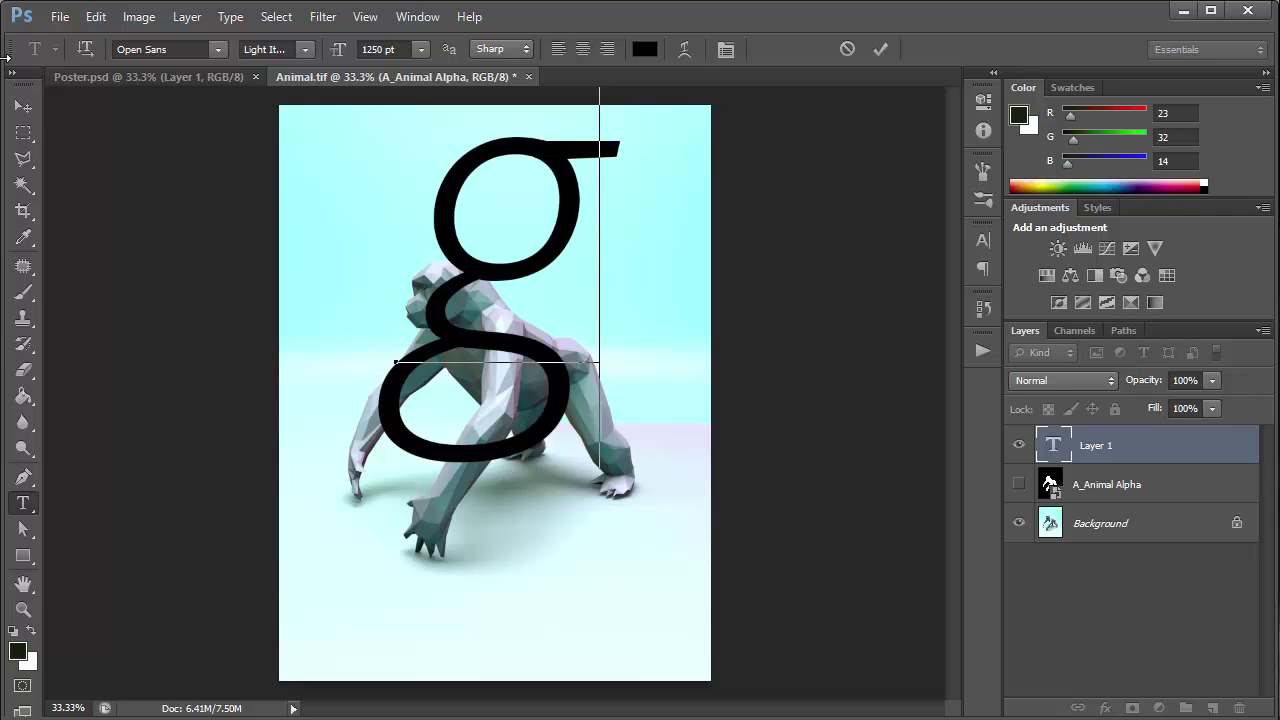
Change the letter "g" to white (ffffff)
double_click(541, 282)
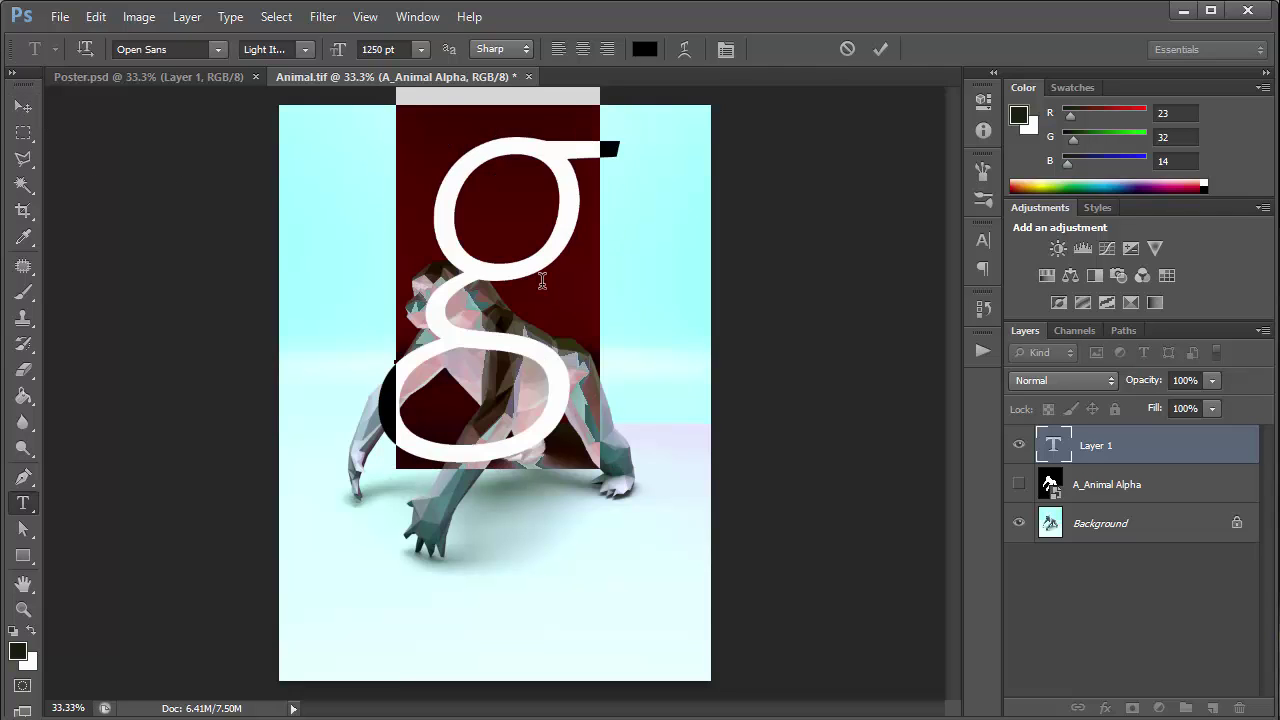
click(644, 49)
click(903, 277)
click(788, 190)
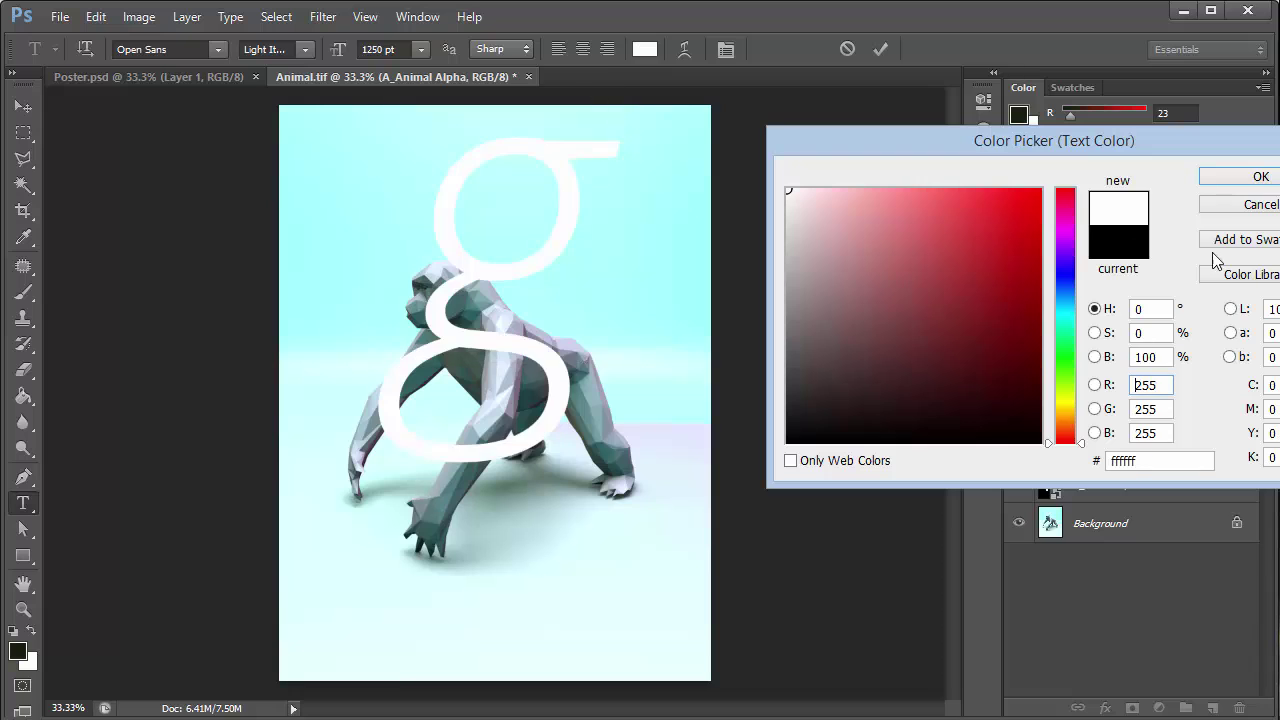
click(1256, 180)
Move the "g" text layer straight down so its lower bowl crosses the gorilla's front arm
click(24, 106)
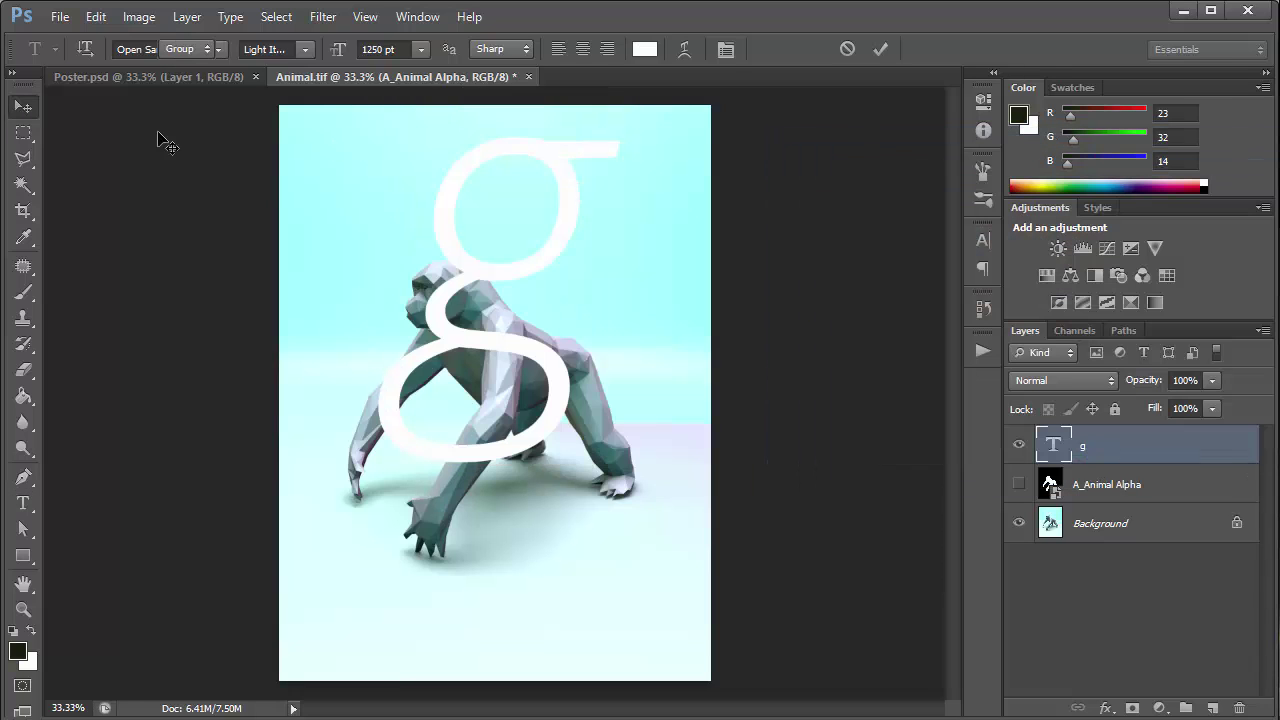
key(shift+Down)
key(shift+Down)
key(shift+Down)
key(shift+Down)
key(shift+Down)
key(shift+Down)
key(shift+Down)
key(shift+Down)
key(shift+Down)
key(shift+Down)
key(shift+Down)
key(shift+Down)
key(shift+Down)
key(shift+Down)
key(shift+Down)
key(shift+Down)
key(shift+Down)
key(shift+Down)
key(shift+Down)
key(shift+Down)
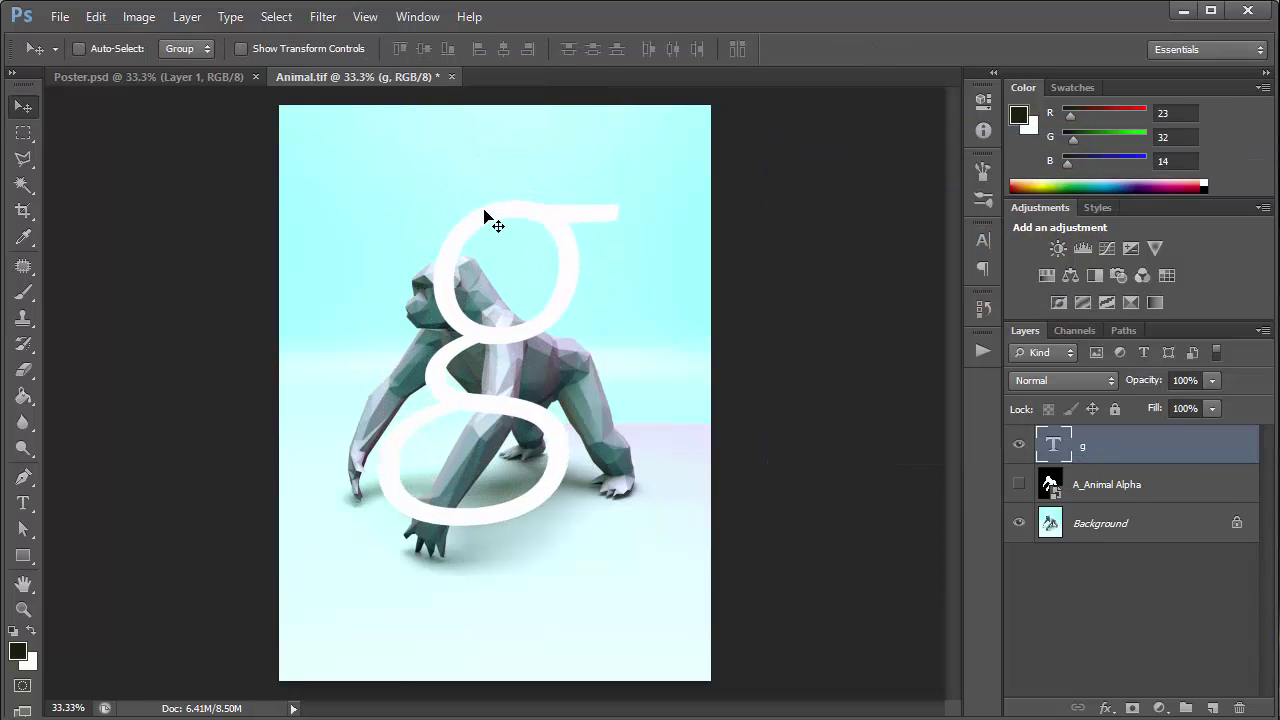
Move the "g" text layer down and left so its upper bowl encircles the gorilla's head and its lower bowl crosses both front arms
key(shift+Down)
key(shift+Down)
key(shift+Down)
key(shift+Down)
key(shift+Left)
key(shift+Left)
key(shift+Left)
key(shift+Left)
key(shift+Left)
key(shift+Left)
key(shift+Left)
key(shift+Left)
key(shift+Left)
key(shift+Left)
key(shift+Left)
key(shift+Left)
key(shift+Left)
key(shift+Left)
key(shift+Left)
key(shift+Down)
key(shift+Down)
key(shift+Down)
key(shift+Down)
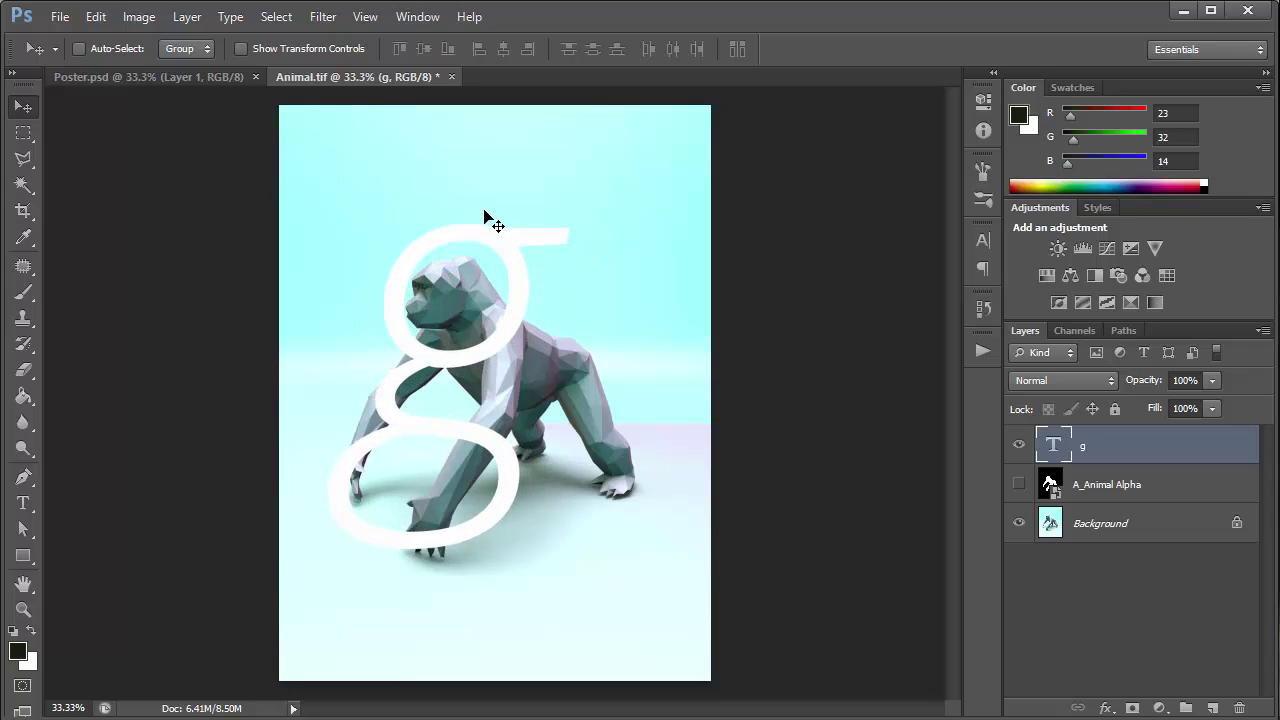
key(shift+Left)
key(shift+Left)
key(shift+Left)
key(shift+Left)
key(shift+Left)
key(shift+Up)
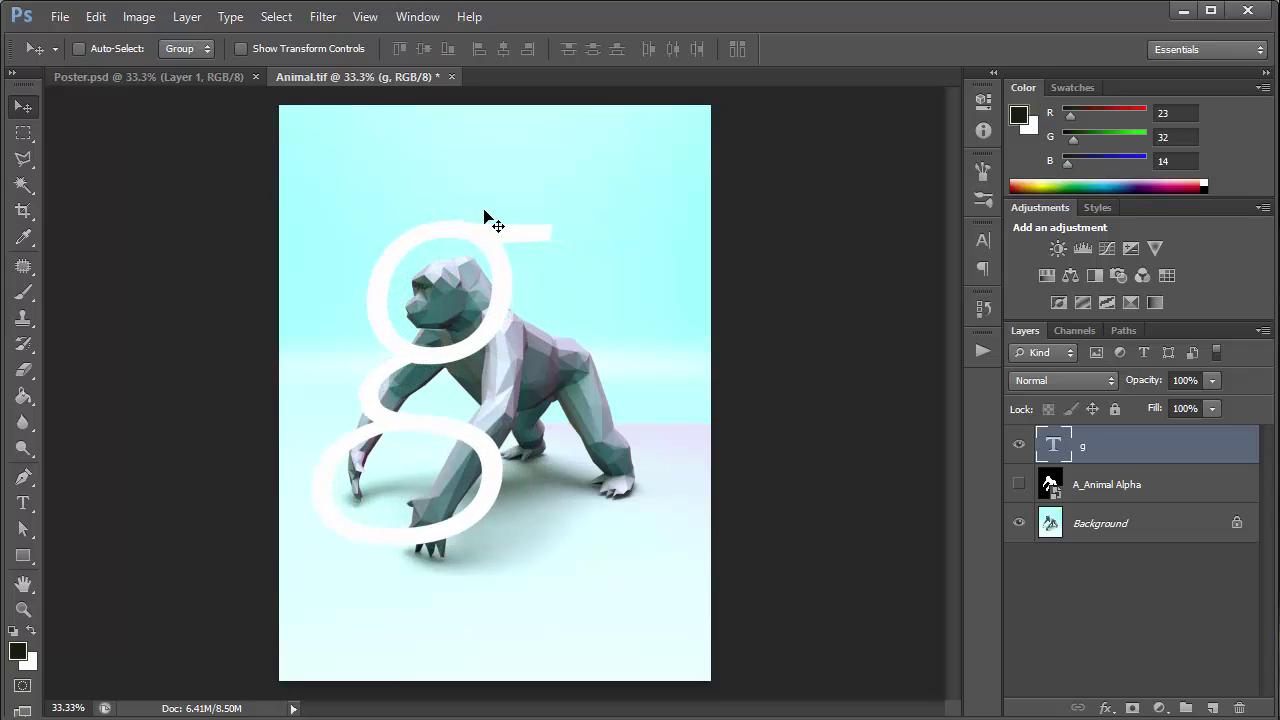
key(shift+Up)
key(shift+Up)
key(shift+Right)
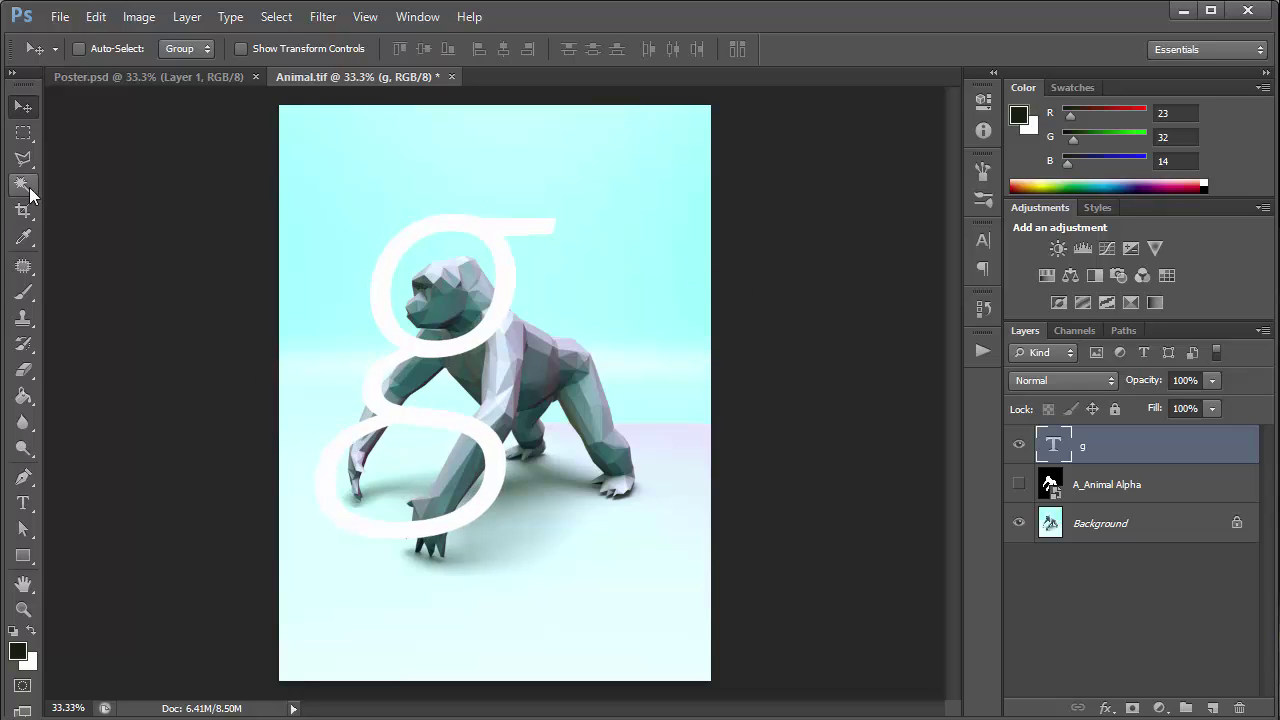
Add a new layer above the "g" and make a rectangular selection the height of the letter's ear, extending to the canvas's right edge
click(24, 138)
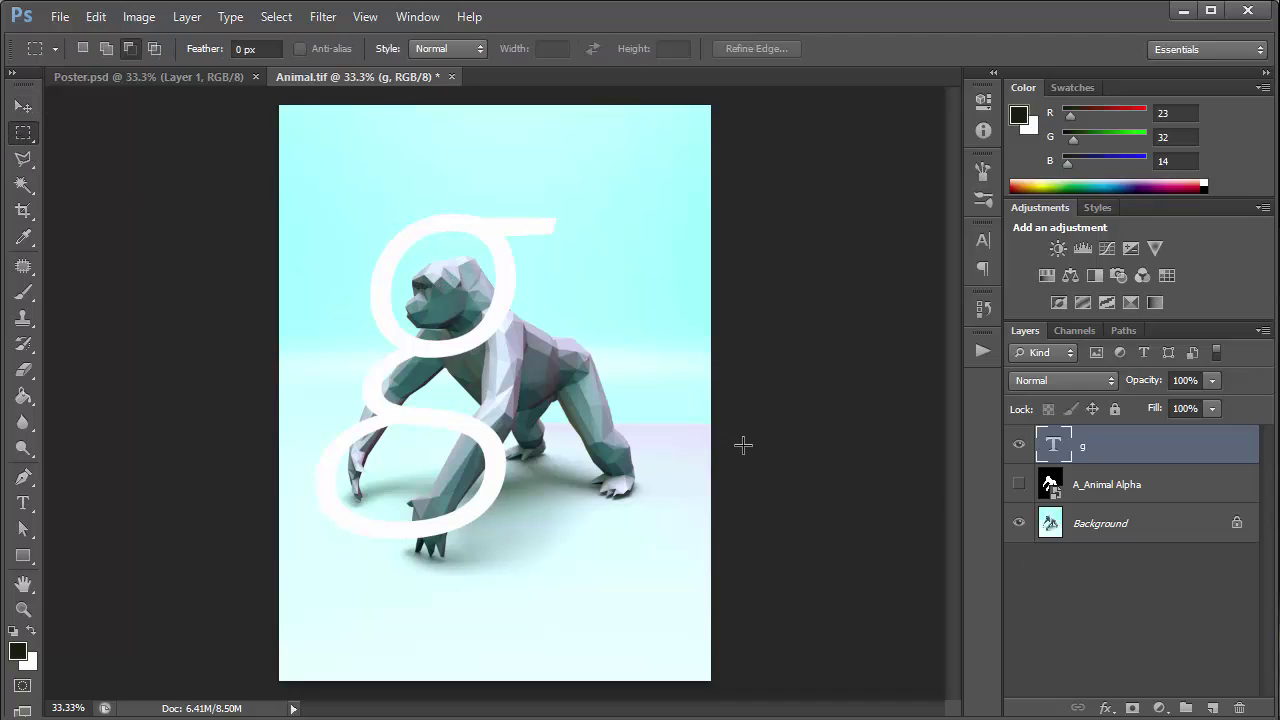
click(1211, 707)
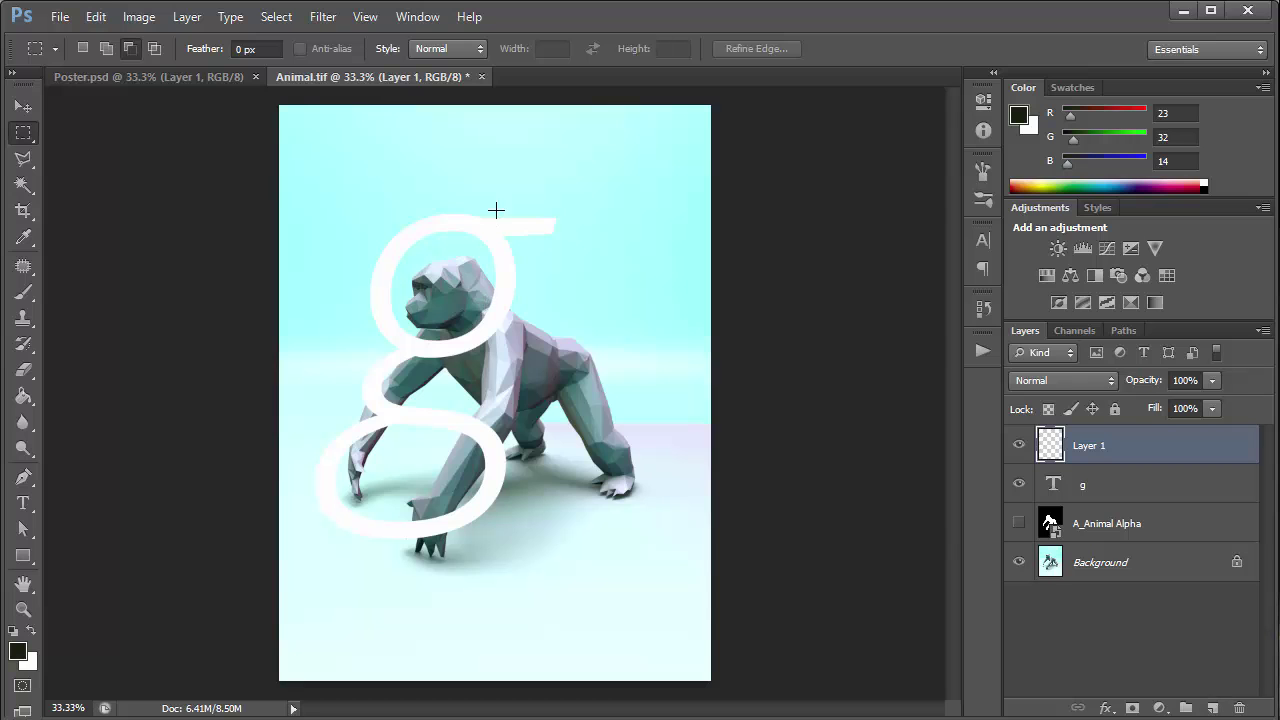
alt+scroll(487, 216, up, 6)
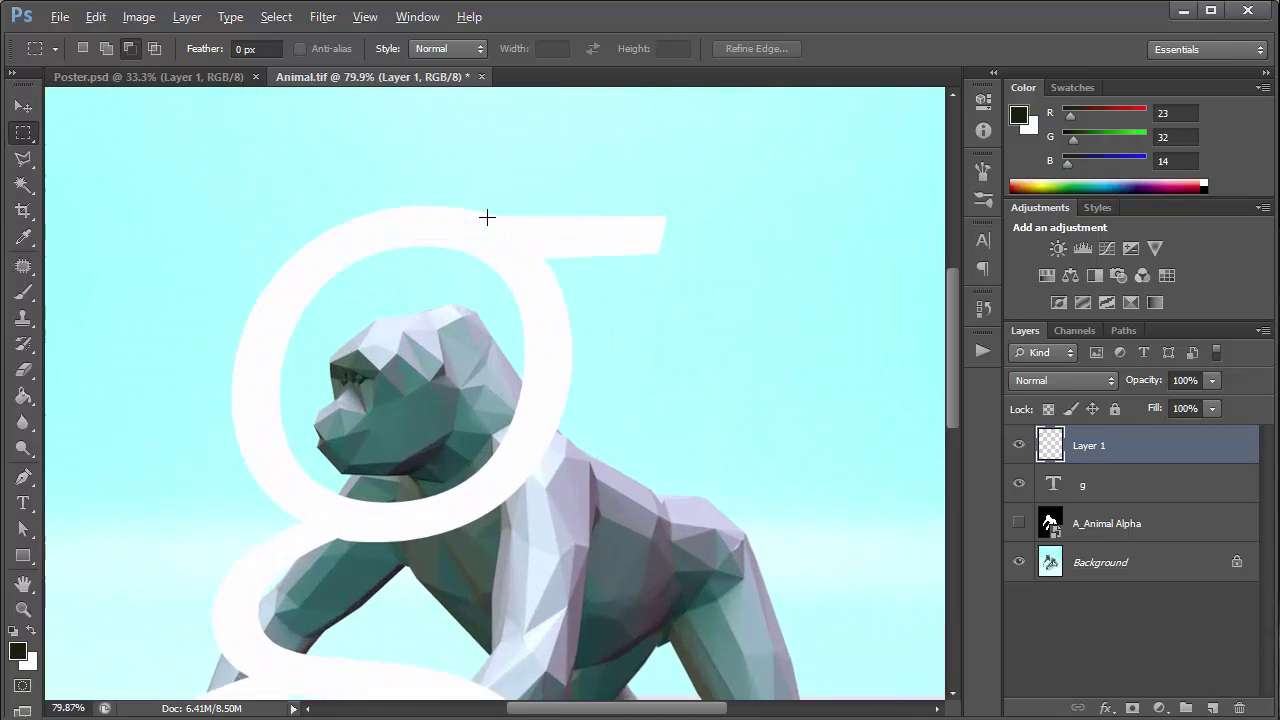
drag(490, 216, 871, 274)
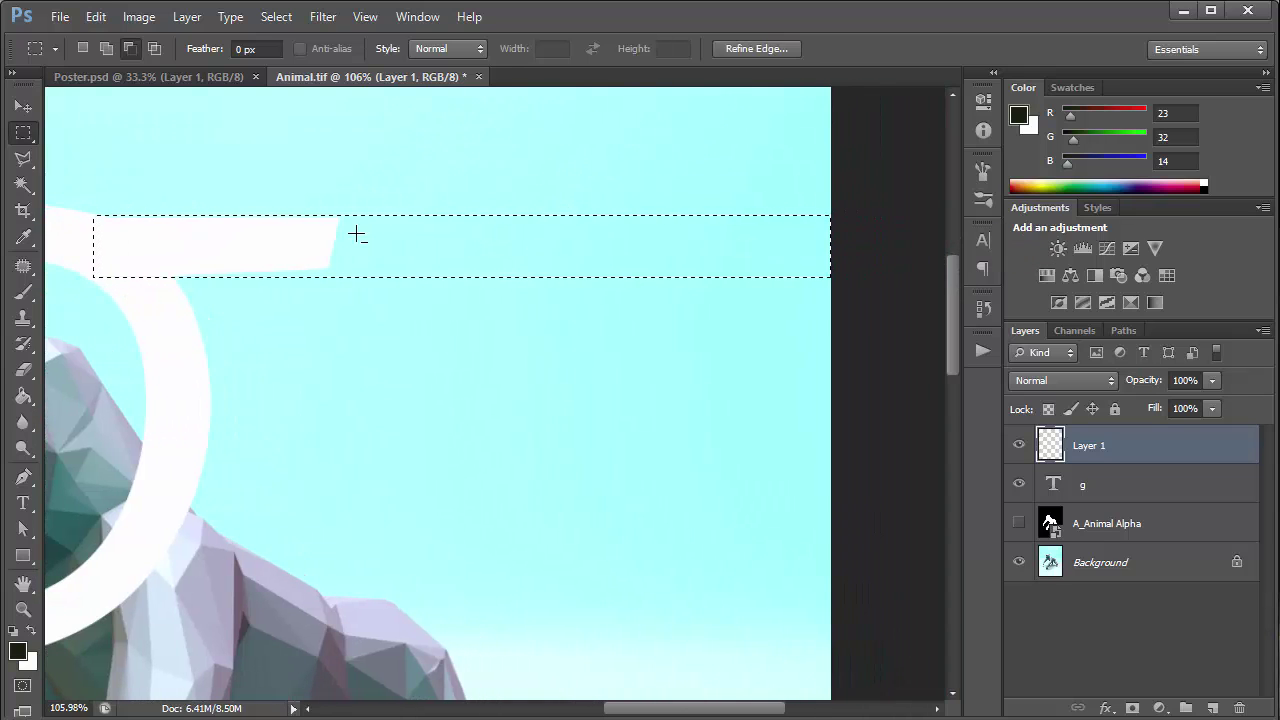
Fill the selected strip on the new layer using the Color option, in Normal mode at 100% opacity
right_click(297, 240)
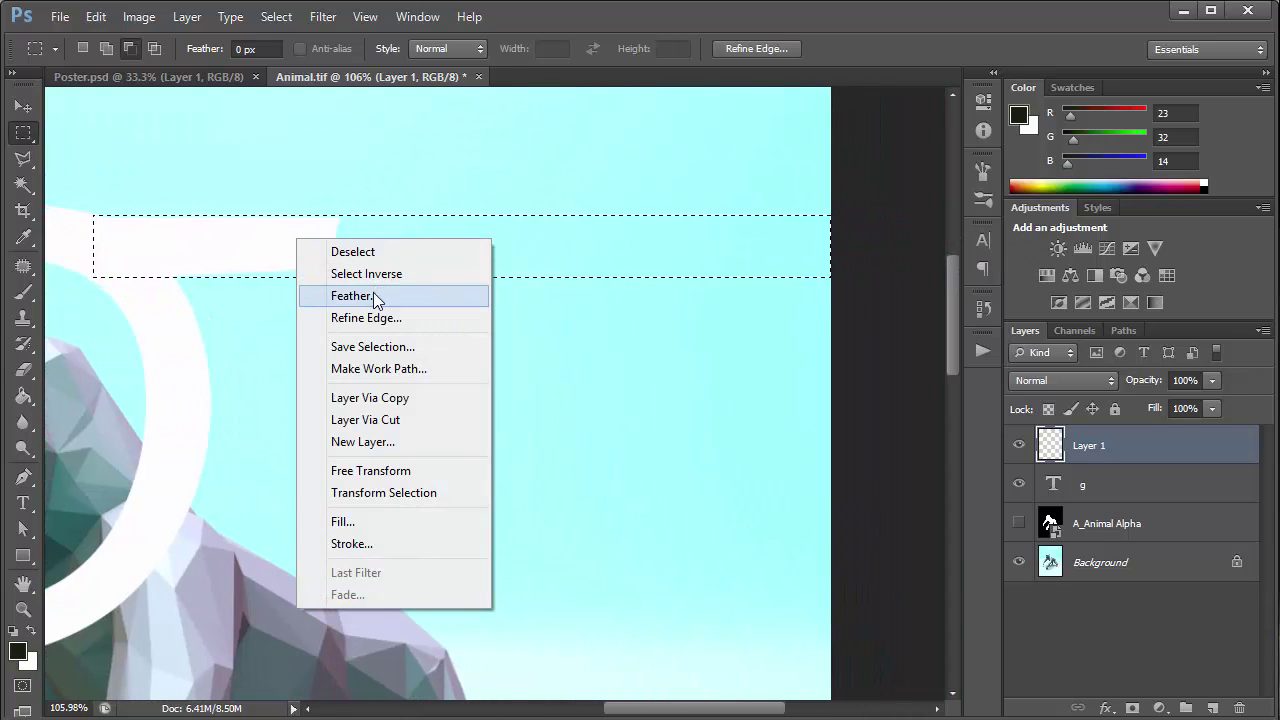
click(374, 521)
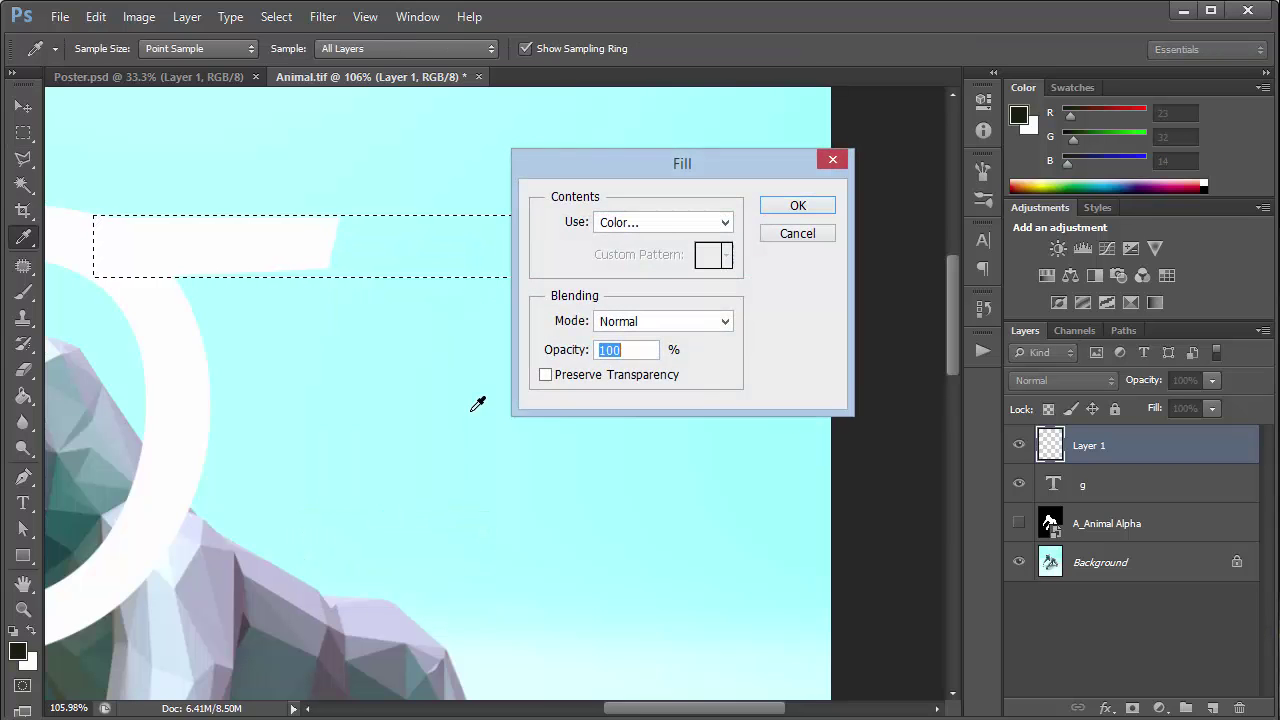
click(790, 206)
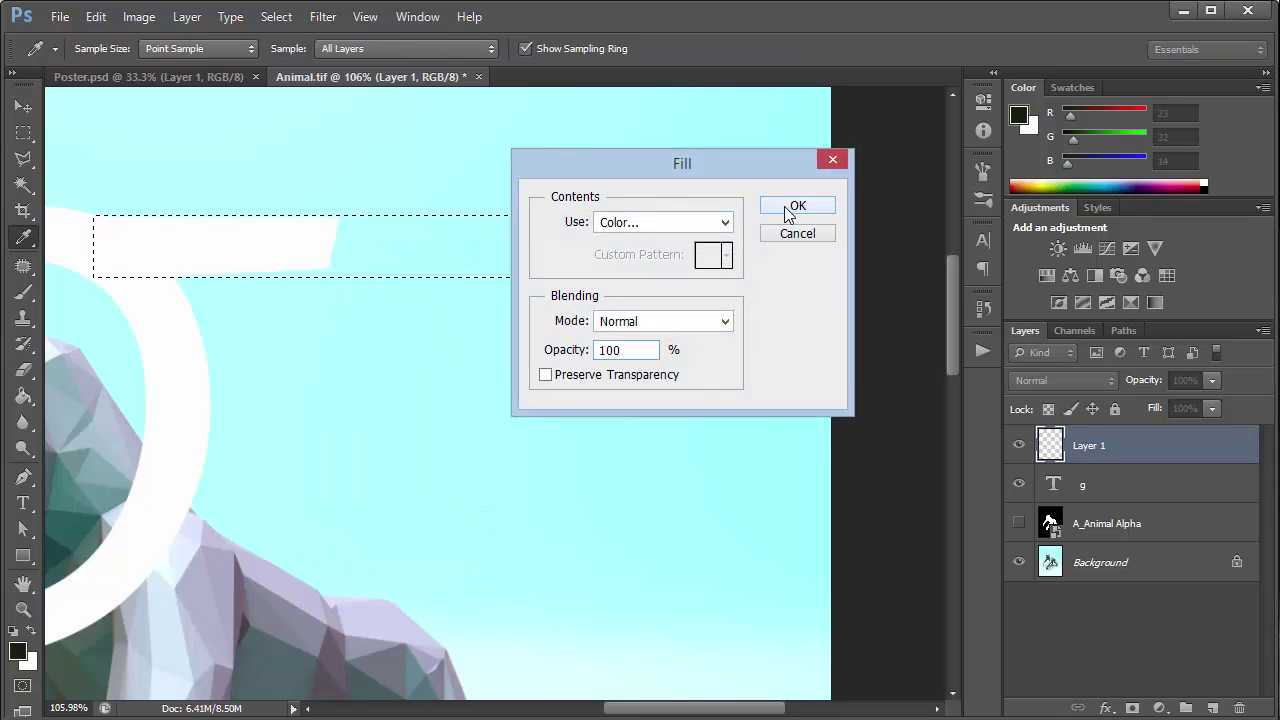
Convert the Background into a regular layer named Layer 0 and add a layer mask to it
click(22, 107)
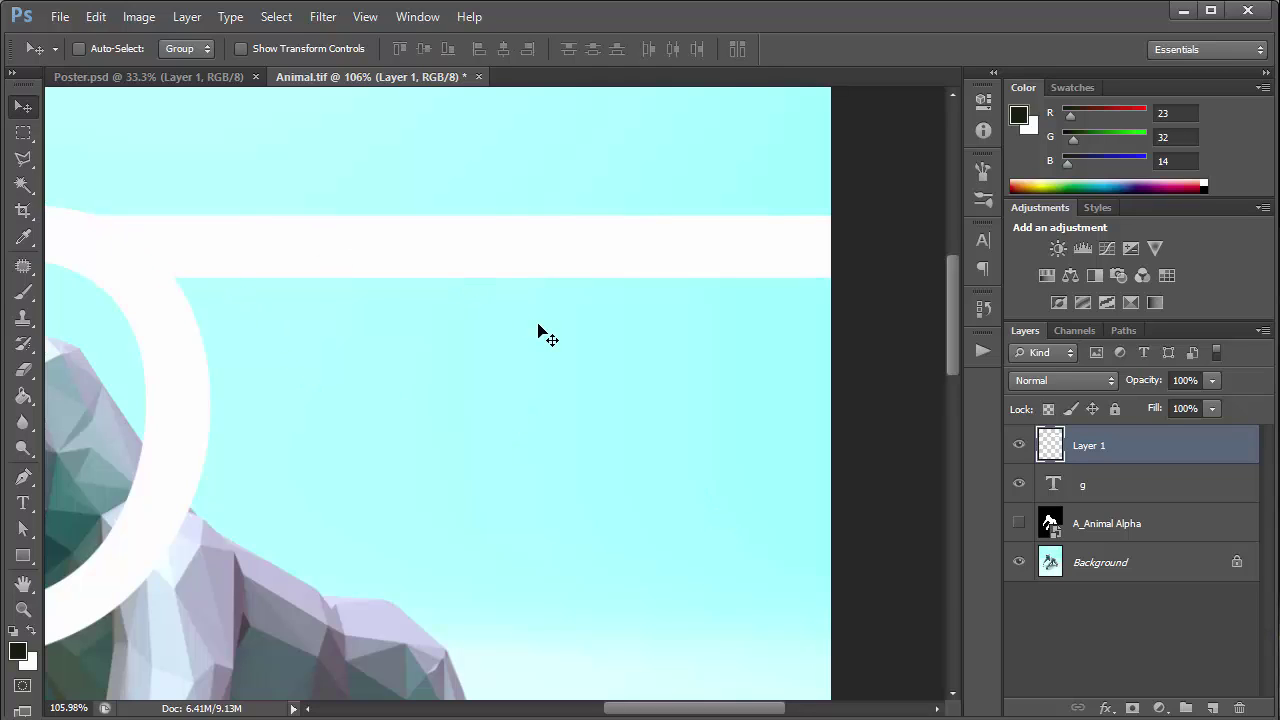
key(ctrl+0)
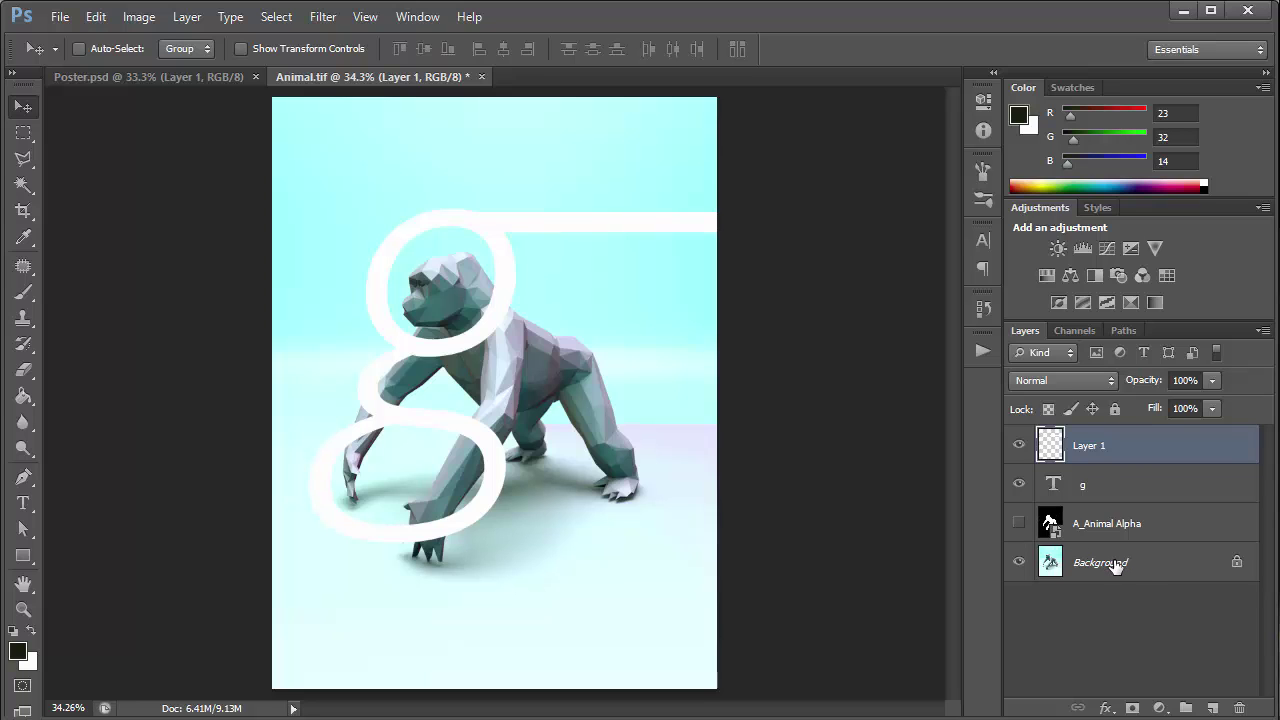
double_click(1146, 566)
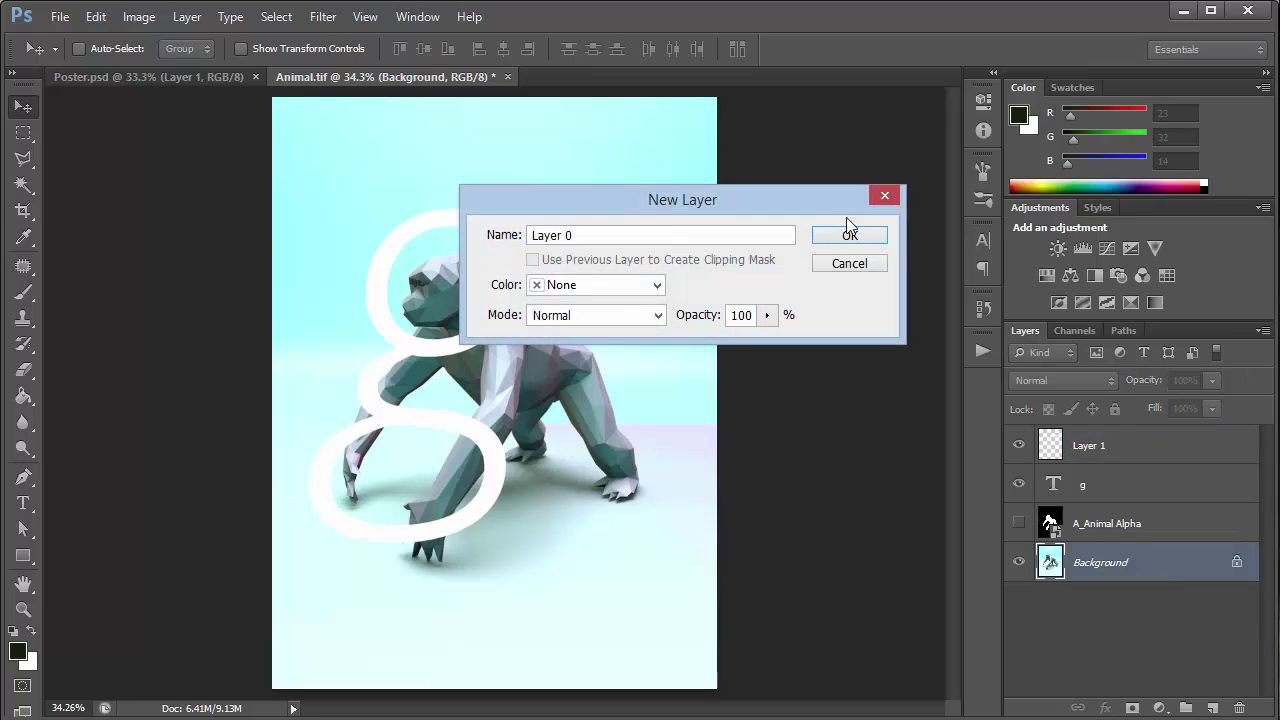
click(849, 238)
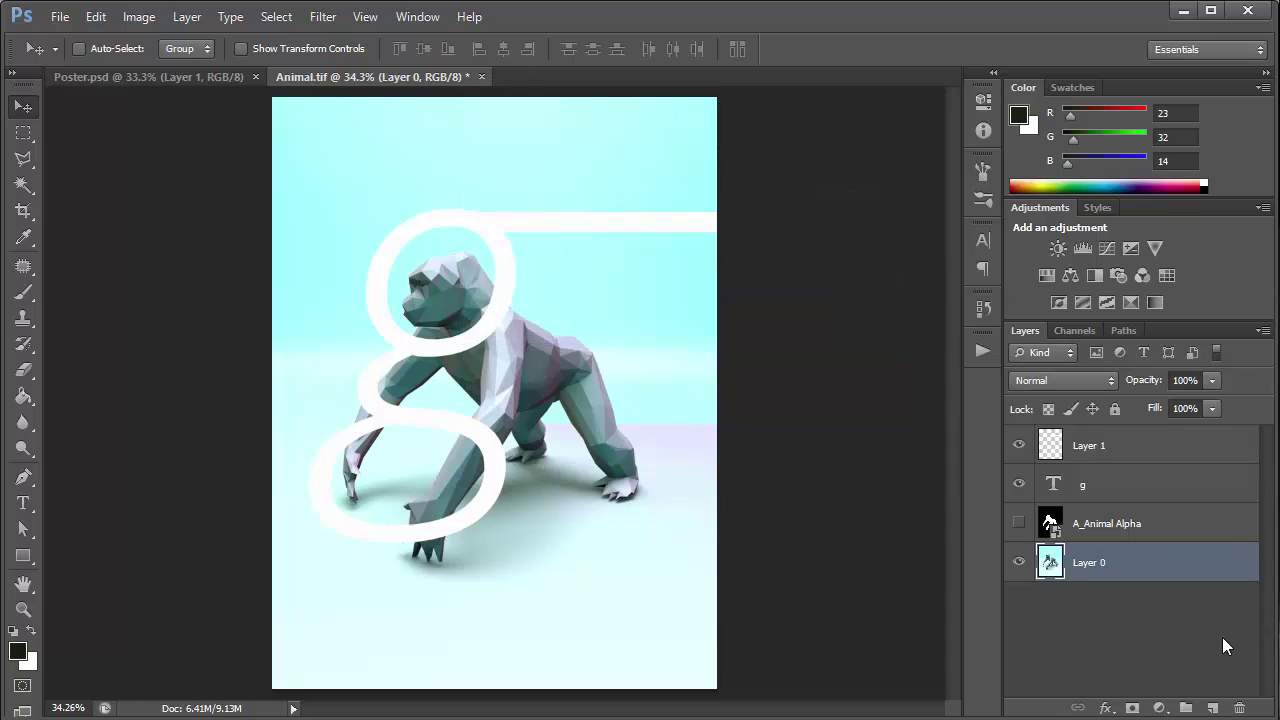
click(1133, 709)
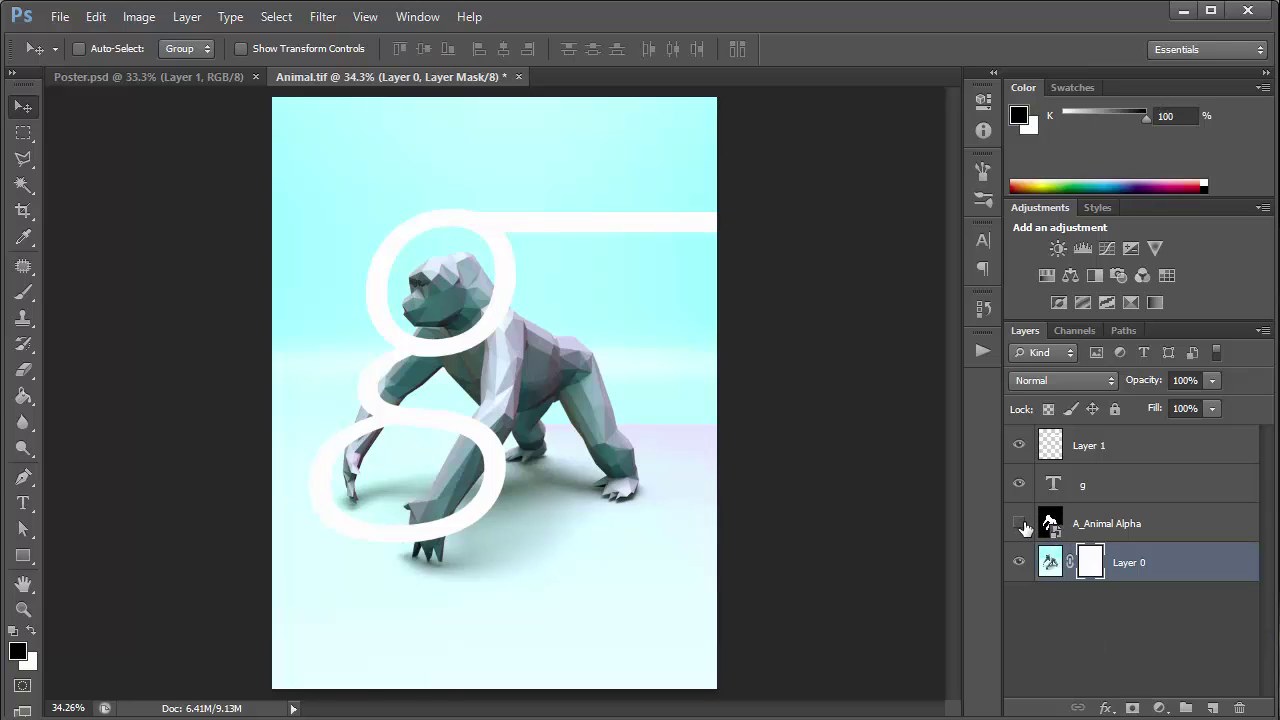
Show the A_Animal Alpha layer at the top of the stack and paste its silhouette image into Layer 0's mask
click(1020, 523)
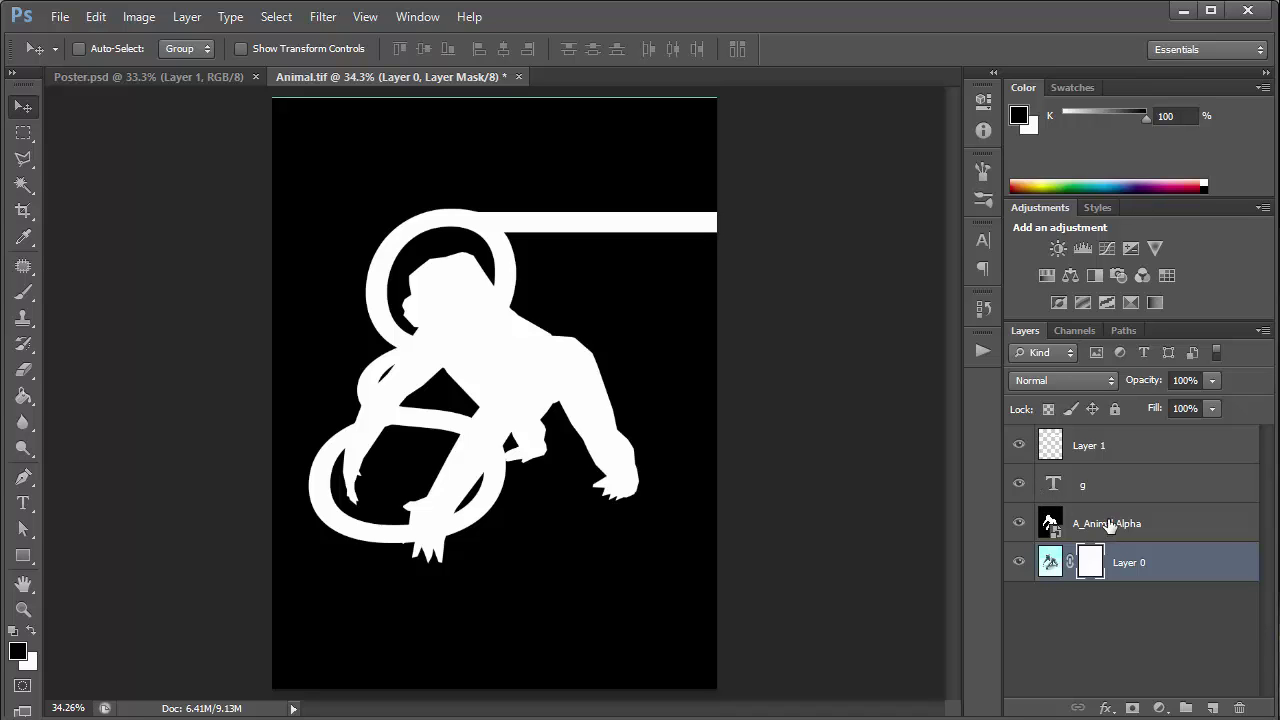
drag(1108, 525, 1048, 442)
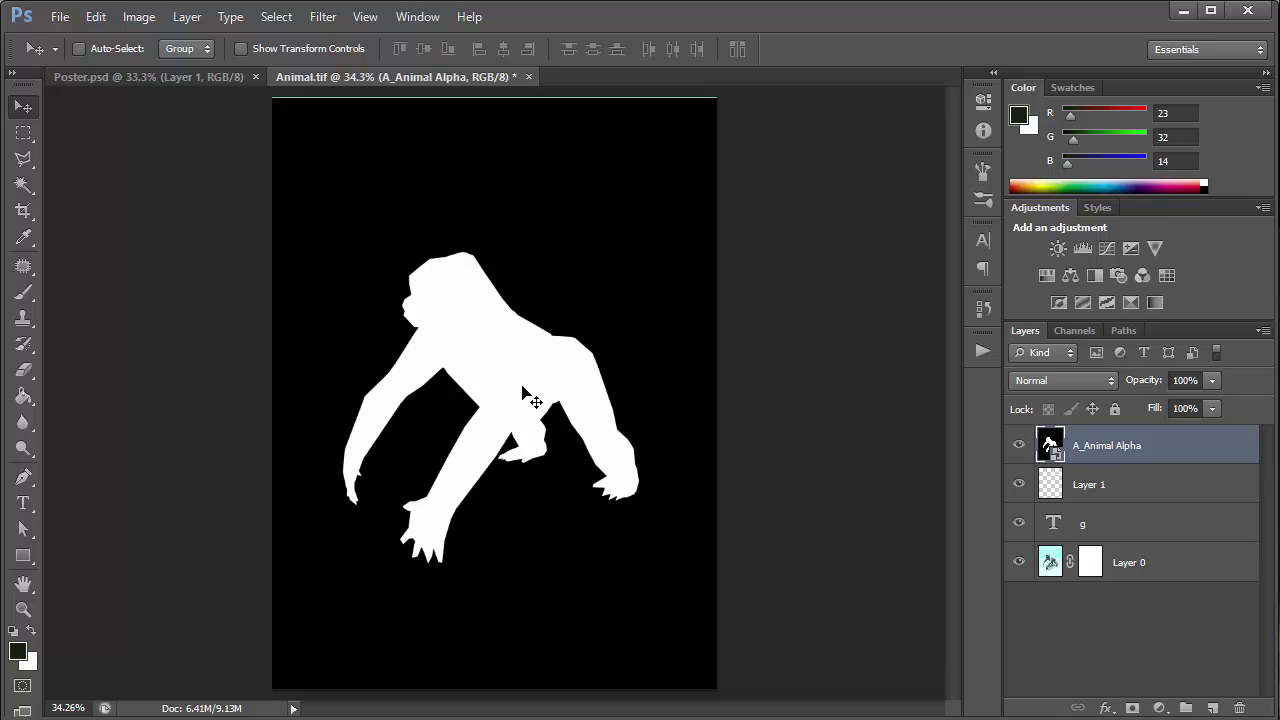
key(ctrl+a)
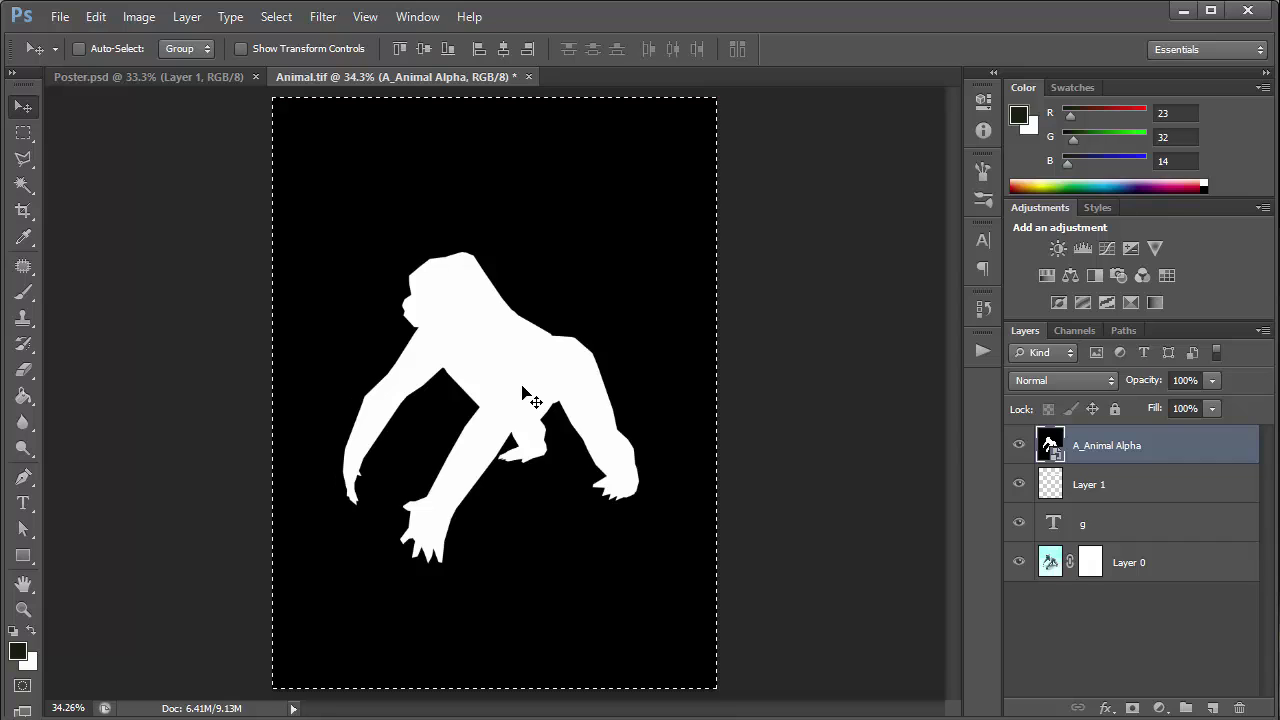
alt+click(1092, 562)
key(ctrl+v)
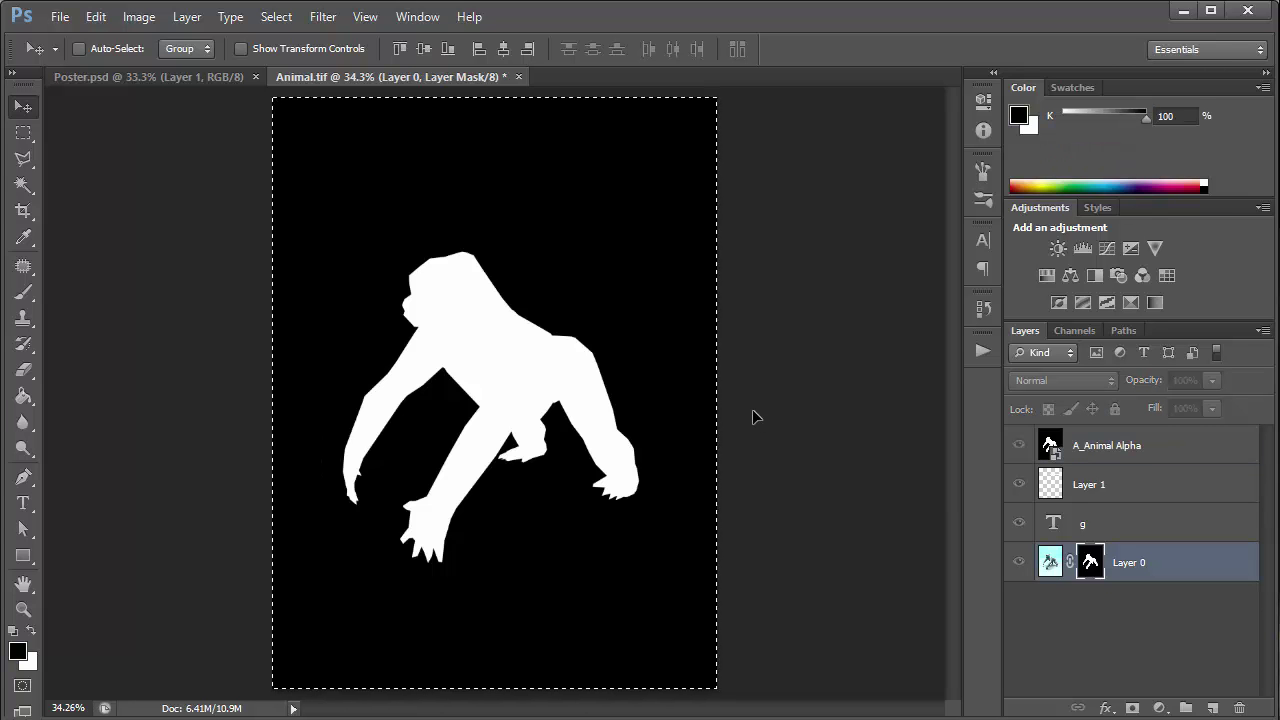
key(ctrl+d)
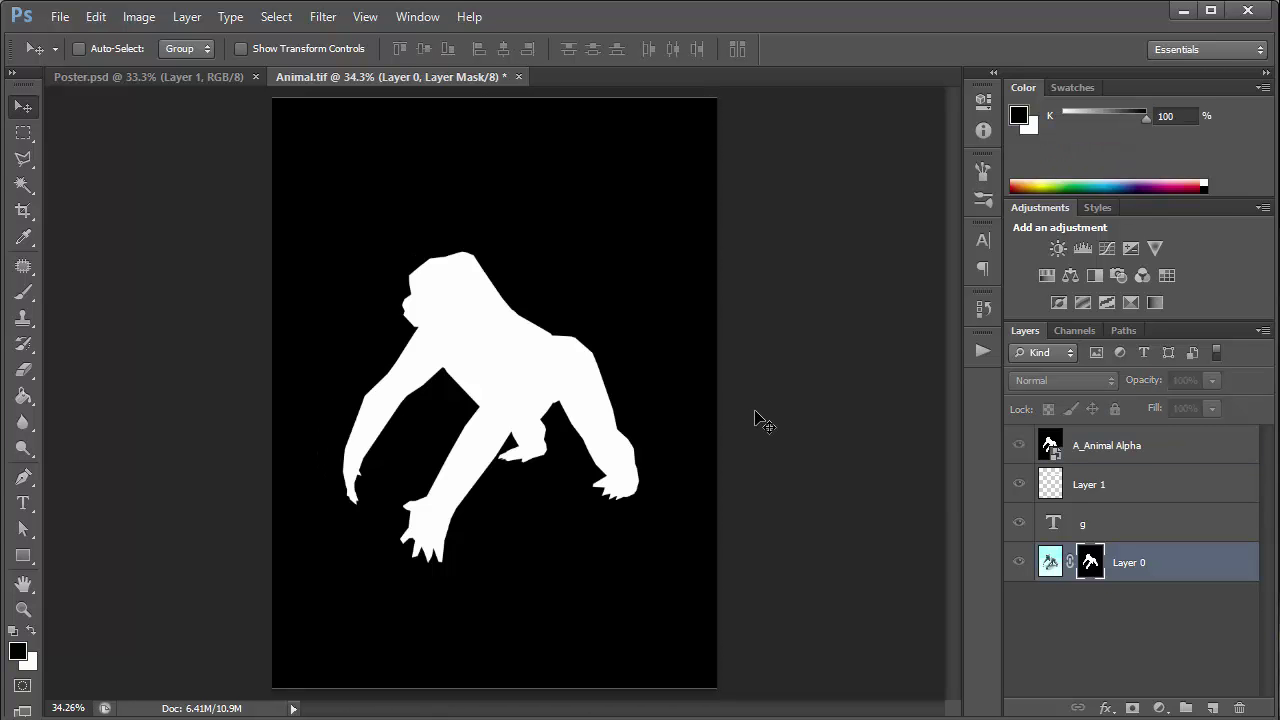
Hide the A_Animal Alpha layer and duplicate the masked Layer 0
click(1016, 448)
click(1019, 446)
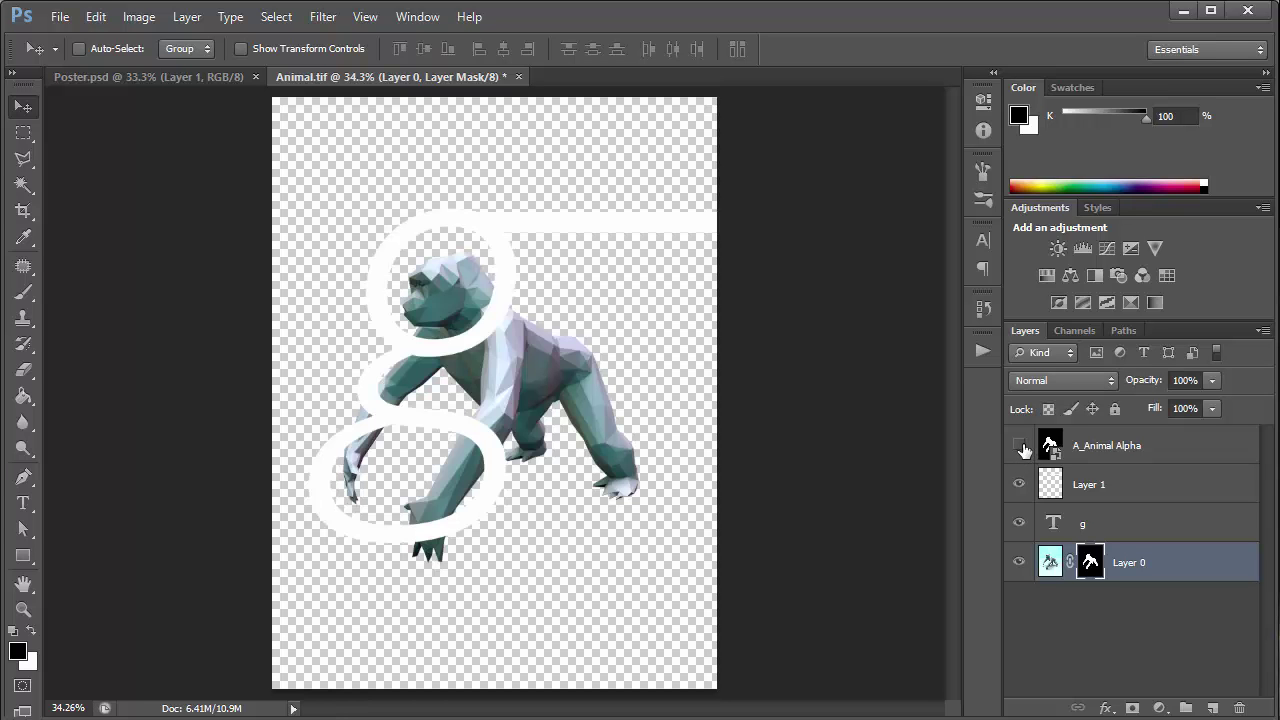
click(1019, 446)
click(1019, 446)
key(ctrl+j)
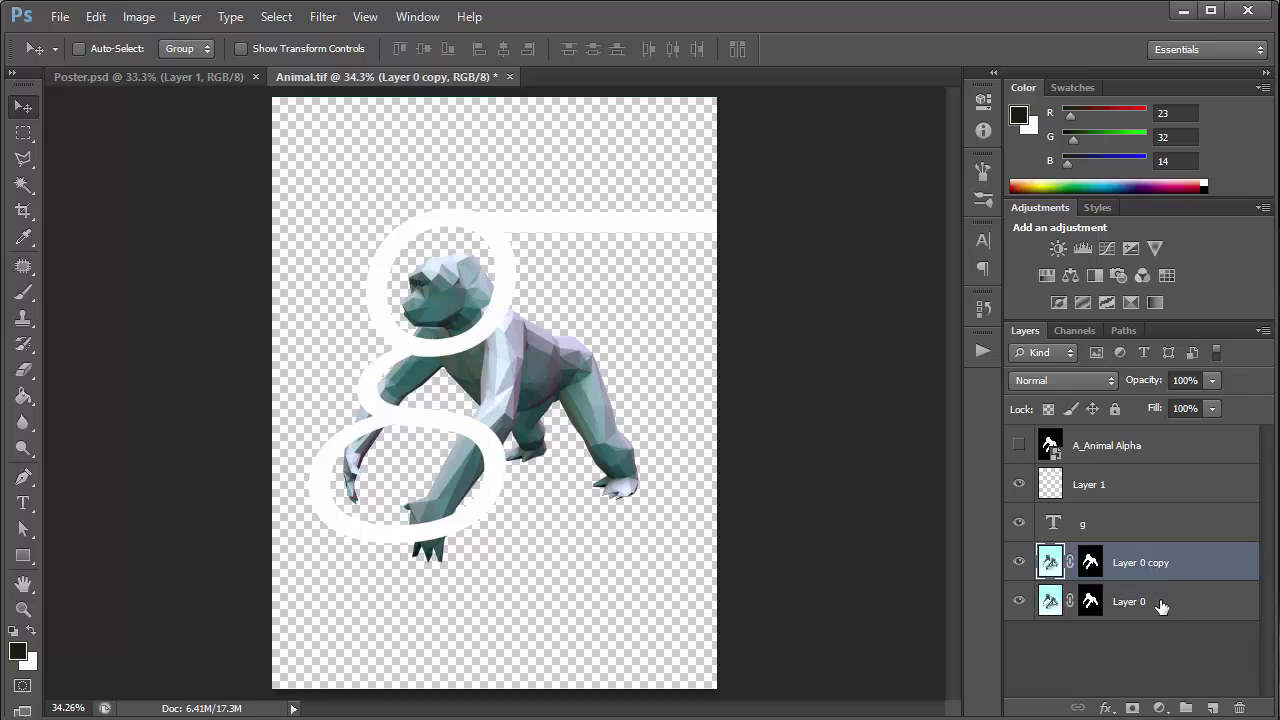
Delete the layer mask from the original Layer 0 and move Layer 0 copy above Layer 1 and the g text
click(1107, 604)
click(1104, 601)
right_click(1091, 599)
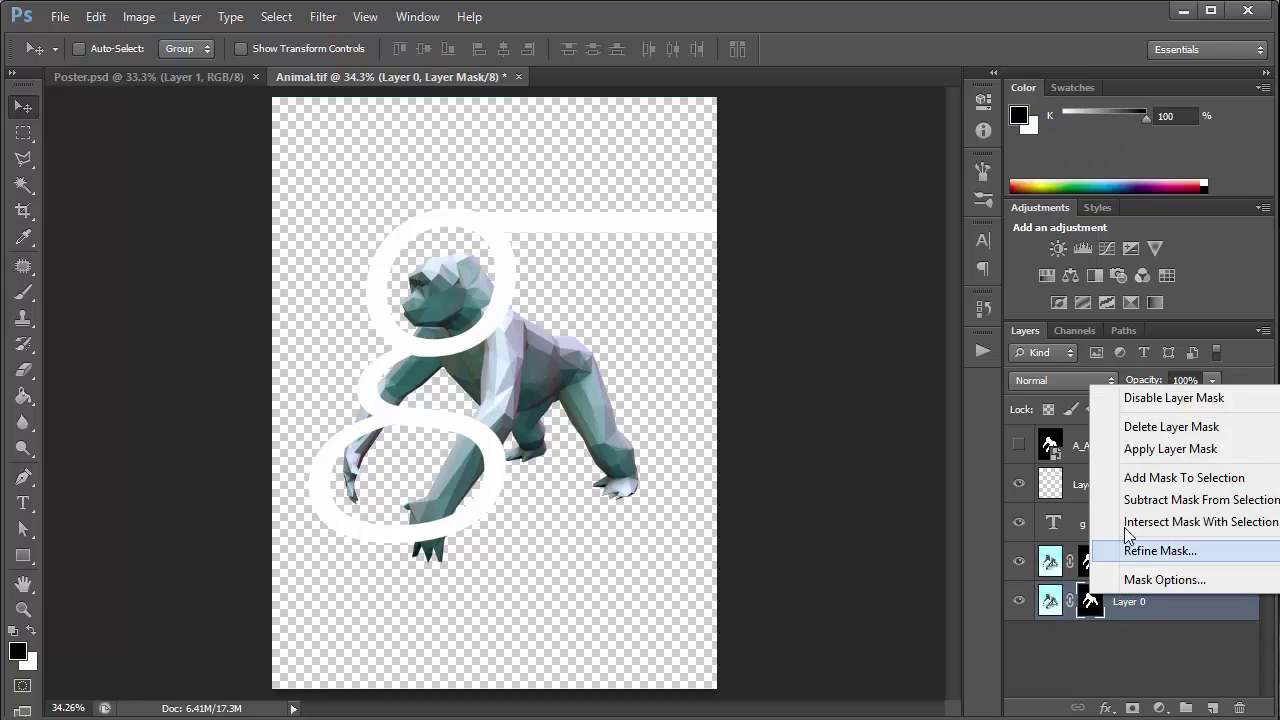
click(1146, 425)
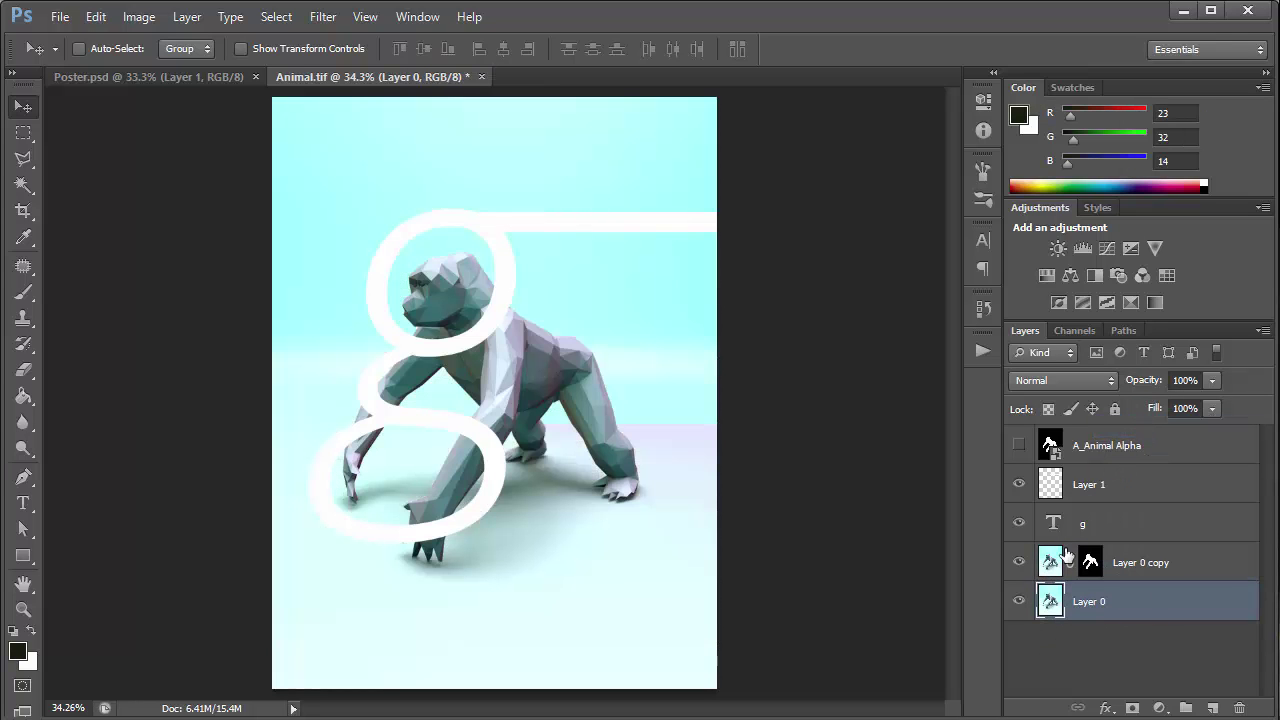
drag(1173, 564, 1158, 464)
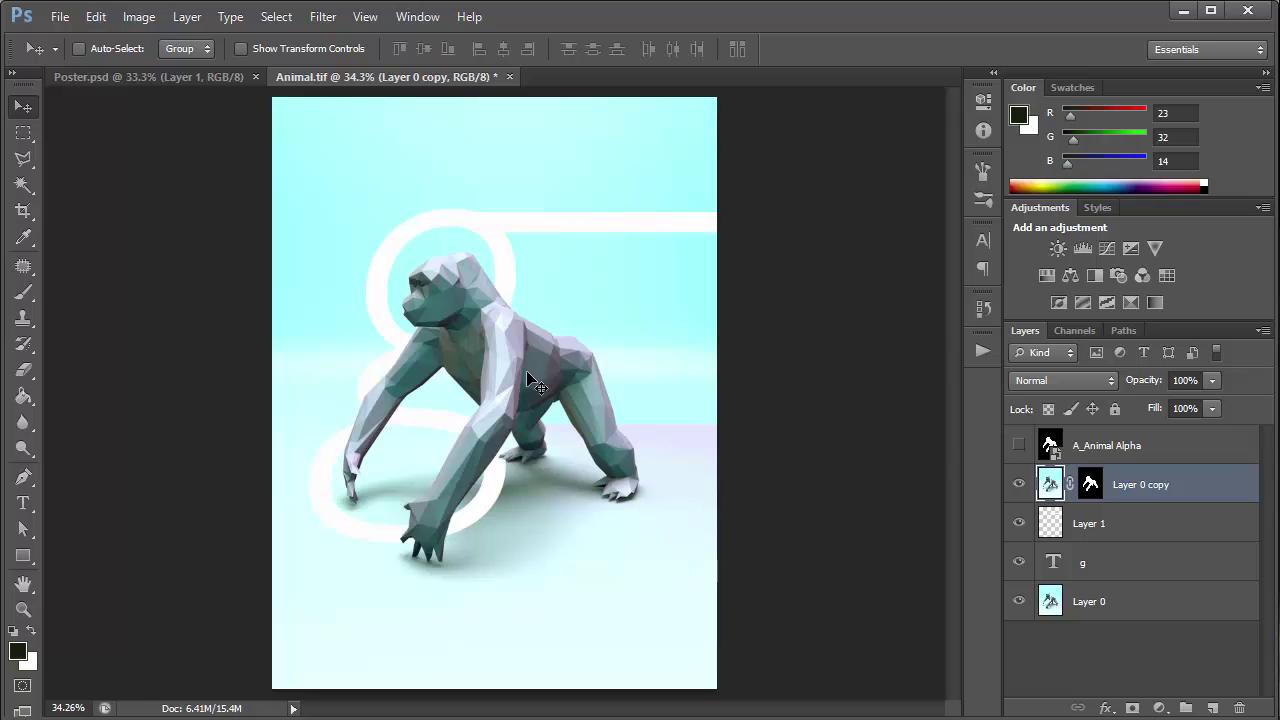
Target the mask of Layer 0 copy and reduce the Brush tool's size to 175 px
alt+scroll(450, 320, up, 4)
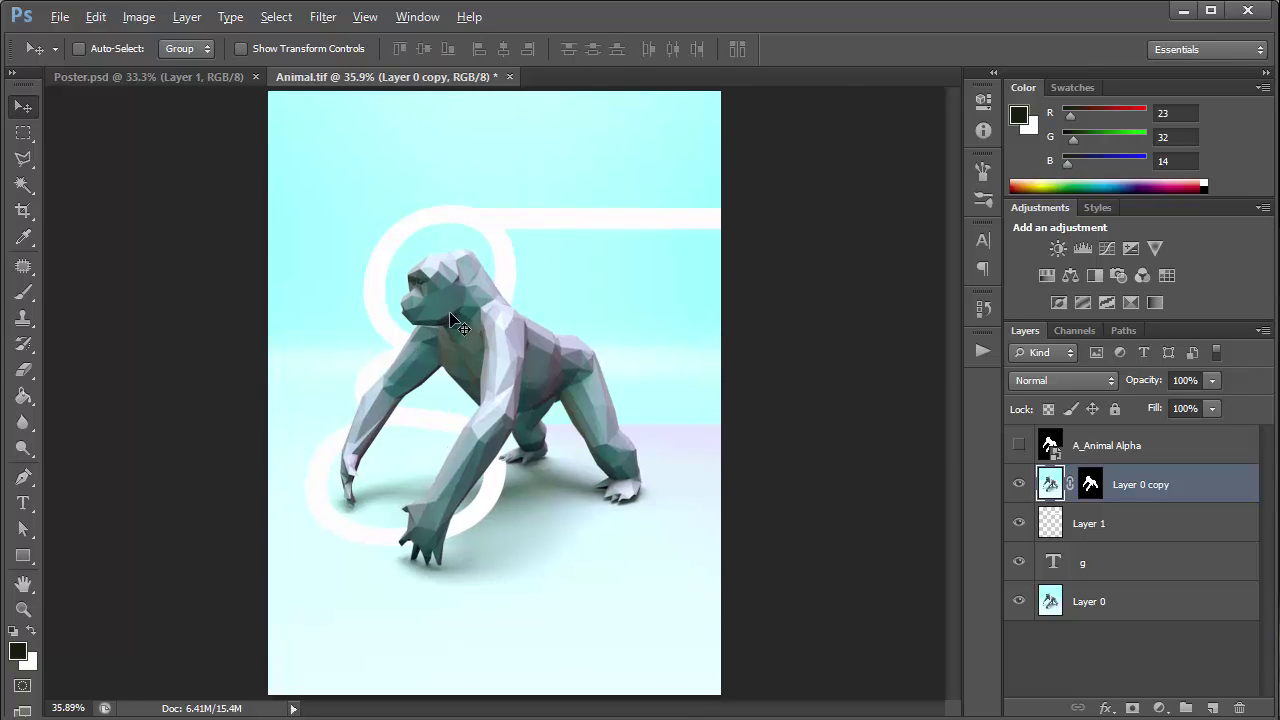
alt+scroll(450, 320, up, 3)
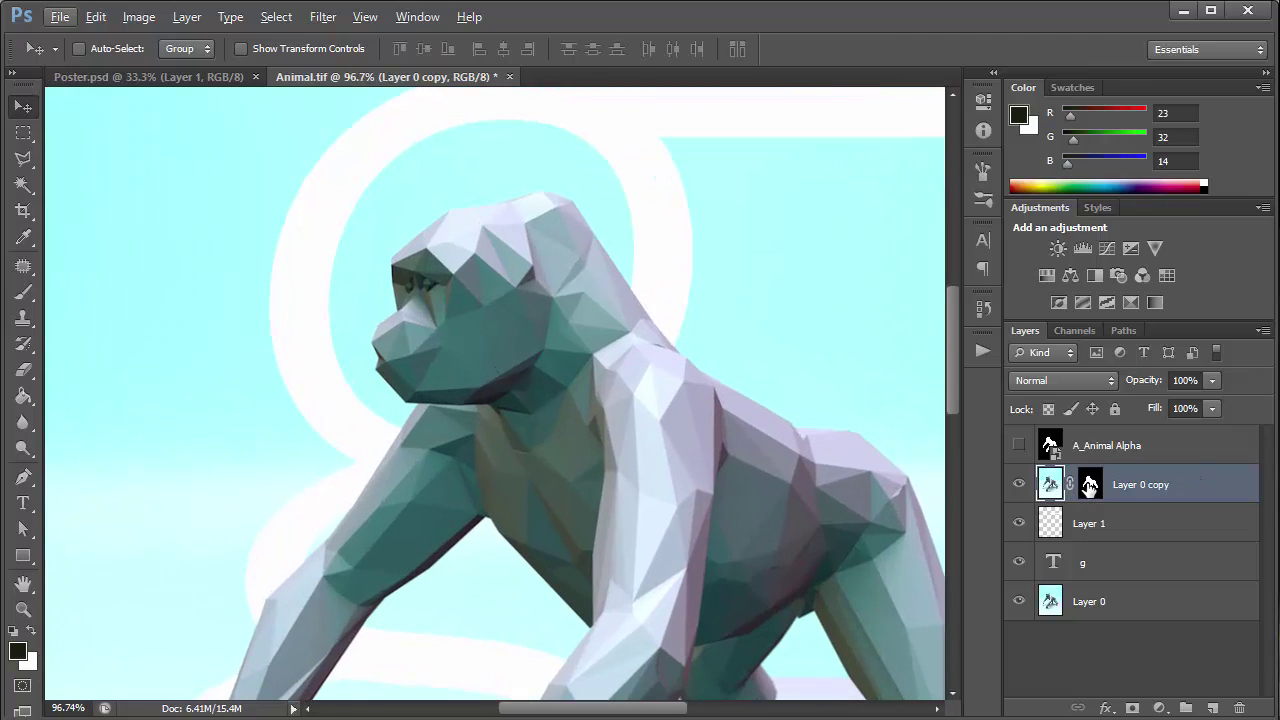
click(1089, 485)
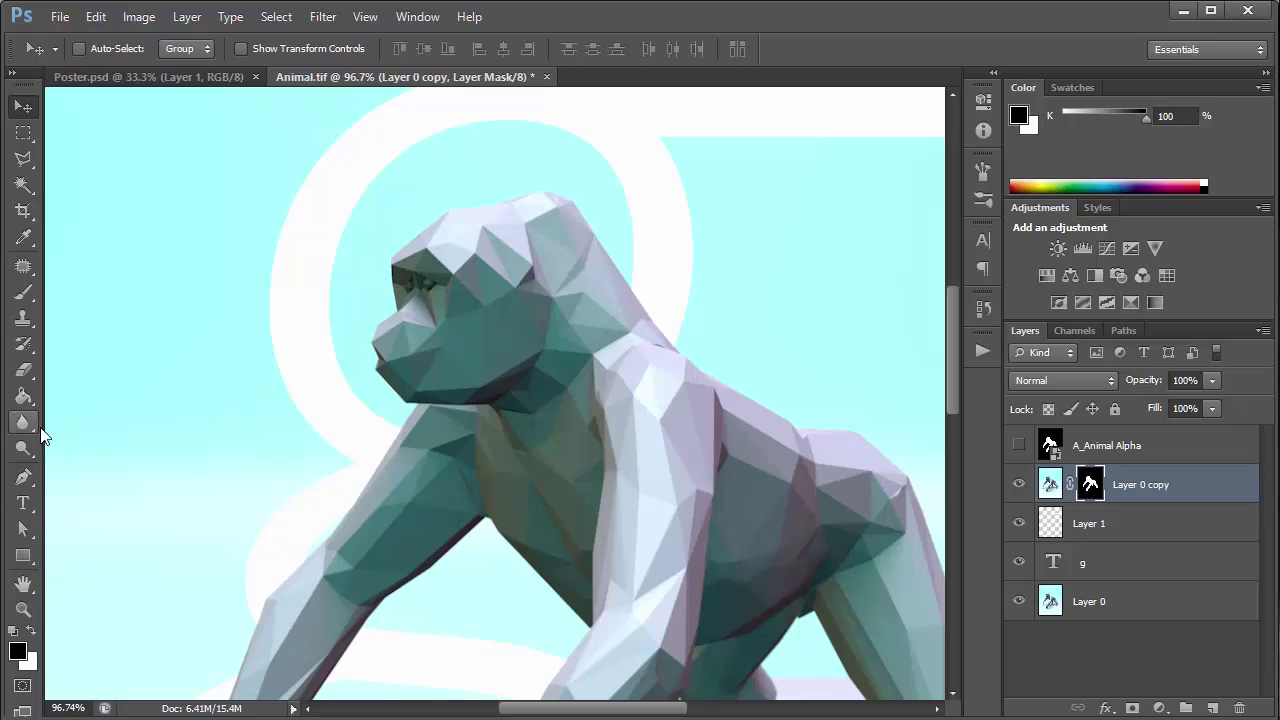
key(b)
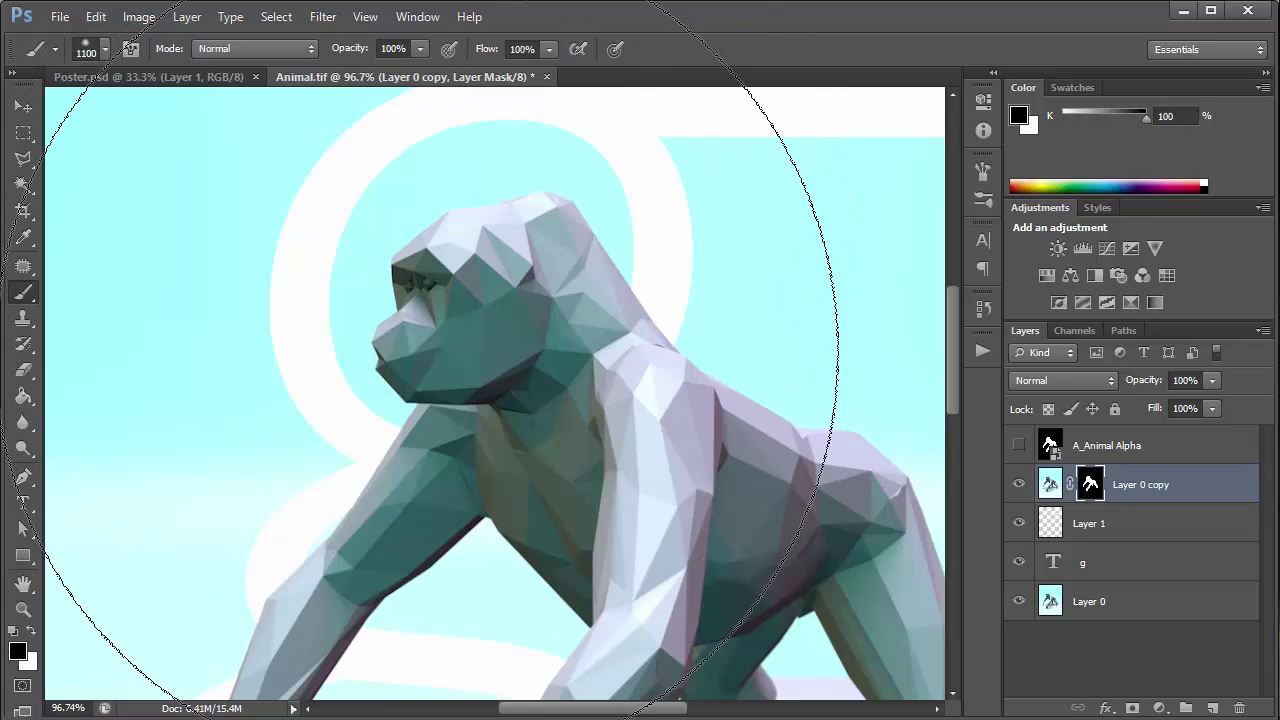
key(bracketleft)
key(bracketleft)
key(bracketleft)
key(bracketleft)
key(bracketleft)
key(bracketleft)
key(bracketleft)
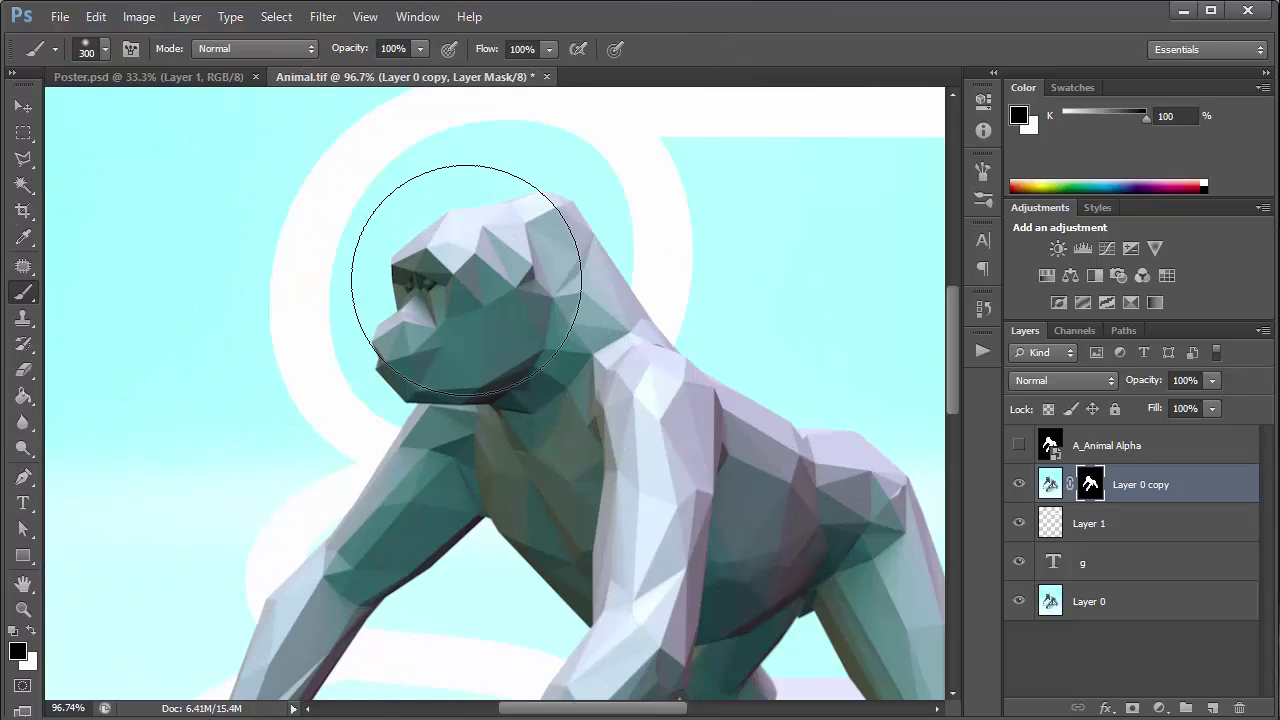
key(bracketleft)
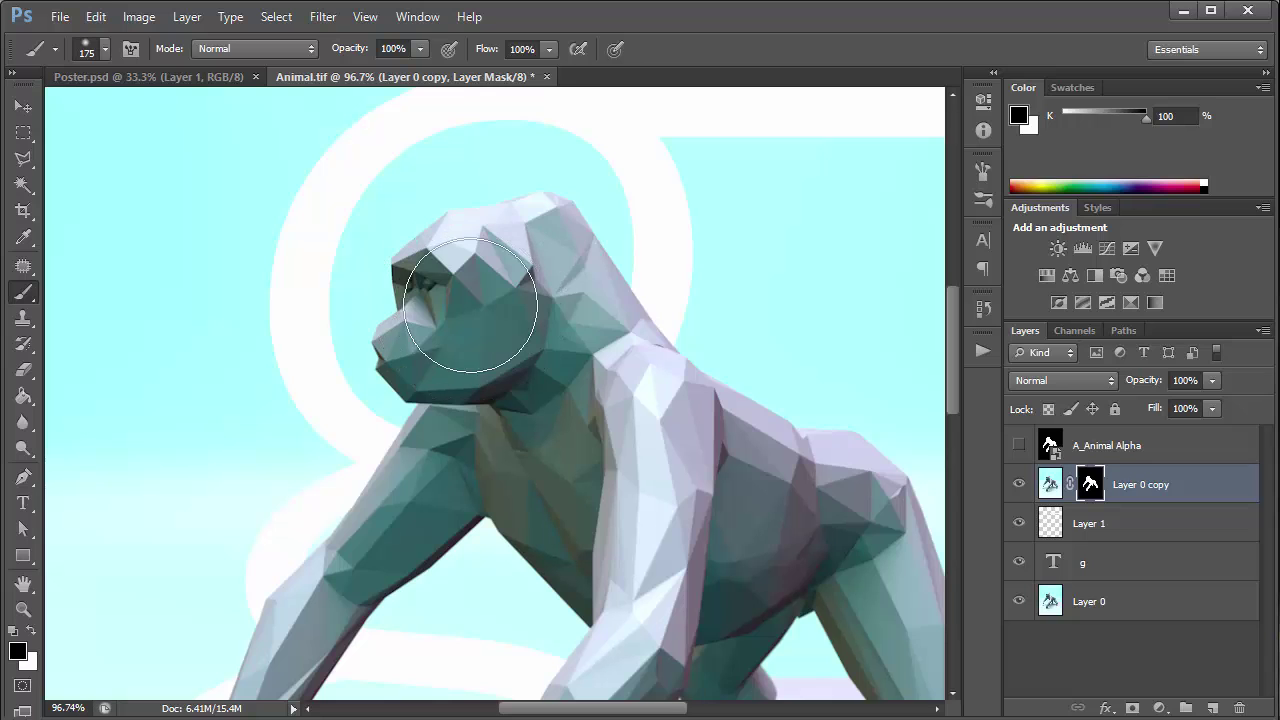
Paint black on Layer 0 copy's mask along the gorilla's shoulder and neck to reveal the upper ring of the g
key(i)
click(17, 655)
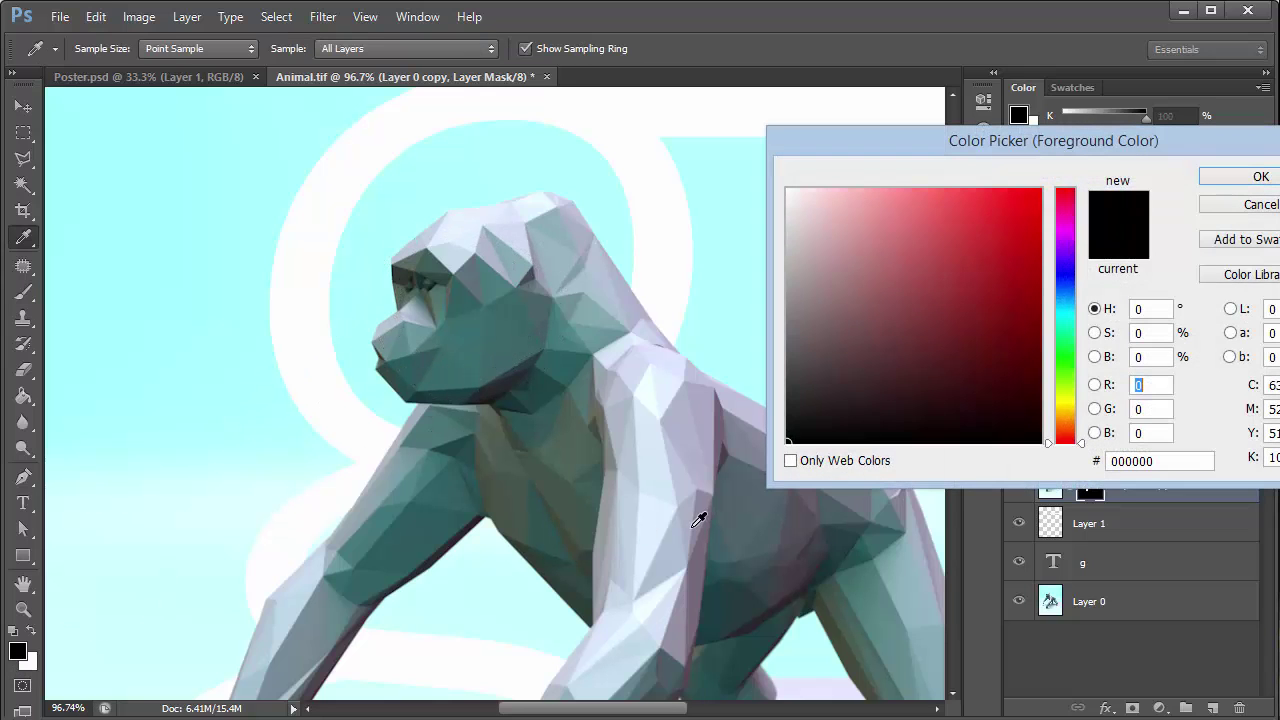
click(1257, 177)
key(b)
mouse_move(677, 351)
mouse_down()
mouse_move(580, 286)
mouse_move(637, 323)
mouse_move(640, 286)
mouse_move(587, 443)
mouse_move(471, 429)
mouse_move(314, 451)
mouse_move(351, 423)
mouse_move(456, 400)
mouse_move(386, 400)
mouse_up()
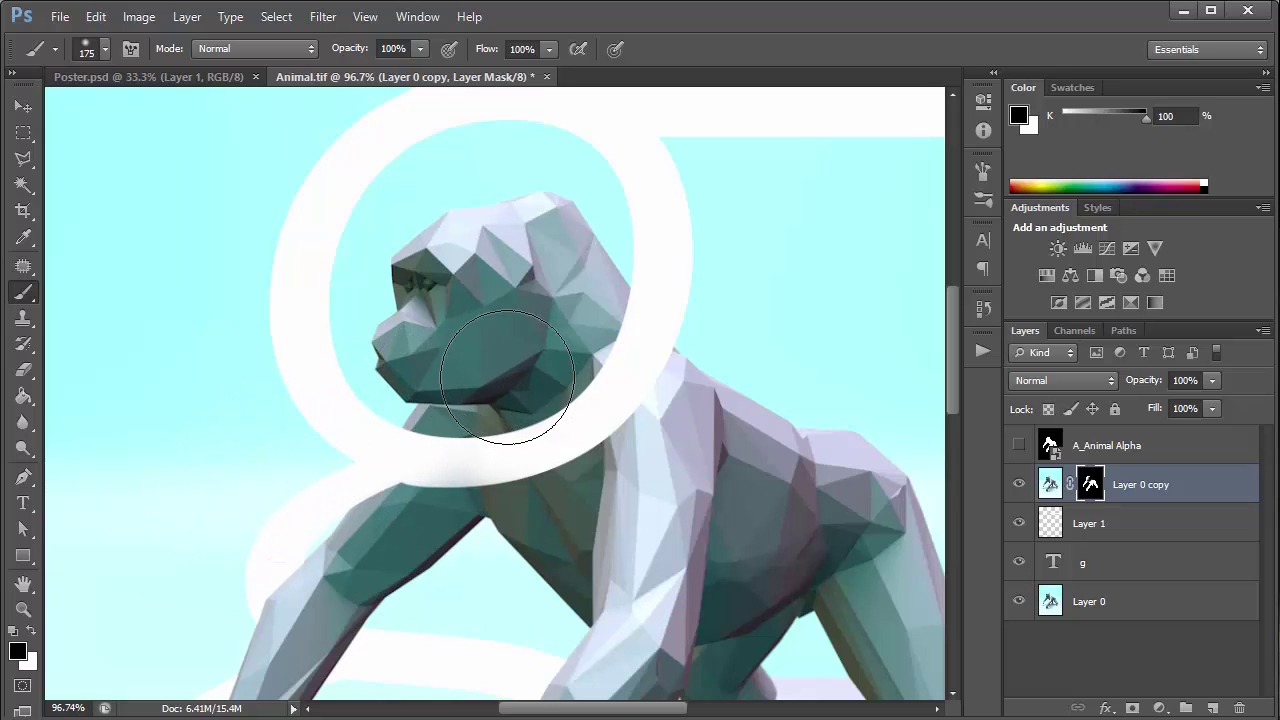
mouse_move(329, 449)
mouse_down()
mouse_move(429, 429)
mouse_move(471, 443)
mouse_move(394, 494)
mouse_up()
Reduce the brush size to 60 px and lower the g text layer's opacity to 39%
alt+scroll(372, 506, up, 15)
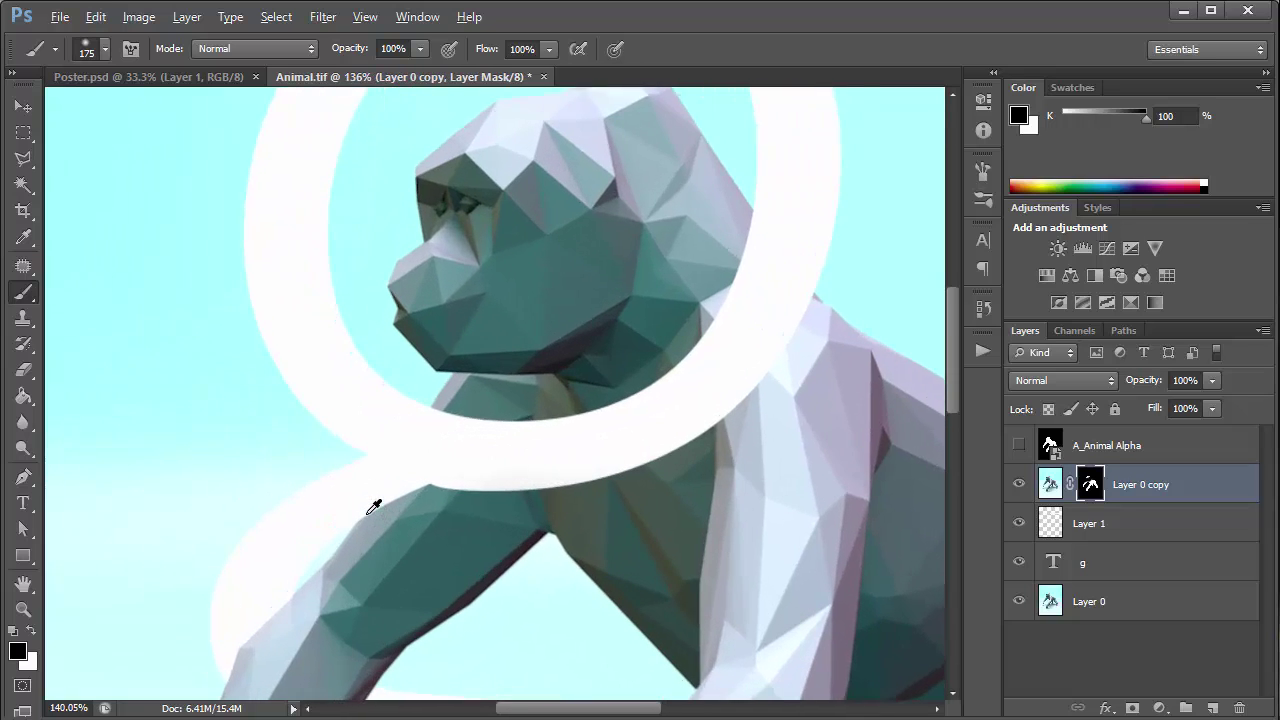
key(bracketleft)
key(bracketleft)
key(bracketleft)
key(bracketleft)
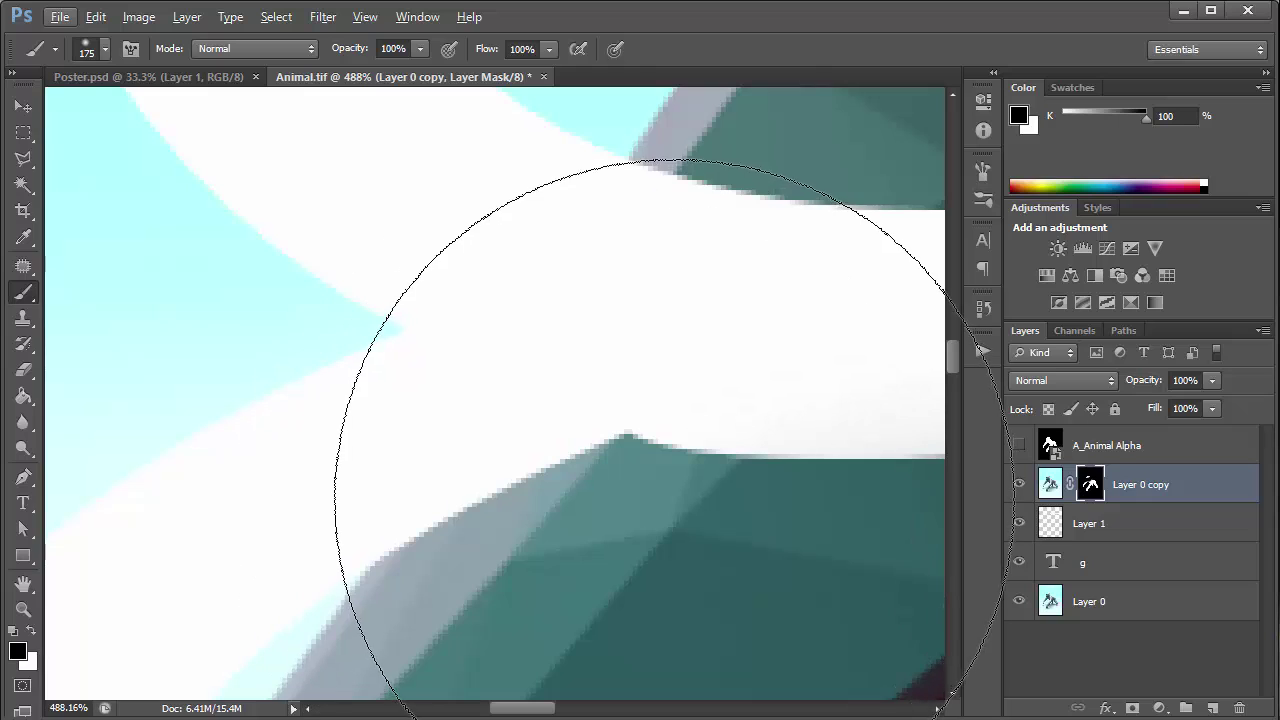
key(bracketleft)
key(bracketleft)
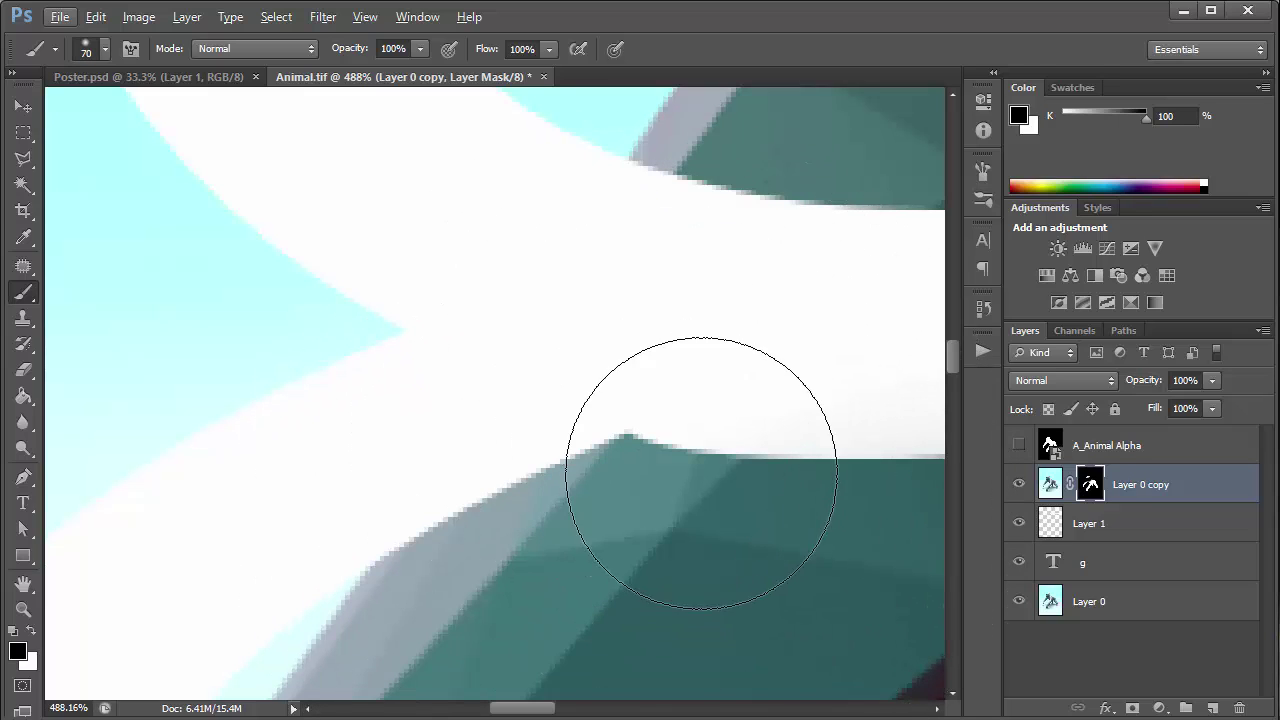
key(bracketleft)
click(1137, 526)
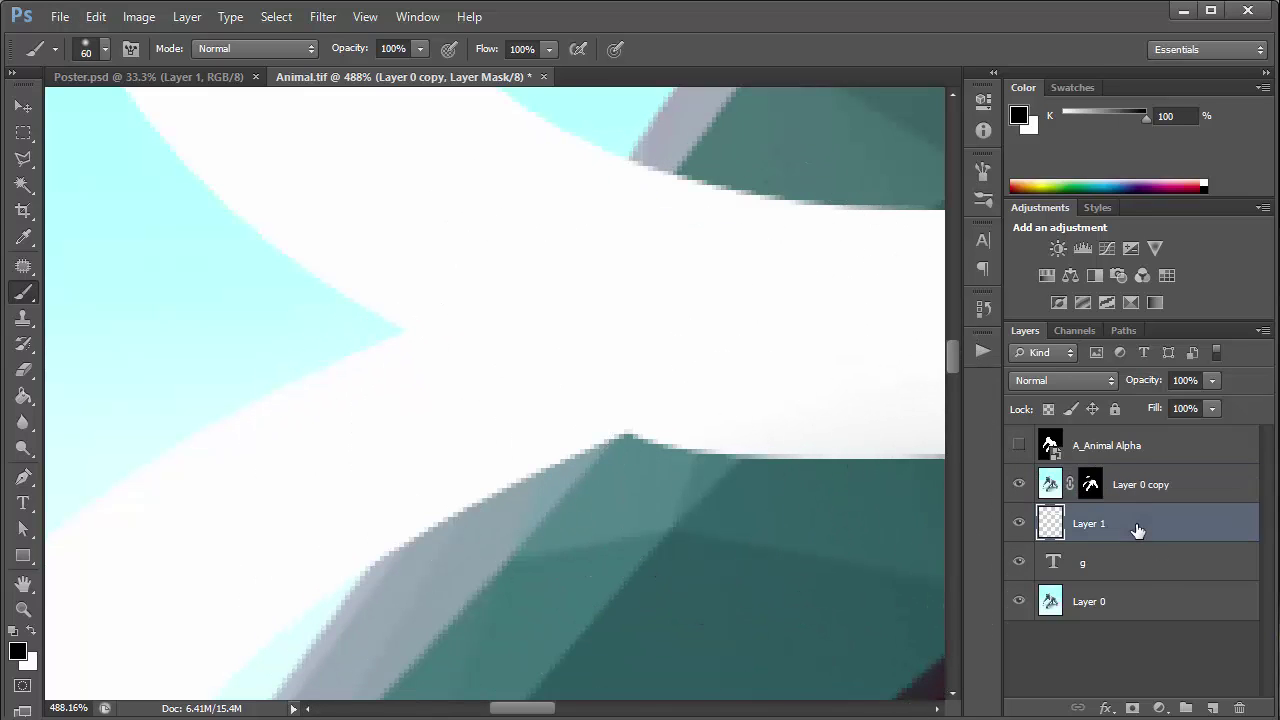
click(1098, 565)
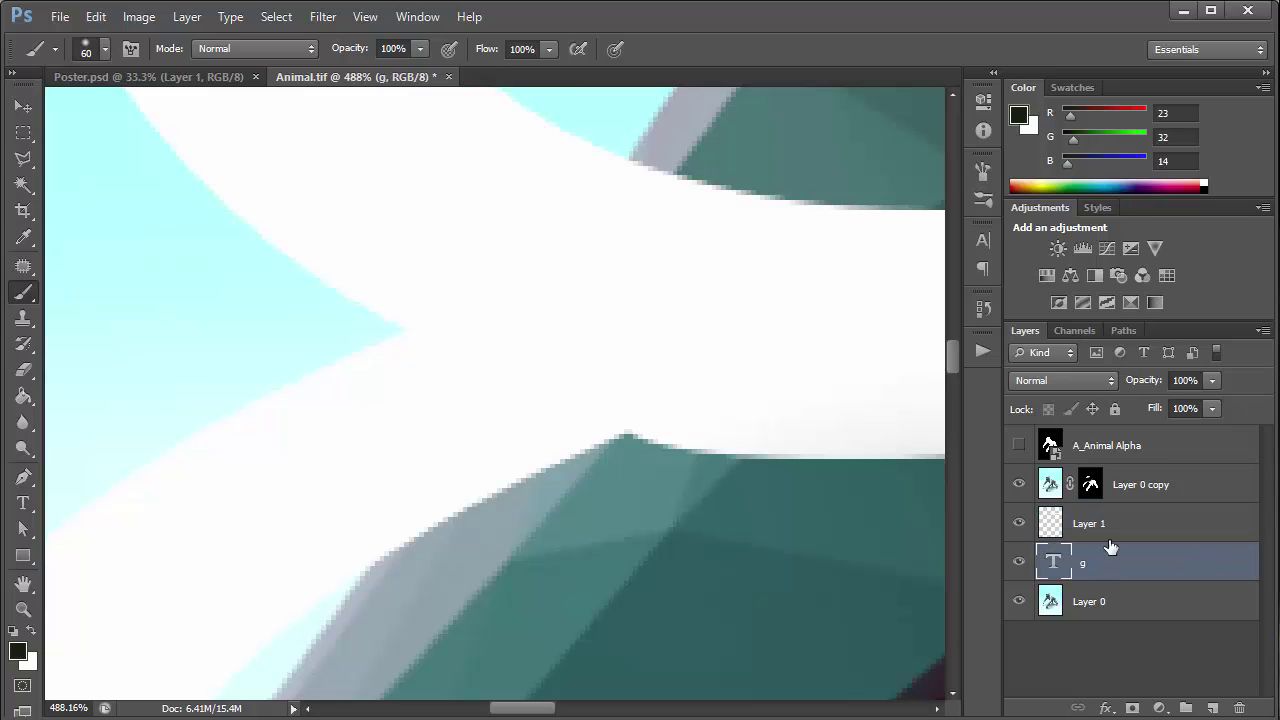
drag(1152, 389, 1138, 382)
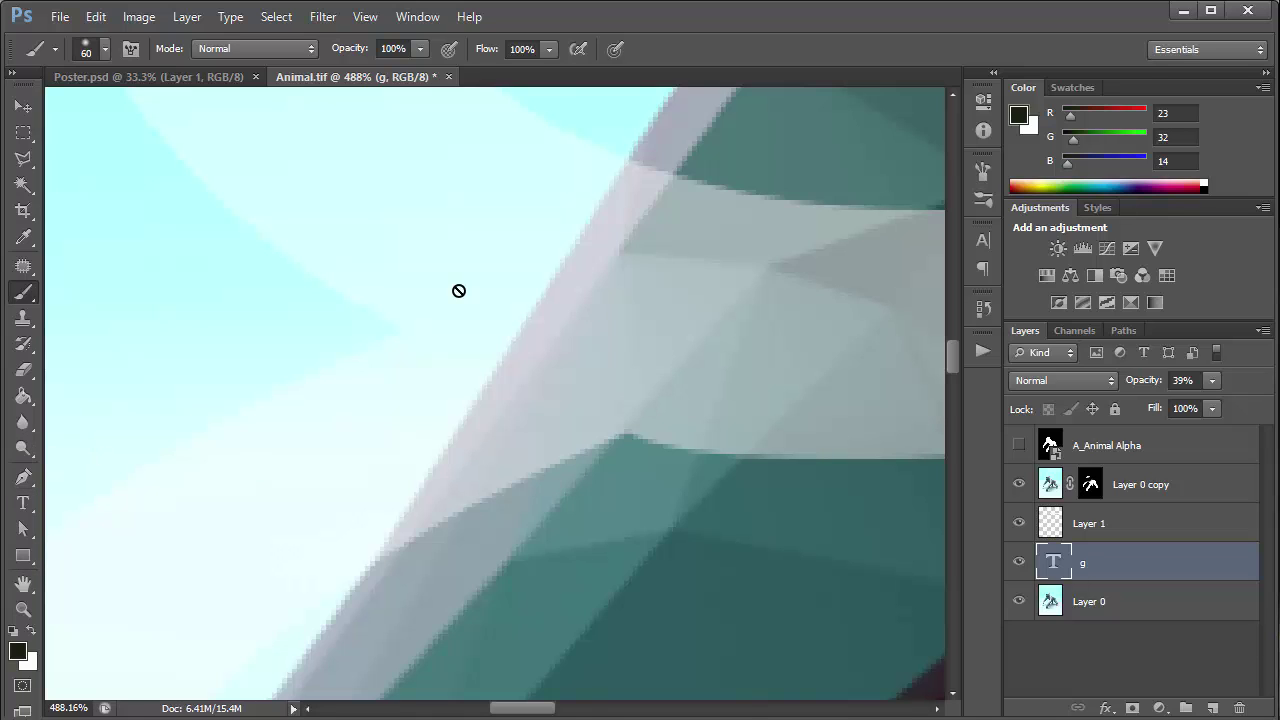
Paint white on Layer 0 copy's mask to restore the gorilla's upper arm up to the ring's lower edge, finishing with an 8 px brush
click(1097, 486)
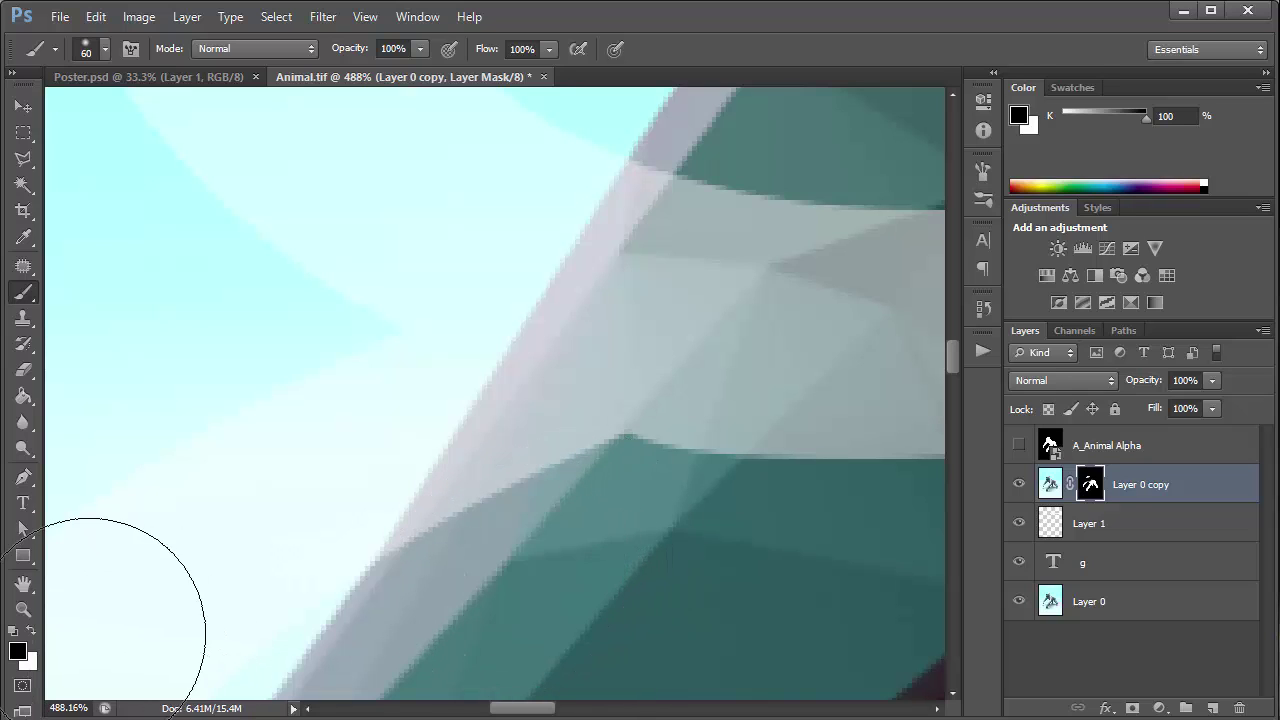
click(31, 630)
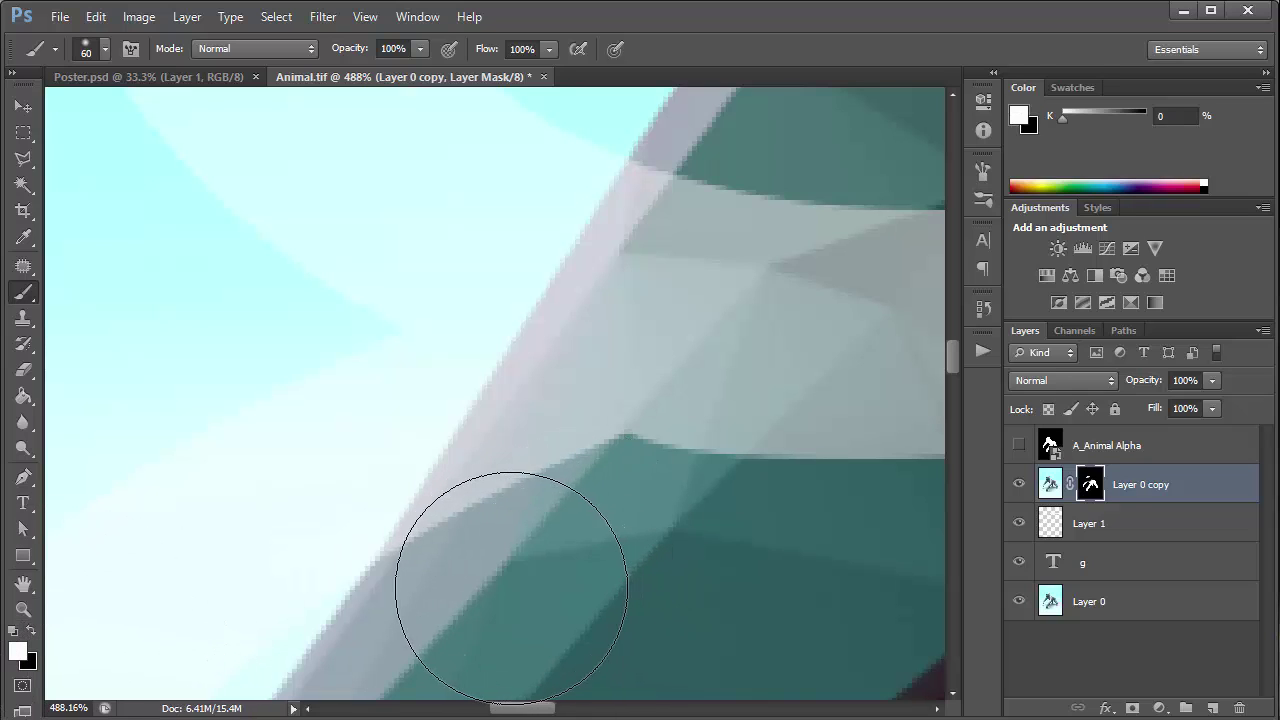
click(100, 48)
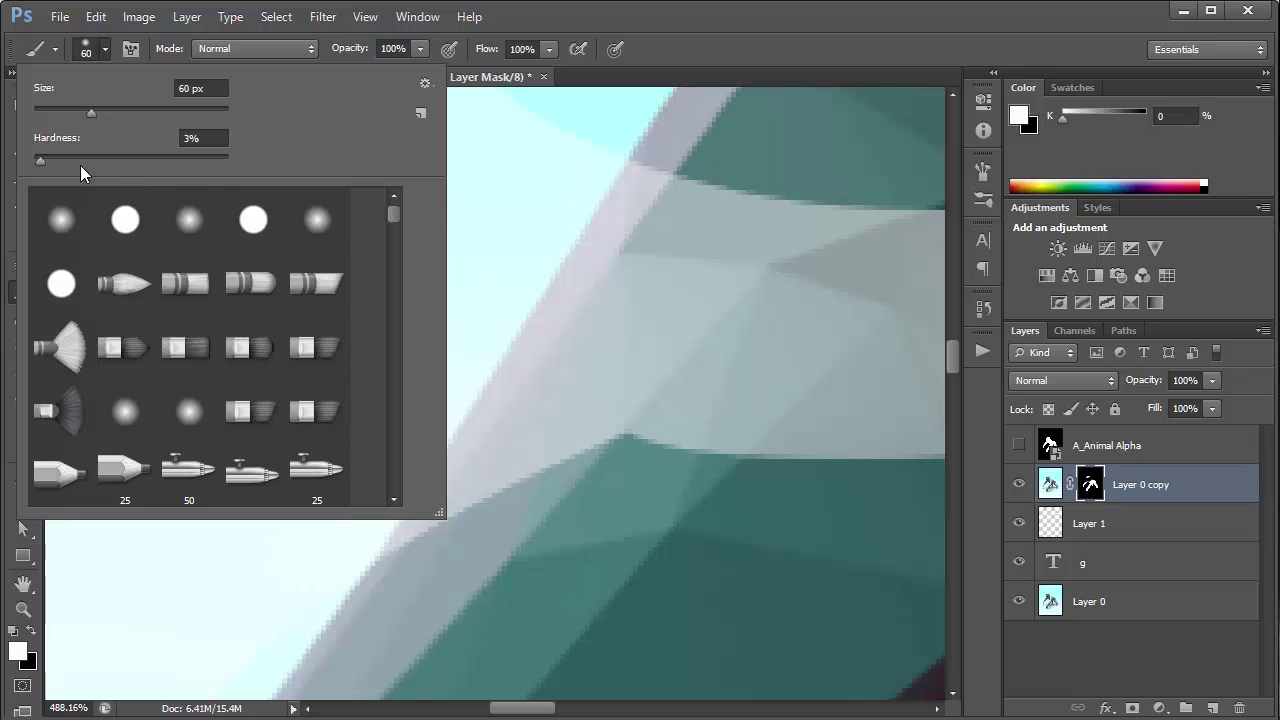
click(600, 550)
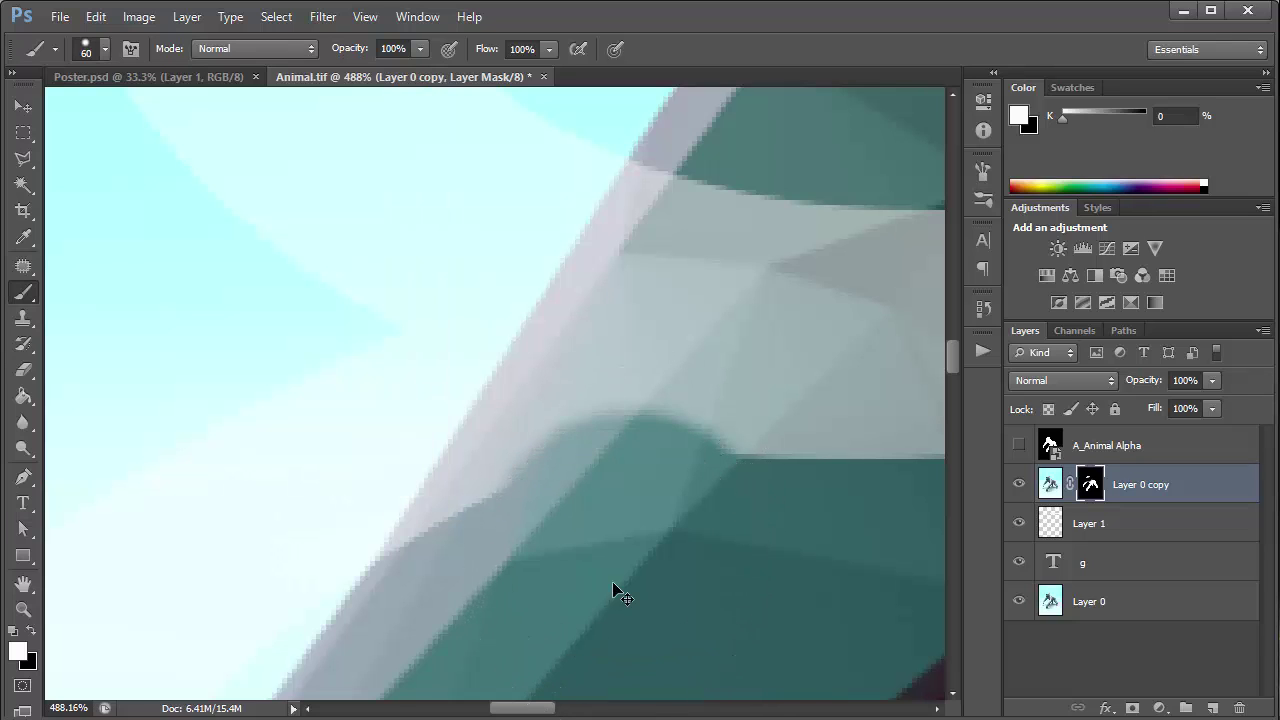
mouse_move(613, 590)
mouse_down()
mouse_move(548, 575)
mouse_move(526, 610)
mouse_move(500, 591)
mouse_move(590, 561)
mouse_up()
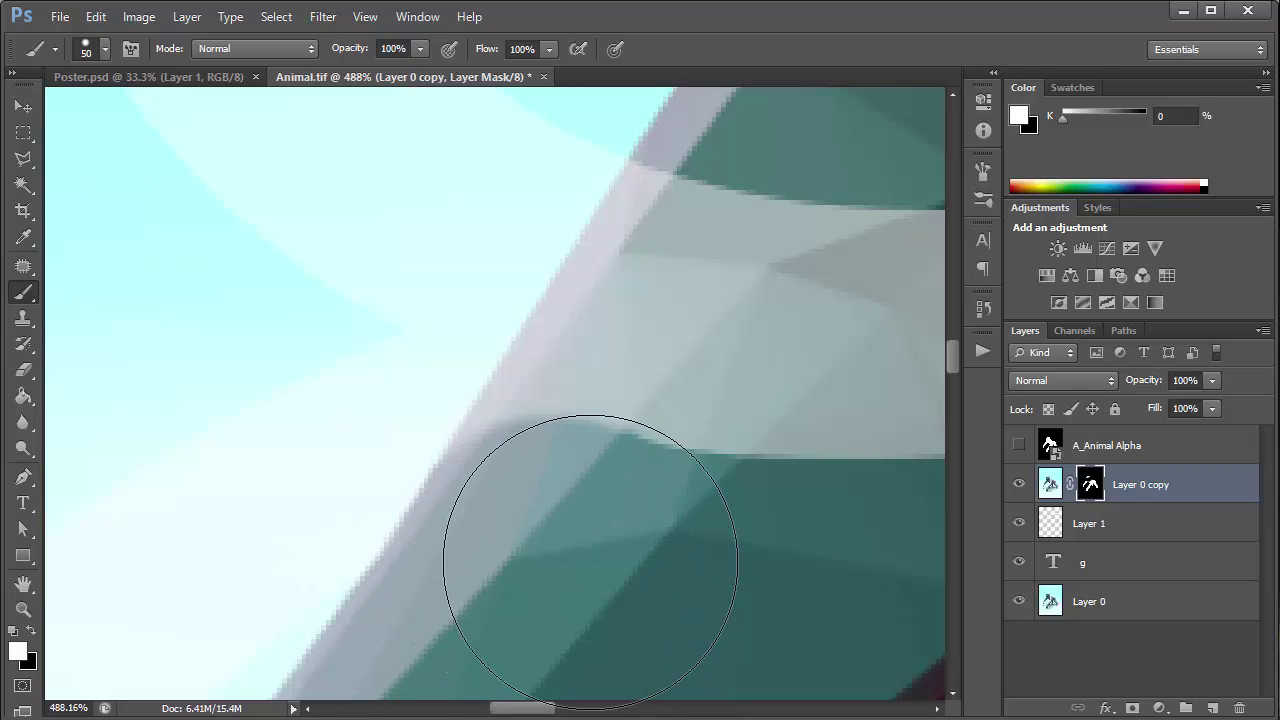
alt+right_drag(590, 561, 590, 561)
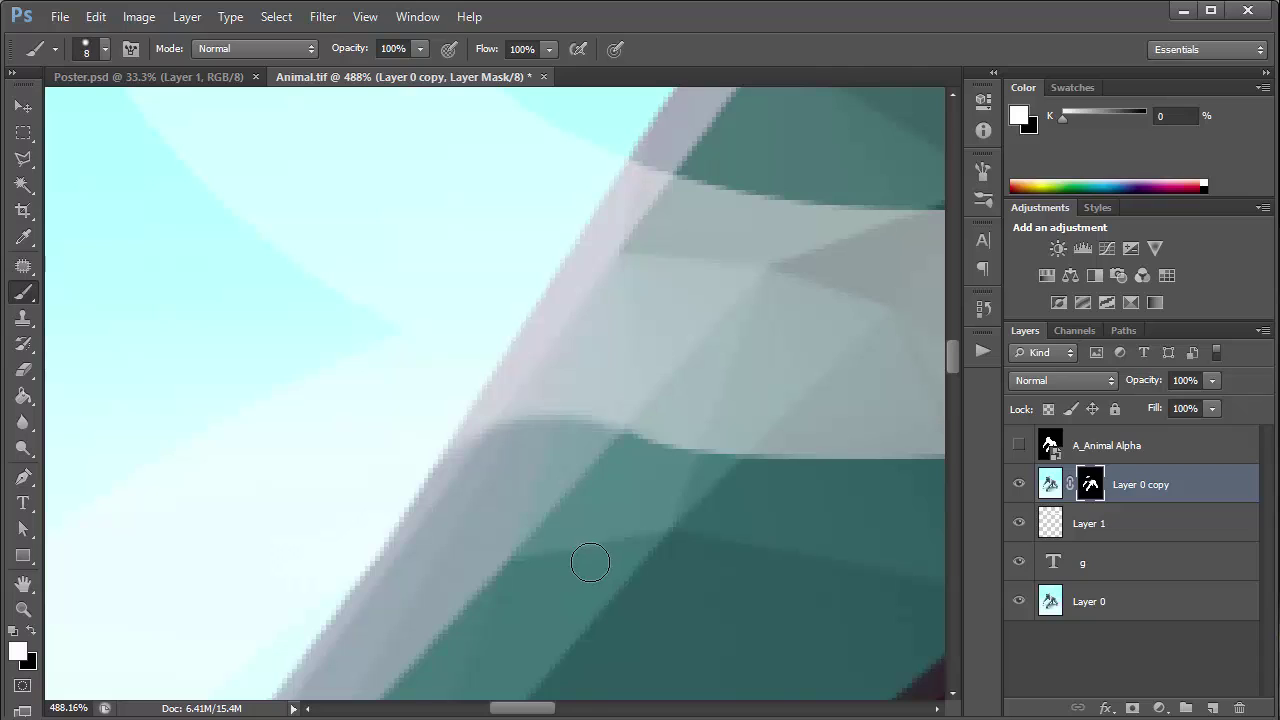
mouse_move(493, 425)
mouse_down()
mouse_move(594, 449)
mouse_move(509, 400)
mouse_move(594, 437)
mouse_move(494, 406)
mouse_move(411, 537)
mouse_move(511, 437)
mouse_move(437, 531)
mouse_up()
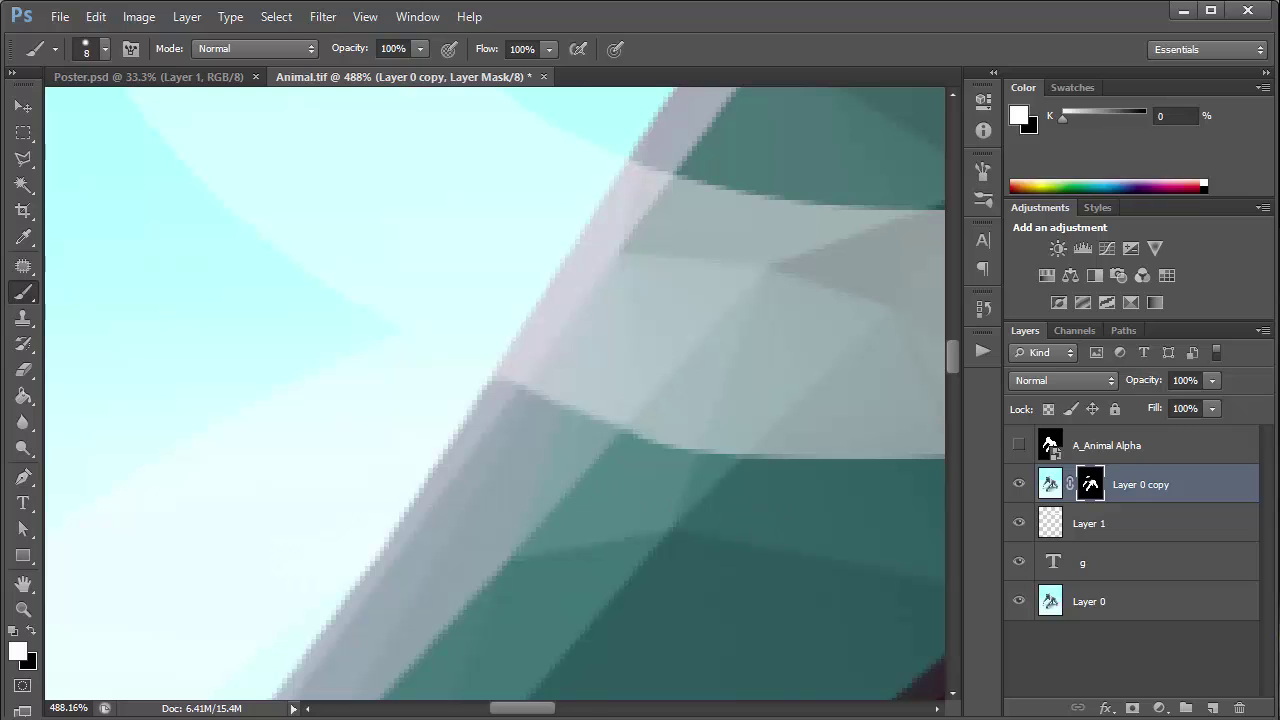
Set the g text layer's opacity back to 100%
click(1090, 570)
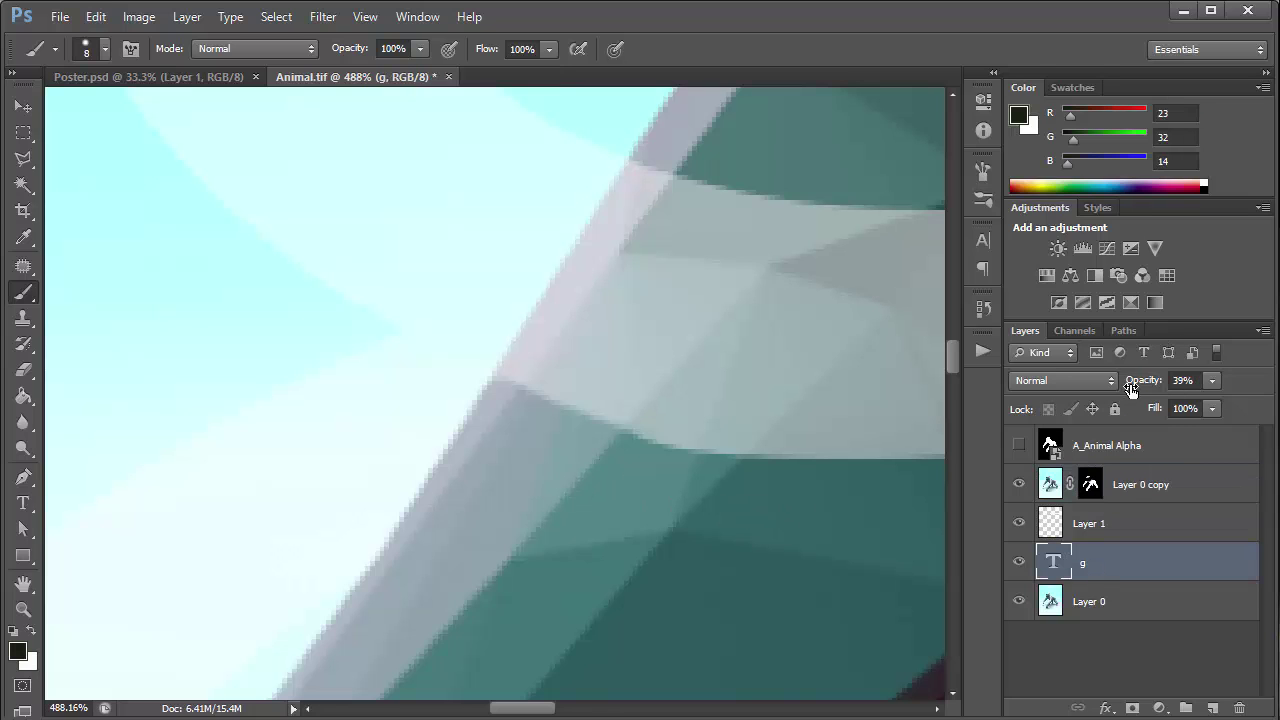
click(1183, 380)
text(100)
key(Return)
key(ctrl+0)
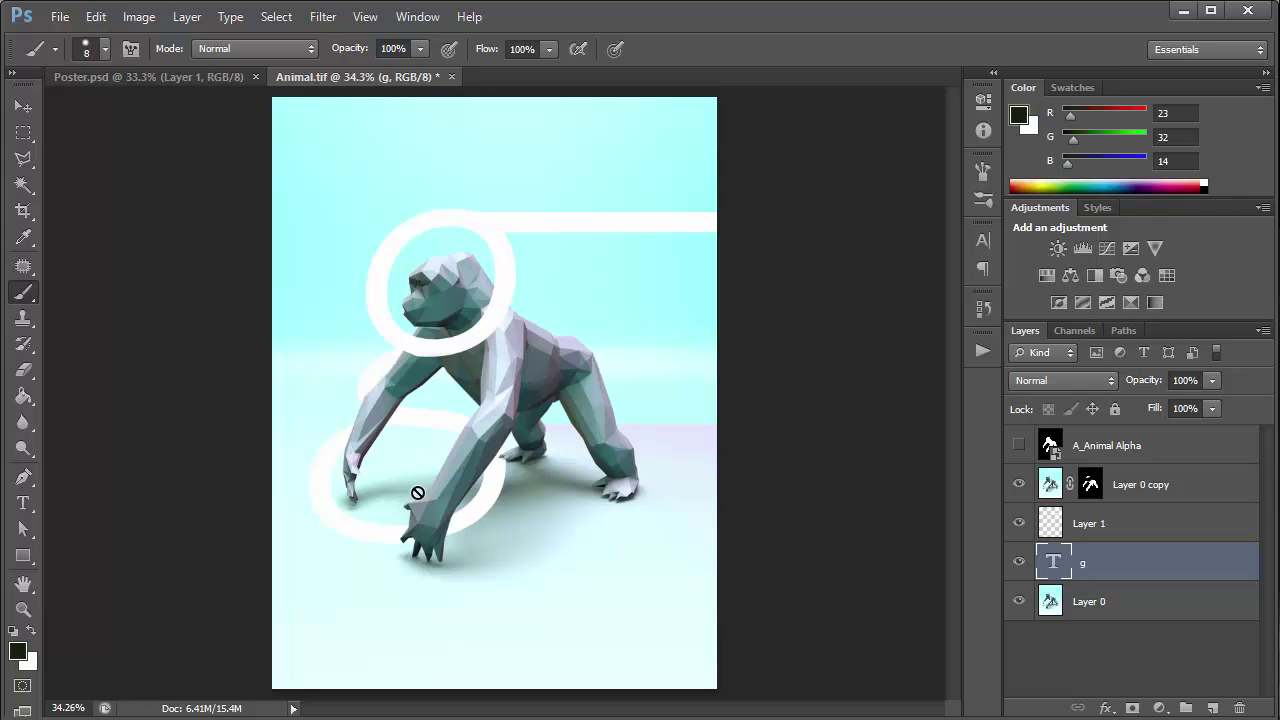
Paint black on Layer 0 copy's mask with the 8 px brush to trim the shoulder's edge along the ring's underside
alt+scroll(406, 352, up, 10)
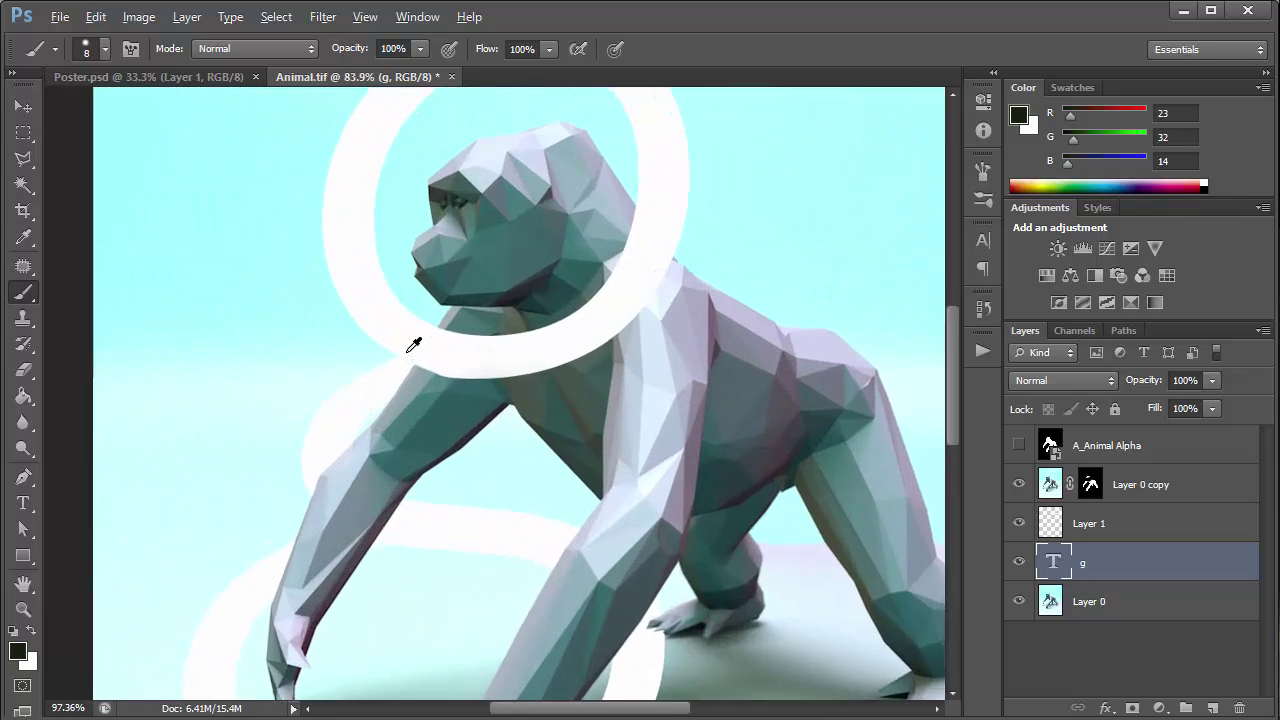
alt+scroll(409, 350, up, 4)
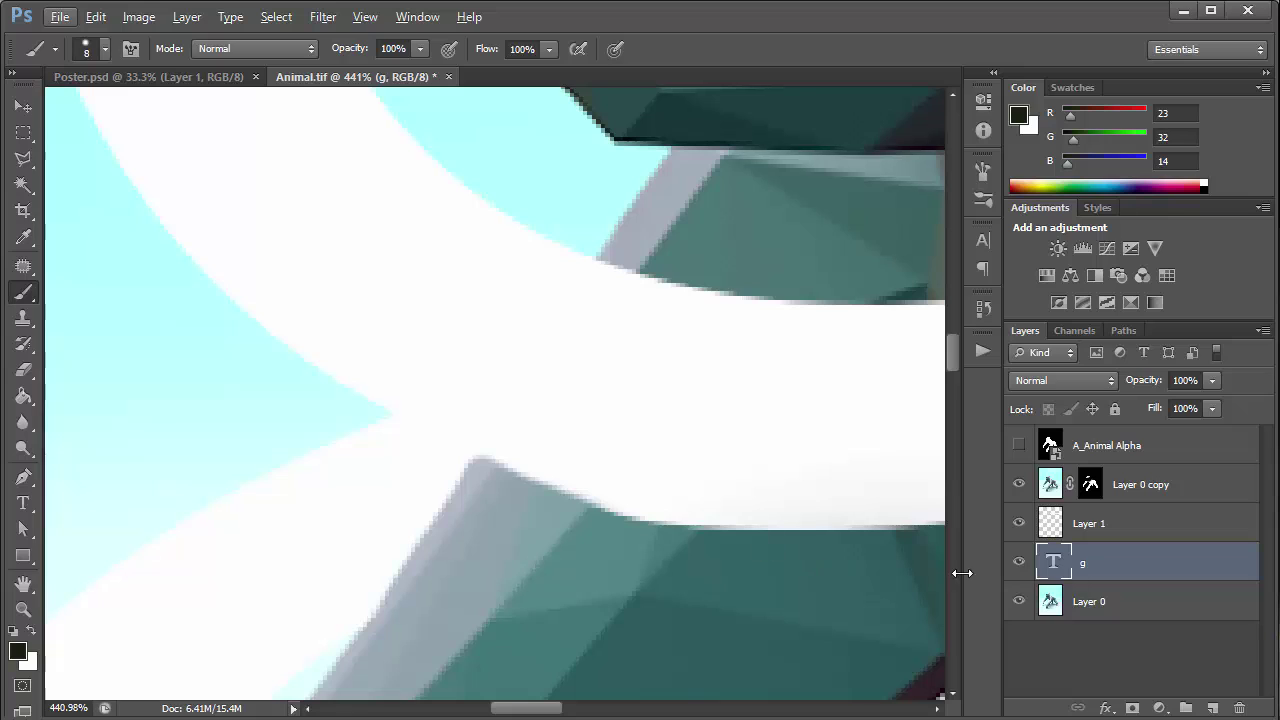
click(1090, 485)
drag(508, 450, 540, 463)
key(ctrl+z)
key(x)
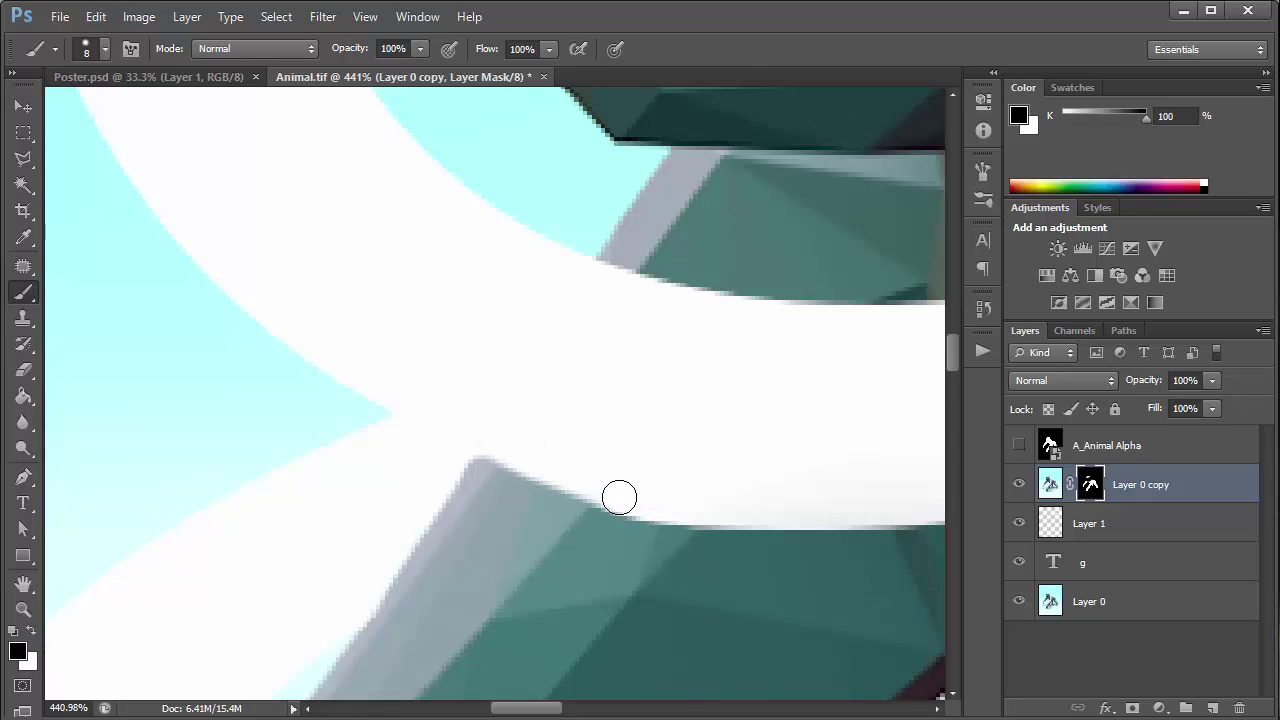
drag(587, 489, 493, 450)
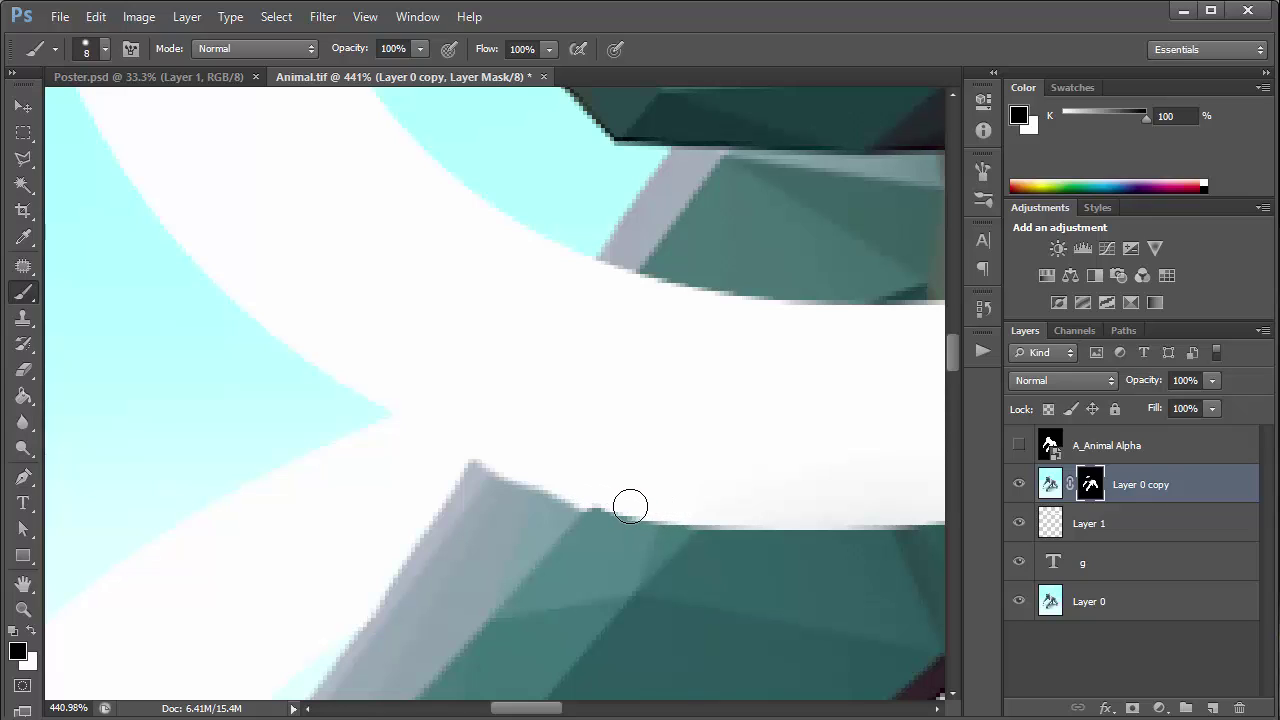
Enlarge the brush to 25 px and smooth Layer 0 copy's mask where the shoulder meets the ring, using black and white
key(bracketright)
key(bracketright)
key(bracketright)
key(bracketright)
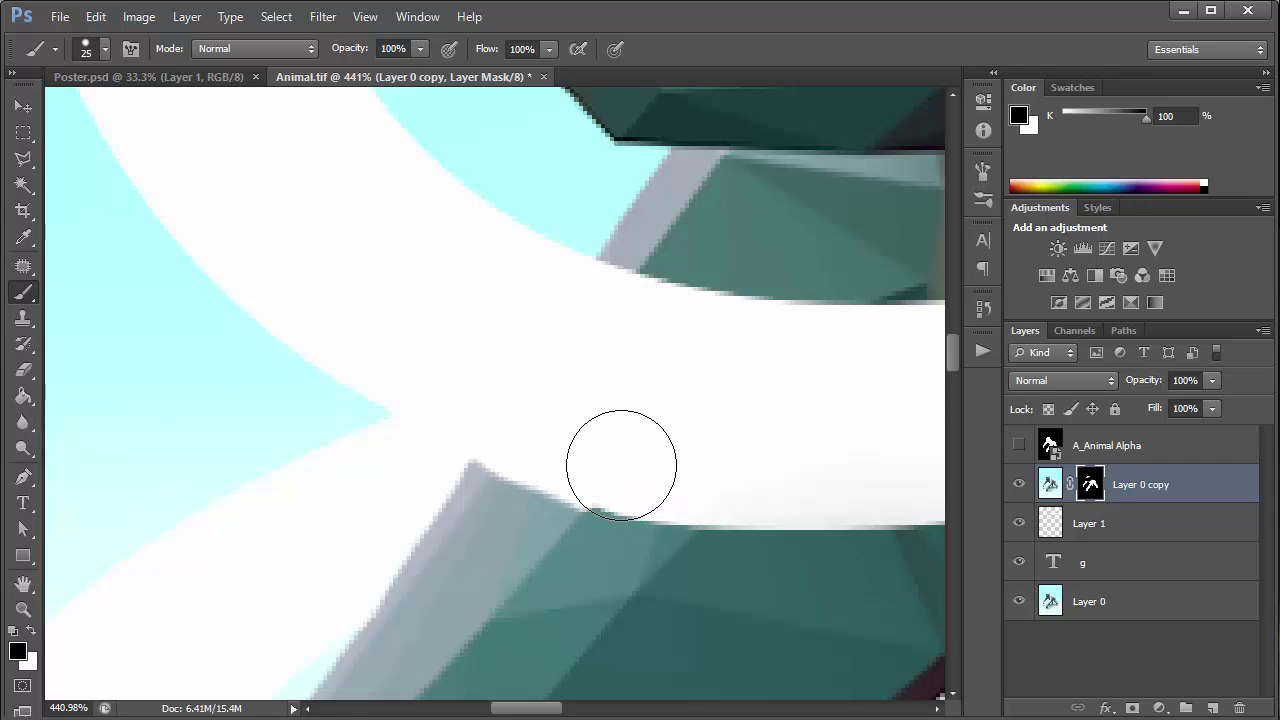
click(605, 485)
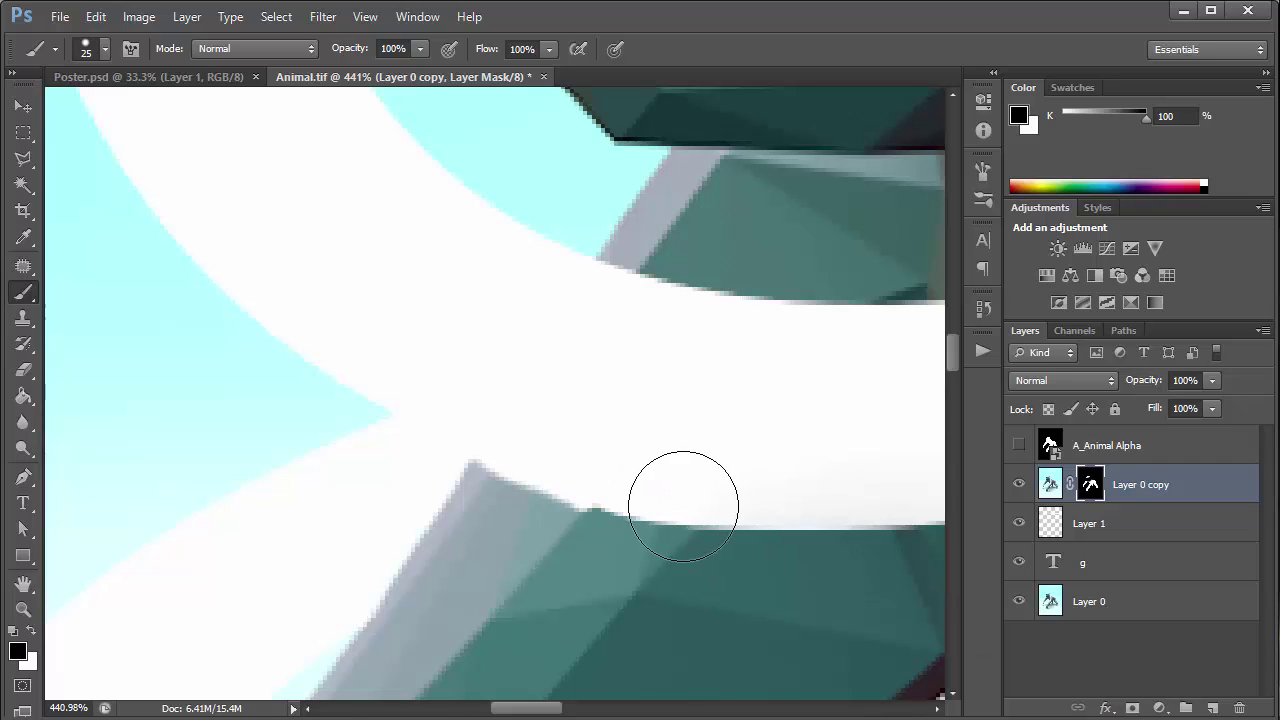
click(565, 480)
key(ctrl+z)
click(576, 531)
click(31, 630)
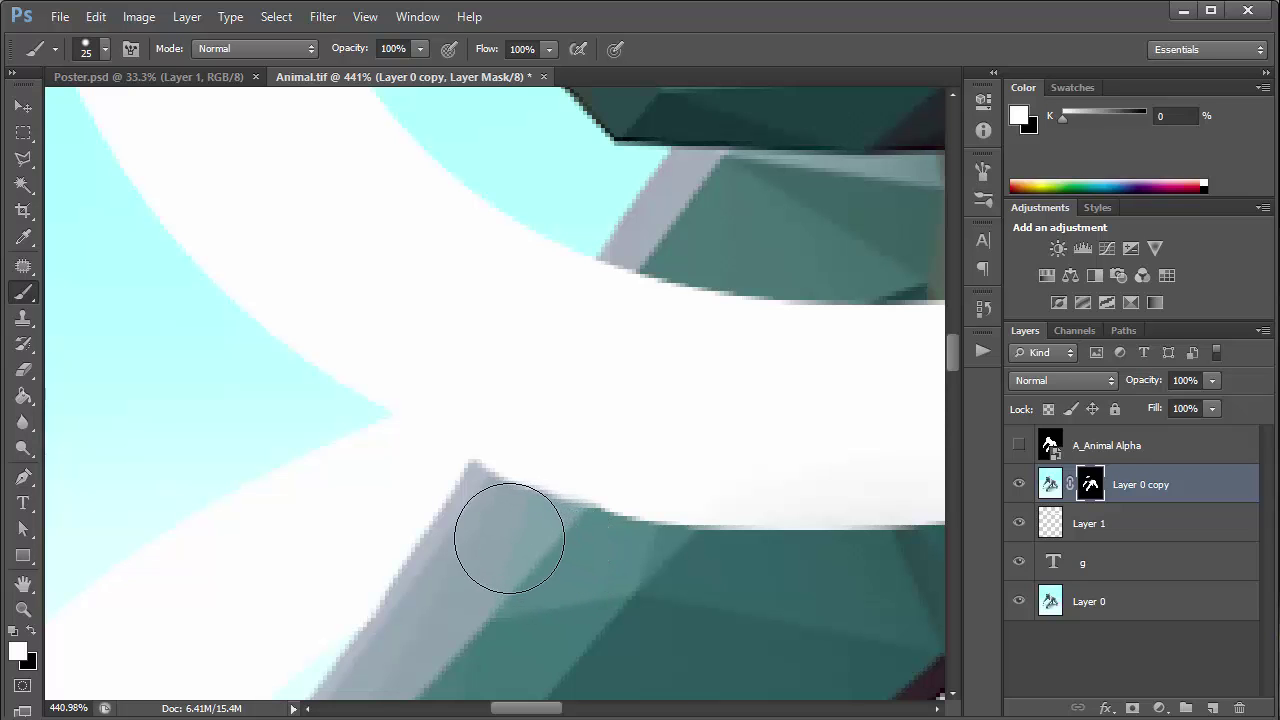
key(ctrl+0)
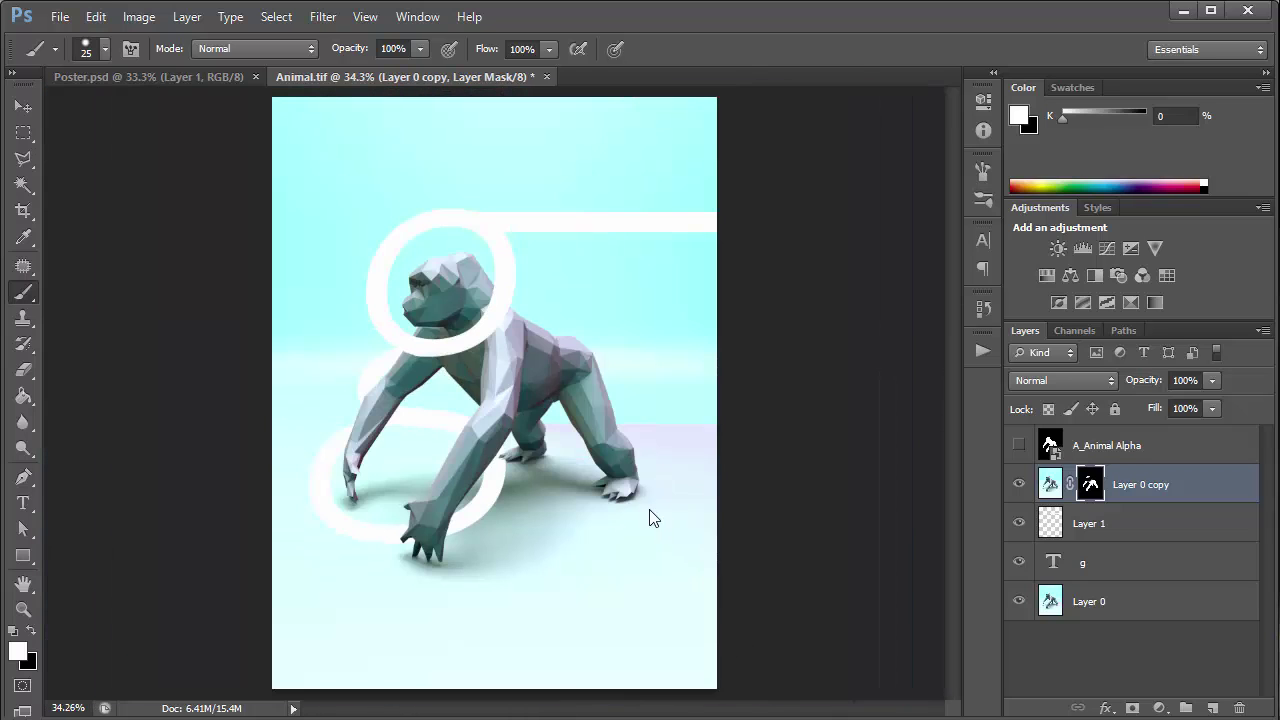
Paint the rear foot's toes on Layer 0 copy's mask, first white and finally black, so the g's lower loop covers them
key(ctrl+s)
click(840, 160)
drag(384, 414, 634, 508)
alt+scroll(851, 594, up, 2)
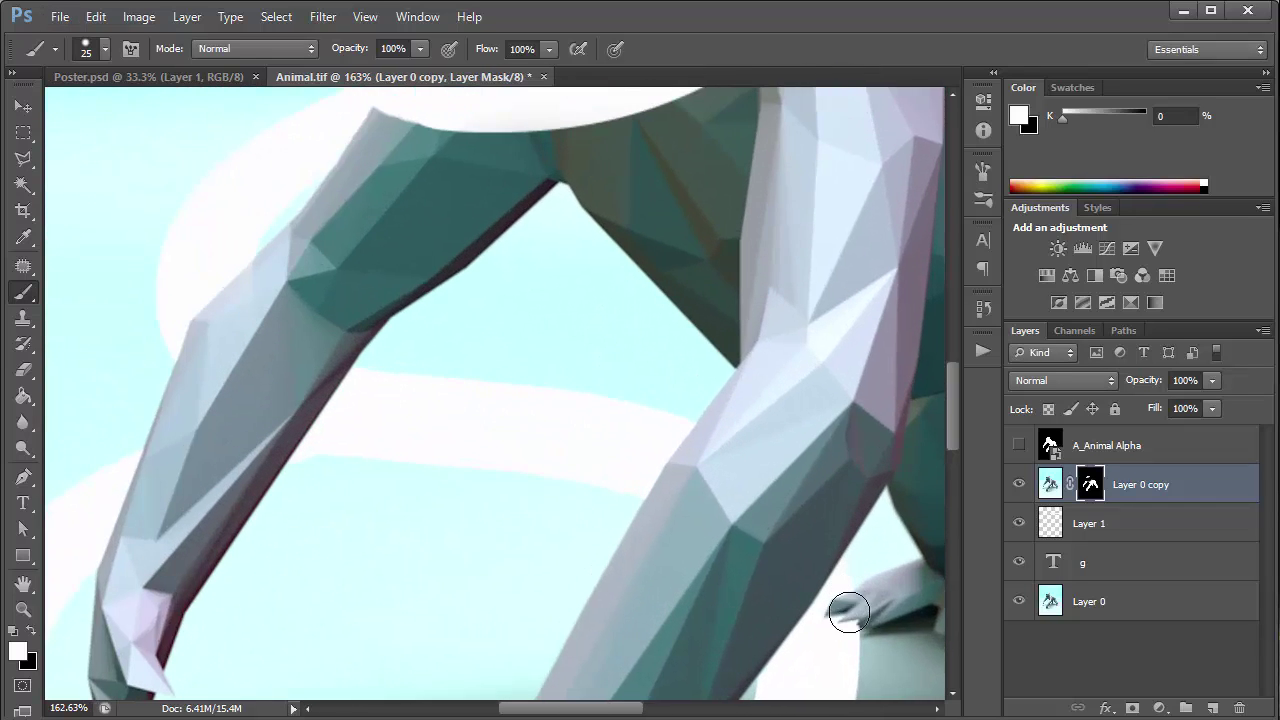
key(z)
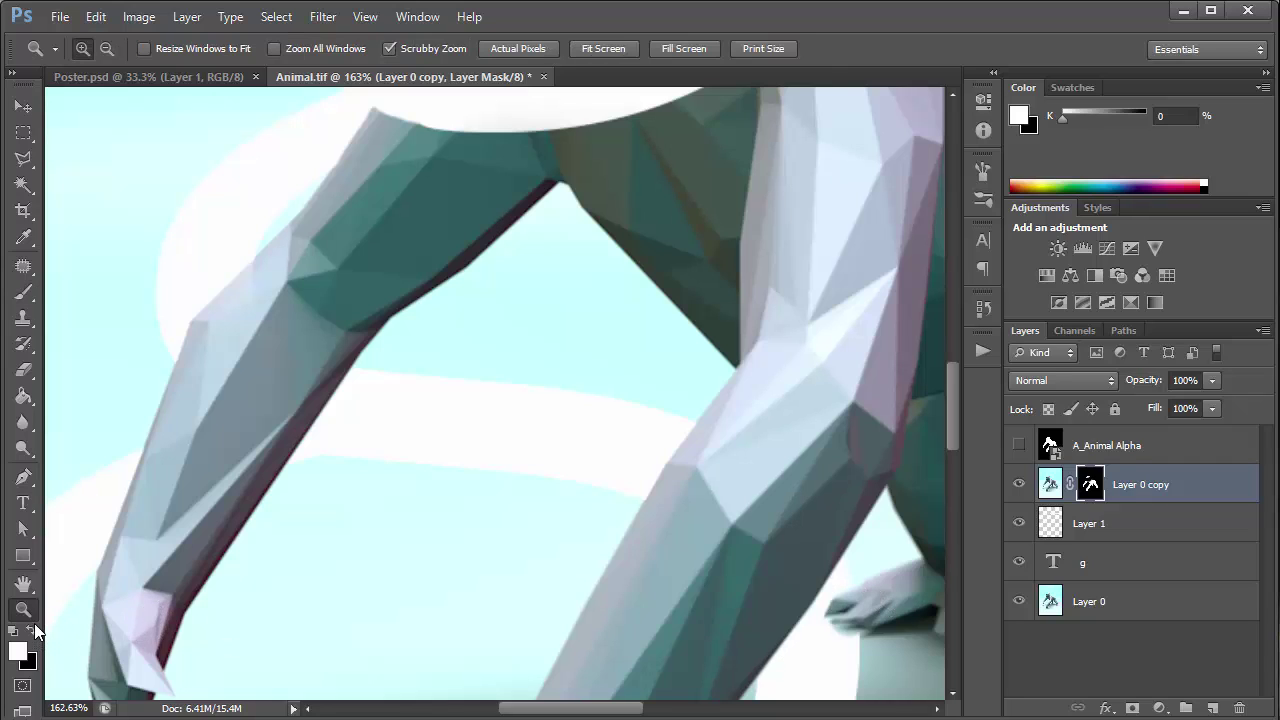
key(b)
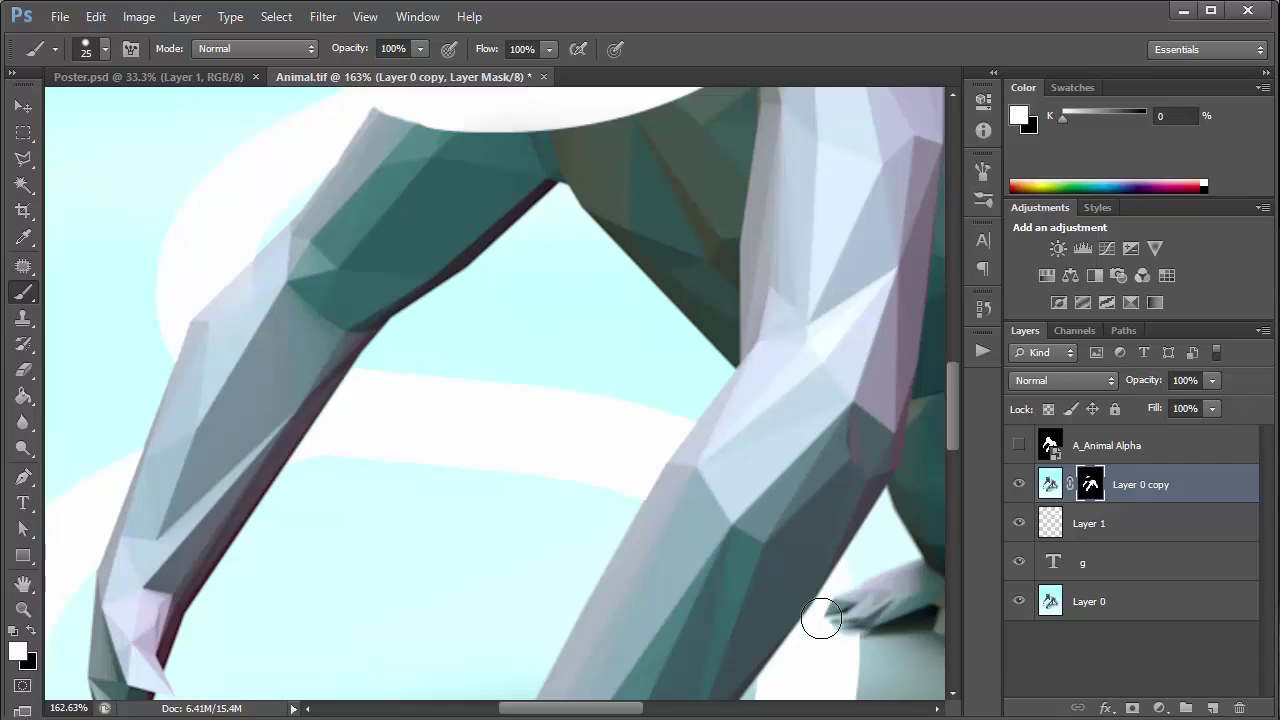
drag(850, 612, 852, 650)
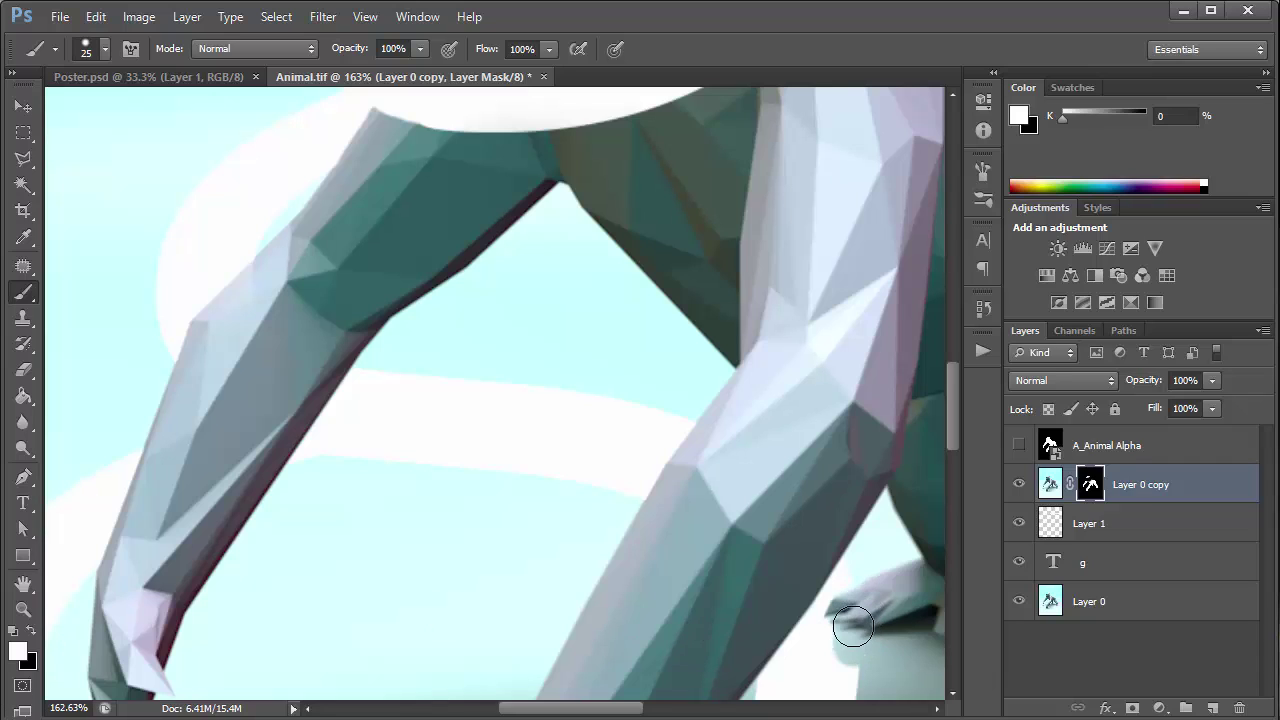
click(31, 633)
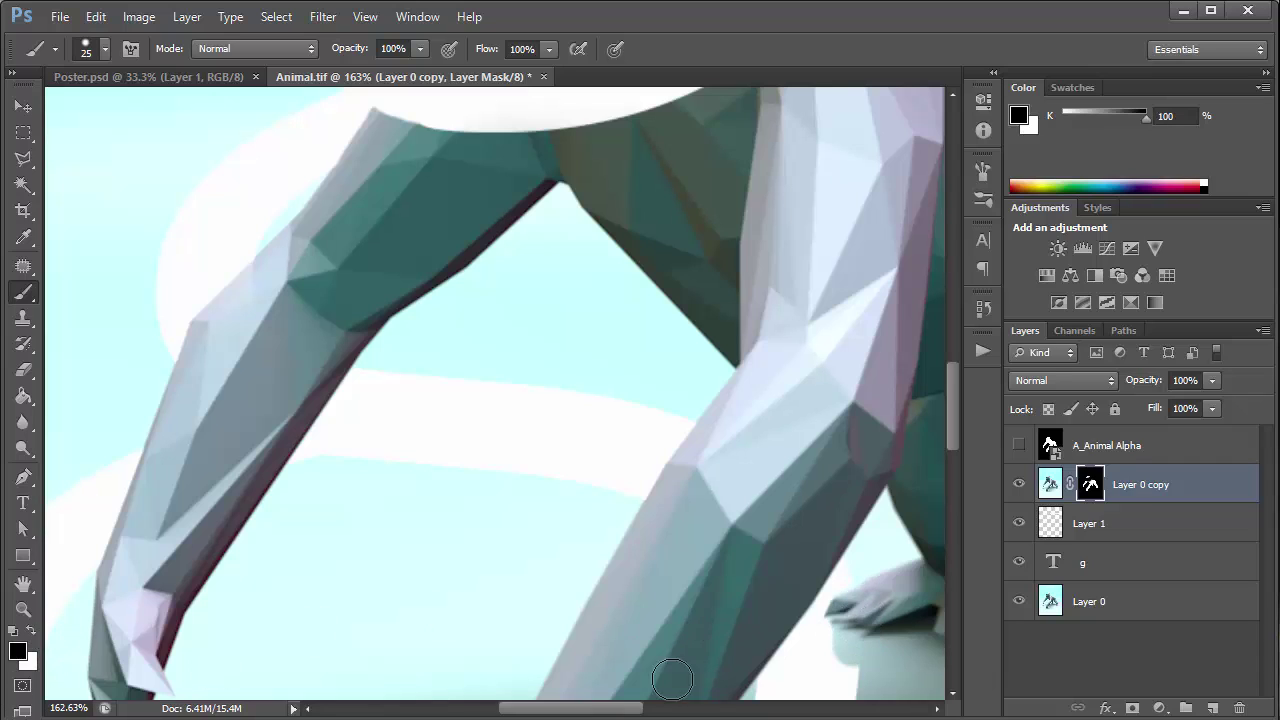
mouse_move(828, 641)
mouse_down()
mouse_move(849, 603)
mouse_move(837, 643)
mouse_move(837, 630)
mouse_move(851, 656)
mouse_move(860, 626)
mouse_move(855, 683)
mouse_up()
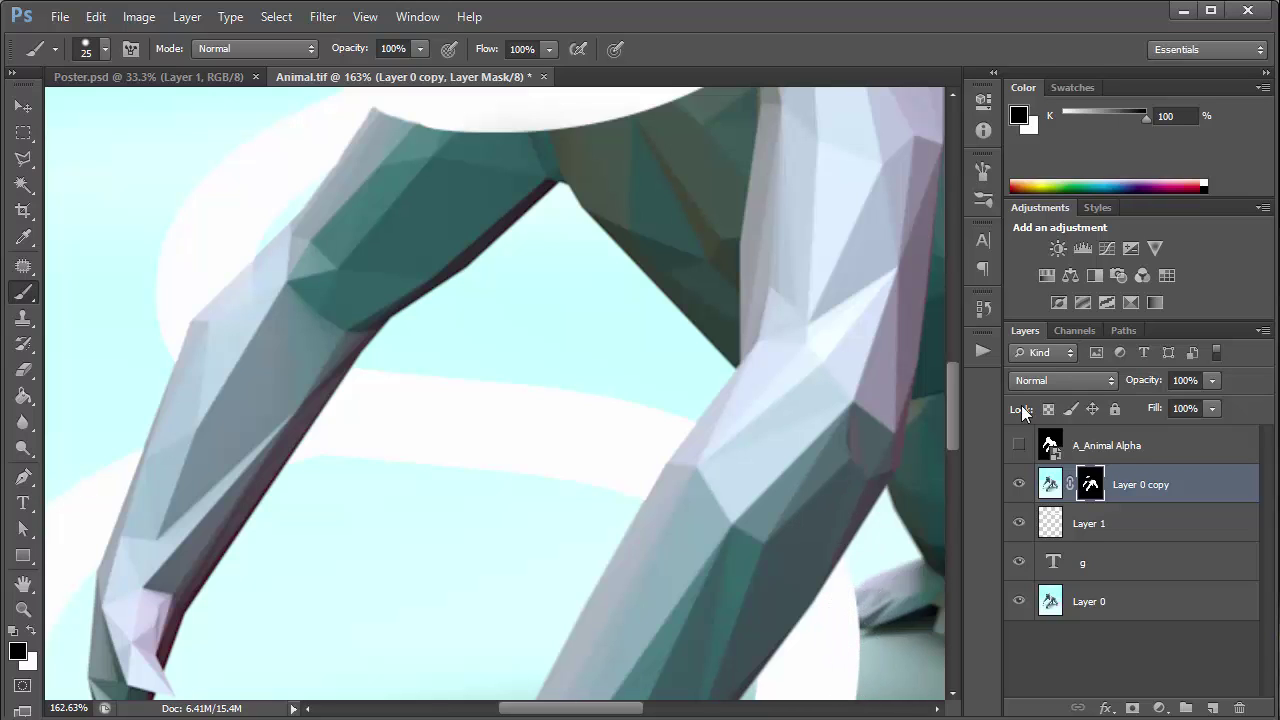
Paint black on Layer 0 copy's mask across the gorilla's far front arm to bring the g's middle curve in front of it
drag(959, 407, 955, 365)
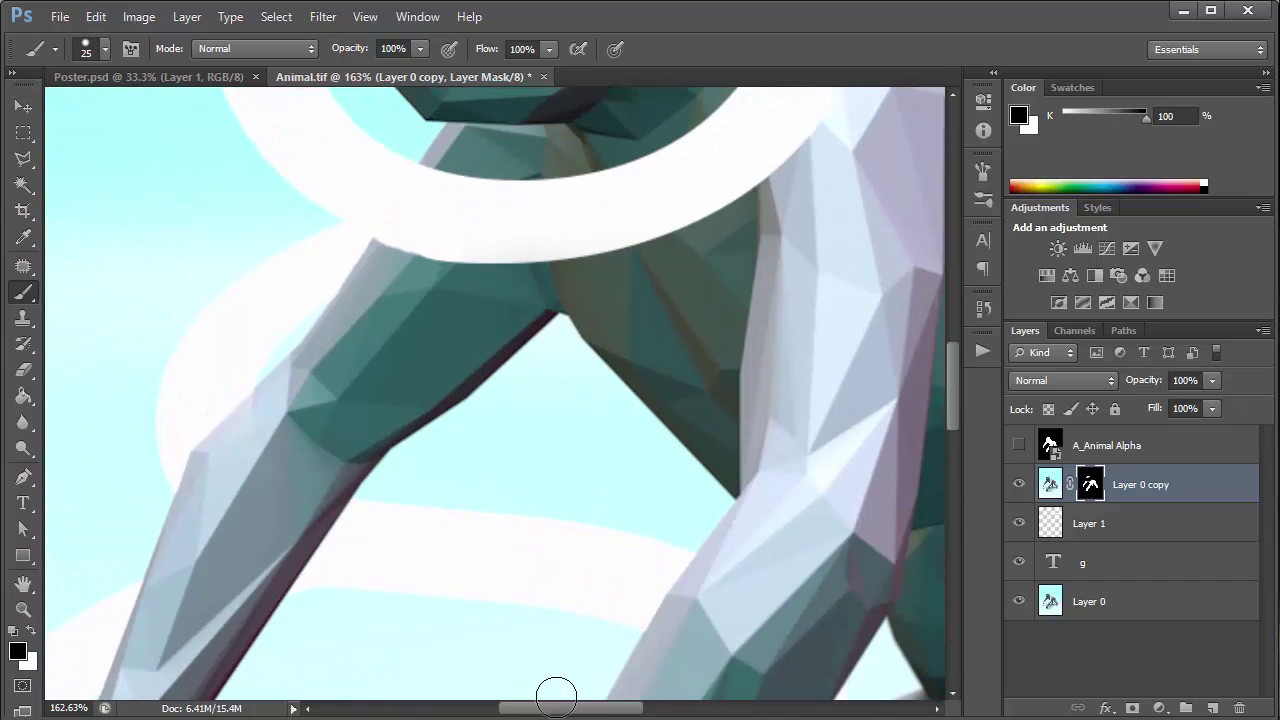
drag(560, 708, 528, 708)
mouse_move(374, 365)
mouse_down()
mouse_move(414, 457)
mouse_move(386, 469)
mouse_move(431, 410)
mouse_move(394, 454)
mouse_move(443, 419)
mouse_move(451, 451)
mouse_move(554, 494)
mouse_move(440, 463)
mouse_move(489, 523)
mouse_move(563, 523)
mouse_move(394, 480)
mouse_move(433, 563)
mouse_move(389, 526)
mouse_move(474, 583)
mouse_move(502, 536)
mouse_up()
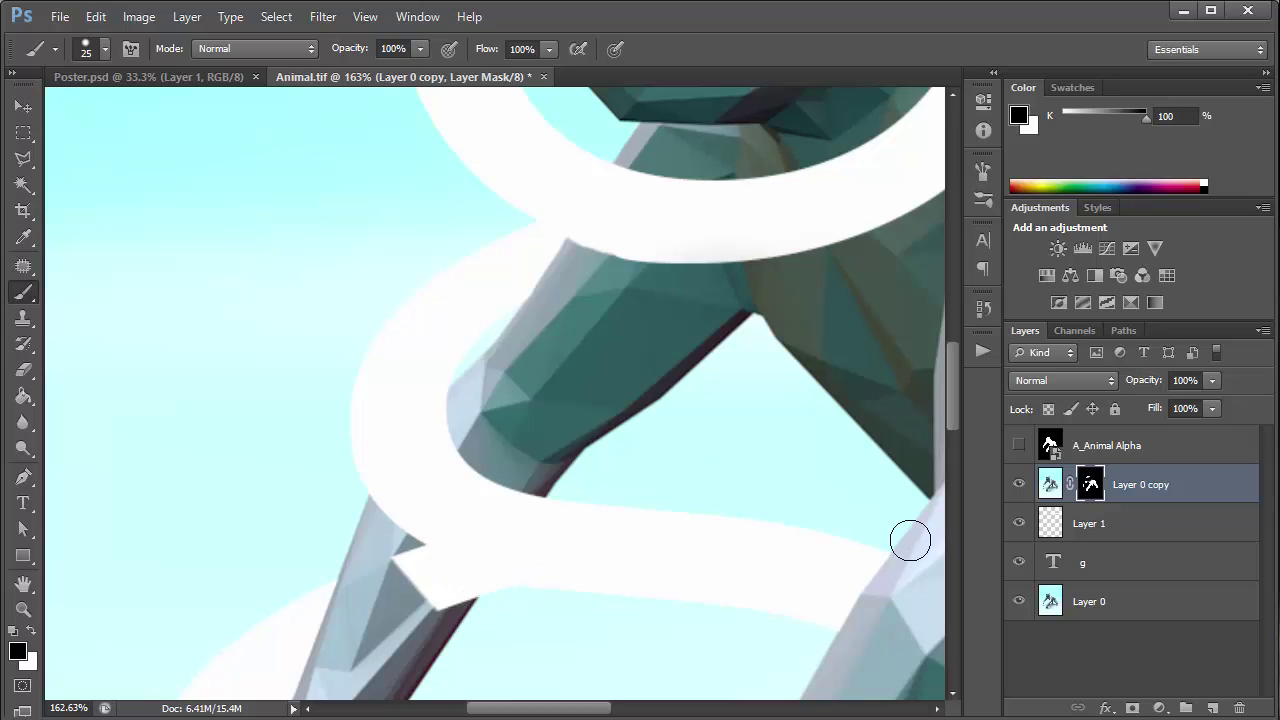
scroll(951, 437, down, 3)
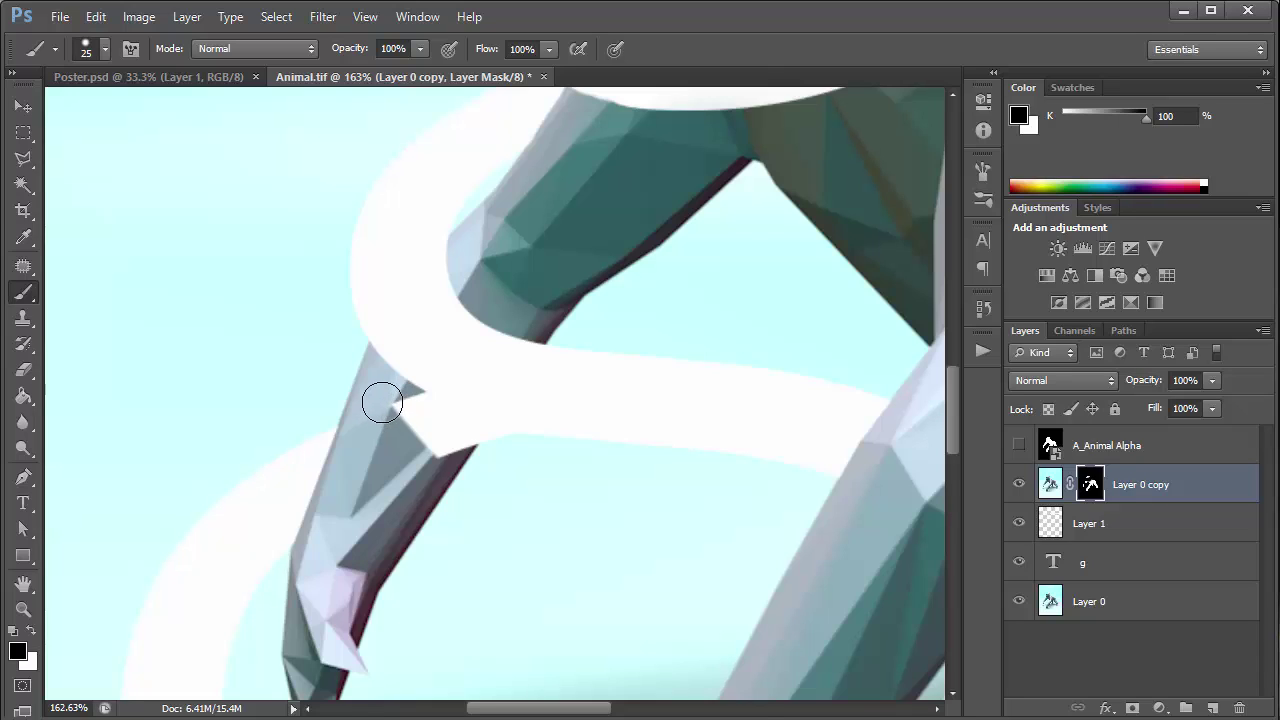
drag(389, 409, 450, 459)
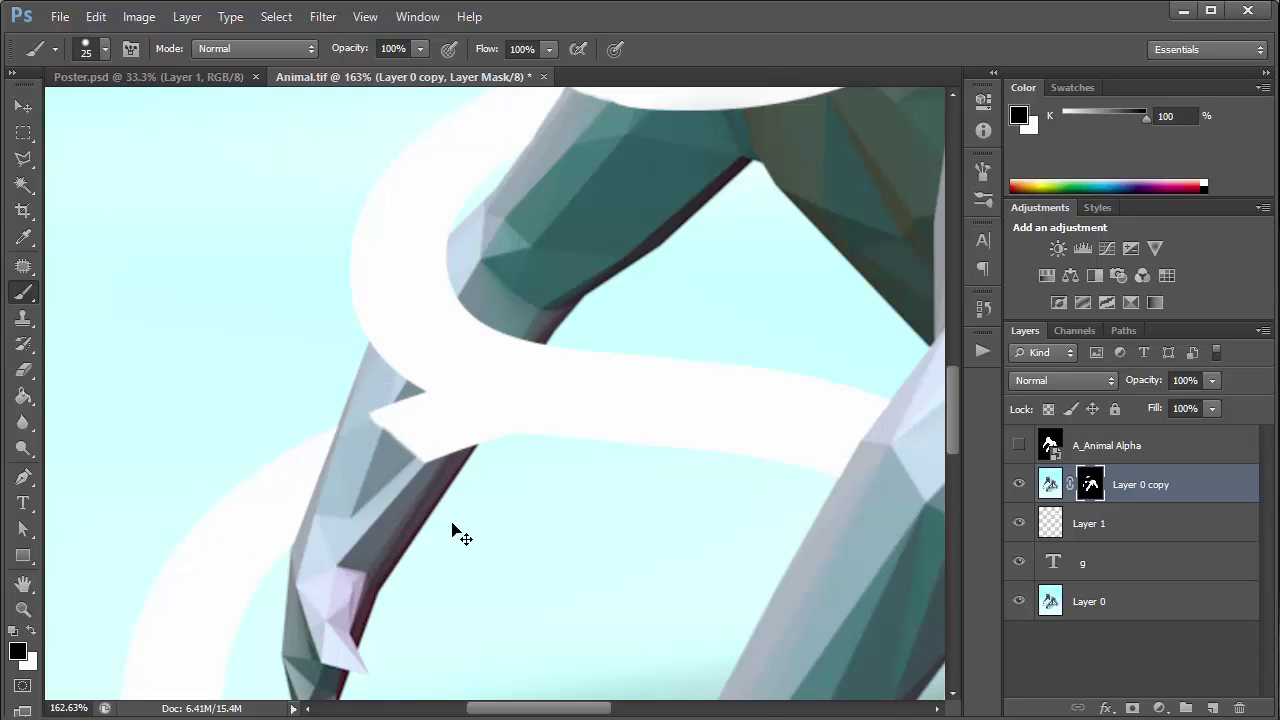
key(ctrl+z)
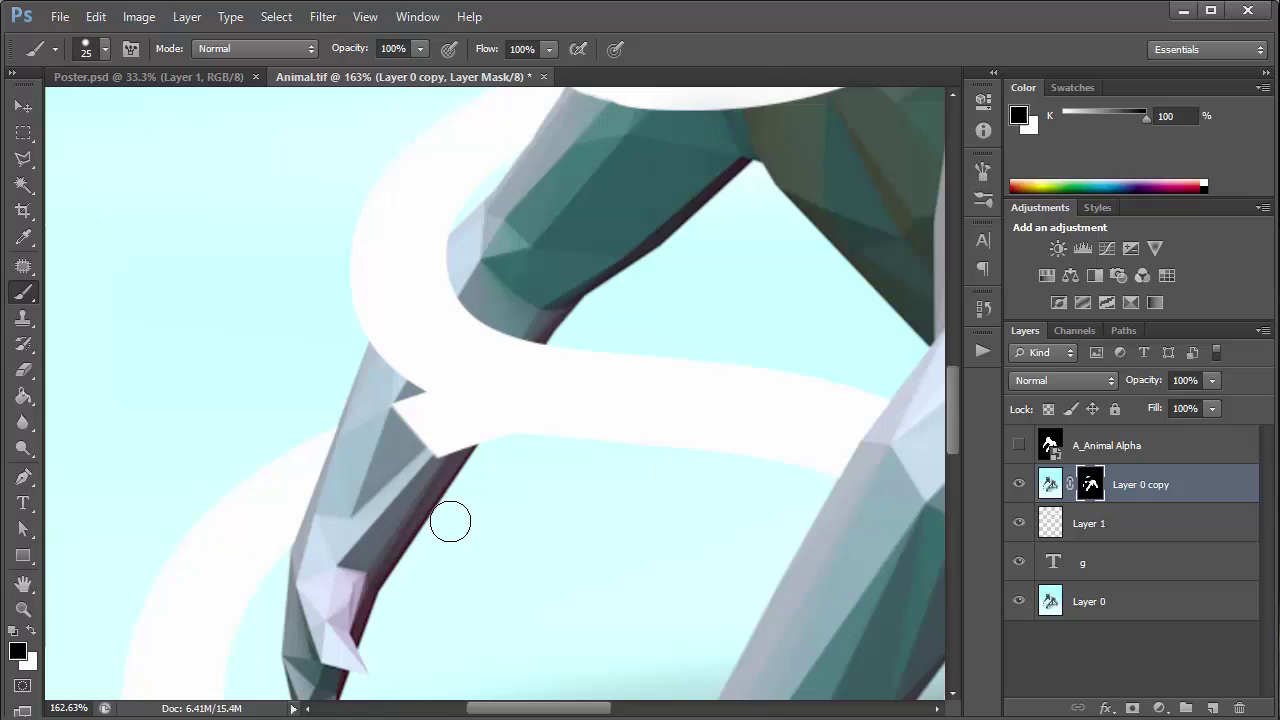
Lower the g text layer's opacity to 58% and paint white on Layer 0 copy's mask to restore the forearm below the curve
click(32, 632)
click(1089, 568)
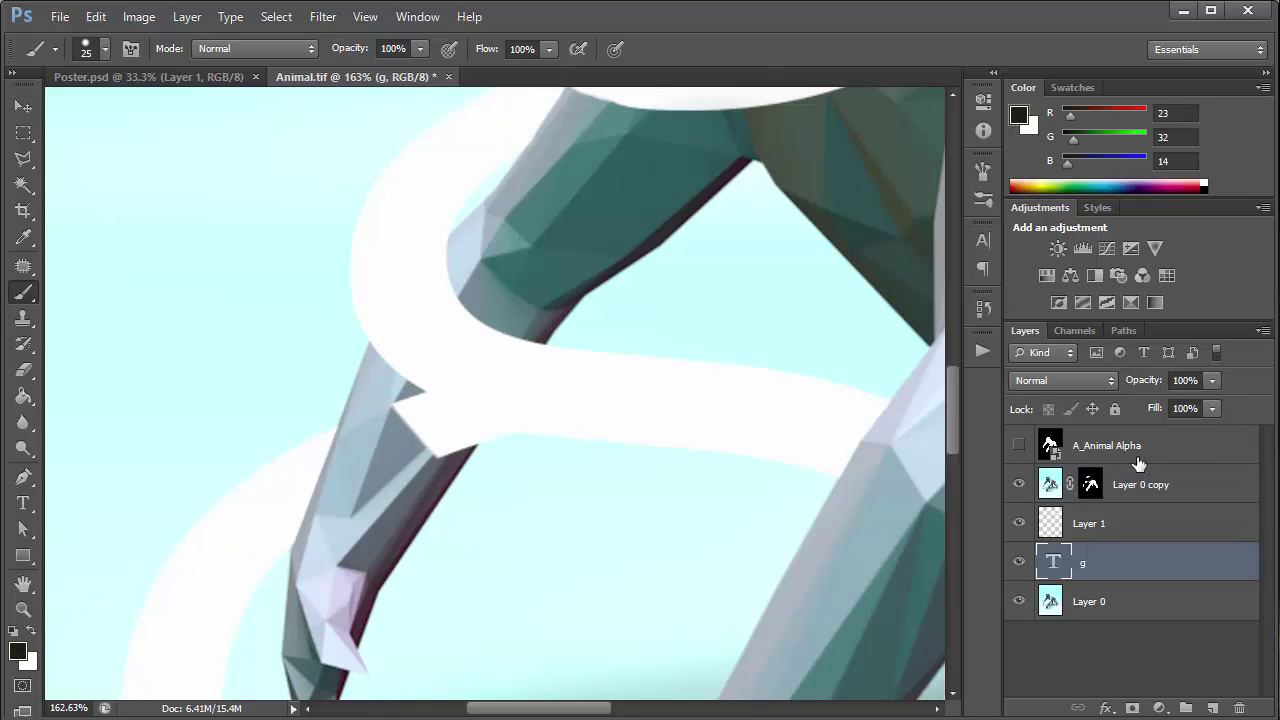
drag(1150, 384, 1113, 397)
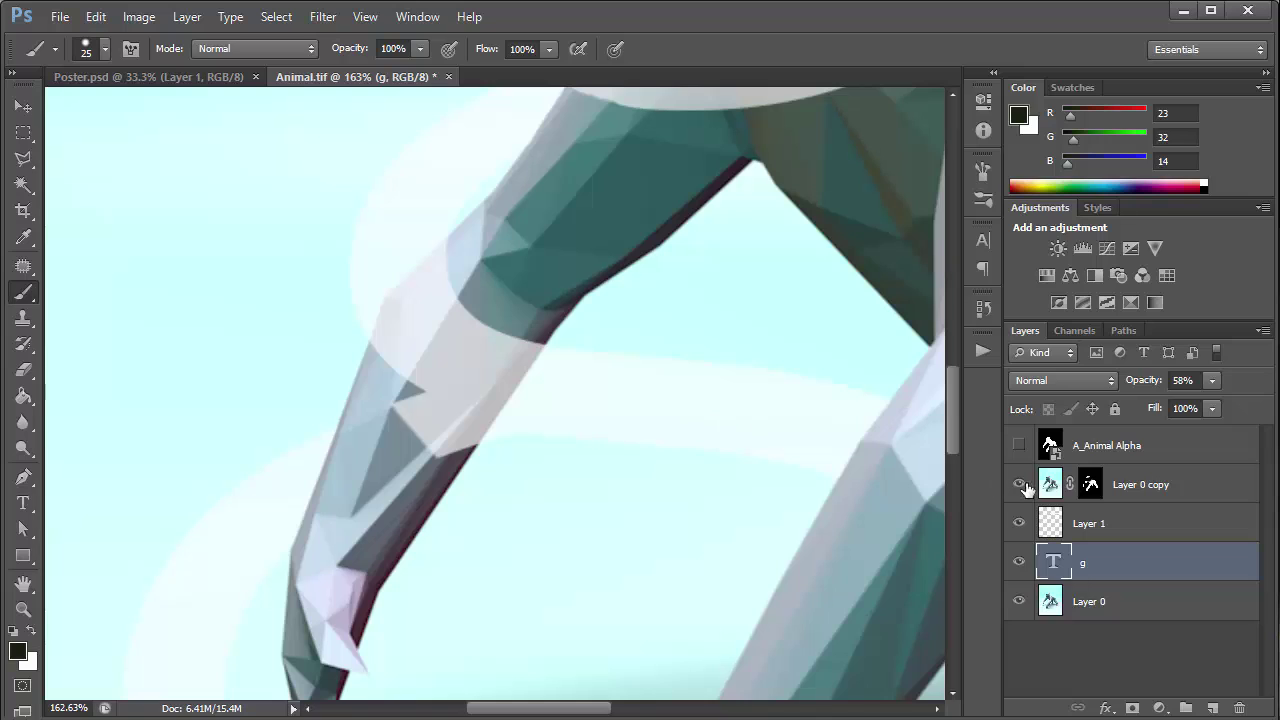
click(1100, 487)
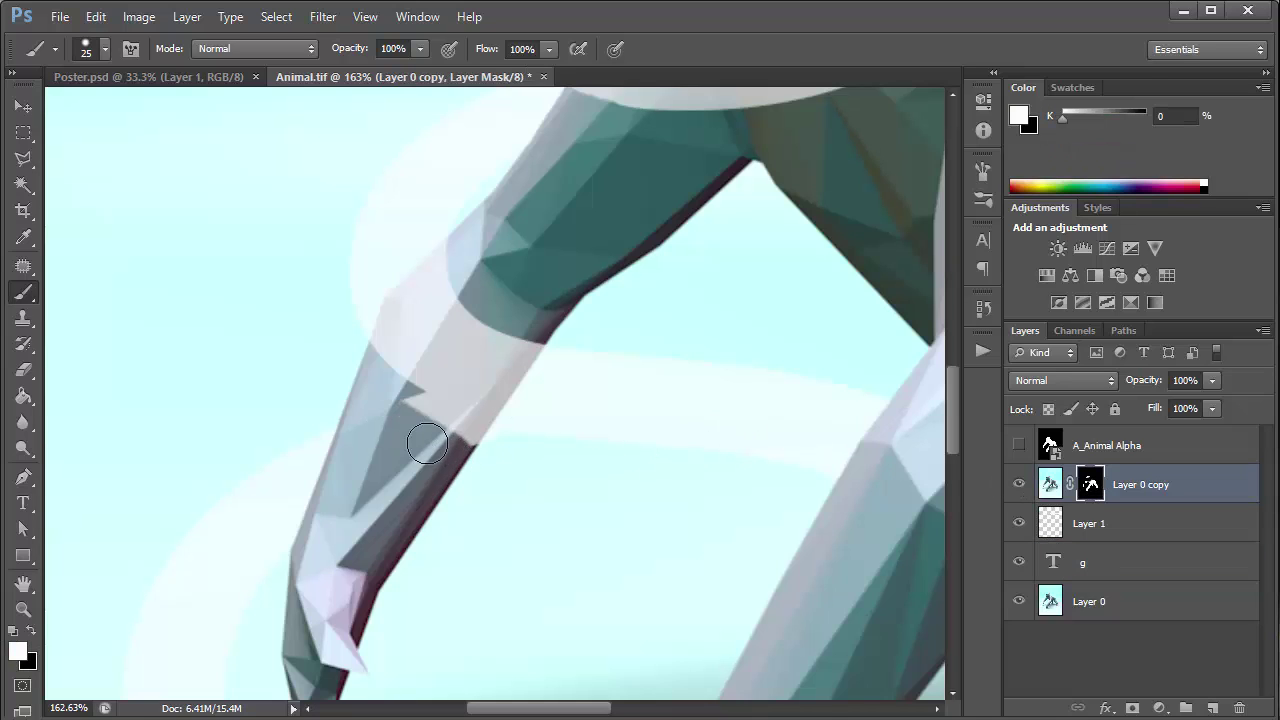
drag(401, 411, 546, 467)
mouse_move(374, 417)
mouse_down()
mouse_move(374, 391)
mouse_move(507, 449)
mouse_up()
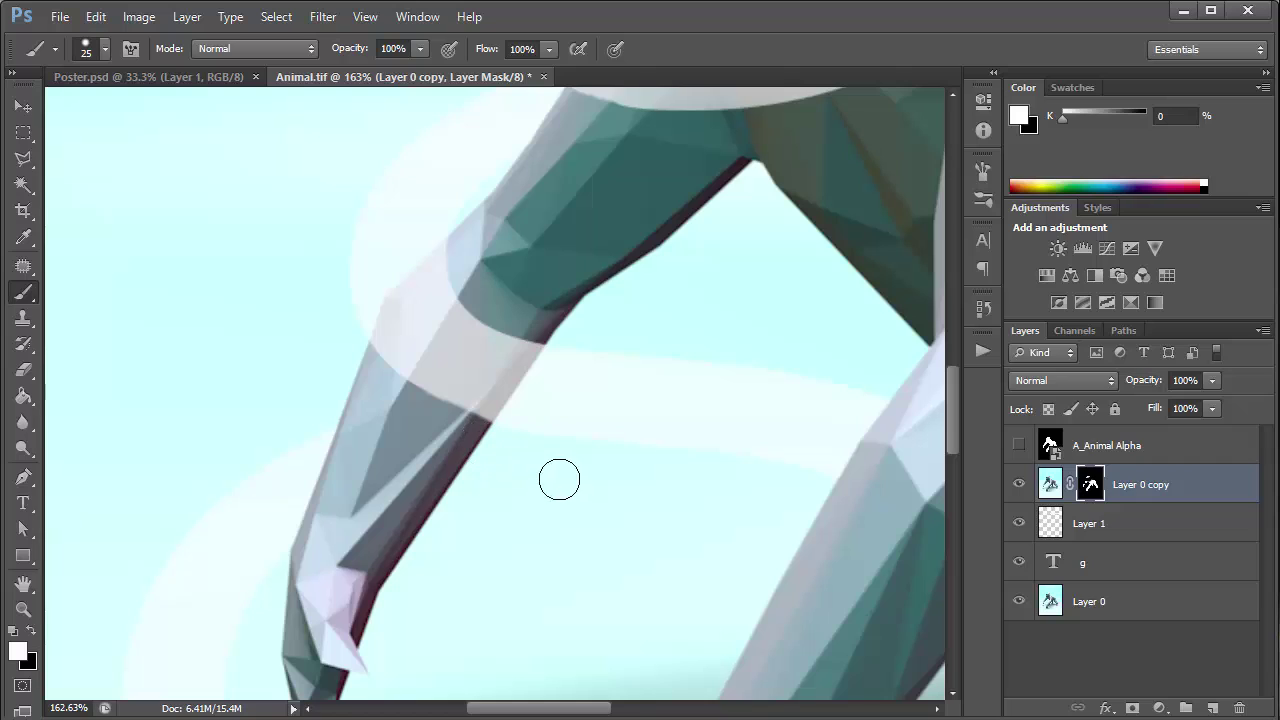
Return the g text layer to 100% opacity after the forearm mask cleanup
click(1055, 566)
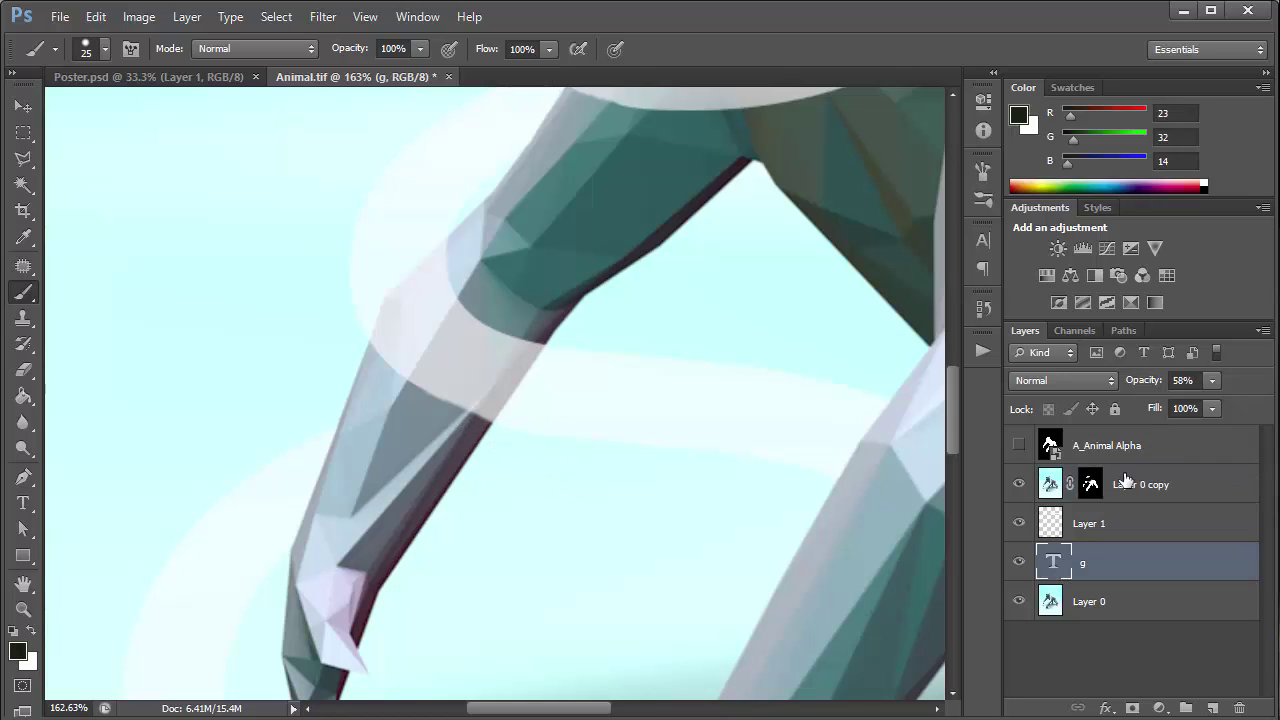
click(1148, 385)
text(100)
key(Return)
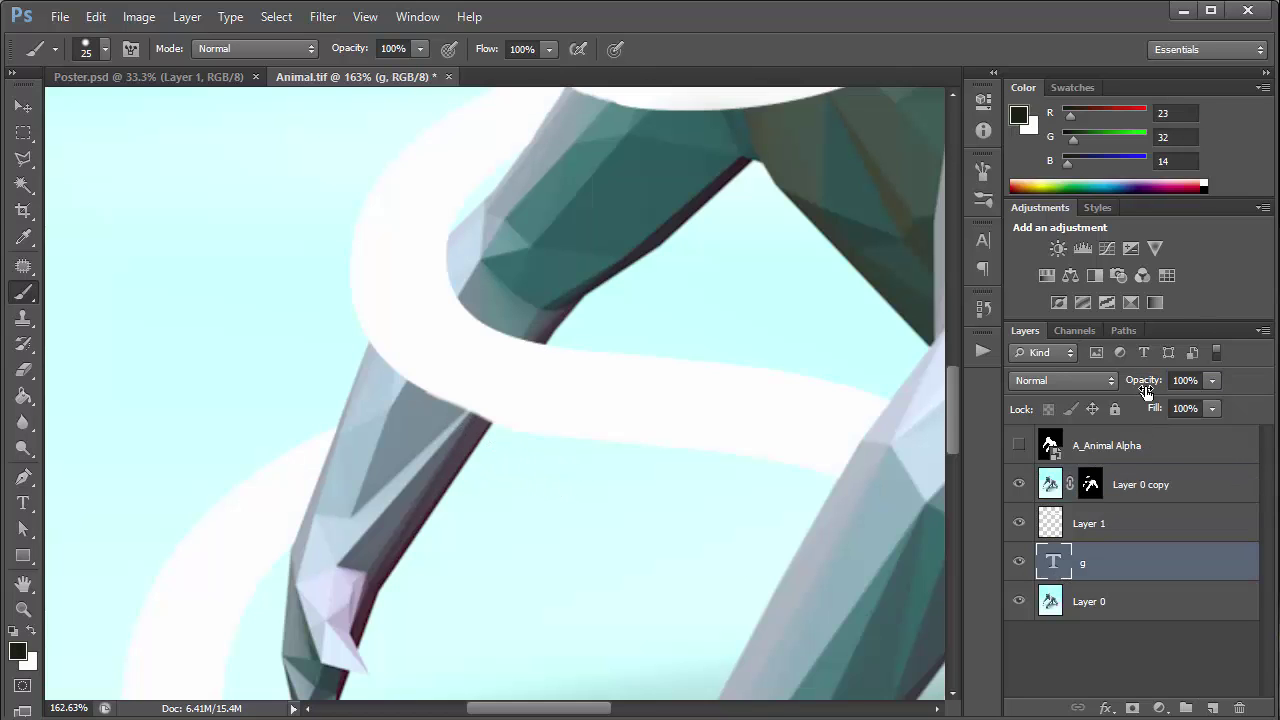
key(ctrl+0)
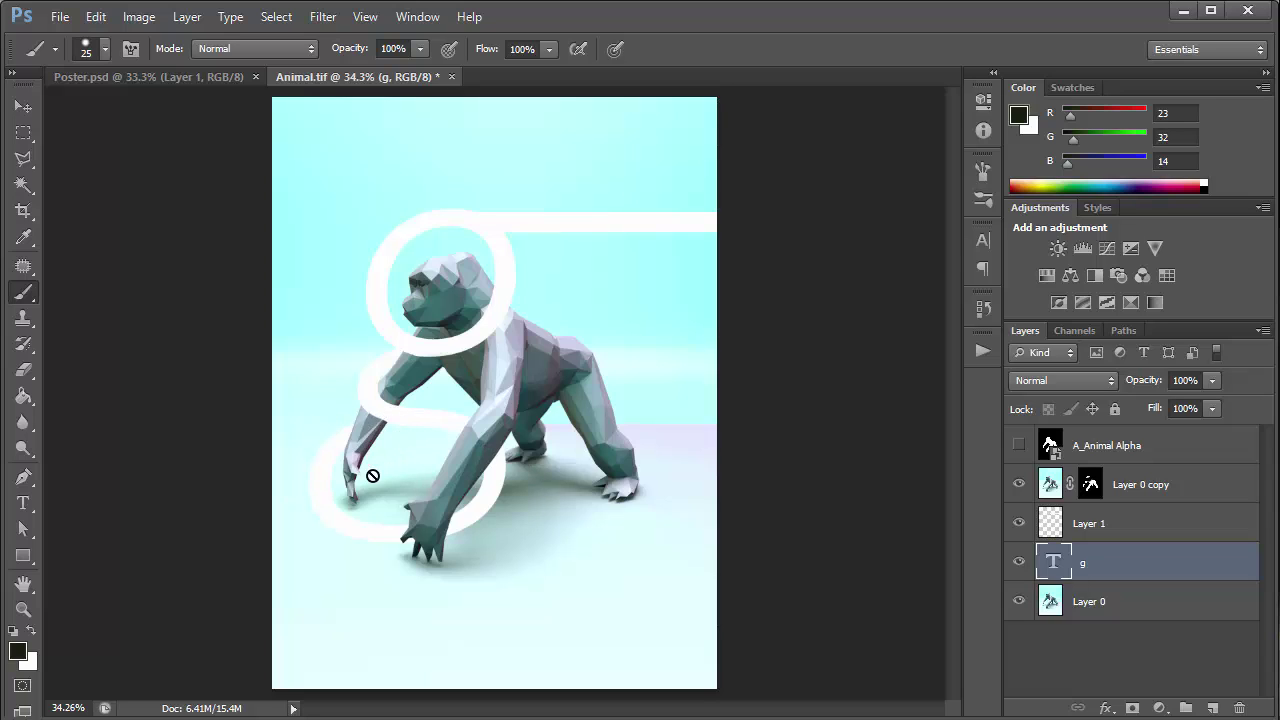
Nudge the g text layer to the right around the gorilla's head and align Layer 1's white bar with its upper loop
click(24, 106)
click(1140, 487)
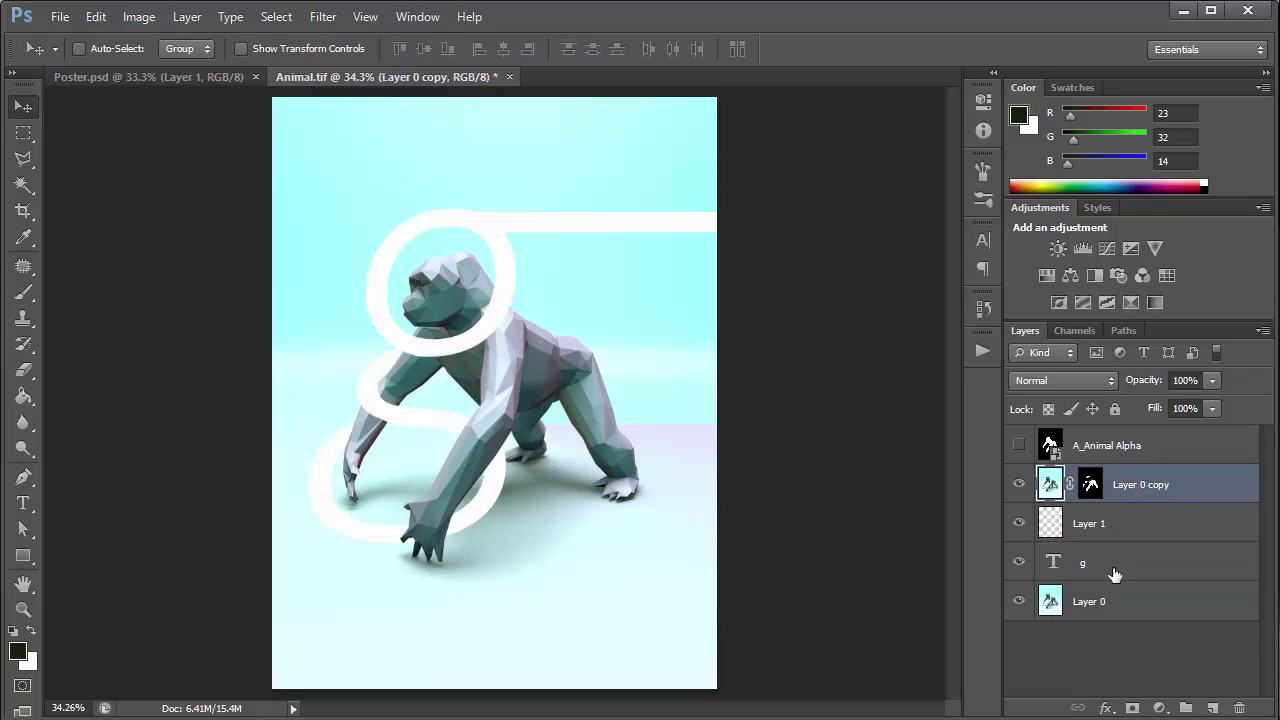
click(1116, 570)
key(shift+Right)
key(shift+Right)
key(shift+Right)
key(shift+Right)
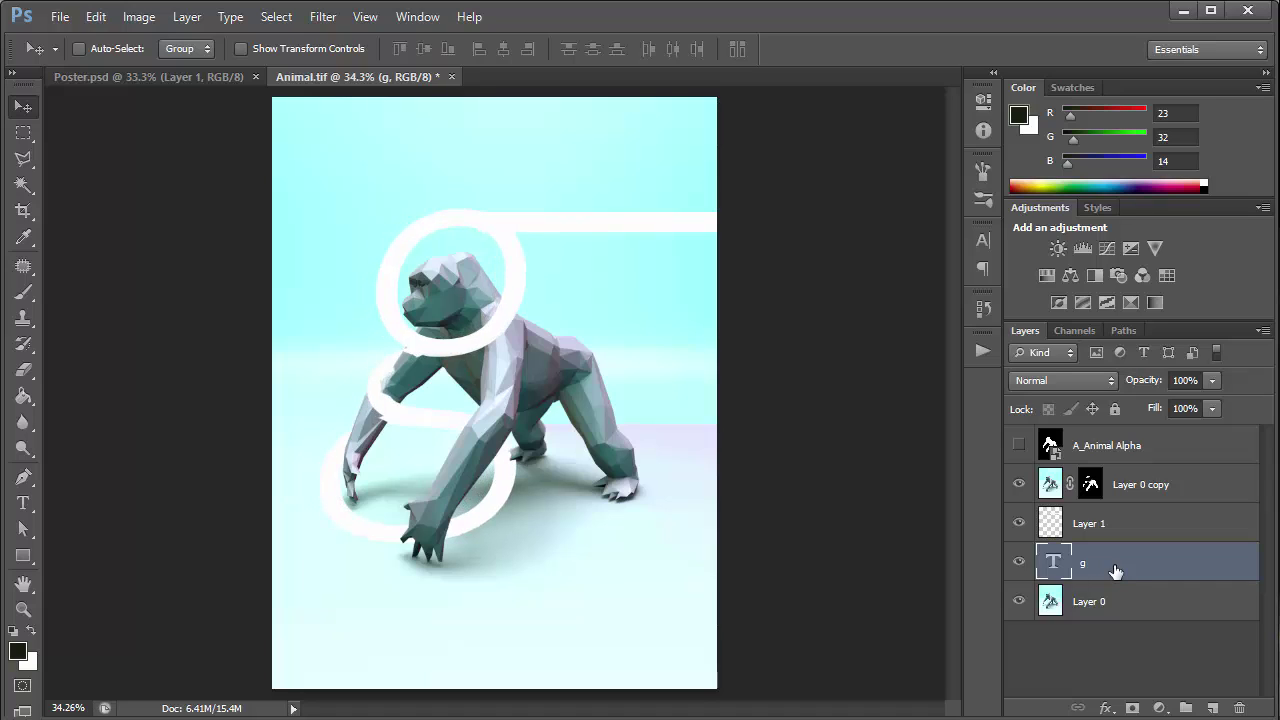
key(shift+Right)
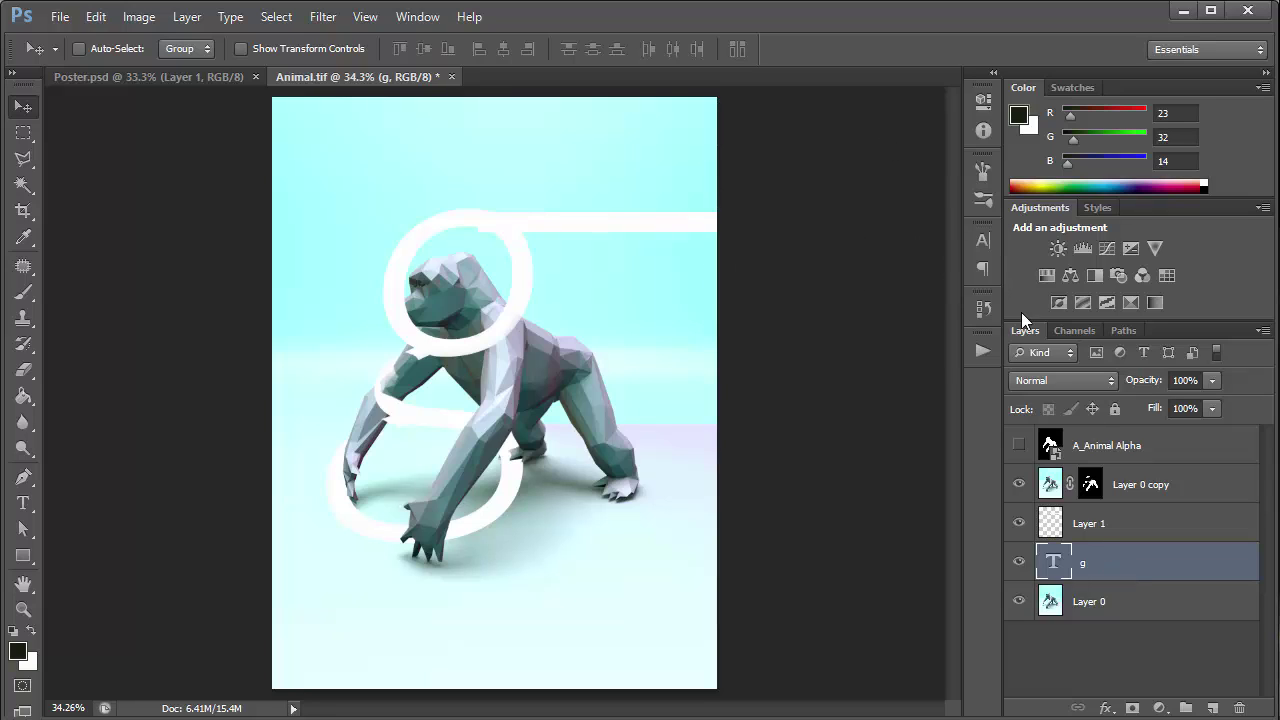
click(1137, 526)
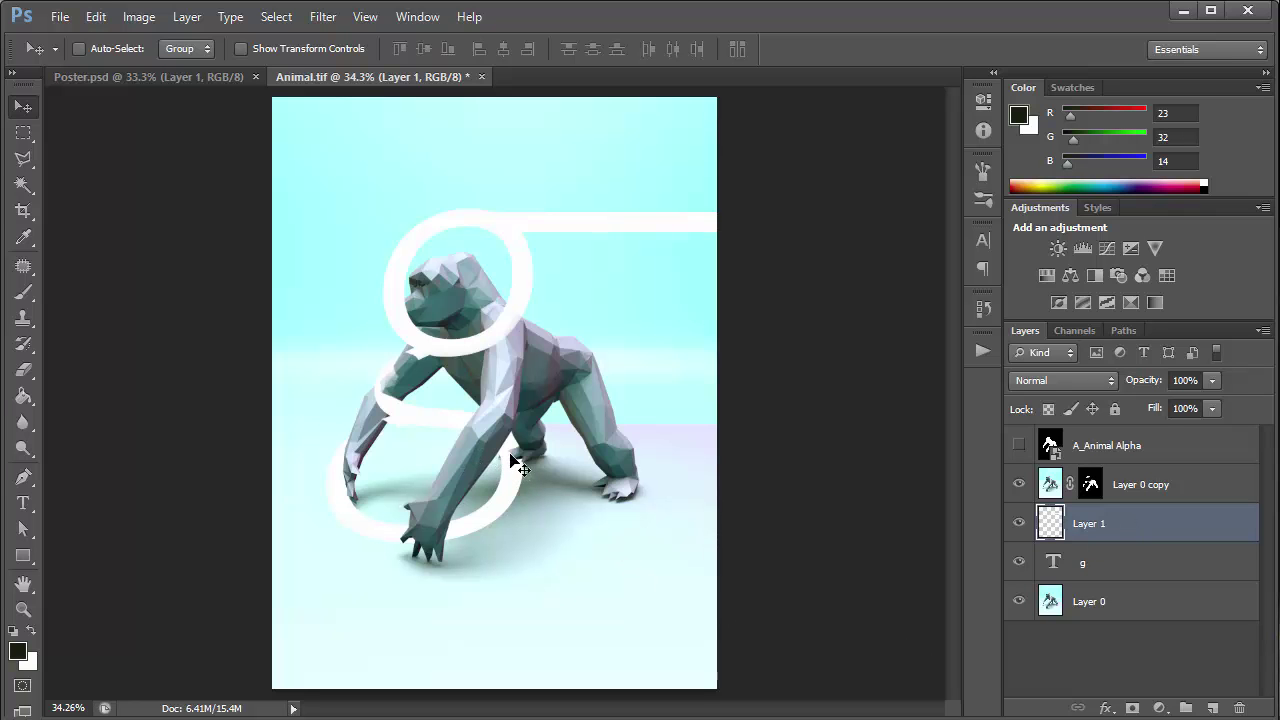
Paint black on Layer 0 copy's mask over the rear foot's toes and lower leg so the g's lower loop passes in front
alt+scroll(518, 450, up, 6)
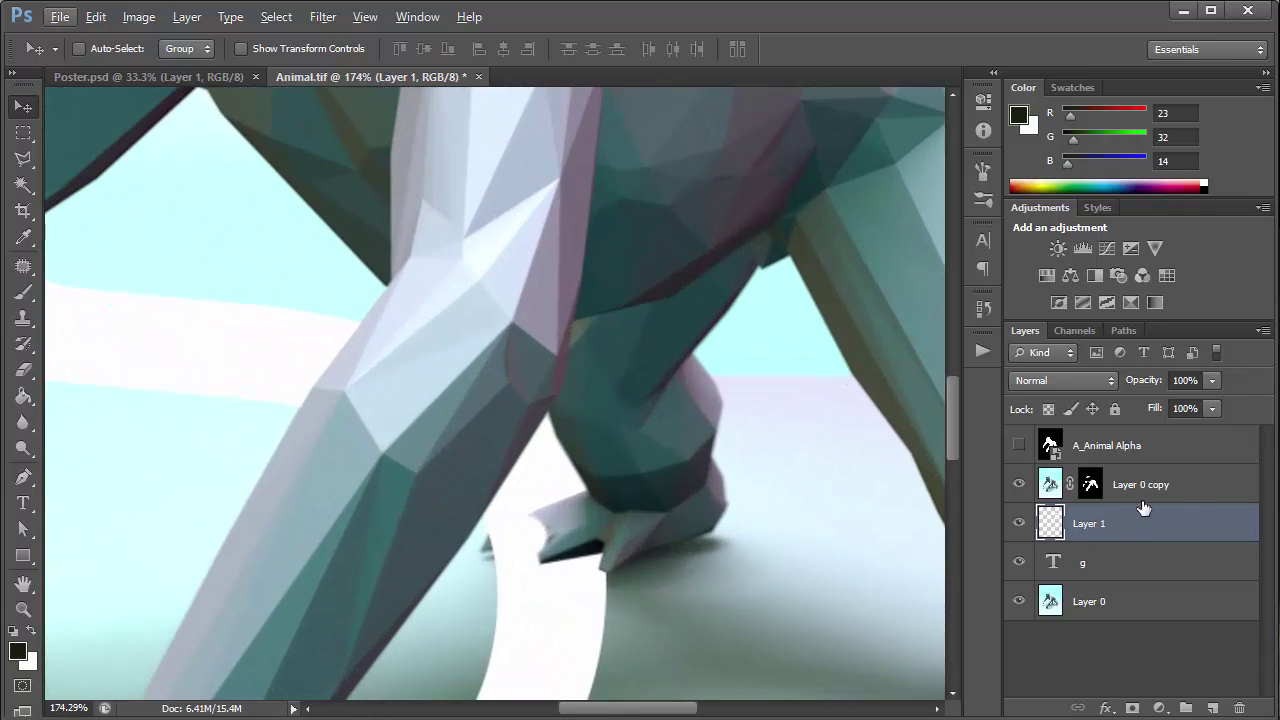
click(1090, 484)
key(d)
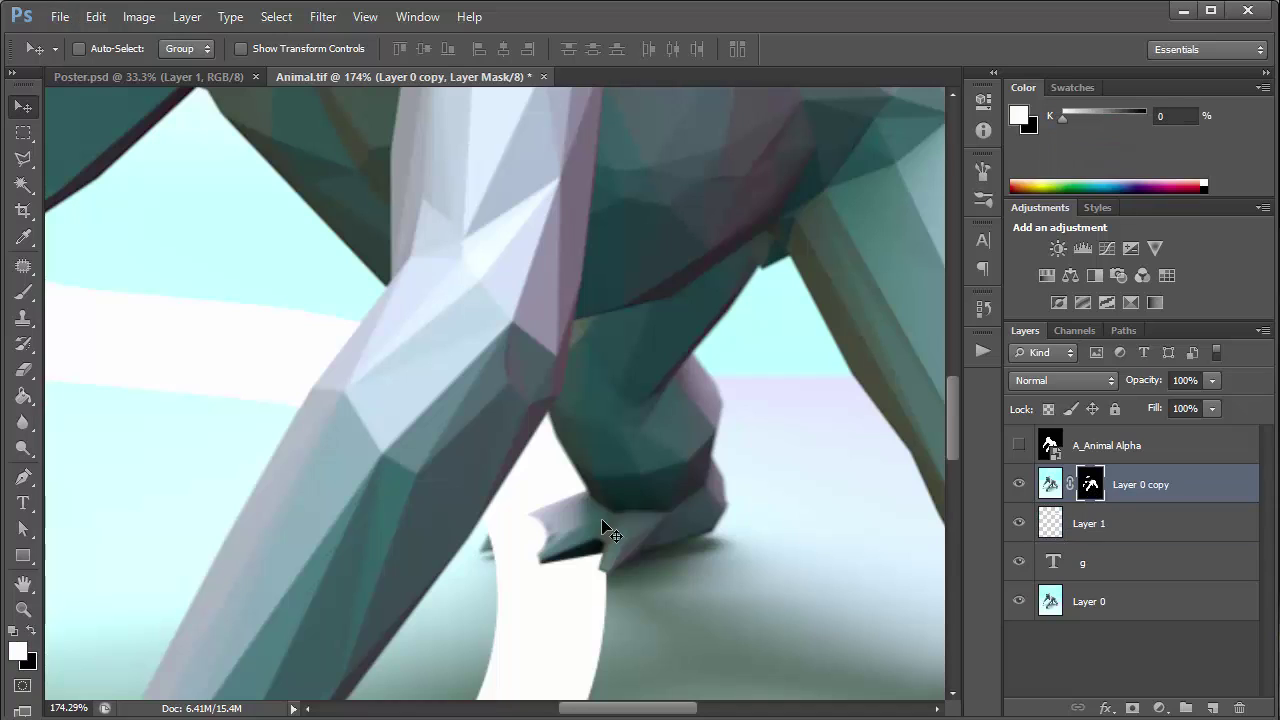
key(b)
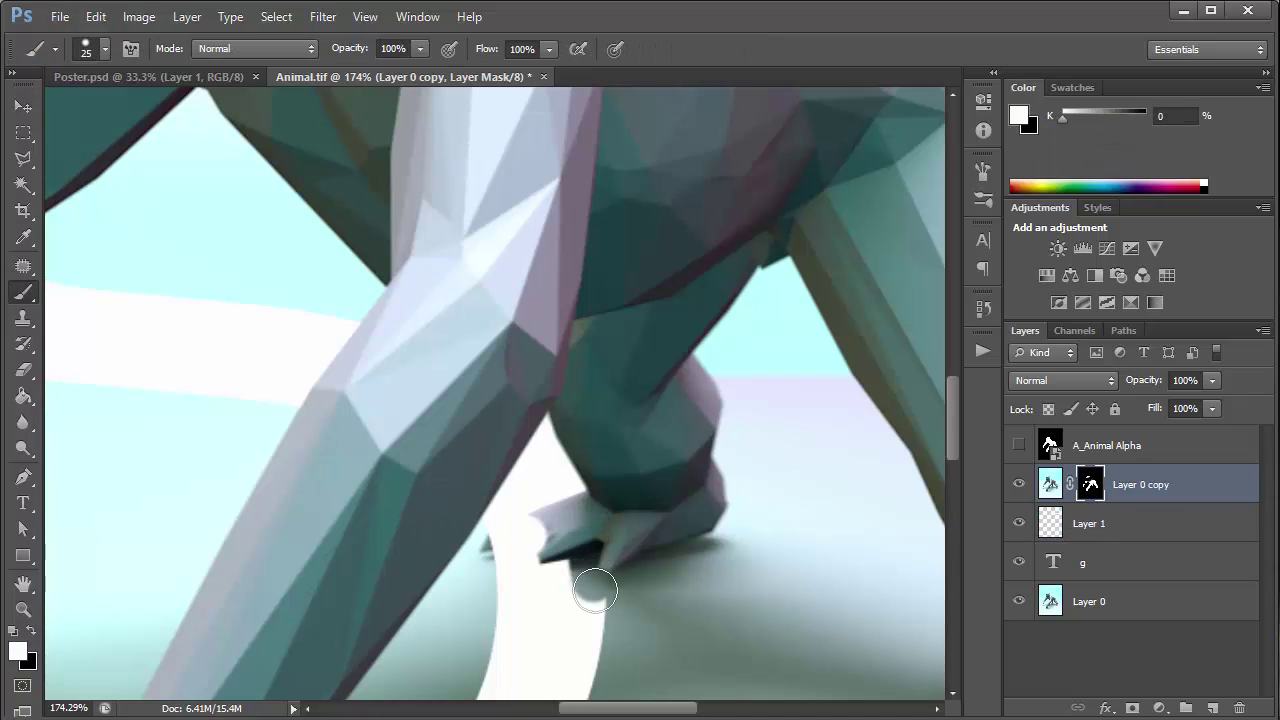
click(36, 632)
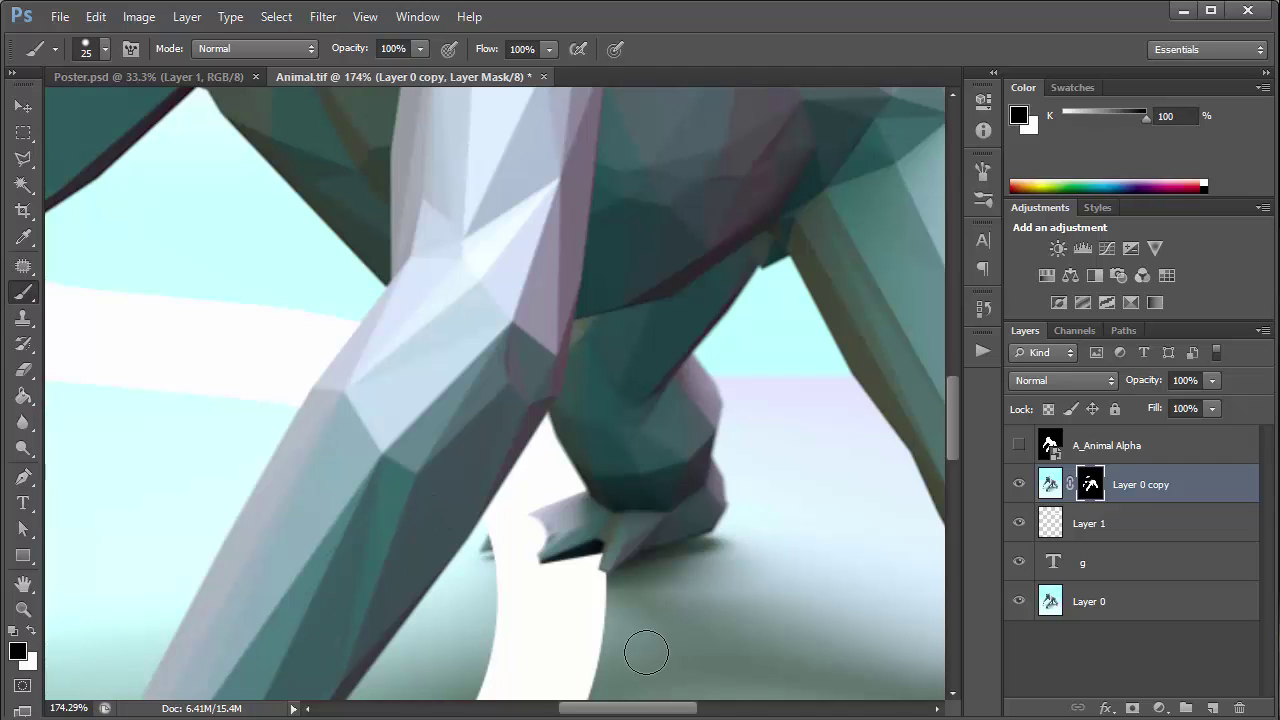
mouse_move(640, 556)
mouse_down()
mouse_move(640, 534)
mouse_move(558, 537)
mouse_move(543, 509)
mouse_move(570, 427)
mouse_up()
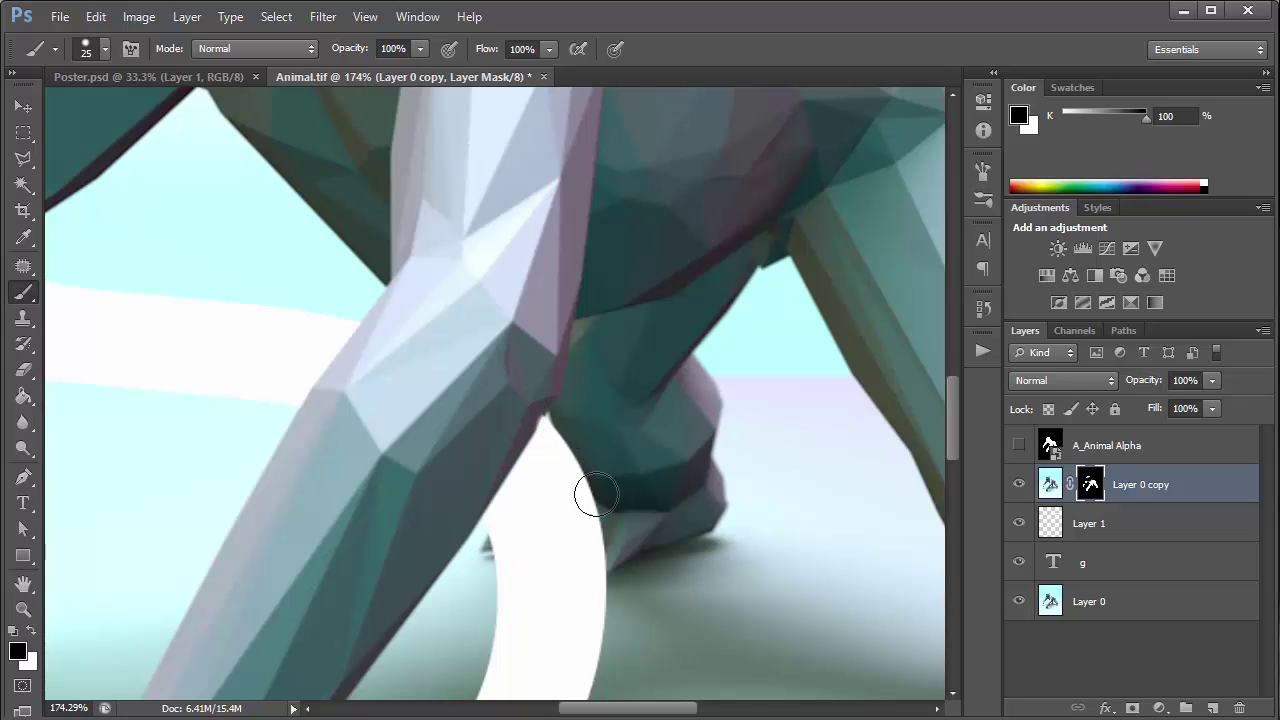
Paint black on Layer 0 copy's mask across the far upper arm to bring the g's shifted middle curve in front of it
drag(652, 713, 561, 708)
mouse_move(472, 337)
mouse_down()
mouse_move(437, 337)
mouse_move(463, 385)
mouse_move(466, 349)
mouse_move(508, 391)
mouse_move(455, 375)
mouse_up()
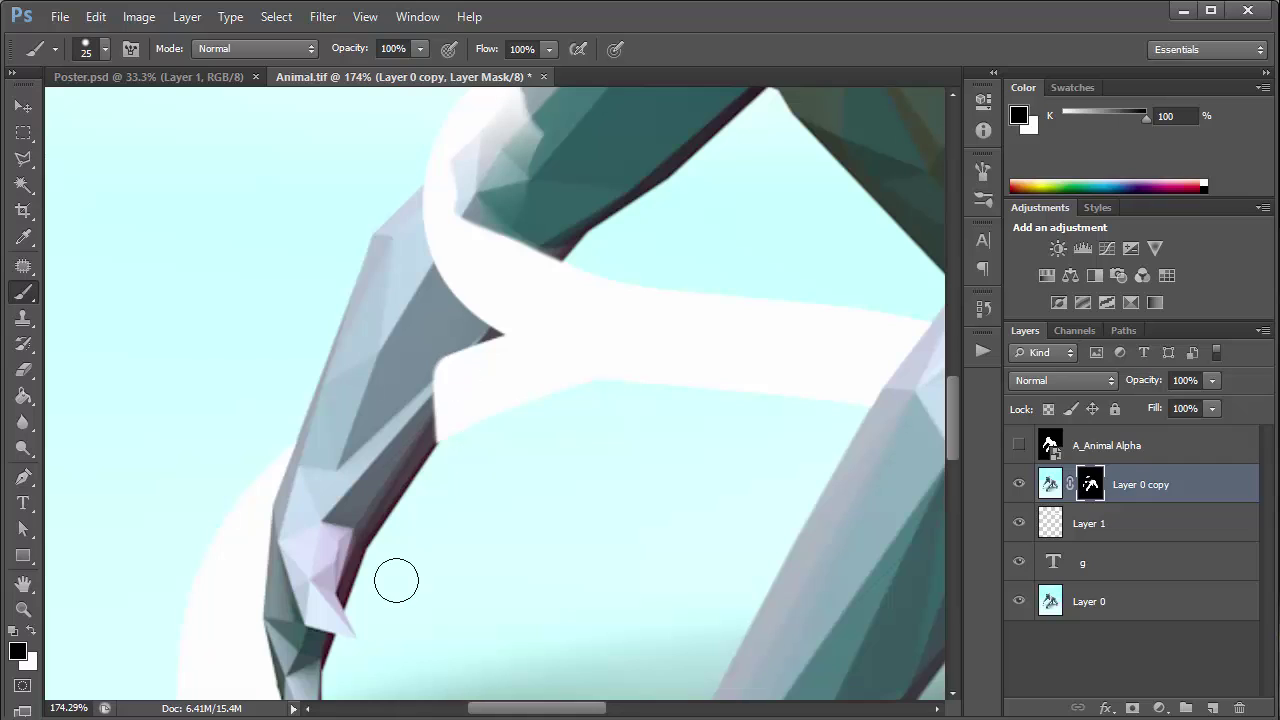
click(460, 210)
mouse_move(460, 210)
mouse_down()
mouse_move(463, 229)
mouse_move(457, 149)
mouse_move(548, 249)
mouse_up()
click(548, 245)
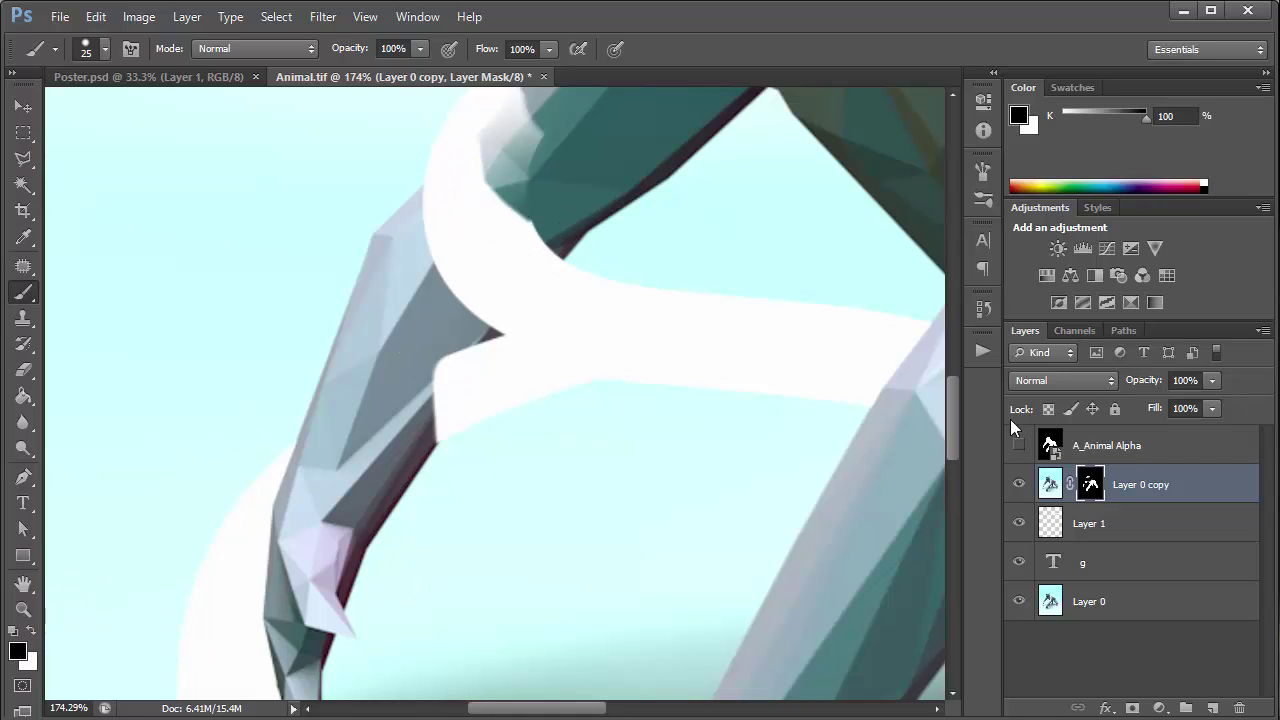
mouse_move(949, 420)
mouse_down()
mouse_move(949, 338)
mouse_move(955, 404)
mouse_up()
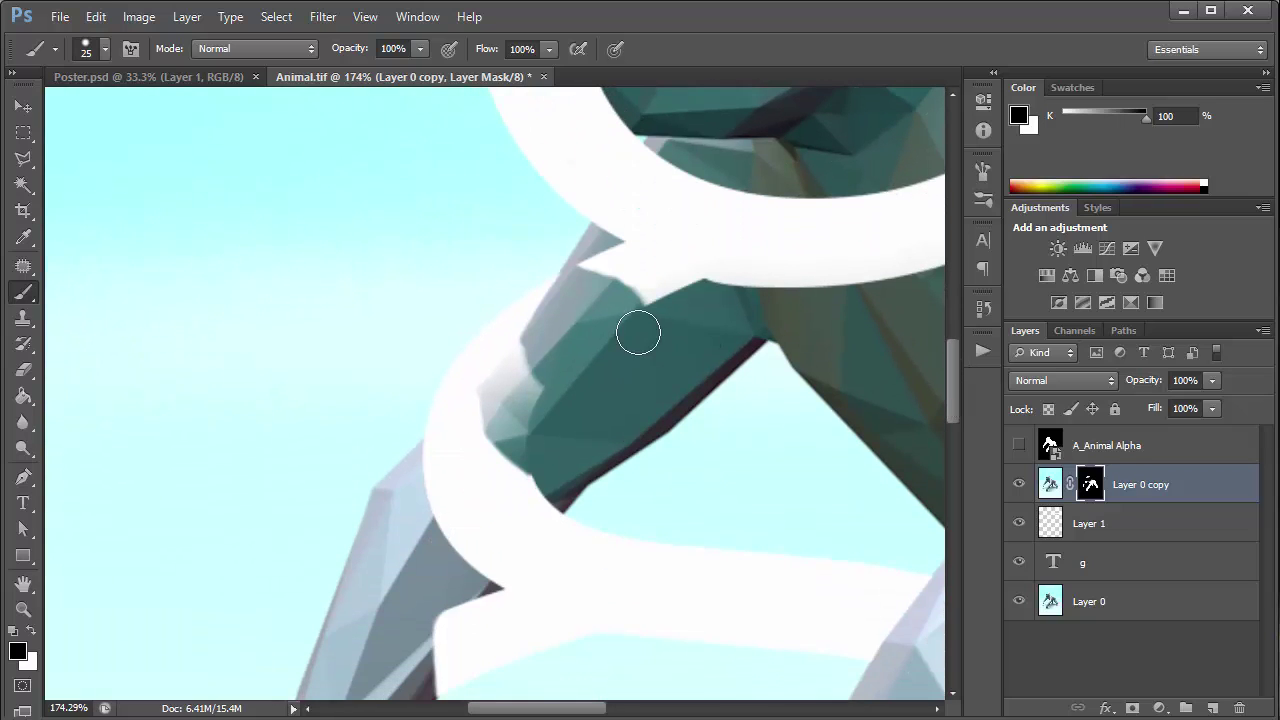
mouse_move(637, 334)
mouse_down()
mouse_move(517, 327)
mouse_move(580, 337)
mouse_move(486, 397)
mouse_move(546, 591)
mouse_up()
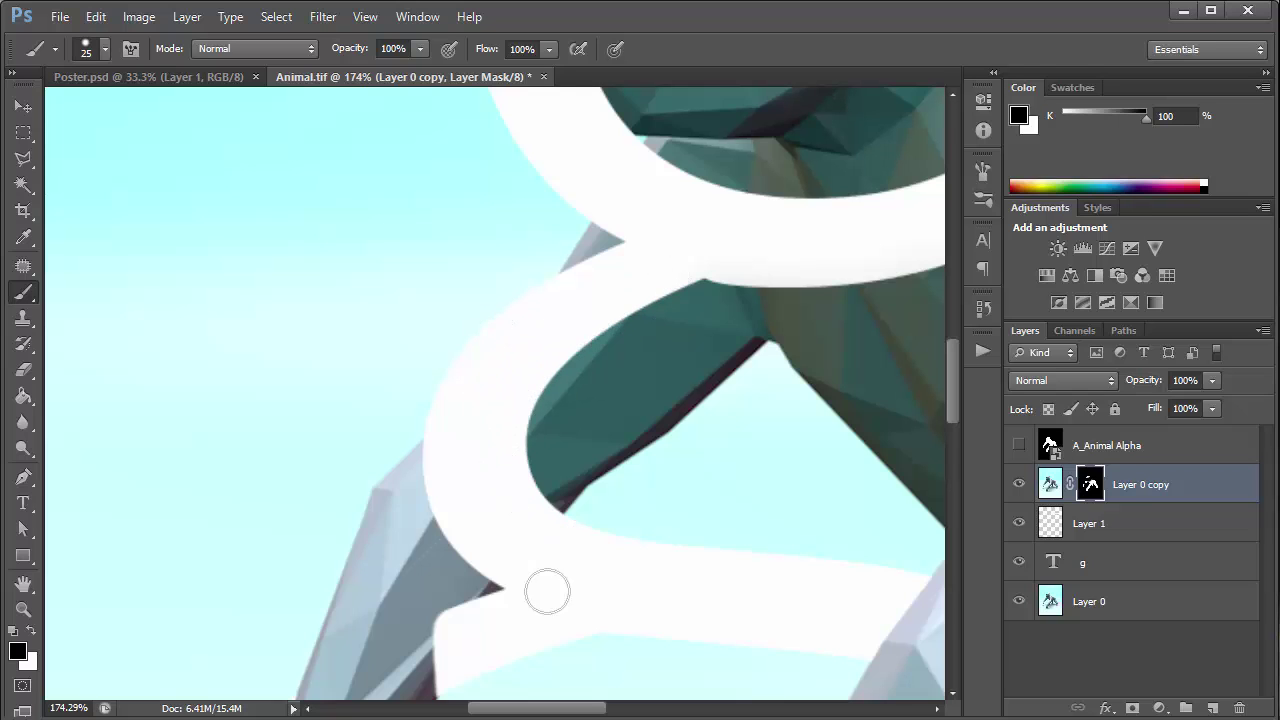
Lower the g text layer's opacity to 50% to expose the far forearm beneath the letter
drag(959, 377, 957, 413)
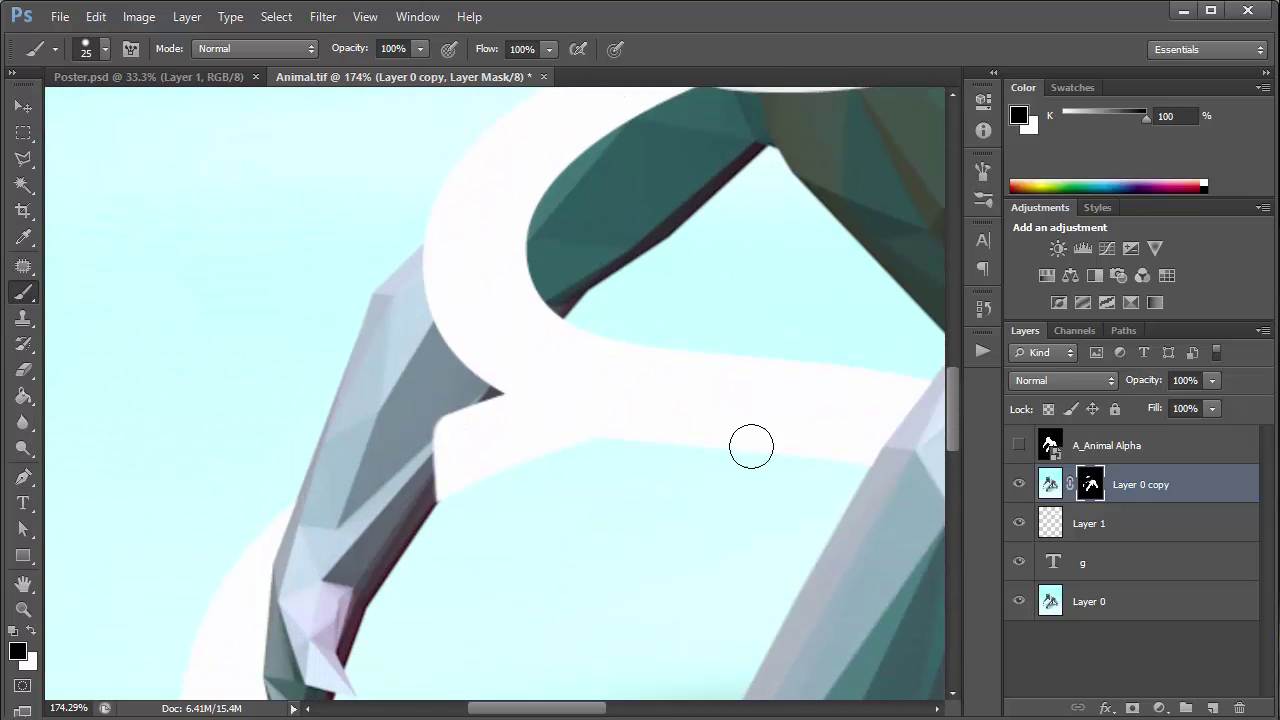
drag(960, 401, 956, 414)
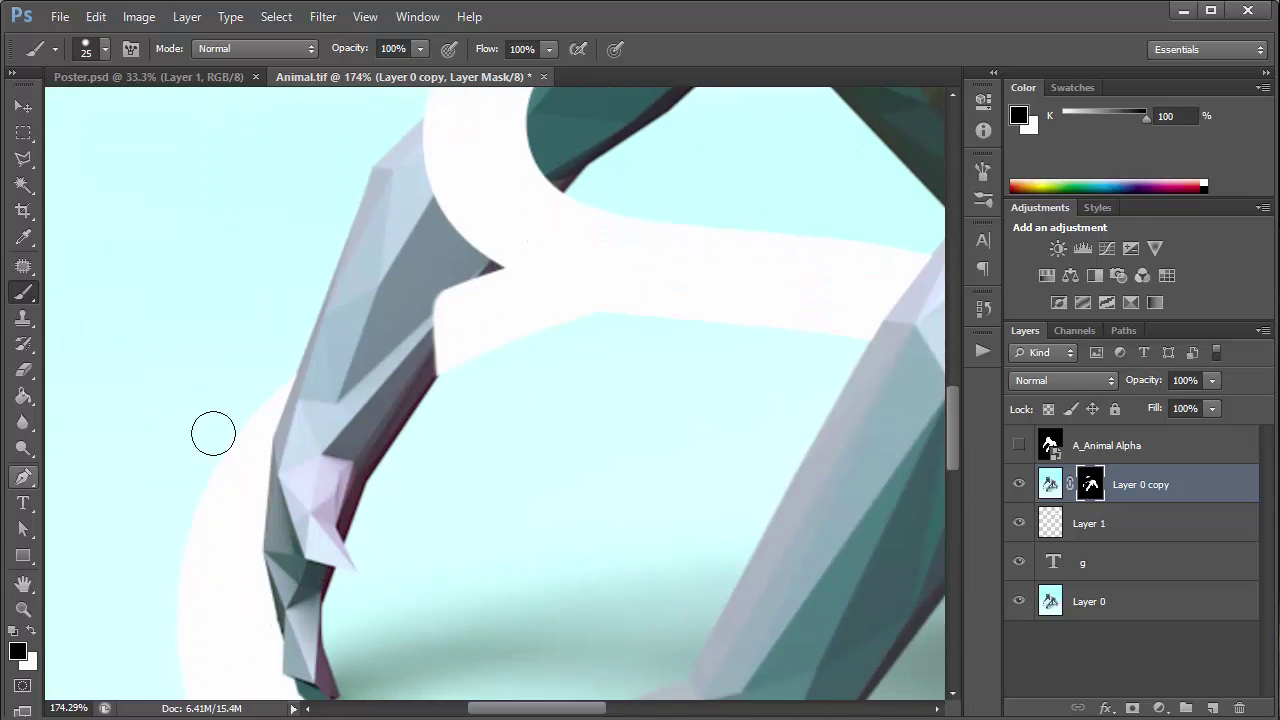
click(1080, 563)
click(1150, 387)
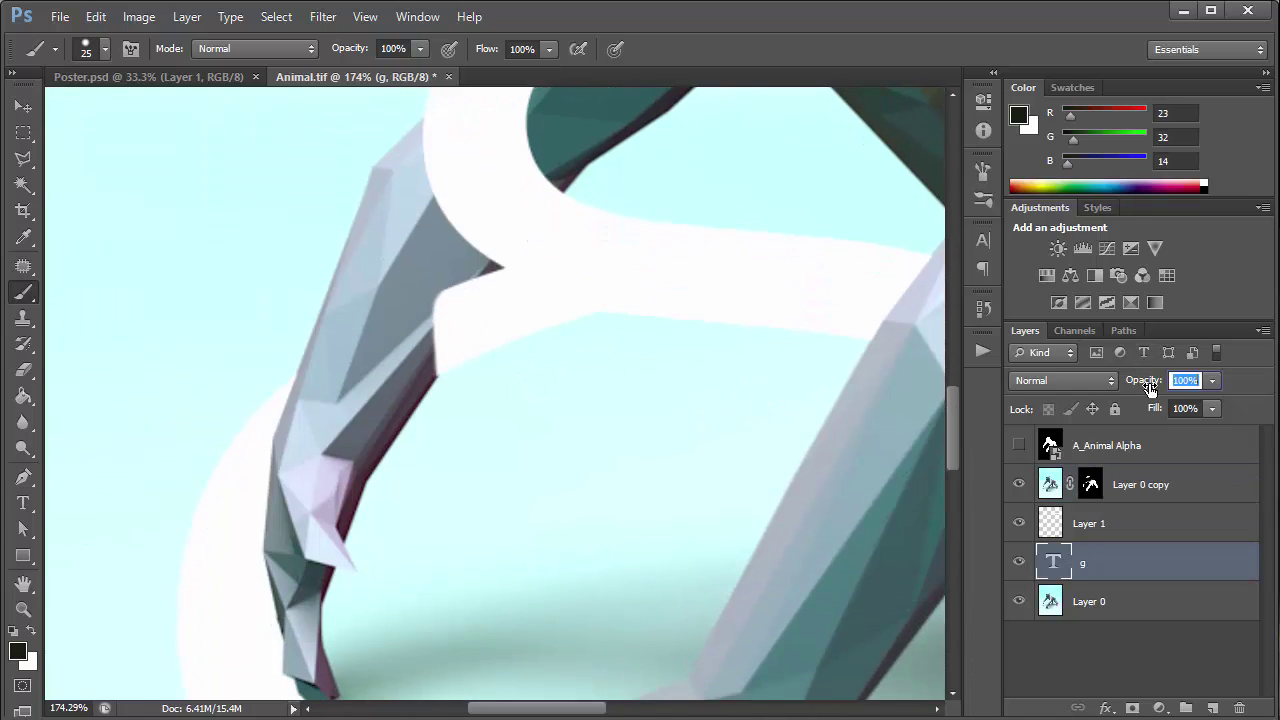
text(50)
key(Return)
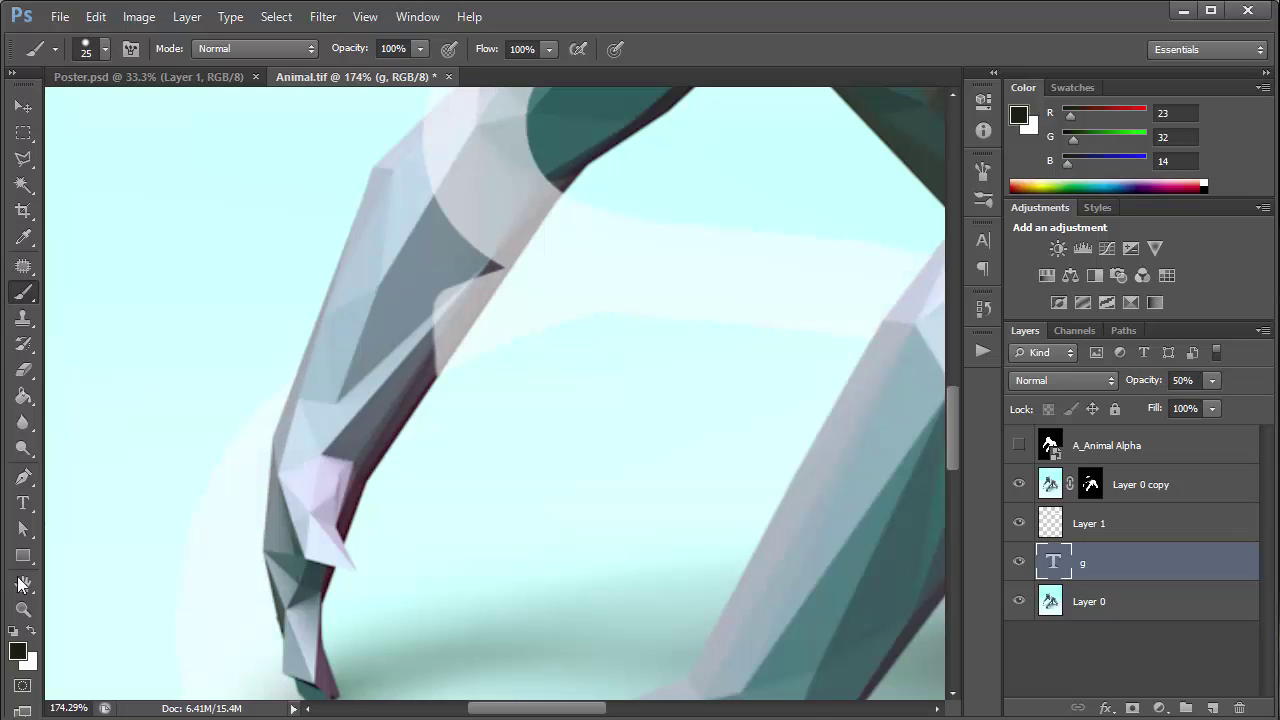
Paint white on Layer 0 copy's mask to restore the far forearm's edge below the middle curve, reducing the brush to 8 px
click(1090, 484)
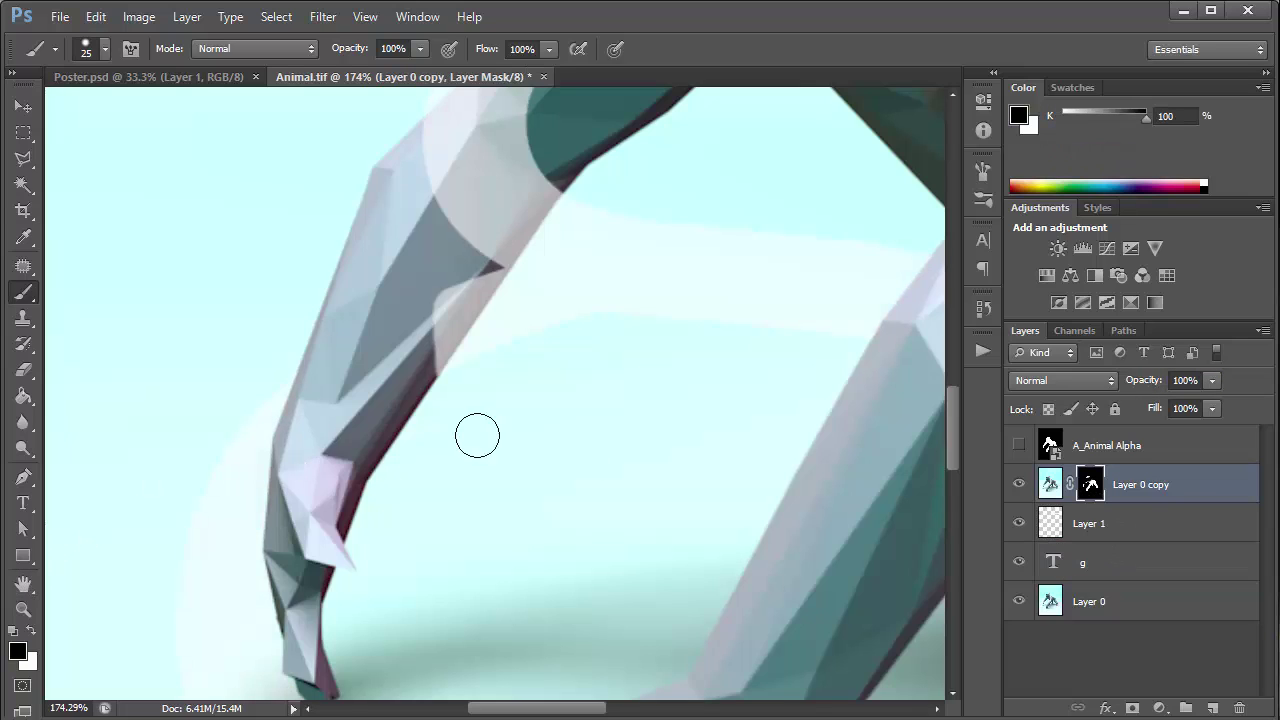
click(30, 630)
mouse_move(415, 380)
mouse_down()
mouse_move(400, 366)
mouse_move(423, 334)
mouse_move(414, 306)
mouse_move(420, 315)
mouse_move(471, 277)
mouse_move(403, 334)
mouse_move(492, 272)
mouse_move(466, 284)
mouse_move(409, 364)
mouse_move(434, 357)
mouse_move(423, 363)
mouse_move(466, 288)
mouse_move(459, 300)
mouse_up()
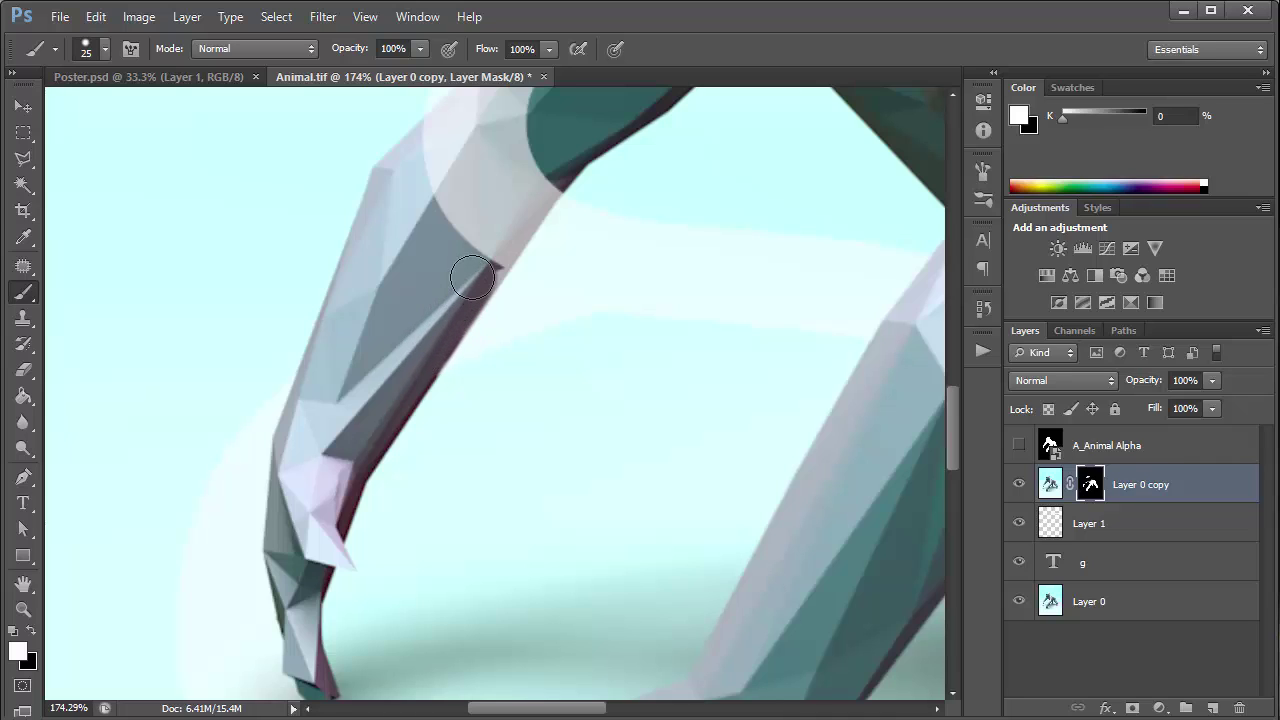
key(bracketleft)
key(bracketleft)
key(bracketleft)
key(bracketleft)
key(bracketleft)
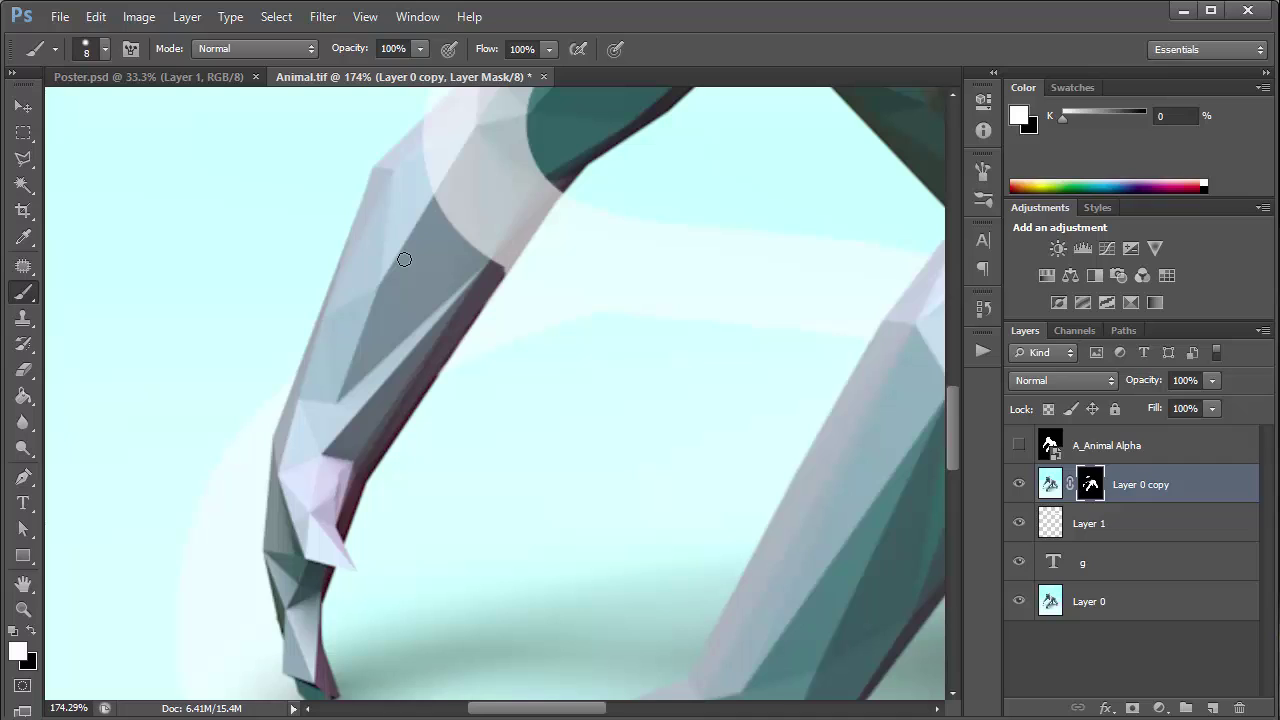
Return the g text layer to 100% opacity, and start saving the file but cancel at the TIFF options
click(1052, 578)
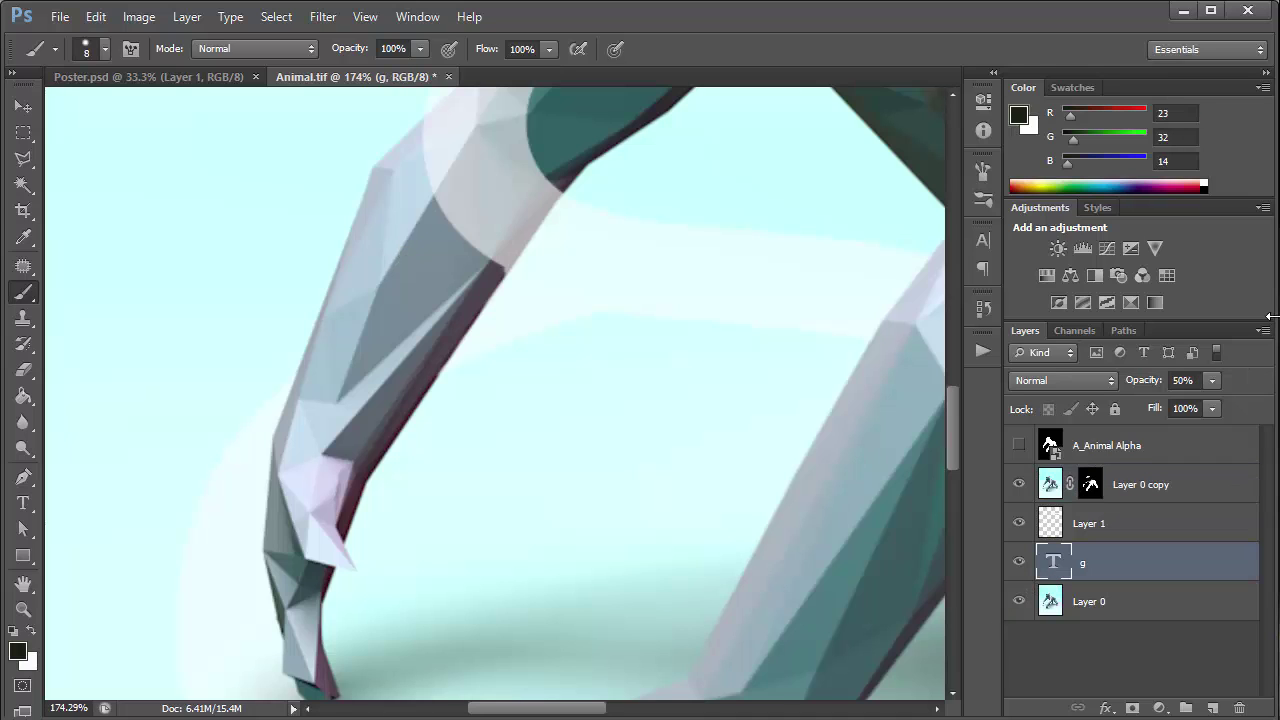
click(1176, 381)
text(100)
key(Return)
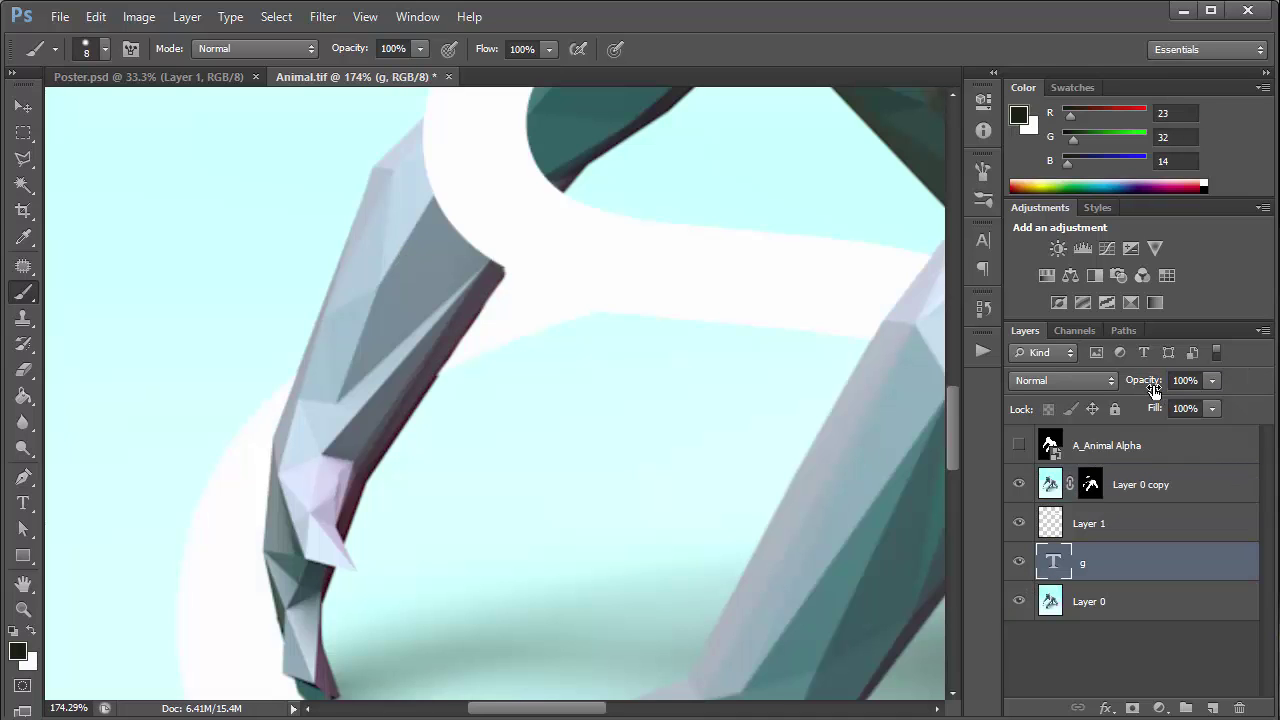
key(ctrl+s)
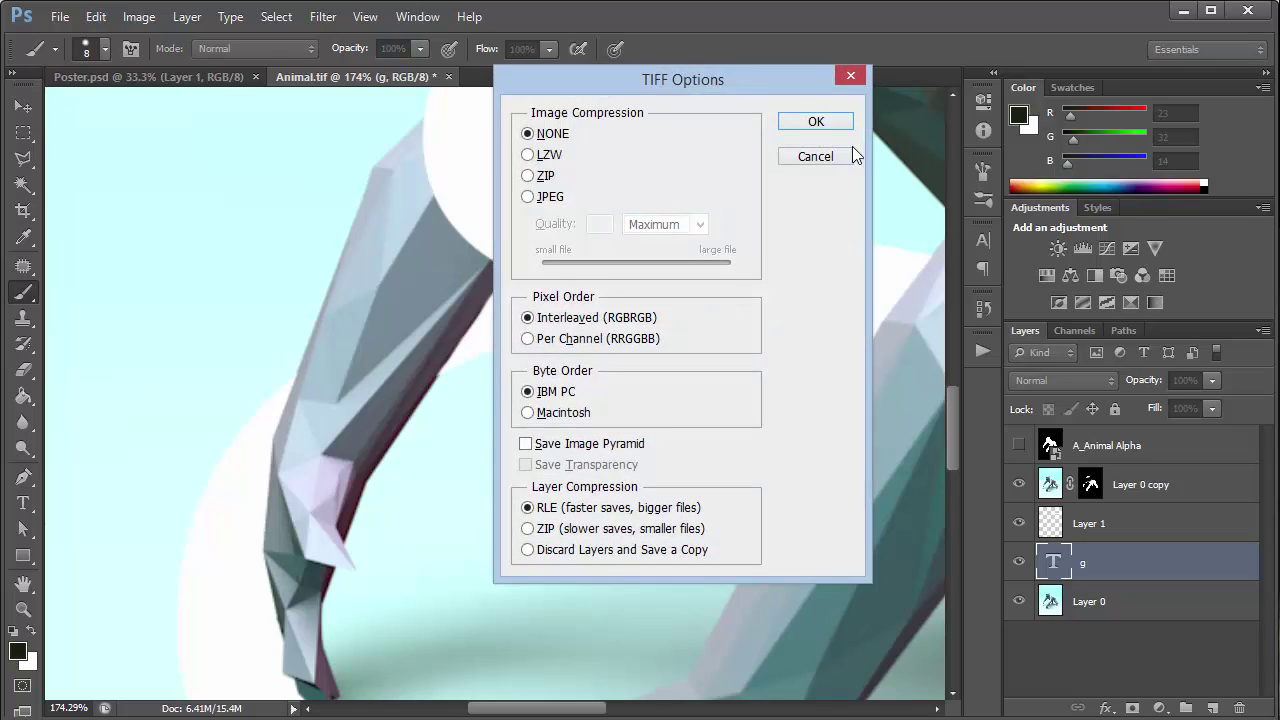
click(815, 157)
Set the g text layer's opacity to 50% to reveal the gorilla's muzzle behind the upper loop
key(ctrl+0)
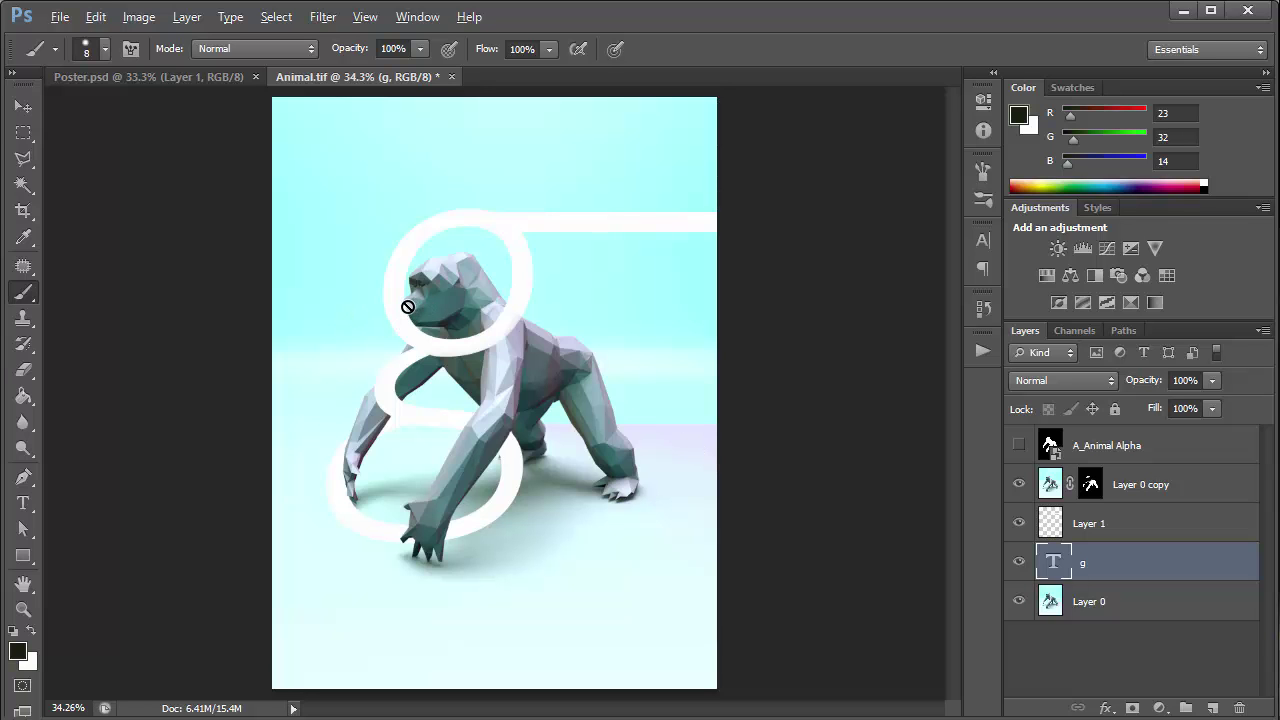
alt+scroll(408, 306, up, 6)
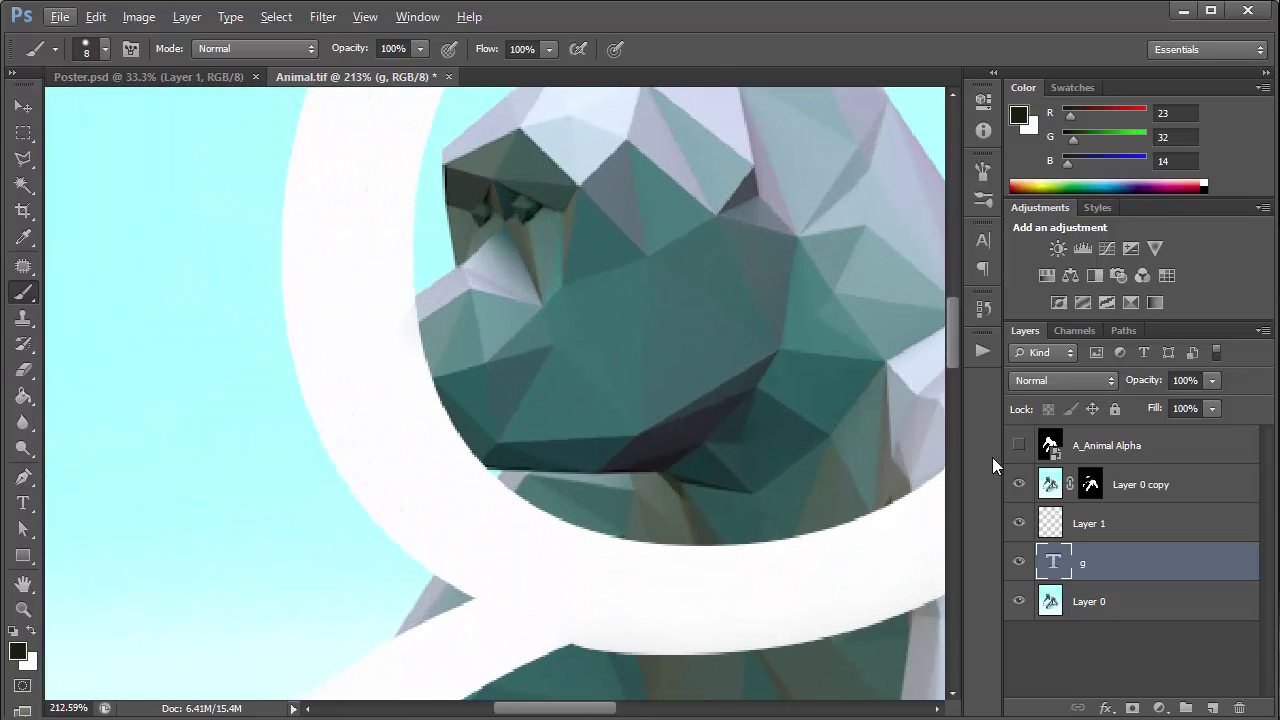
drag(1143, 381, 1155, 387)
key(Return)
text(50)
key(Return)
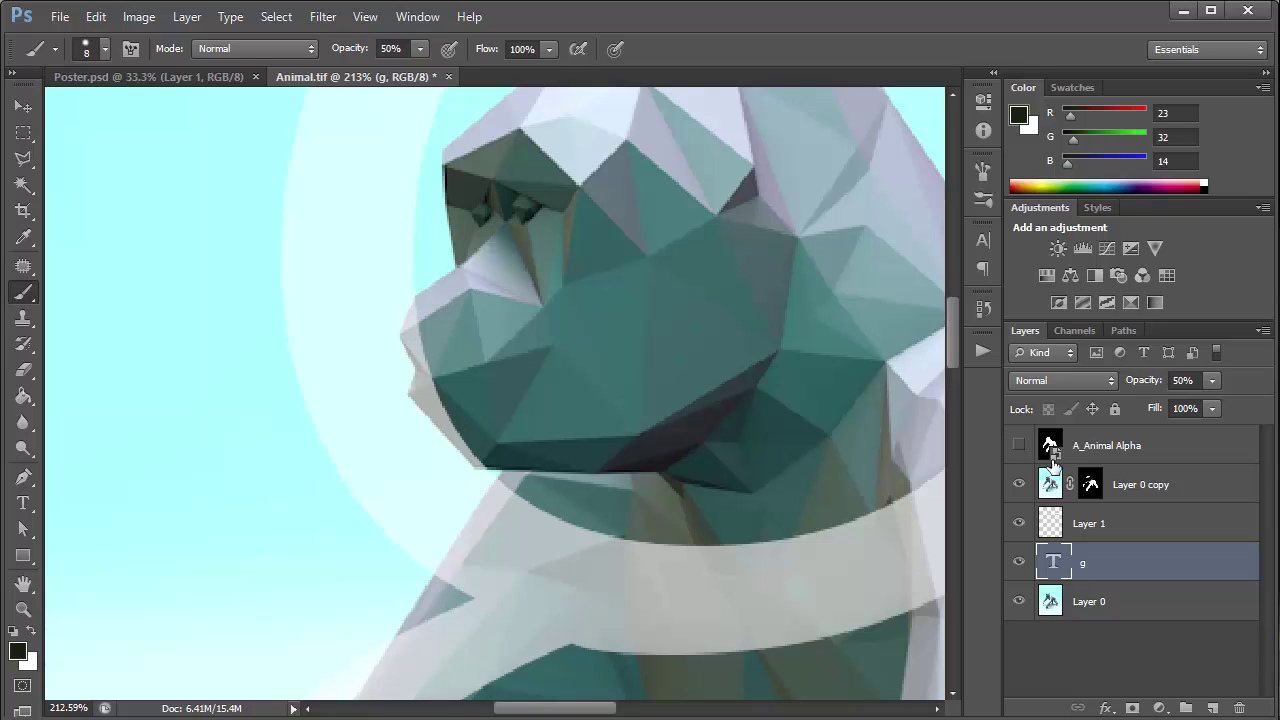
Paint white on Layer 0 copy's mask over the gorilla's muzzle with the 8 px brush at 50% opacity
click(1091, 486)
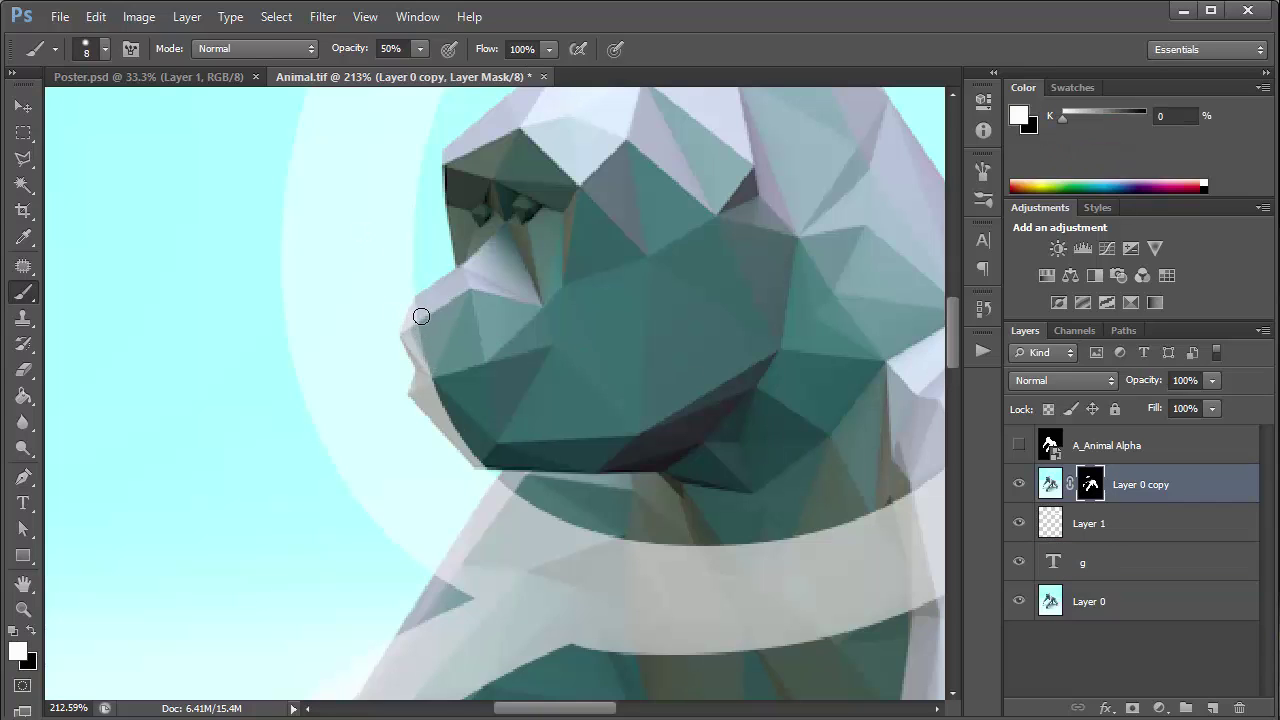
click(104, 50)
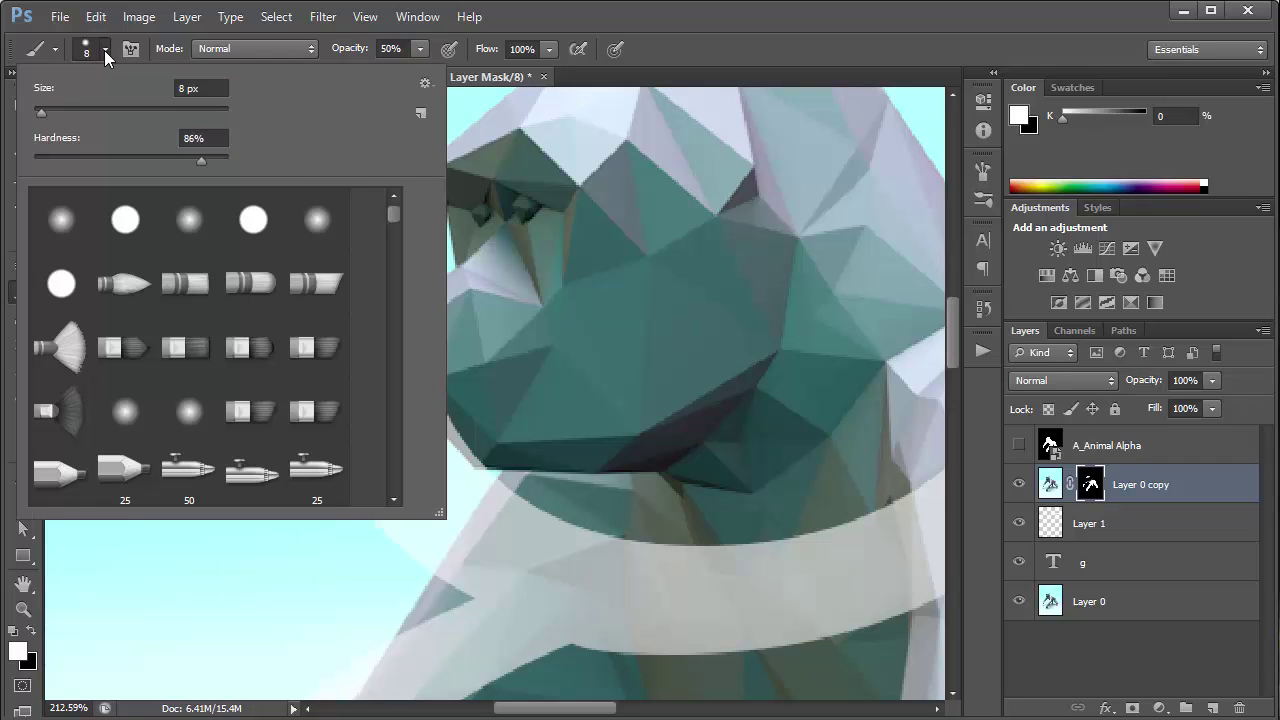
click(554, 330)
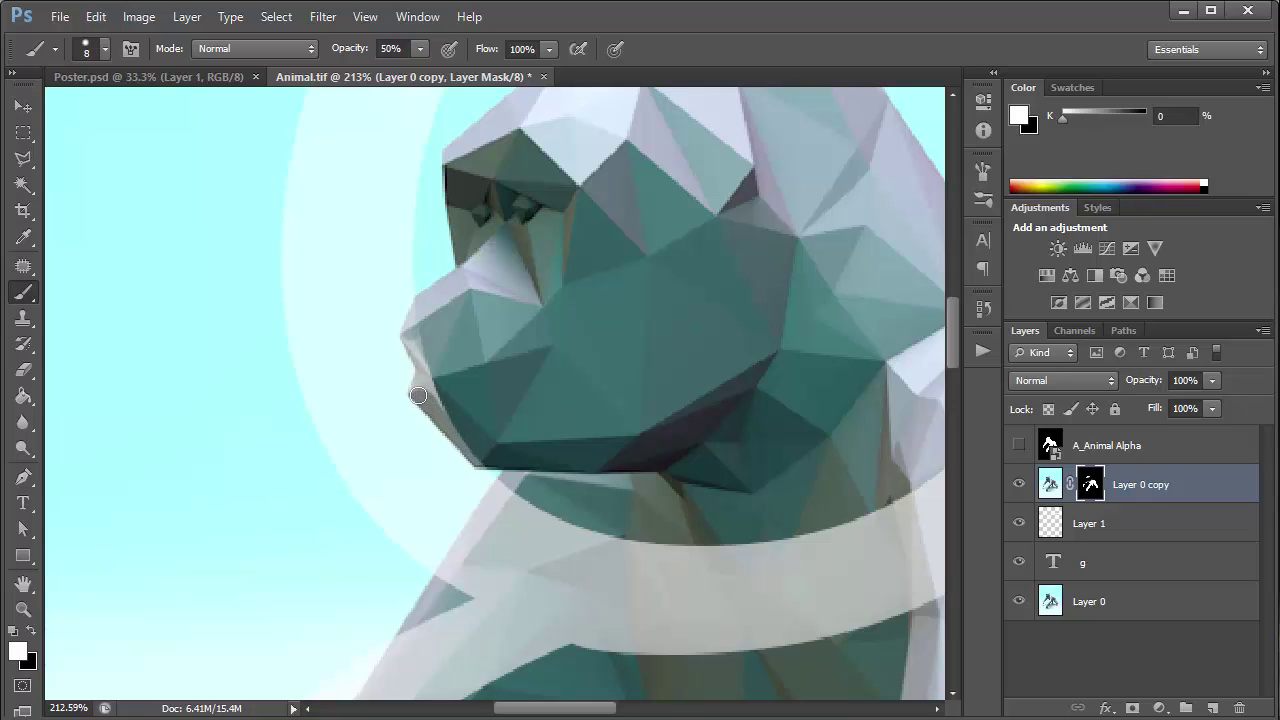
mouse_move(418, 395)
mouse_down()
mouse_move(433, 399)
mouse_move(415, 349)
mouse_up()
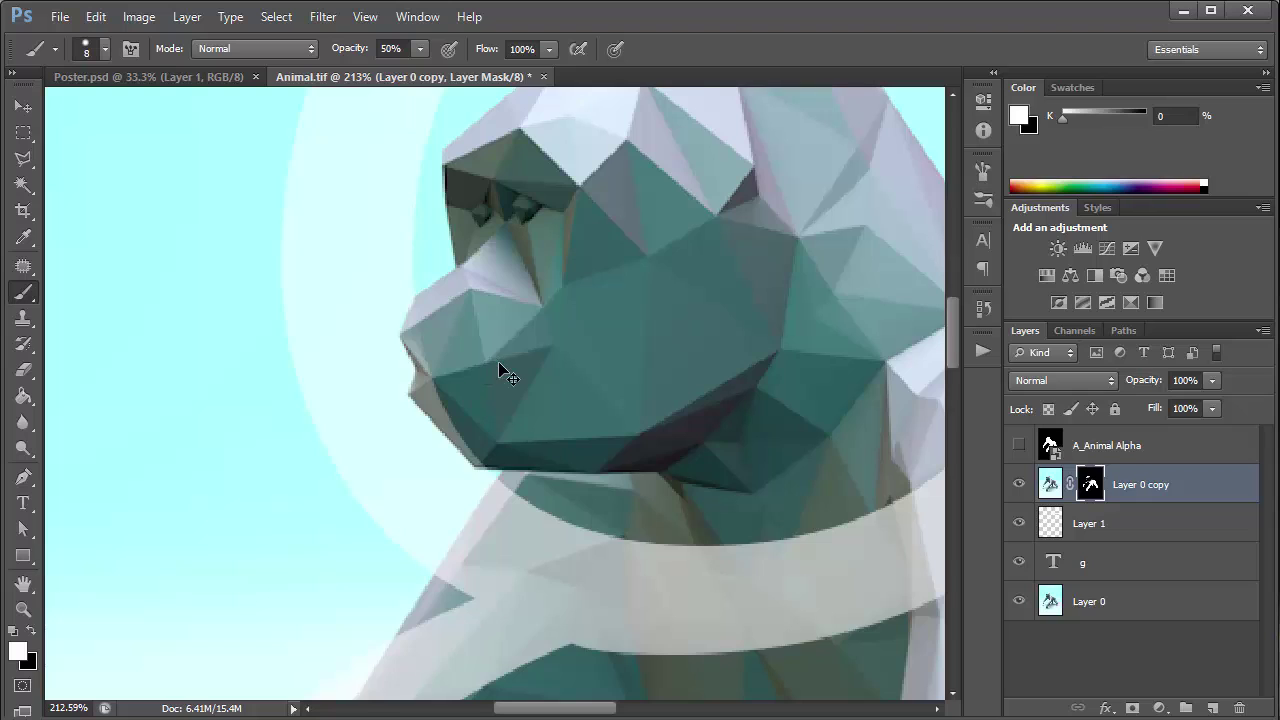
Restore the g text layer's opacity to 100% after the muzzle mask work
key(ctrl+0)
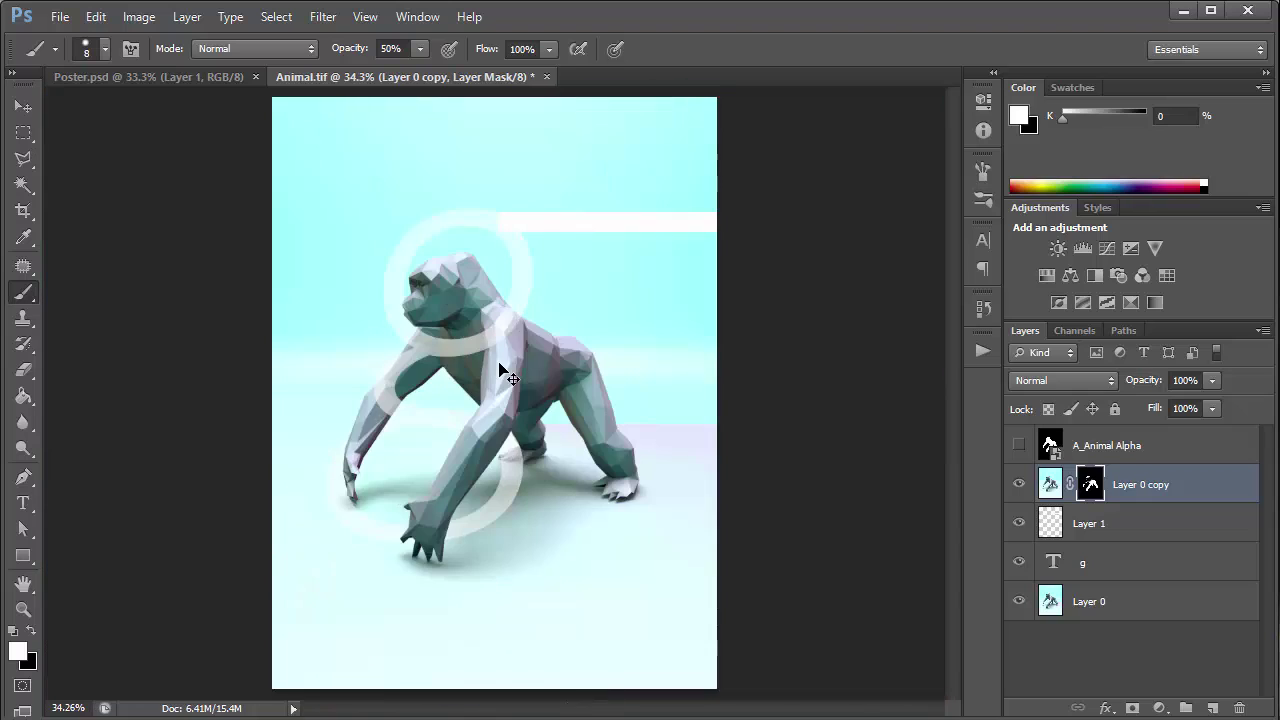
click(1055, 568)
click(1153, 384)
text(100)
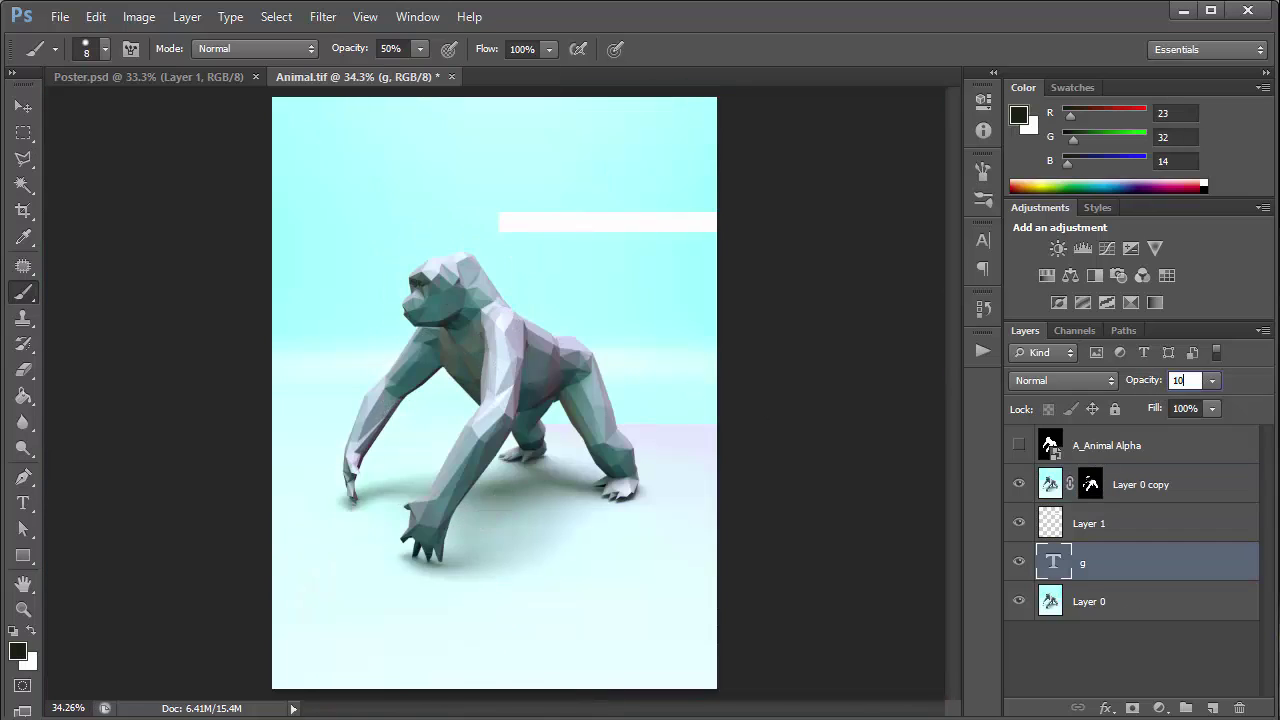
key(Return)
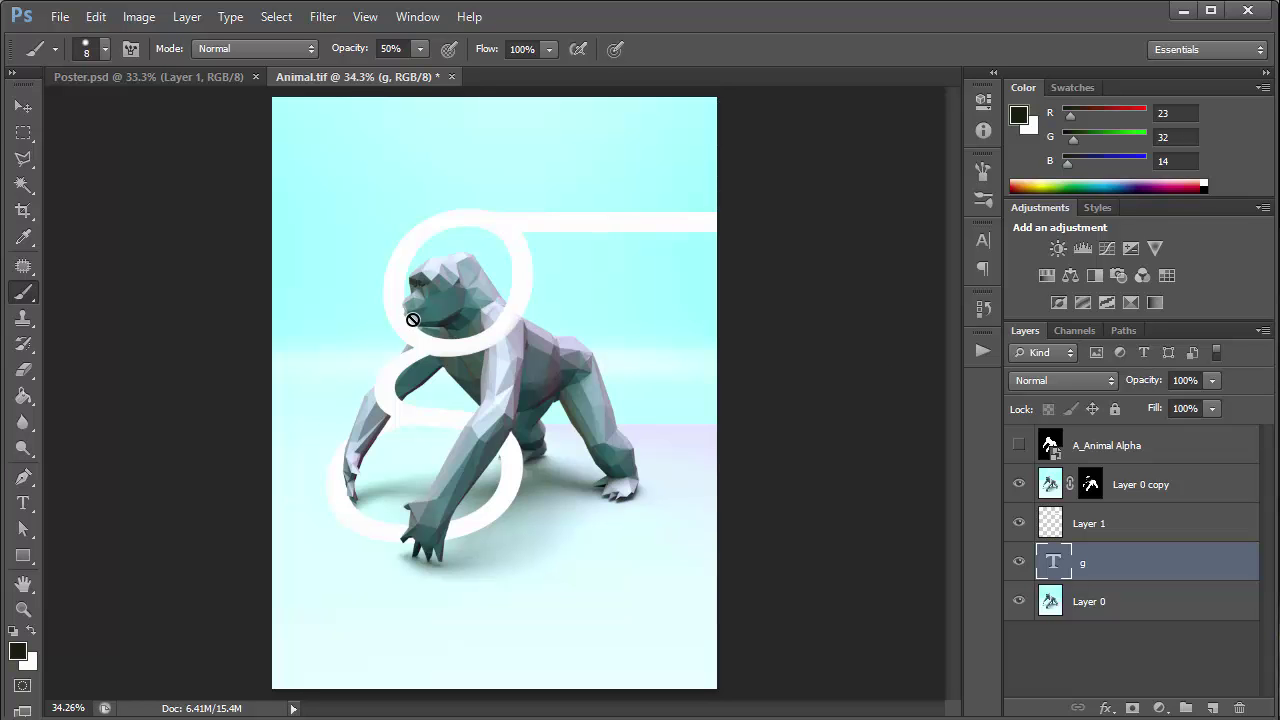
alt+scroll(408, 308, up, 6)
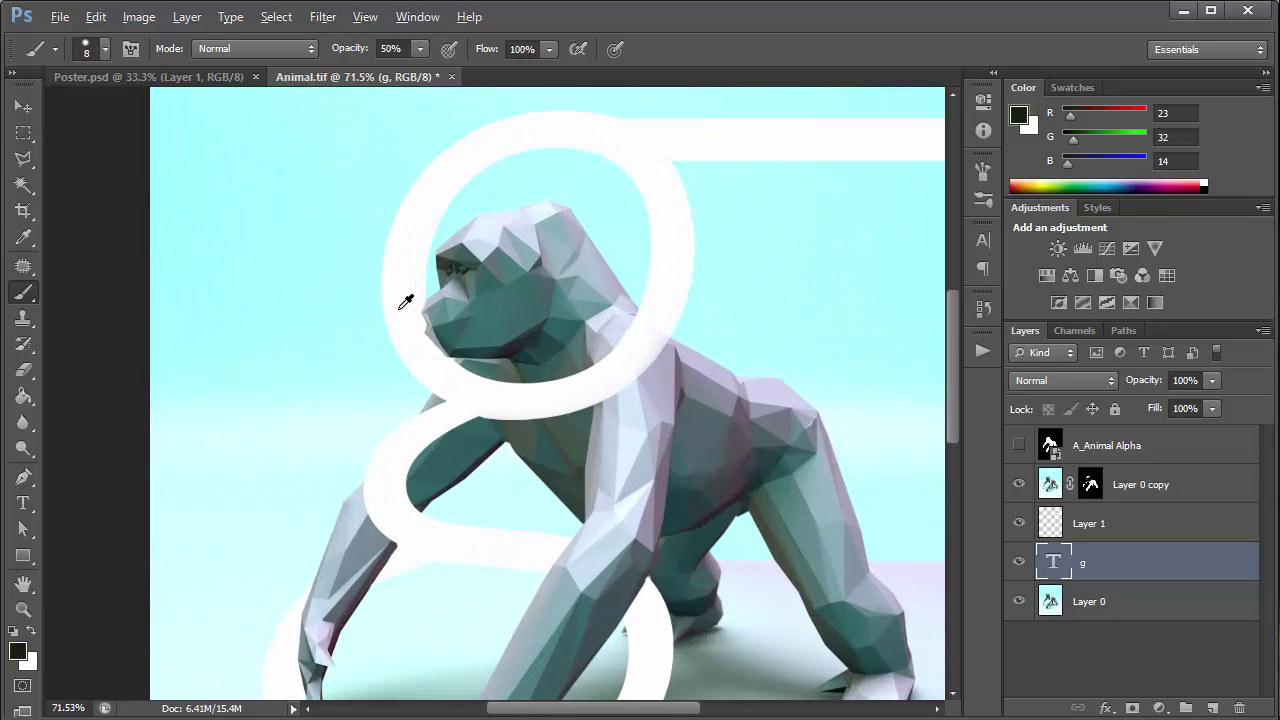
alt+scroll(406, 299, up, 2)
alt+scroll(400, 305, down, 1)
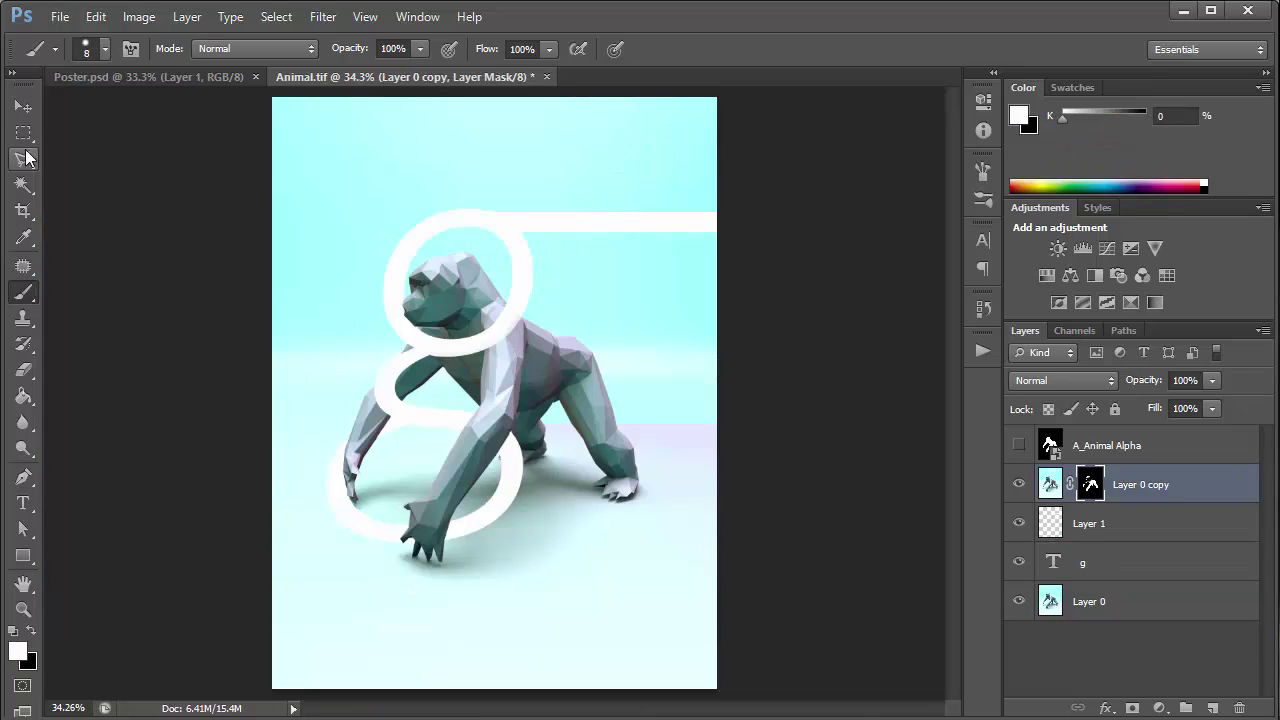
Add a new layer above Layer 0 copy and keep dark green #17200e as the foreground colour for the Brush
click(23, 106)
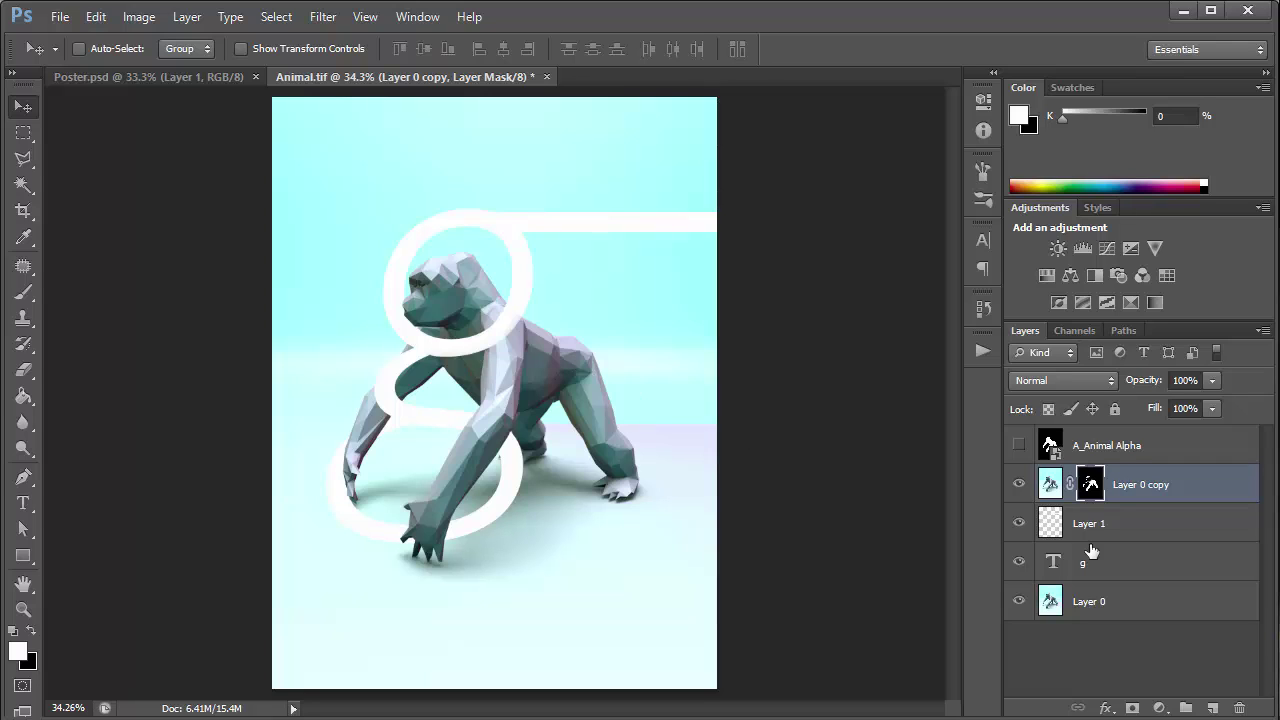
click(1212, 707)
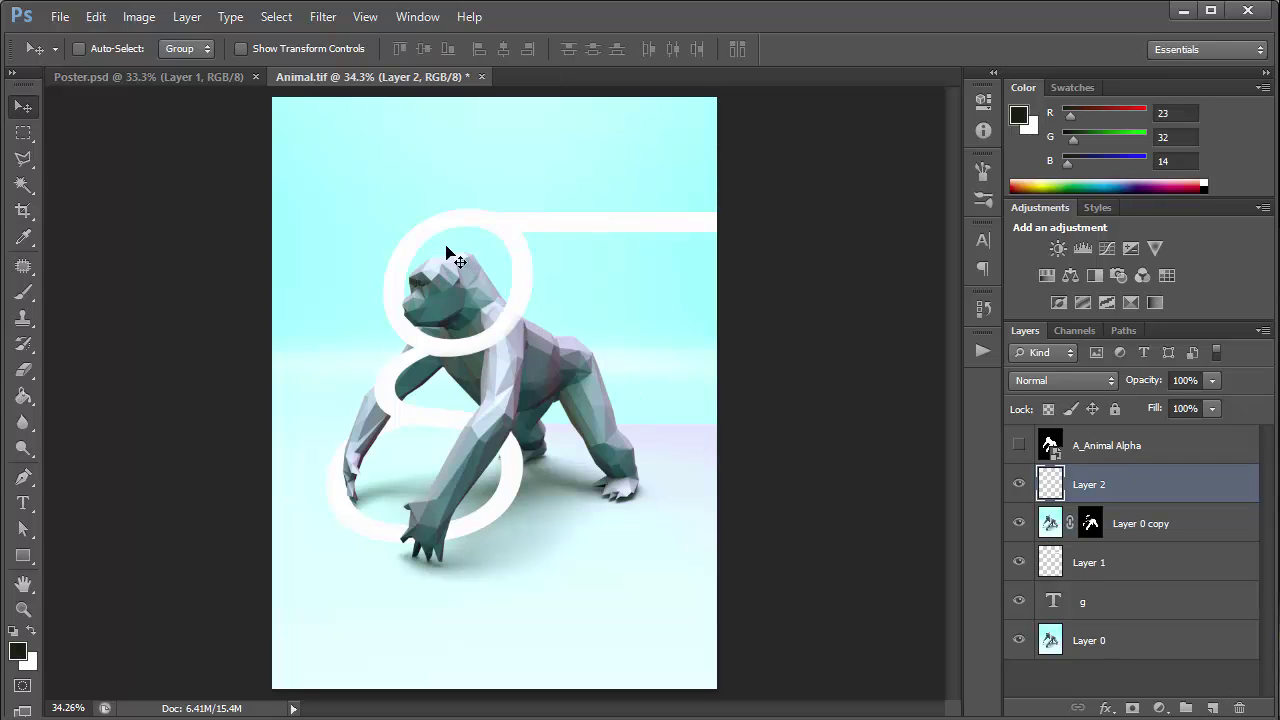
alt+scroll(416, 306, up, 2)
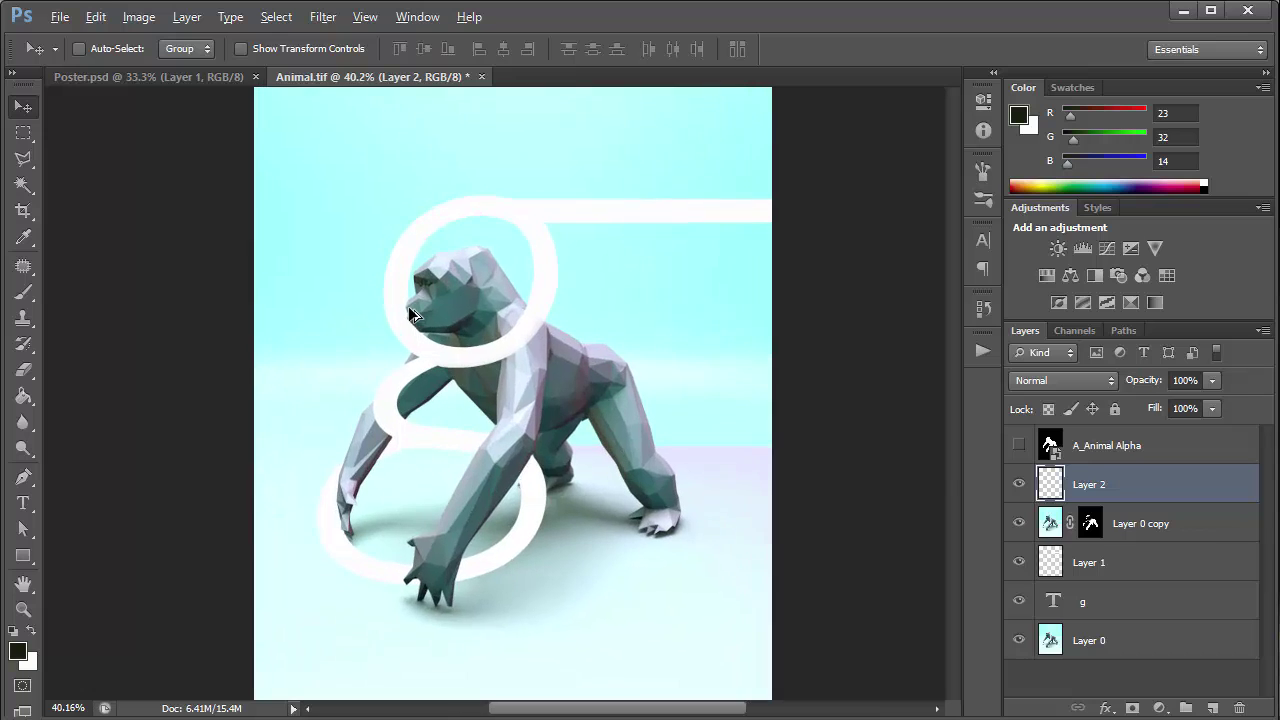
alt+scroll(411, 310, up, 2)
key(b)
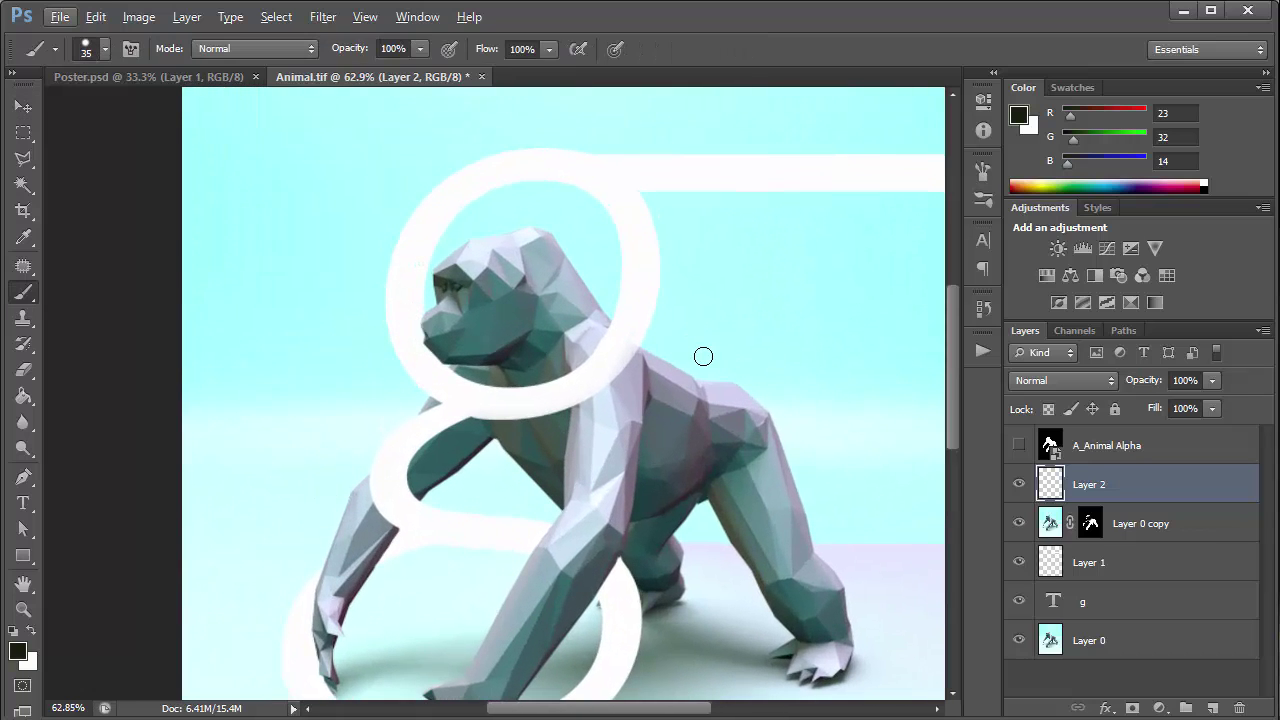
drag(951, 351, 958, 387)
click(17, 654)
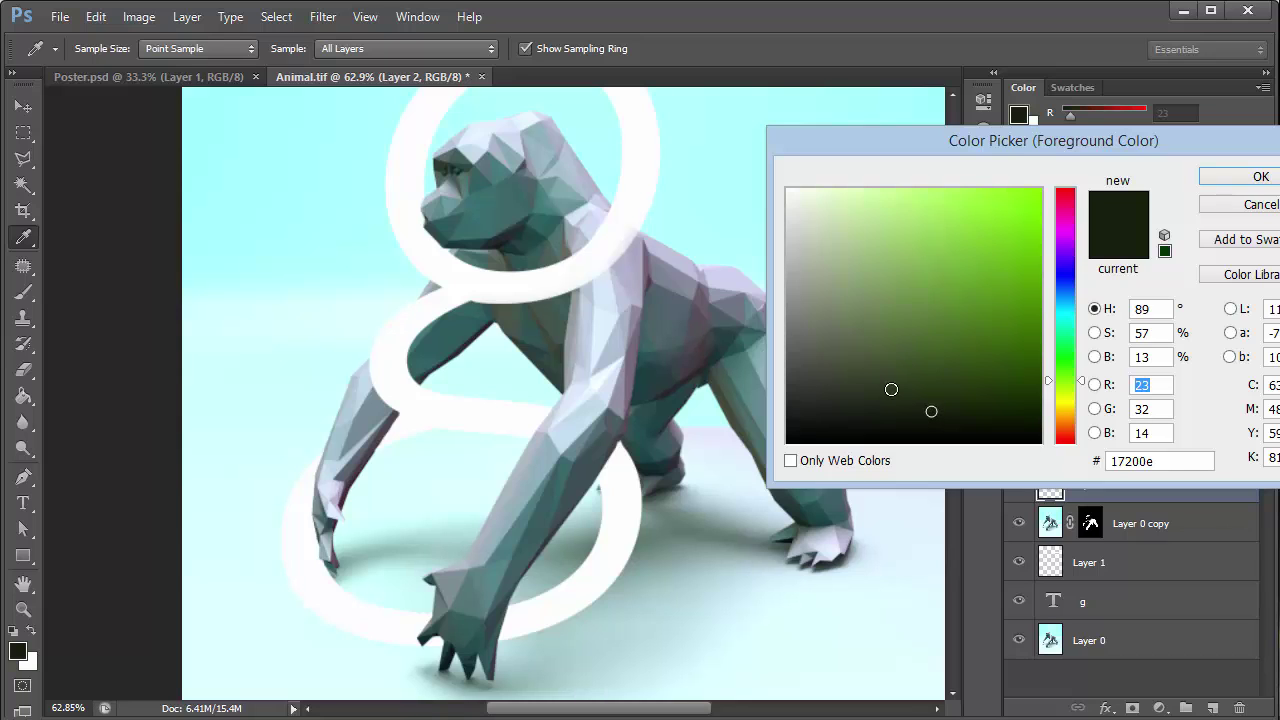
click(1224, 180)
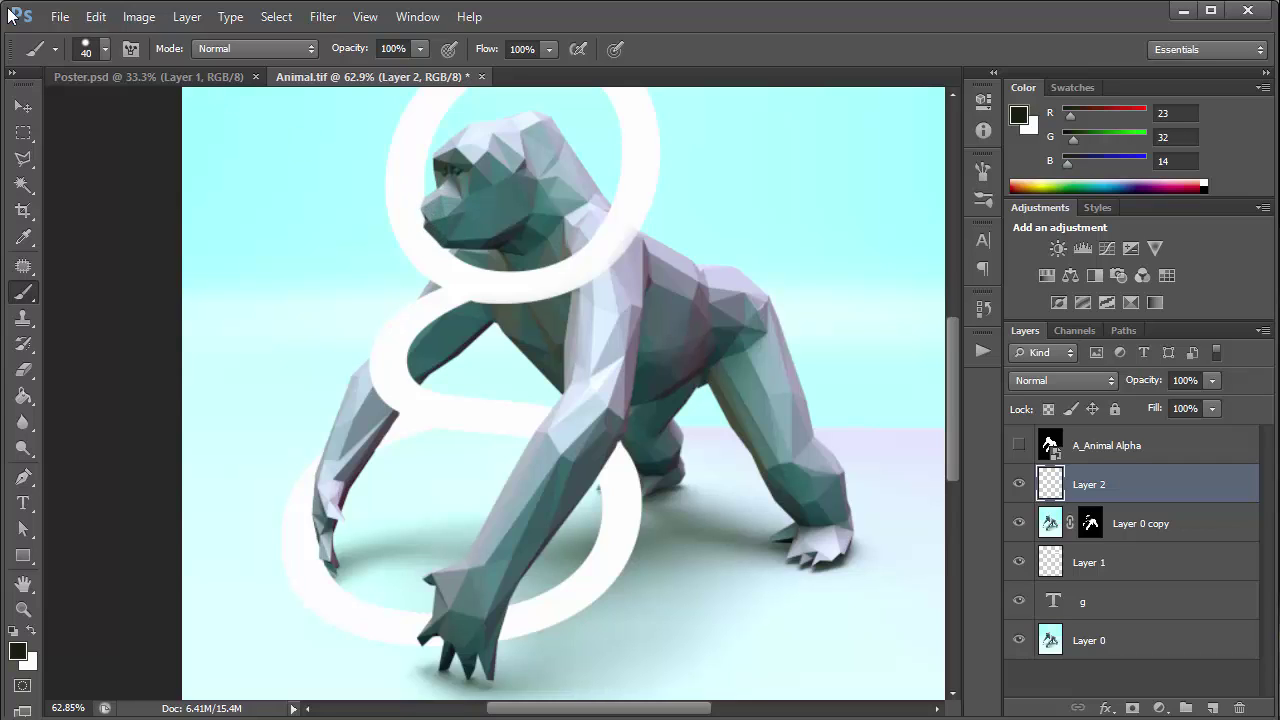
Paint dark shadow strokes on Layer 2 under the chin and beside the arms and front hand, using a 40 px brush at 12% hardness
click(428, 210)
key(ctrl+z)
click(104, 48)
click(54, 157)
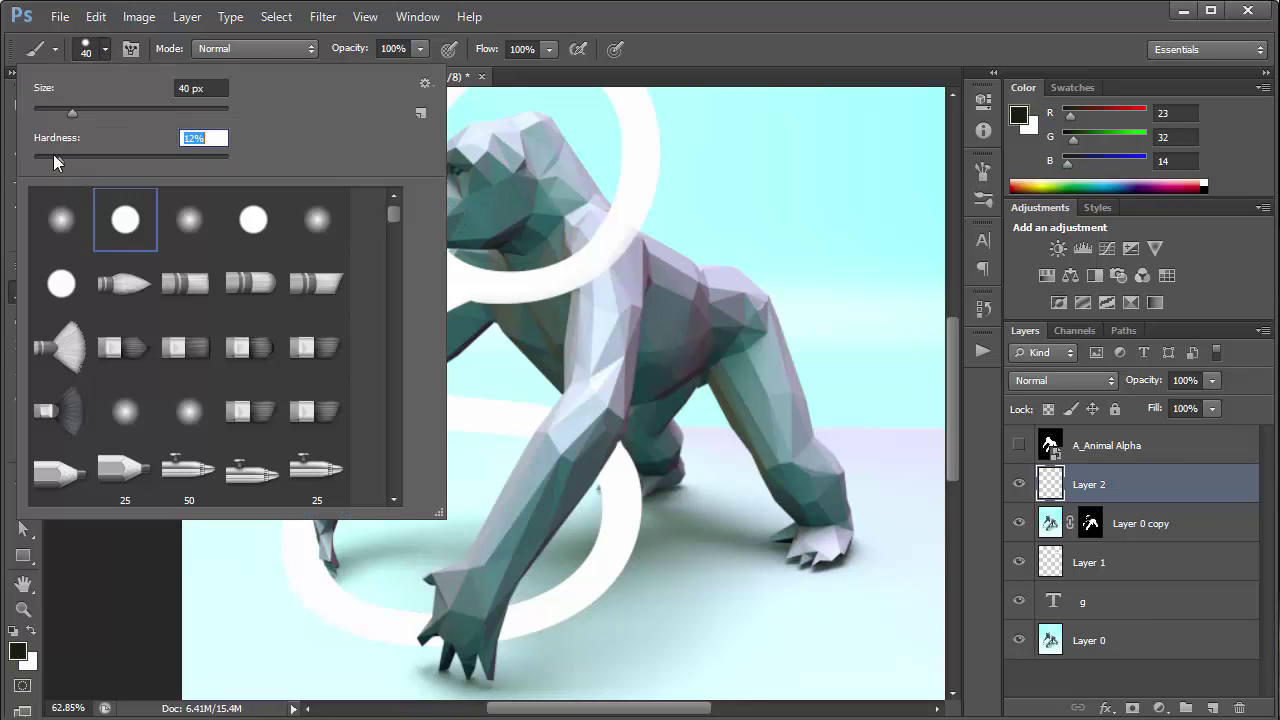
key(Return)
mouse_move(426, 230)
mouse_down()
mouse_move(485, 264)
mouse_move(568, 260)
mouse_up()
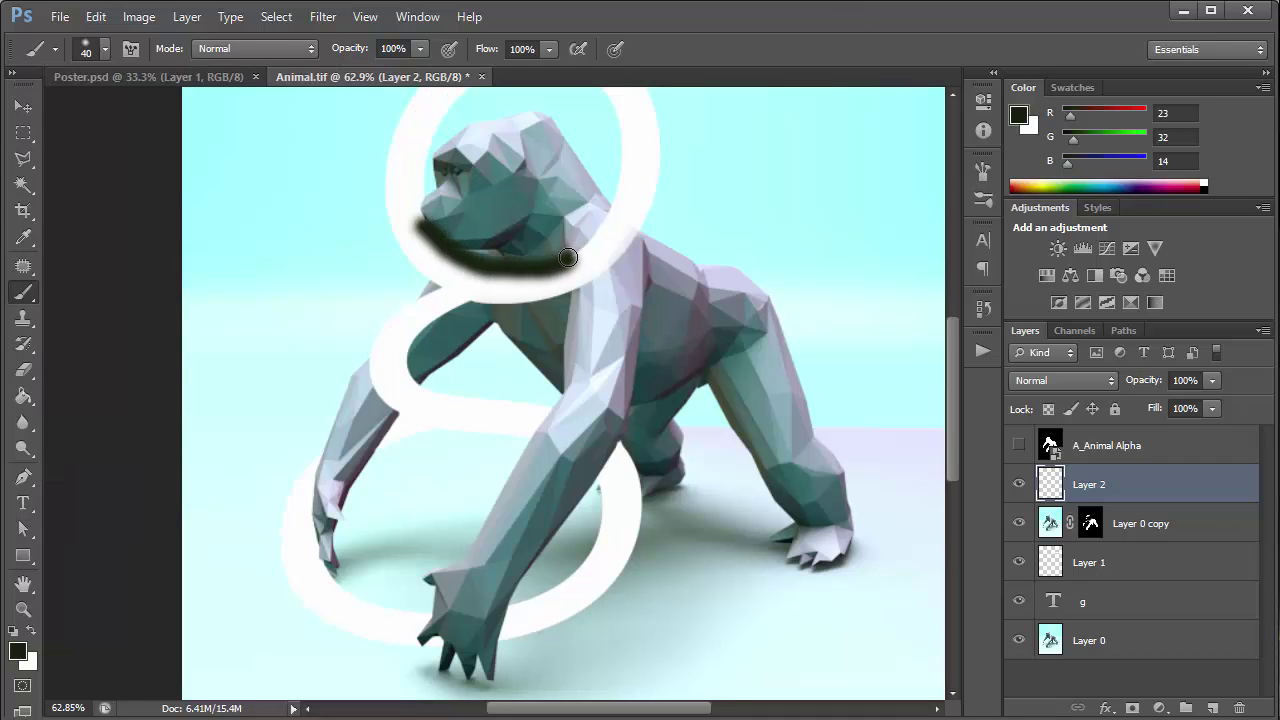
drag(400, 411, 375, 444)
mouse_move(511, 604)
mouse_down()
mouse_move(498, 630)
mouse_move(512, 609)
mouse_up()
drag(597, 480, 622, 443)
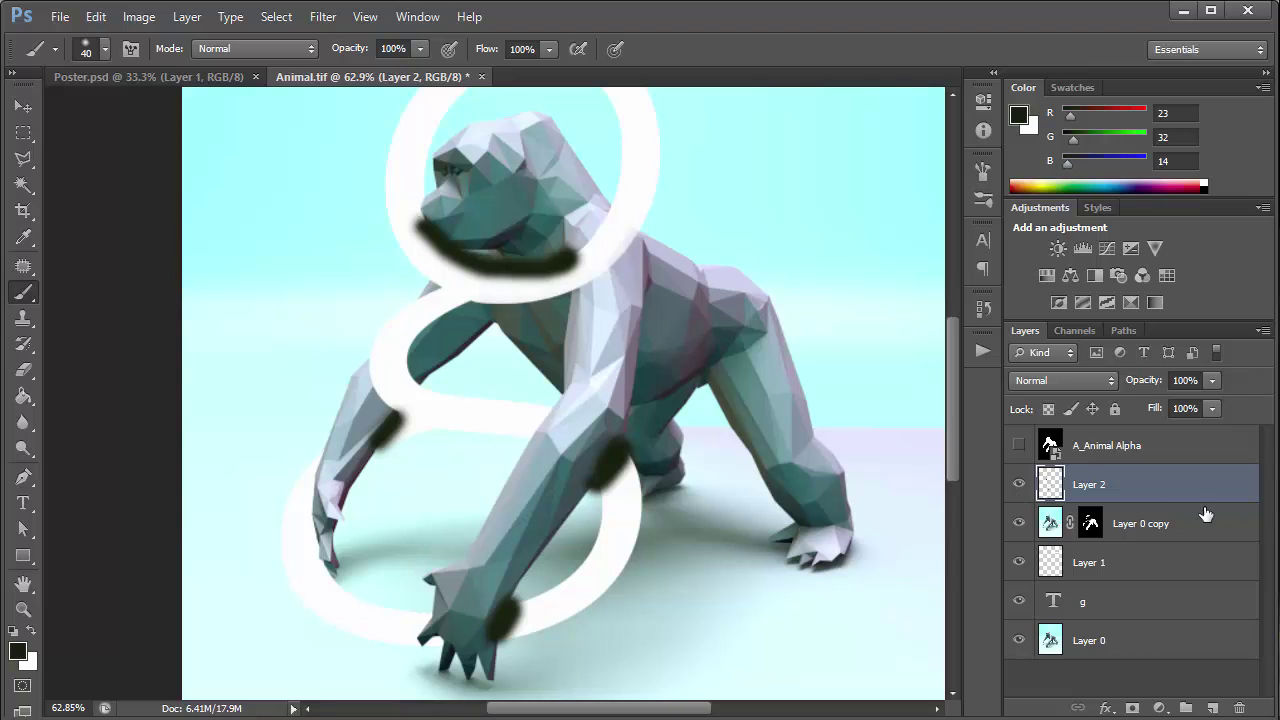
Convert the painted shadow layer, Layer 2, for smart filters
click(322, 16)
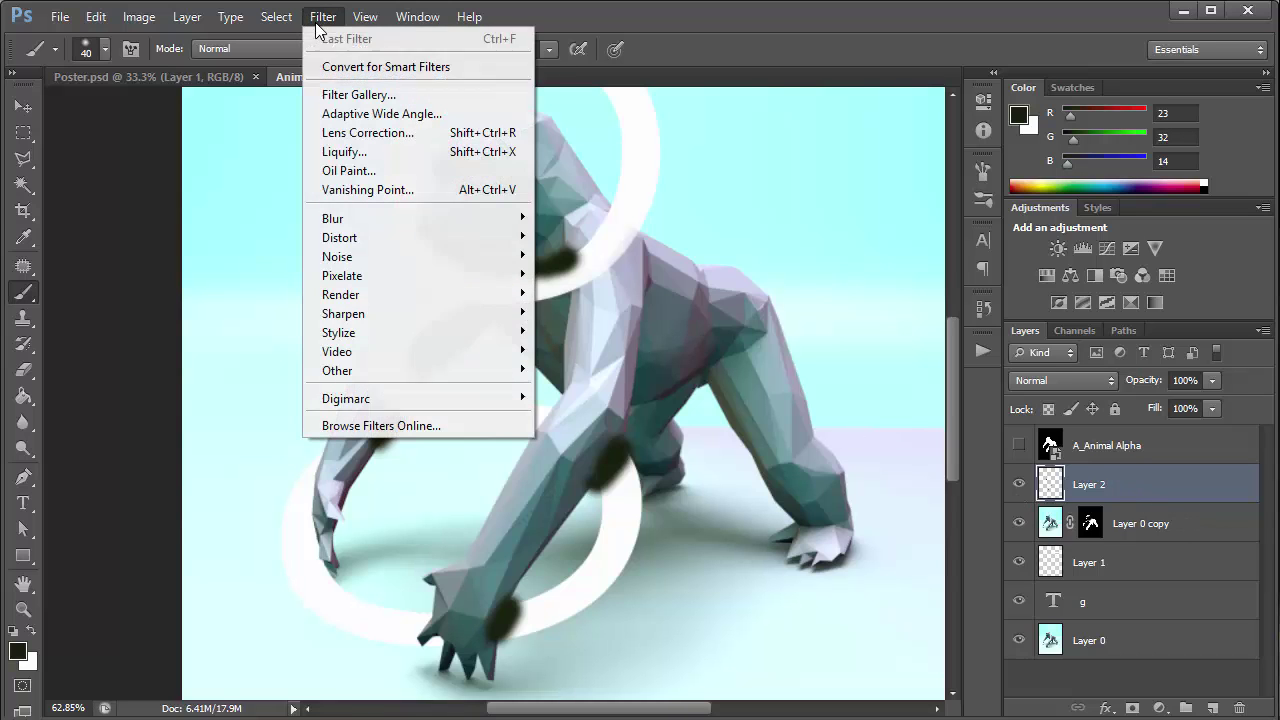
click(371, 63)
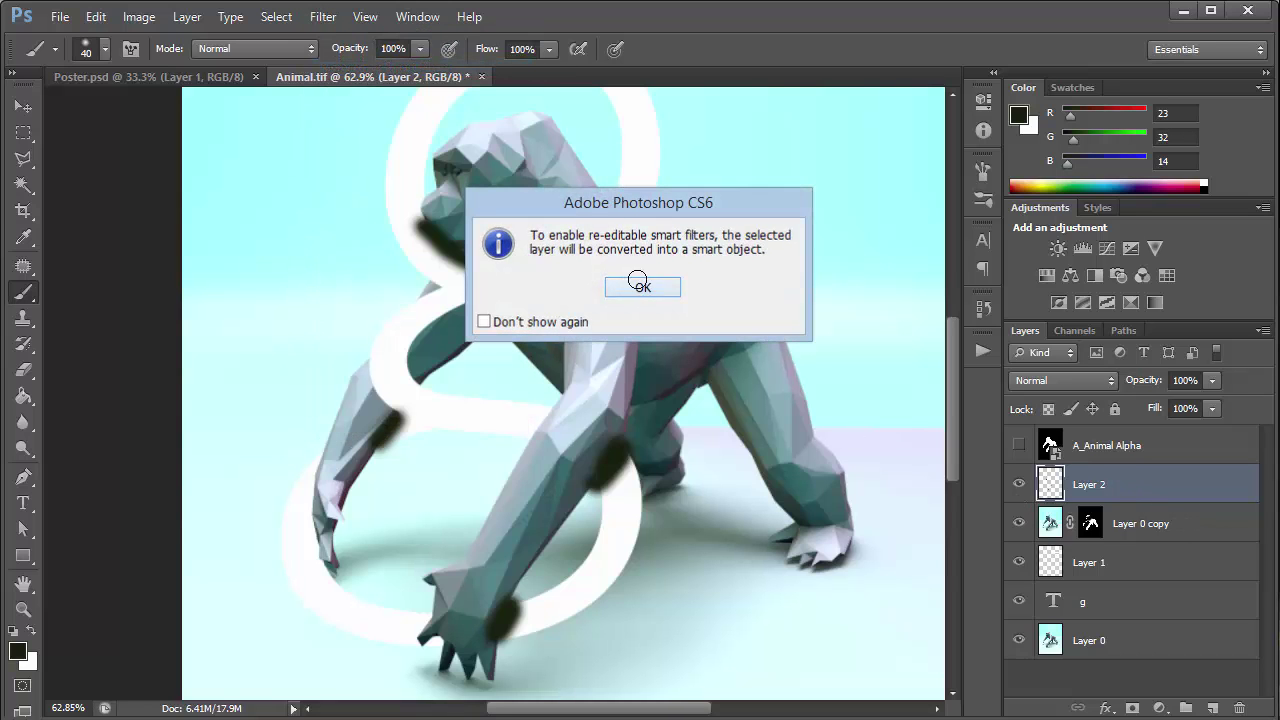
click(641, 285)
Apply a Gaussian Blur with a 13-pixel radius to Layer 2's shadow strokes
click(325, 20)
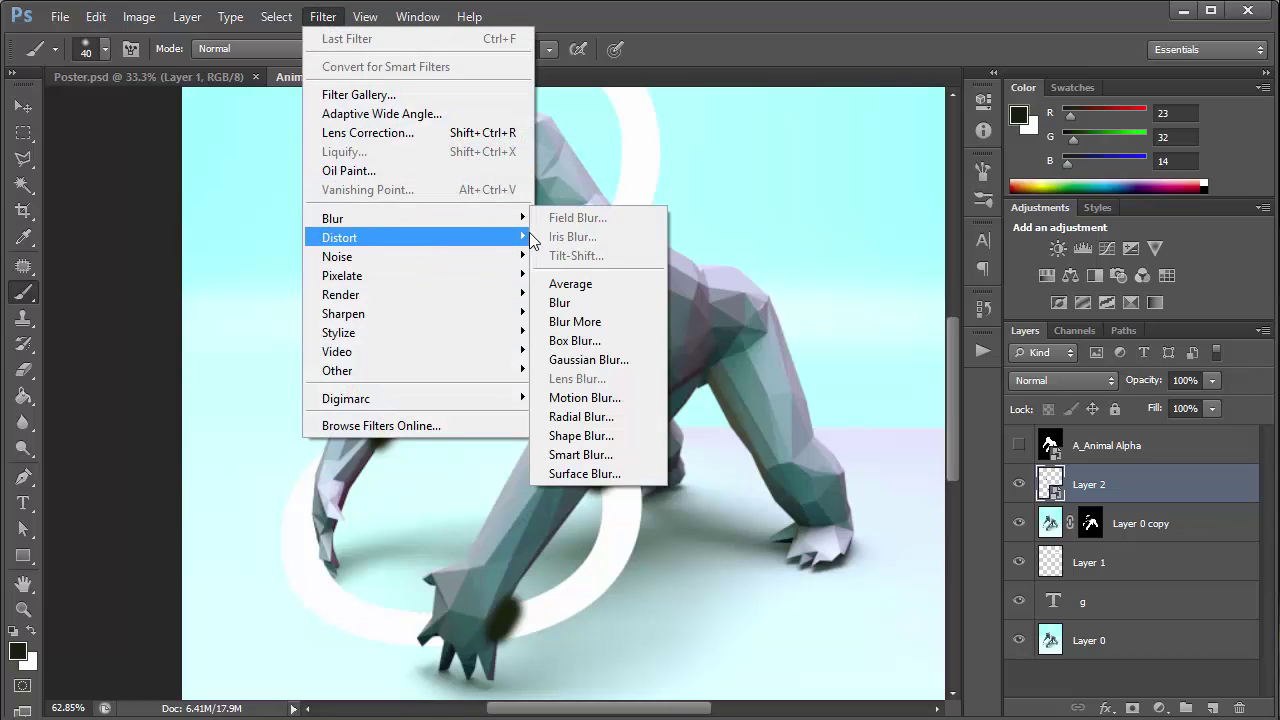
mouse_move(493, 220)
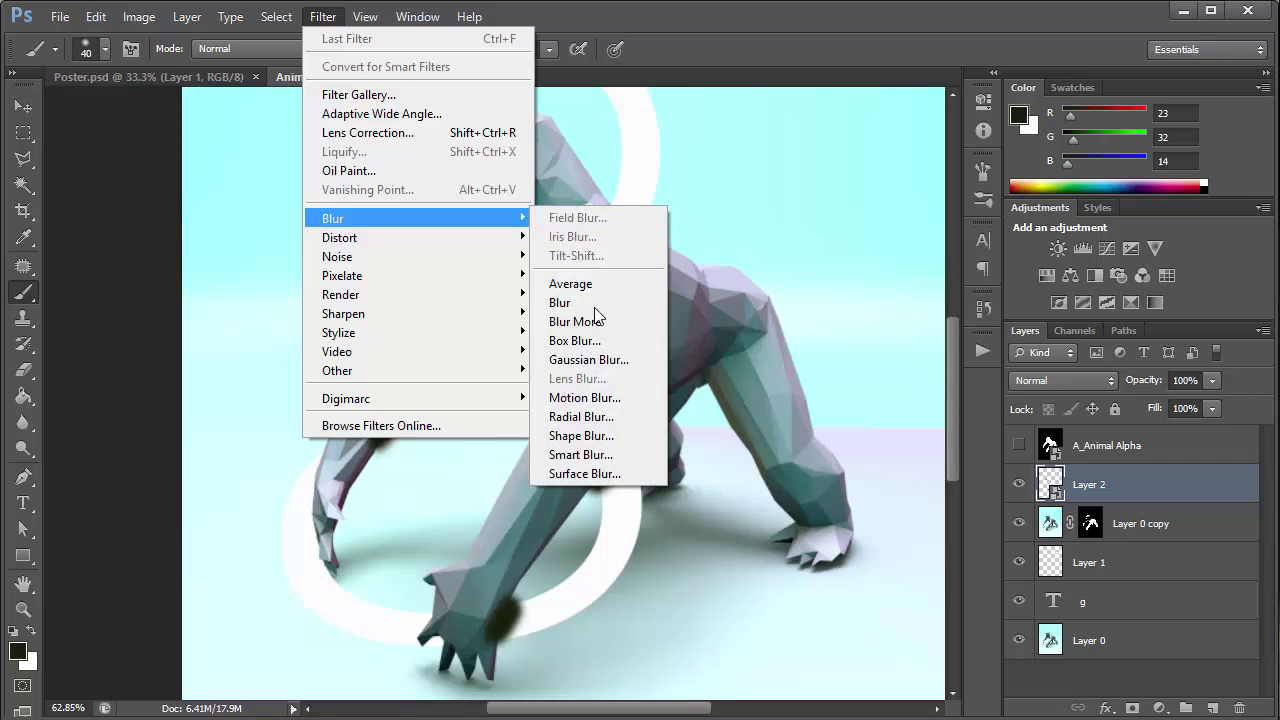
click(595, 358)
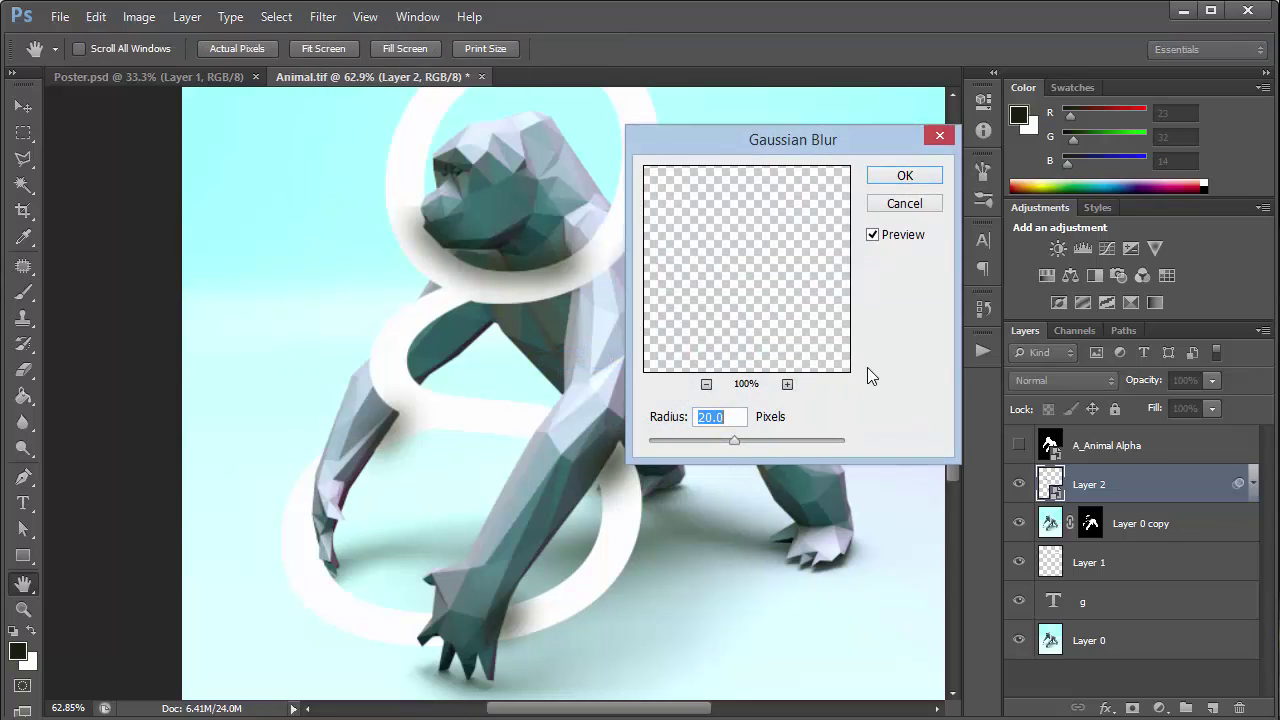
drag(733, 439, 735, 439)
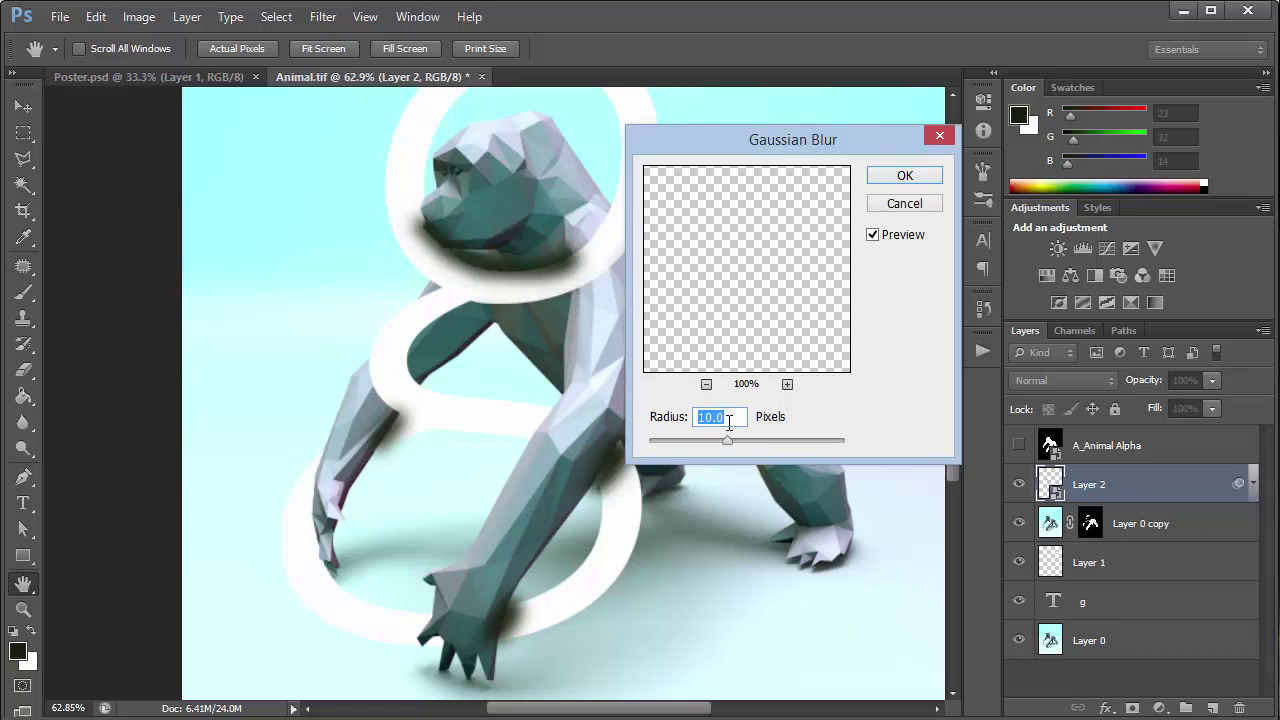
text(15)
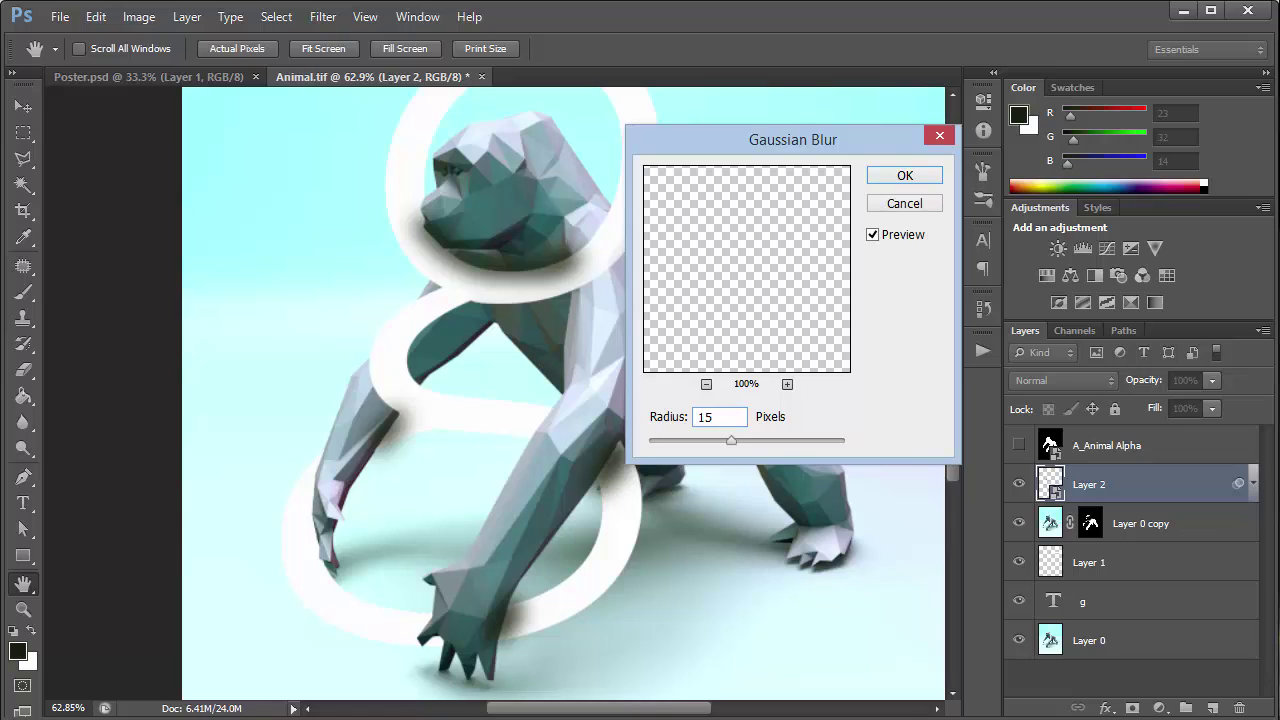
text(3)
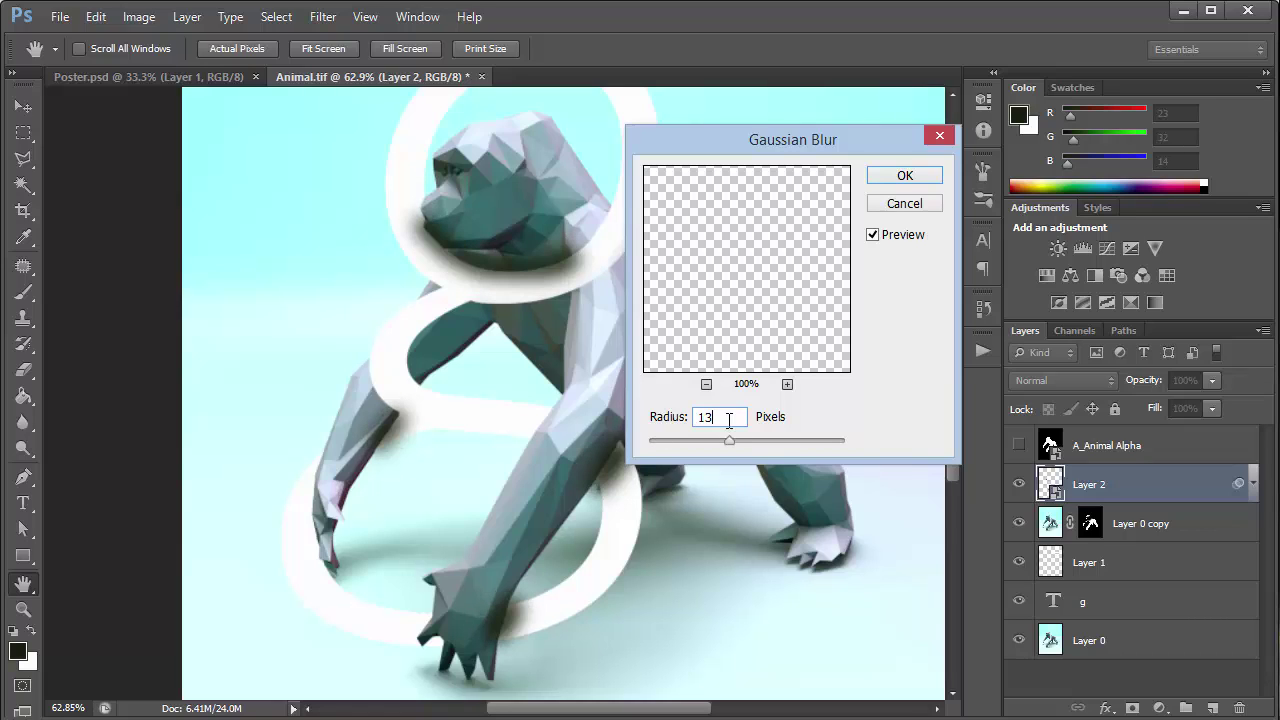
click(905, 175)
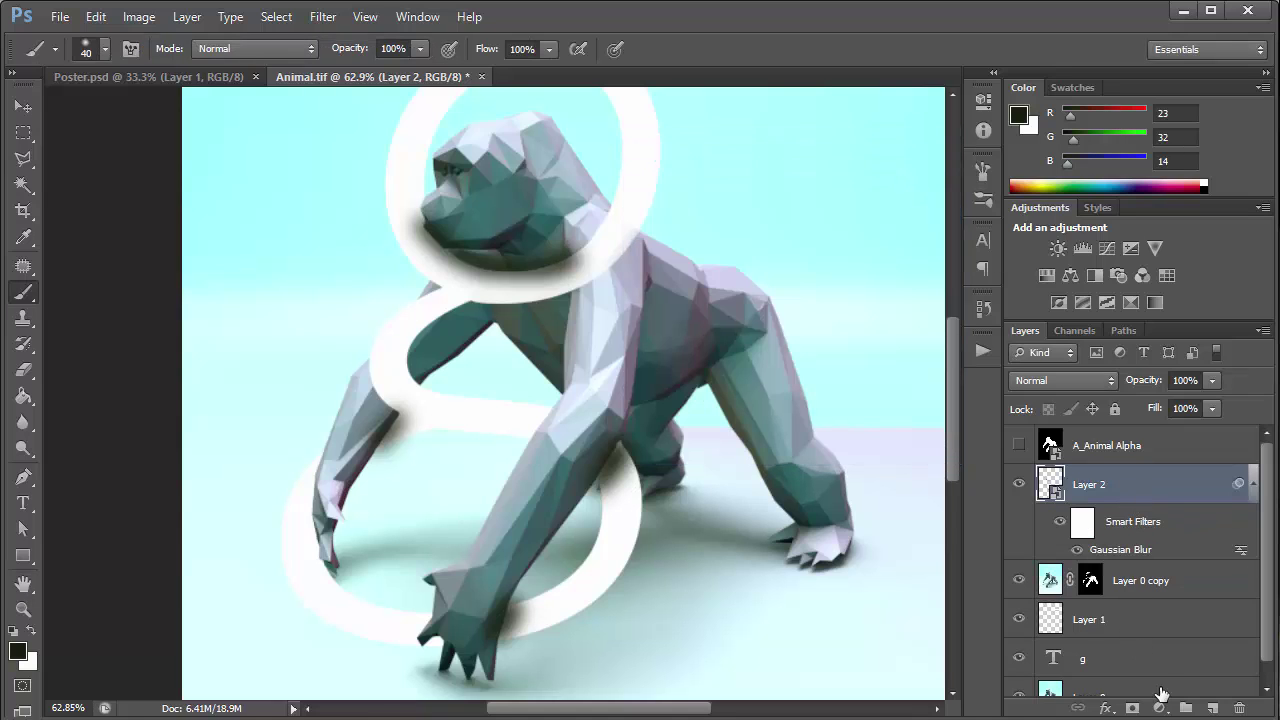
Add a layer mask to Layer 2 and paint black on it over the shadow spilling onto the chin and neck
click(1132, 707)
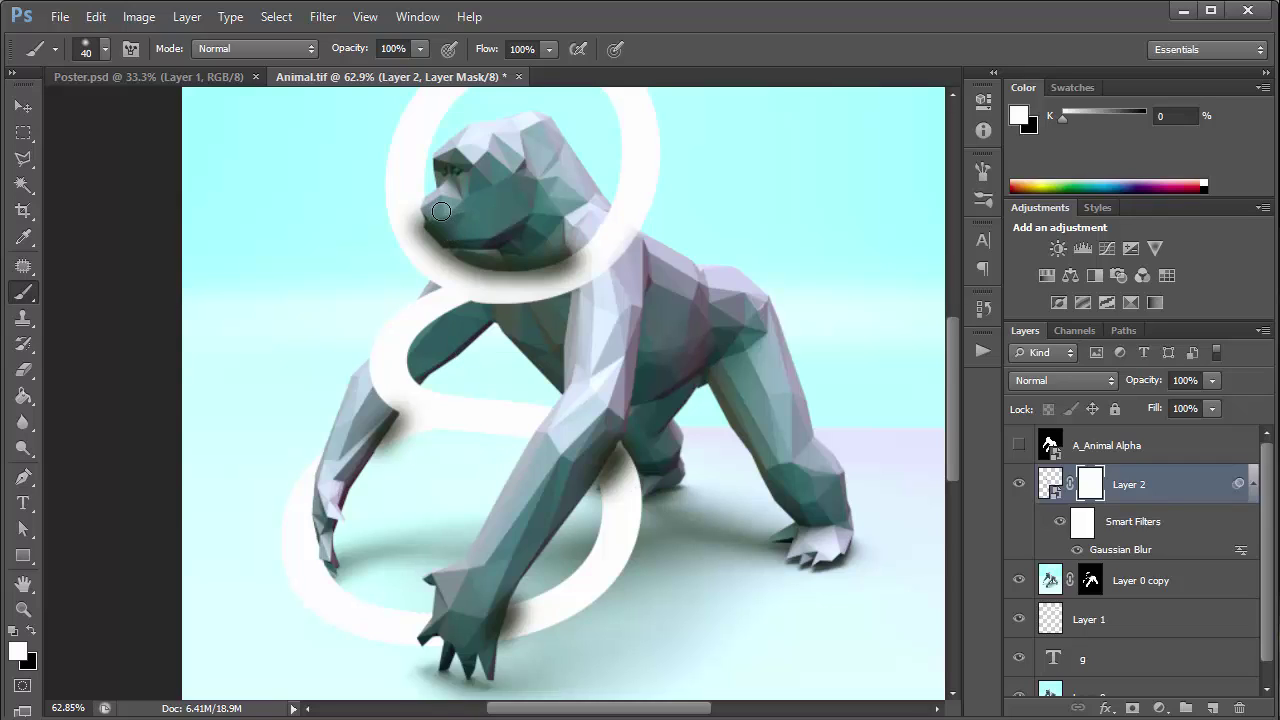
click(31, 632)
drag(488, 252, 550, 247)
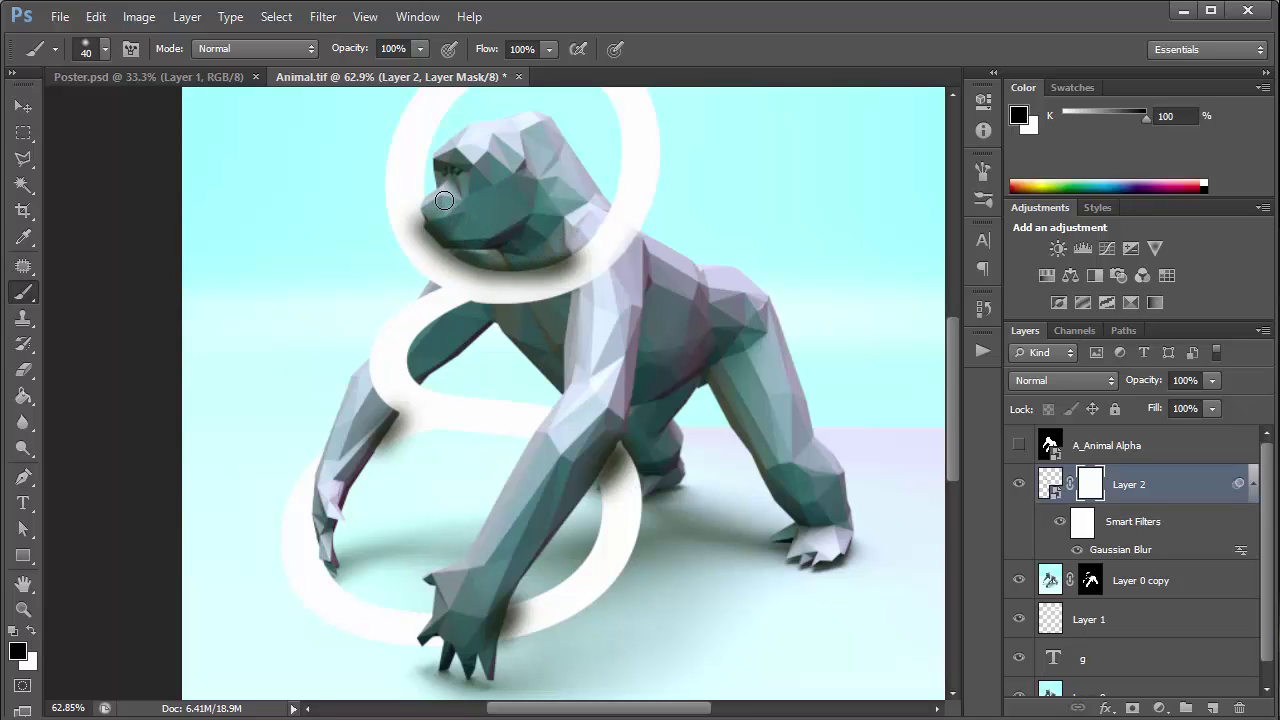
alt+scroll(502, 228, up, 5)
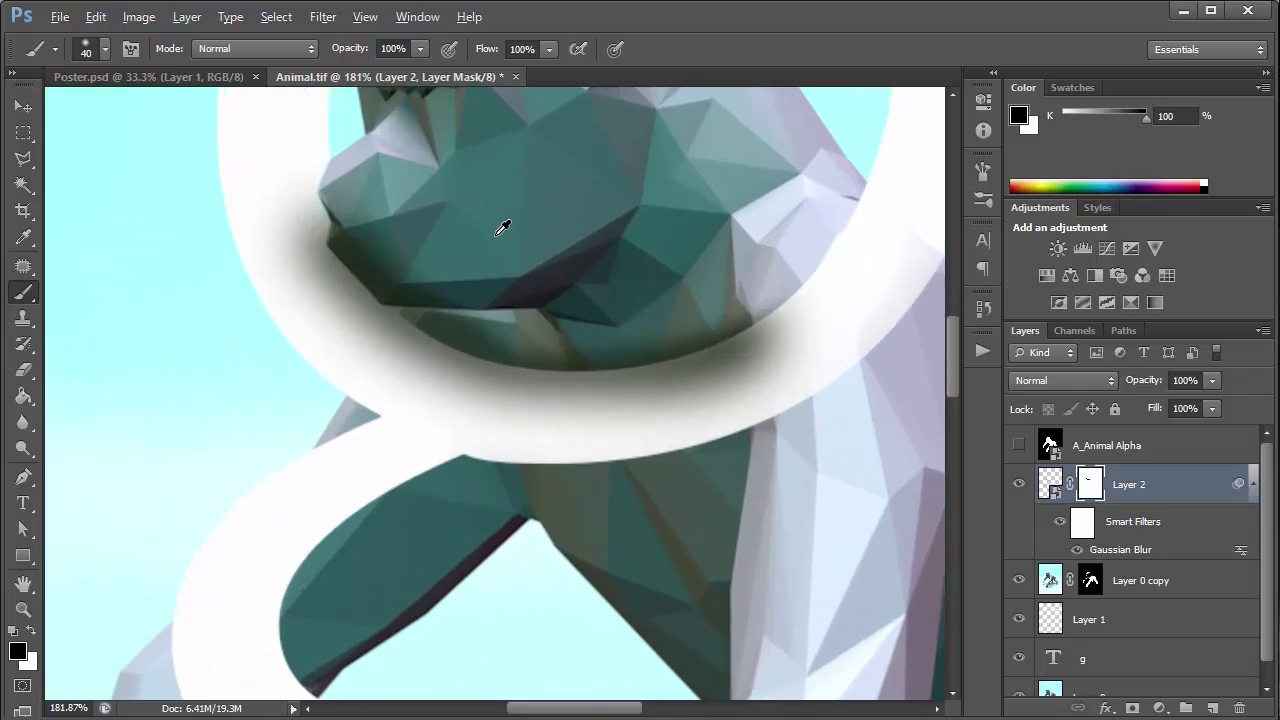
mouse_move(762, 287)
mouse_down()
mouse_move(757, 277)
mouse_move(655, 320)
mouse_move(448, 312)
mouse_move(462, 334)
mouse_move(430, 308)
mouse_up()
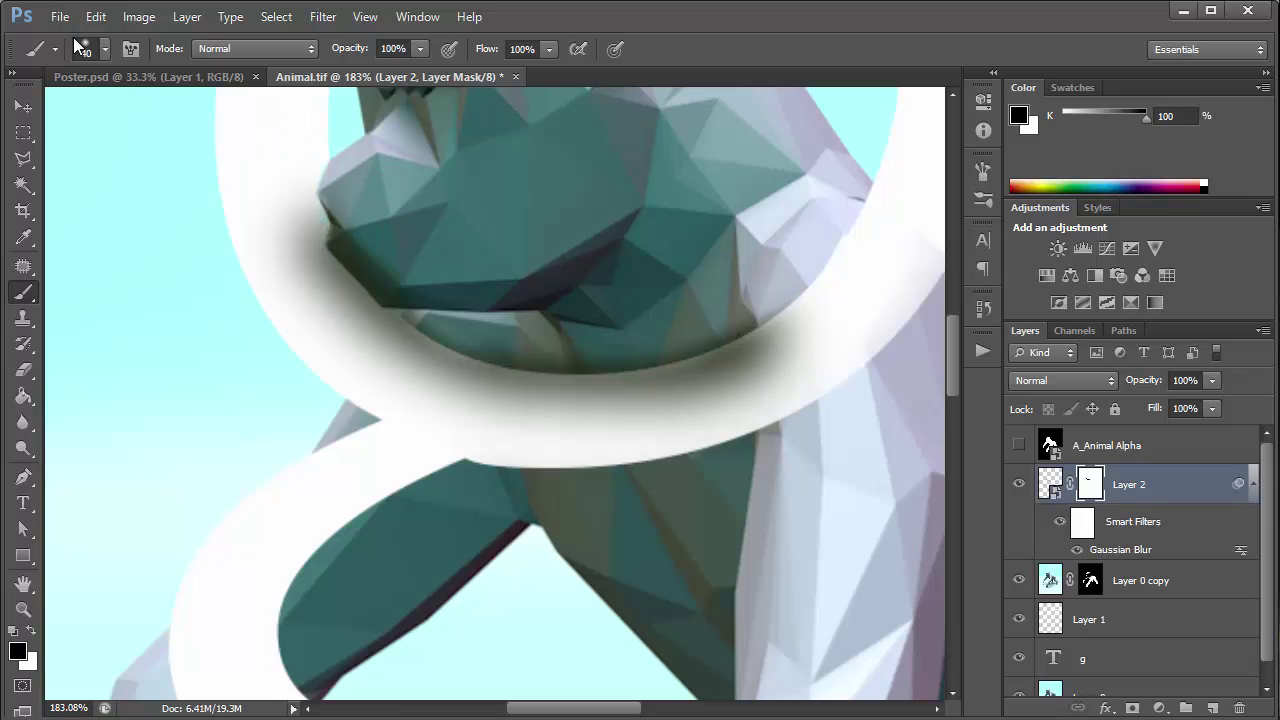
Set the 40 px brush to 100% hardness and mask out the remaining shadow along the muzzle and jaw
click(103, 55)
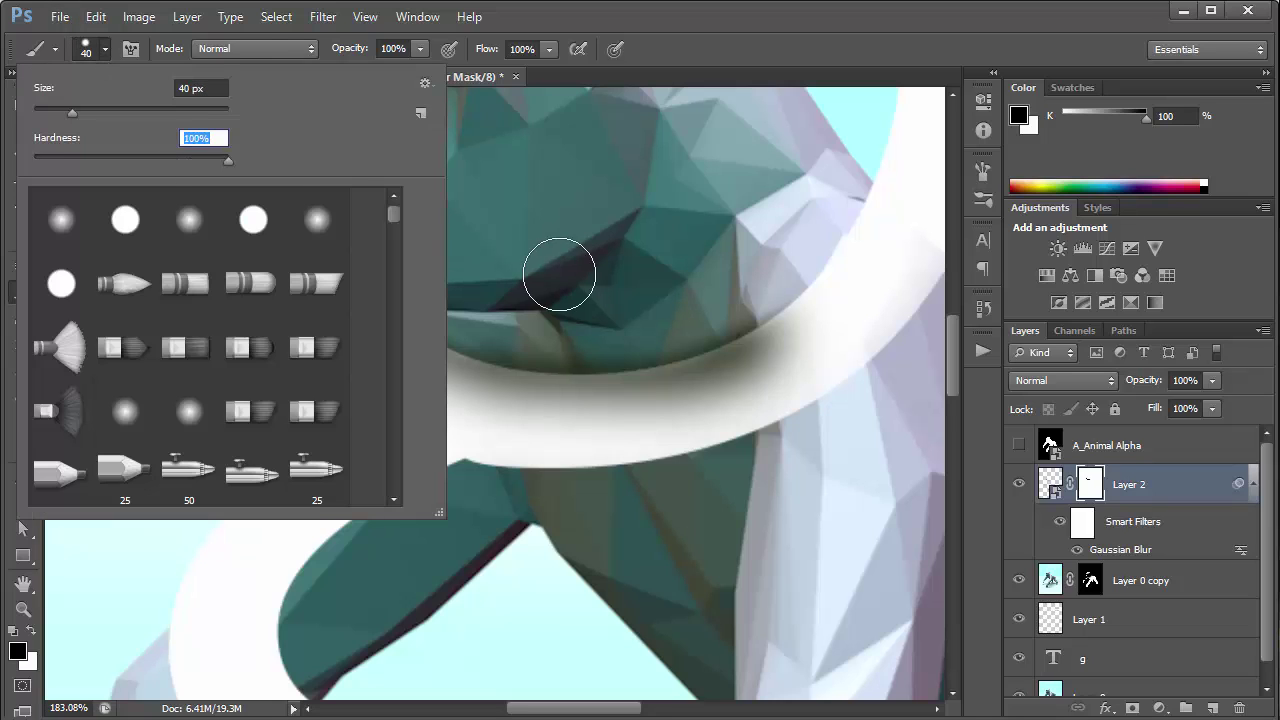
key(Return)
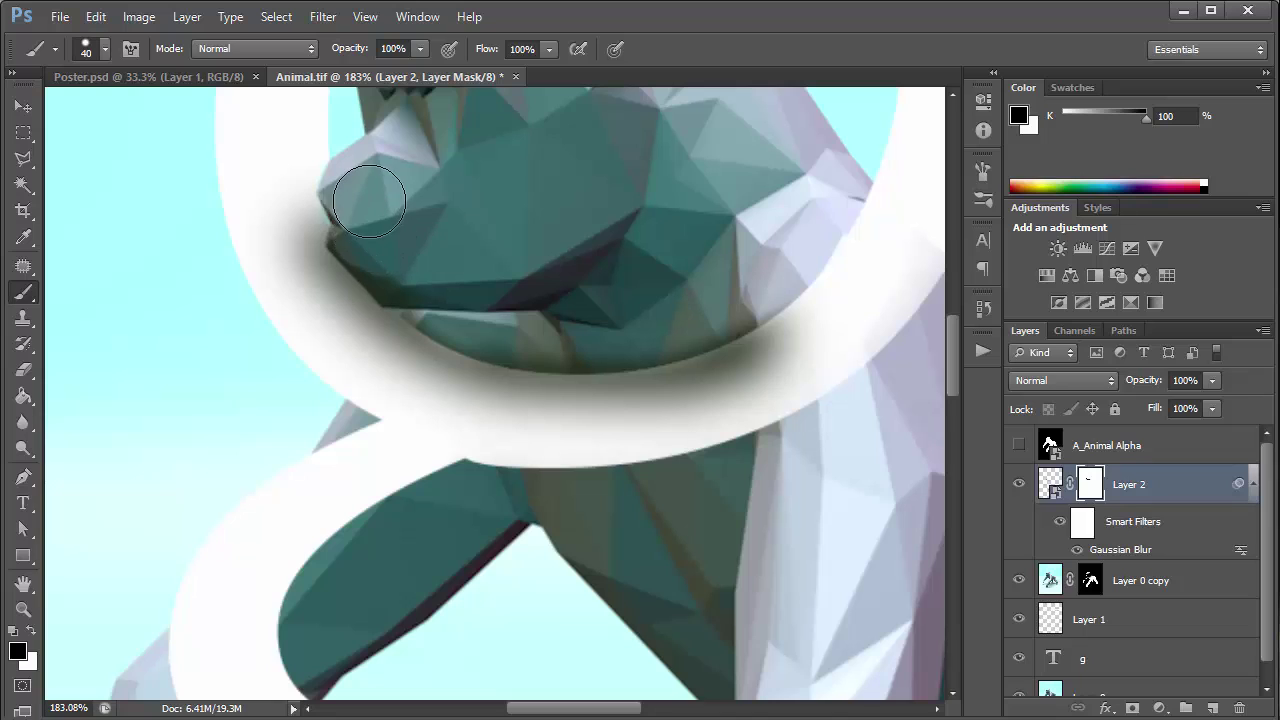
mouse_move(369, 201)
mouse_down()
mouse_move(337, 177)
mouse_move(349, 171)
mouse_move(392, 261)
mouse_move(417, 277)
mouse_move(349, 189)
mouse_move(374, 240)
mouse_move(414, 269)
mouse_up()
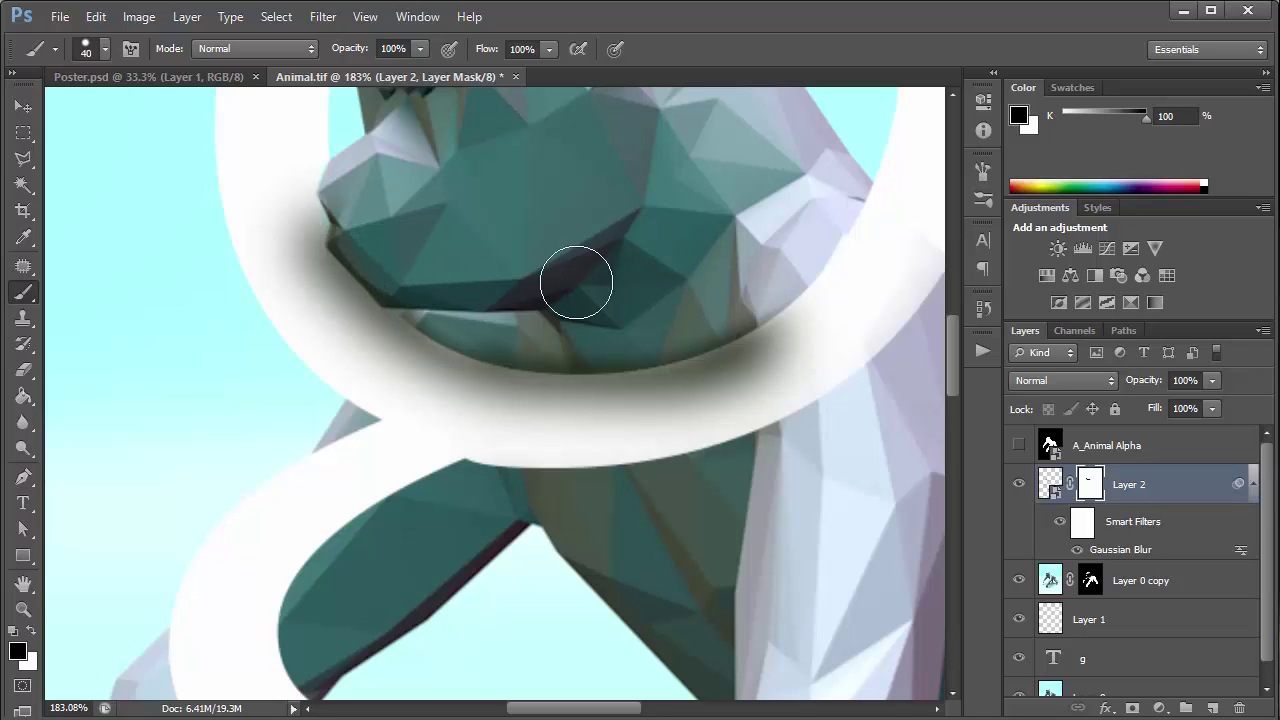
mouse_move(576, 283)
mouse_down()
mouse_move(426, 277)
mouse_move(499, 317)
mouse_move(657, 309)
mouse_move(754, 279)
mouse_move(594, 329)
mouse_move(532, 327)
mouse_move(429, 283)
mouse_move(525, 327)
mouse_move(569, 329)
mouse_move(548, 327)
mouse_up()
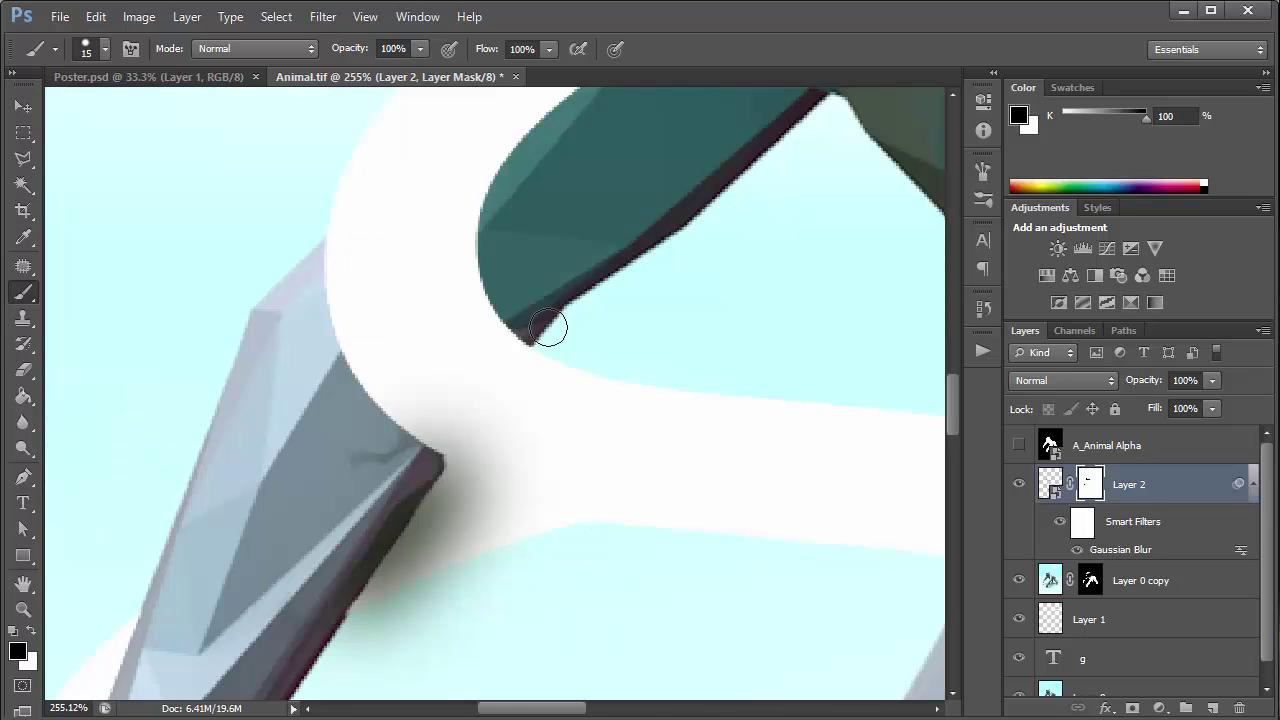
Paint black on Layer 2's mask with the 15 px brush to hide the shadow over the far arm, undoing stray strokes
mouse_move(388, 468)
mouse_down()
mouse_move(394, 446)
mouse_move(417, 461)
mouse_move(286, 631)
mouse_move(300, 648)
mouse_up()
drag(334, 604, 365, 545)
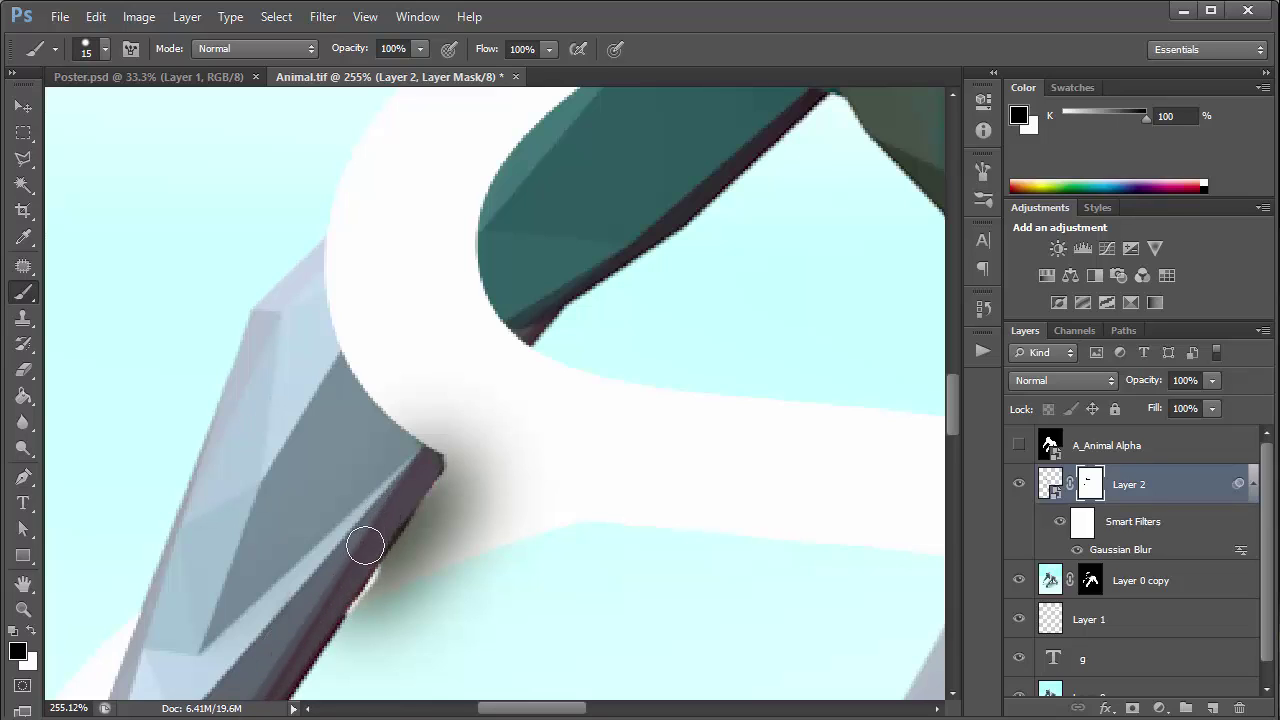
key(ctrl+z)
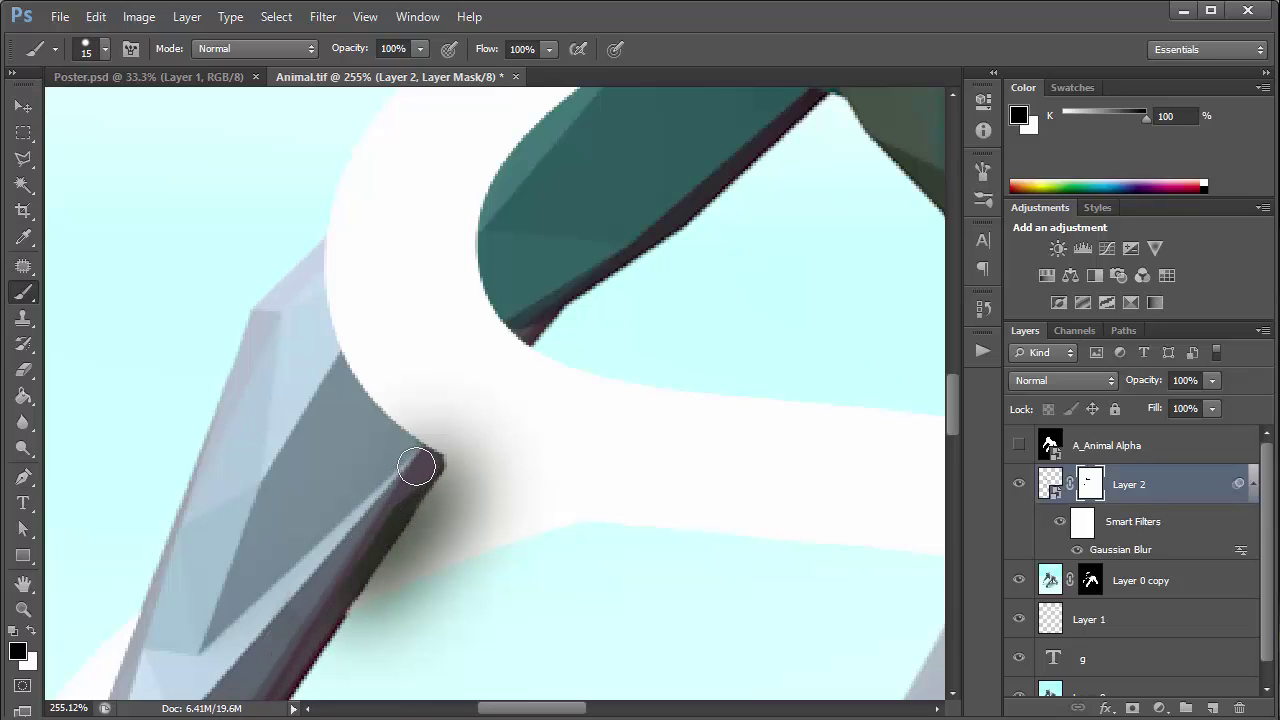
mouse_move(416, 480)
mouse_down()
mouse_move(304, 625)
mouse_move(396, 493)
mouse_up()
key(ctrl+z)
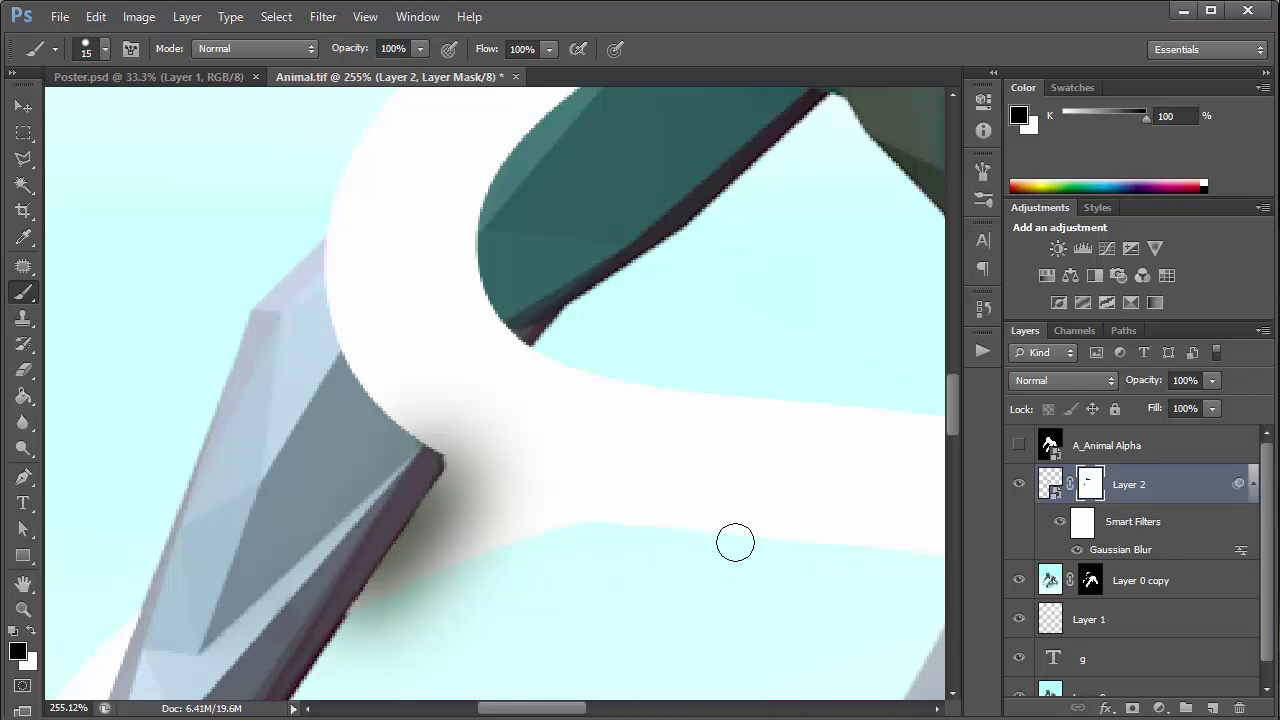
Mask out the shadow over the front wrist and hand on Layer 2 with black, using 15 px and 35 px brushes
drag(954, 395, 971, 482)
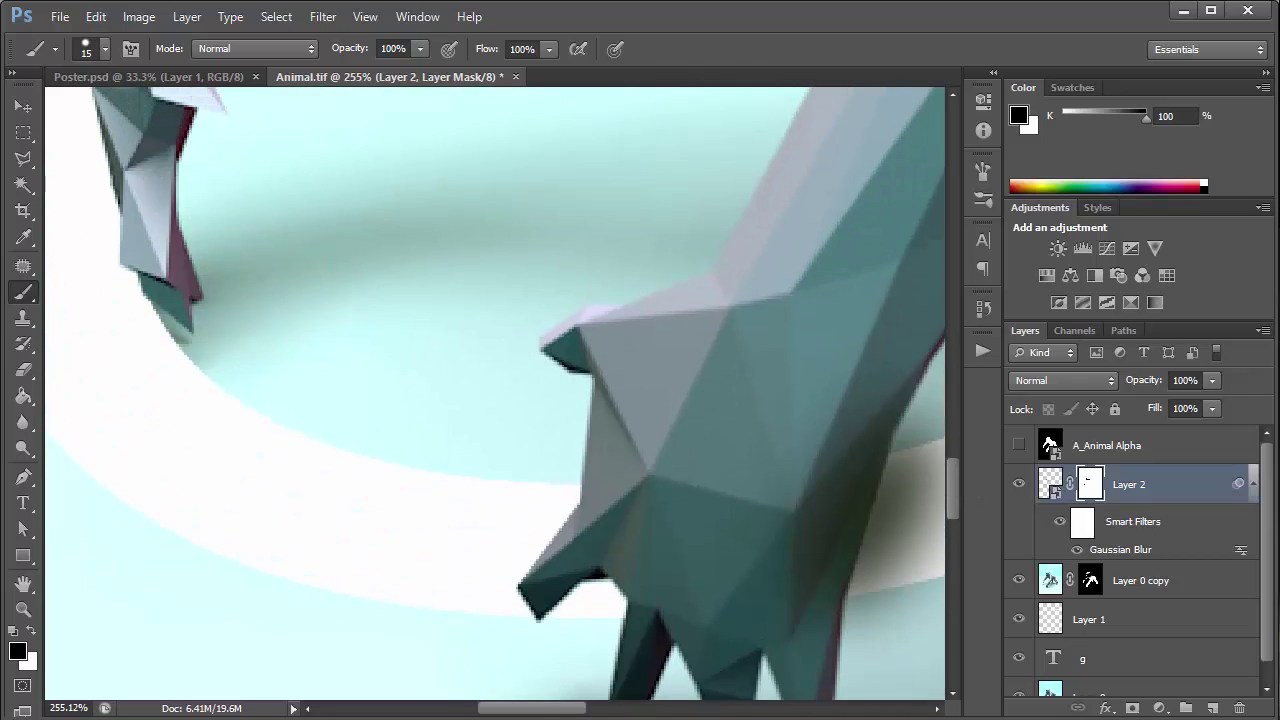
drag(540, 716, 593, 716)
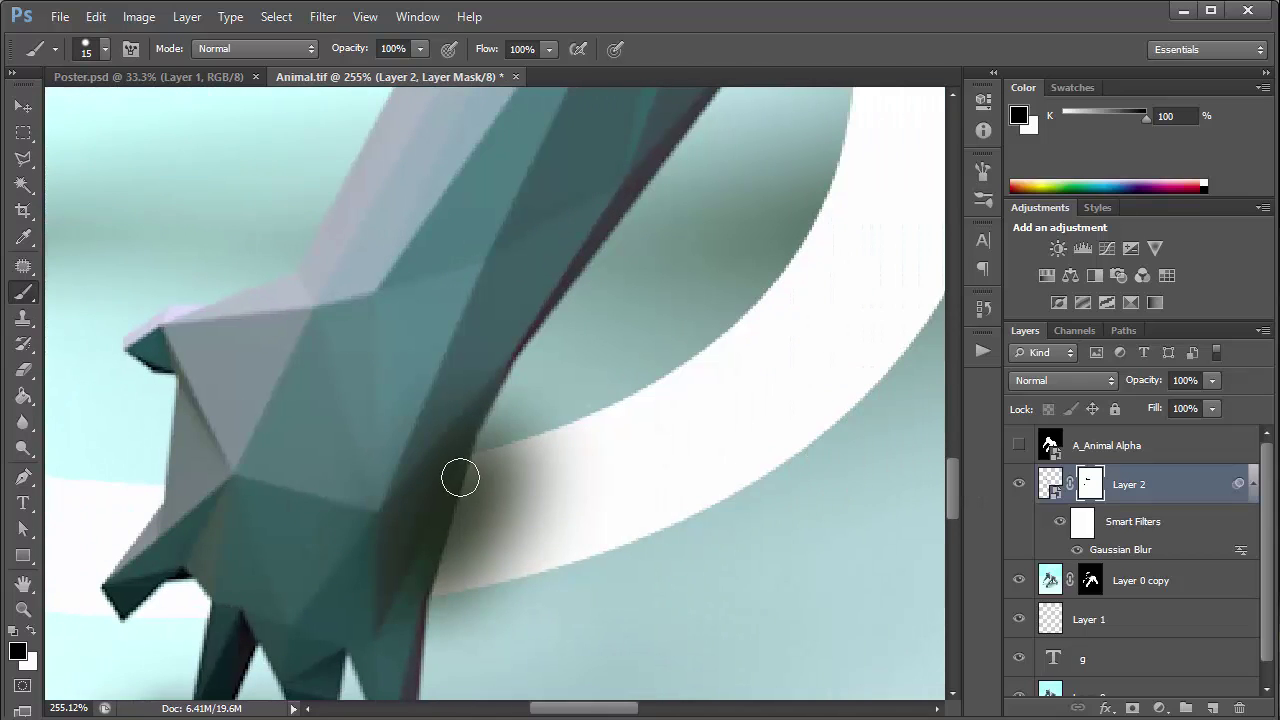
mouse_move(518, 346)
mouse_down()
mouse_move(452, 432)
mouse_move(534, 403)
mouse_move(431, 443)
mouse_move(466, 434)
mouse_up()
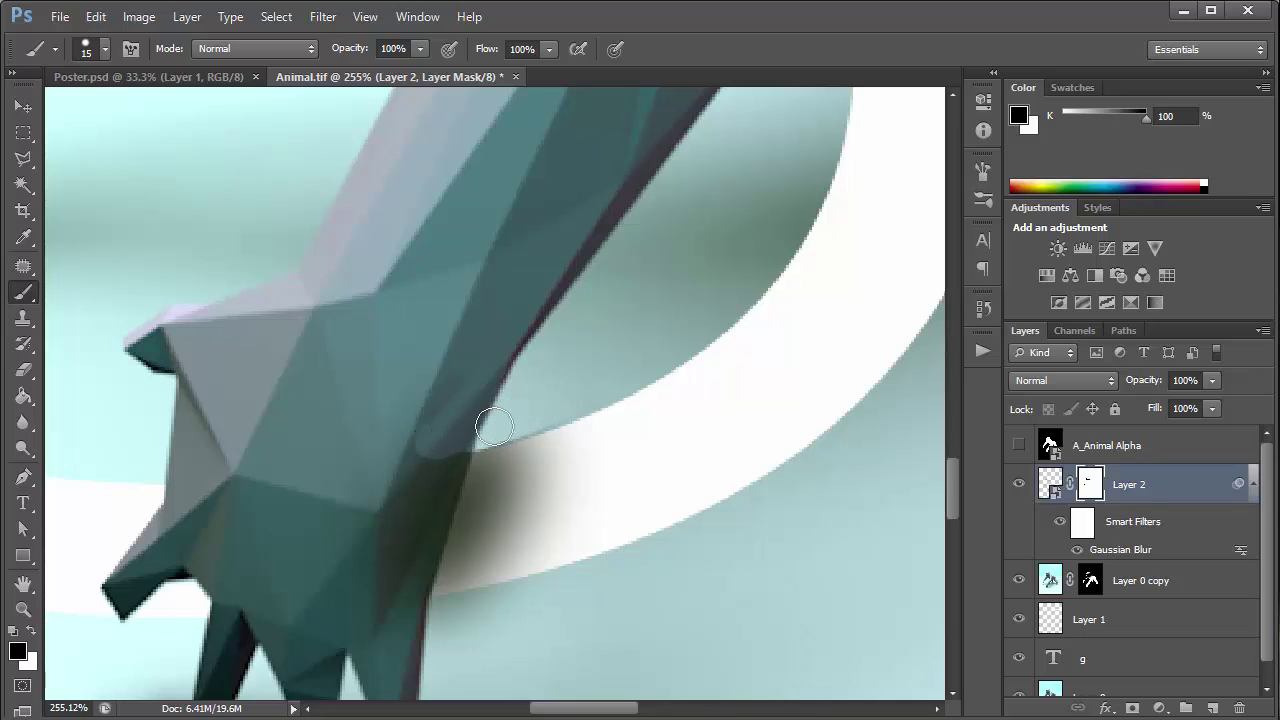
mouse_move(430, 470)
mouse_down()
mouse_move(437, 386)
mouse_move(419, 459)
mouse_up()
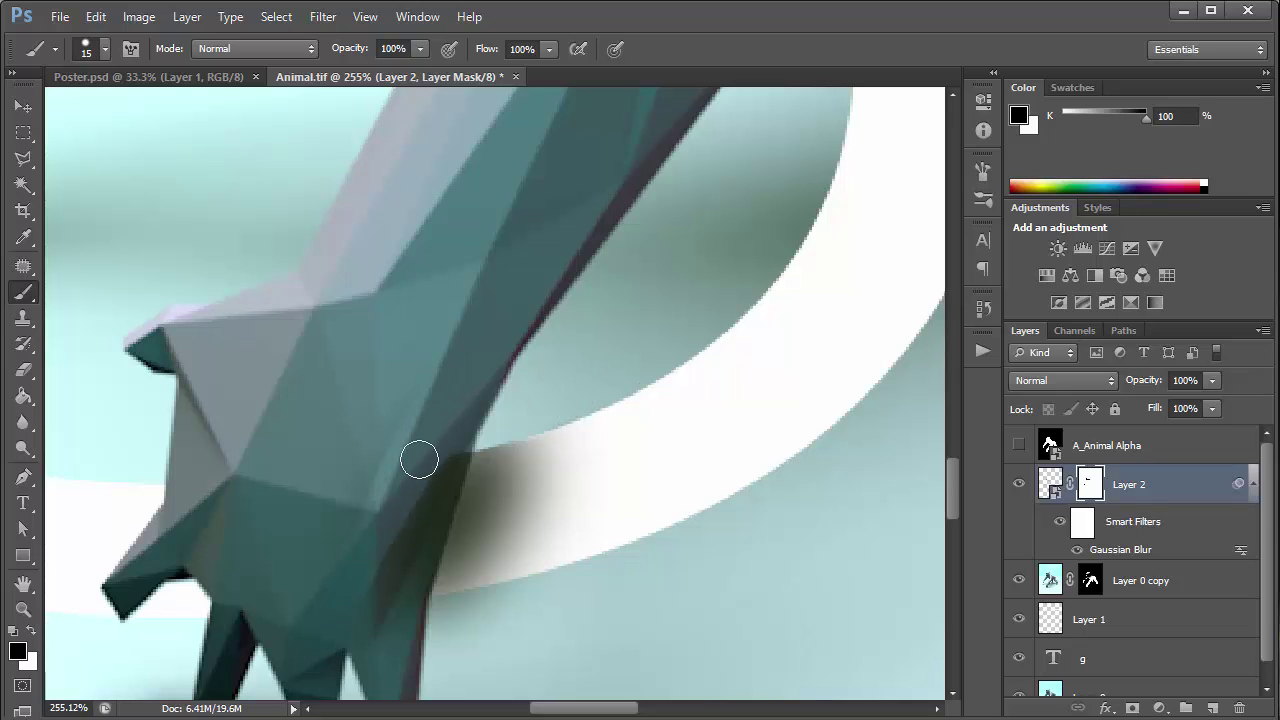
key(bracketright)
key(bracketright)
key(bracketright)
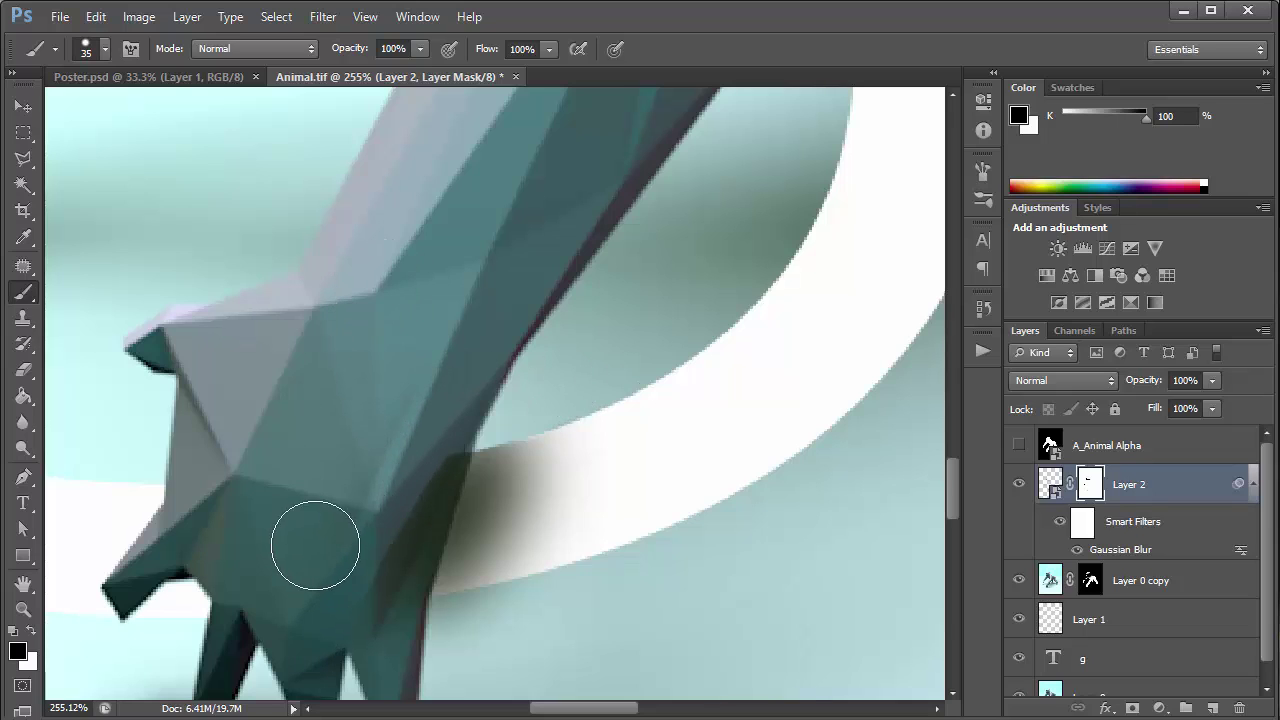
mouse_move(358, 483)
mouse_down()
mouse_move(380, 360)
mouse_move(375, 580)
mouse_move(395, 530)
mouse_move(377, 462)
mouse_move(420, 560)
mouse_move(372, 620)
mouse_move(370, 480)
mouse_move(425, 441)
mouse_move(435, 540)
mouse_move(395, 655)
mouse_move(379, 582)
mouse_move(395, 505)
mouse_move(410, 565)
mouse_move(385, 530)
mouse_move(413, 485)
mouse_move(400, 424)
mouse_move(420, 490)
mouse_move(375, 611)
mouse_move(423, 651)
mouse_move(491, 631)
mouse_move(457, 631)
mouse_move(616, 614)
mouse_move(469, 634)
mouse_move(666, 589)
mouse_move(513, 672)
mouse_up()
drag(553, 709, 568, 709)
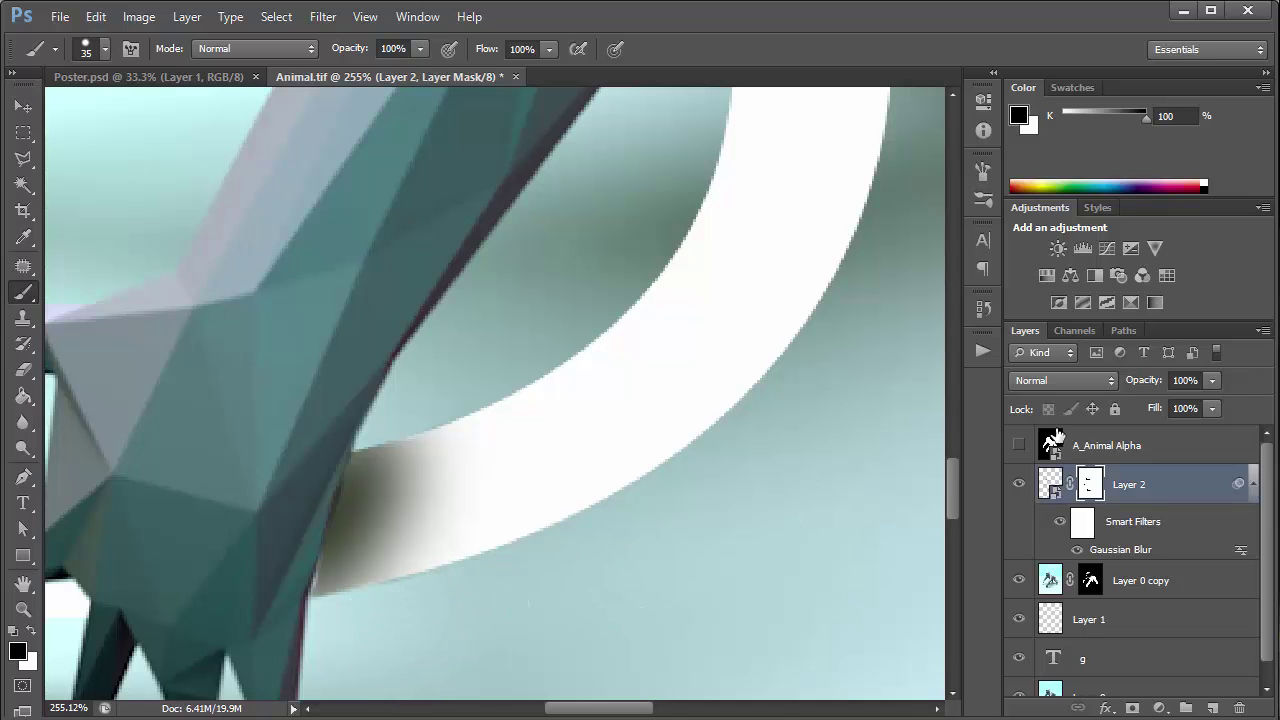
Paint black on Layer 2's mask with the 35 px brush to hide the shadow over the front forearm, elbow and adjacent thigh
drag(953, 466, 953, 400)
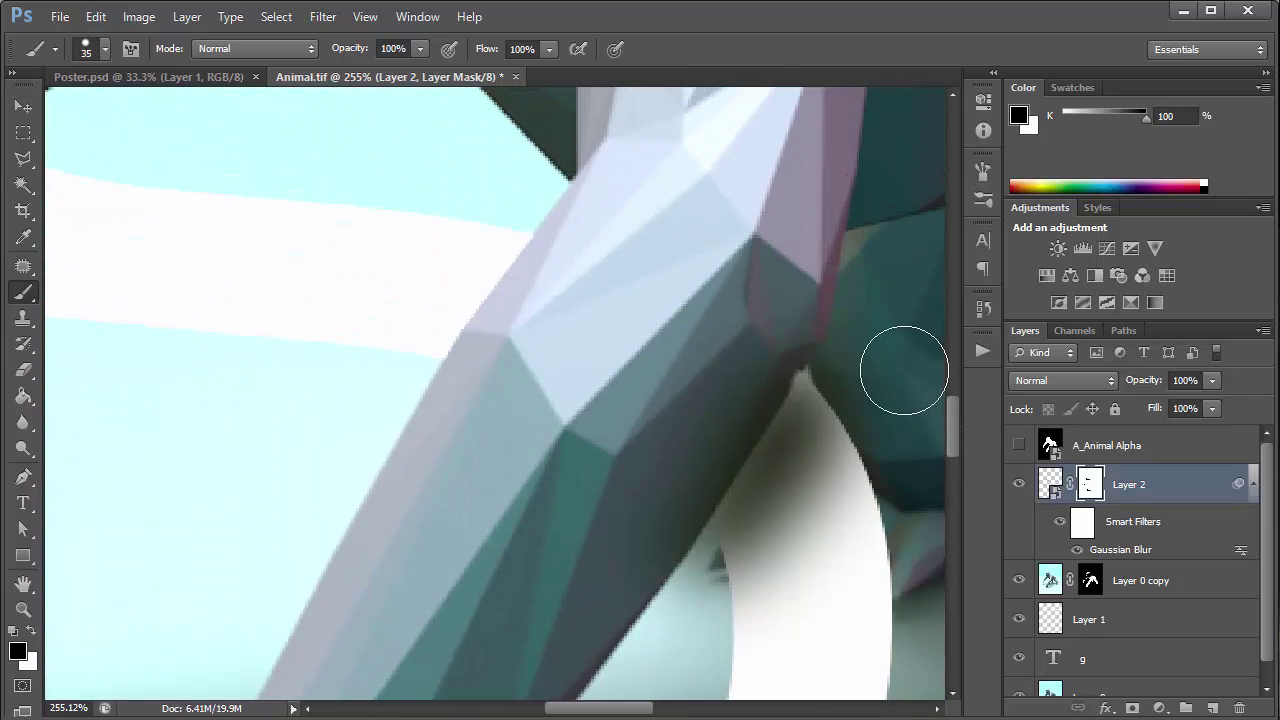
drag(798, 312, 586, 566)
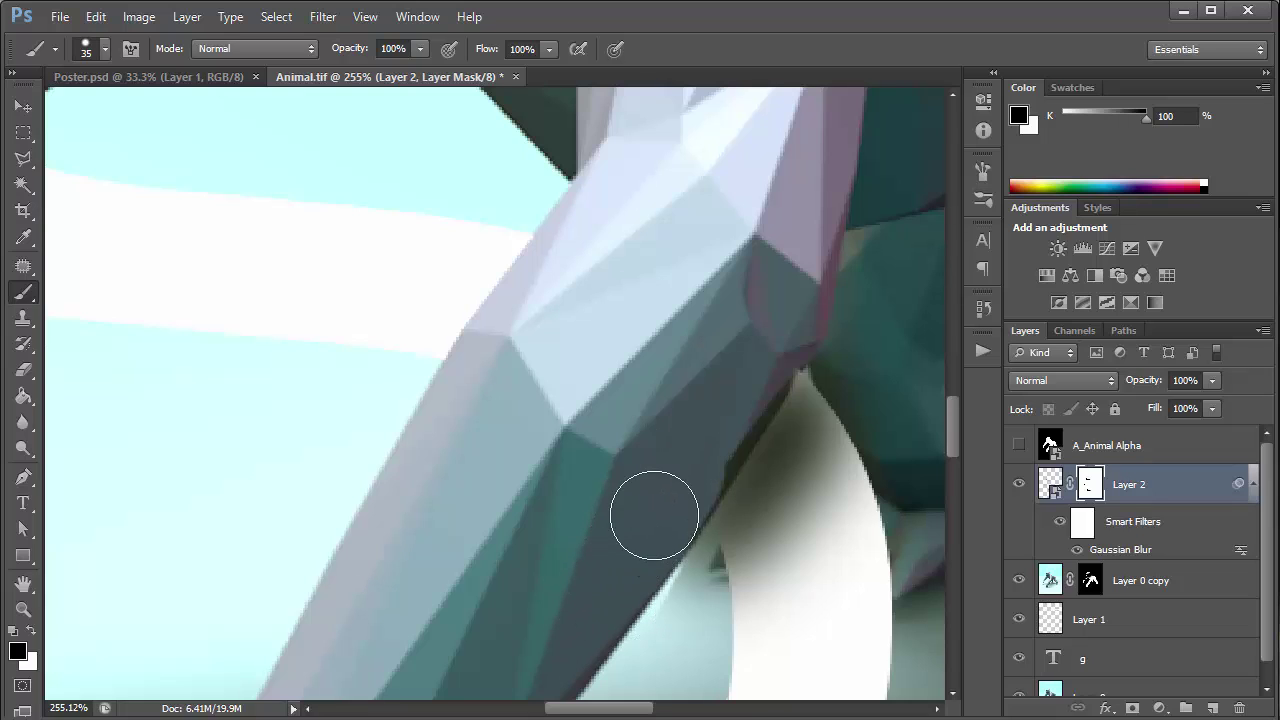
drag(720, 429, 746, 371)
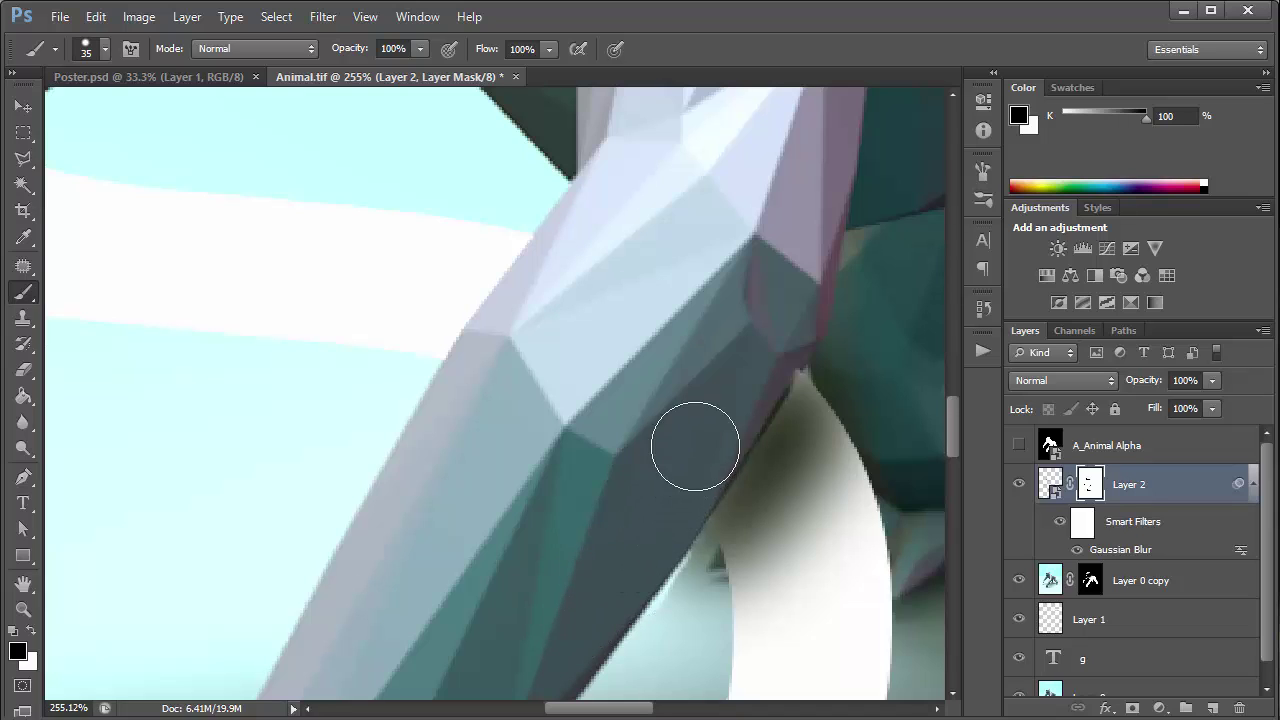
drag(803, 280, 888, 410)
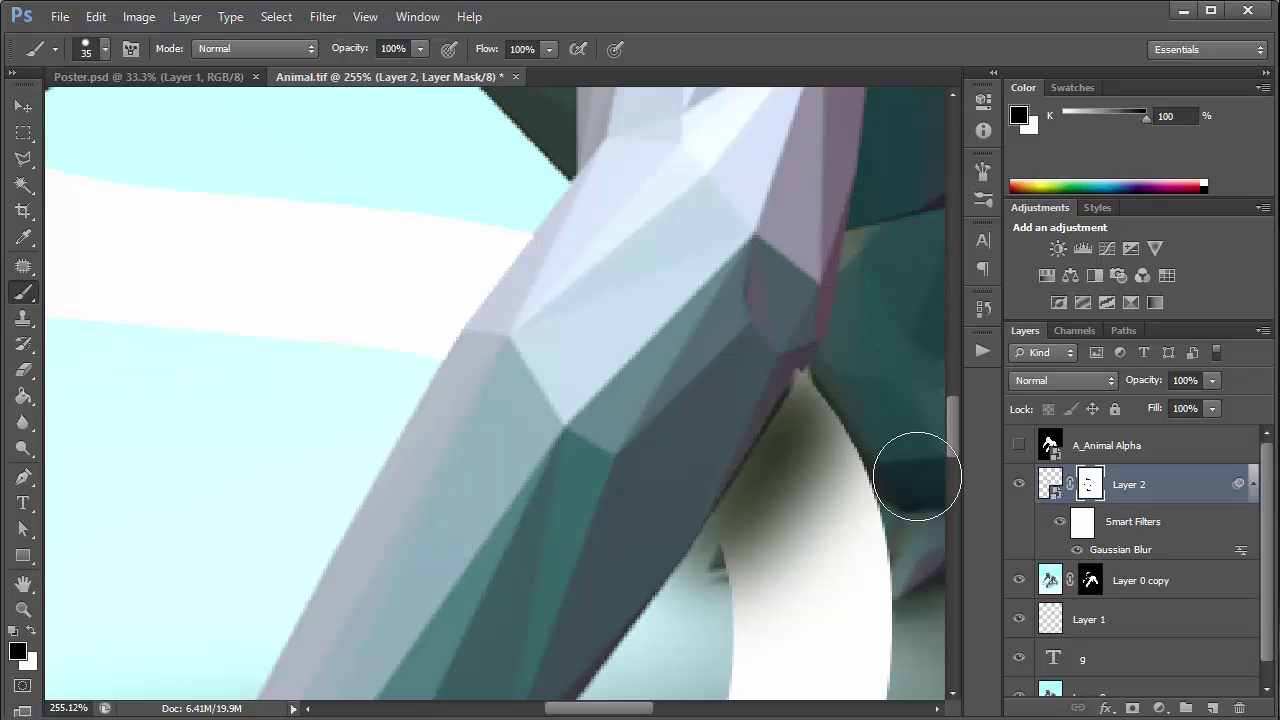
mouse_move(769, 541)
mouse_down()
mouse_move(651, 534)
mouse_move(666, 594)
mouse_move(674, 543)
mouse_move(664, 652)
mouse_up()
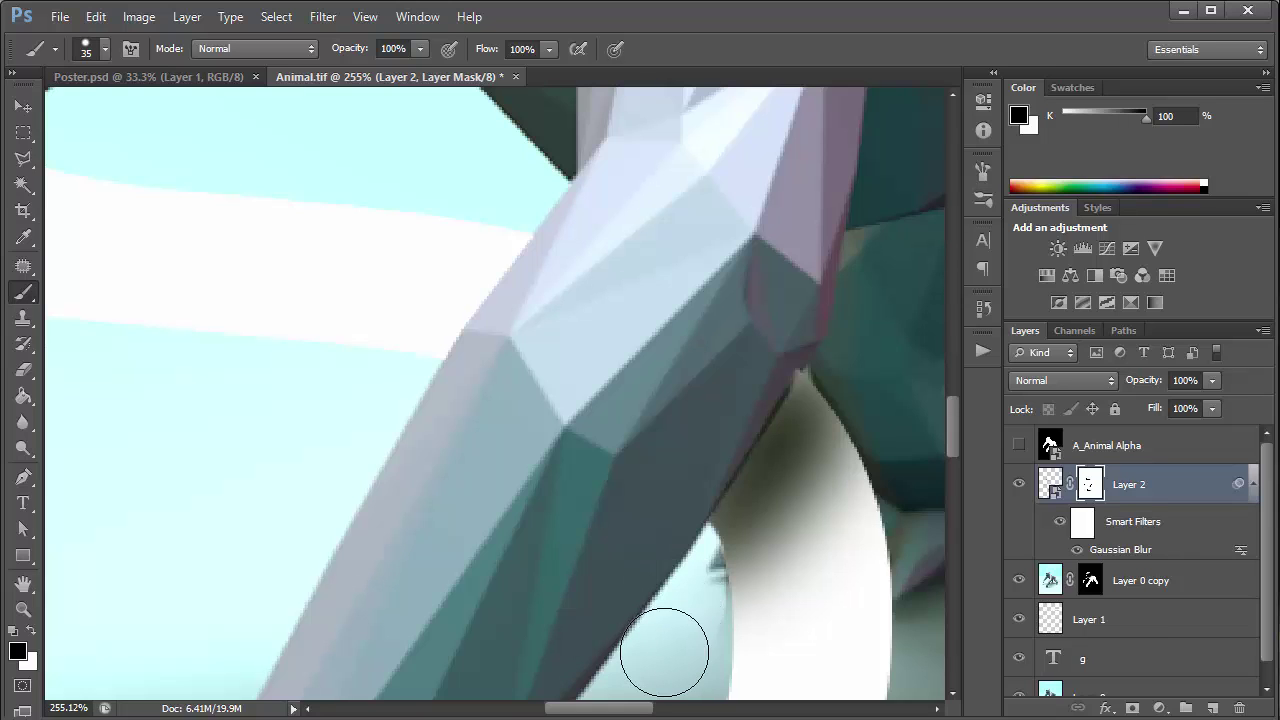
key(ctrl+0)
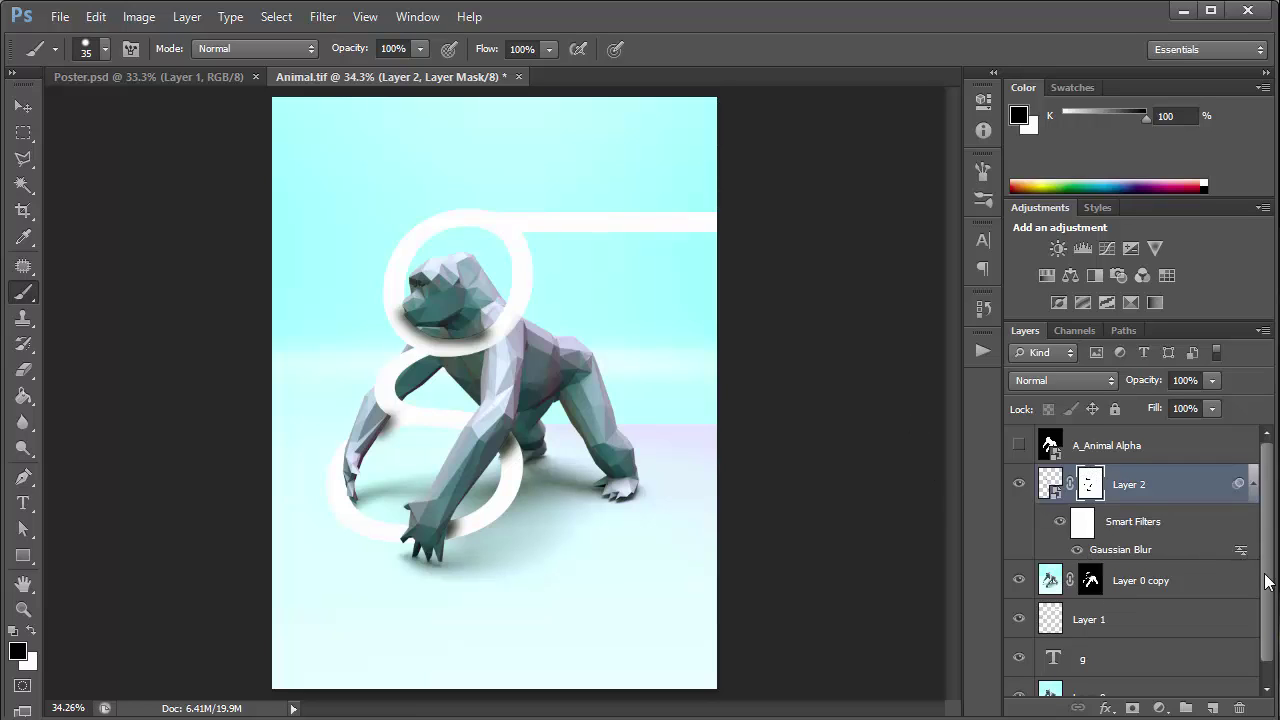
Load the letter g as a selection, invert it, and mask out the shadow outside the letter with brushes up to 60 px
scroll(1265, 582, down, 1)
ctrl+click(1055, 639)
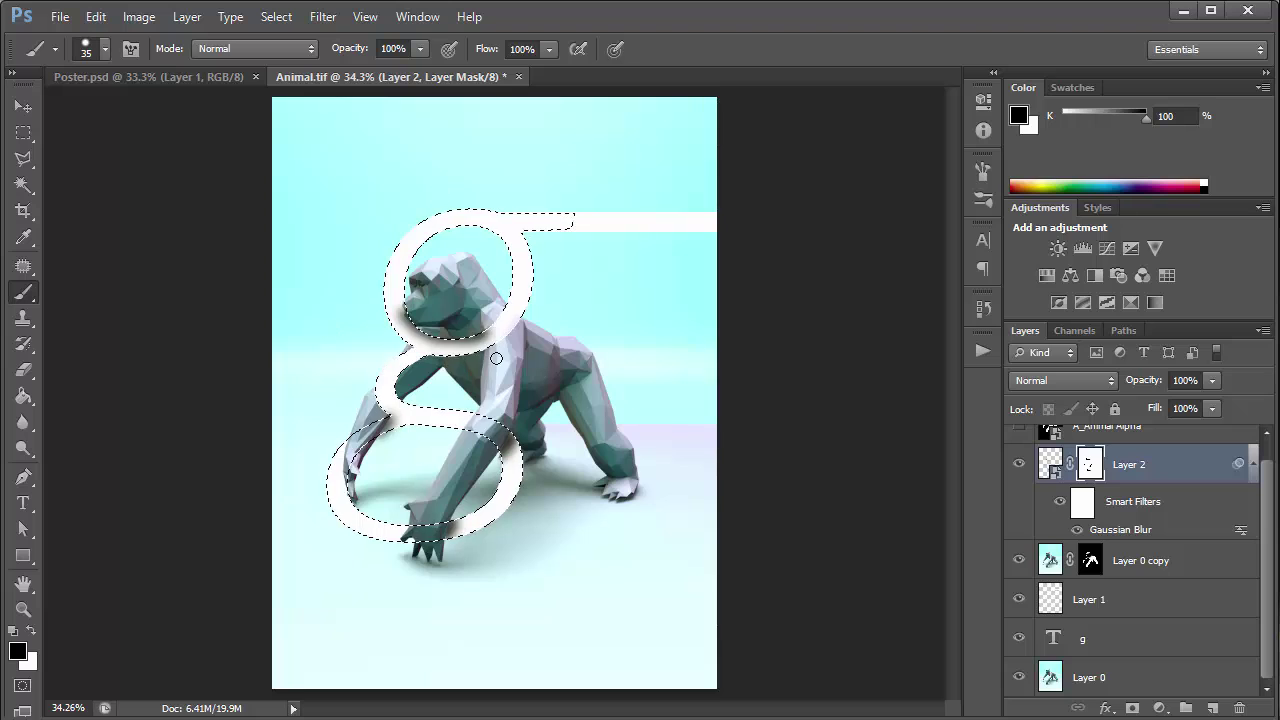
key(ctrl+shift+i)
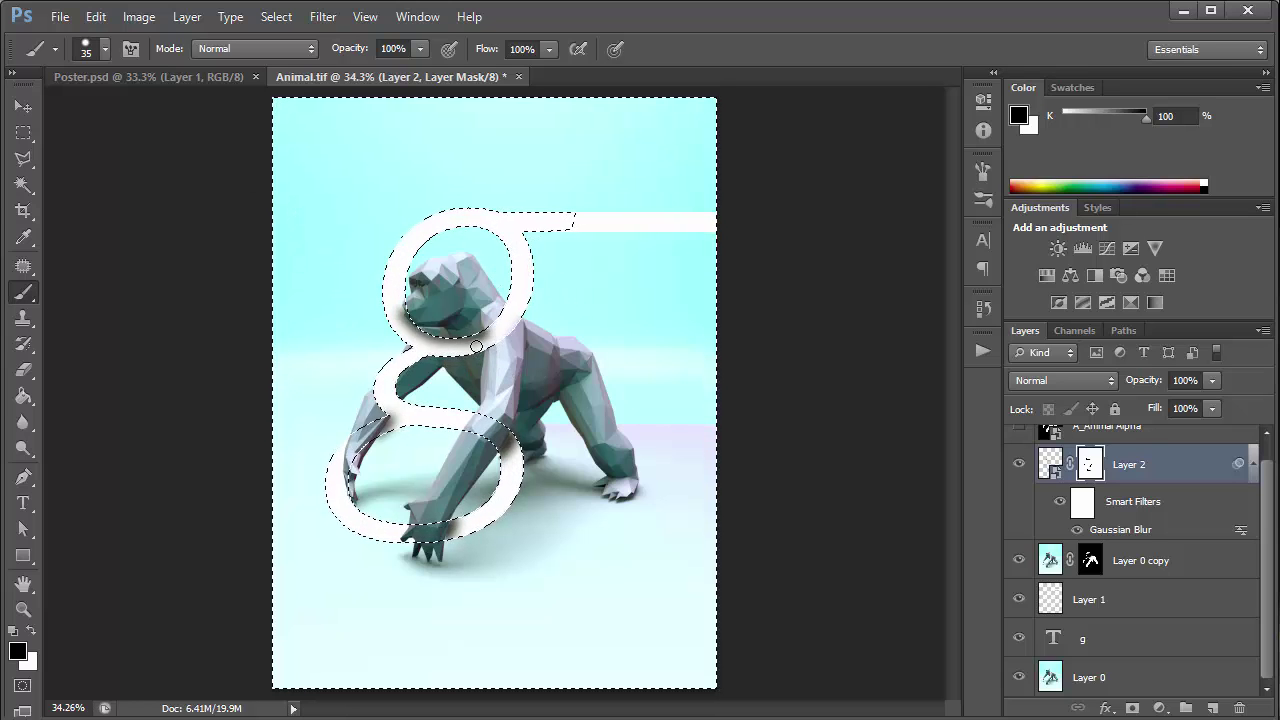
alt+scroll(450, 320, up, 3)
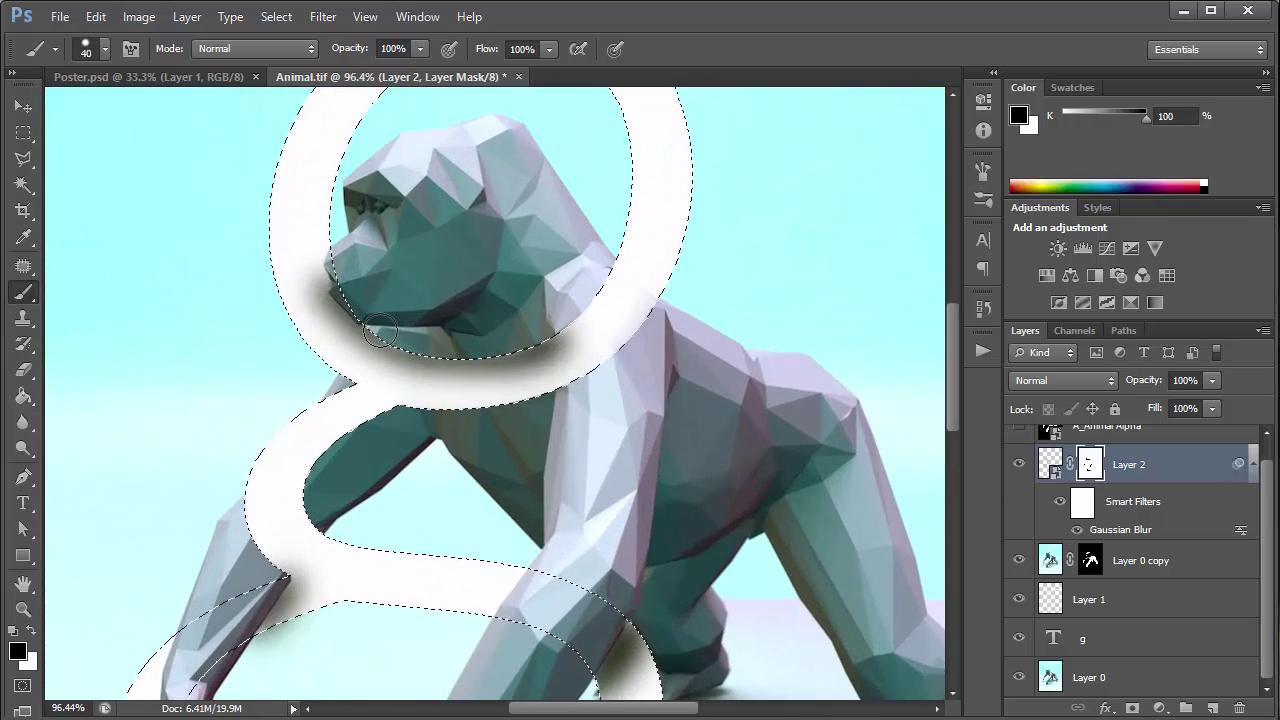
key(bracketright)
key(bracketright)
drag(949, 403, 958, 477)
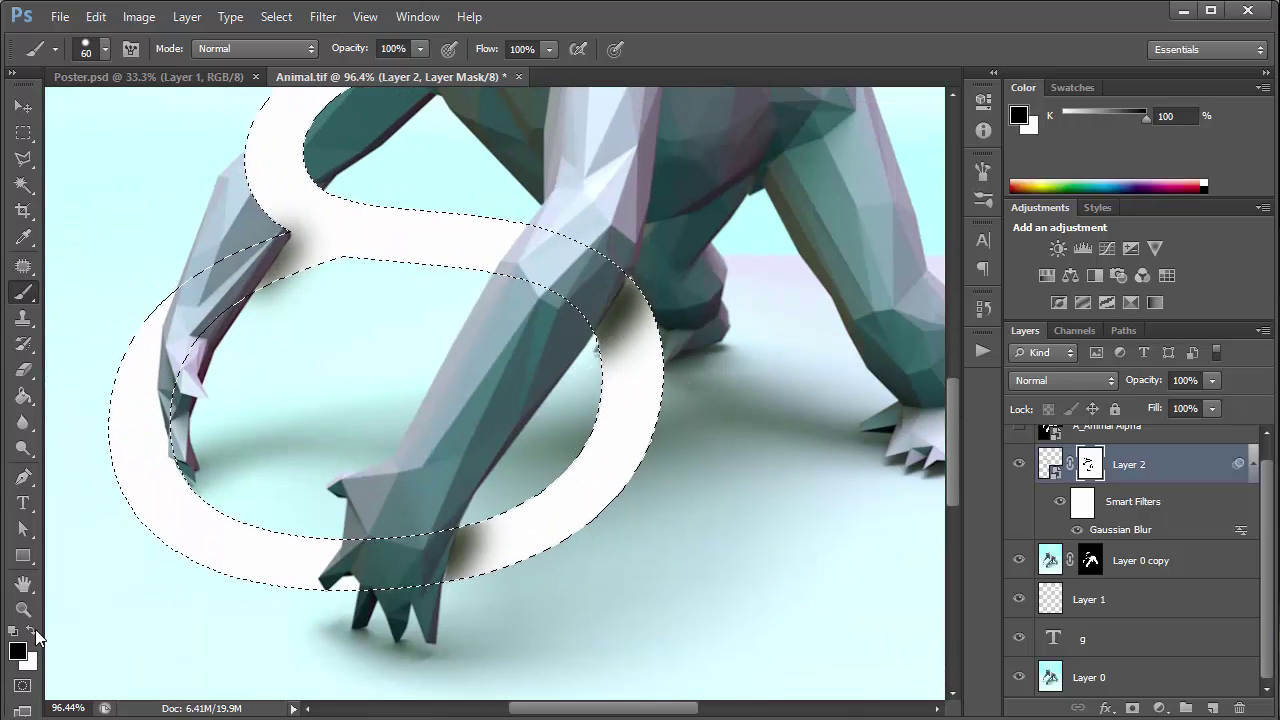
Restore black as the painting colour, undo the last stroke, finish masking the shadow outside the letter, and deselect
key(x)
mouse_move(607, 345)
mouse_down()
mouse_move(591, 423)
mouse_move(564, 322)
mouse_up()
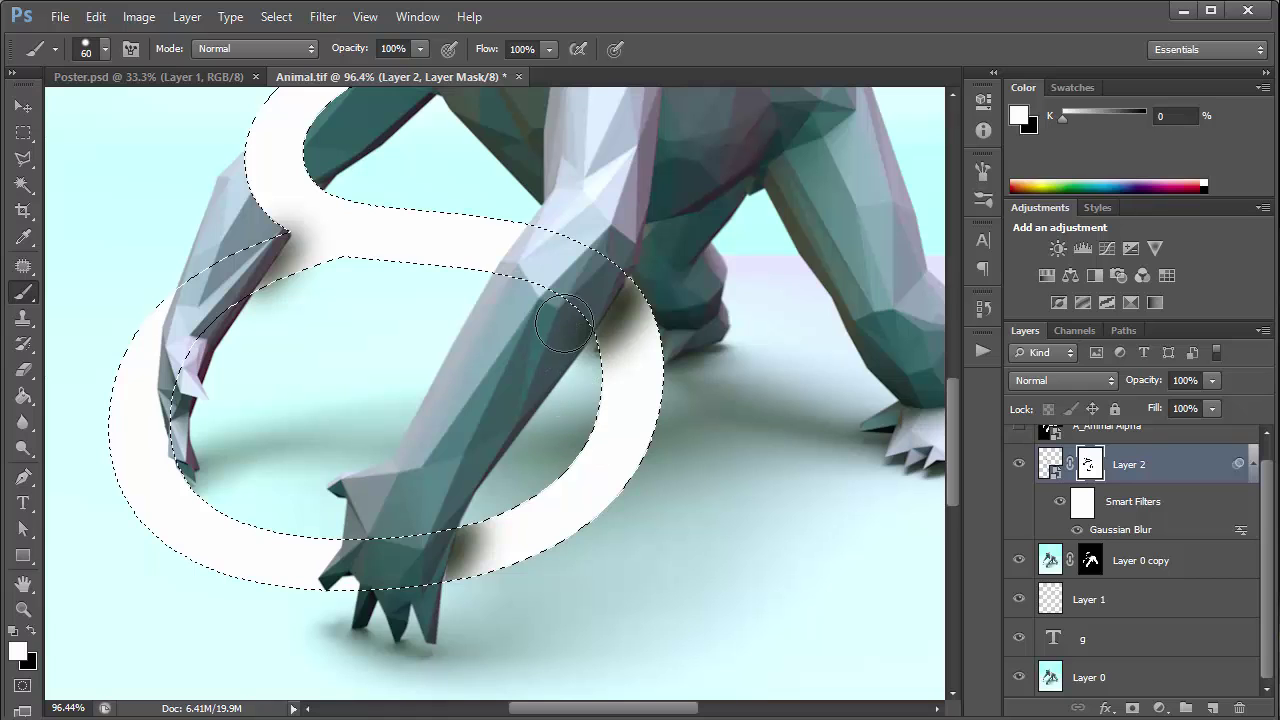
click(31, 631)
click(20, 647)
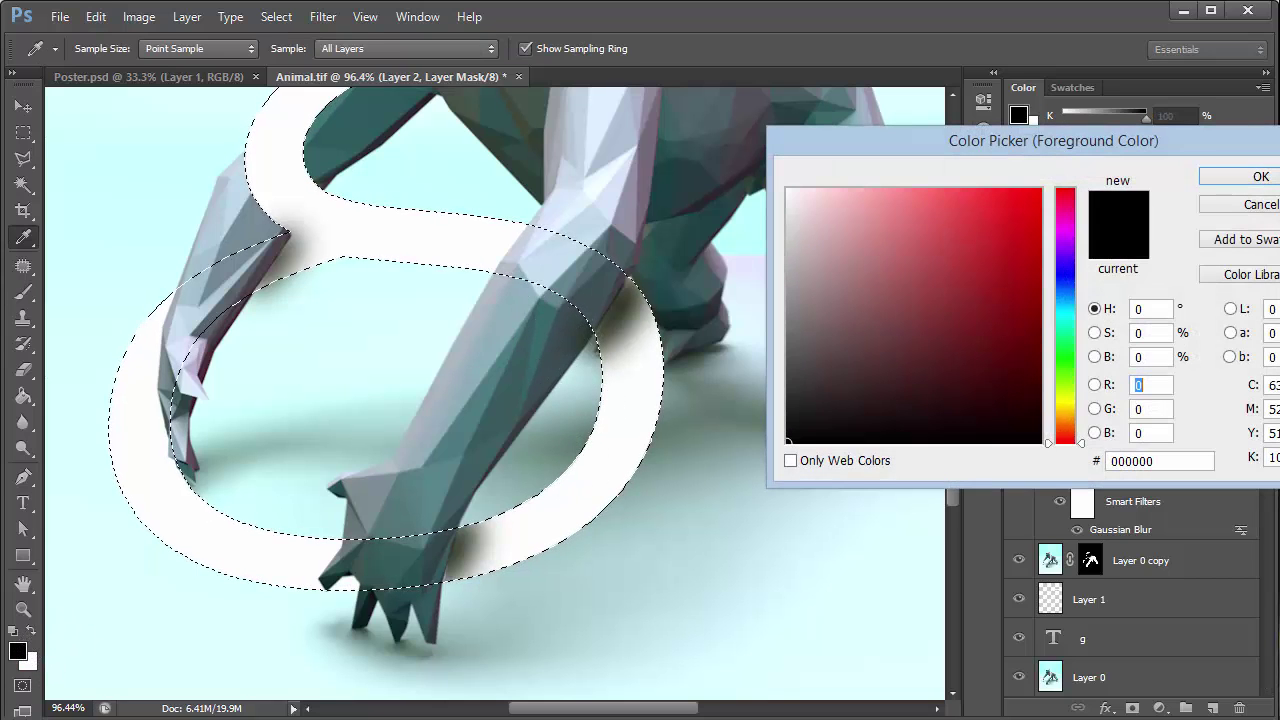
click(1260, 176)
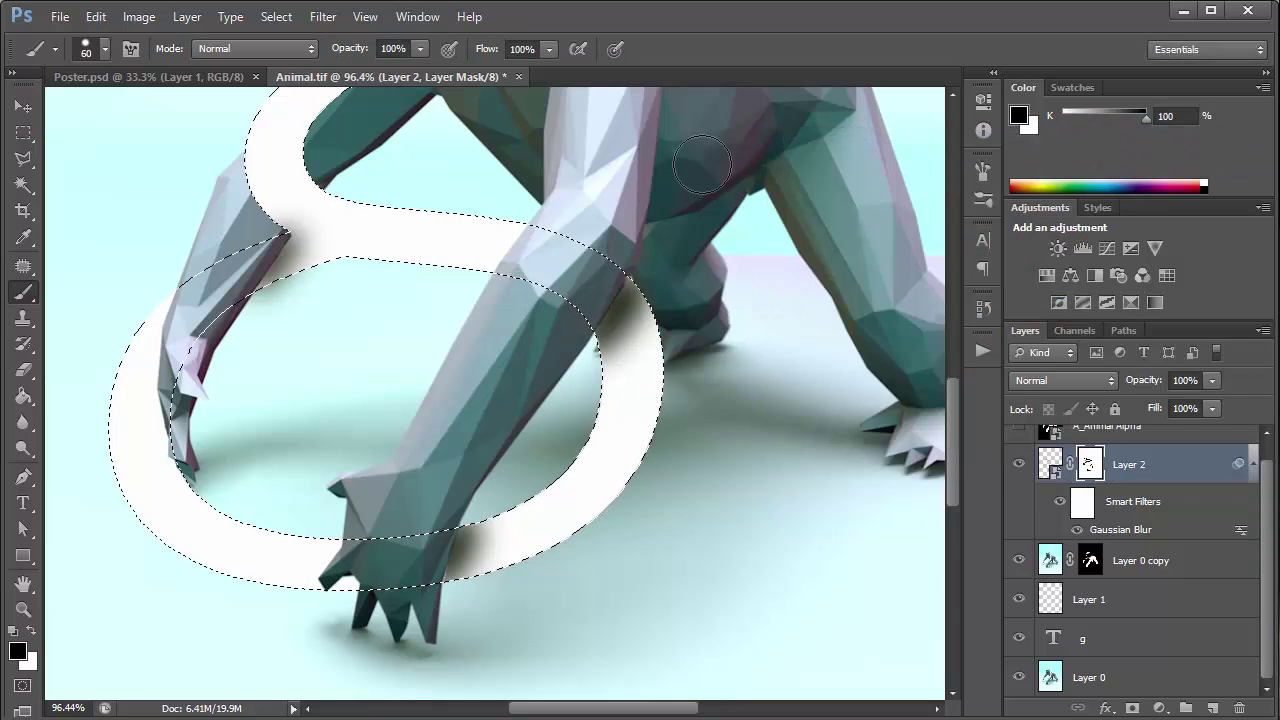
key(ctrl+z)
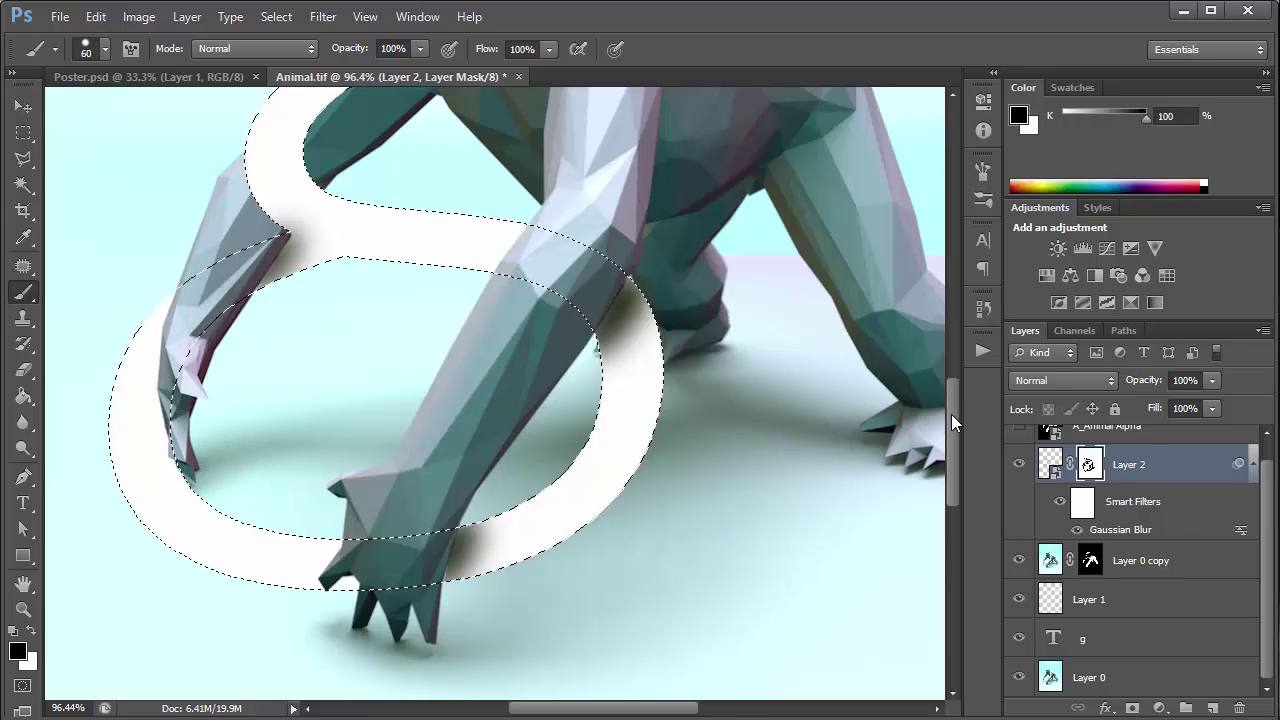
drag(951, 414, 947, 297)
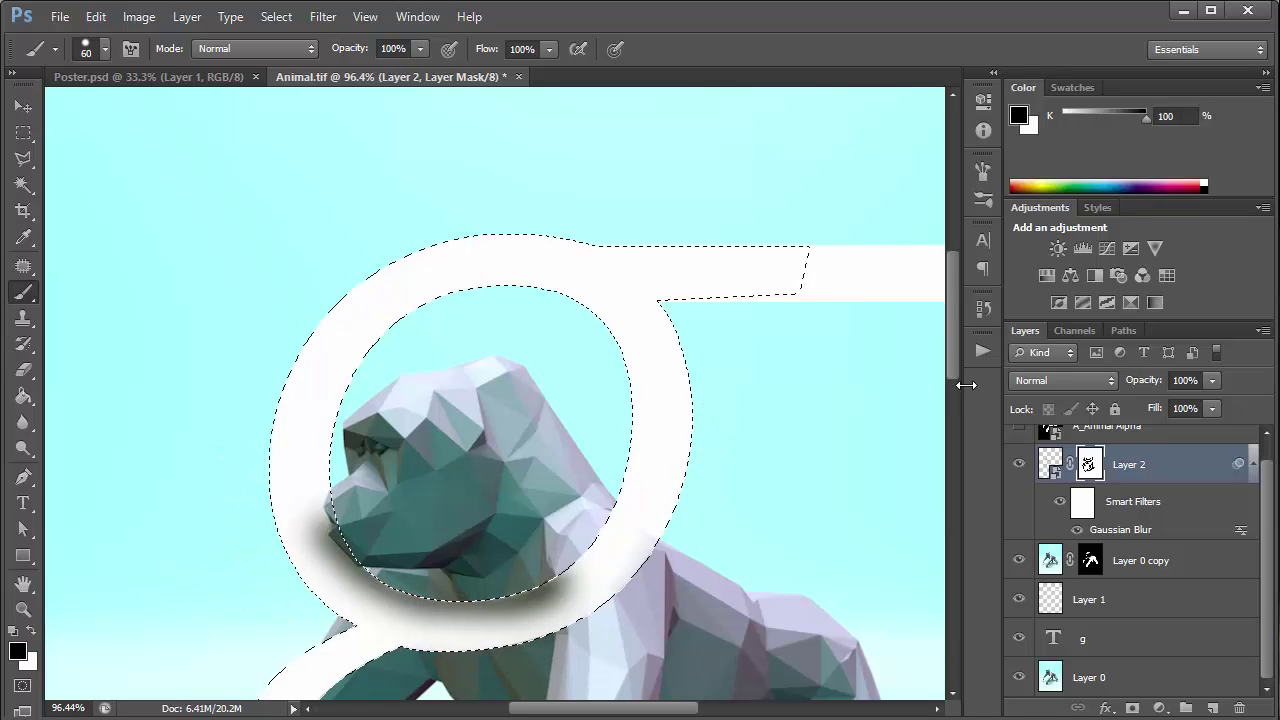
key(ctrl+d)
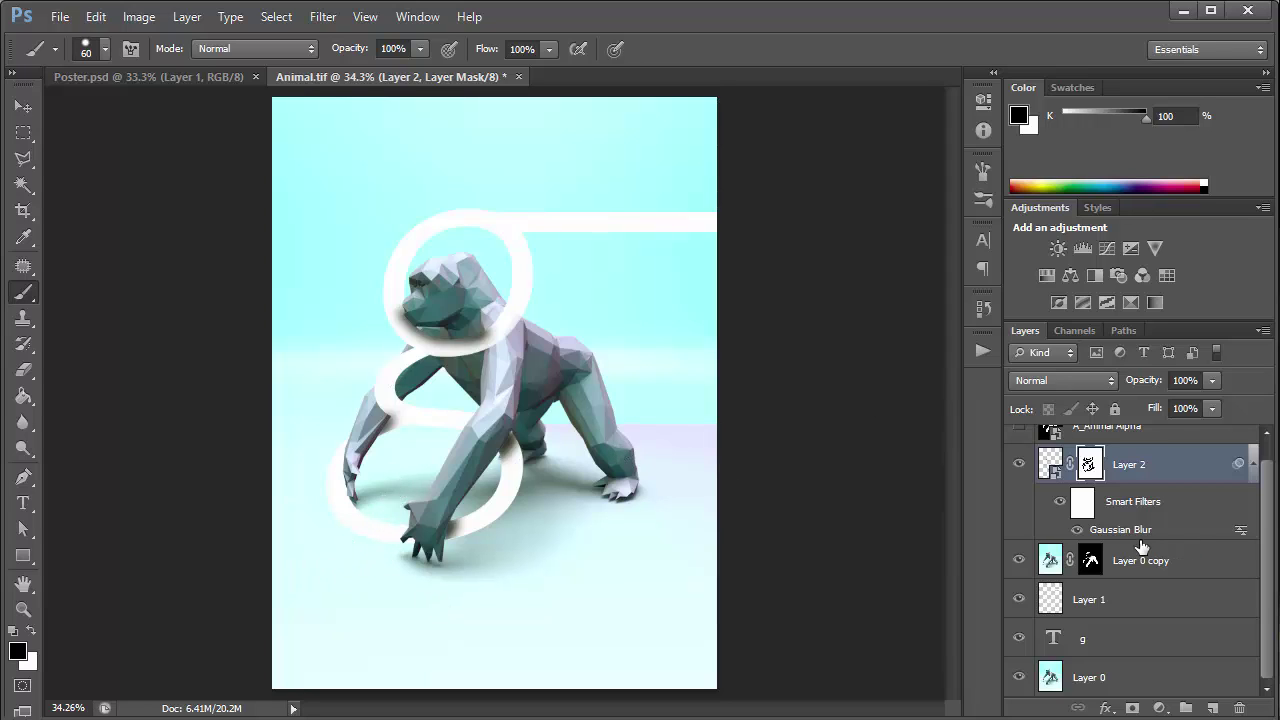
Set the radius of Layer 2's Gaussian Blur smart filter to 15 pixels, dismissing the filter's blending options
key(h)
double_click(1239, 532)
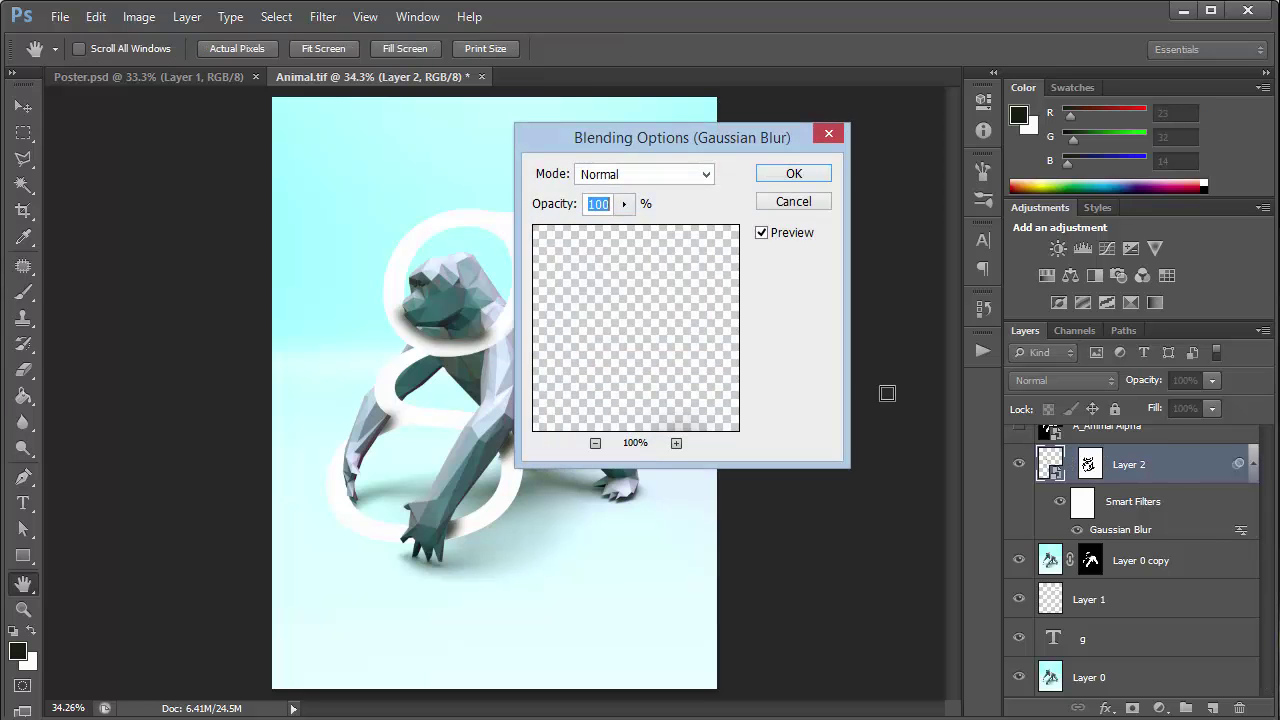
click(806, 208)
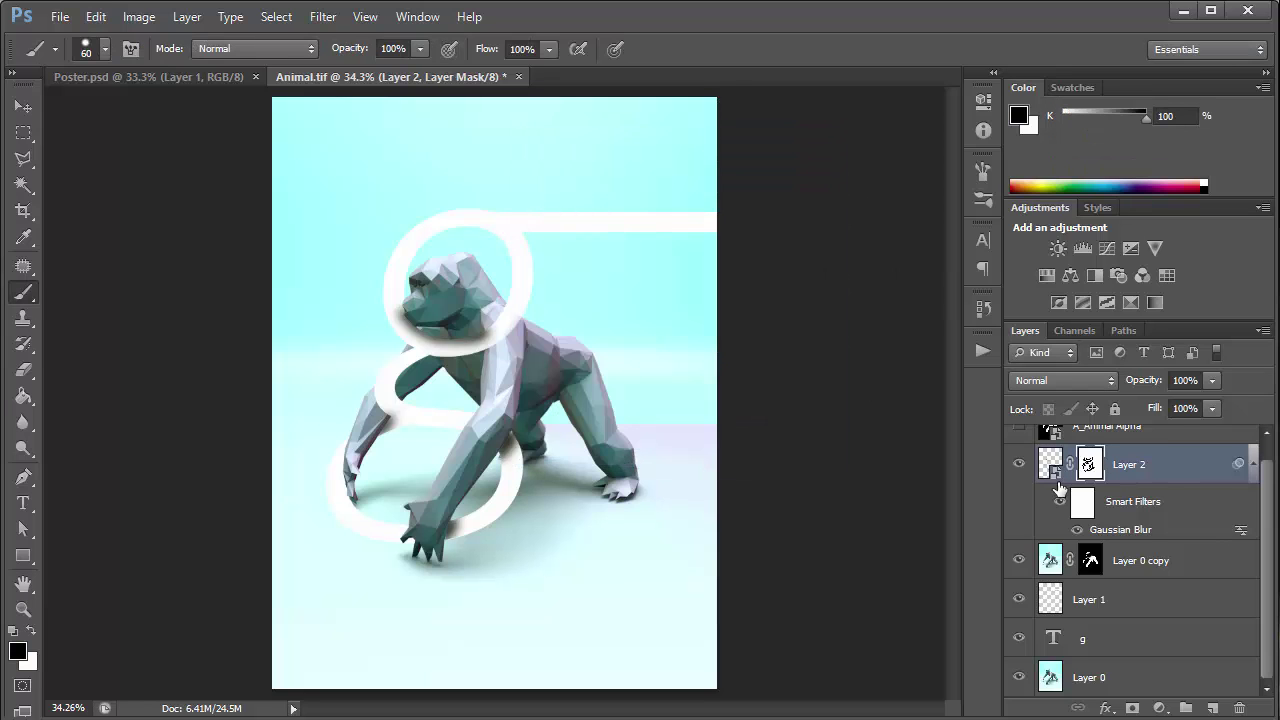
double_click(1108, 530)
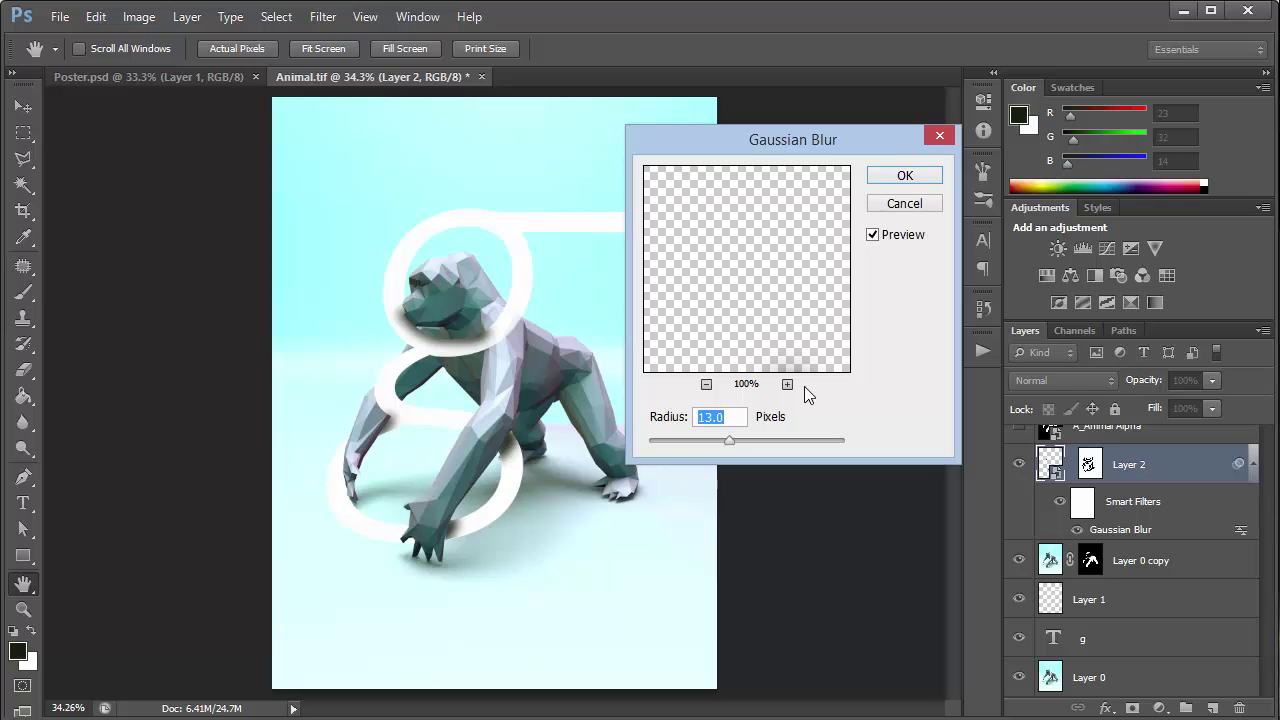
text(15)
key(Return)
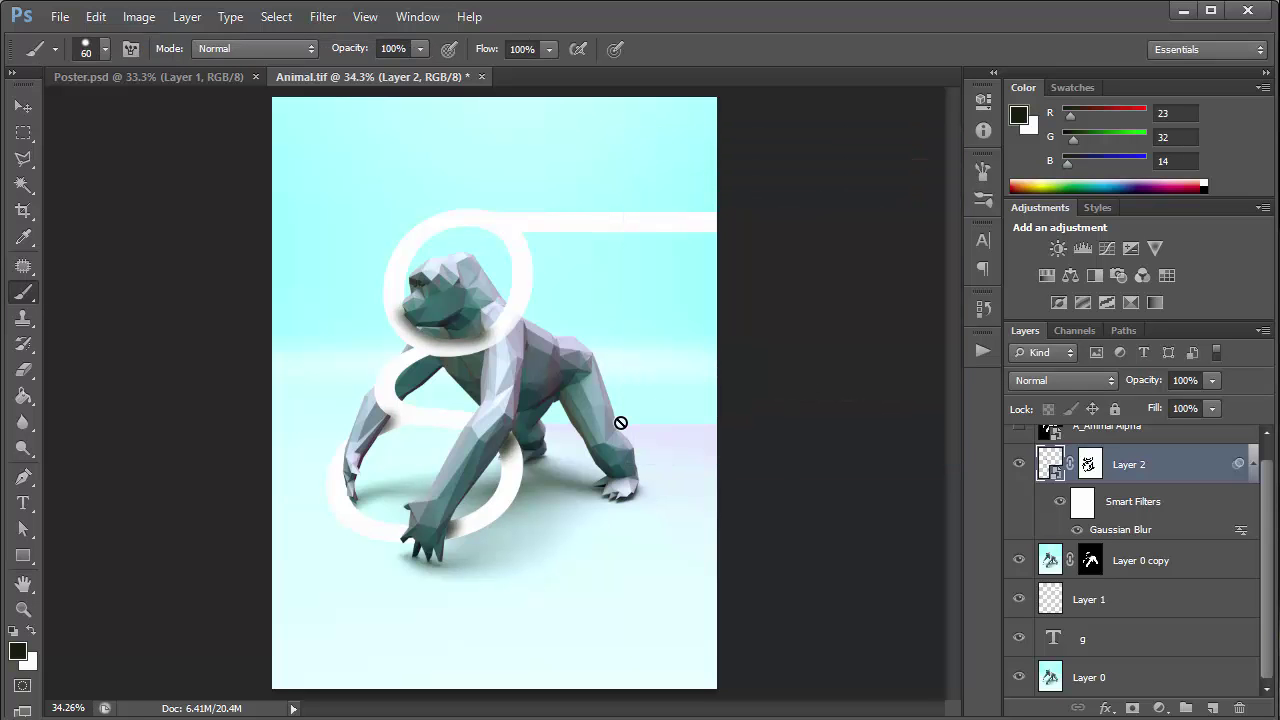
alt+scroll(376, 503, up, 3)
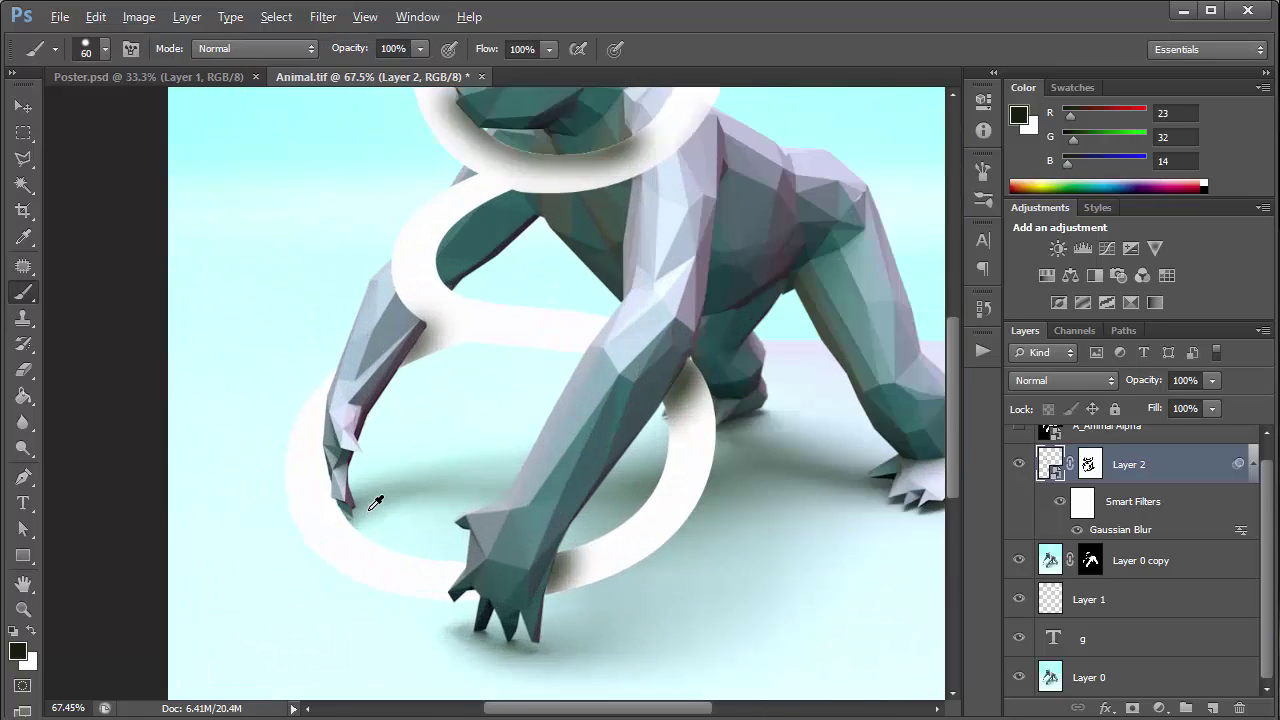
alt+scroll(376, 503, up, 2)
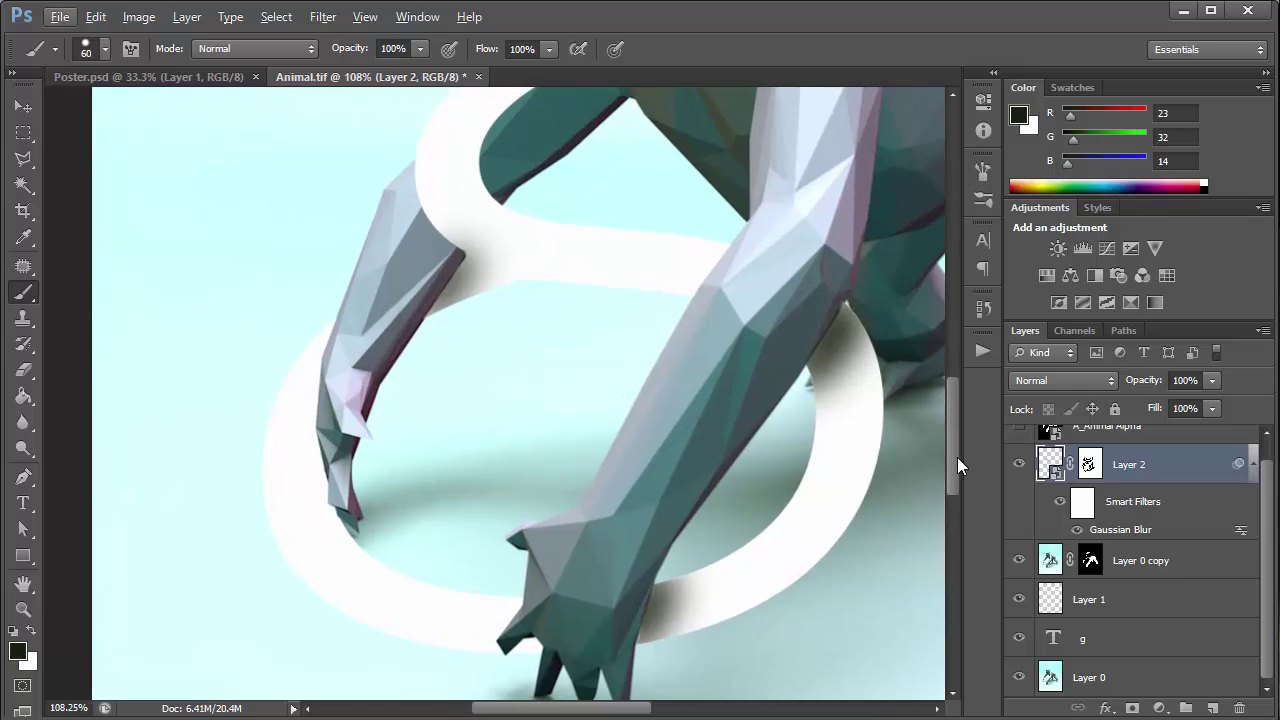
scroll(958, 465, down, 3)
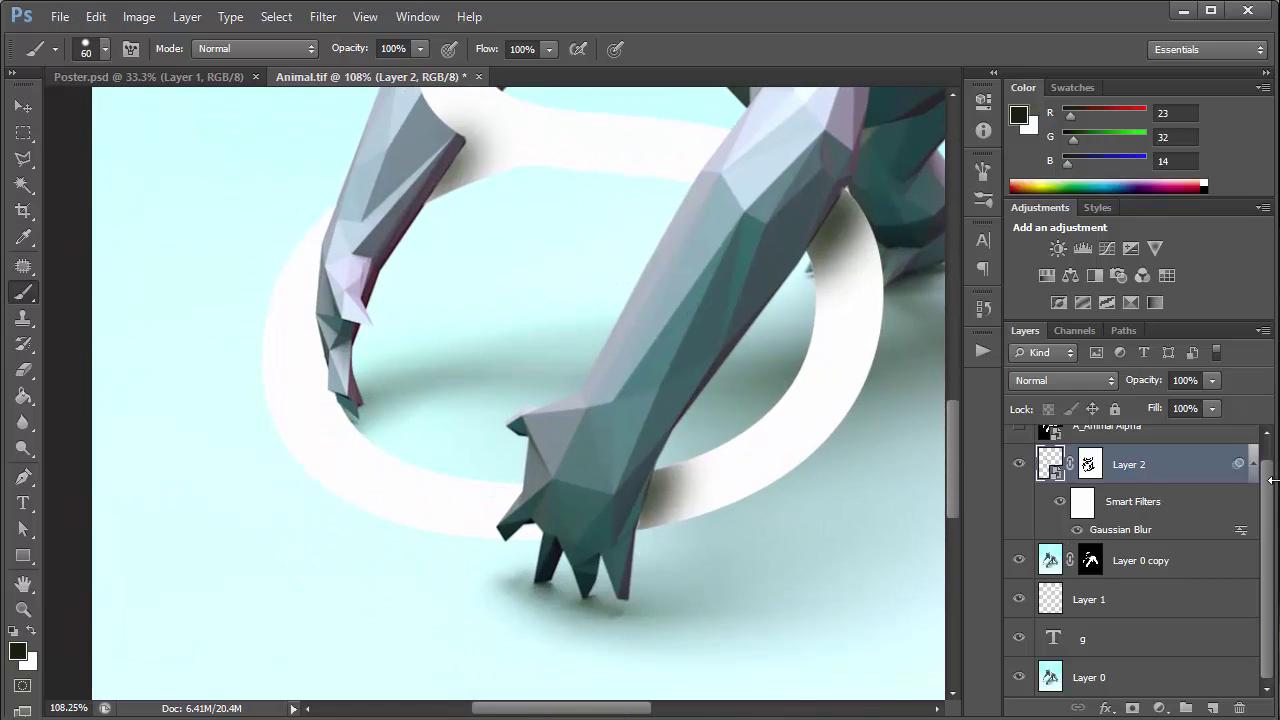
scroll(1268, 486, up, 1)
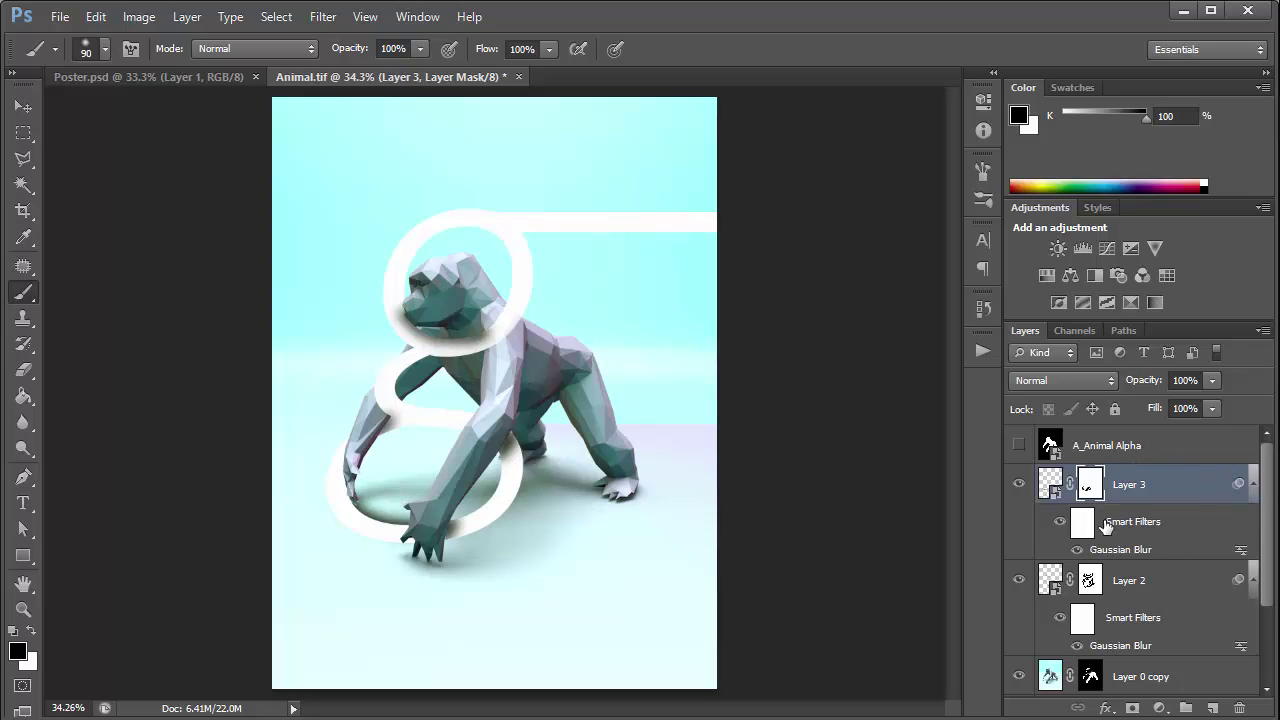
Set the radius of Layer 3's Gaussian Blur smart filter to 25 pixels and save the document
double_click(1128, 550)
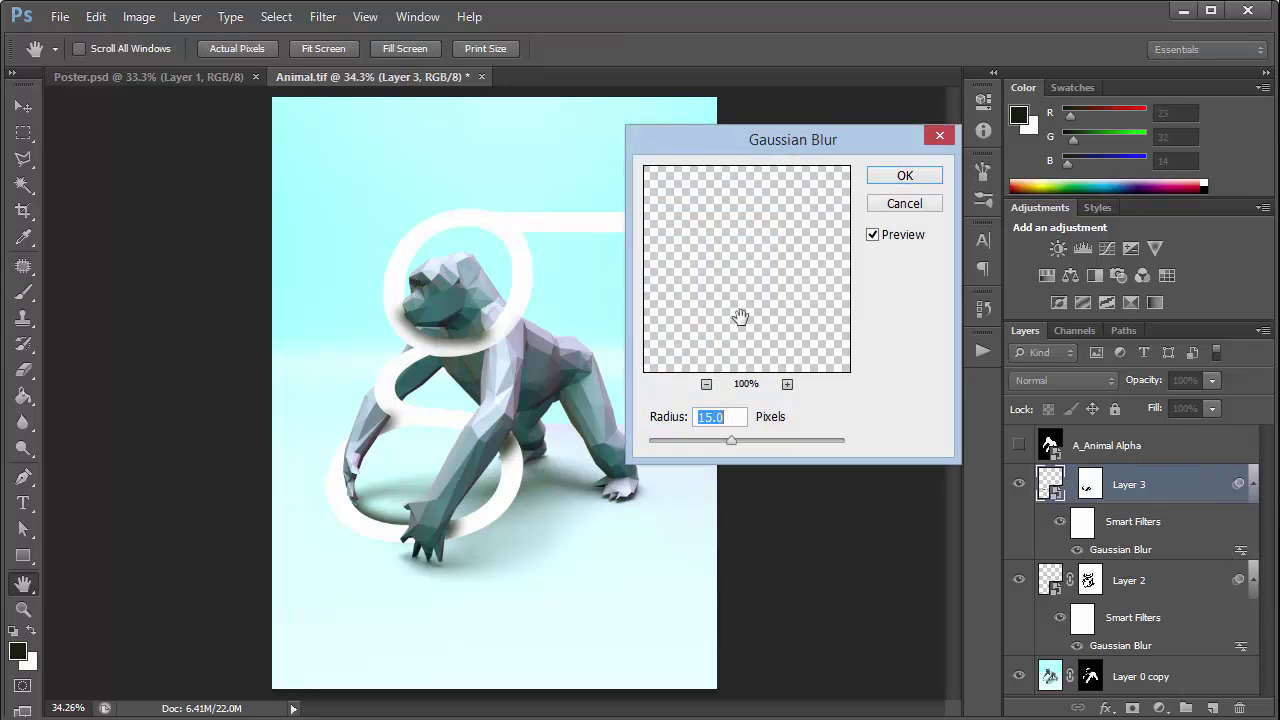
text(2)
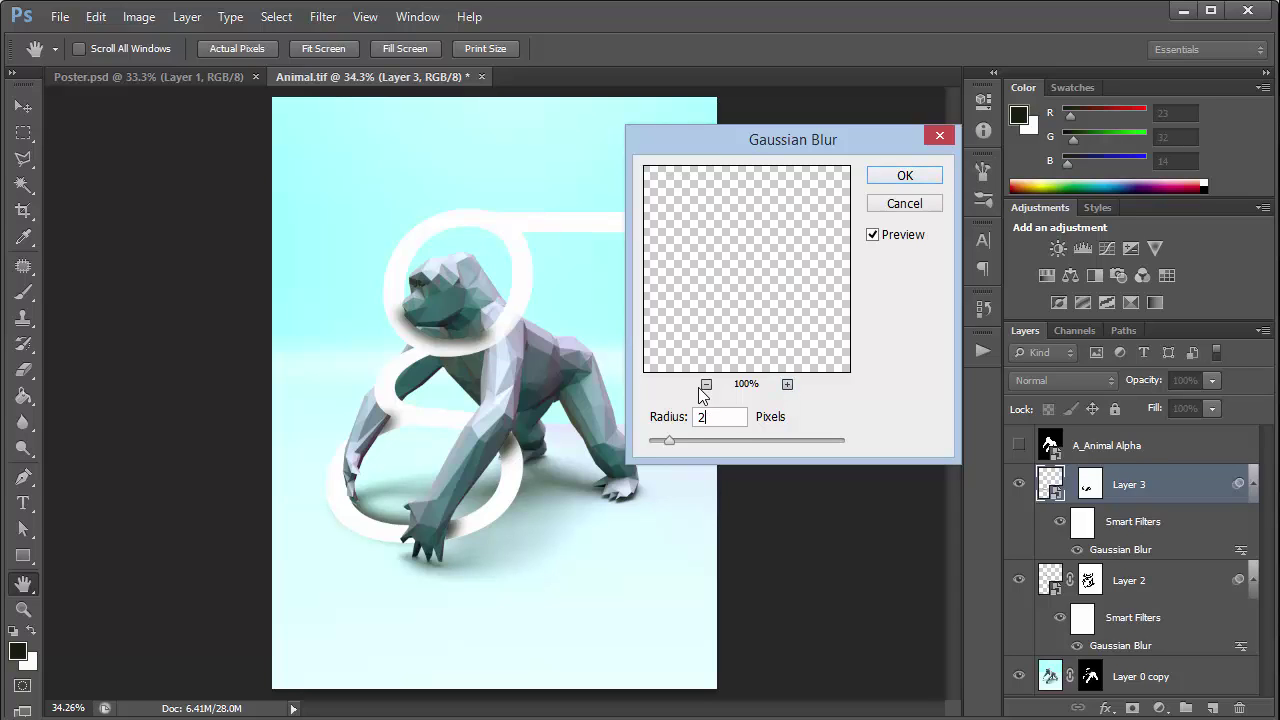
text(025)
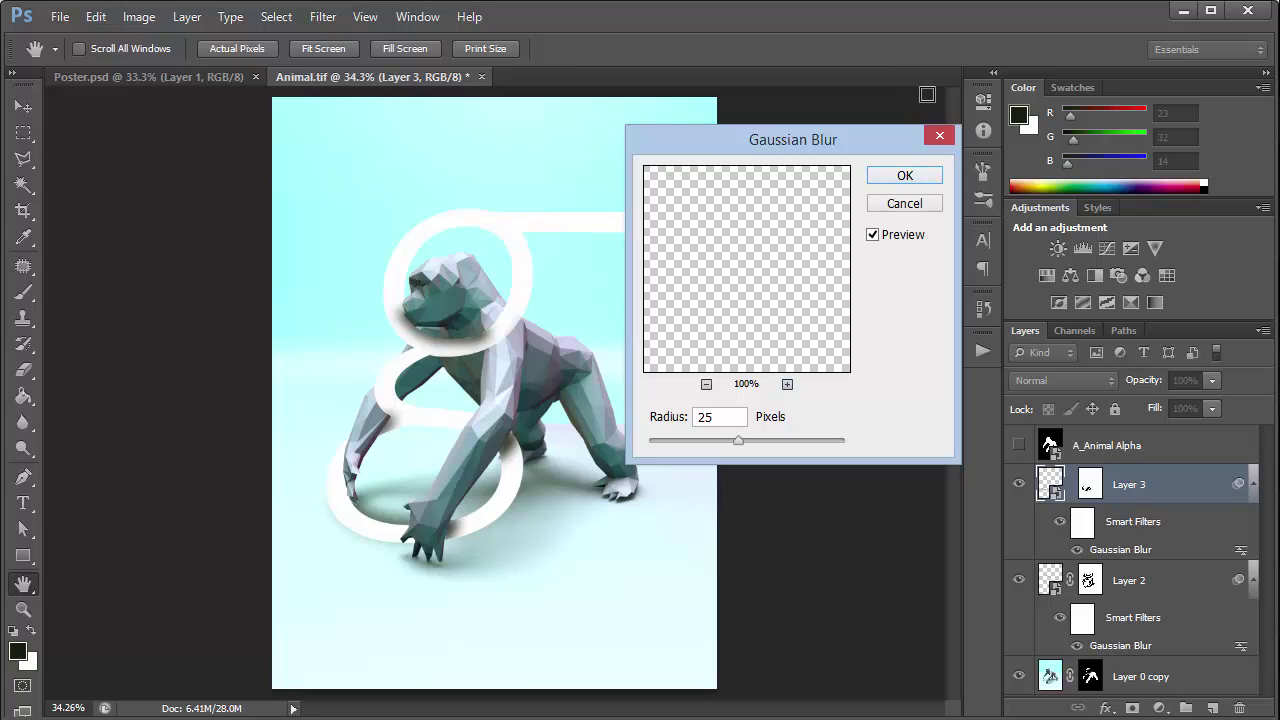
click(905, 176)
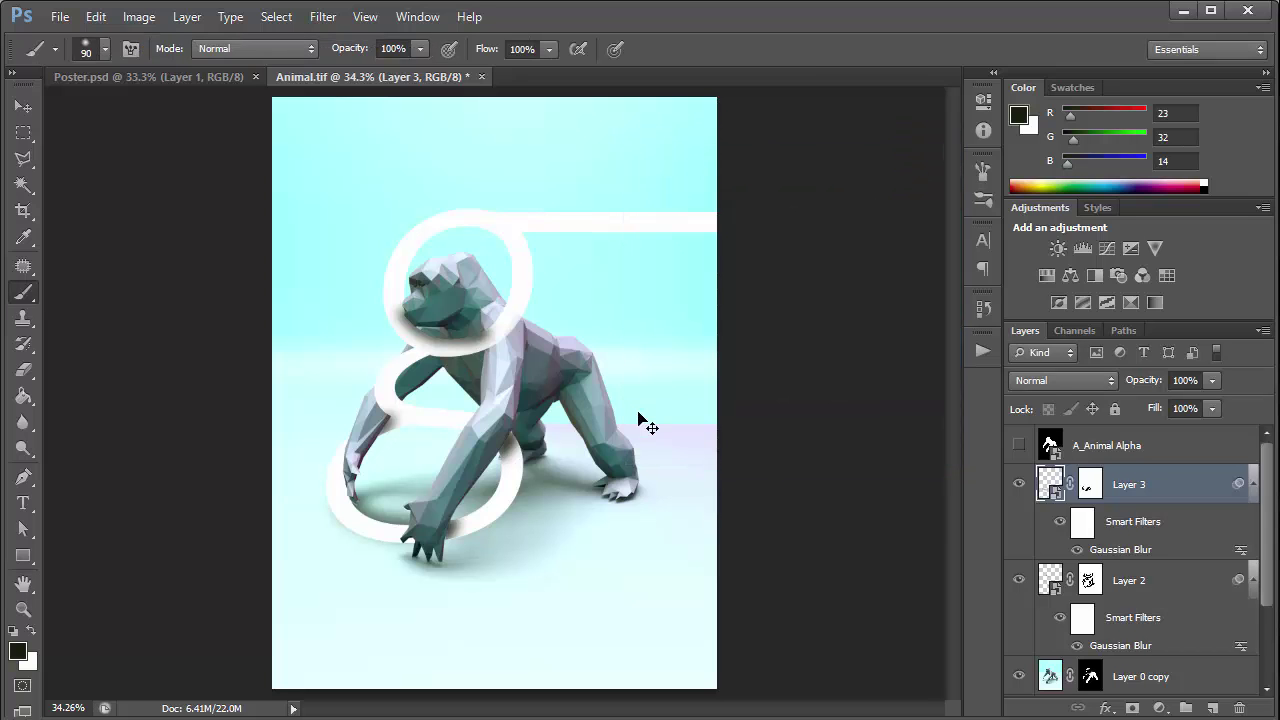
key(ctrl+s)
click(828, 158)
Collapse the smart filters of Layers 3 and 2 and add a Levels adjustment directly above Layer 0
click(1256, 483)
click(1255, 522)
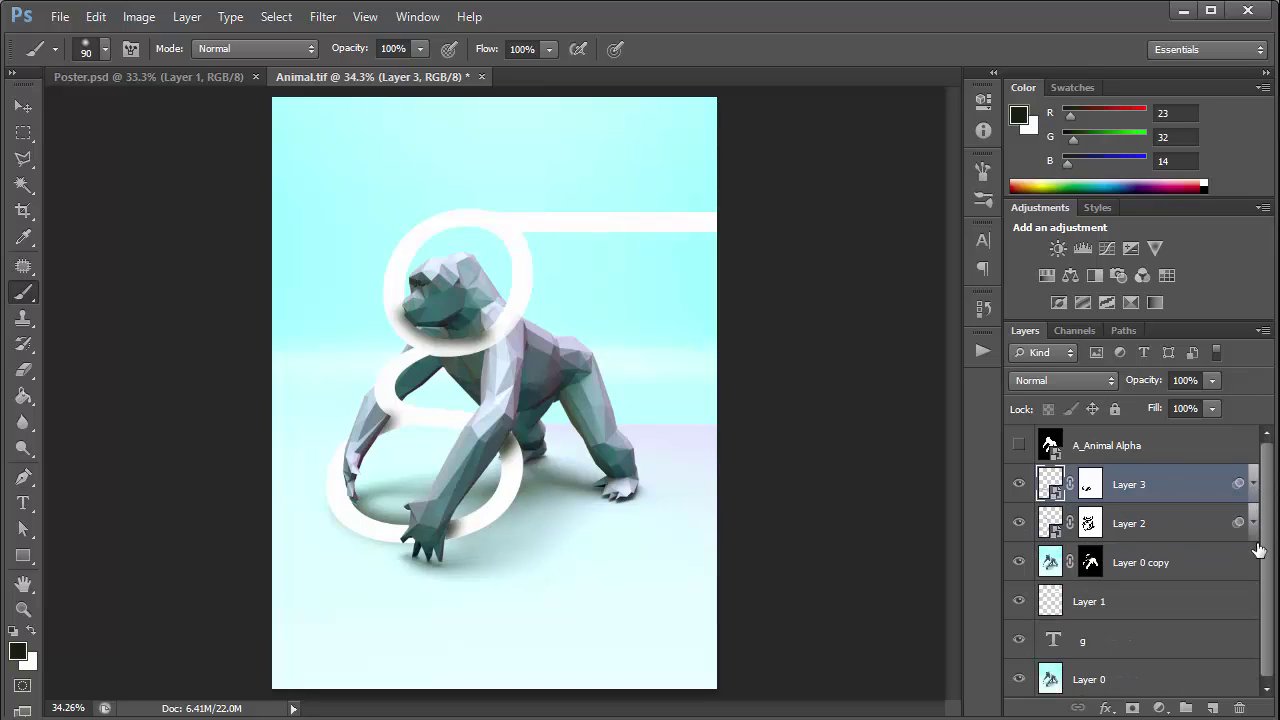
click(1171, 688)
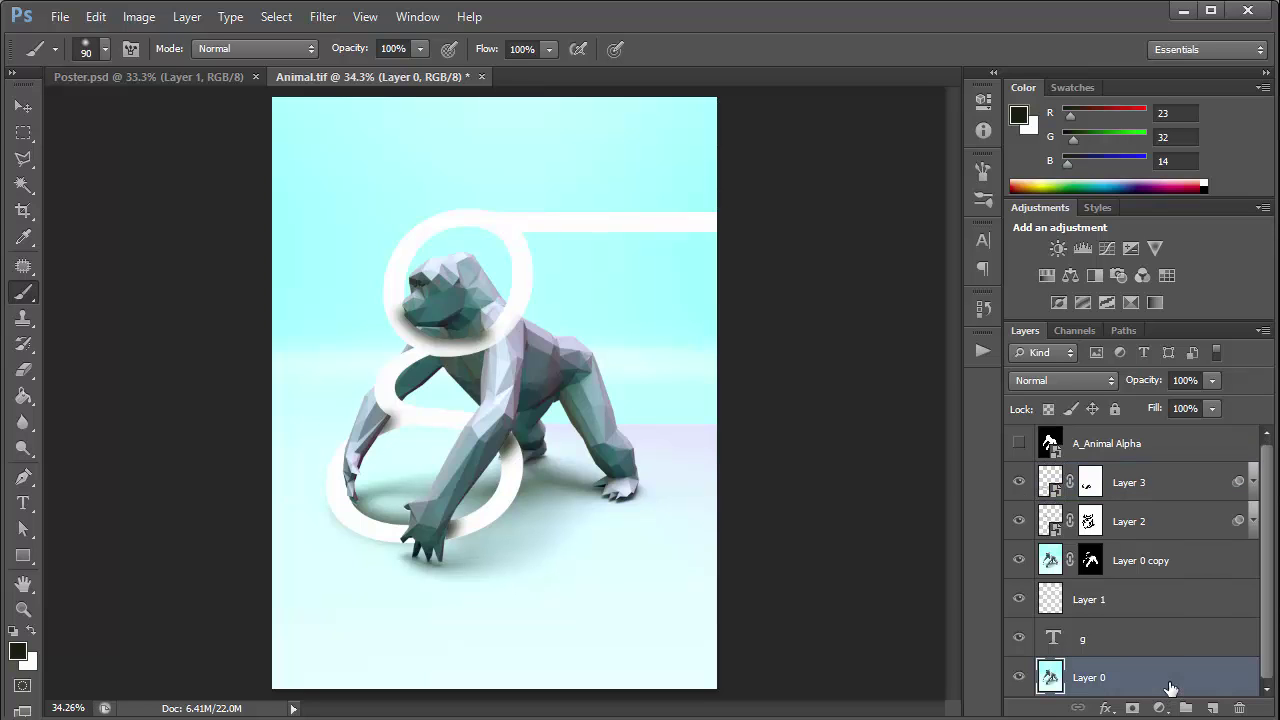
click(1160, 707)
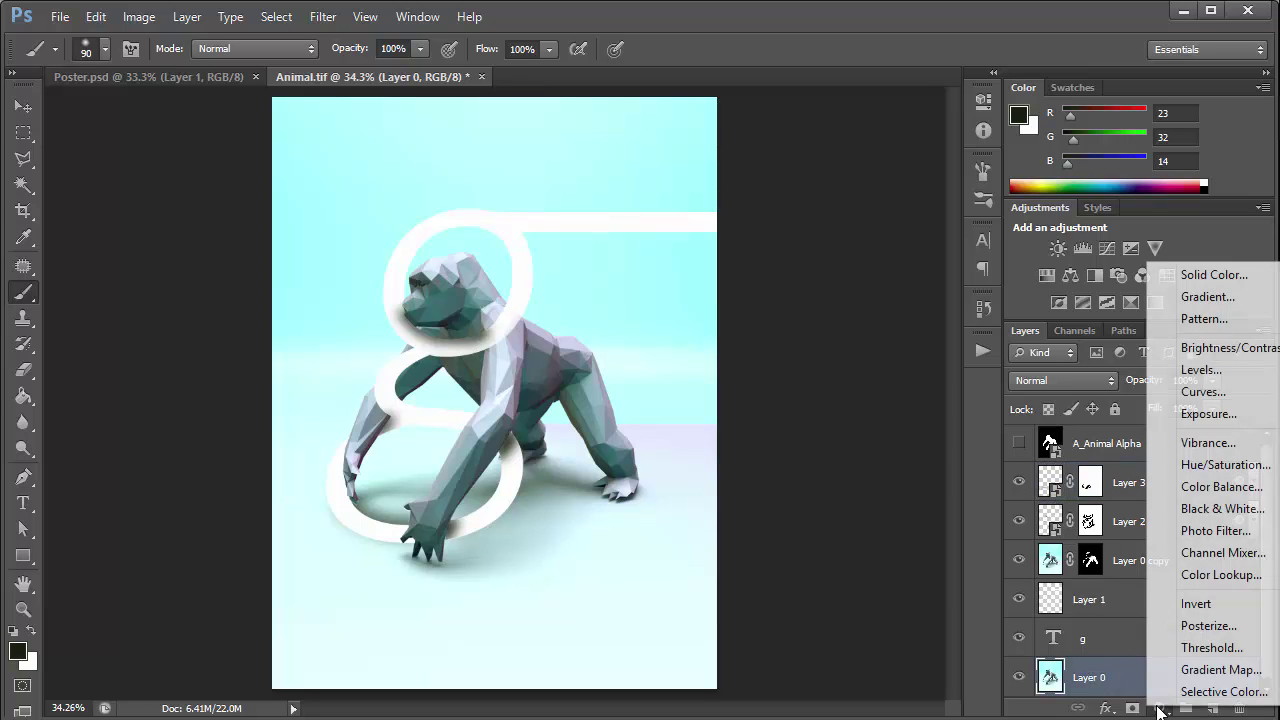
click(1212, 370)
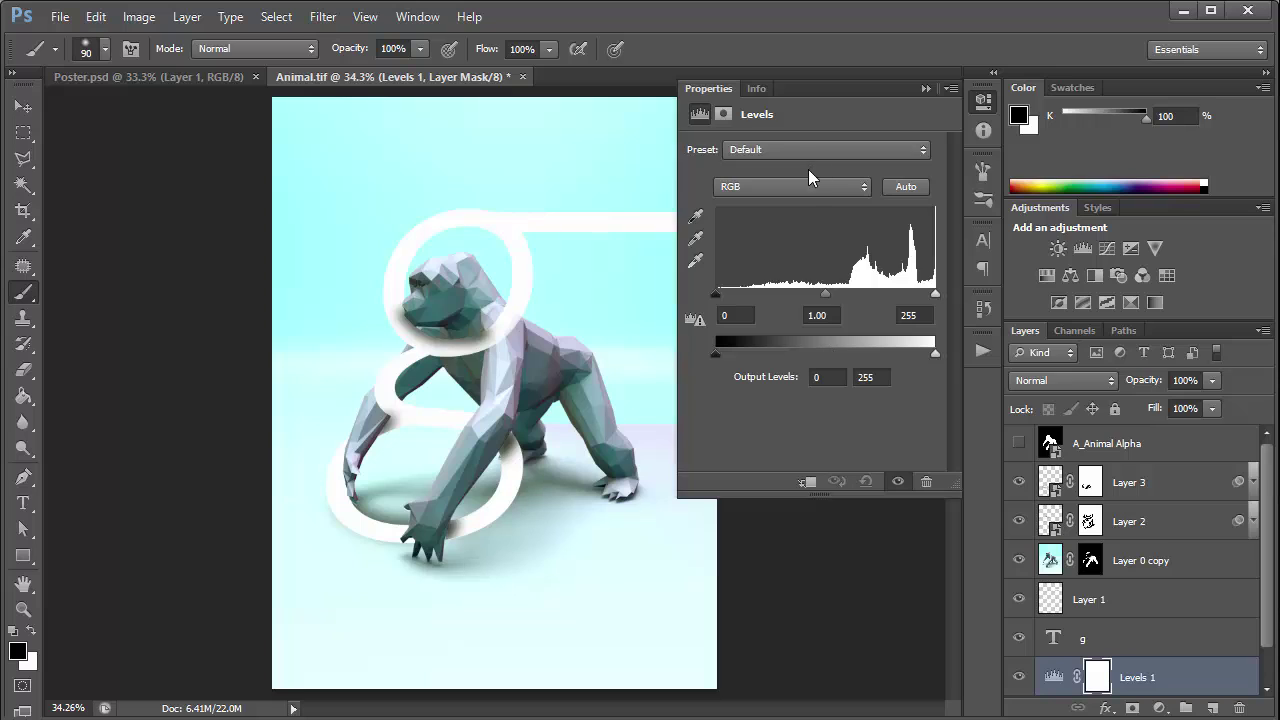
Set the Red channel's midtone to 0.15 in the Levels adjustment and collapse its properties
click(808, 181)
click(800, 225)
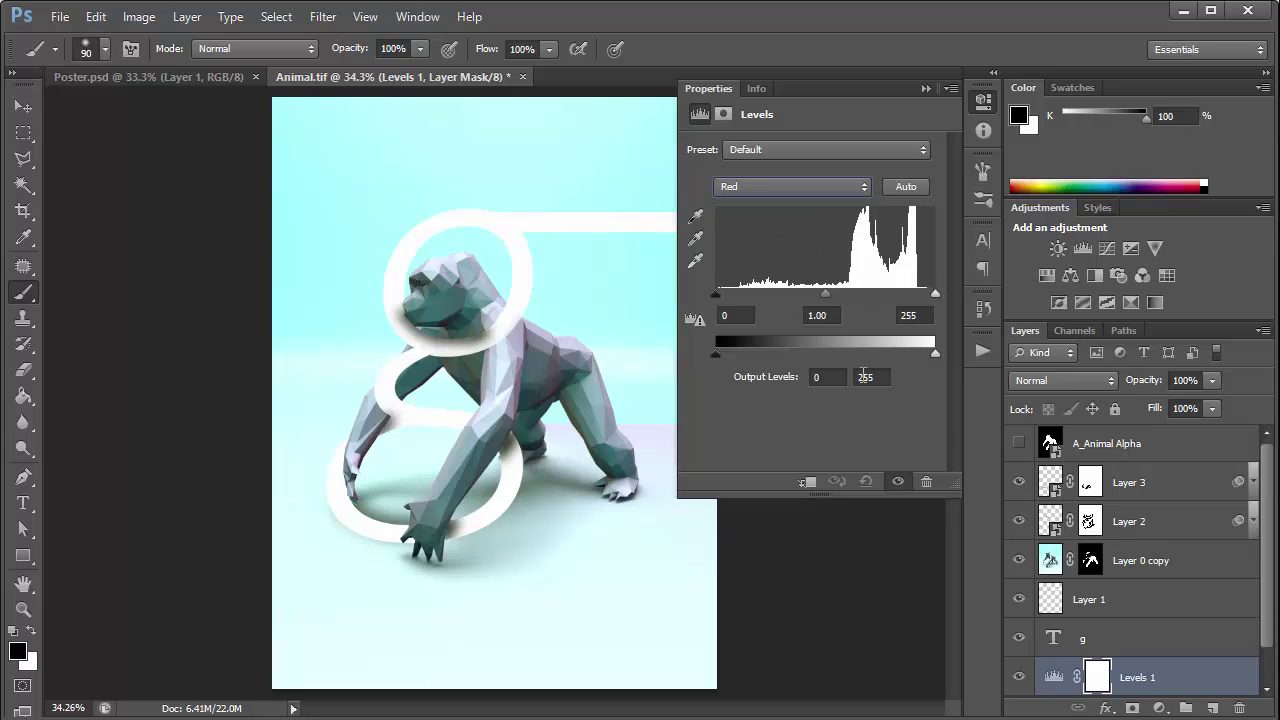
click(834, 316)
text(0.15)
key(Return)
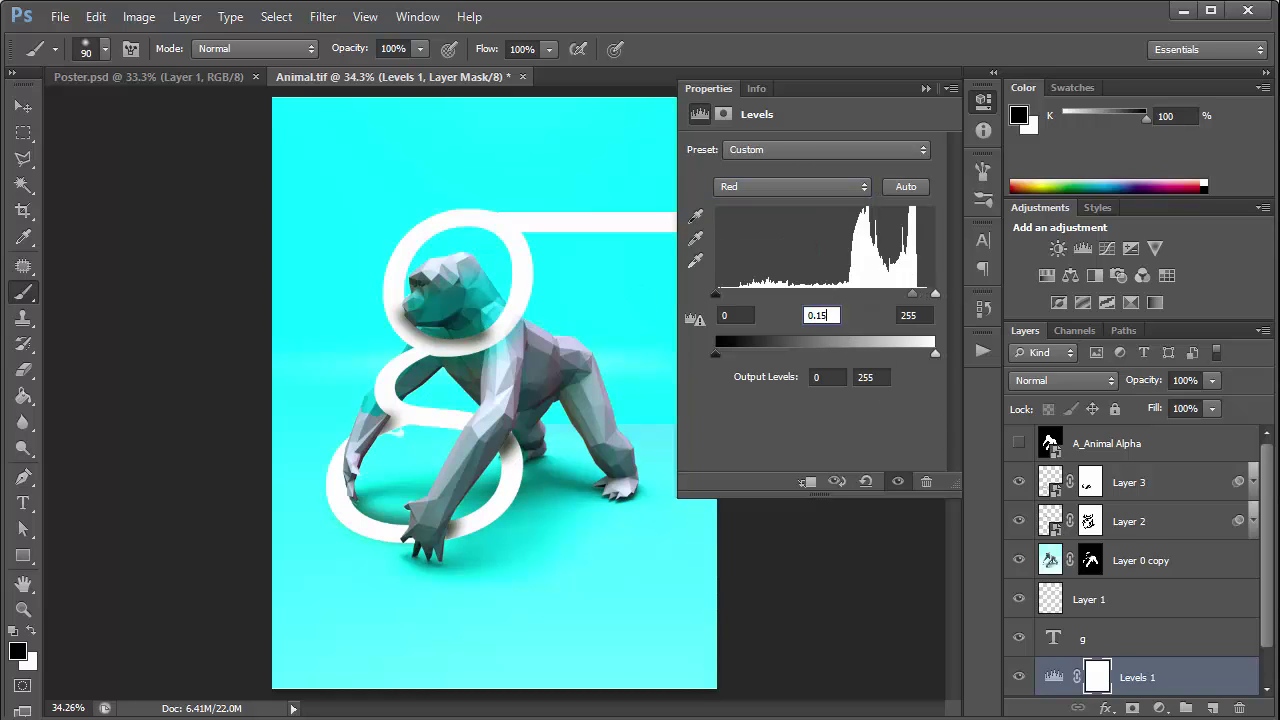
click(926, 88)
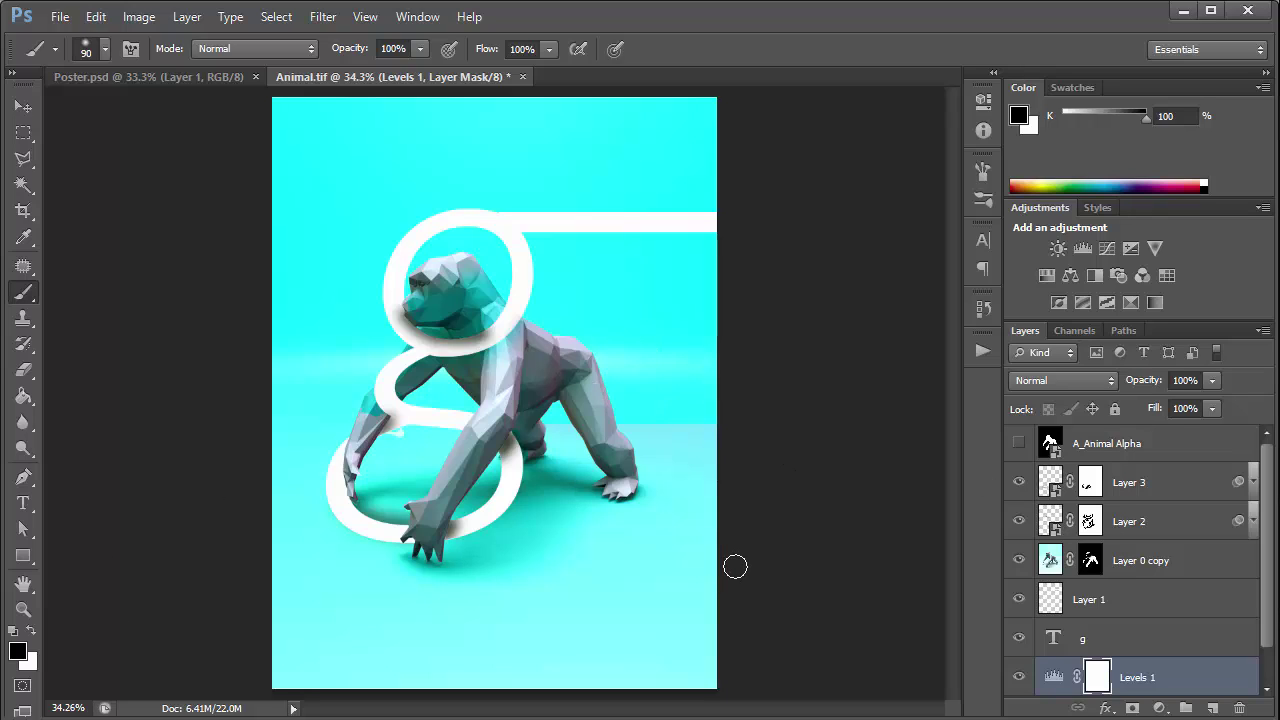
Duplicate Layer 0 and add a layer mask to the copy
click(1266, 675)
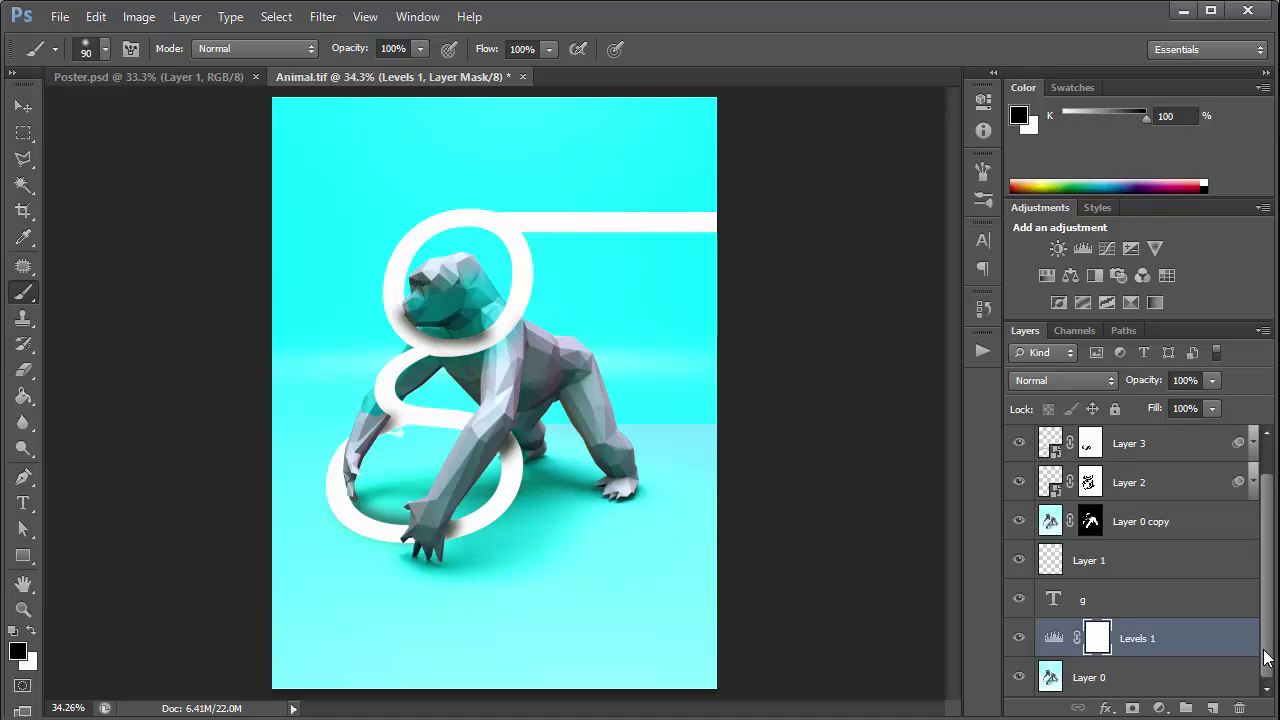
drag(1265, 628, 1175, 667)
click(1163, 677)
key(ctrl+j)
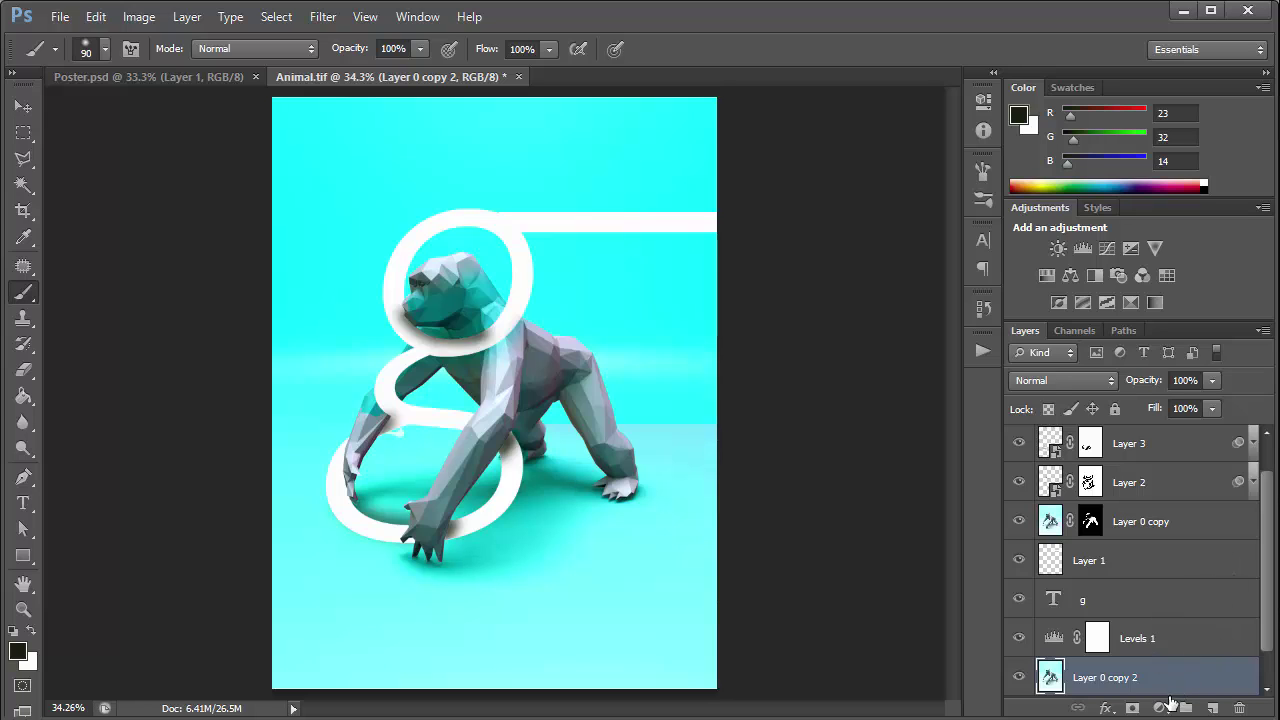
click(1132, 707)
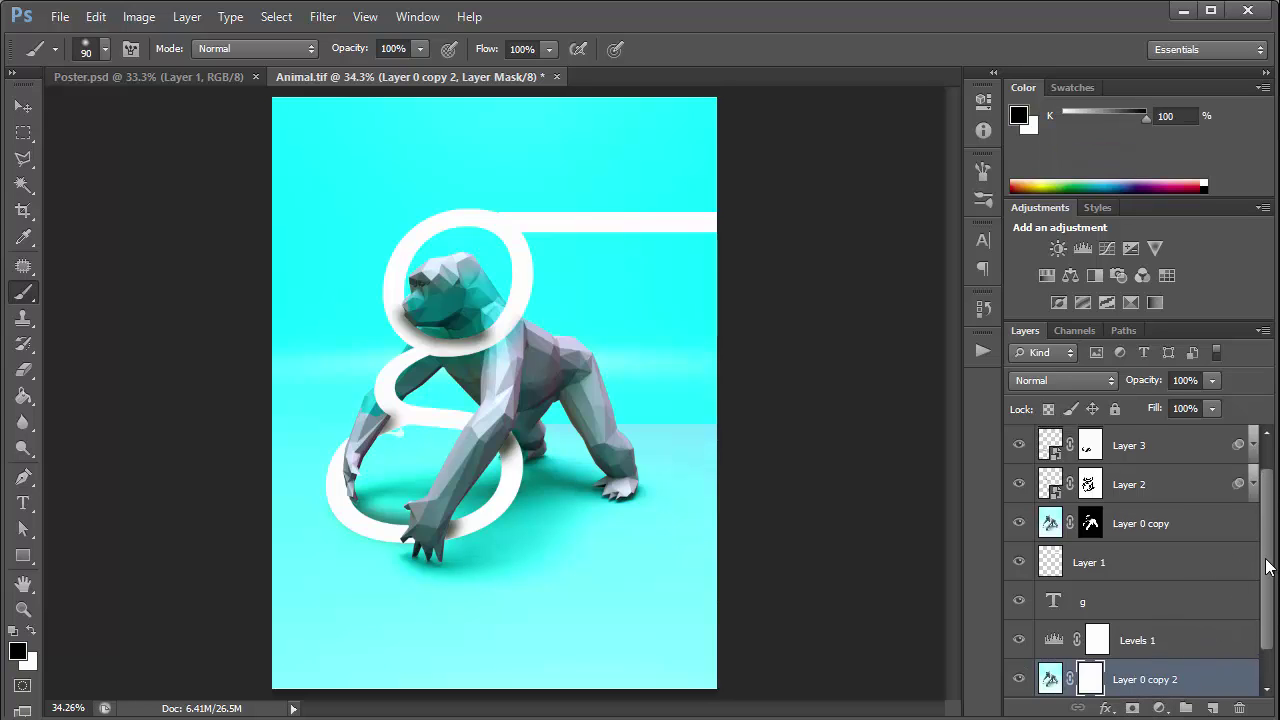
Copy the whole A_Animal Alpha silhouette and paste it into the layer mask of Layer 0 copy 2
drag(1266, 567, 1266, 522)
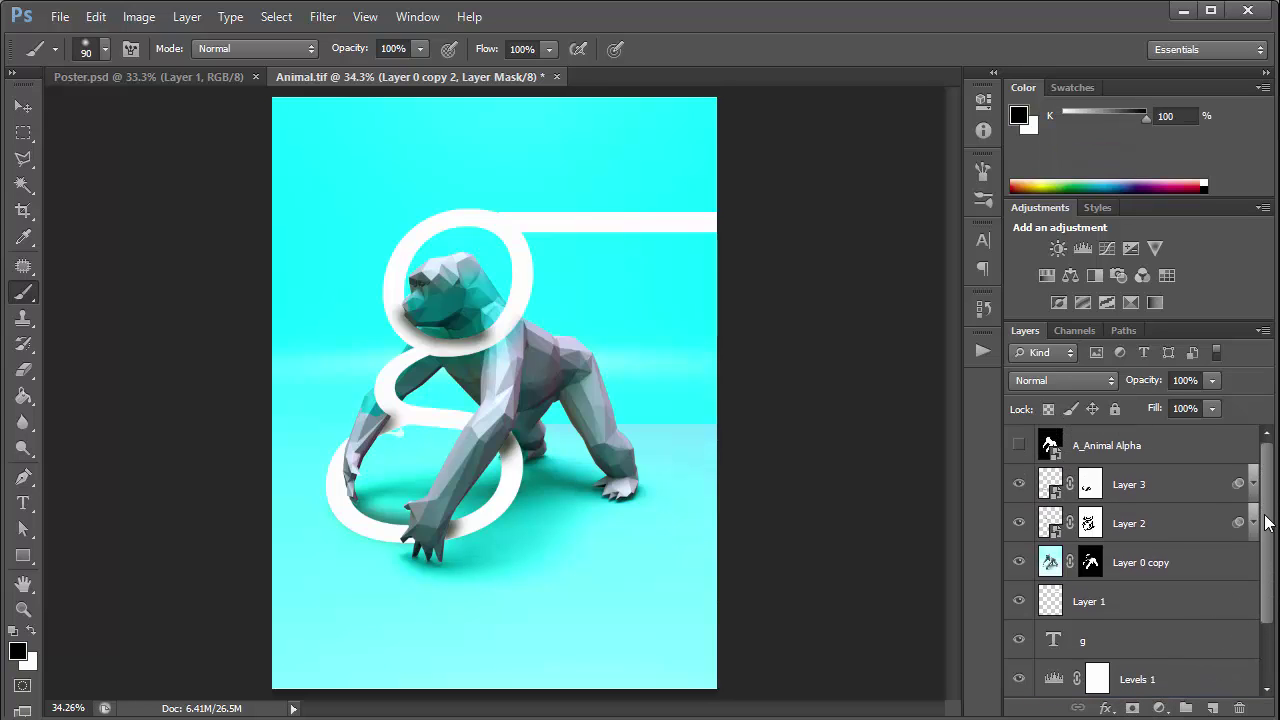
click(1019, 445)
click(1094, 447)
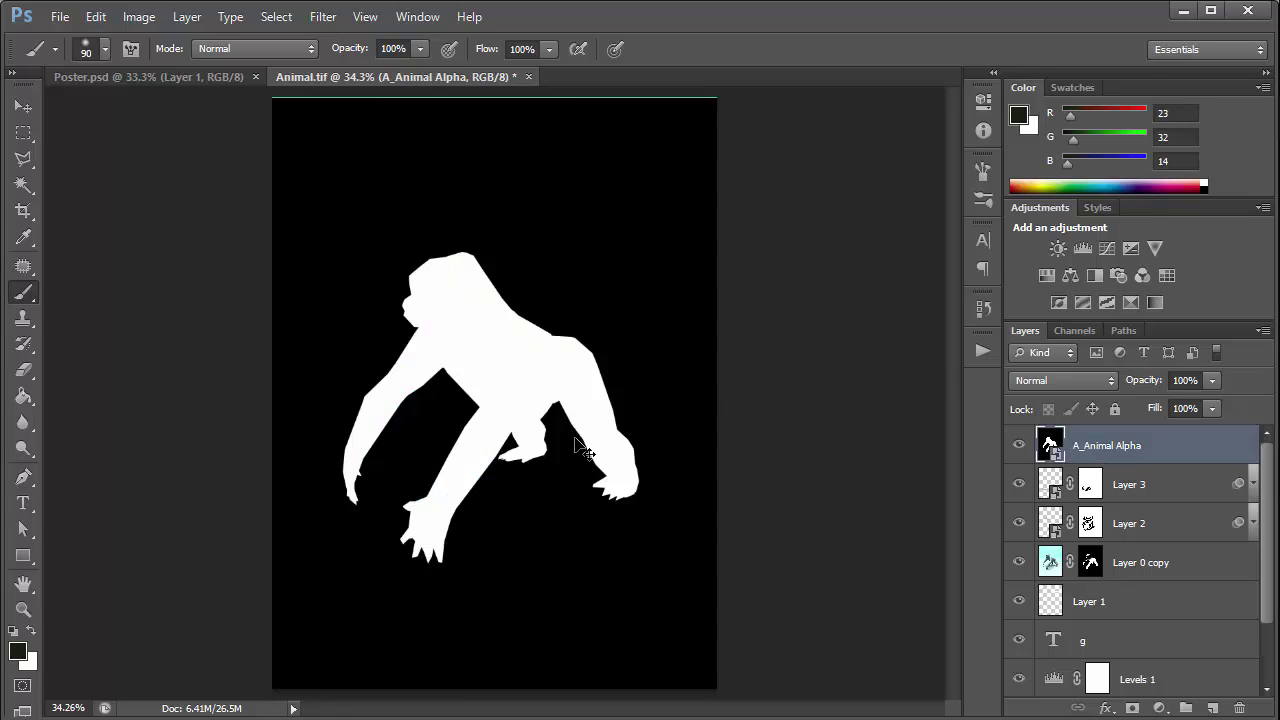
key(ctrl+a)
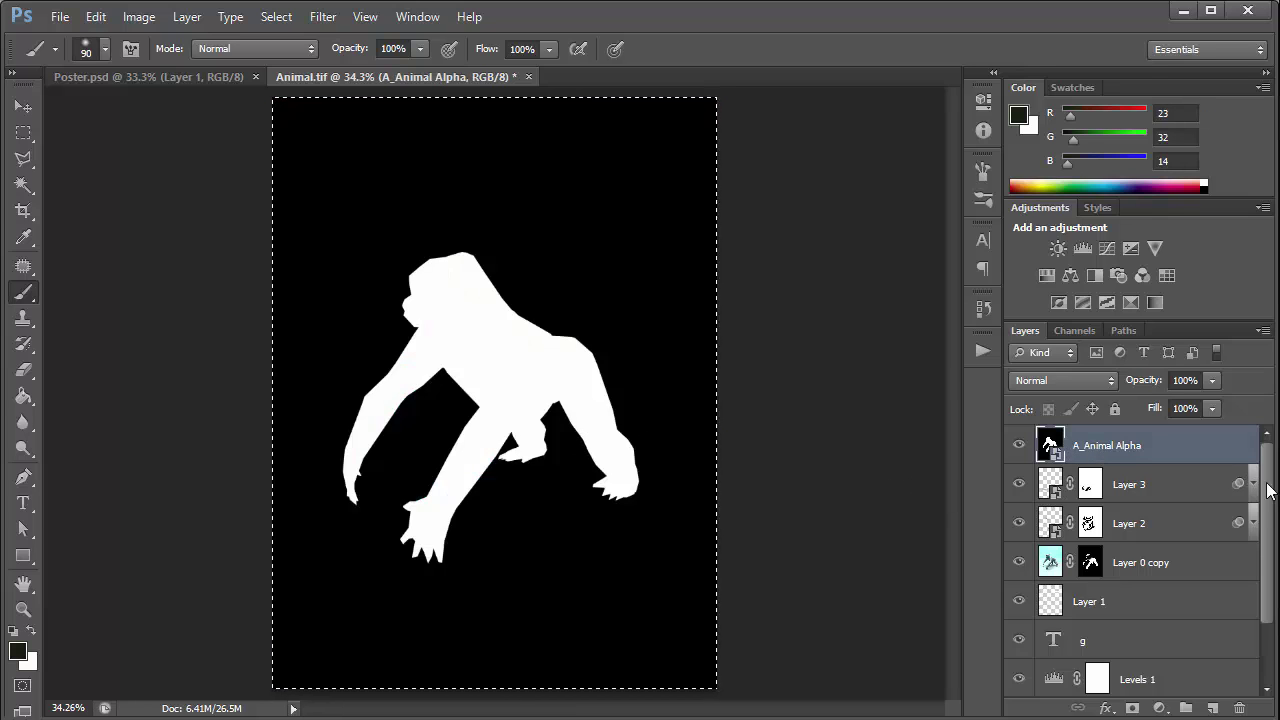
drag(1268, 490, 1275, 610)
alt+click(1100, 638)
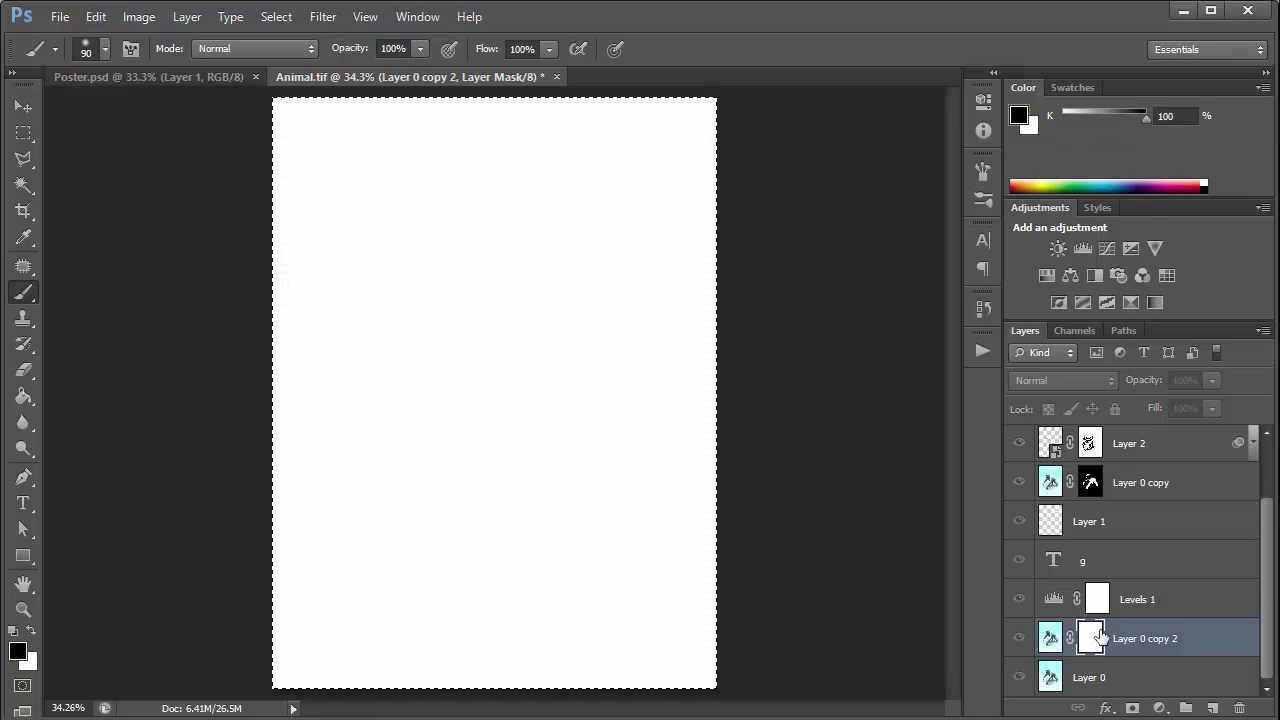
key(ctrl+v)
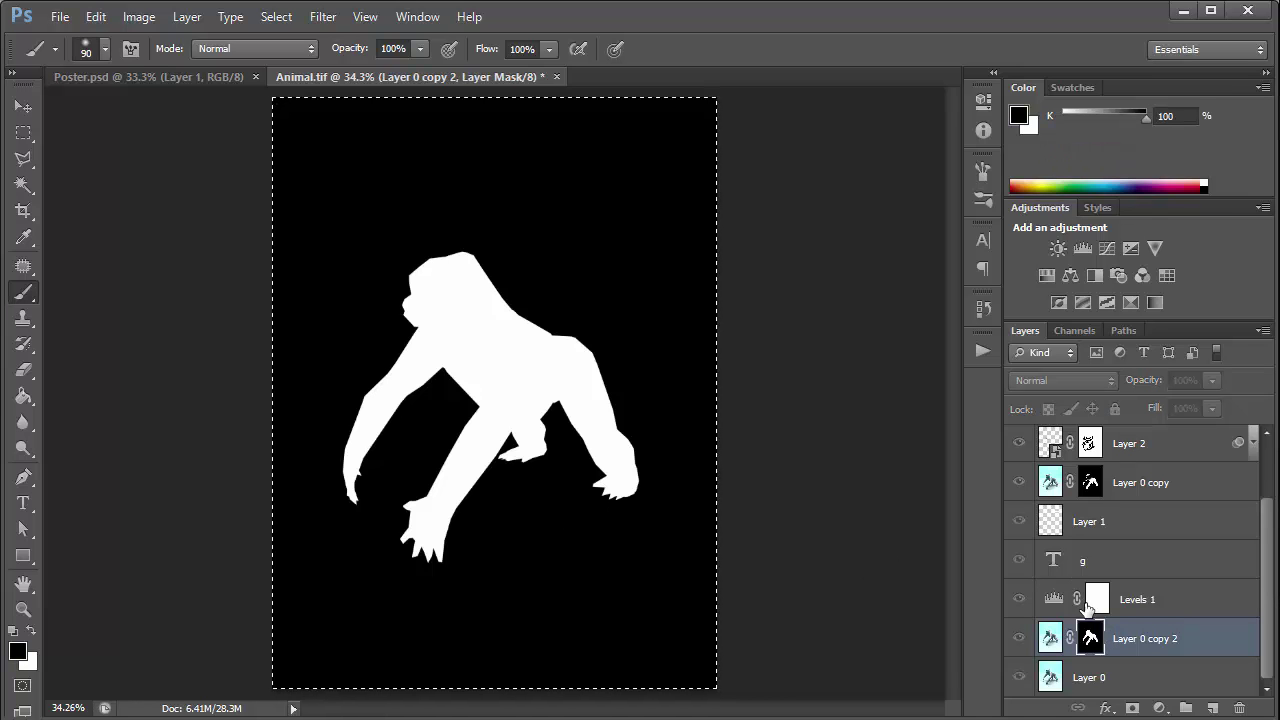
Leave the mask view and hide the A_Animal Alpha layer
scroll(1030, 515, up, 3)
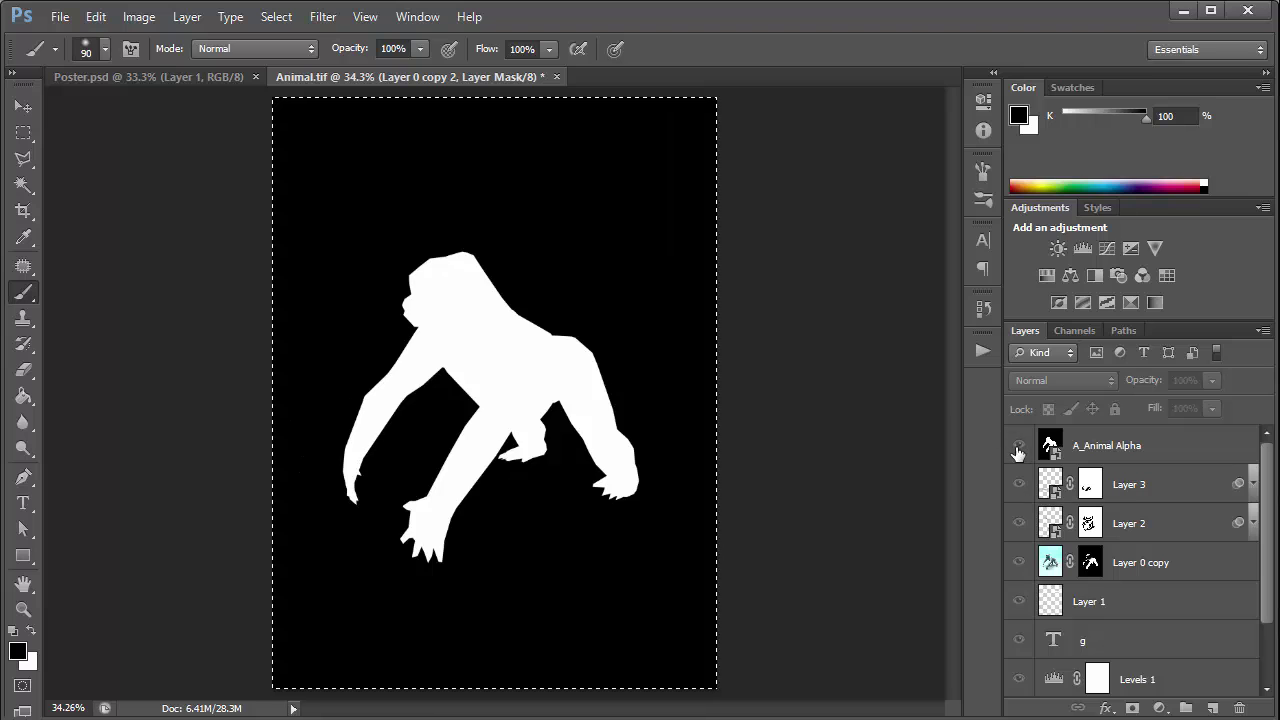
click(1019, 447)
click(1020, 448)
scroll(1268, 510, down, 2)
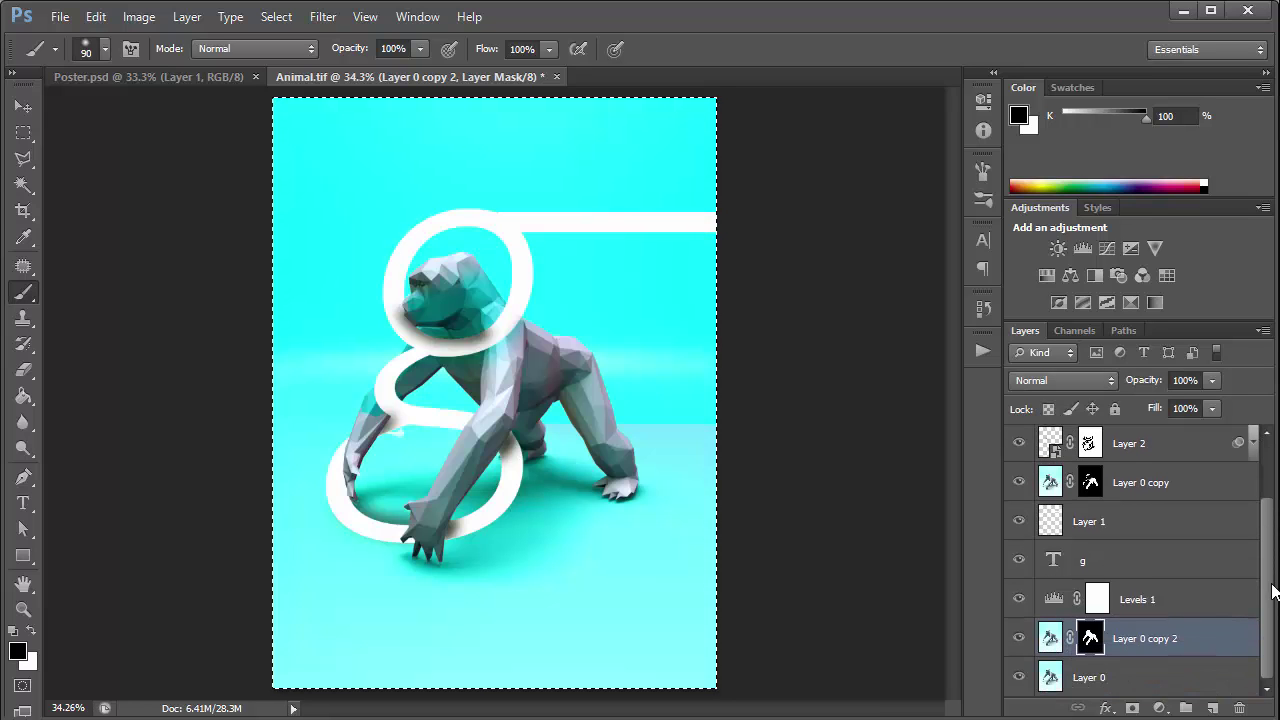
Place Layer 0 copy 2 between Layer 1 and the g text layer and clear its image content, keeping the gorilla mask
drag(1145, 632, 1118, 430)
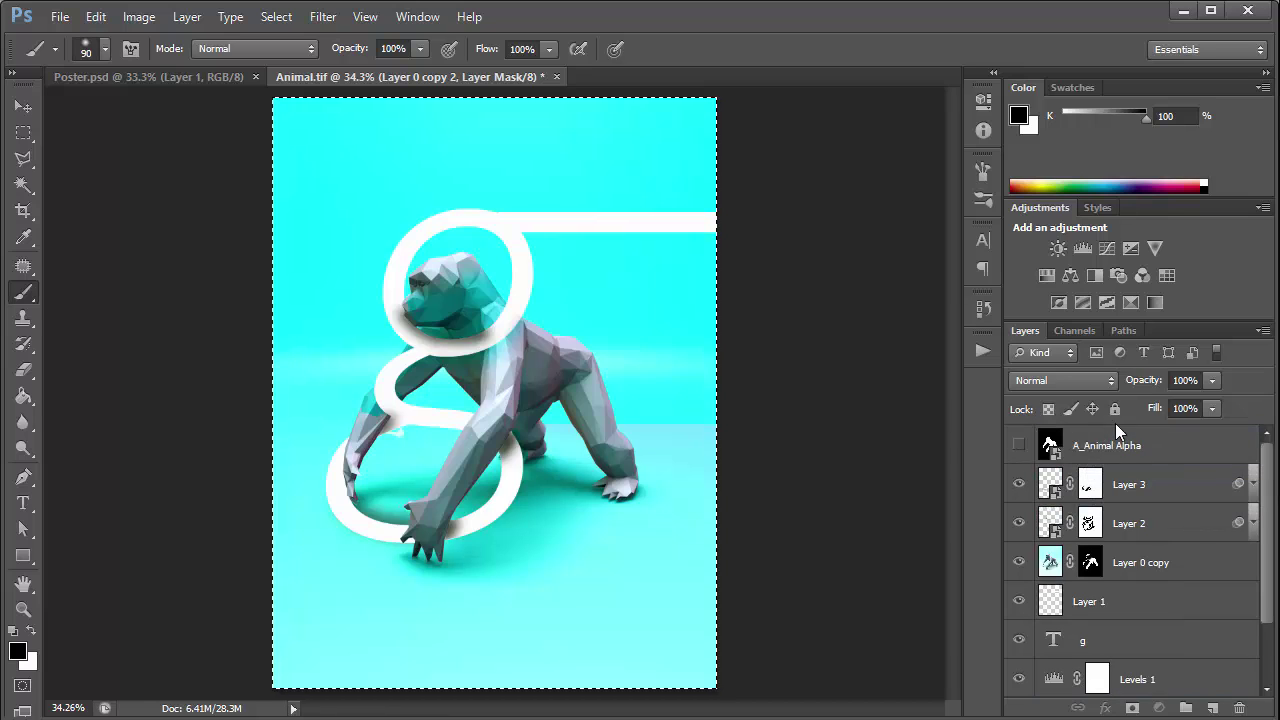
scroll(1272, 578, down, 2)
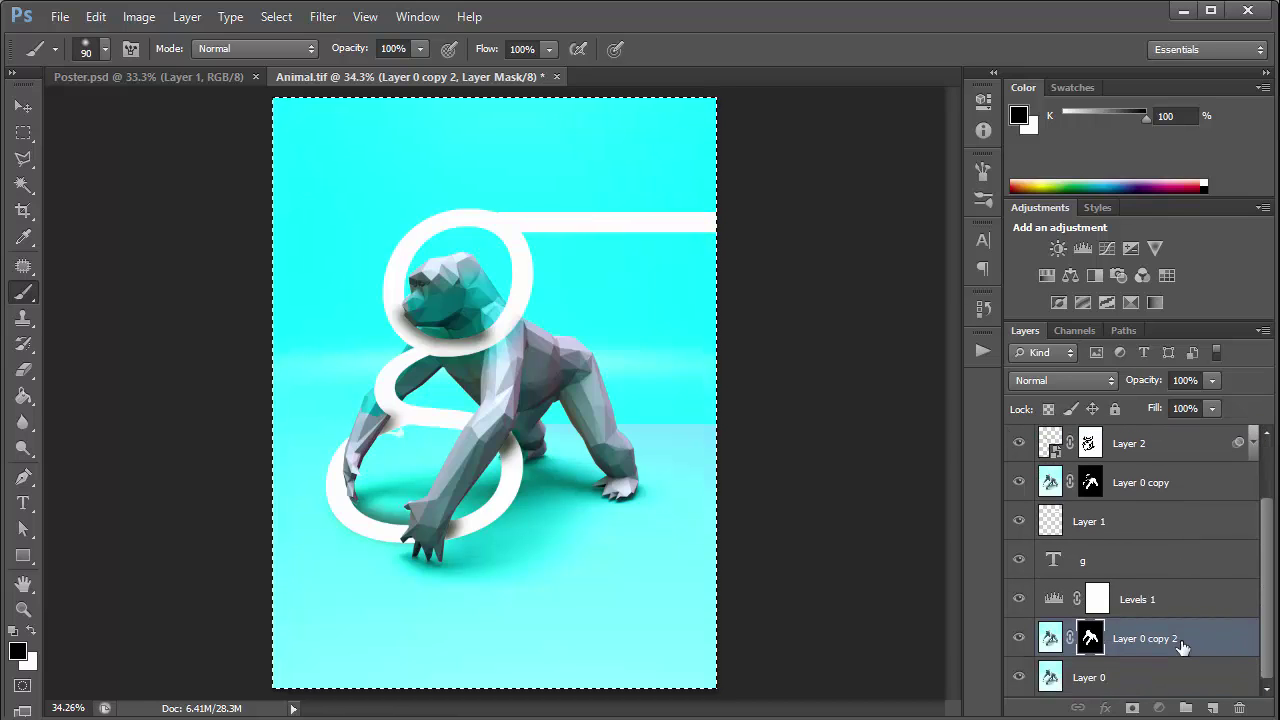
drag(1186, 643, 1097, 436)
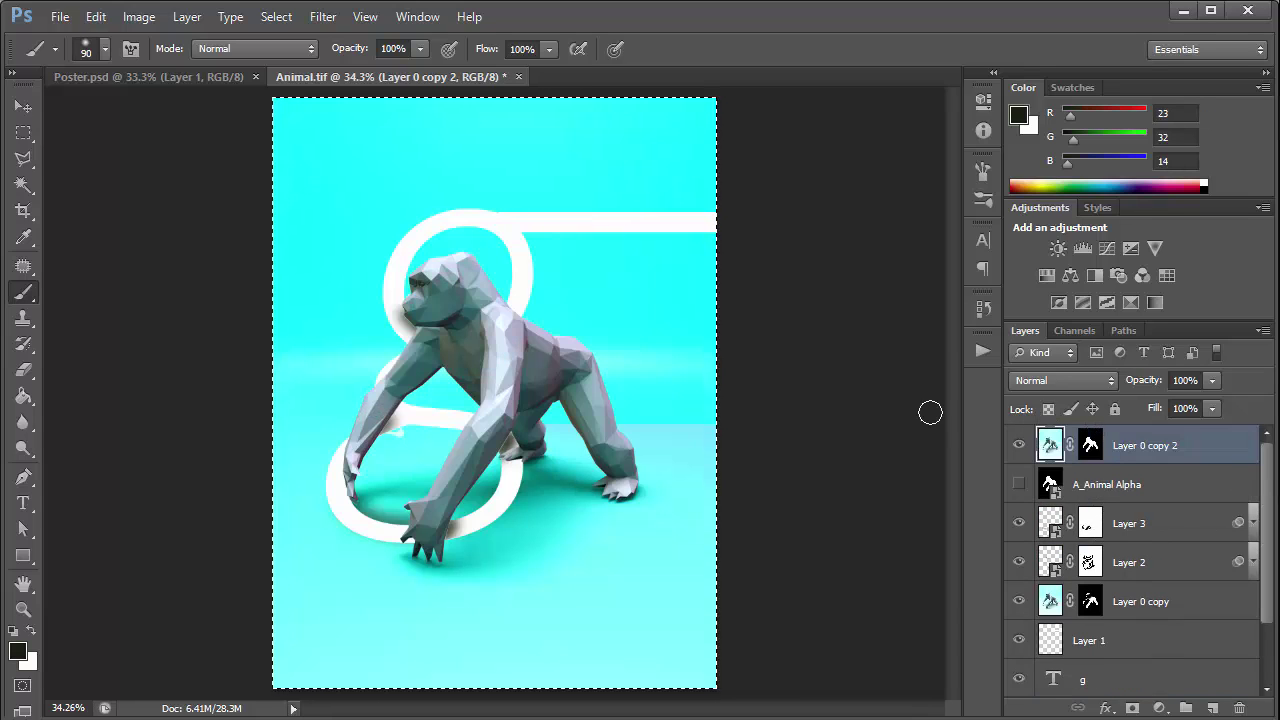
drag(1174, 446, 1154, 650)
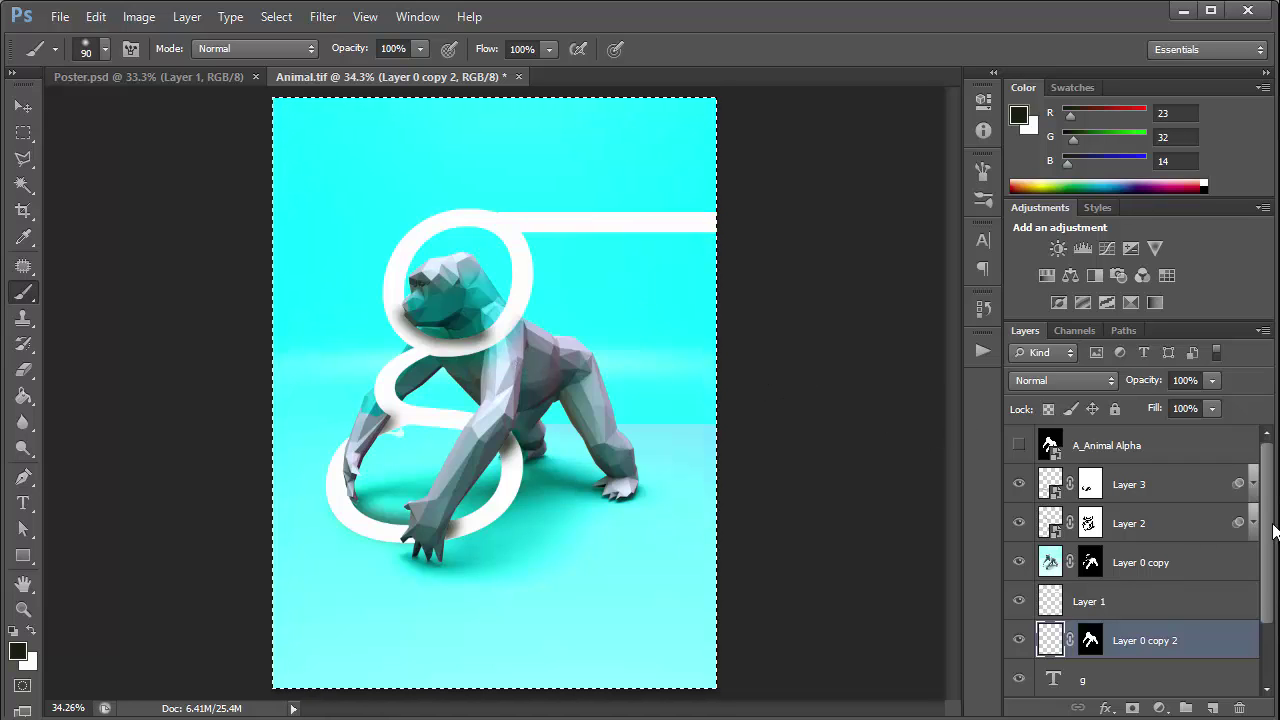
Deselect and paint black across the floor area in the Levels 1 mask with a soft 1000-pixel brush
scroll(1266, 560, down, 2)
click(1217, 649)
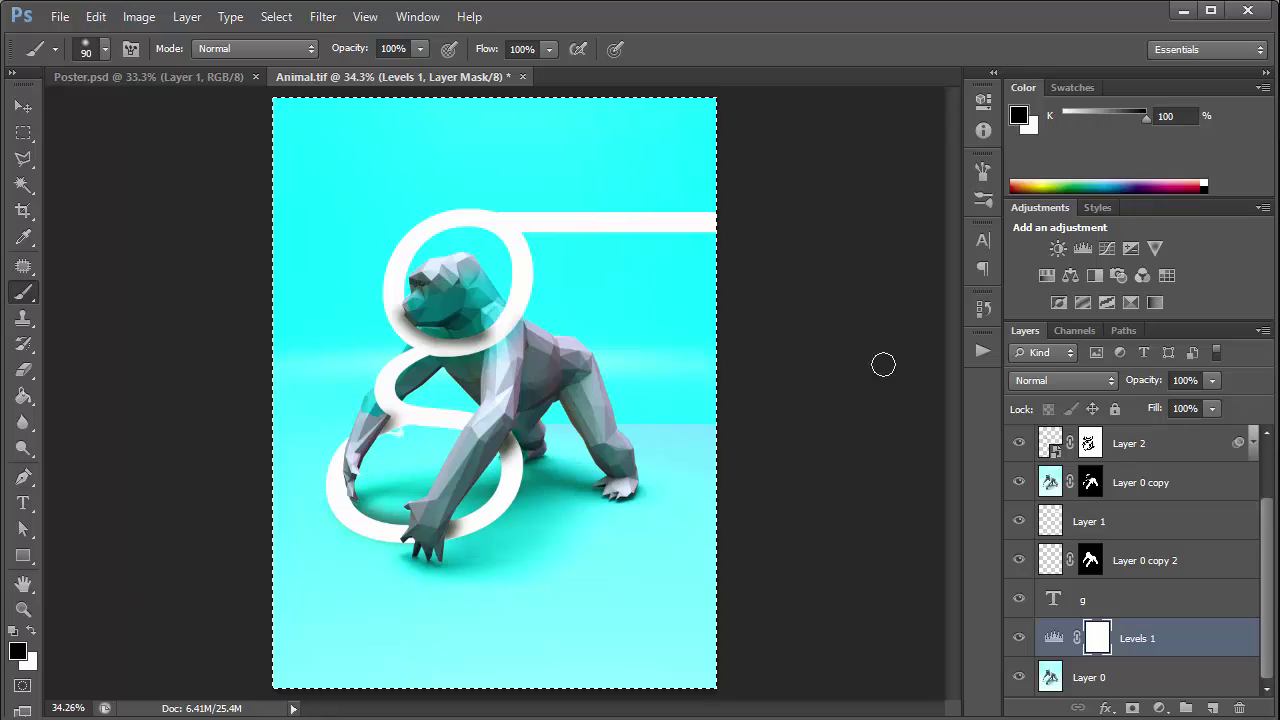
key(ctrl+d)
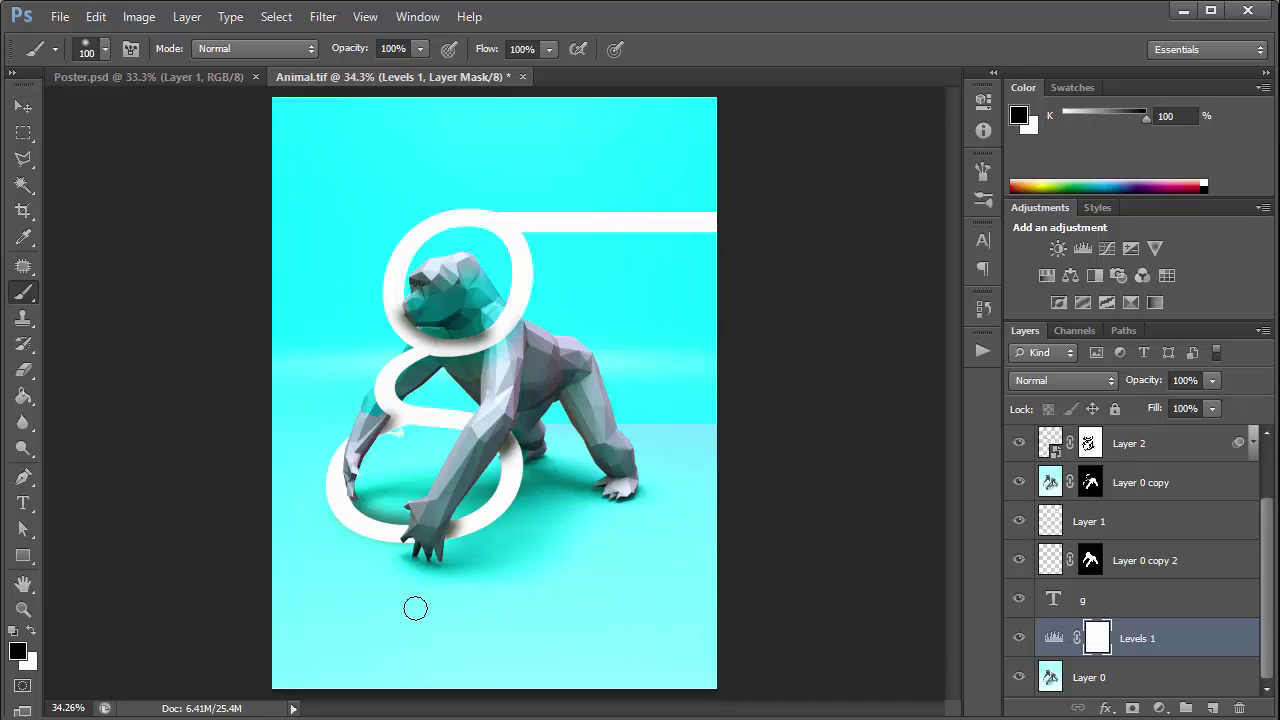
key(bracketright)
key(bracketright)
key(bracketright)
key(bracketright)
key(bracketright)
key(bracketright)
key(bracketright)
key(bracketright)
key(bracketright)
key(bracketright)
key(bracketright)
key(bracketright)
key(bracketright)
click(261, 640)
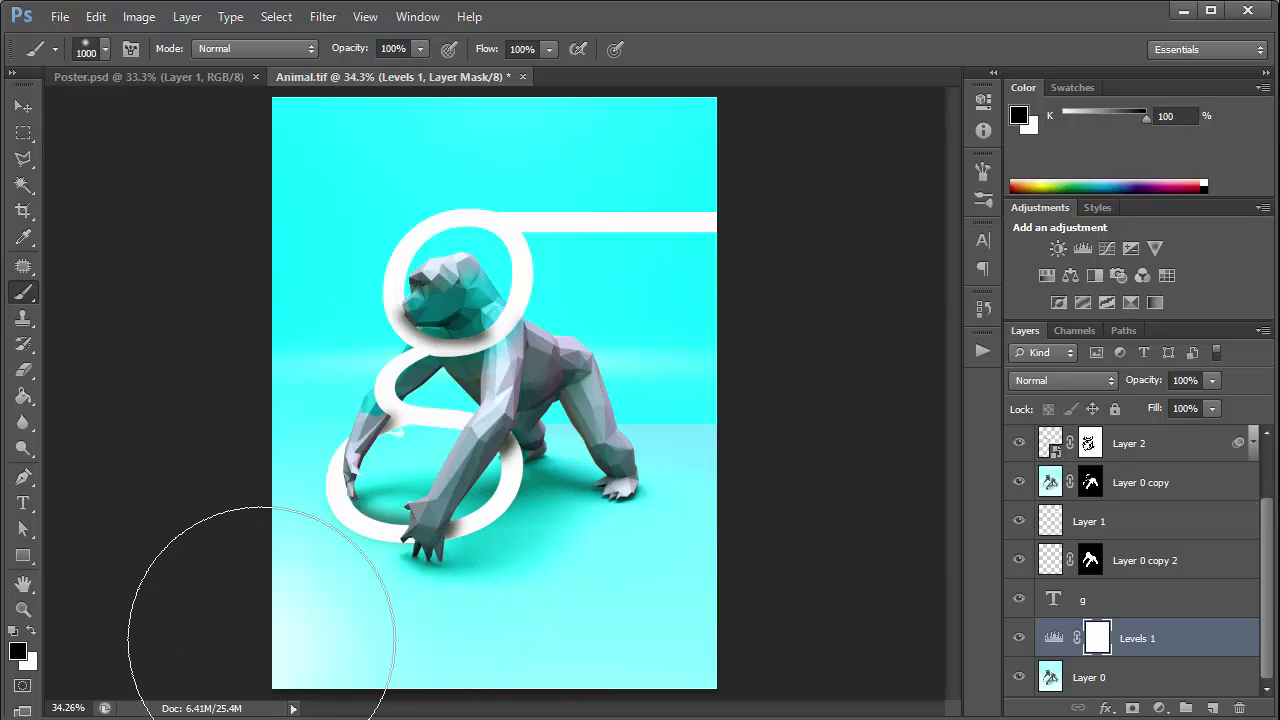
drag(261, 640, 710, 630)
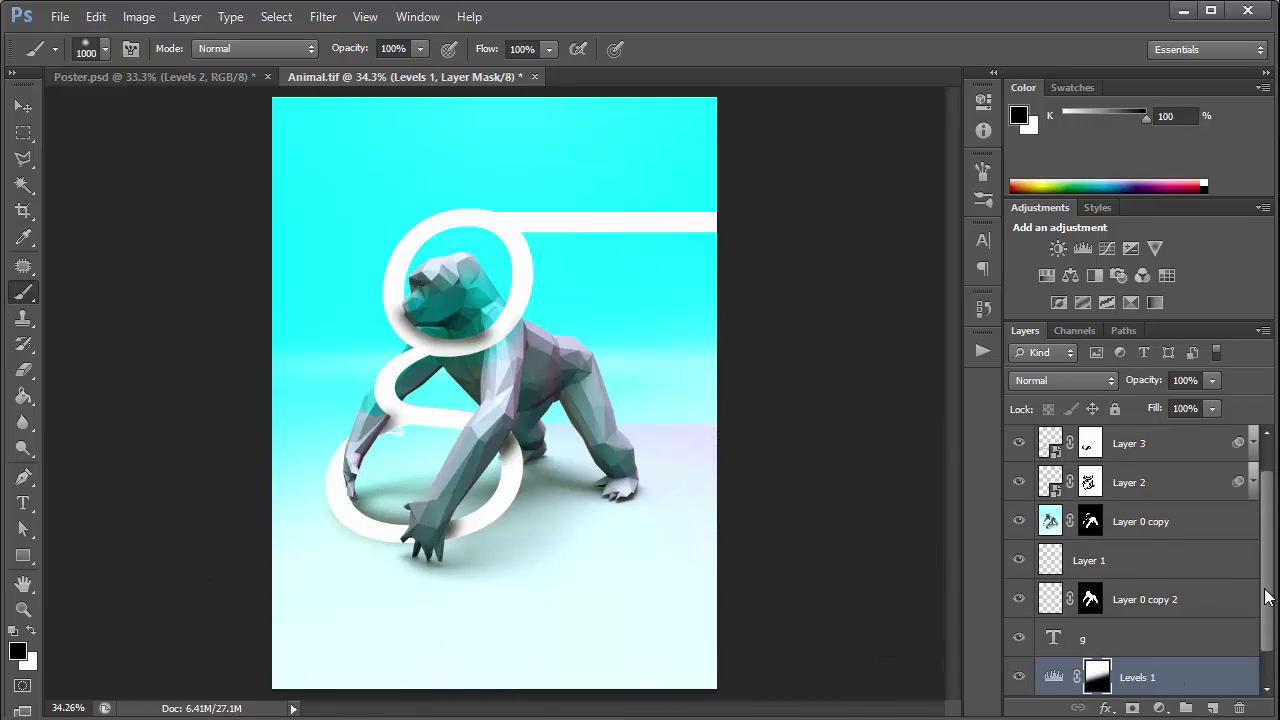
Group all layers from Layer 0 up to A_Animal Alpha
drag(1268, 597, 1275, 562)
click(1180, 677)
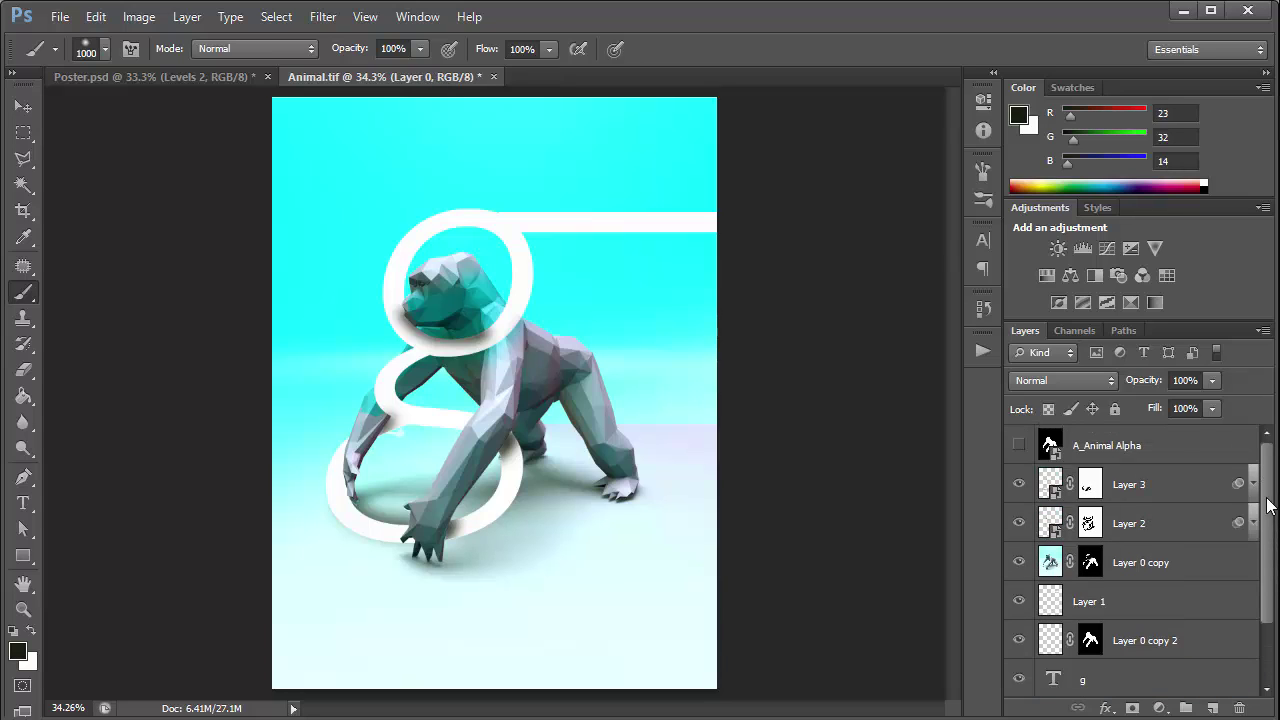
shift+click(1192, 459)
key(ctrl+g)
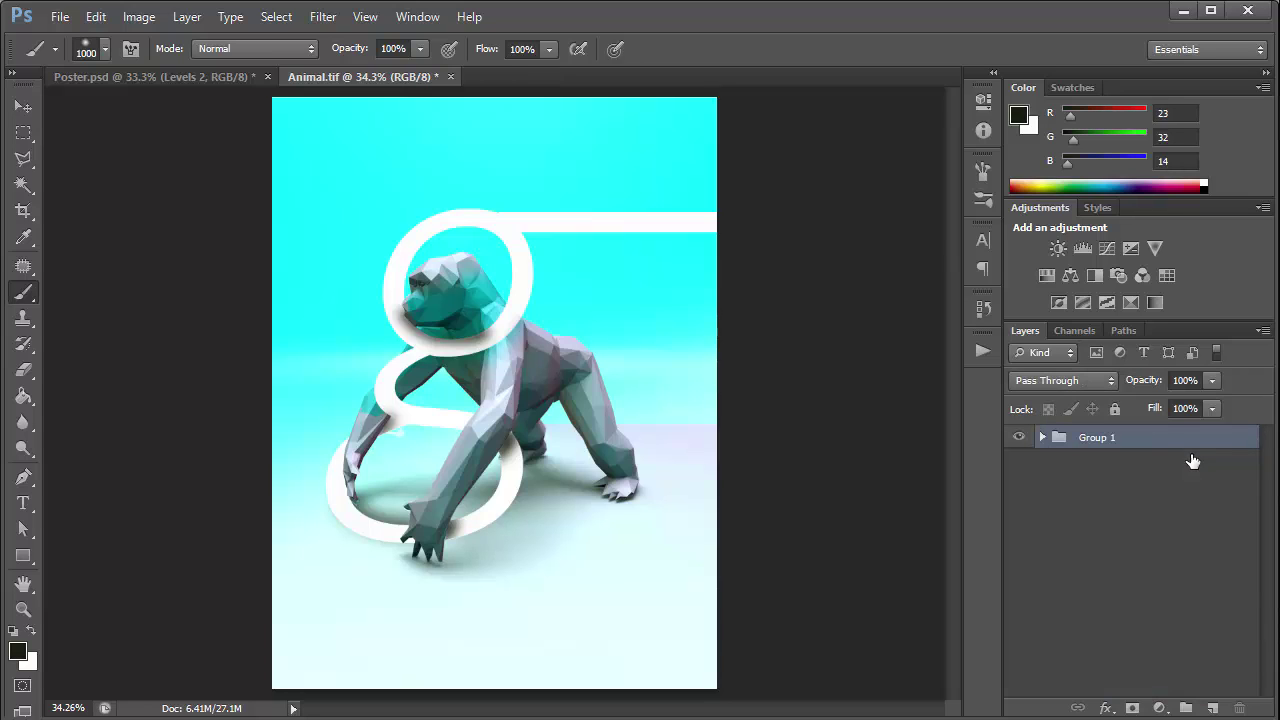
Add a Levels adjustment above the group with the Red channel's midtone at 0.5, and paint black over the floor in its mask
click(1159, 708)
click(1200, 370)
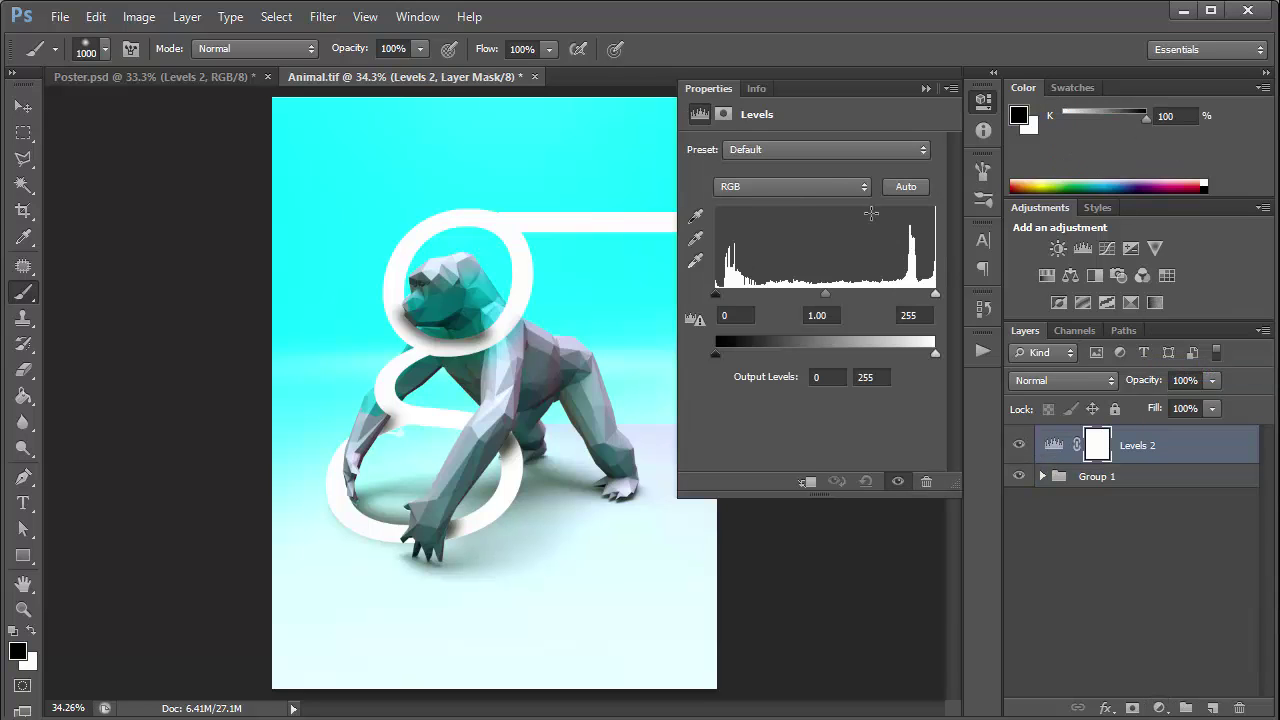
click(826, 187)
click(818, 224)
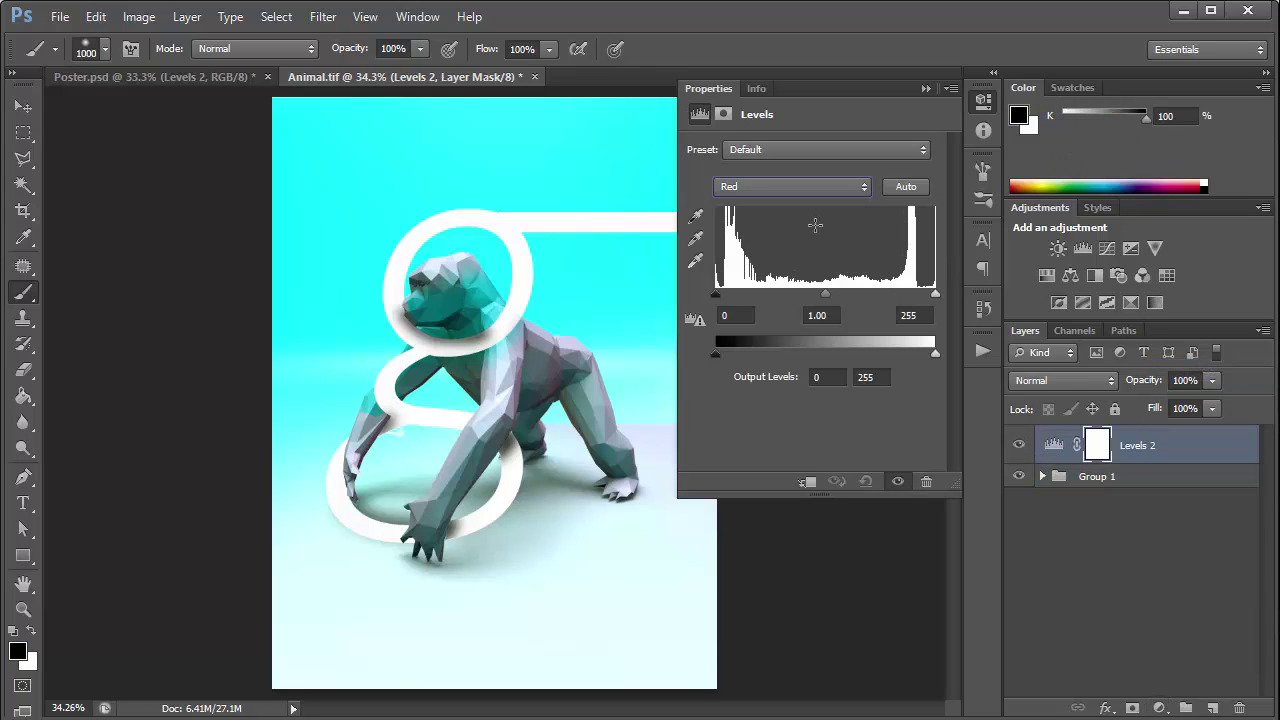
double_click(833, 315)
text(0.5)
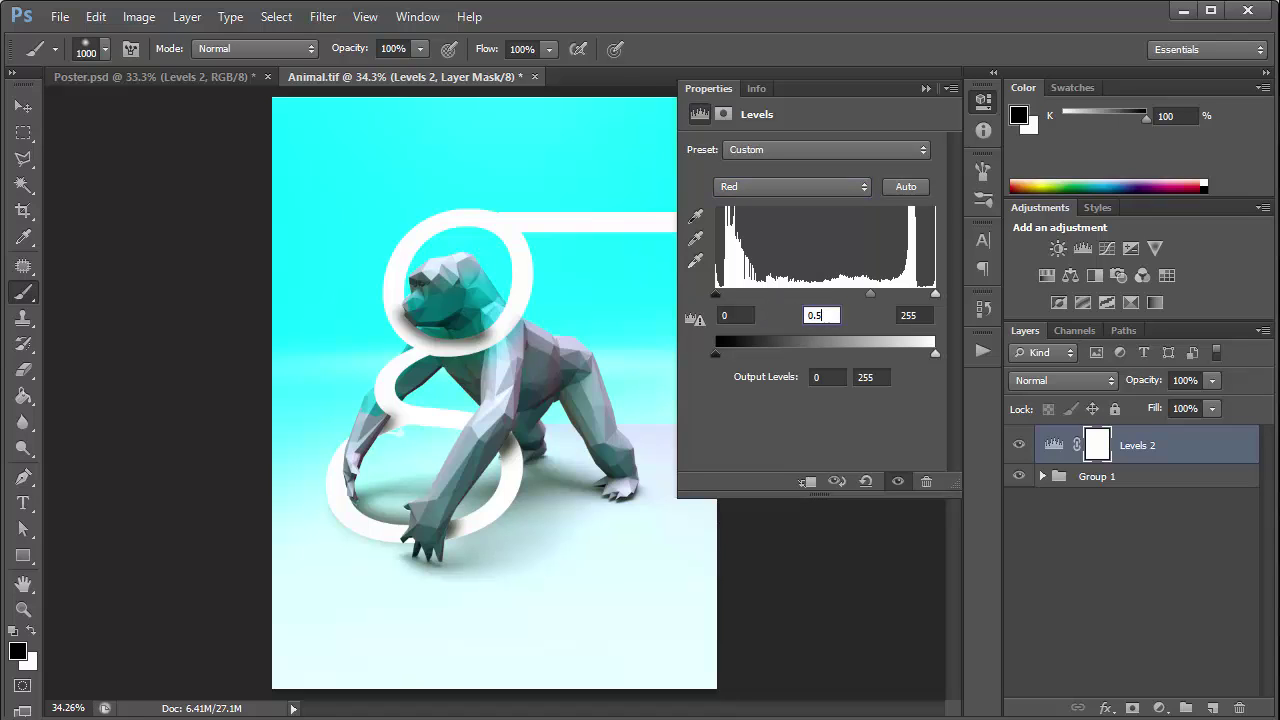
click(926, 88)
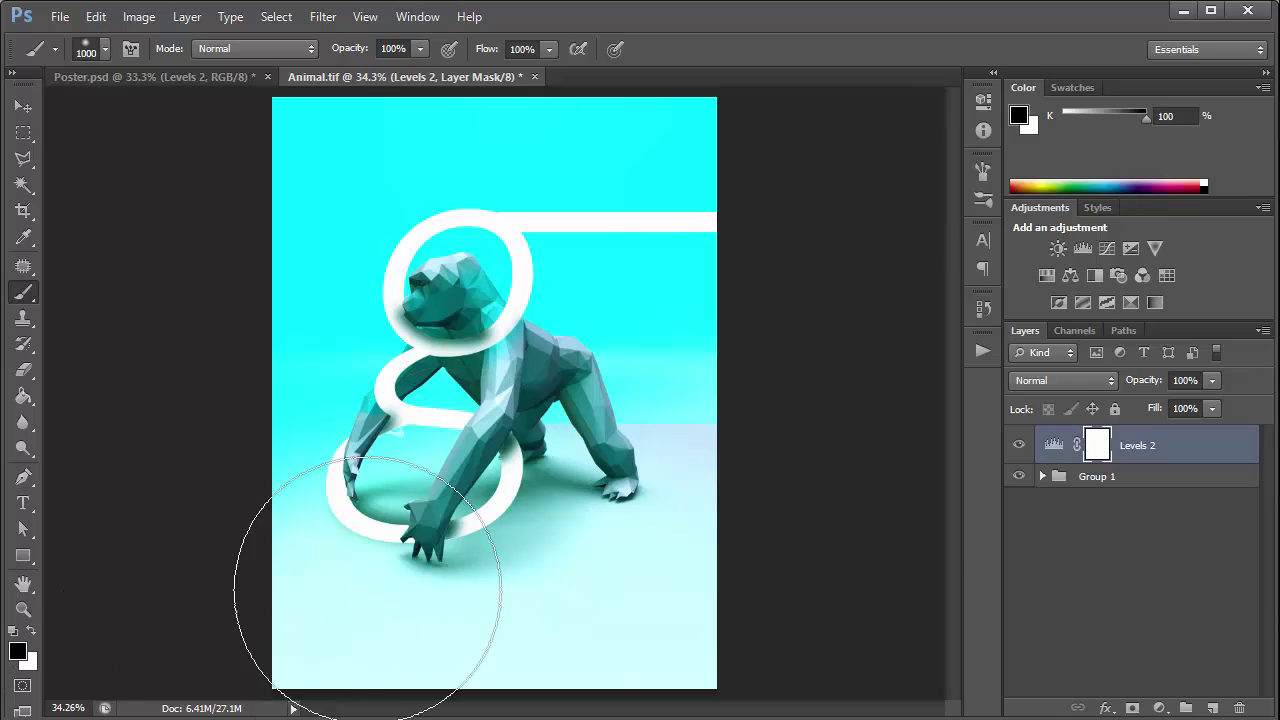
click(420, 590)
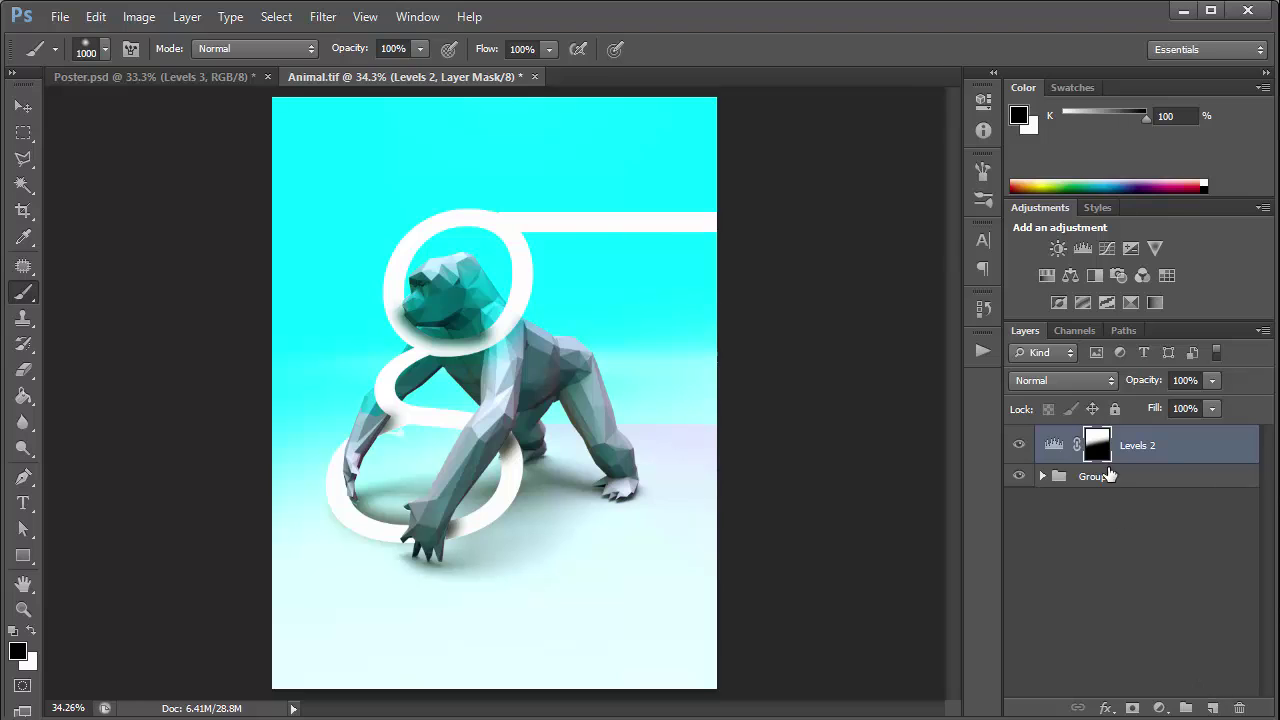
Add another Levels adjustment on top with the Red midtone at 1.5, and paint its mask black over the upper part of the image
click(1159, 708)
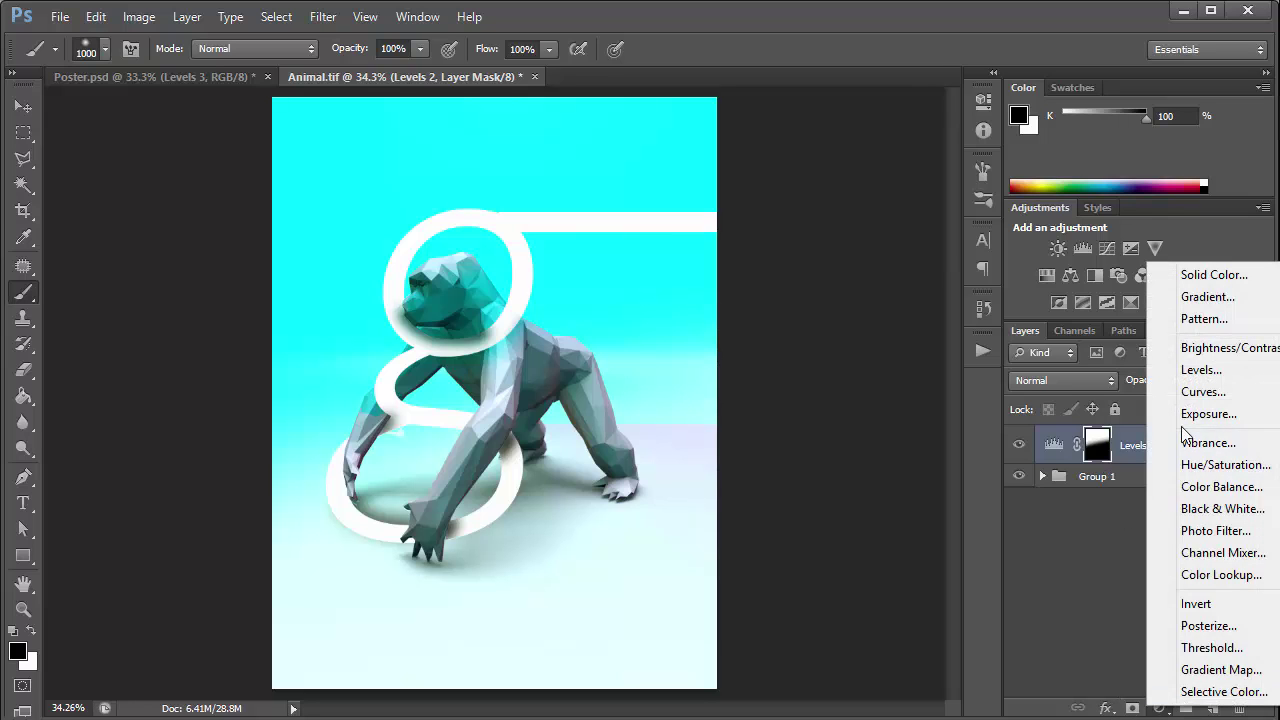
click(1198, 369)
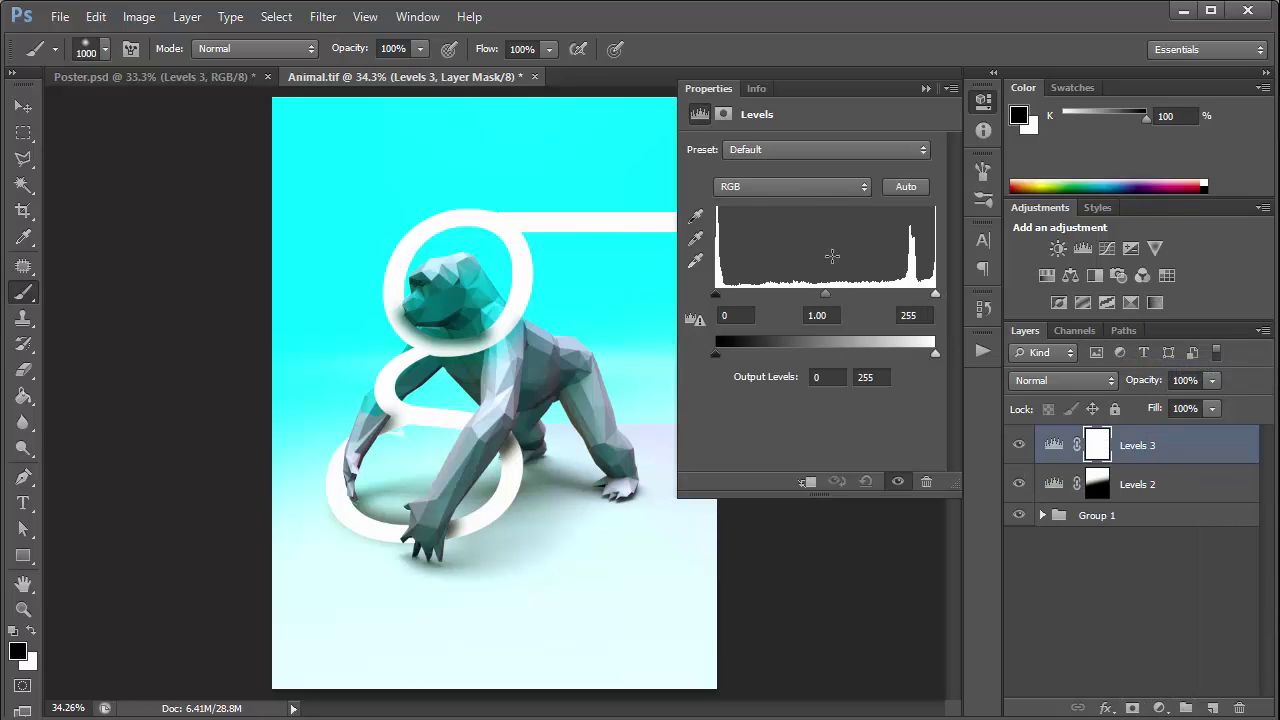
click(808, 192)
click(808, 226)
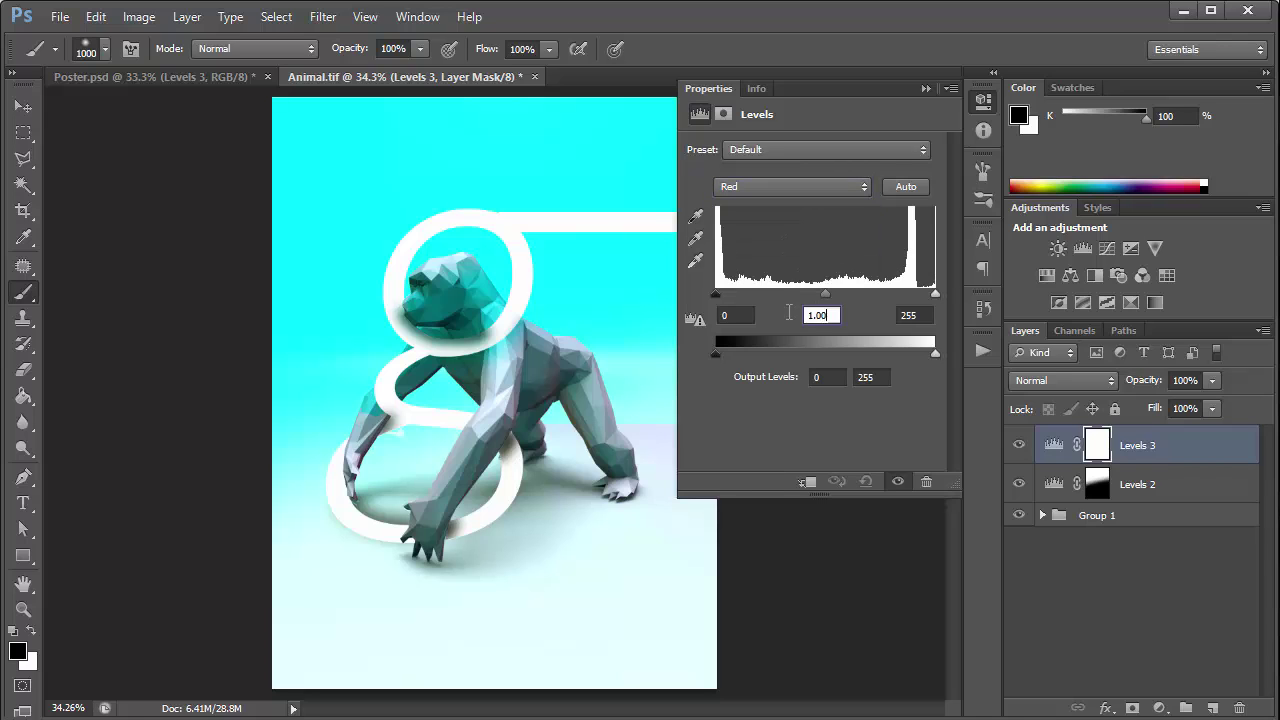
key(ctrl+a)
text(1.5)
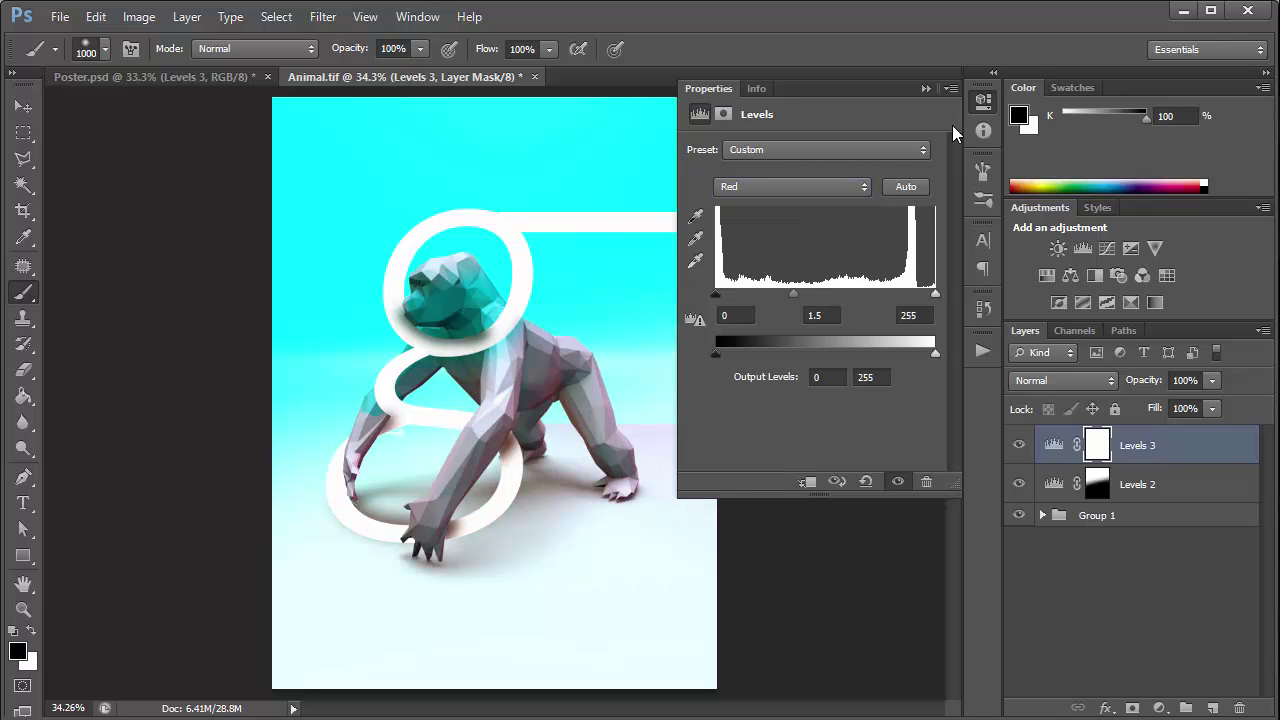
click(925, 88)
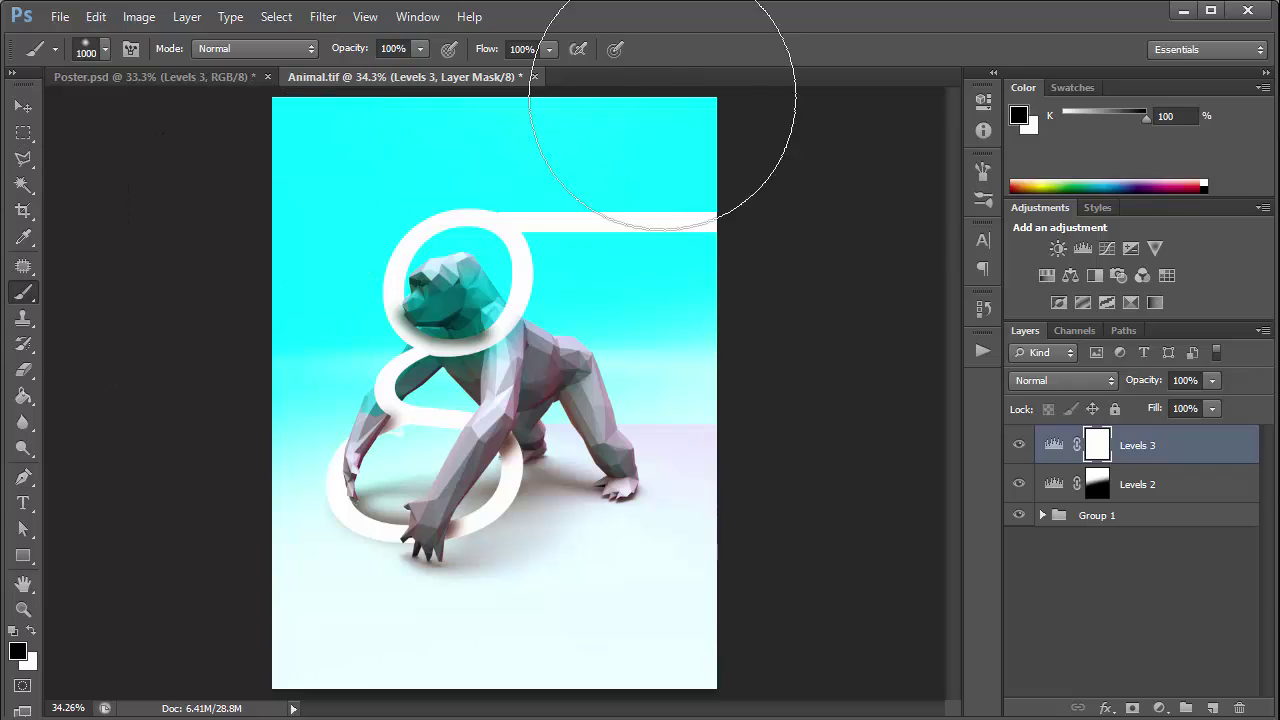
mouse_move(18, 466)
mouse_down()
mouse_move(760, 229)
mouse_move(303, 402)
mouse_move(881, 223)
mouse_up()
Toggle the visibility of the Levels 3 adjustment to compare the image with and without it
click(1019, 445)
click(1019, 445)
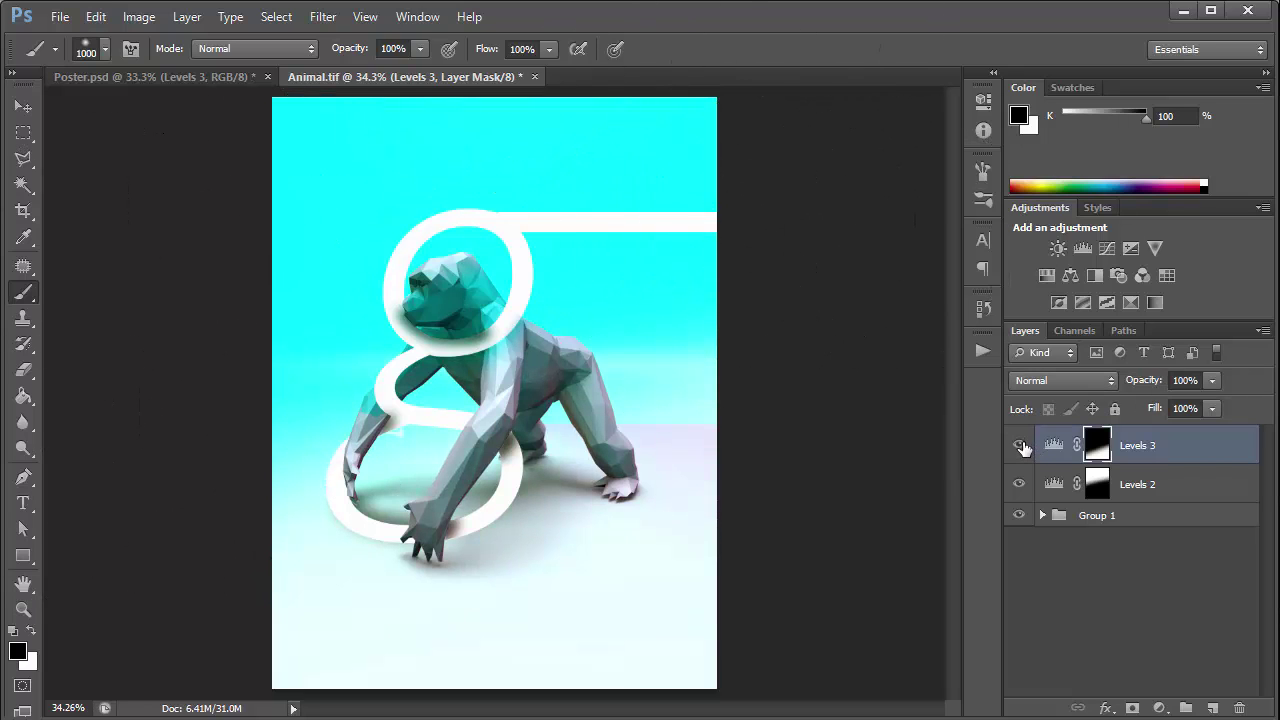
click(1019, 445)
click(1019, 445)
click(1019, 445)
click(1019, 445)
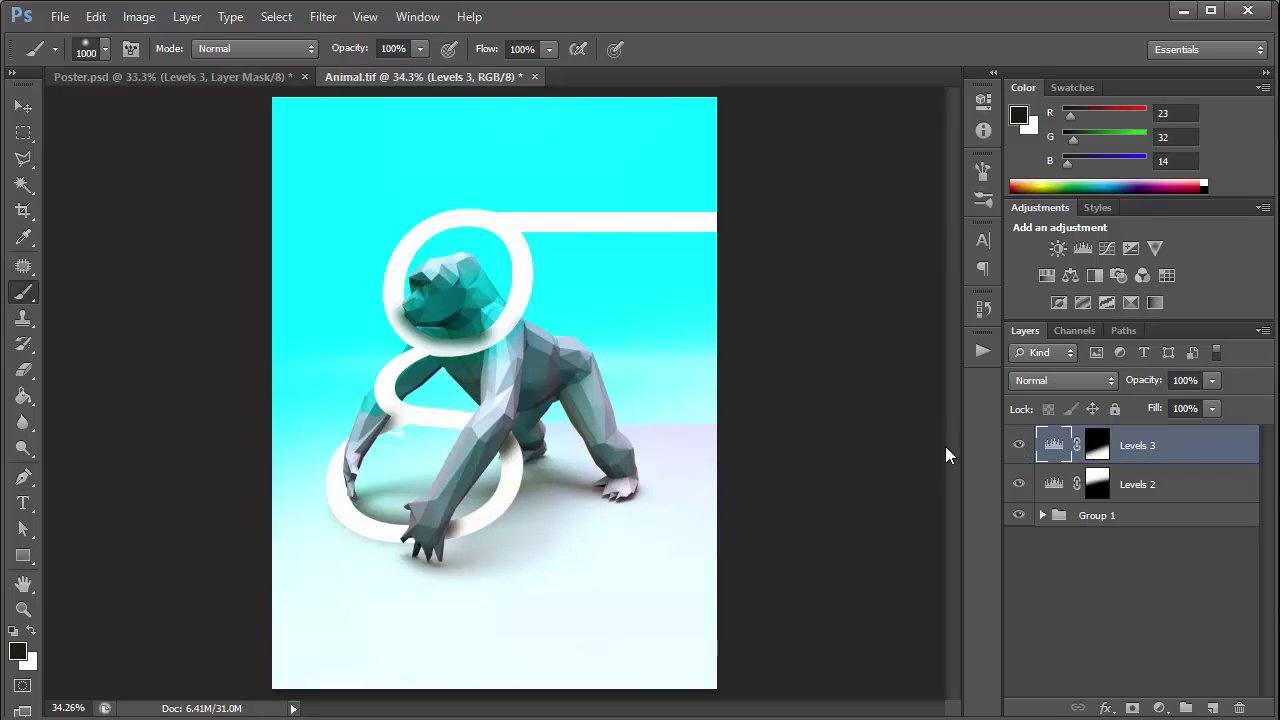
Add a further Levels adjustment at the top of the stack and set its RGB midtone to 1.15
click(1159, 706)
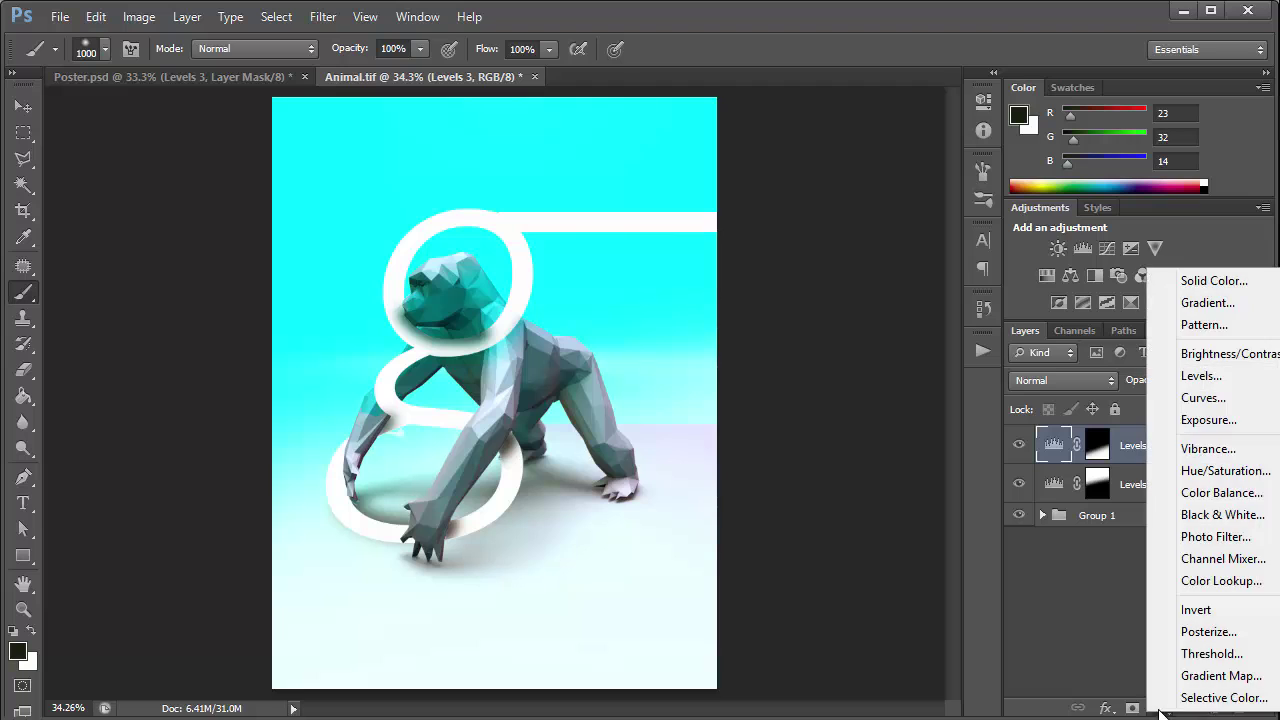
click(1208, 382)
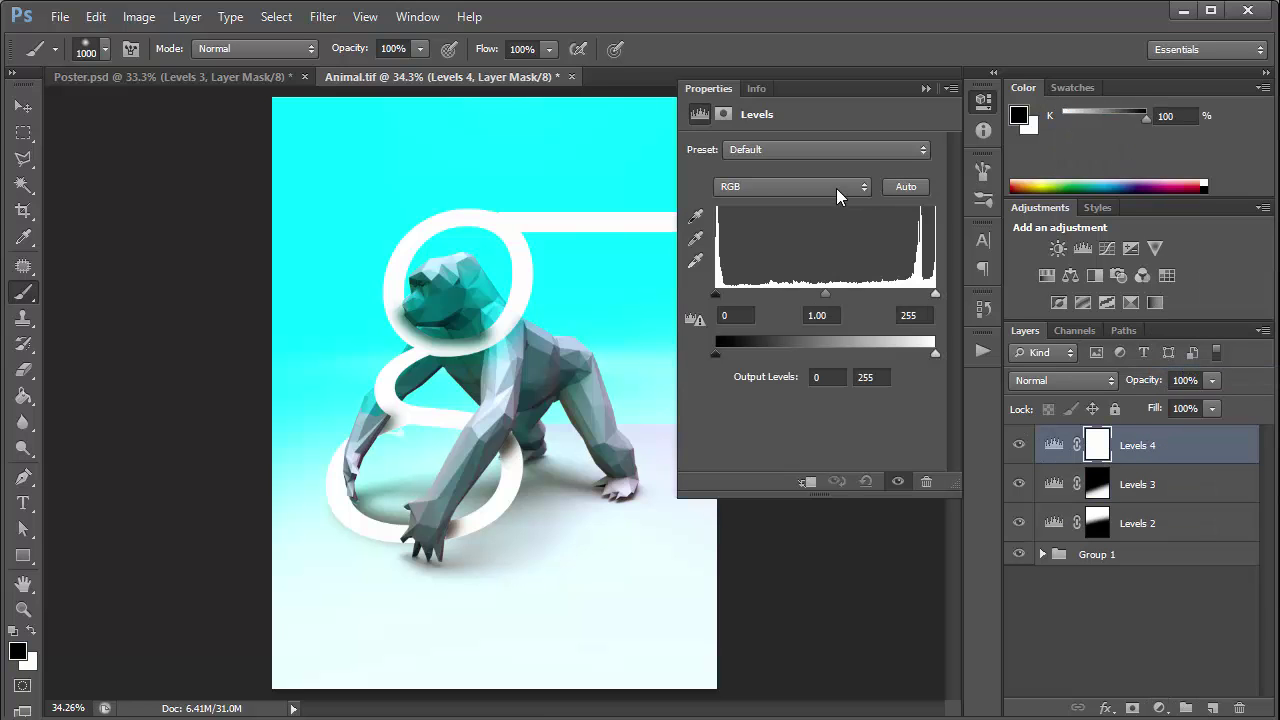
drag(836, 315, 684, 319)
text(1.15)
key(Return)
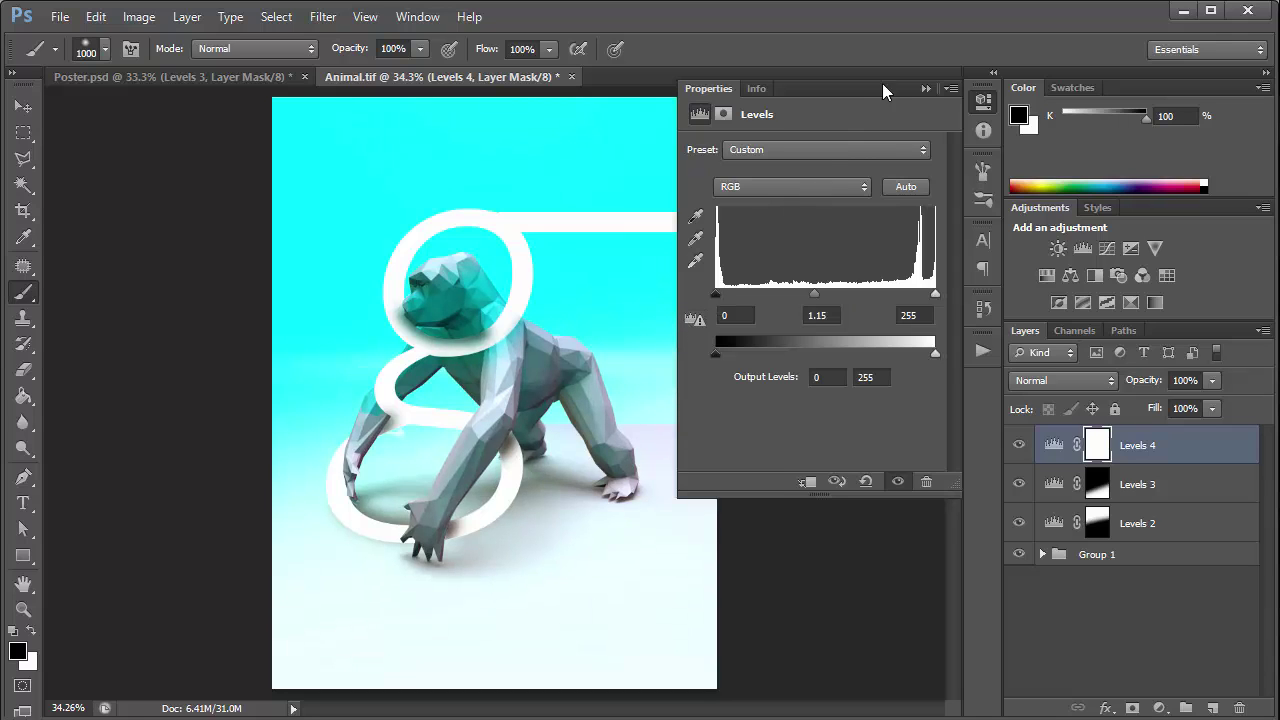
Add a Color Lookup adjustment above Levels 4 and load the Candlelight.CUBE 3D LUT
click(924, 89)
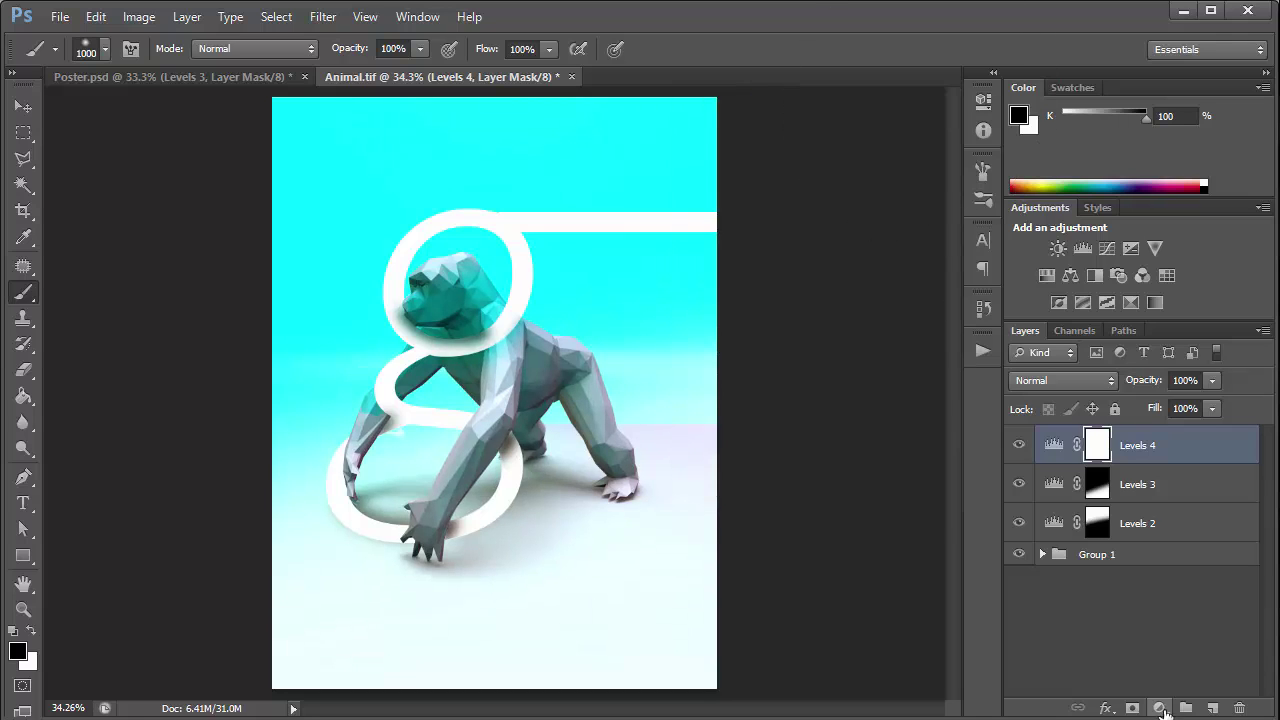
click(1160, 708)
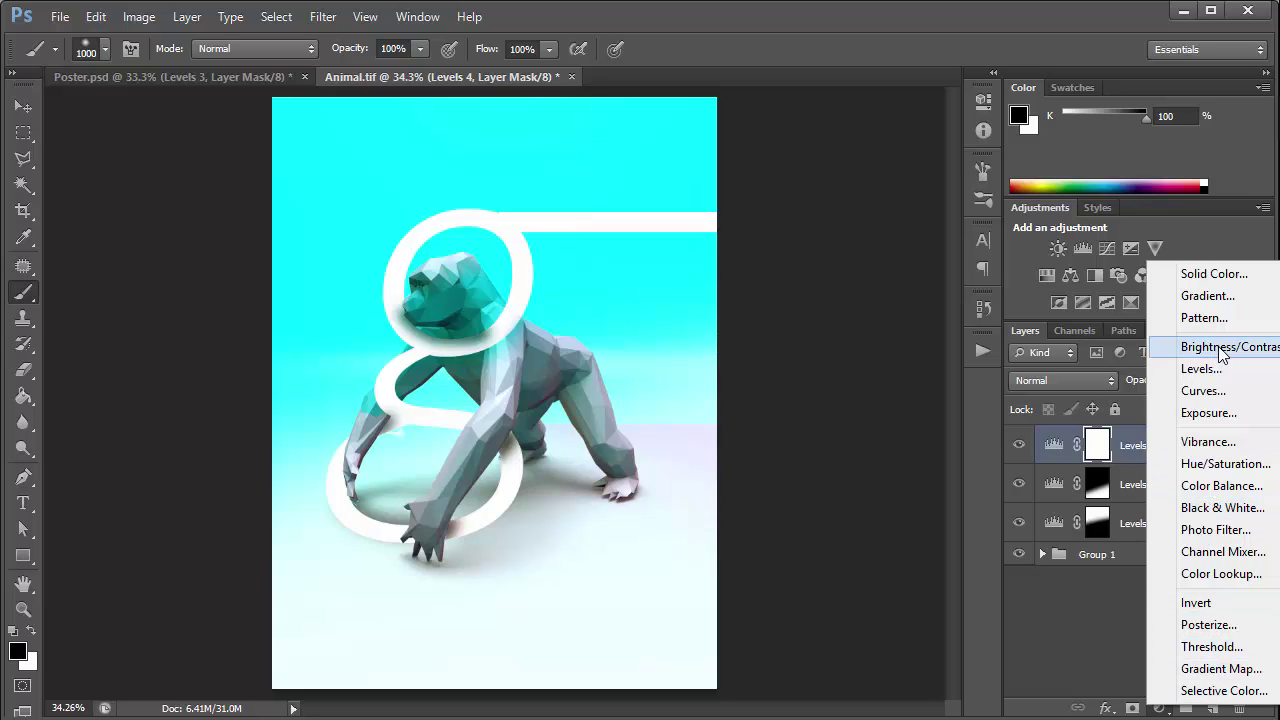
click(1208, 576)
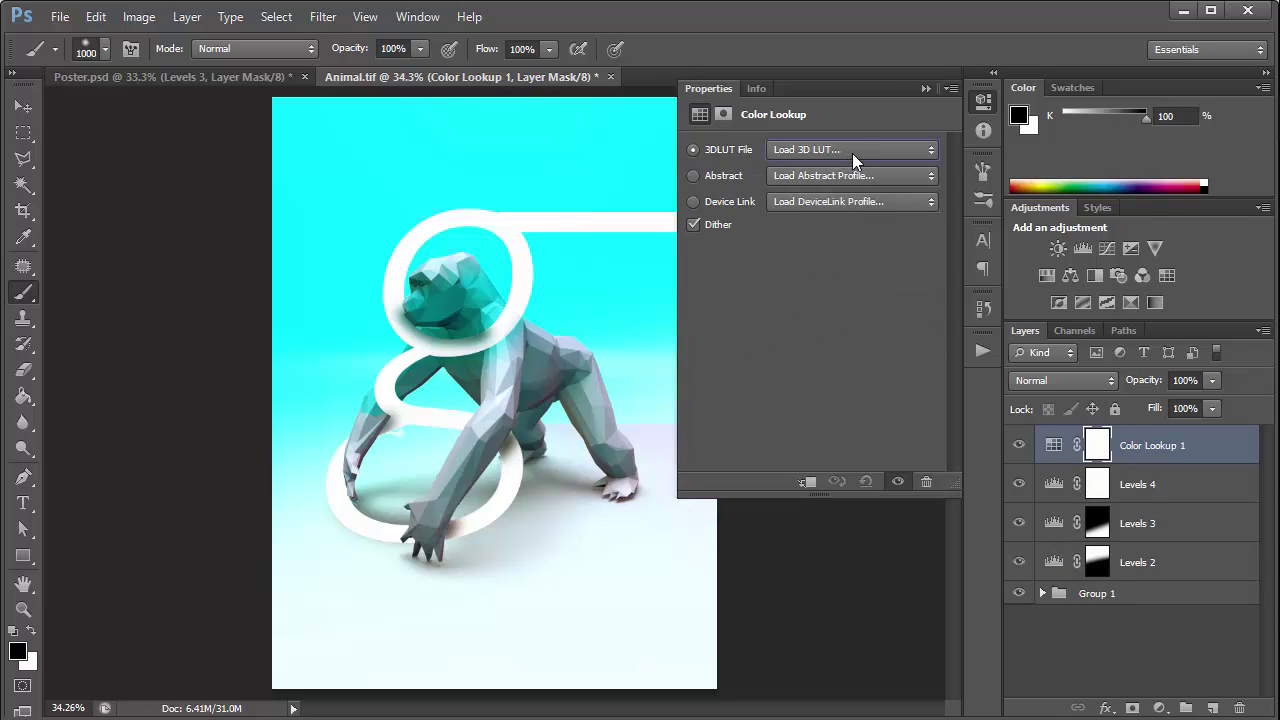
click(852, 153)
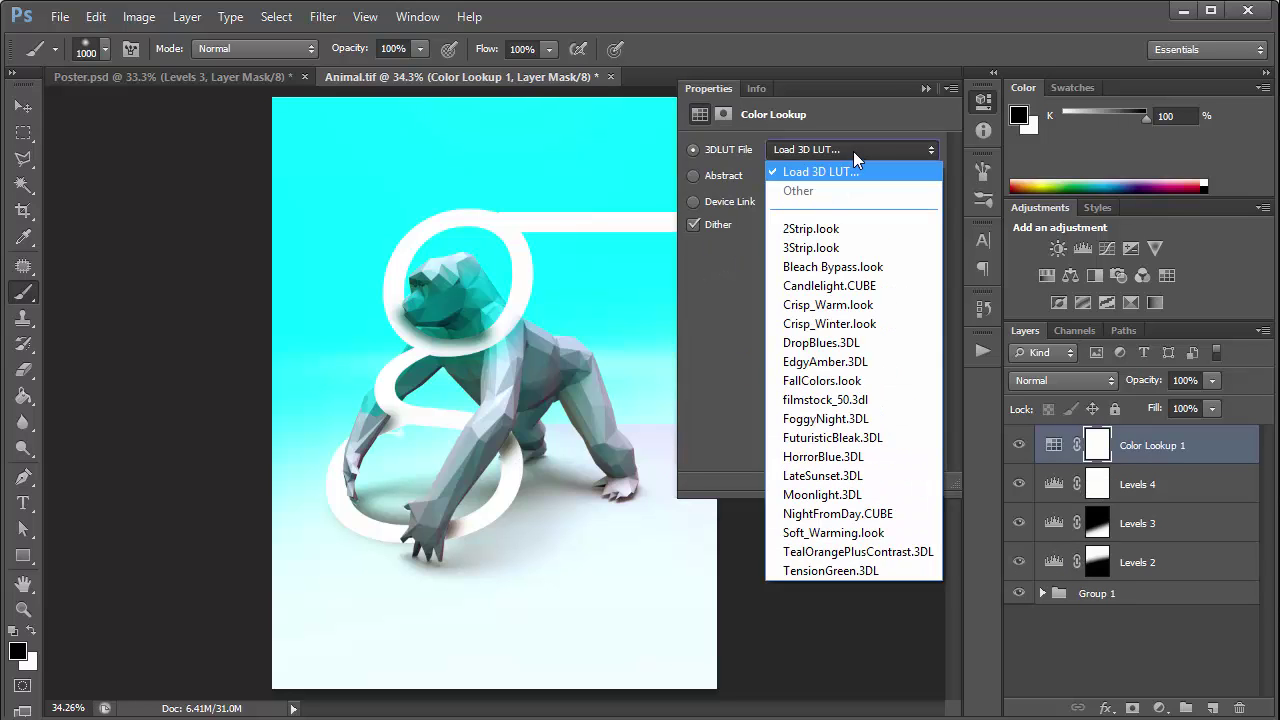
click(830, 285)
click(922, 91)
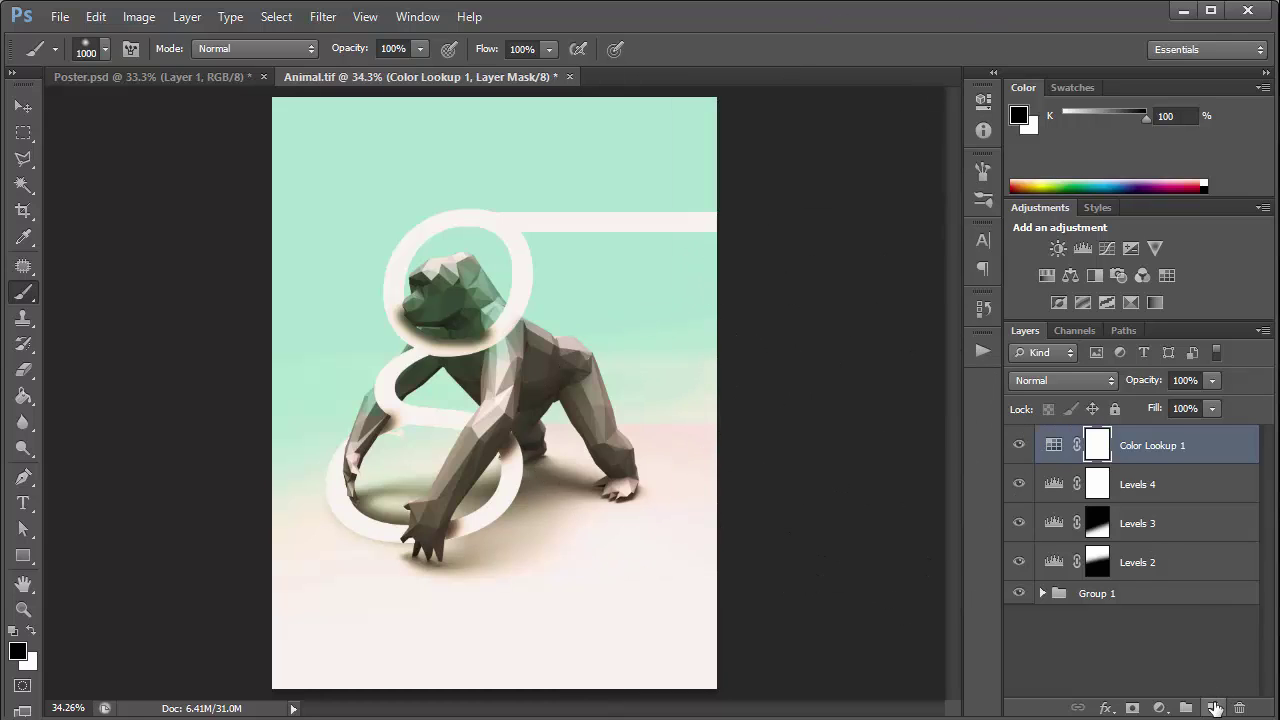
Create a new layer above the Color Lookup adjustment and set the Brush tool's foreground colour to black (000000)
click(1212, 708)
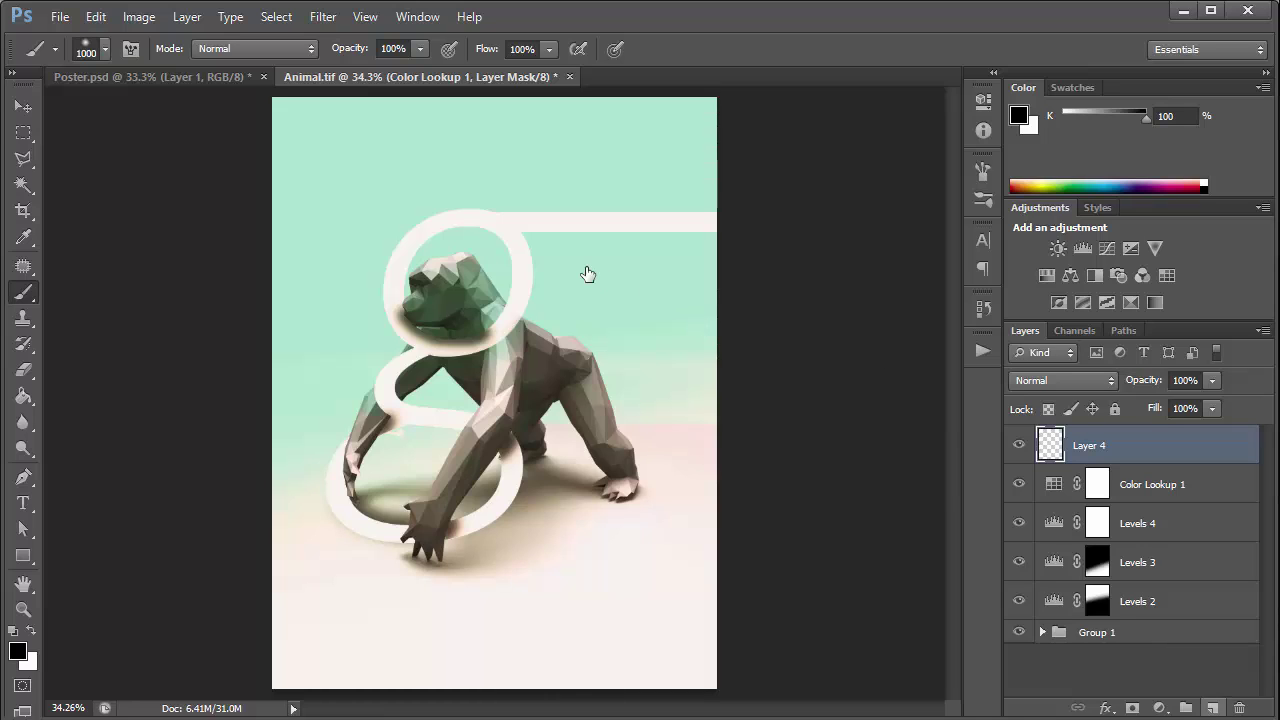
key(v)
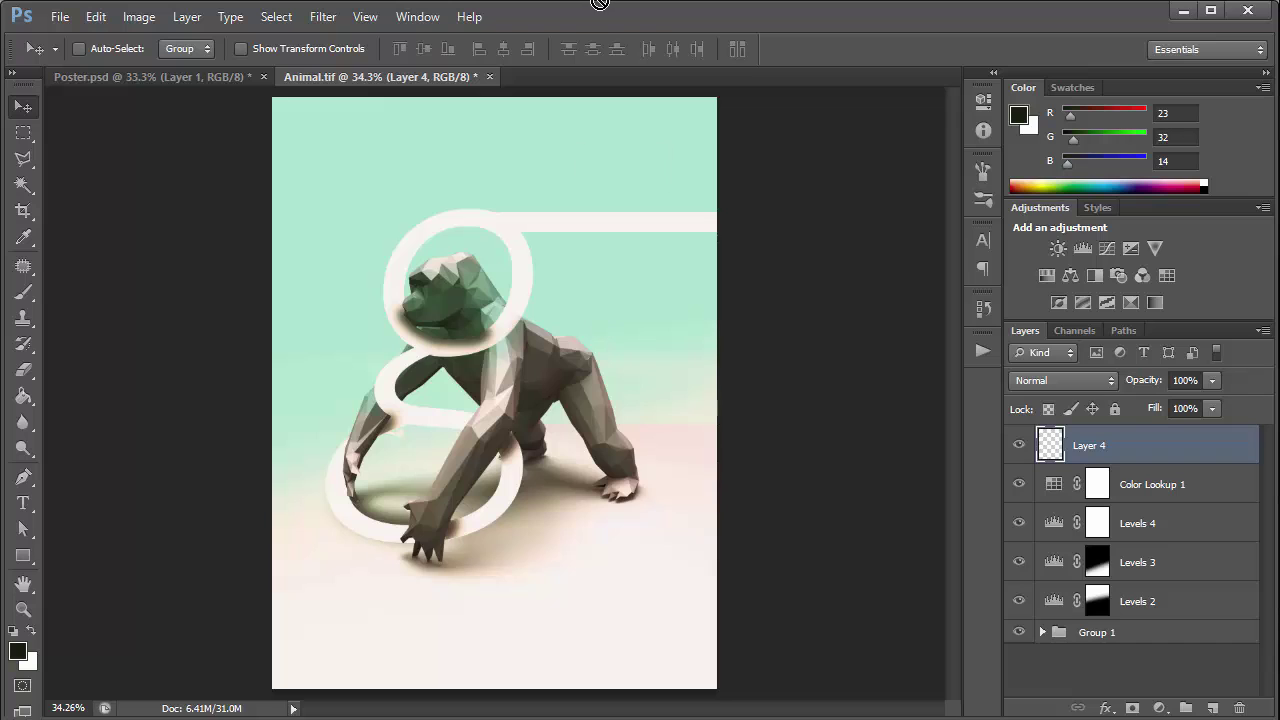
alt+scroll(540, 327, up, 2)
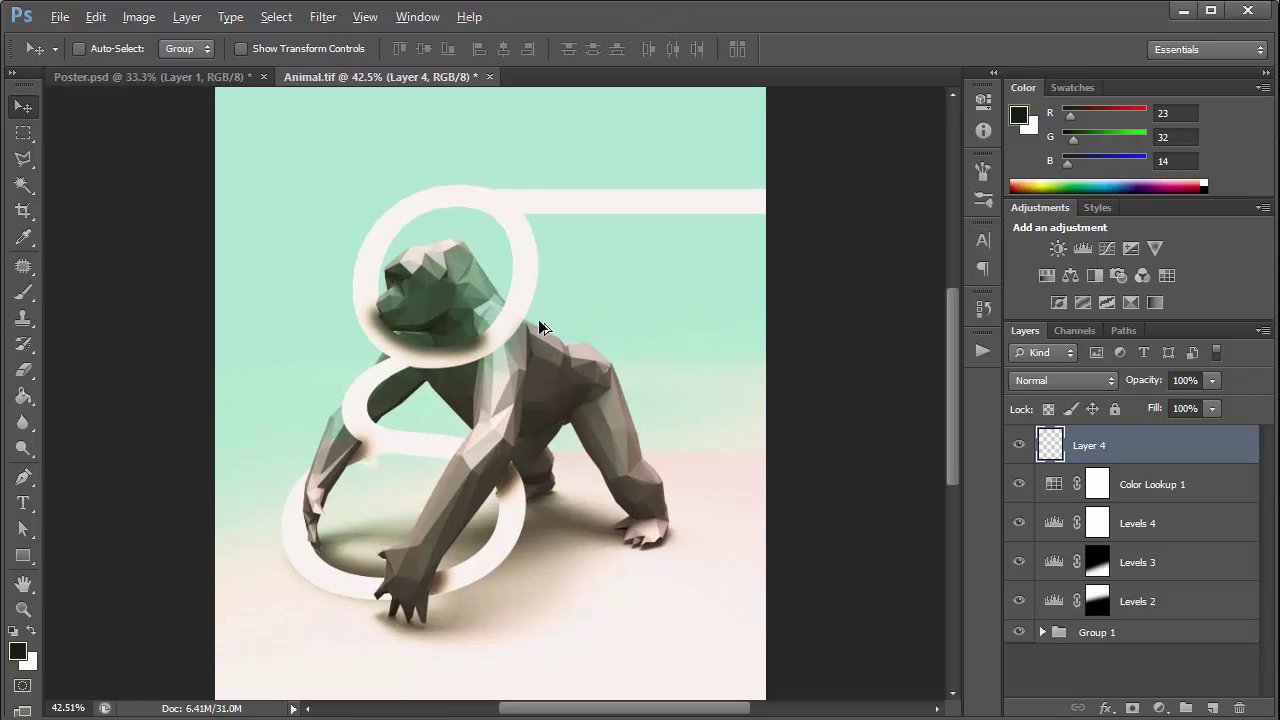
alt+scroll(540, 327, down, 4)
alt+scroll(540, 327, up, 1)
key(b)
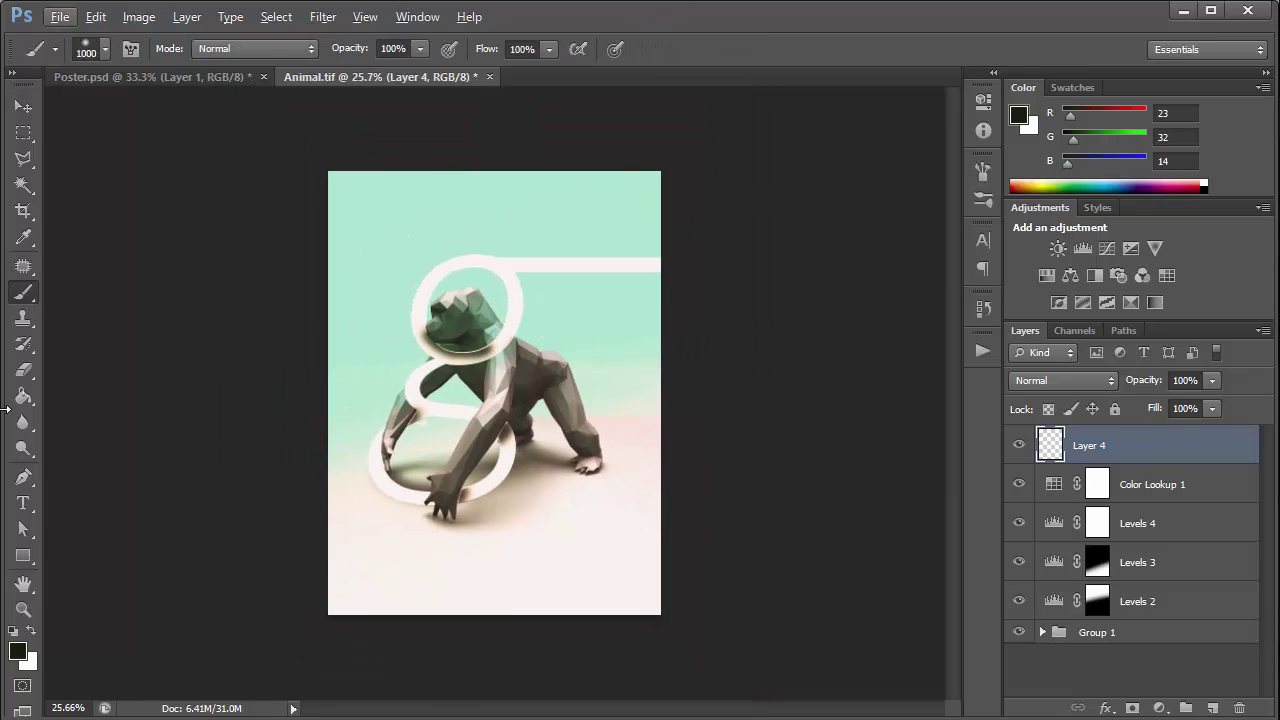
click(20, 652)
drag(920, 364, 785, 444)
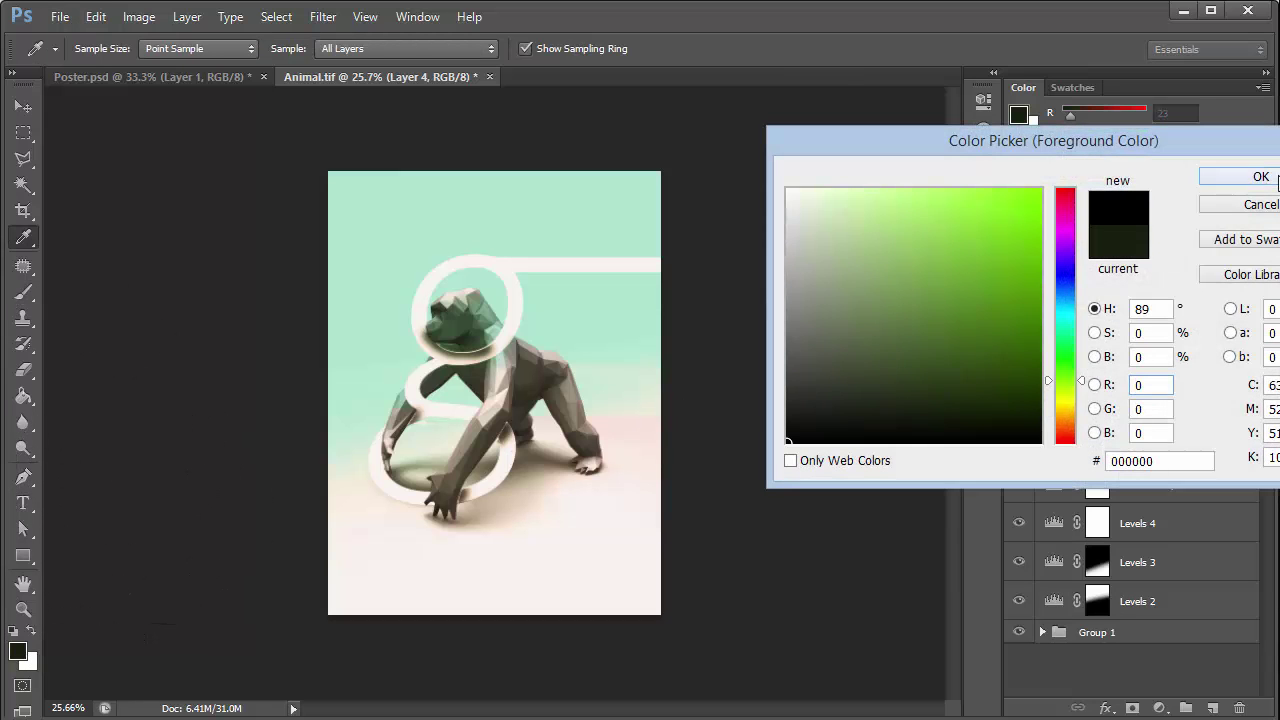
click(1262, 177)
Paint a soft black vignette around the image edges on the new layer with the 1000 px brush
mouse_move(886, 129)
mouse_down()
mouse_move(749, 157)
mouse_move(766, 214)
mouse_move(626, 184)
mouse_up()
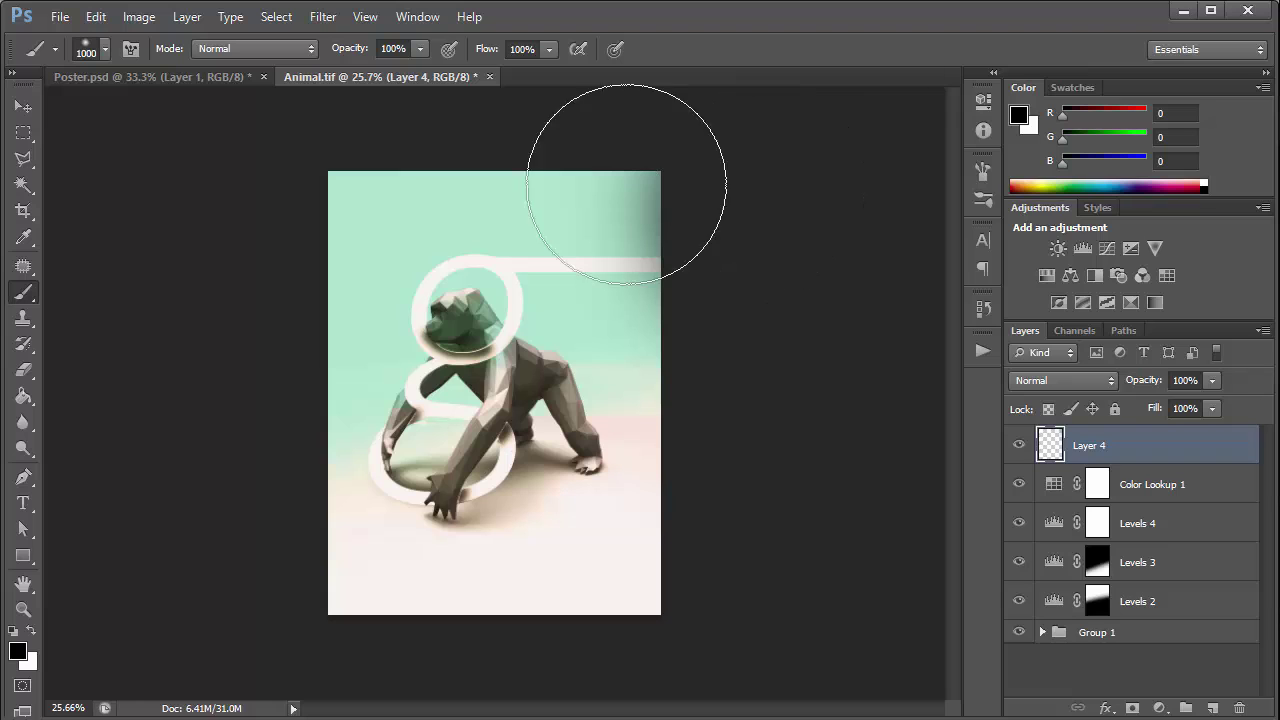
click(105, 49)
click(713, 8)
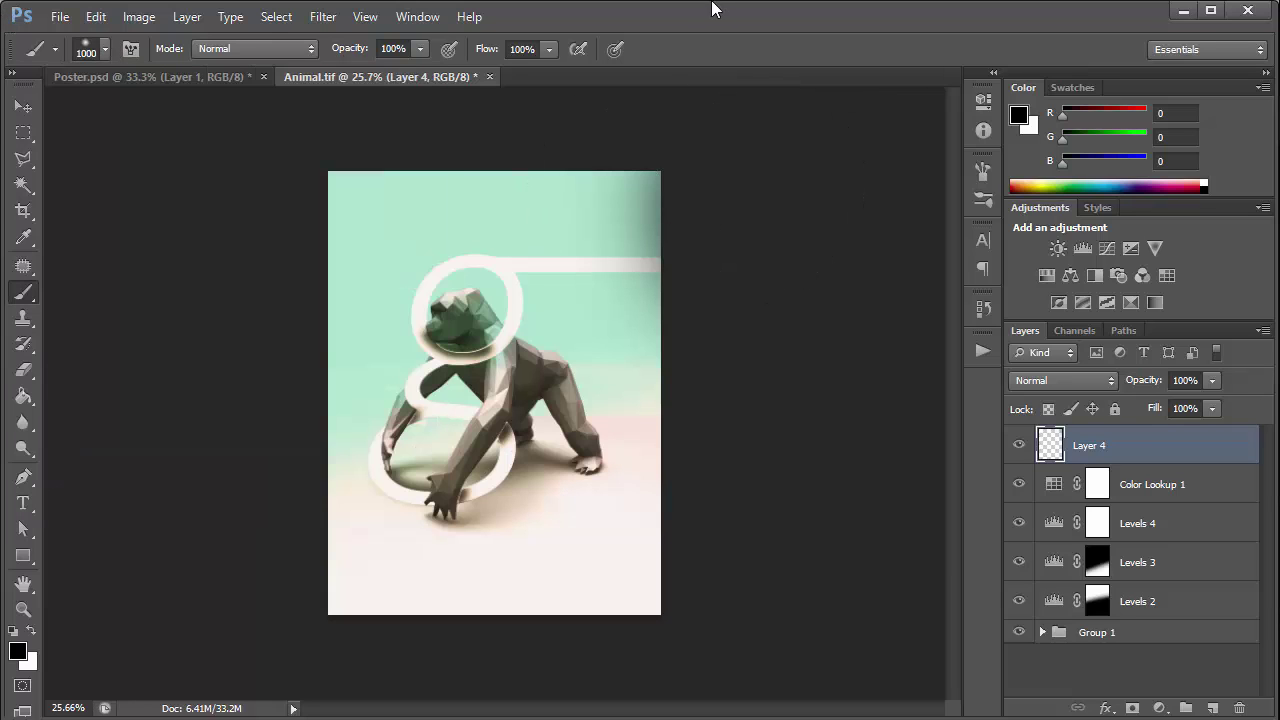
mouse_move(757, 214)
mouse_down()
mouse_move(780, 429)
mouse_move(774, 364)
mouse_move(777, 551)
mouse_move(754, 503)
mouse_move(765, 715)
mouse_move(450, 700)
mouse_move(560, 700)
mouse_move(500, 700)
mouse_move(210, 630)
mouse_move(177, 471)
mouse_move(177, 323)
mouse_move(177, 529)
mouse_move(187, 343)
mouse_move(234, 500)
mouse_move(200, 543)
mouse_move(175, 234)
mouse_move(193, 273)
mouse_move(191, 248)
mouse_move(471, 71)
mouse_move(536, 50)
mouse_move(847, 37)
mouse_up()
Maximize the resized window and dock the floating document window back into the workspace
double_click(843, 9)
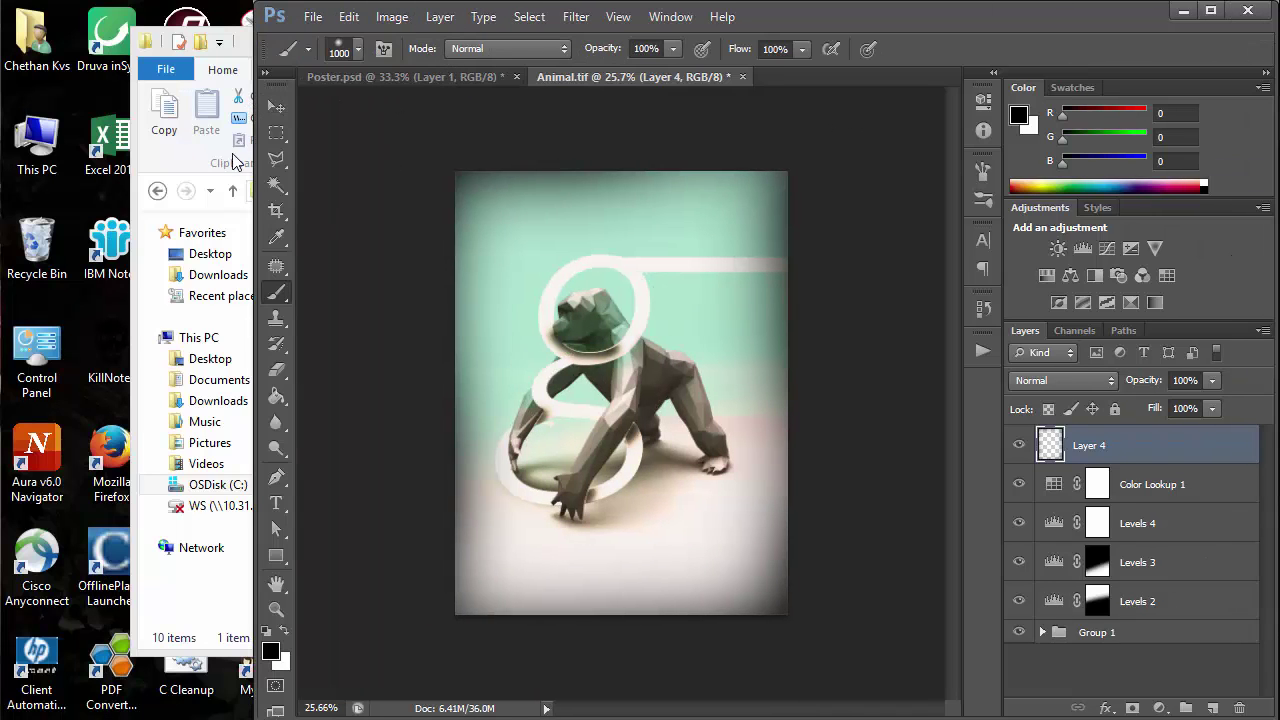
key(super+Up)
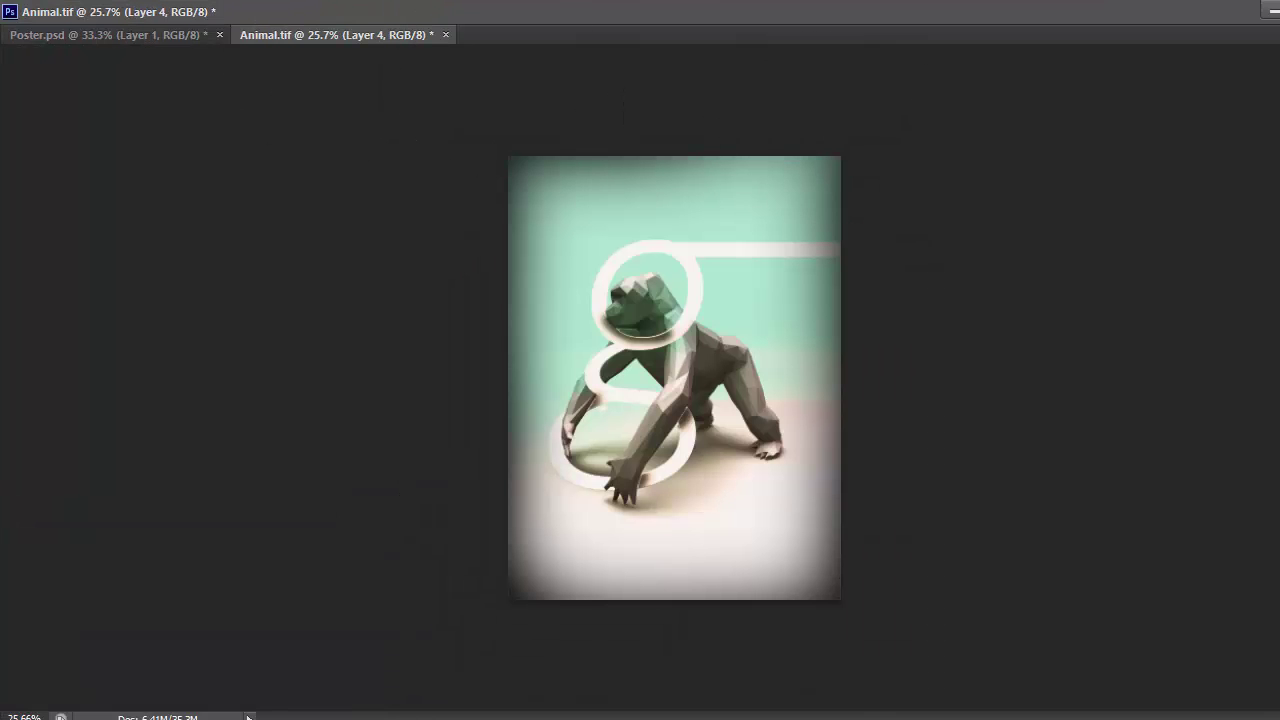
key(f)
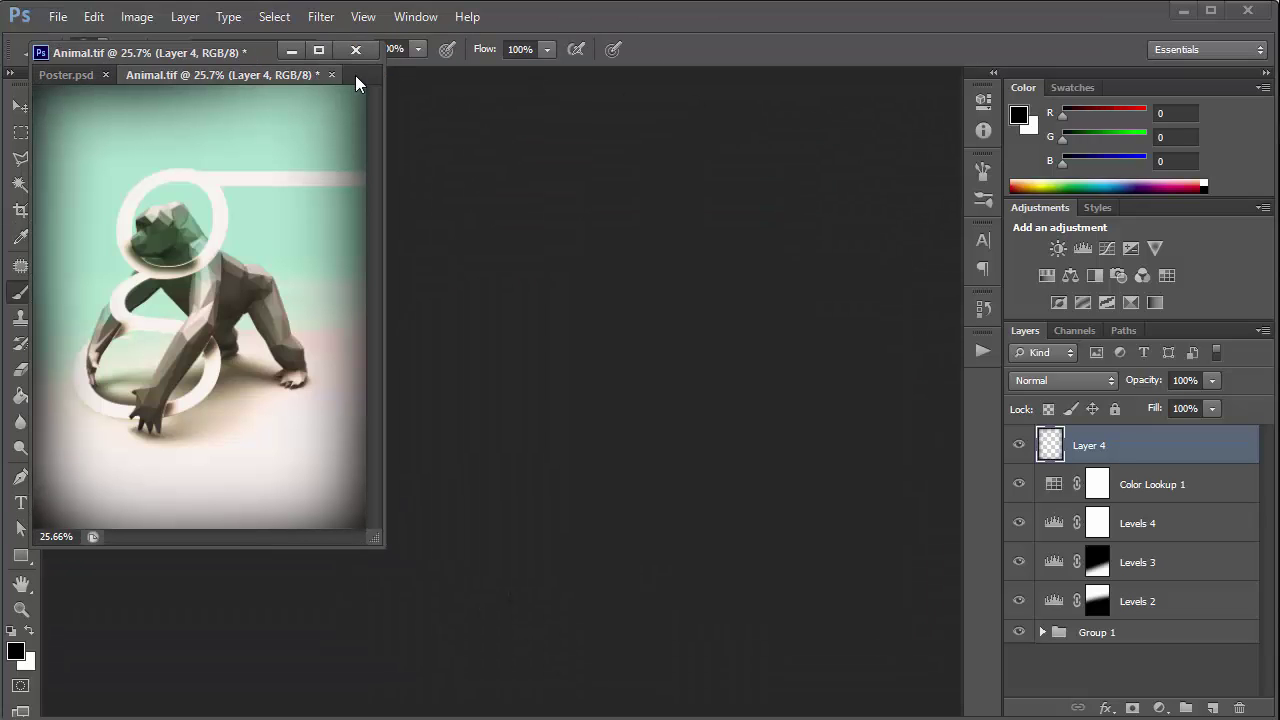
mouse_move(266, 53)
mouse_down()
mouse_move(698, 94)
mouse_move(696, 81)
mouse_up()
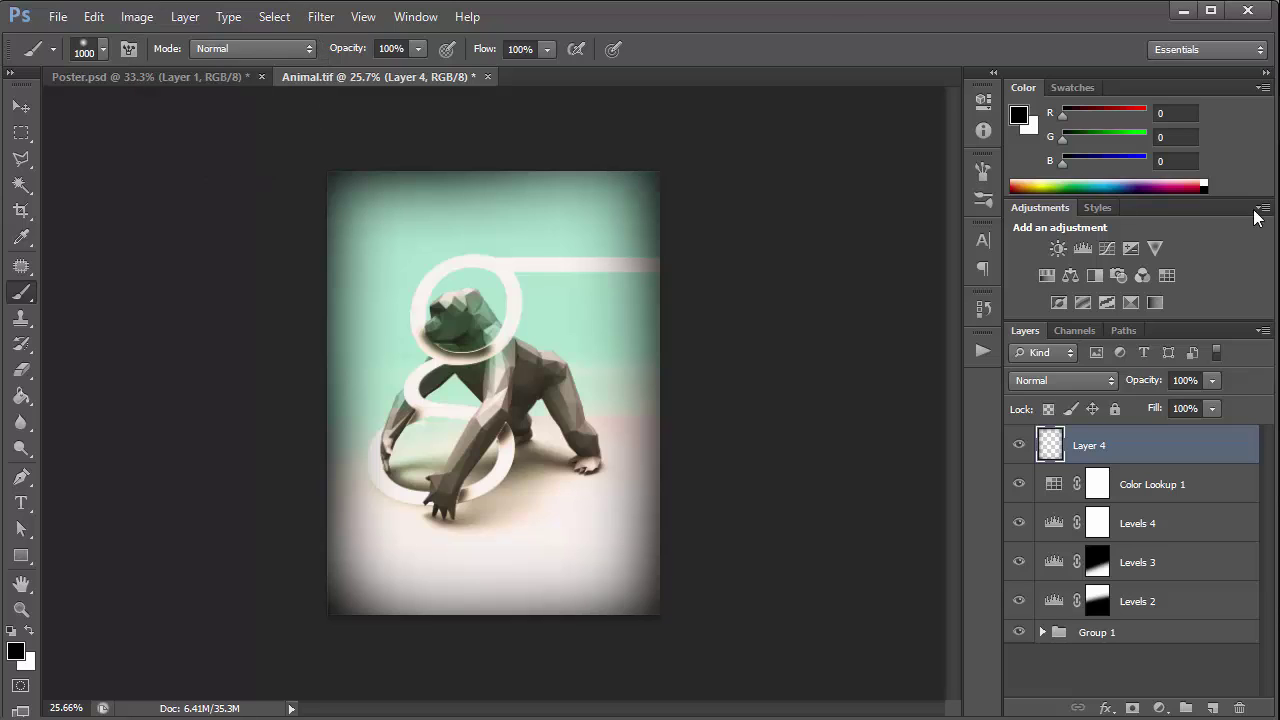
Set the vignette layer to 60% opacity with the Linear Light blend mode, and fit the image on screen
text(60)
key(Return)
click(1104, 381)
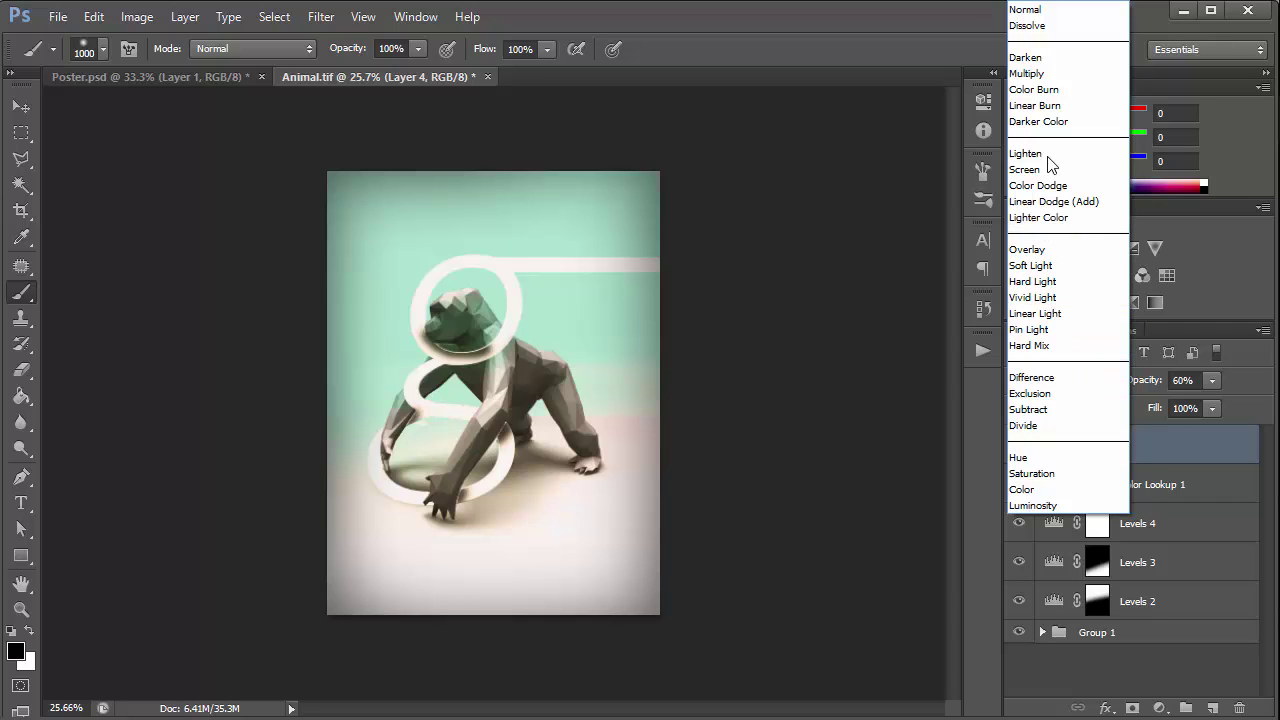
click(1047, 315)
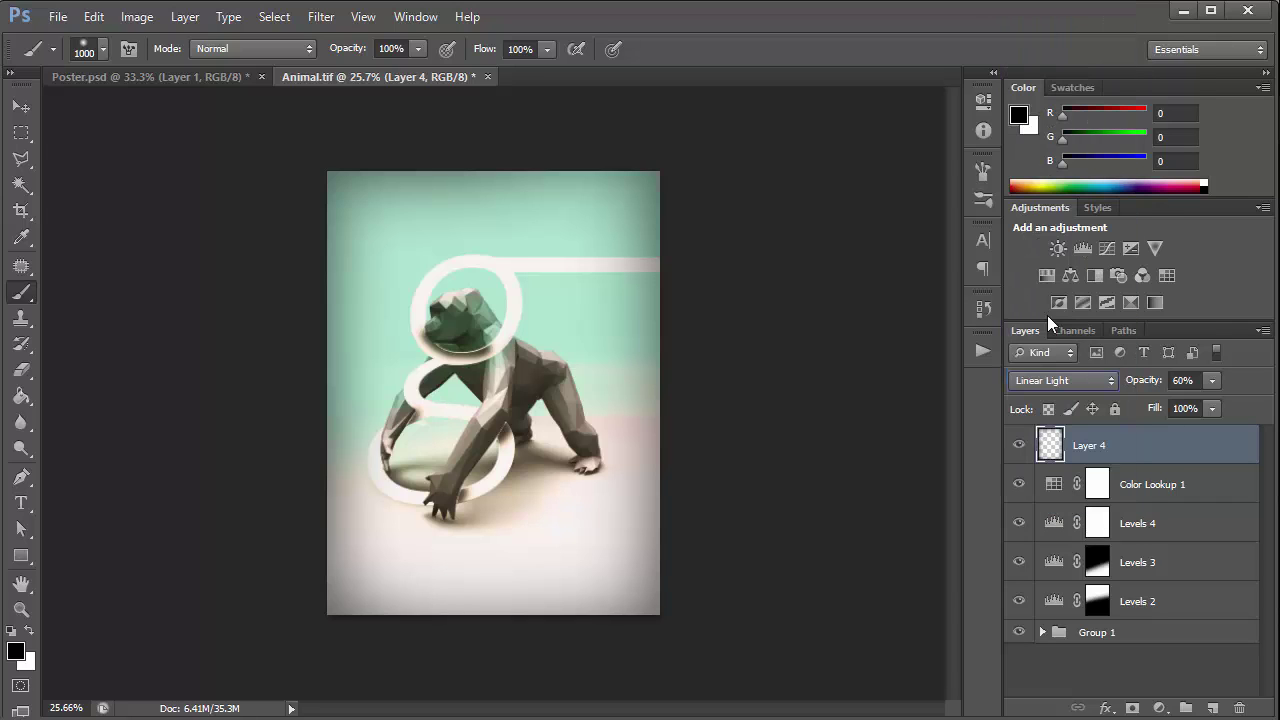
click(1121, 662)
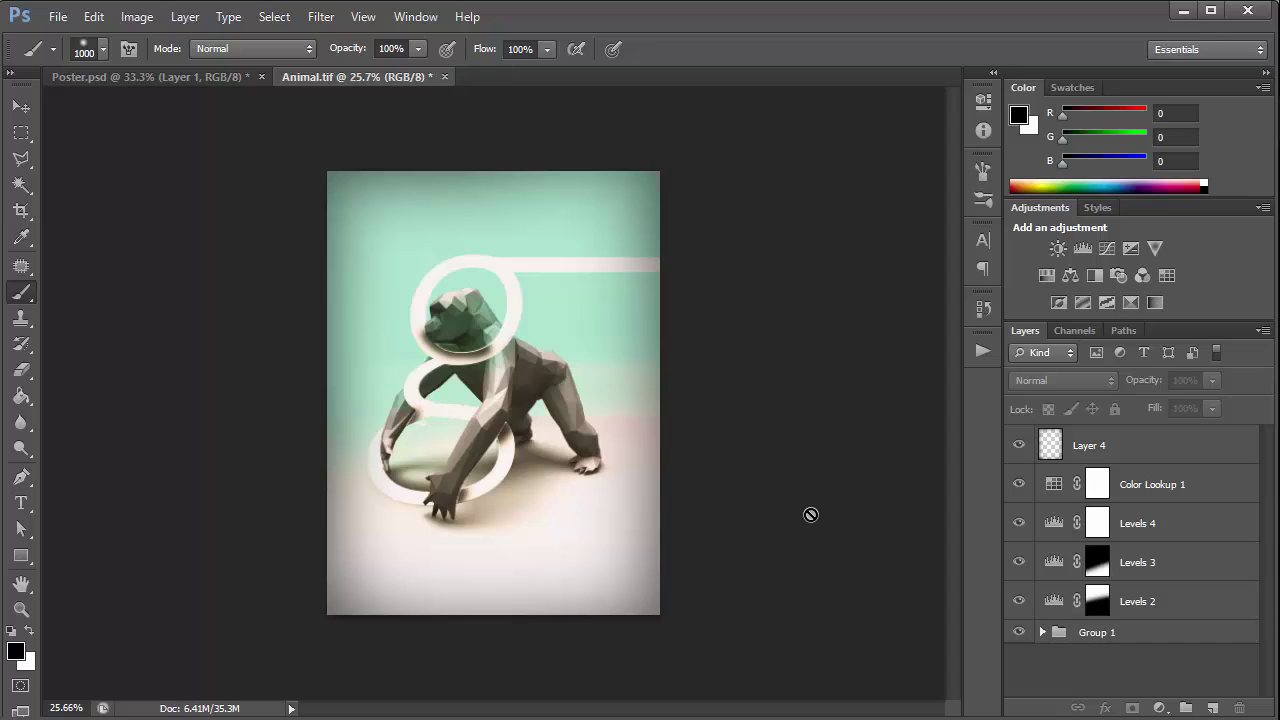
key(ctrl+0)
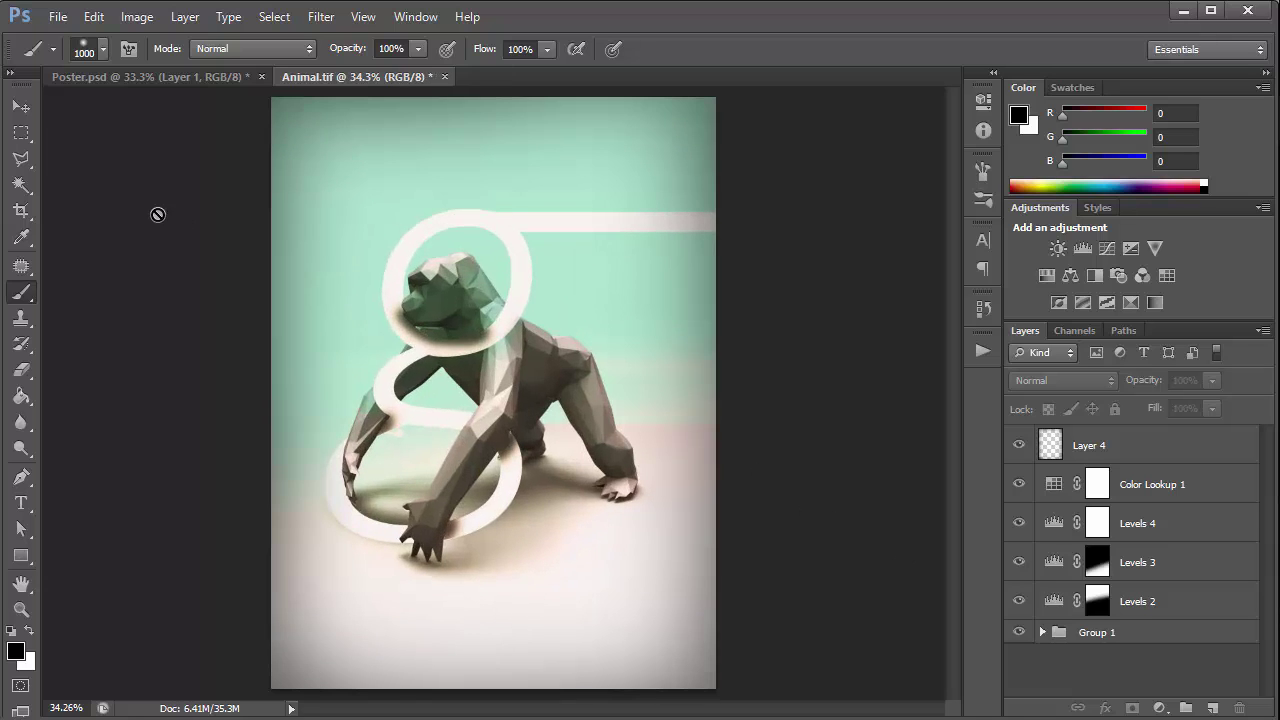
click(21, 106)
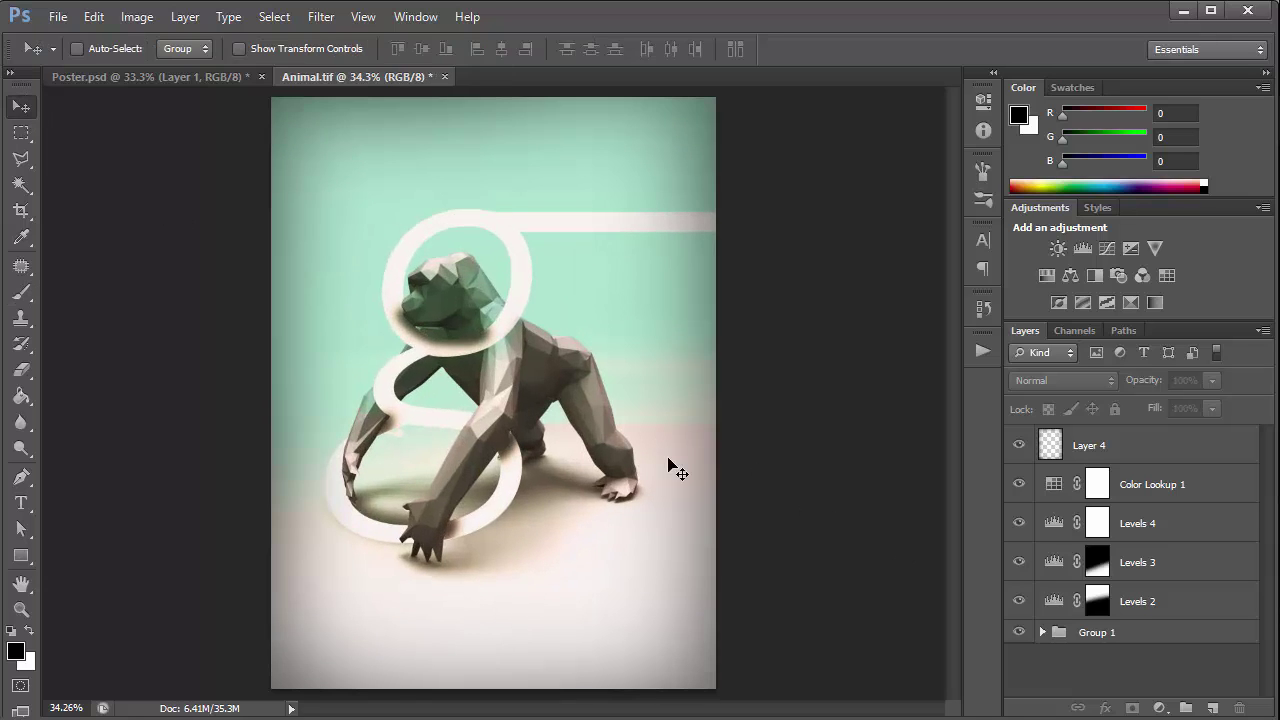
click(21, 503)
click(470, 330)
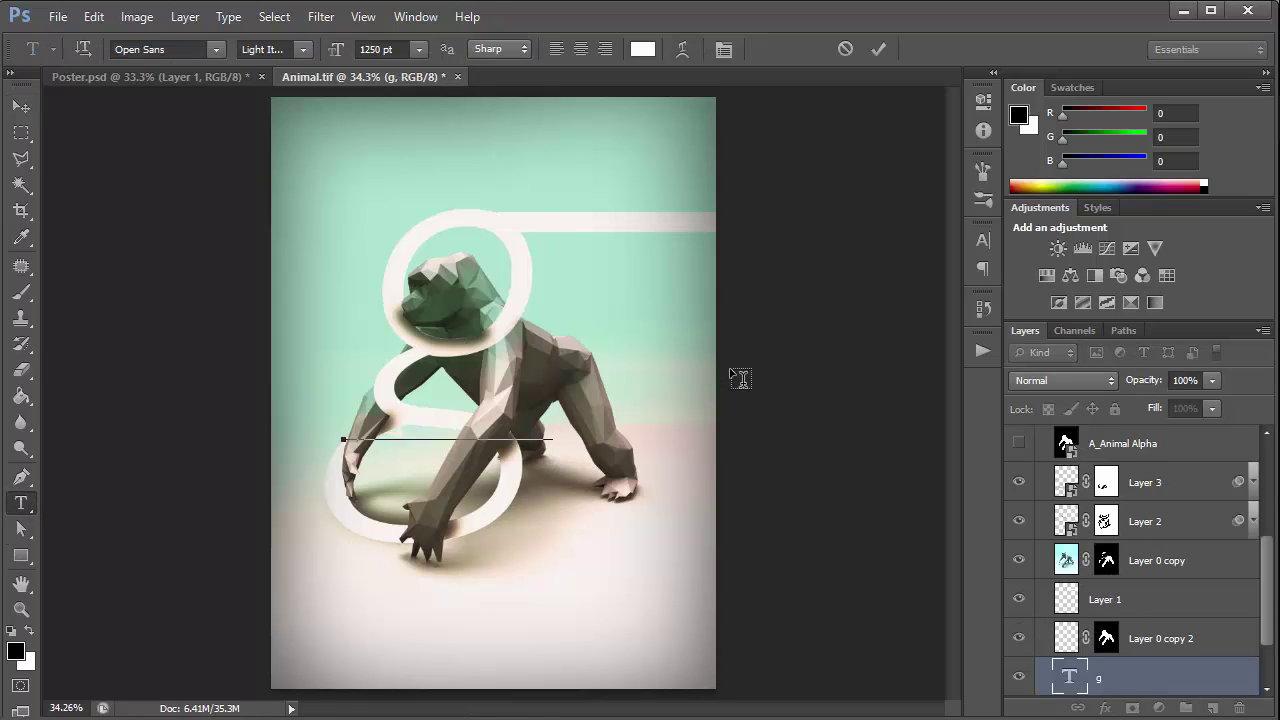
text(f)
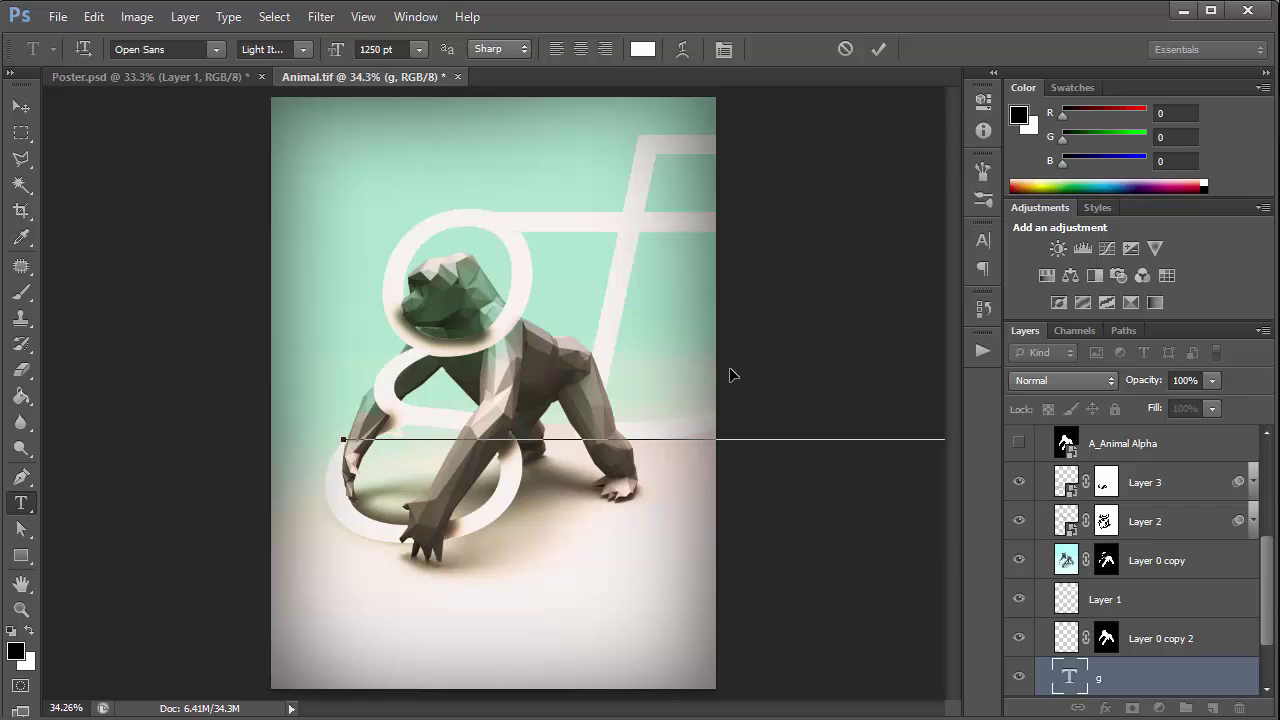
key(ctrl+a)
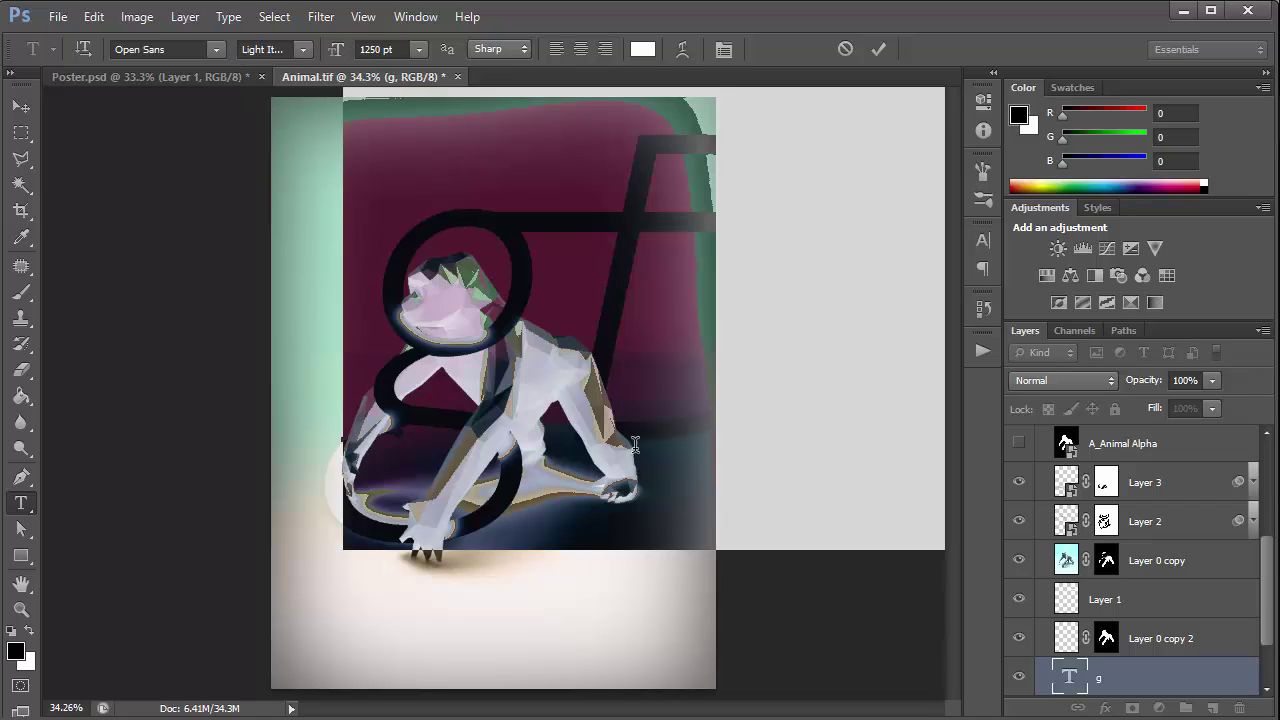
click(980, 245)
drag(764, 286, 15, 475)
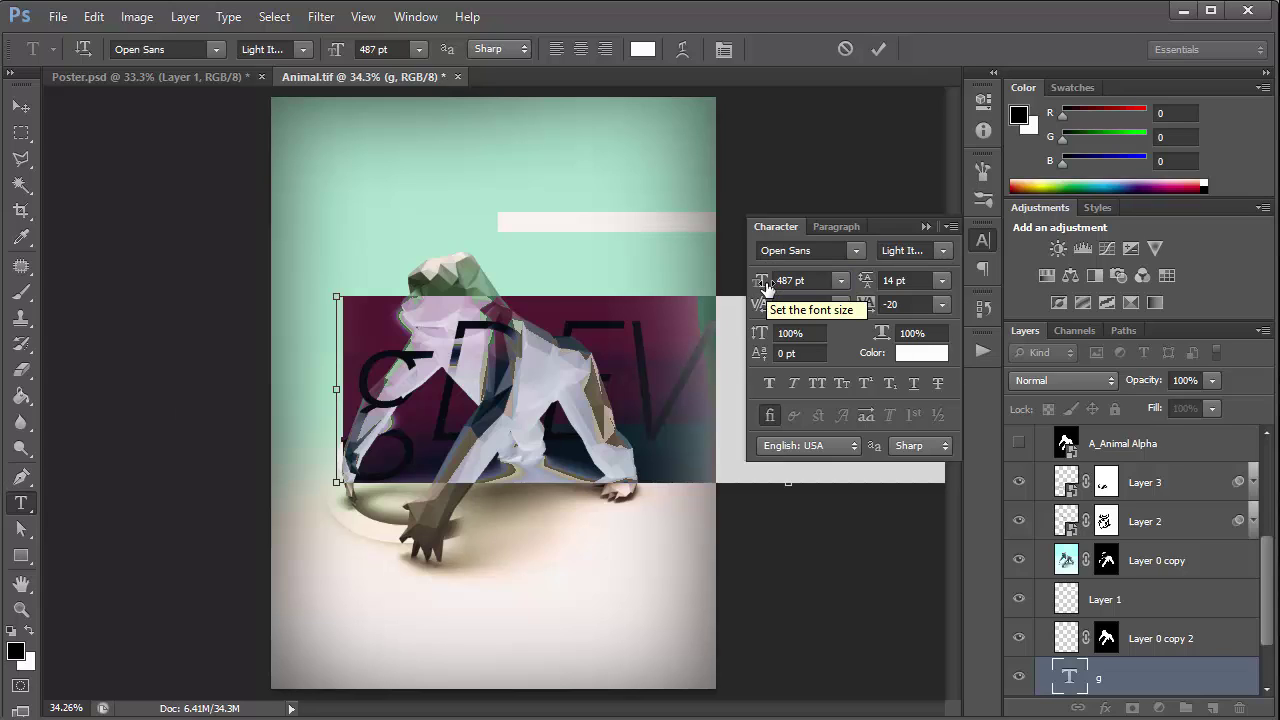
click(926, 227)
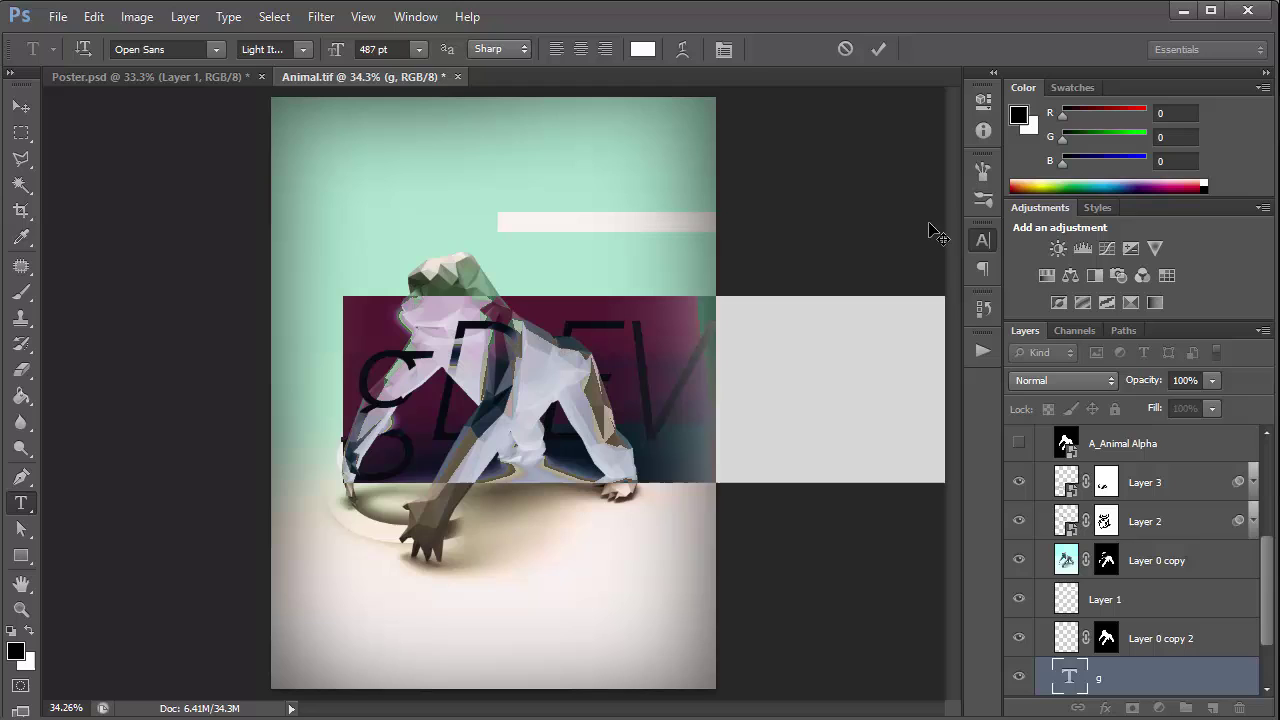
click(866, 197)
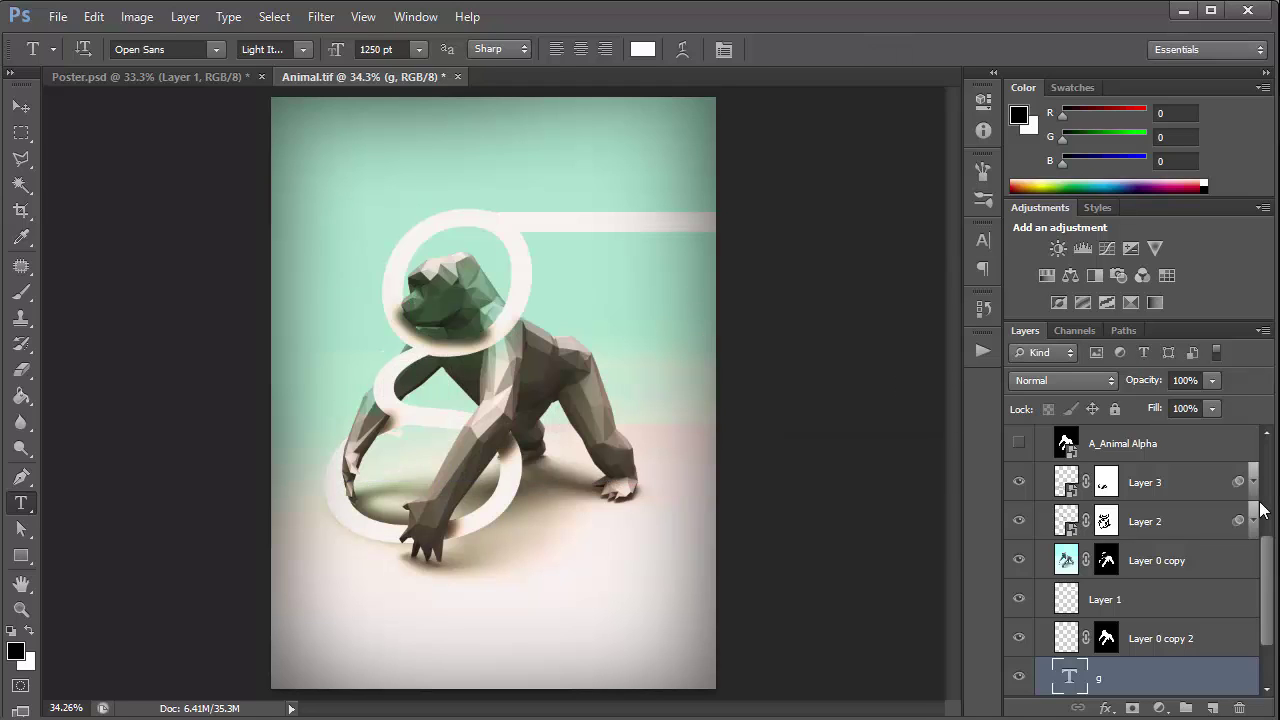
drag(1268, 548, 1270, 500)
click(1183, 577)
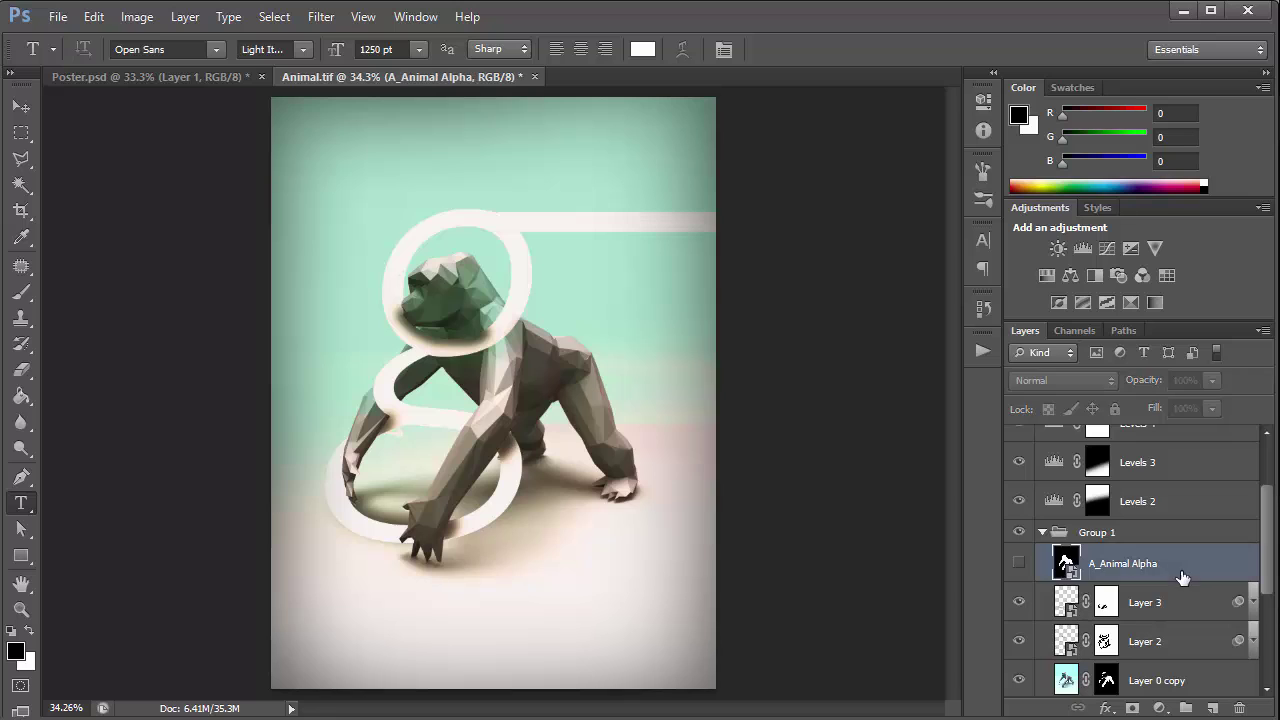
click(379, 197)
text(g)
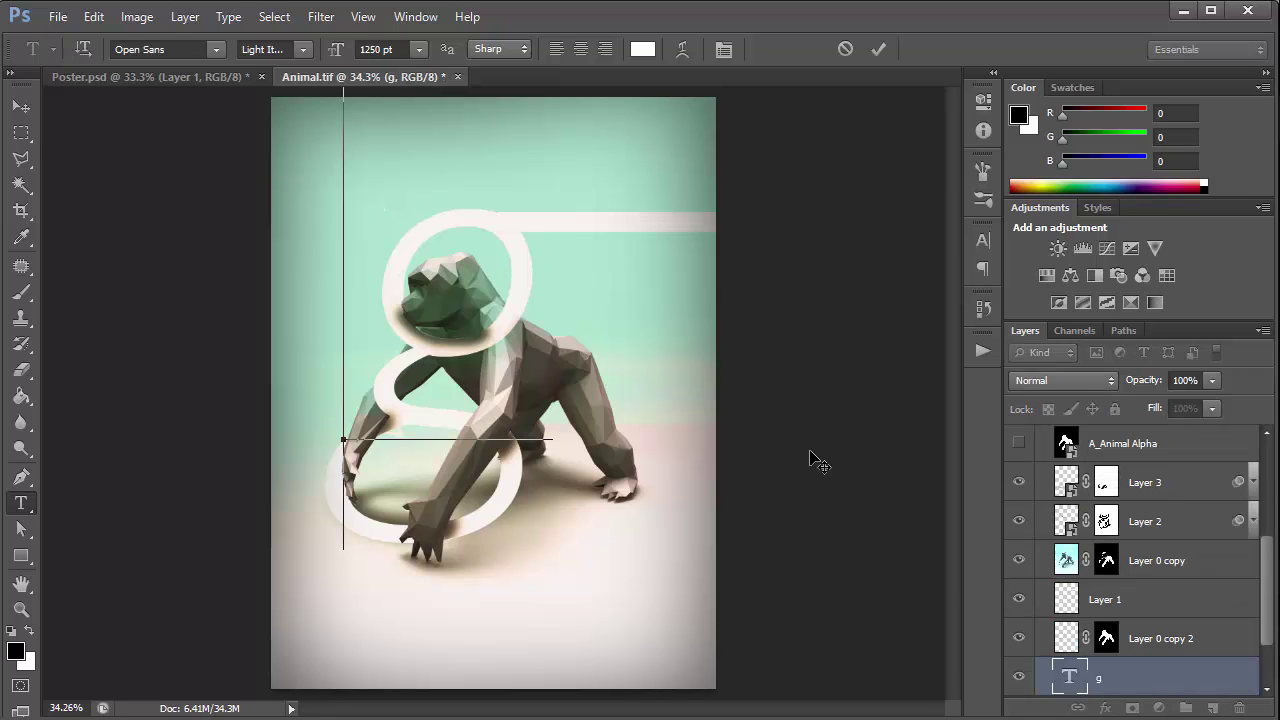
Duplicate the g text layer and move the copy between the A_Animal Alpha layer and Layer 3
click(21, 105)
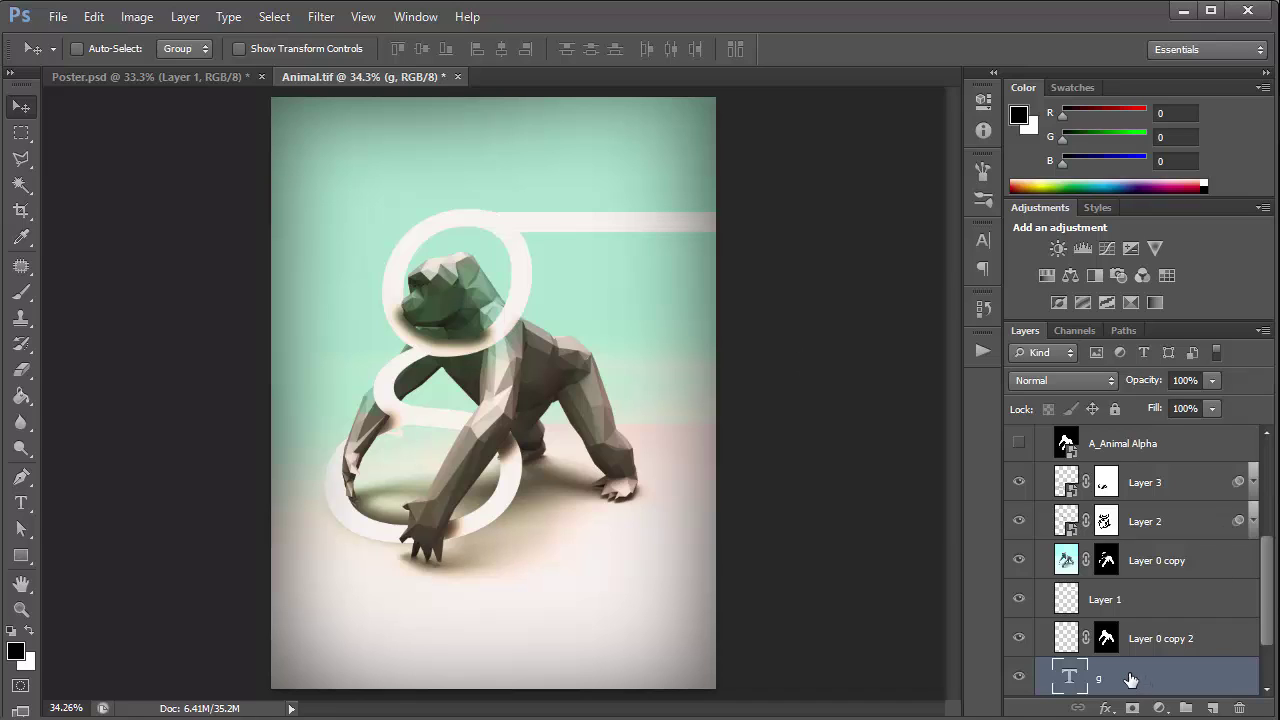
key(ctrl+j)
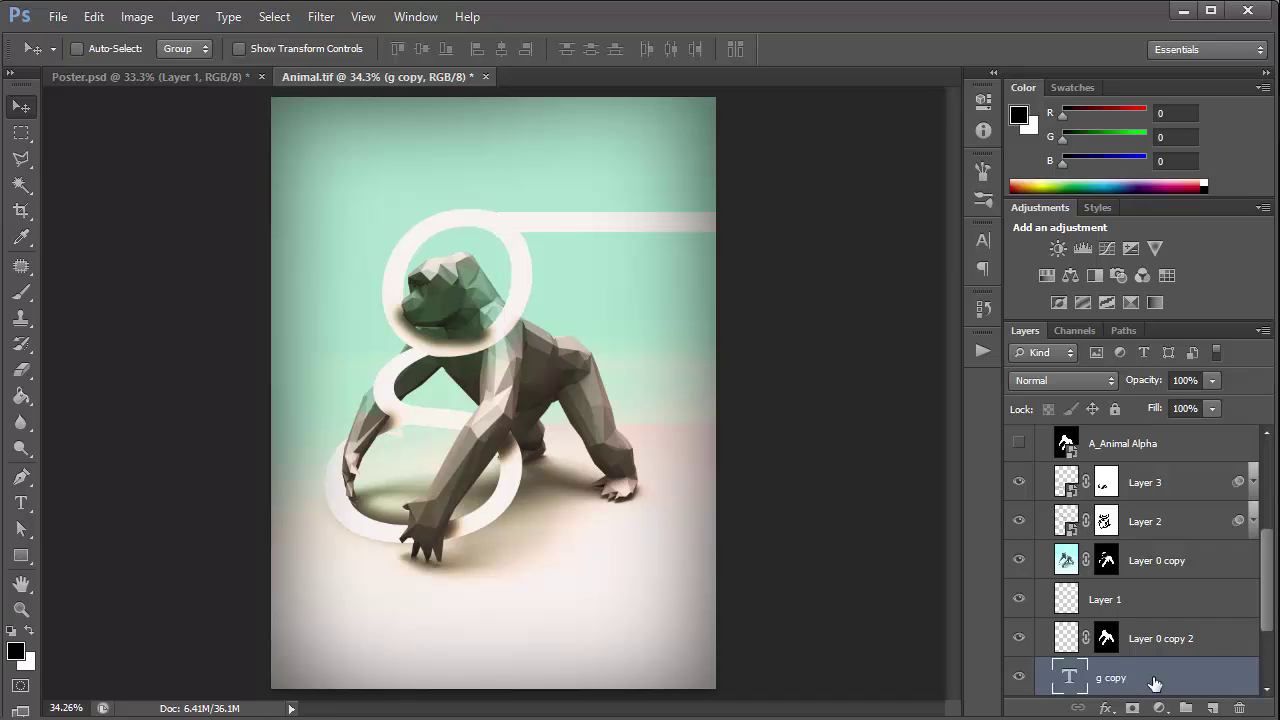
drag(1155, 683, 1115, 463)
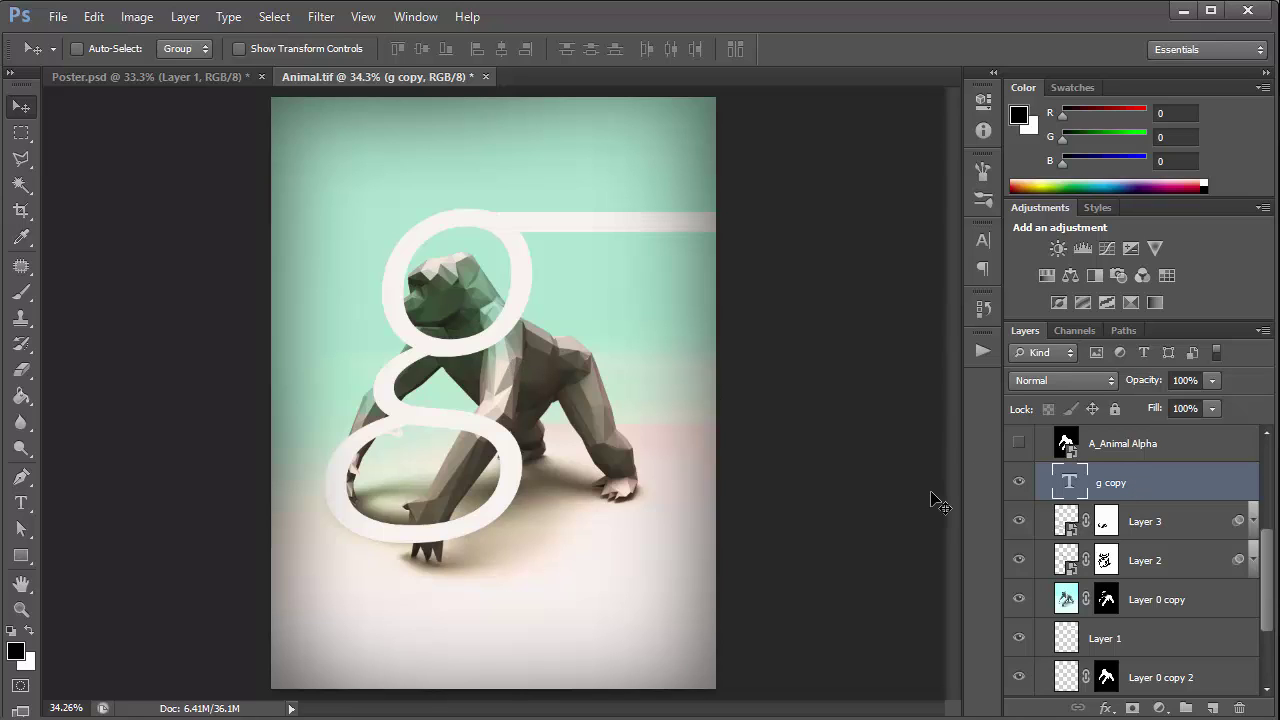
Replace the copied g text with DEVIL CUBE and reduce its font size to 601 pt
double_click(1076, 484)
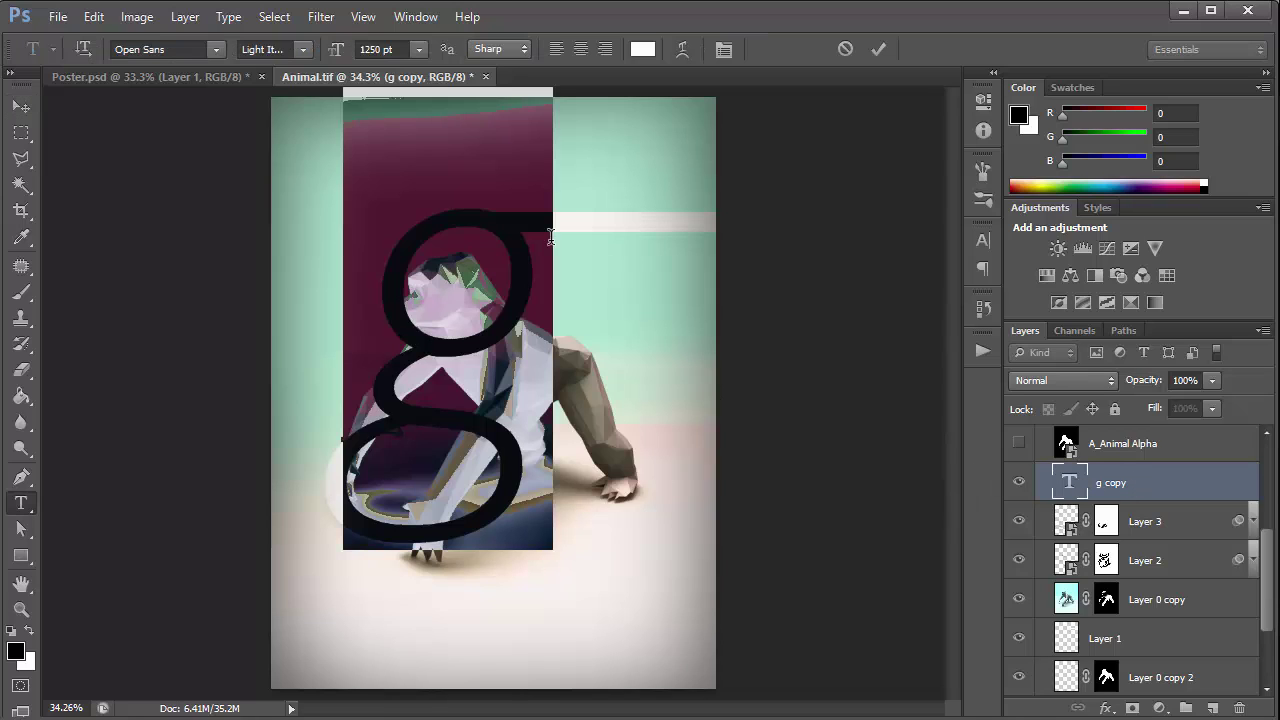
text(DE)
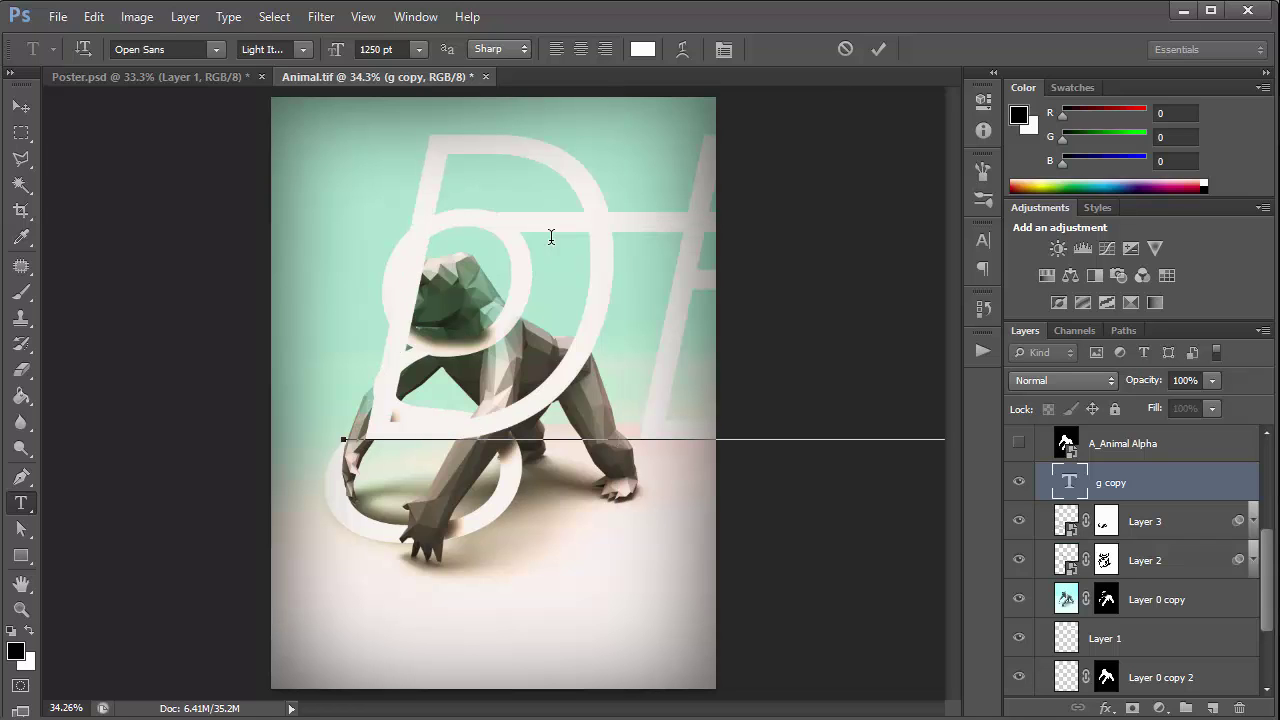
key(ctrl+a)
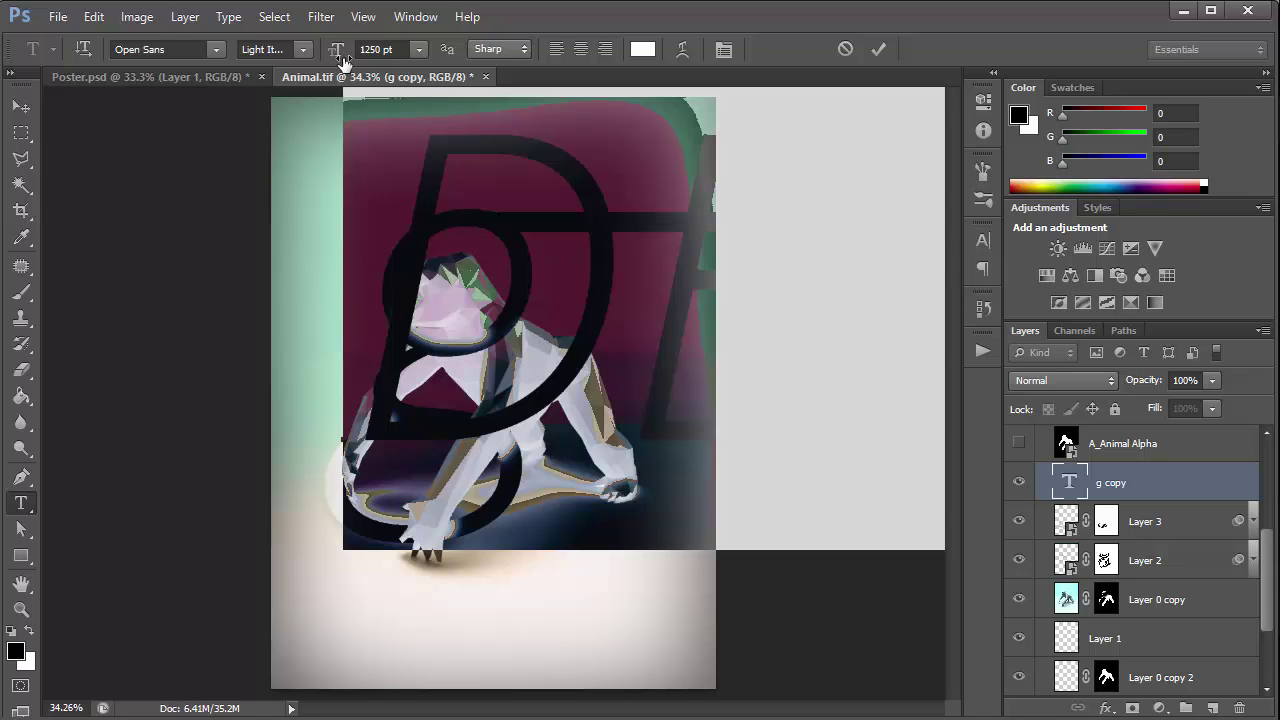
drag(342, 60, 18, 100)
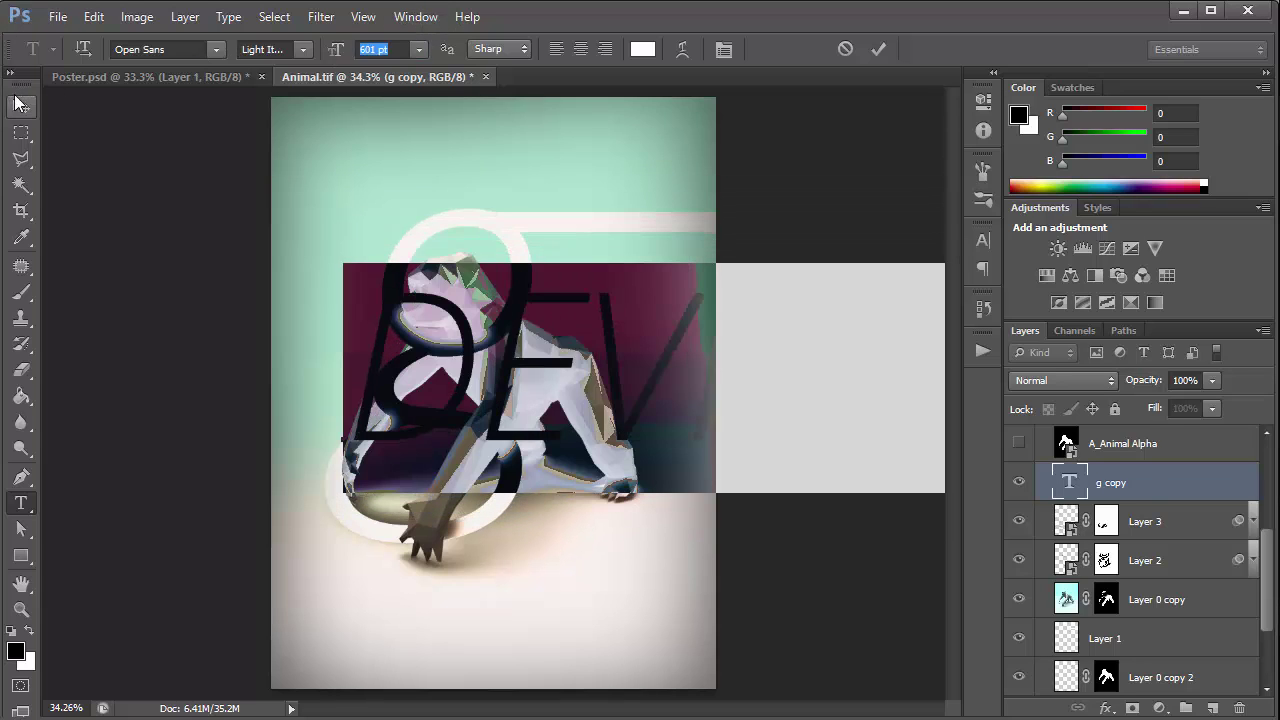
click(18, 101)
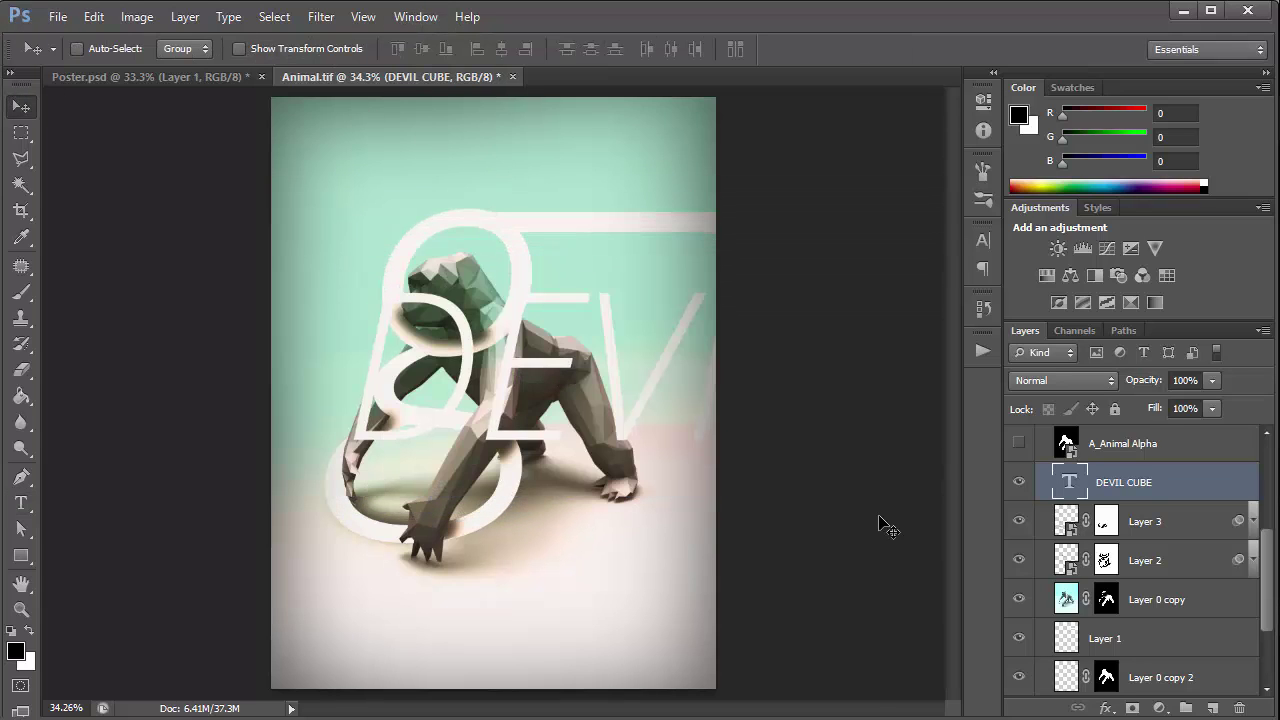
Set DEVIL CUBE to Extrabold Italic, shrink it to a small title, and place it on top of the g's horizontal bar at the image's right edge
double_click(1066, 482)
click(303, 49)
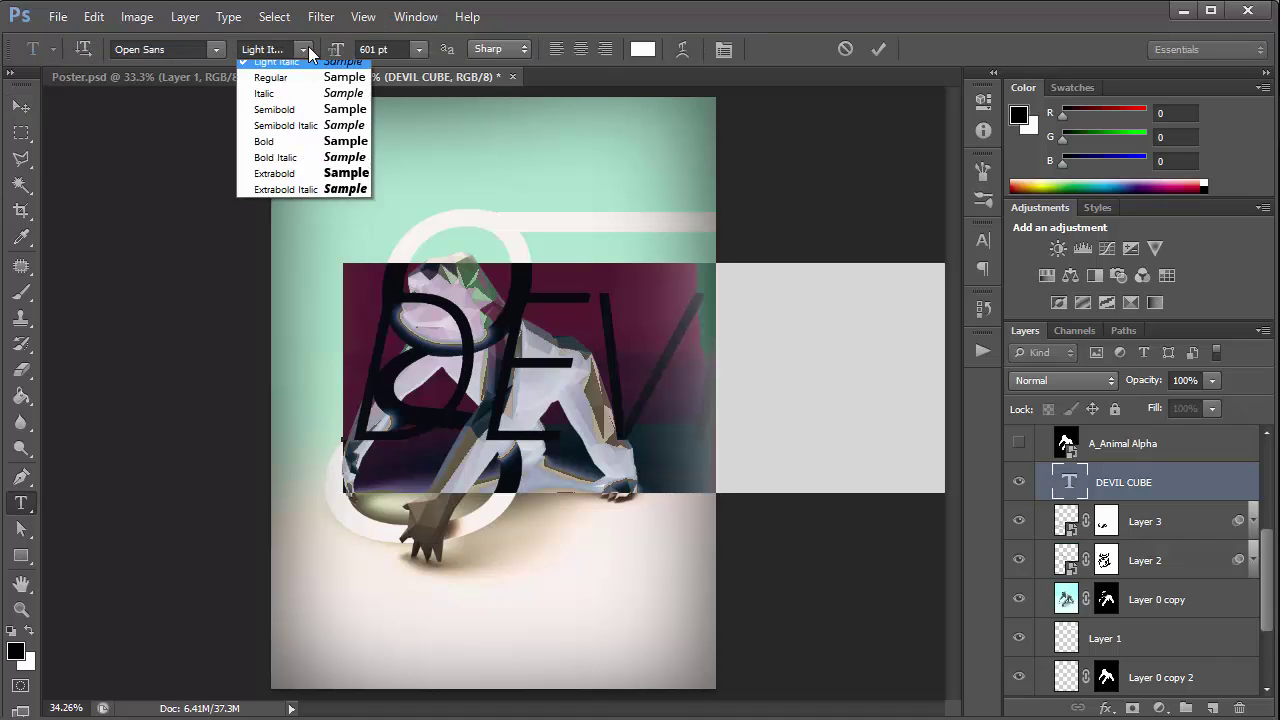
click(322, 209)
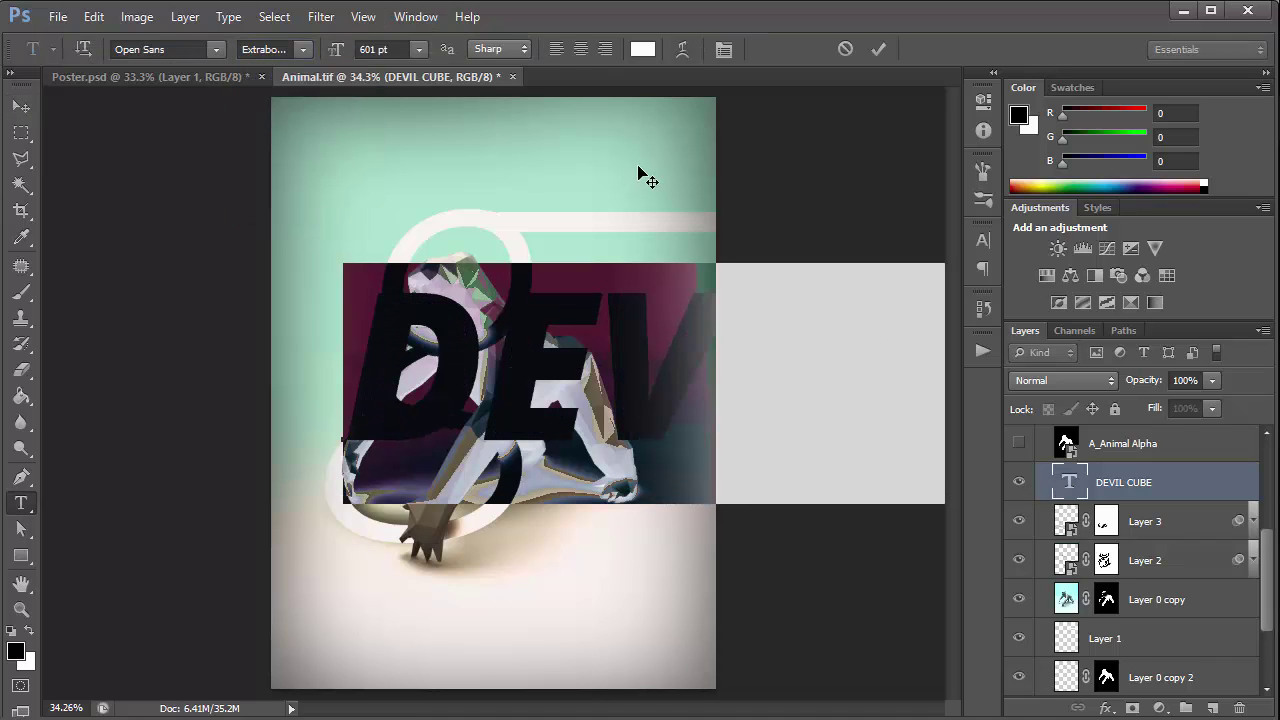
drag(340, 55, 4, 171)
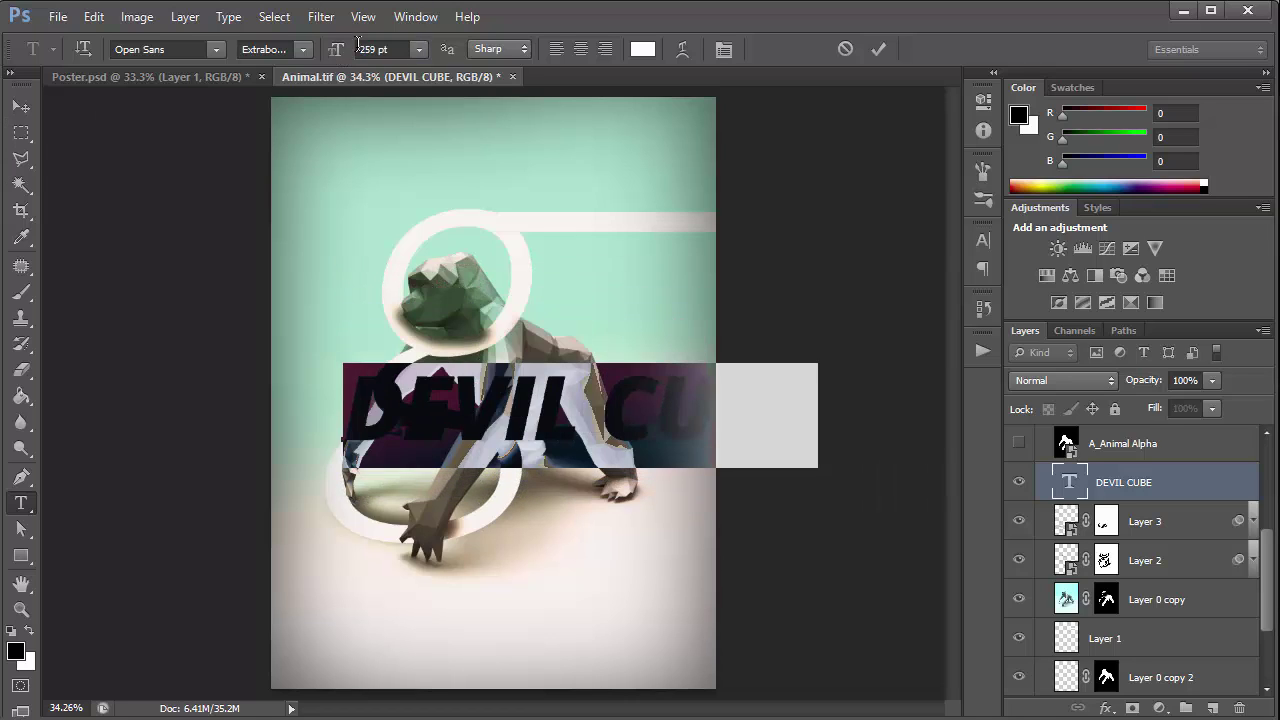
drag(358, 45, 78, 103)
click(21, 106)
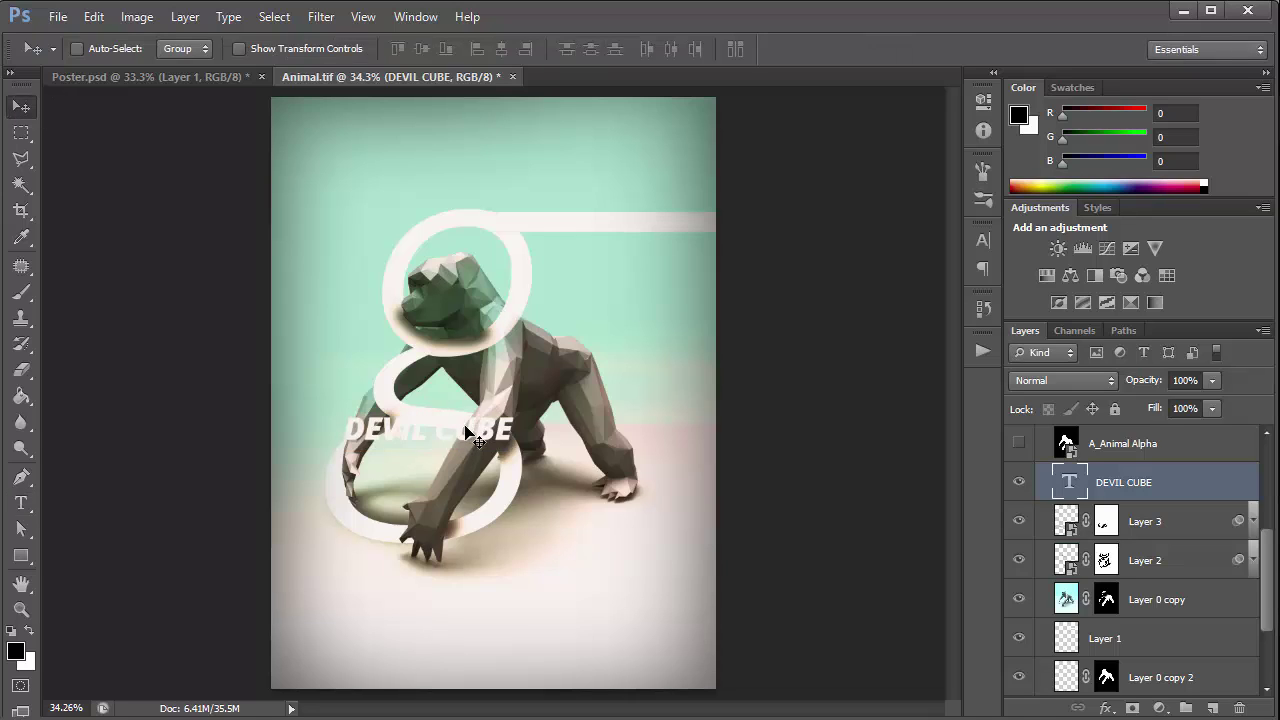
drag(465, 430, 668, 201)
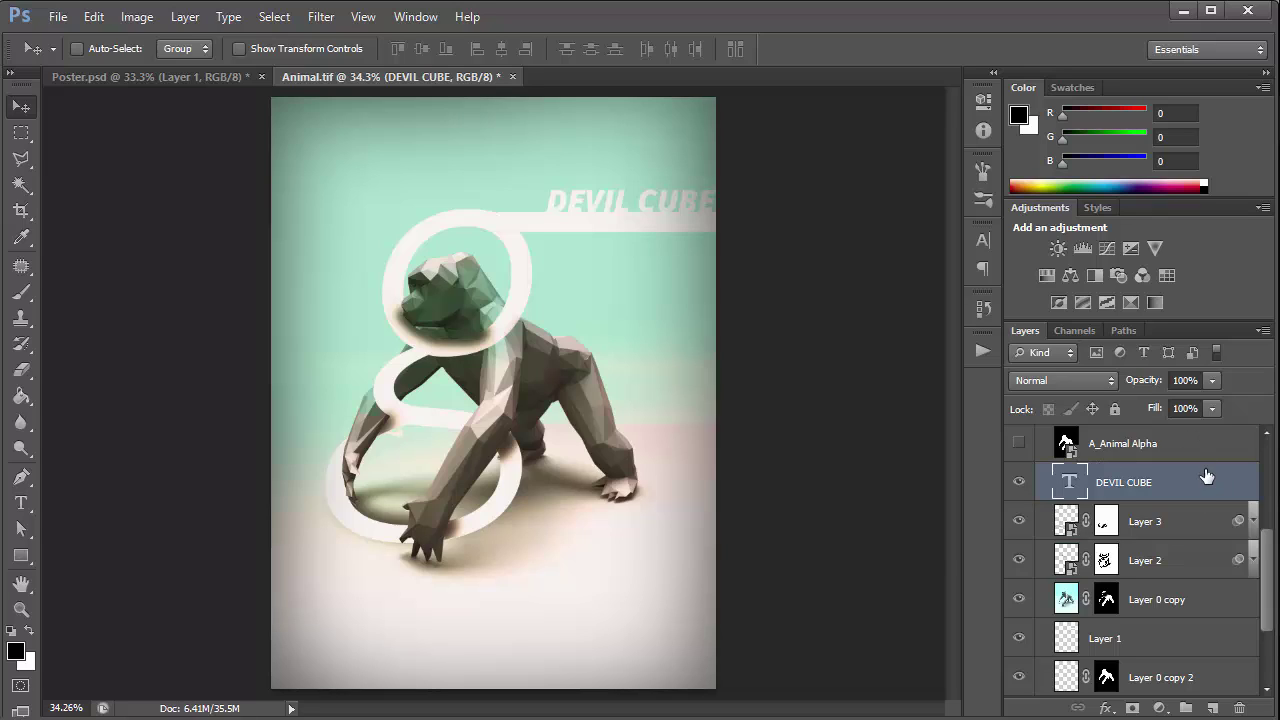
Raise the opacity of the vignette layer, Layer 4, to 80%
drag(1268, 566, 1277, 460)
mouse_move(1178, 455)
mouse_down()
mouse_move(1166, 449)
mouse_move(1144, 617)
mouse_move(1174, 513)
mouse_move(1161, 437)
mouse_up()
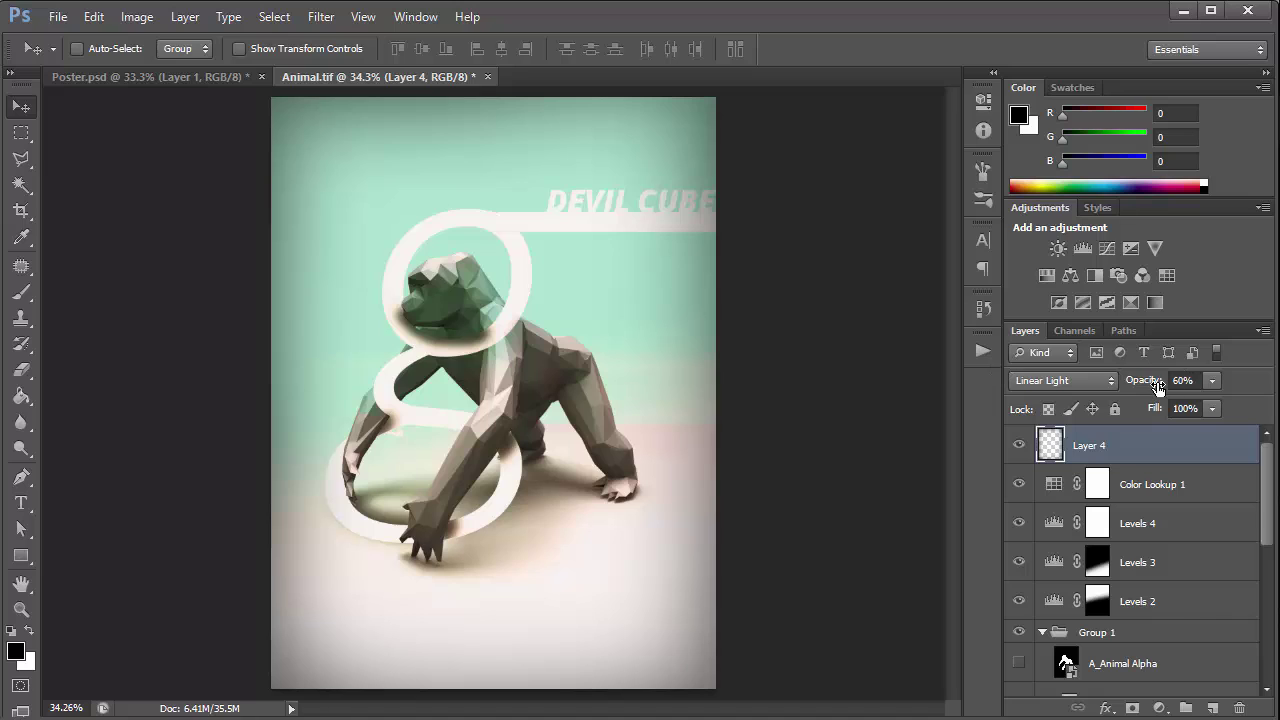
click(1157, 388)
text(80)
key(Return)
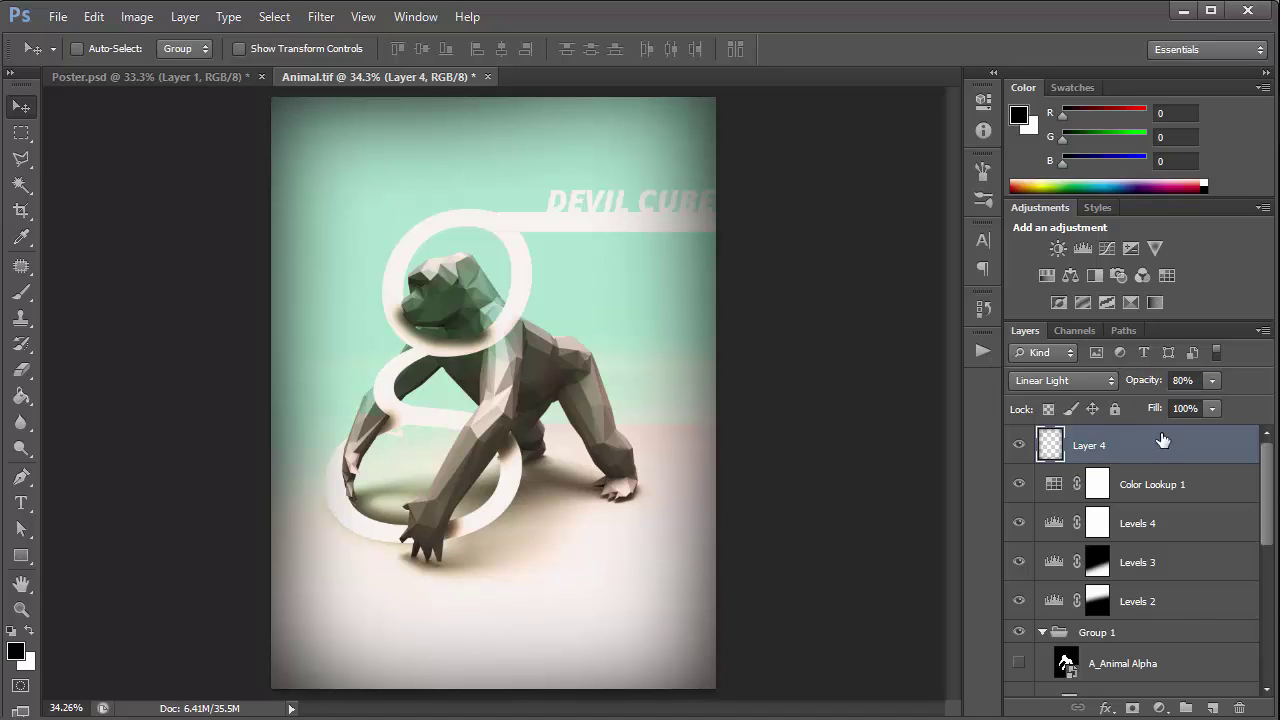
Stretch the vignette about its centre to about 109% width and slightly more height, beyond the canvas edges
key(ctrl+t)
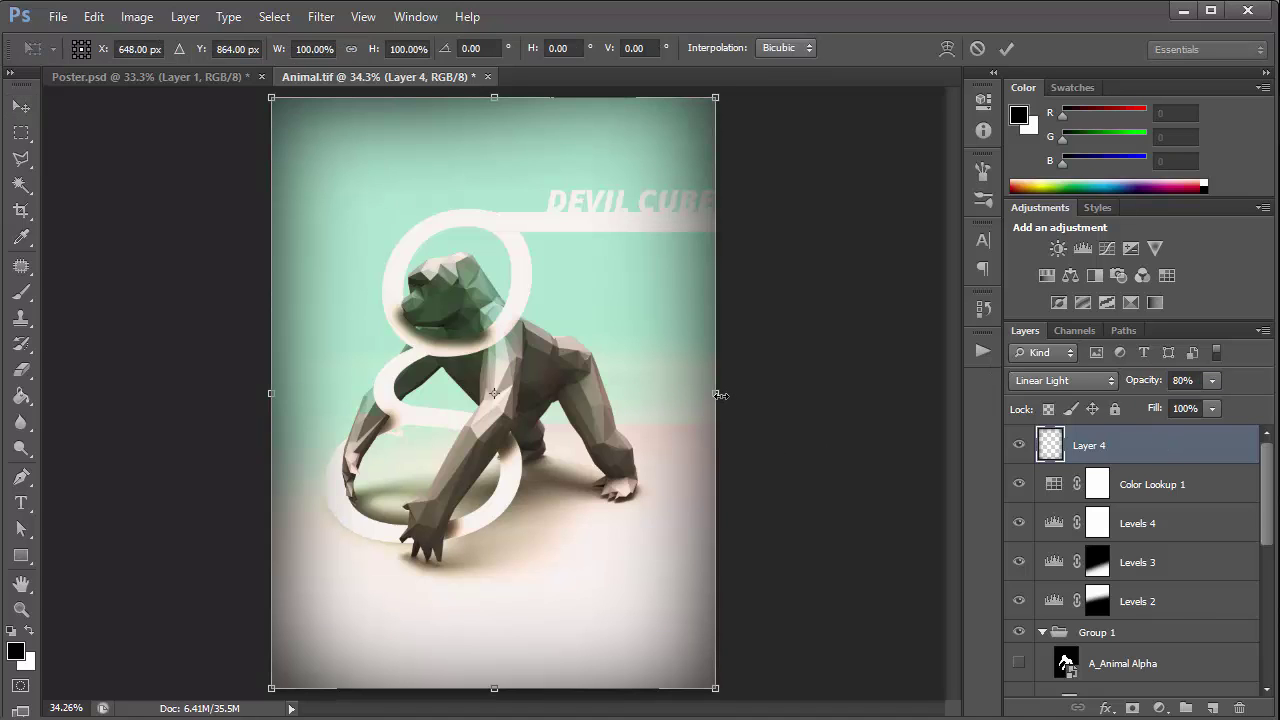
alt+drag(718, 395, 737, 393)
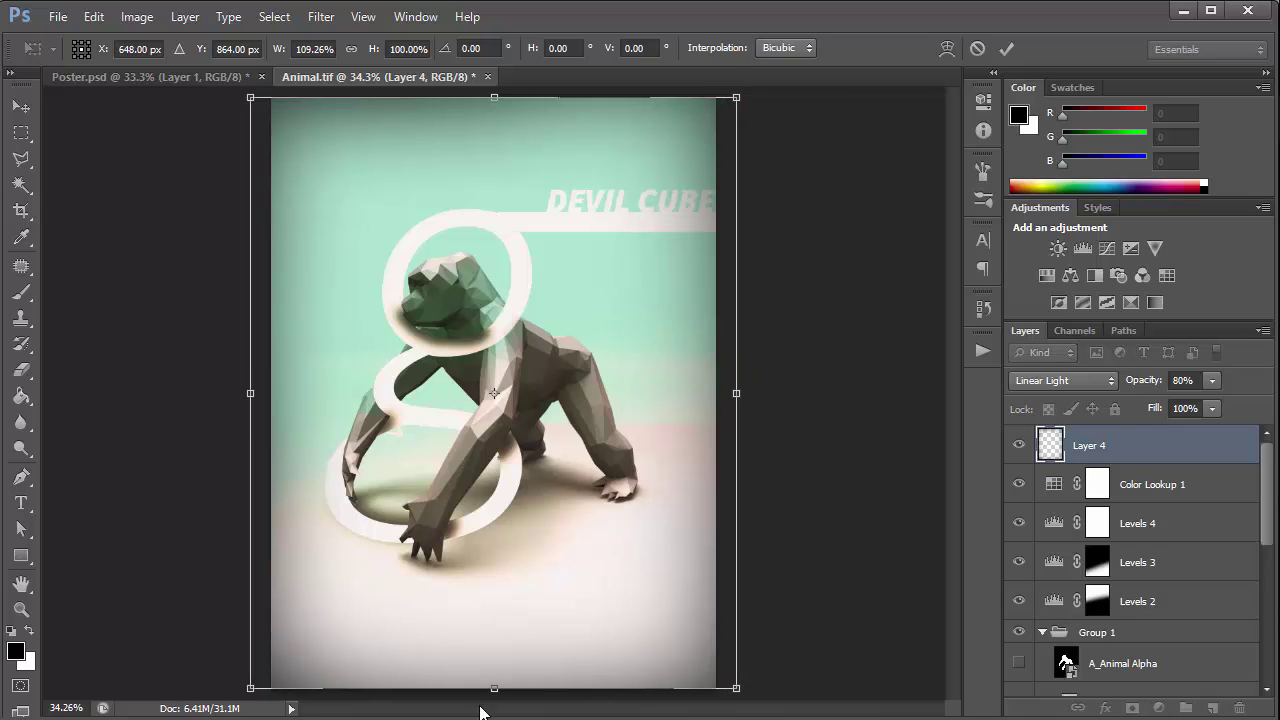
alt+drag(494, 689, 494, 699)
key(Return)
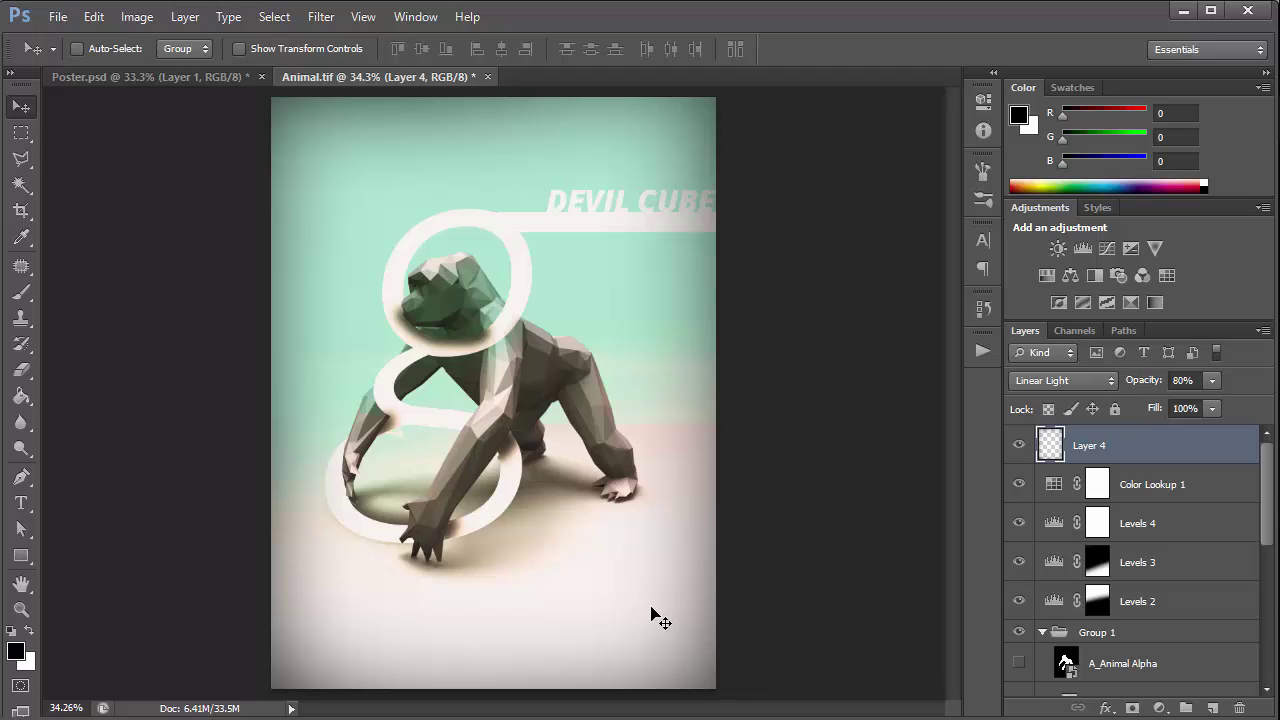